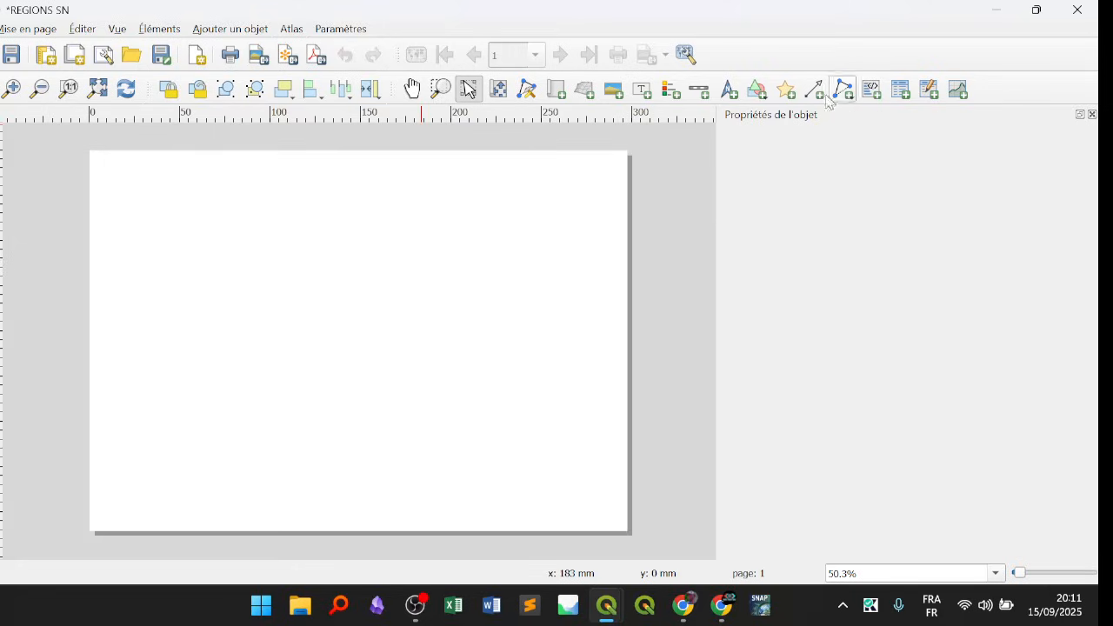
Dock the layout toolbox vertically along the edge beside the page canvas.
left_click_drag(402, 93, 4, 187)
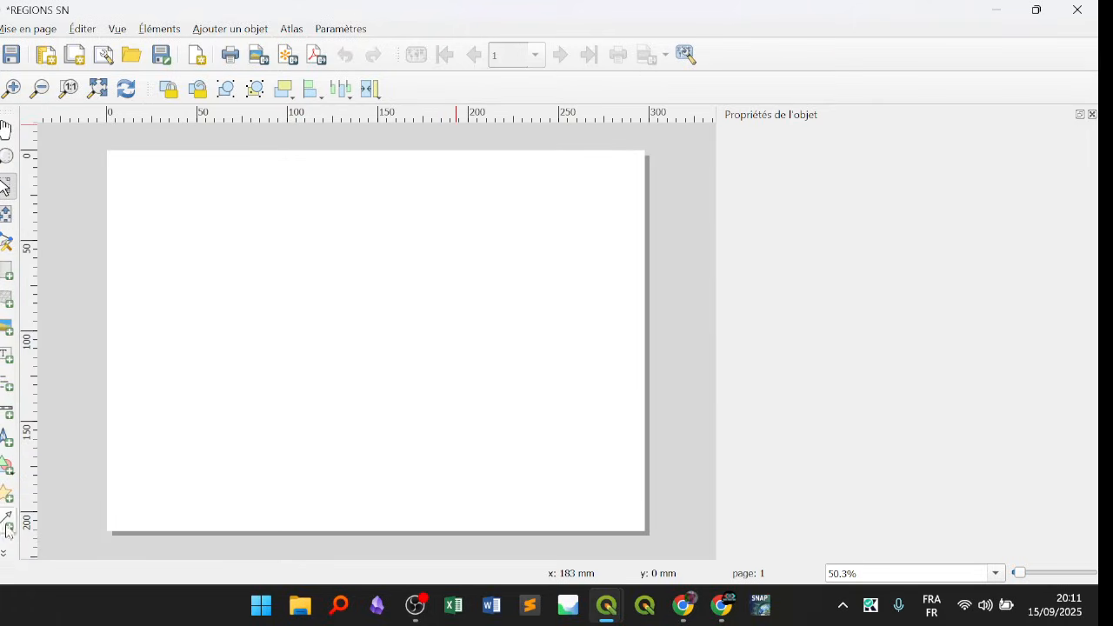
mouse_move(4, 187)
left_mouse_down()
mouse_move(398, 82)
mouse_move(360, 136)
mouse_move(405, 67)
mouse_move(2, 185)
mouse_move(19, 124)
mouse_move(3, 174)
left_mouse_up()
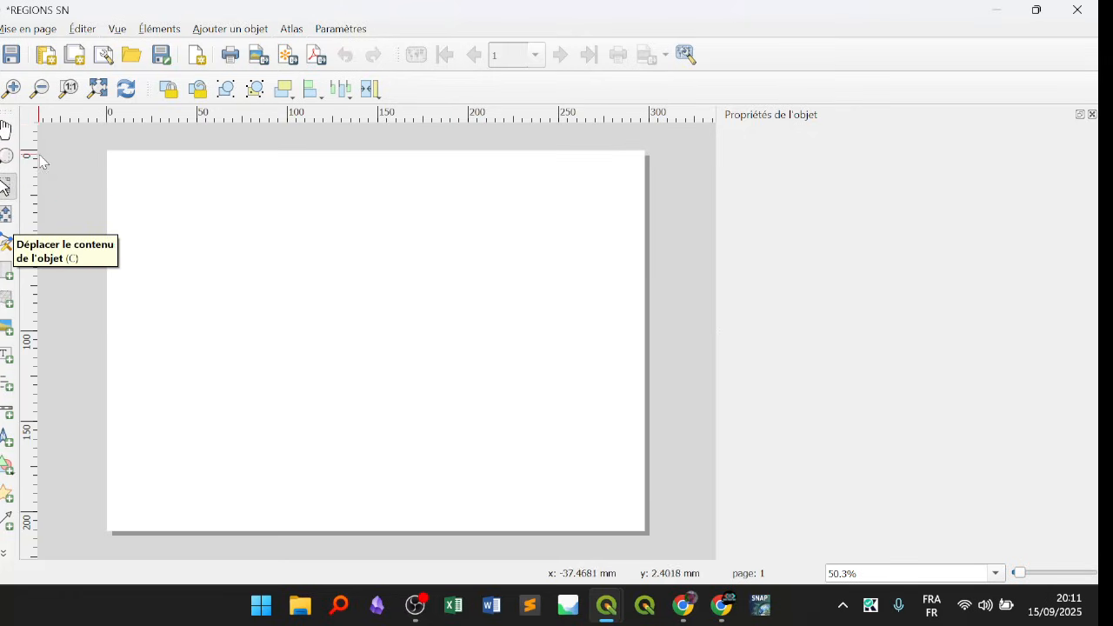
Add a map of the regions covering almost the whole page, leaving a narrow margin on all sides.
left_click(229, 31)
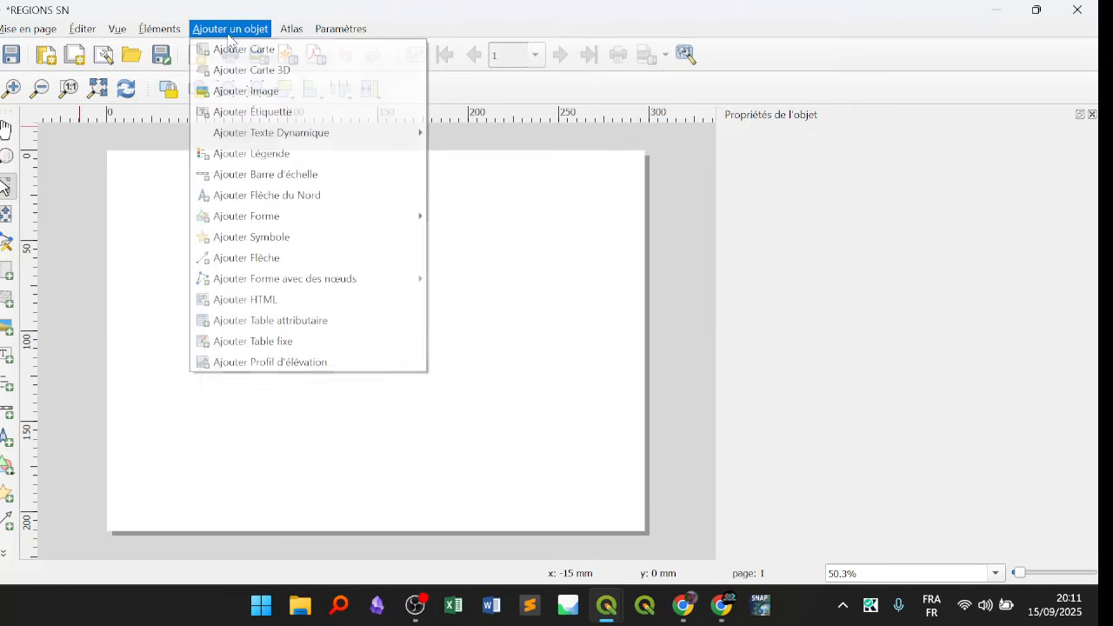
left_click(303, 53)
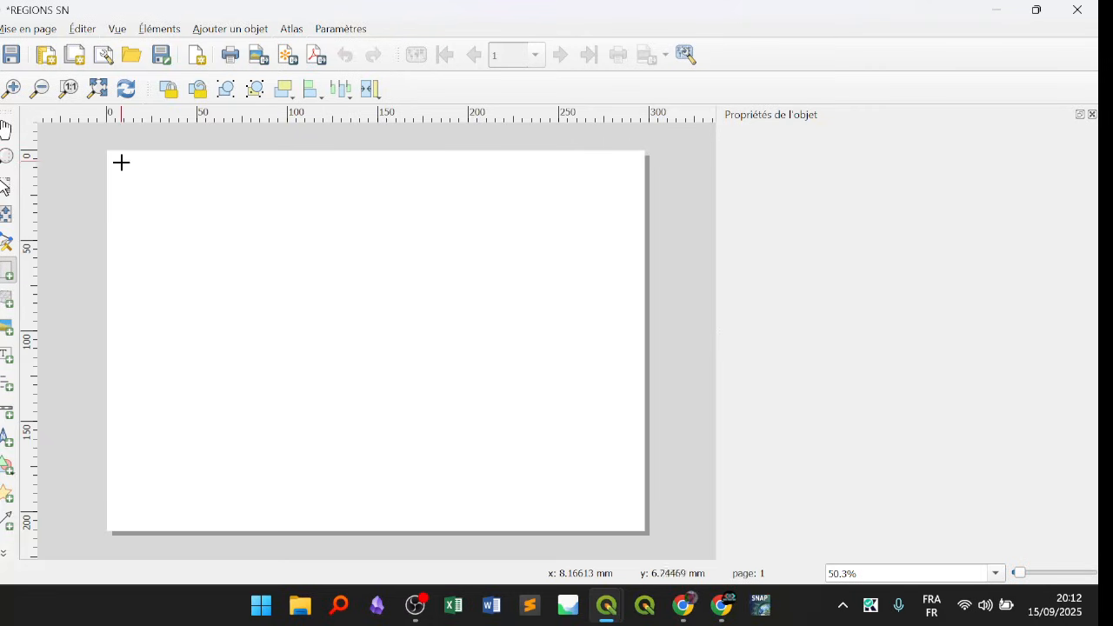
left_click_drag(118, 159, 633, 520)
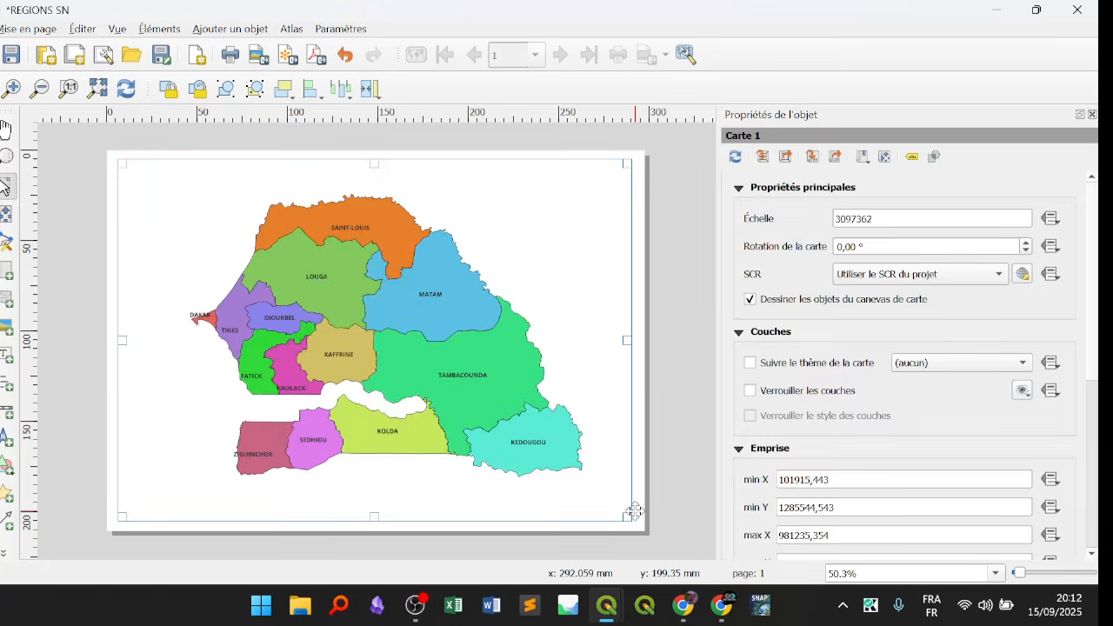
left_click(665, 293)
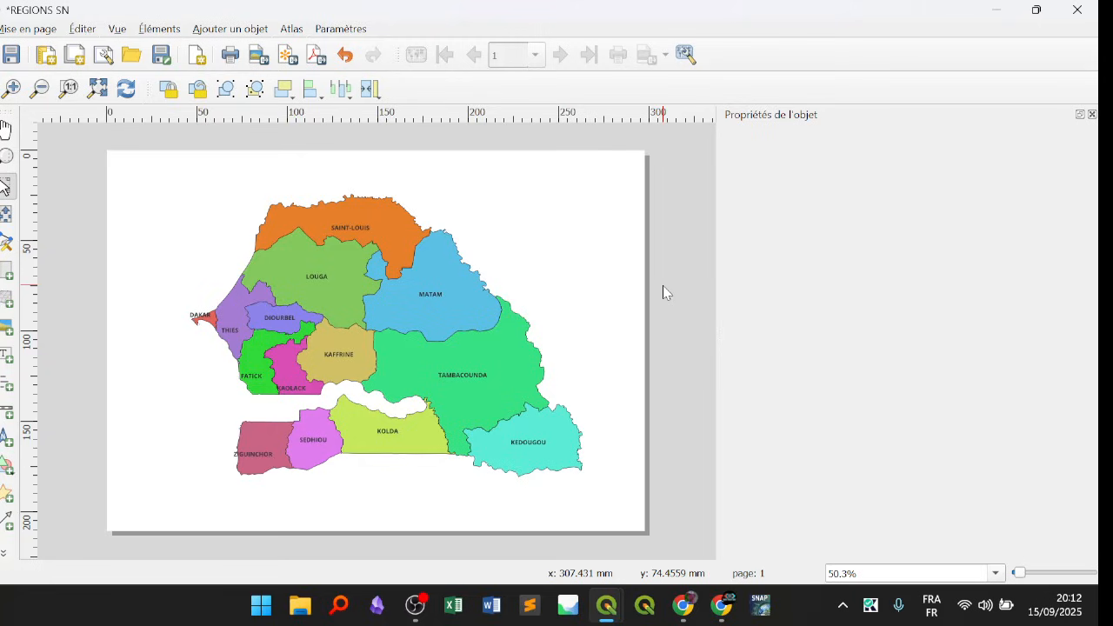
left_click(484, 306)
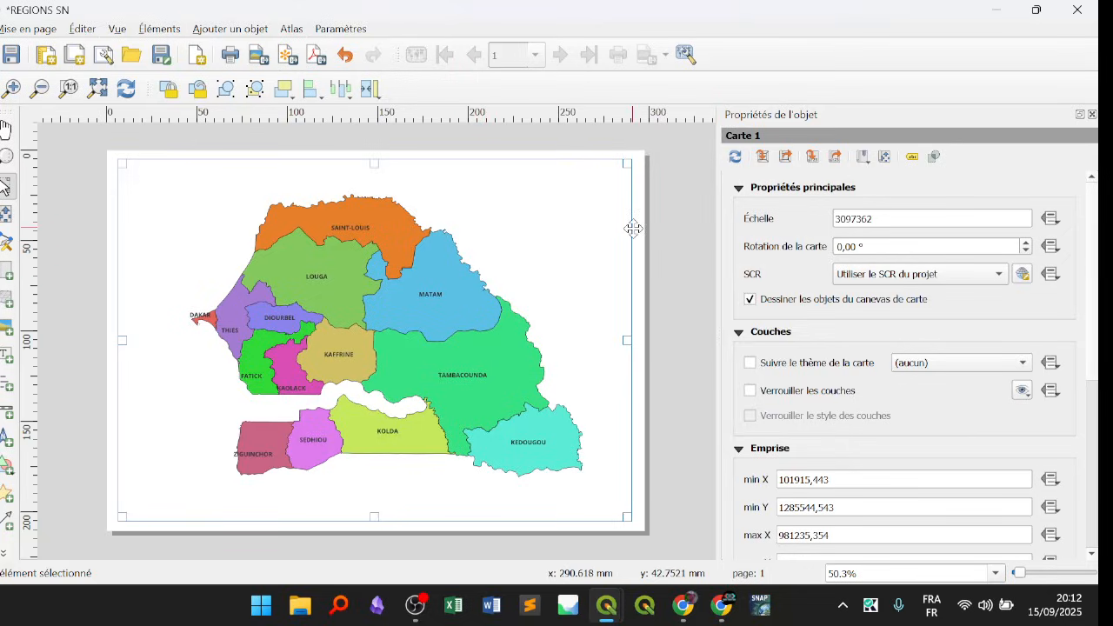
left_click(668, 251)
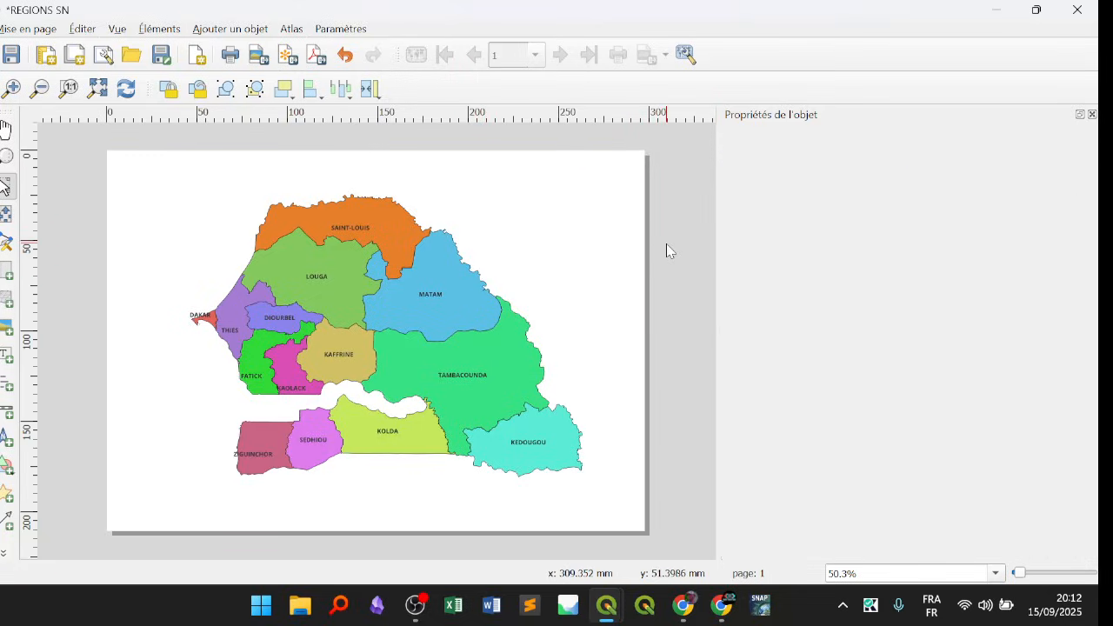
left_click(344, 322)
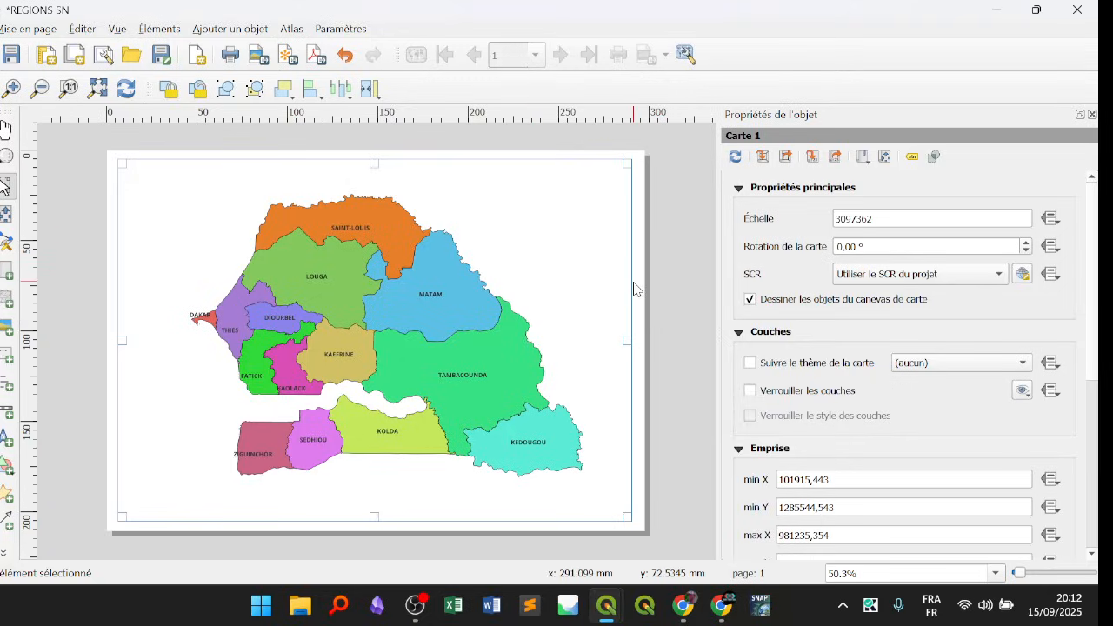
left_click(671, 263)
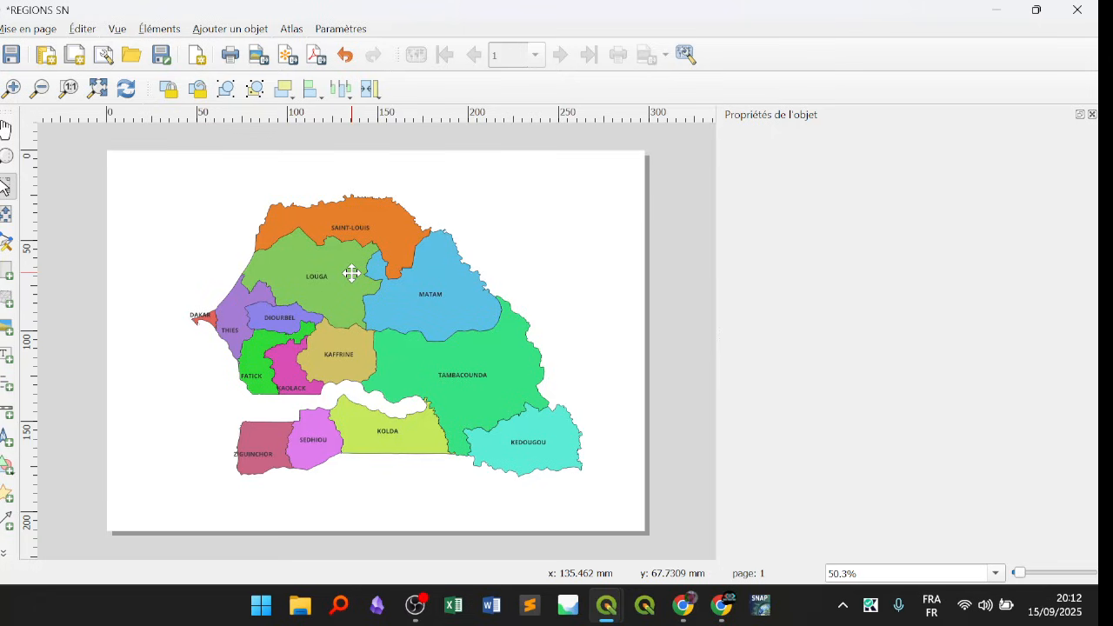
Try blue and light grey as the map's background colour and restore it to white.
left_click(299, 287)
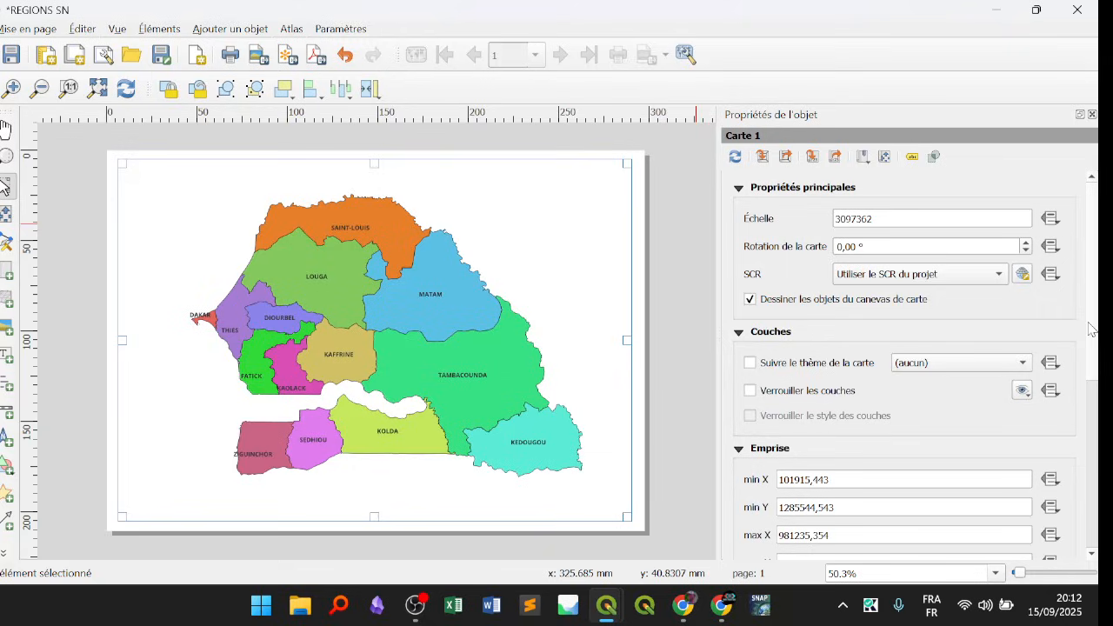
scroll(1092, 329, "down", 6)
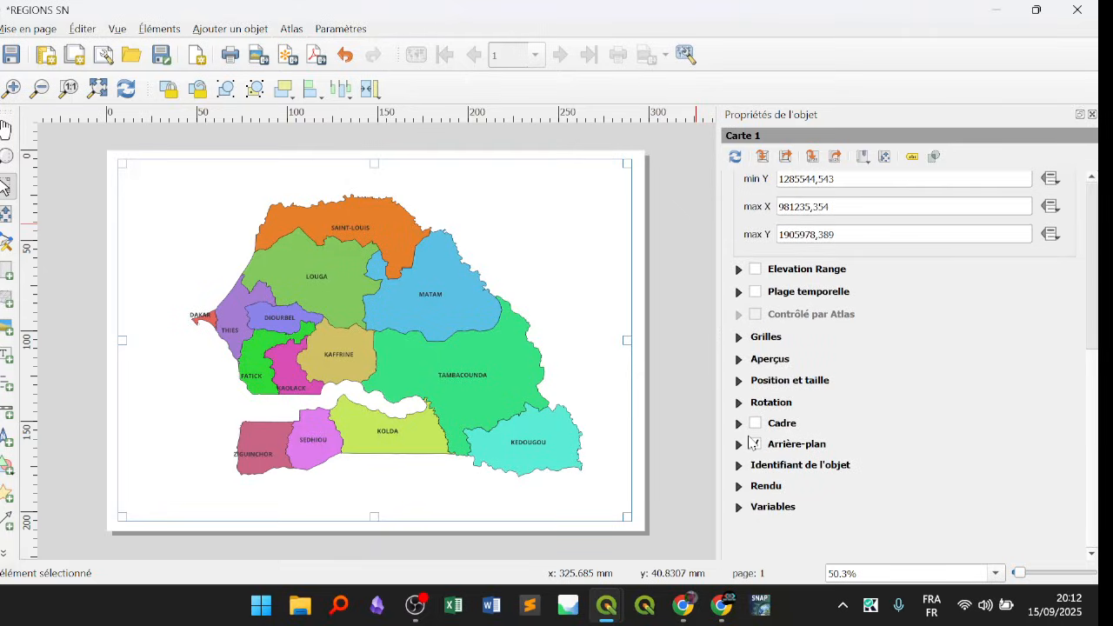
left_click(738, 445)
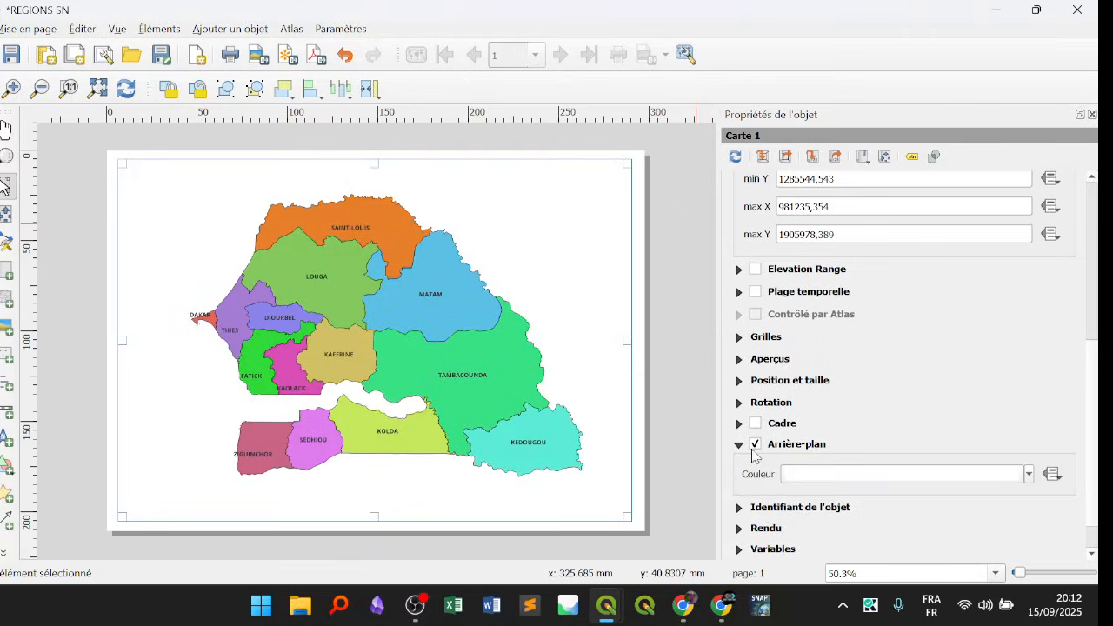
left_click(1029, 474)
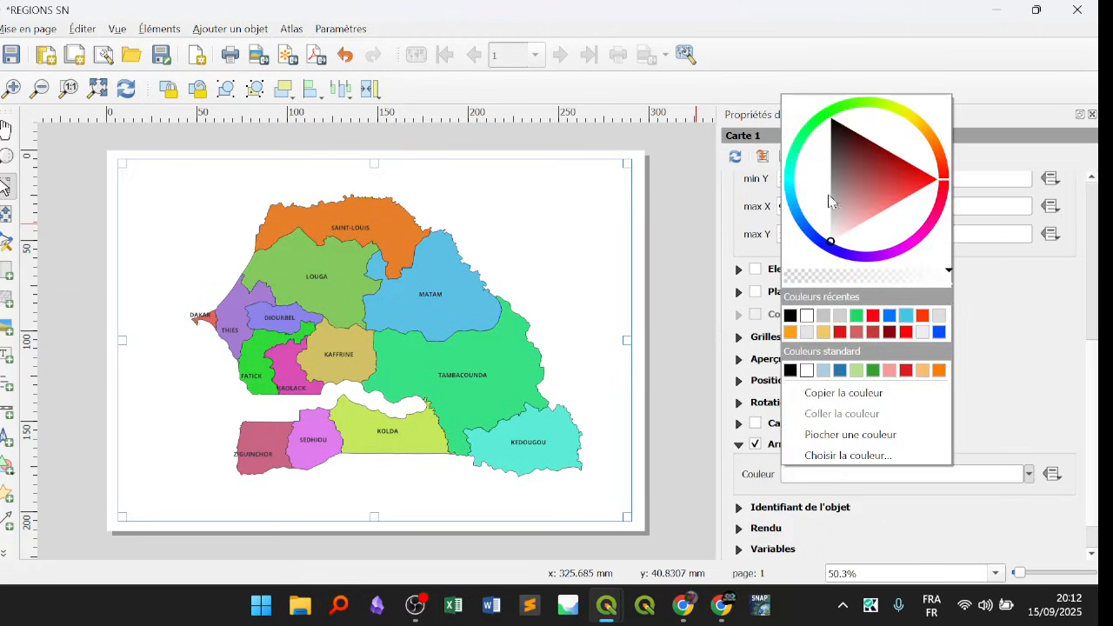
left_click_drag(802, 237, 815, 224)
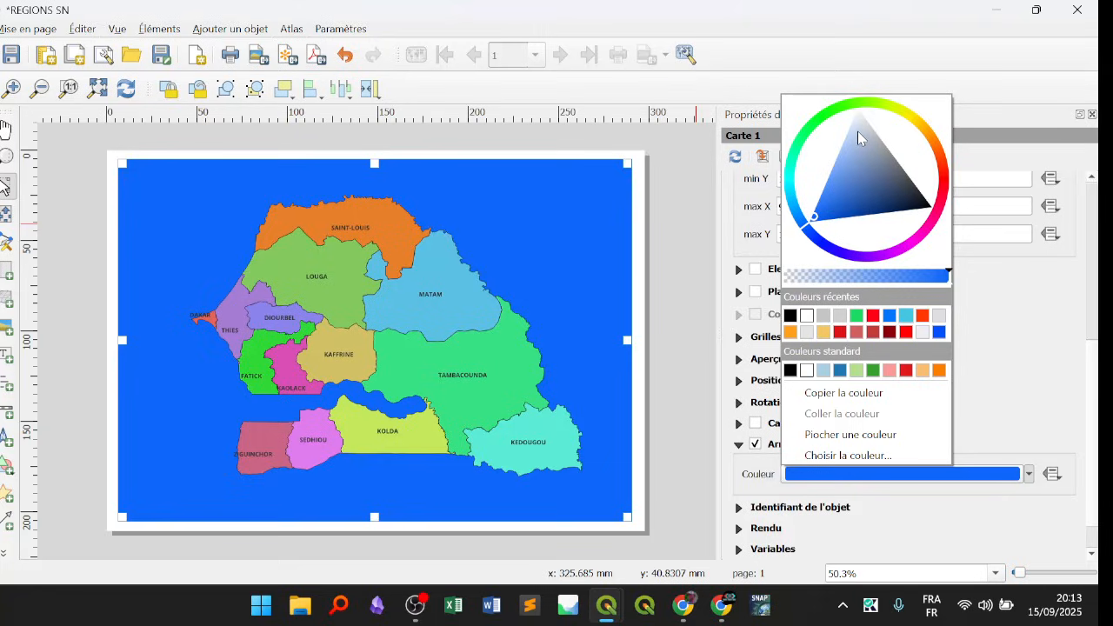
left_click_drag(858, 130, 866, 119)
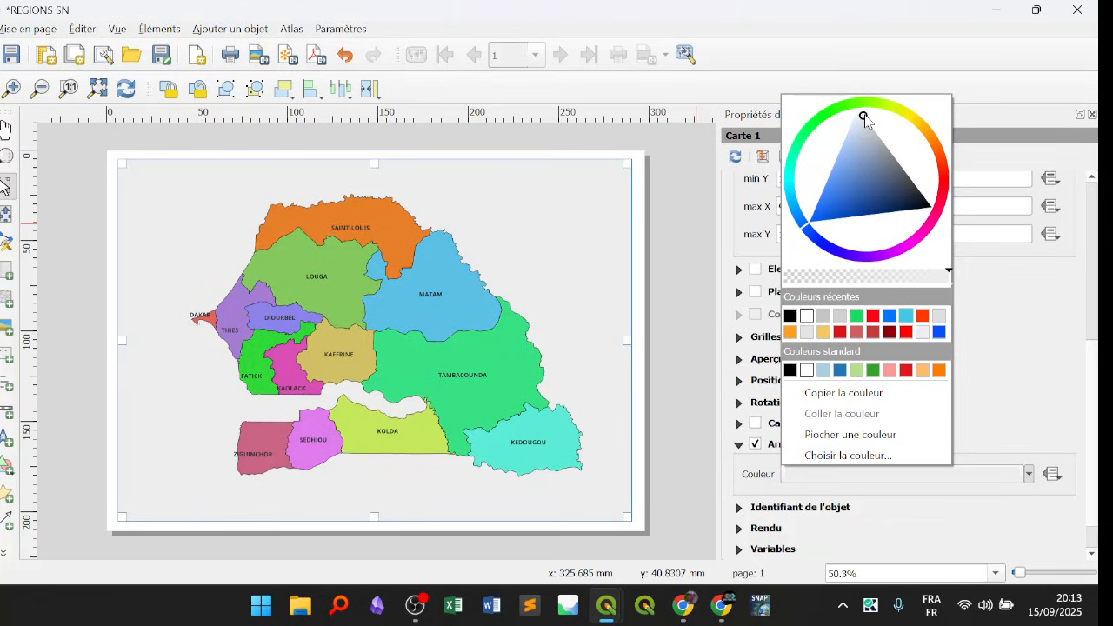
left_click_drag(867, 119, 858, 108)
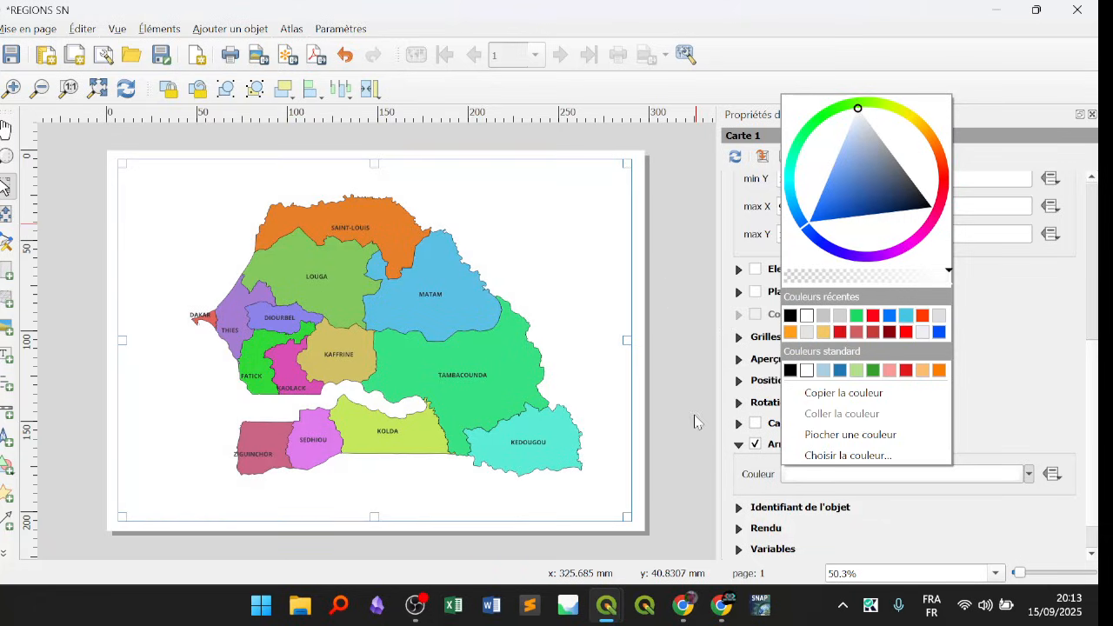
Enable the frame around the map.
left_click(756, 424)
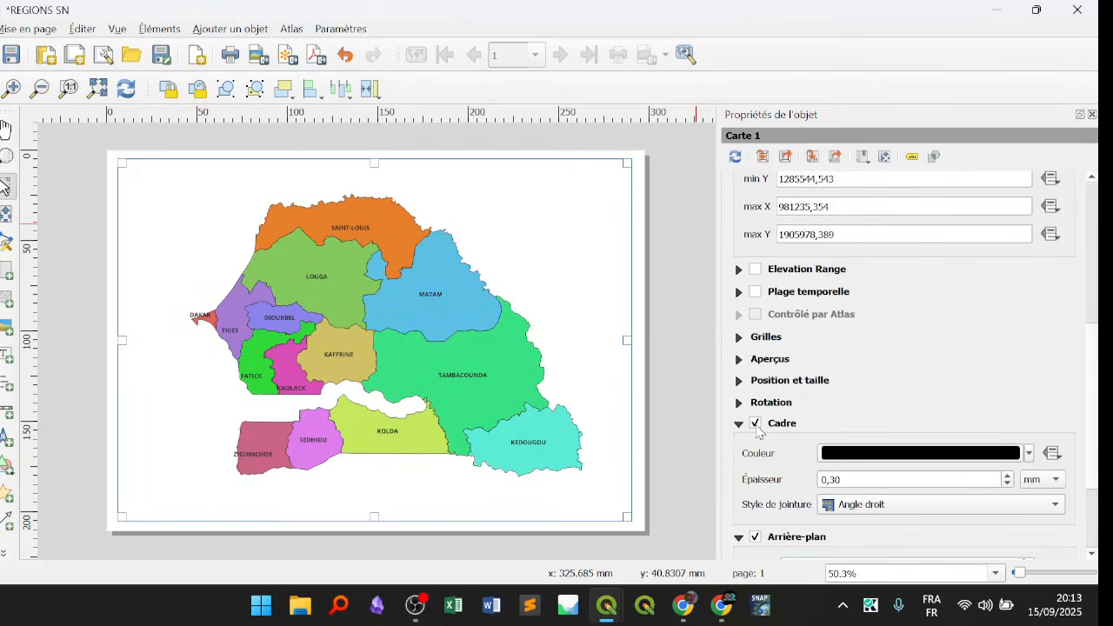
left_click(663, 370)
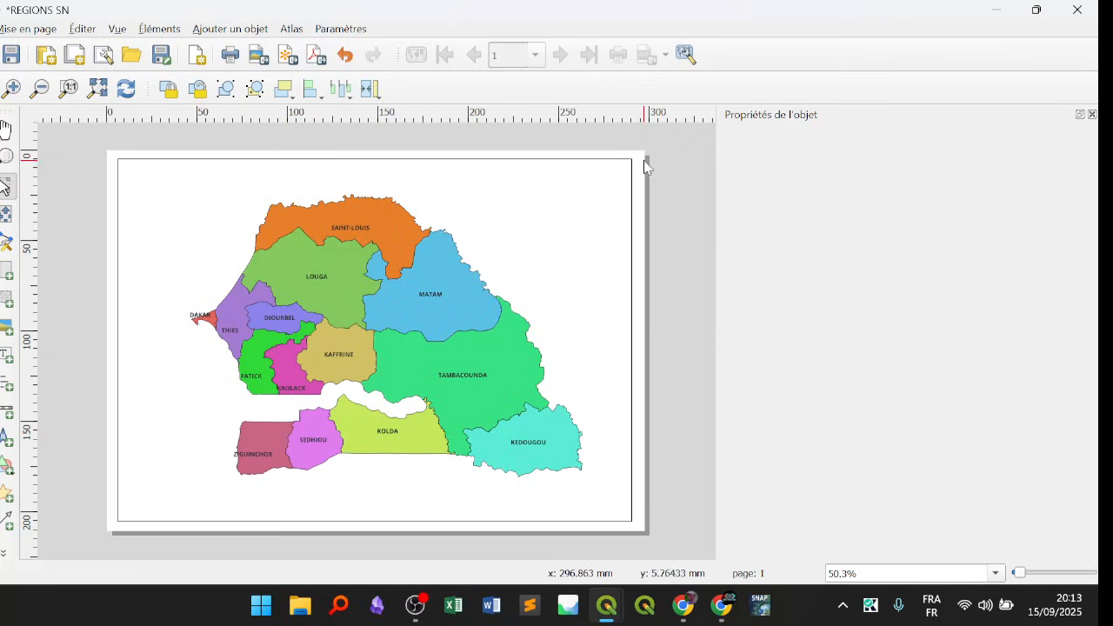
left_click(589, 178)
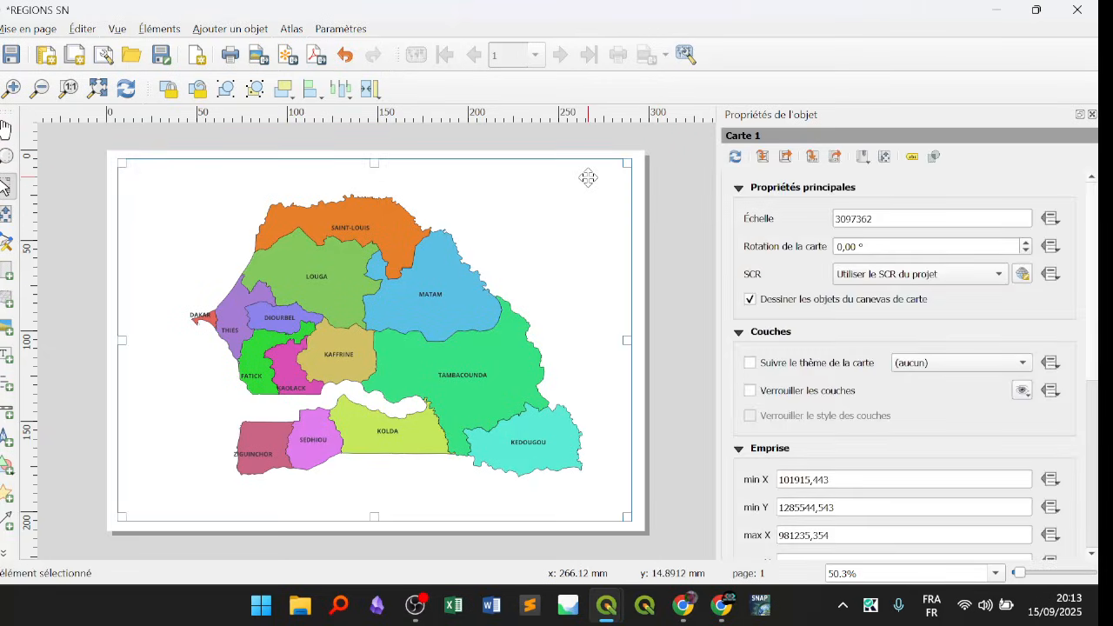
Open the page properties and set the page background to bright red.
left_click(644, 253)
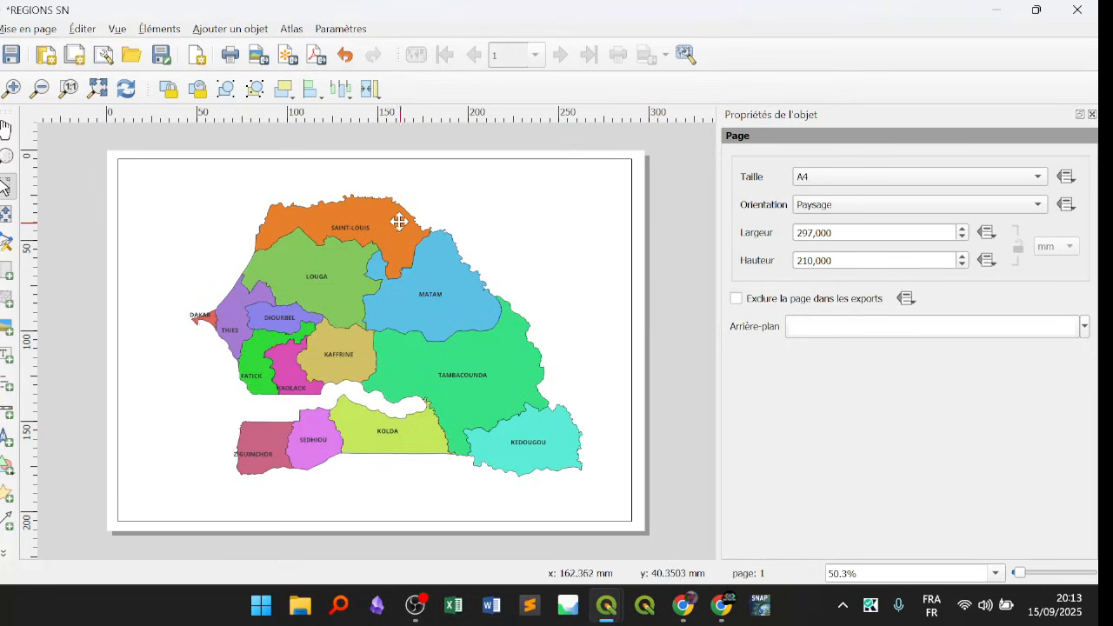
right_click(458, 293)
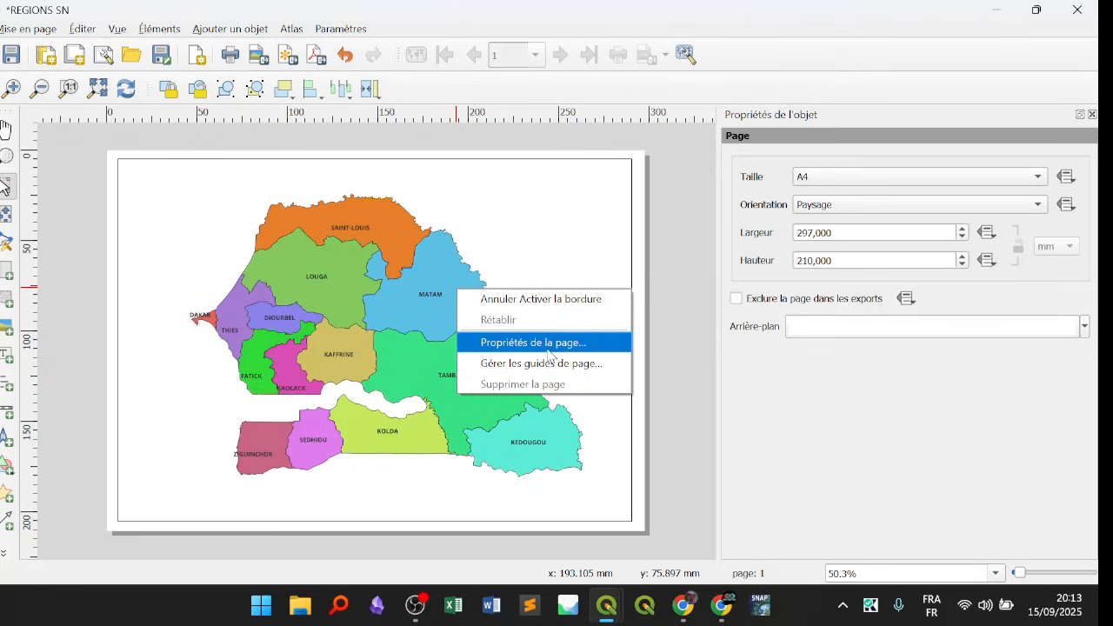
right_click(371, 296)
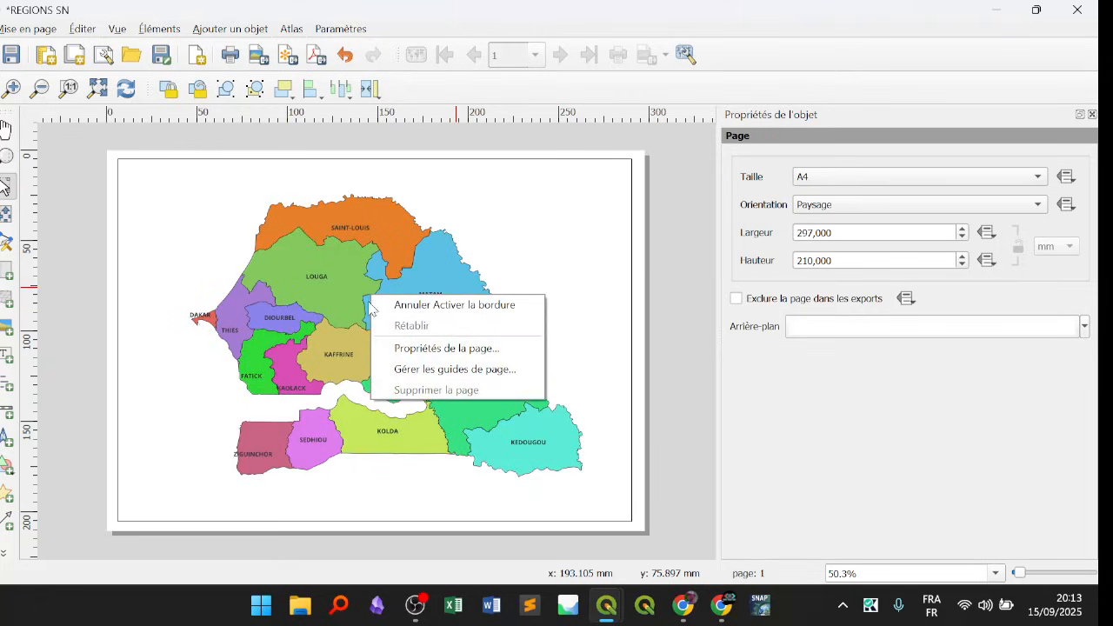
left_click(435, 344)
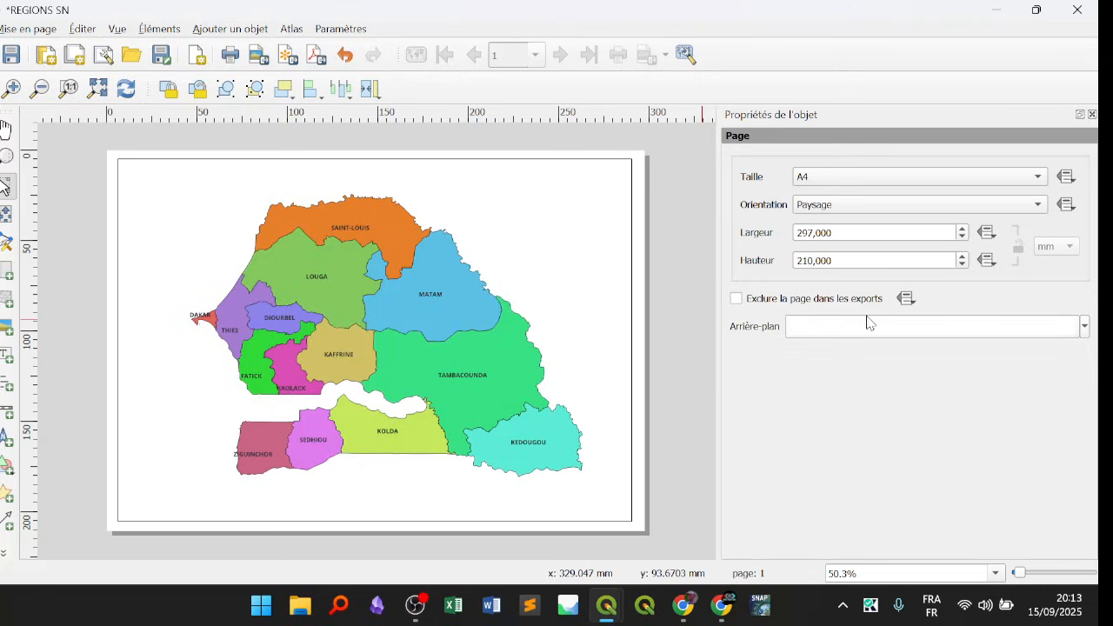
left_click(1085, 327)
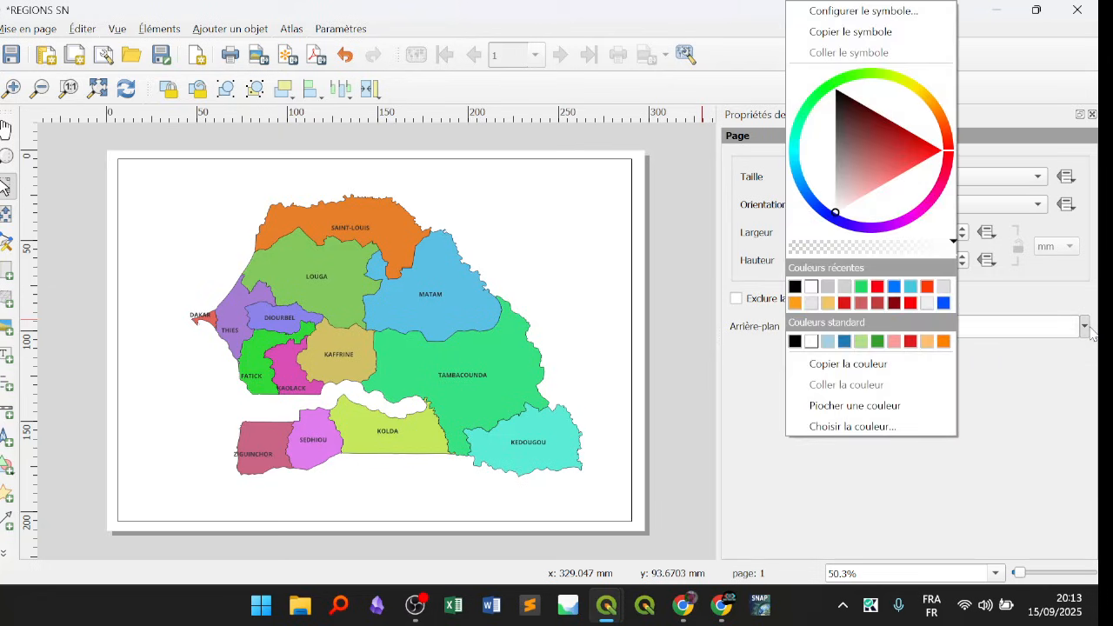
left_click(1087, 329)
left_click(1087, 328)
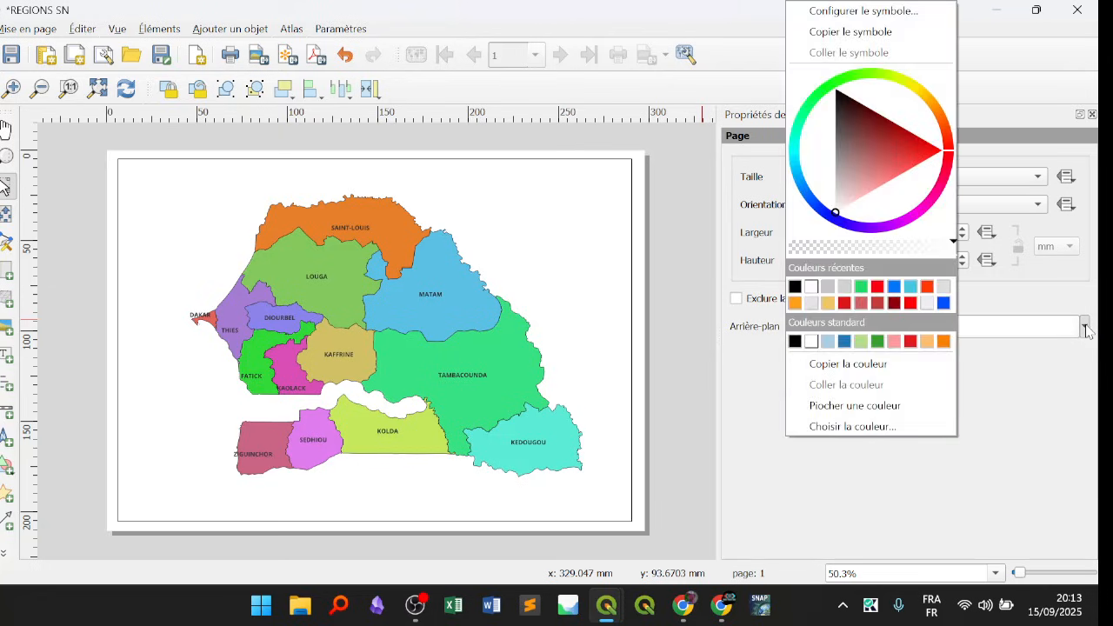
left_click(939, 154)
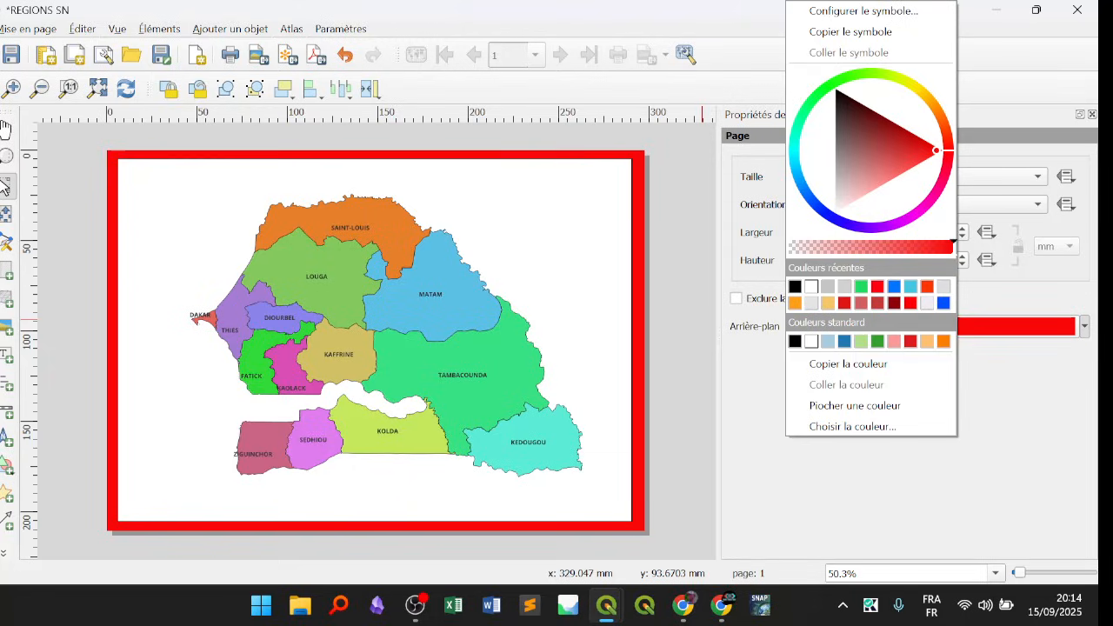
Move the map partly off the page and undo the move.
left_click(374, 250)
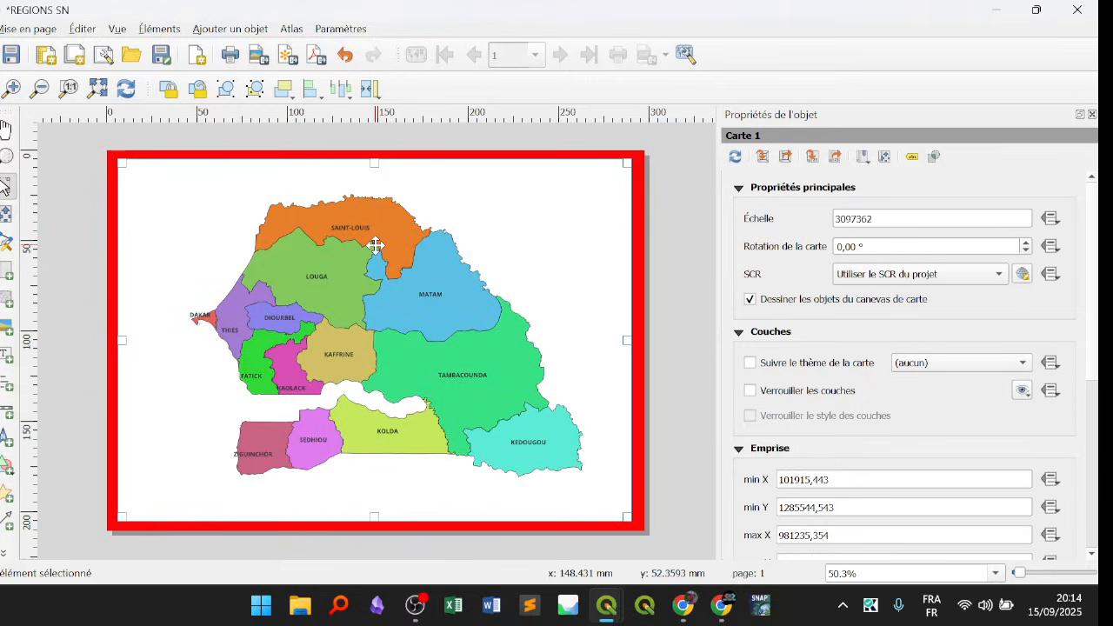
left_click_drag(374, 247, 748, 454)
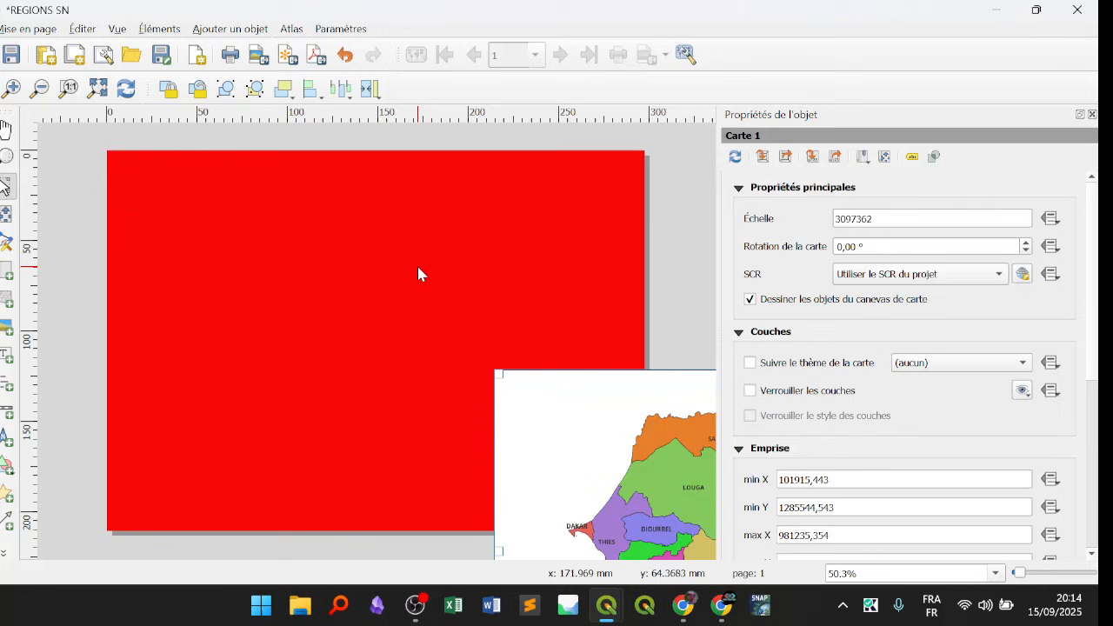
left_click(344, 55)
left_click(345, 55)
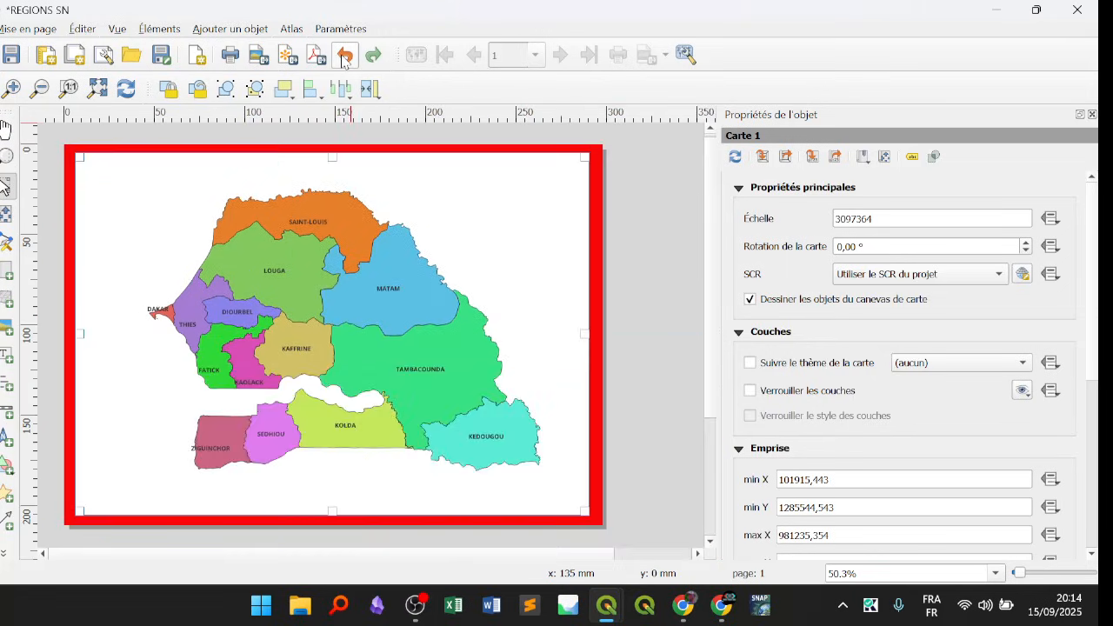
left_click(622, 384)
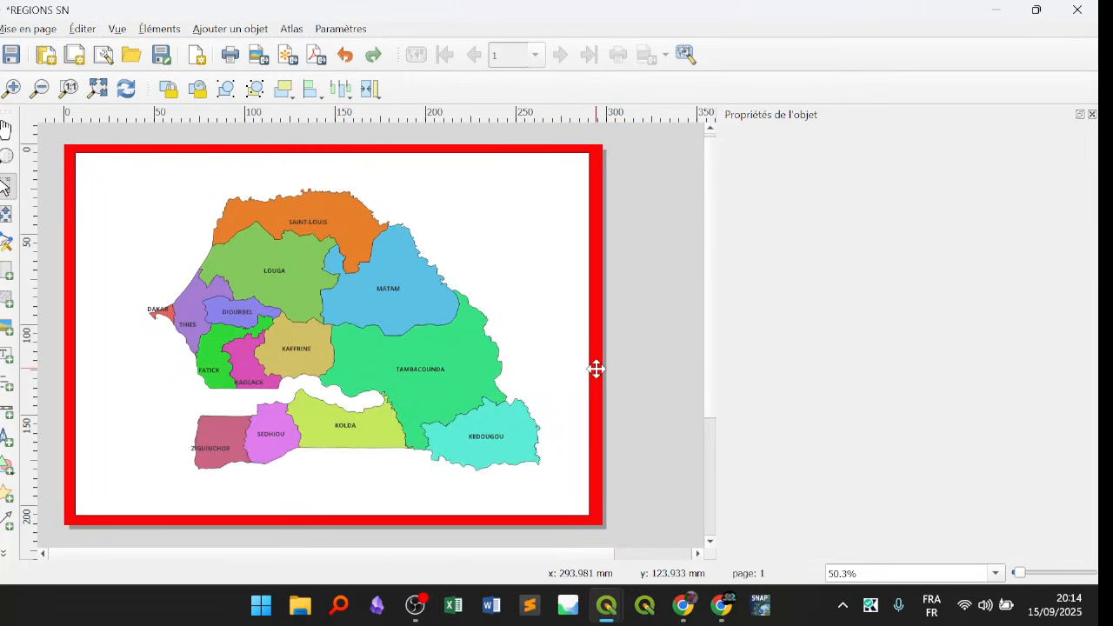
Set the page background to a pale mint green.
left_click(596, 306)
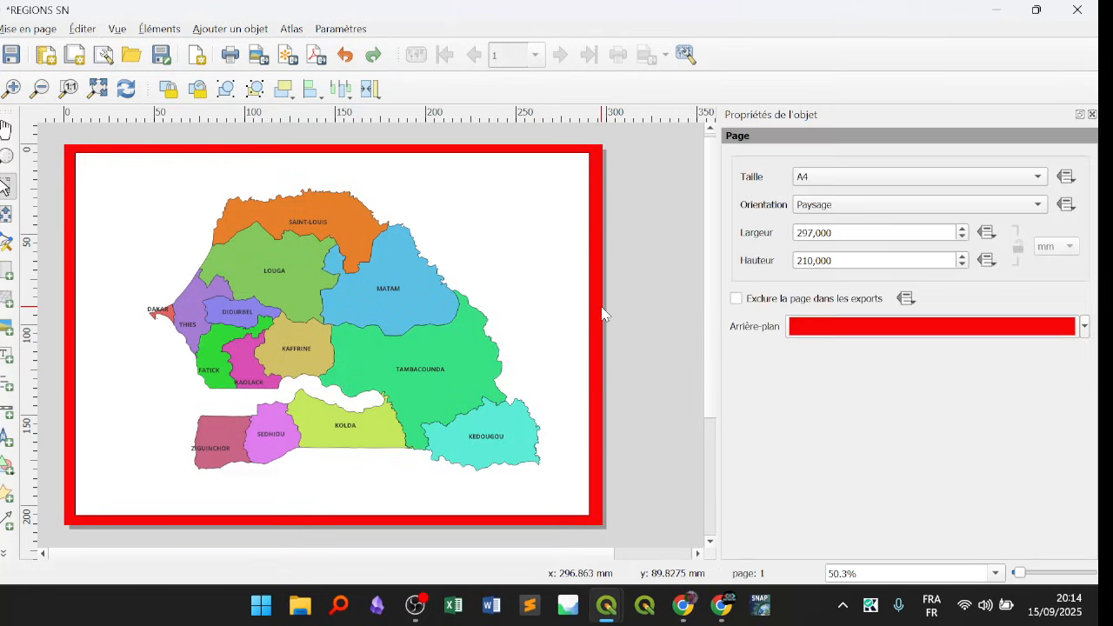
left_click(1084, 326)
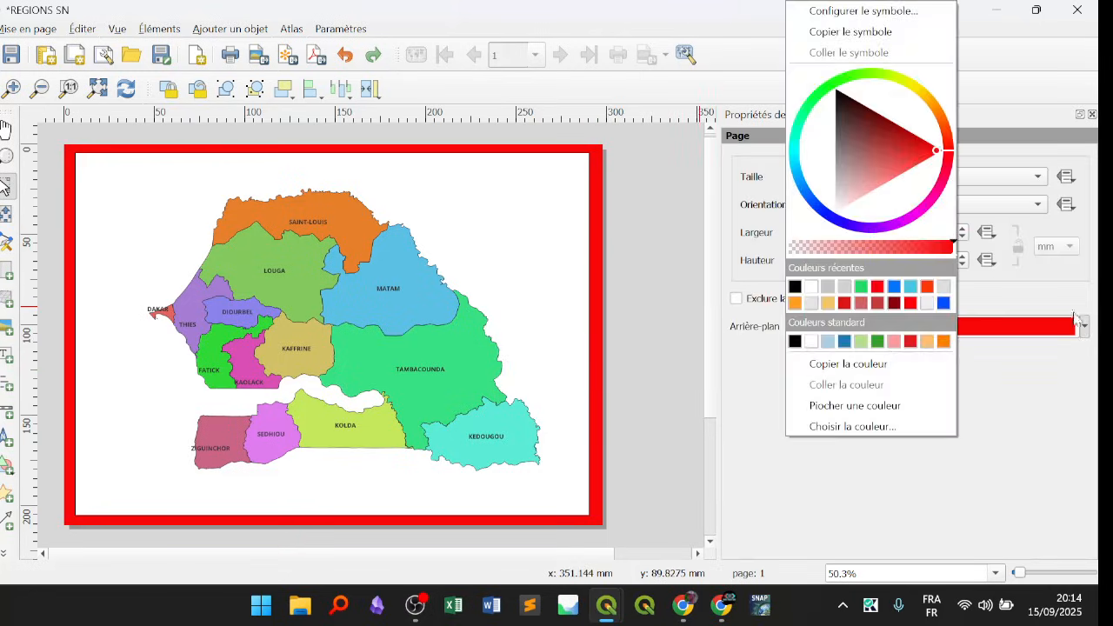
left_click(847, 207)
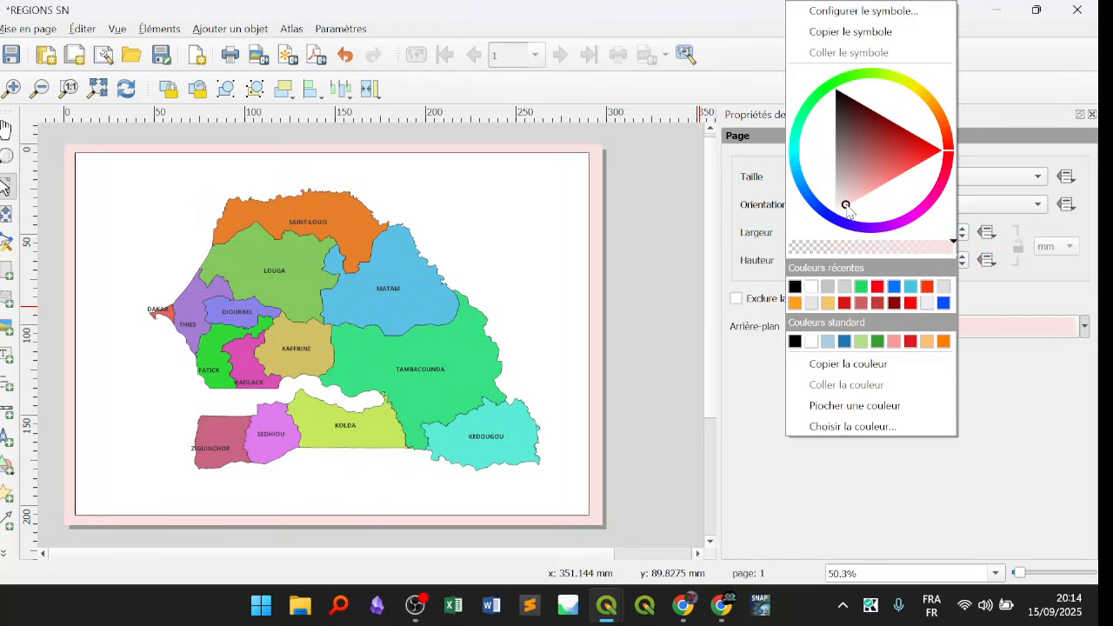
left_click_drag(909, 84, 810, 115)
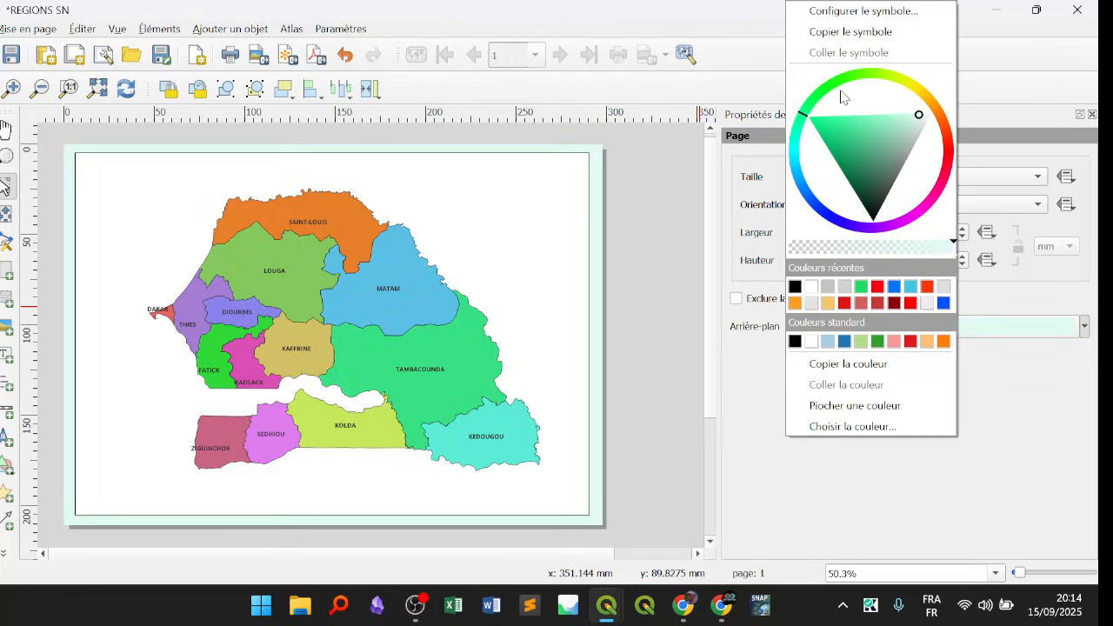
Try light green, beige, lavender, yellow, bright green and black as the page background colour.
left_click(852, 85)
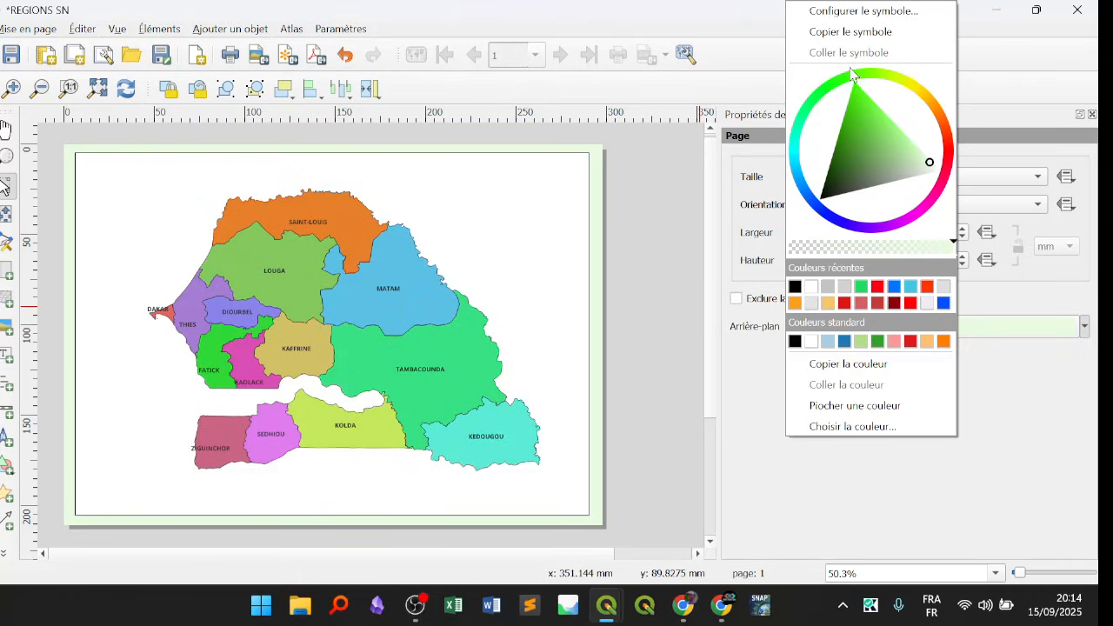
left_click_drag(934, 165, 920, 160)
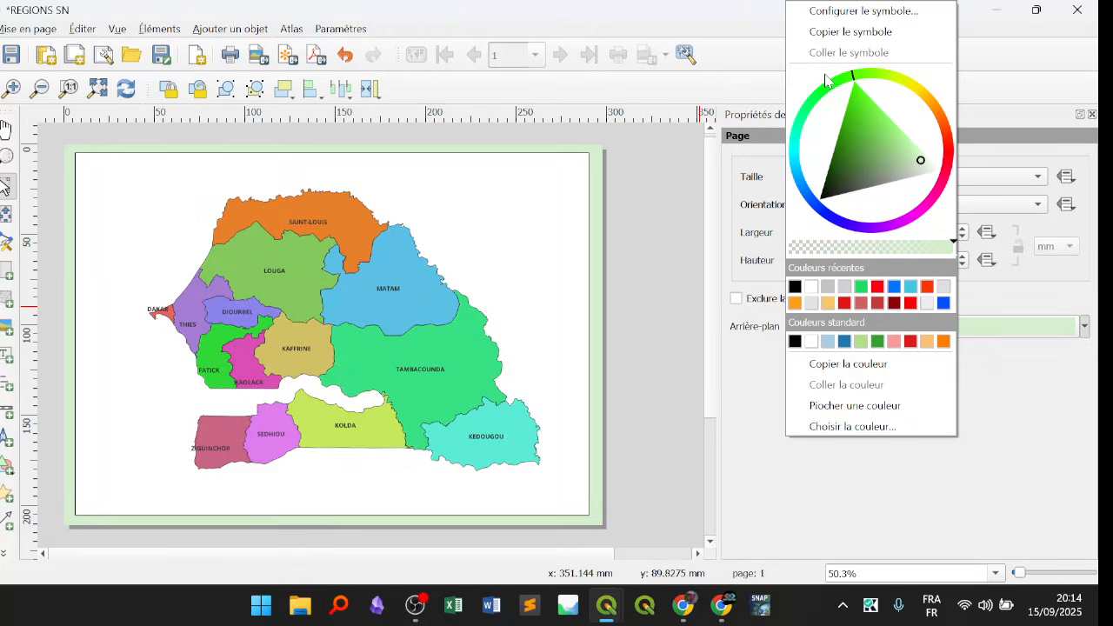
mouse_move(853, 83)
left_mouse_down()
mouse_move(924, 99)
mouse_move(939, 218)
mouse_move(822, 245)
mouse_move(805, 113)
mouse_move(850, 83)
mouse_move(907, 85)
mouse_move(937, 111)
left_mouse_up()
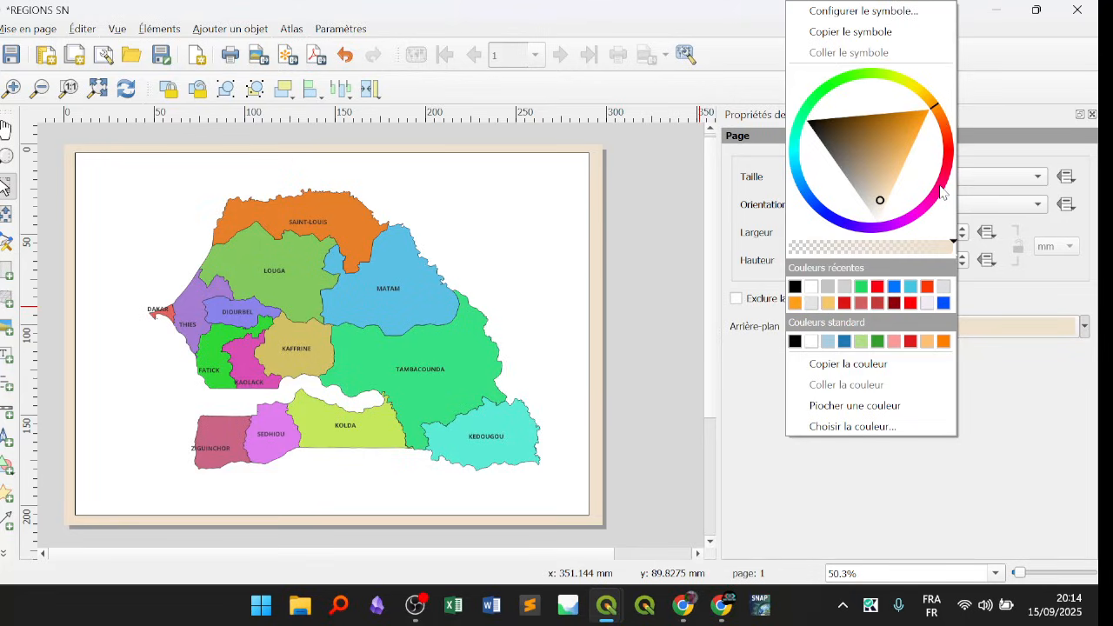
left_click_drag(943, 194, 822, 213)
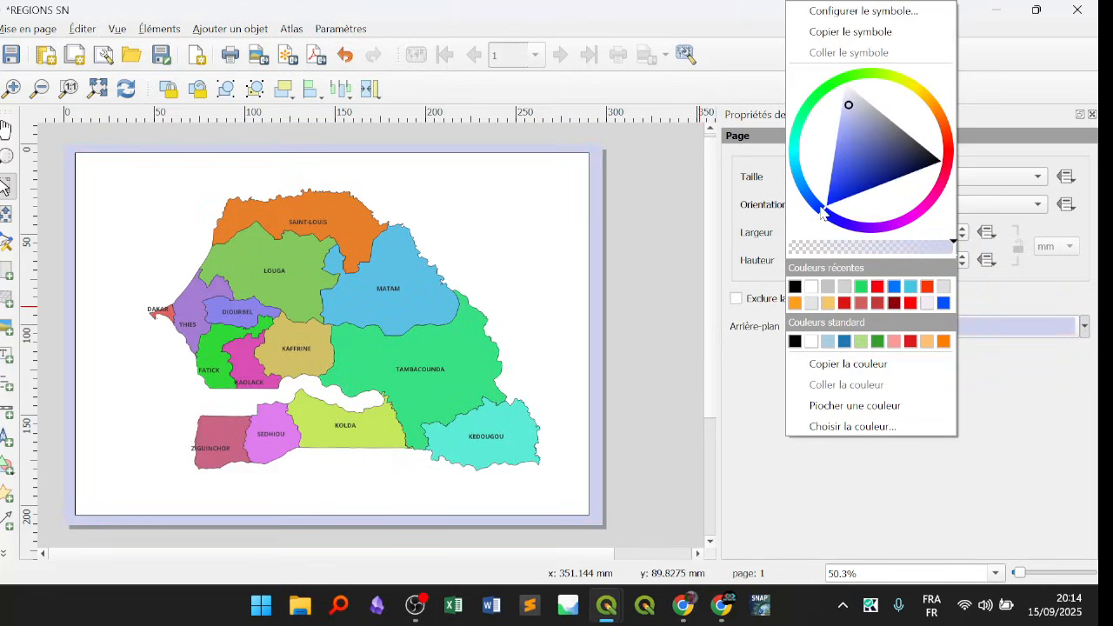
left_click_drag(811, 105, 908, 91)
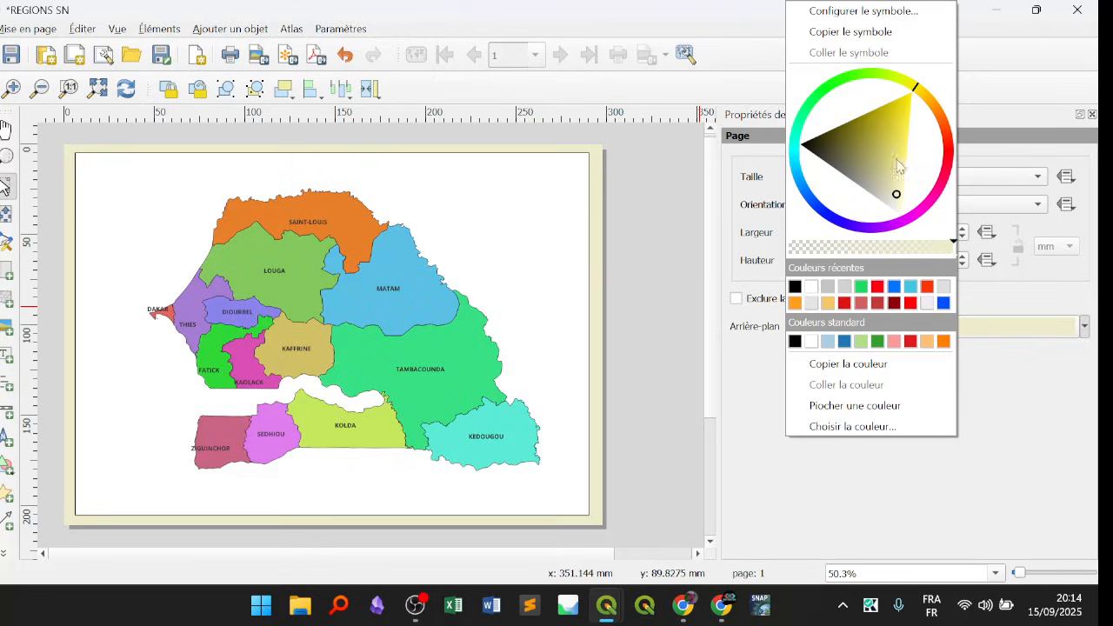
mouse_move(898, 200)
left_mouse_down()
mouse_move(914, 111)
mouse_move(900, 212)
mouse_move(914, 93)
mouse_move(914, 103)
left_mouse_up()
left_click(837, 83)
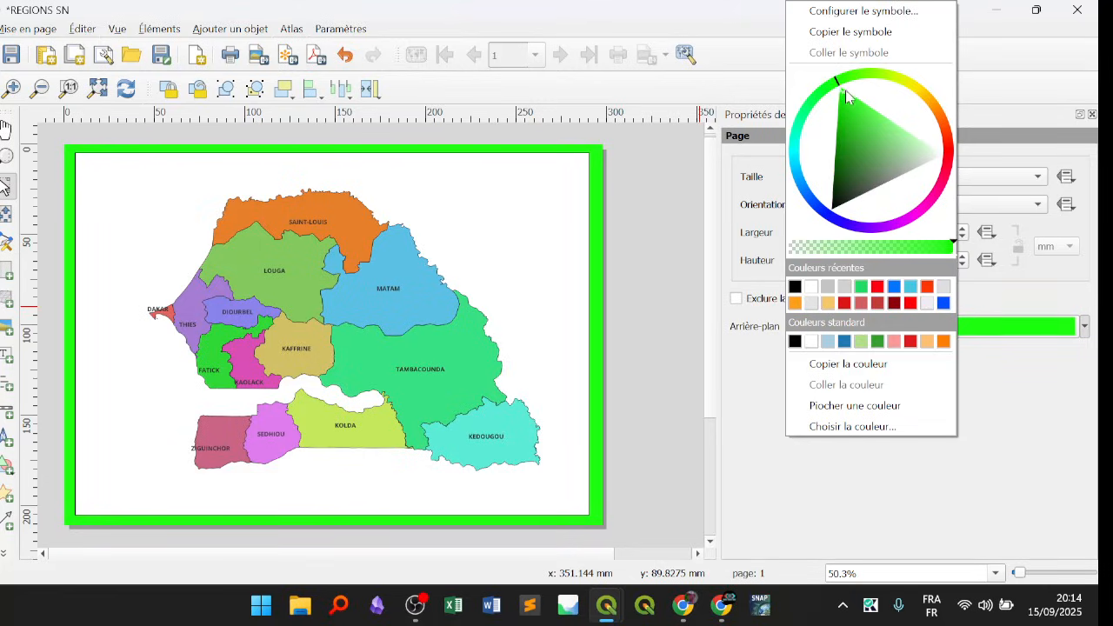
mouse_move(848, 98)
left_mouse_down()
mouse_move(907, 146)
mouse_move(841, 214)
mouse_move(883, 180)
mouse_move(948, 160)
mouse_move(915, 168)
mouse_move(829, 254)
mouse_move(832, 216)
left_mouse_up()
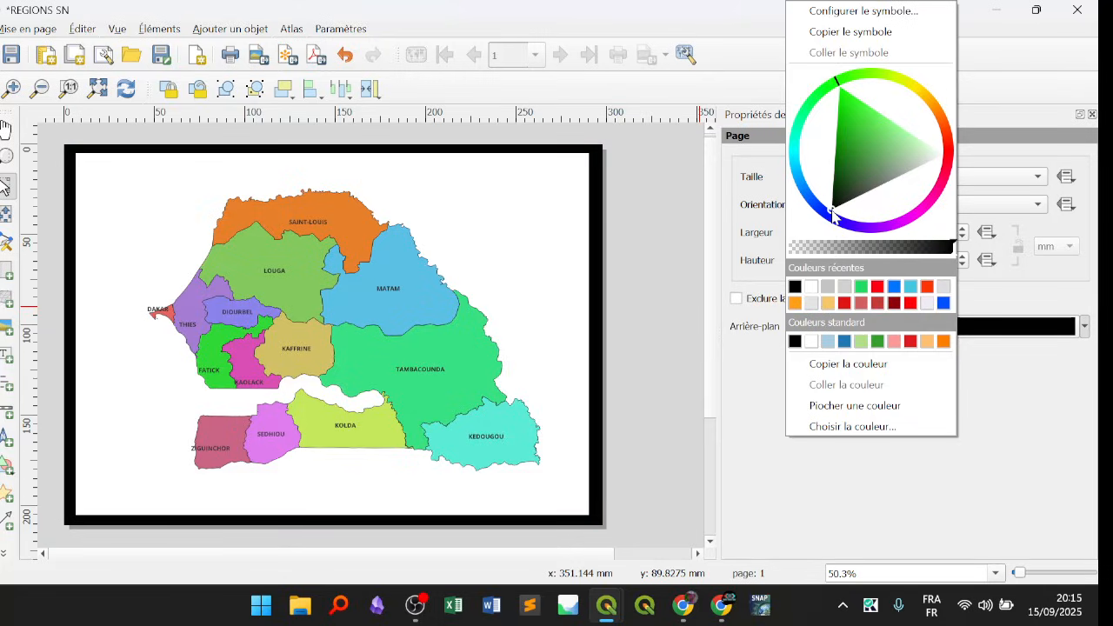
Set the page background to a pale cream yellow and deselect the page.
left_click(921, 92)
mouse_move(799, 144)
left_mouse_down()
mouse_move(901, 229)
mouse_move(802, 149)
mouse_move(897, 220)
mouse_move(912, 149)
mouse_move(906, 219)
mouse_move(917, 103)
mouse_move(902, 165)
mouse_move(909, 105)
mouse_move(922, 145)
mouse_move(914, 166)
mouse_move(921, 106)
mouse_move(904, 201)
mouse_move(912, 106)
mouse_move(904, 165)
mouse_move(924, 165)
left_mouse_up()
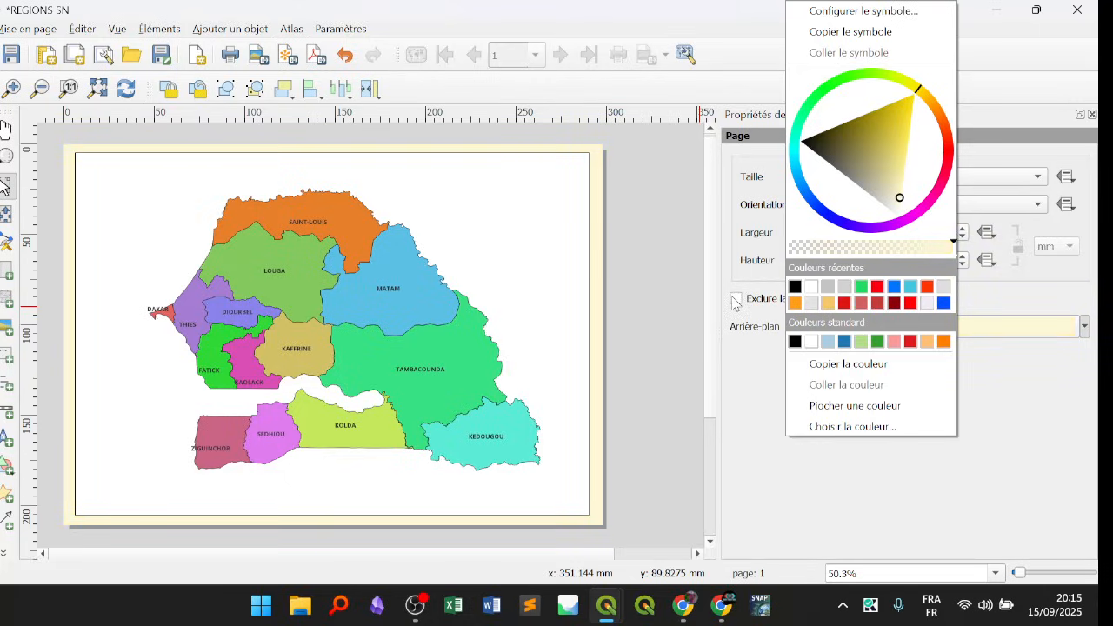
left_click(737, 400)
left_click(635, 317)
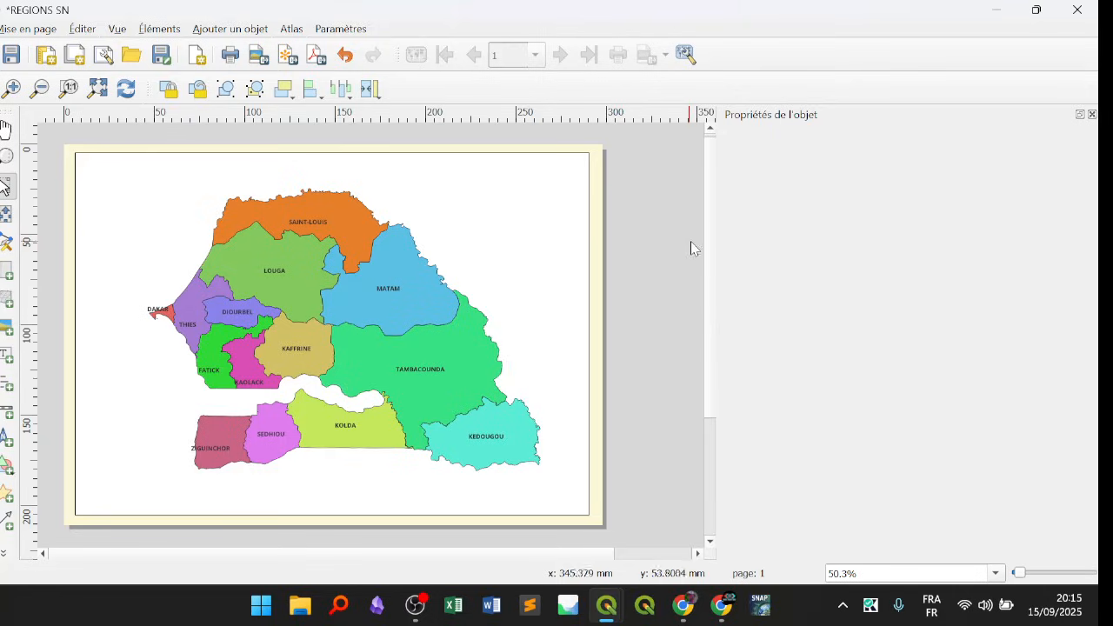
left_click_drag(713, 229, 714, 224)
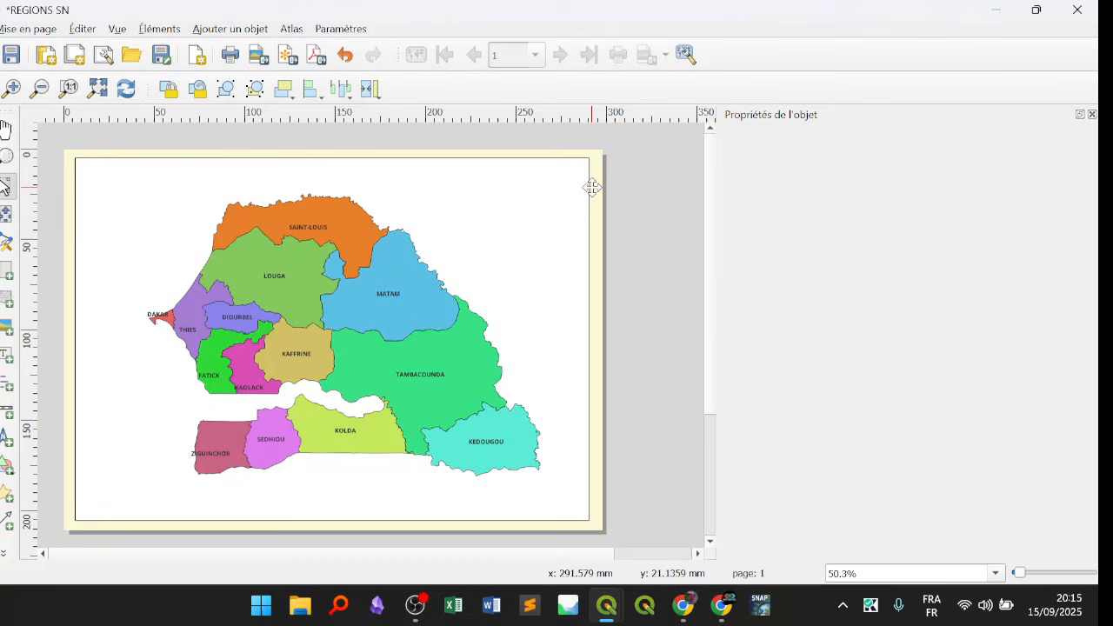
Select the Senegal regions map on the page and cut it from the layout.
left_click(518, 236)
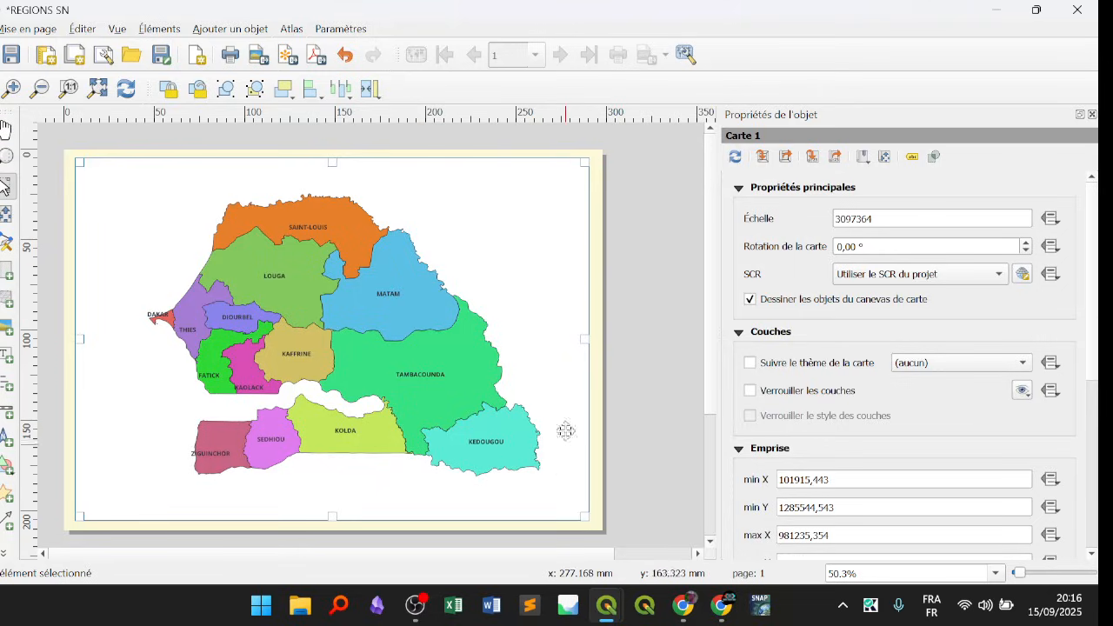
right_click(443, 246)
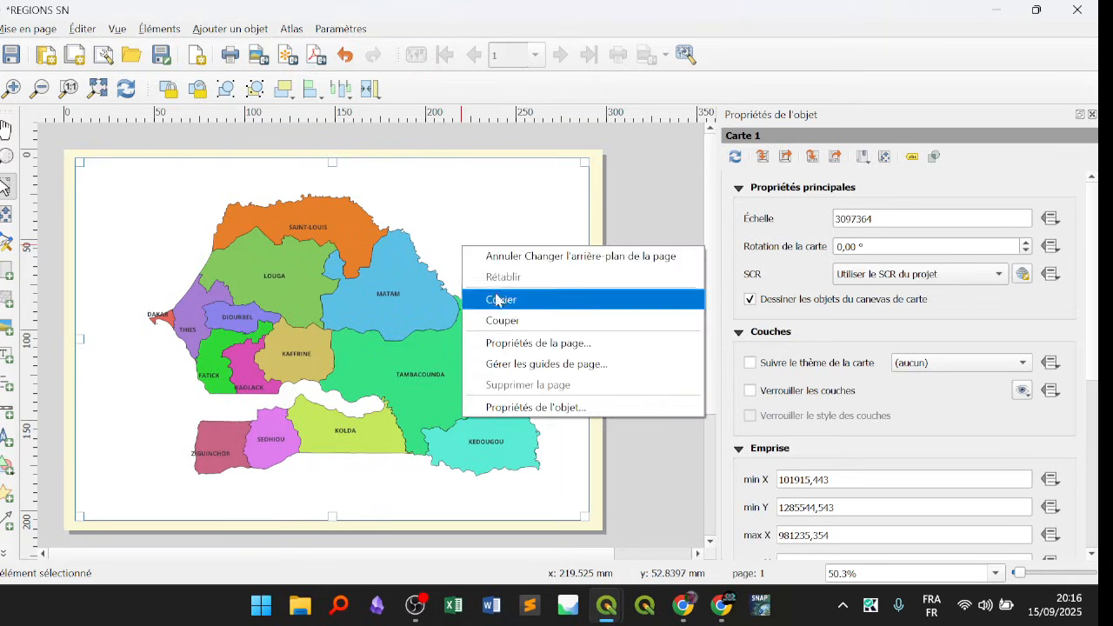
left_click(530, 318)
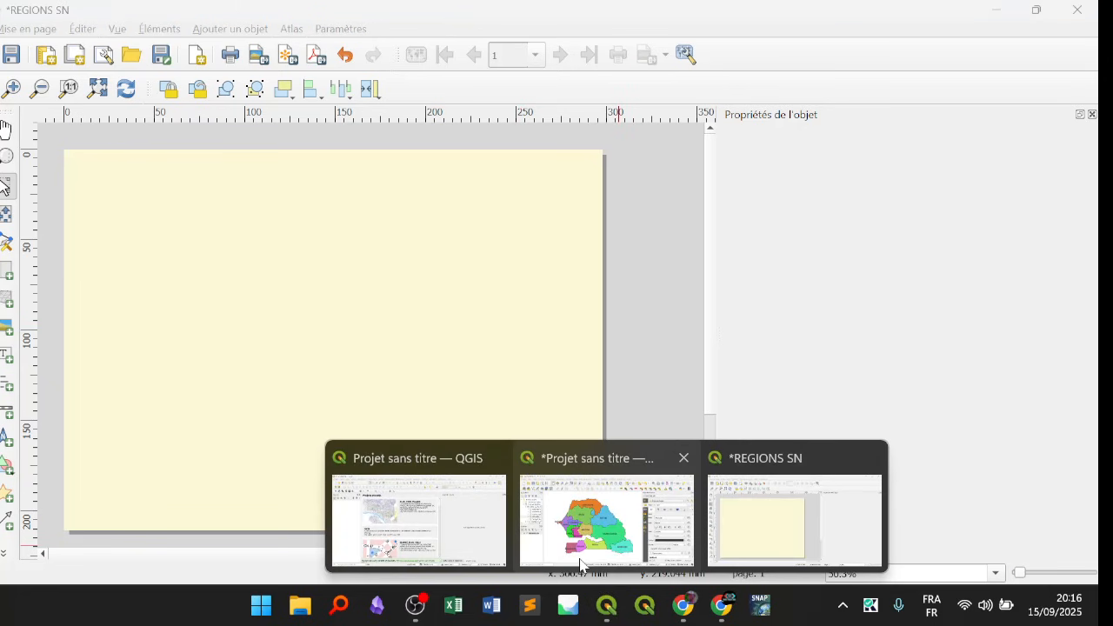
Zoom the main project canvas far out so Senegal is tiny, and return to the REGIONS SN layout.
left_click(606, 513)
scroll(429, 319, "down", 3)
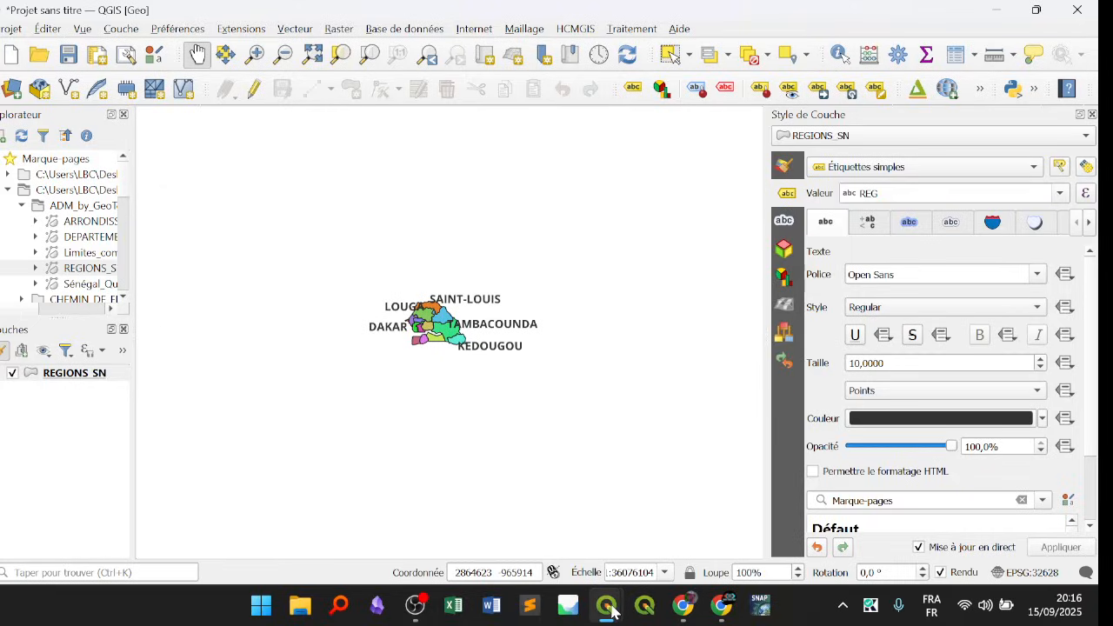
mouse_move(609, 608)
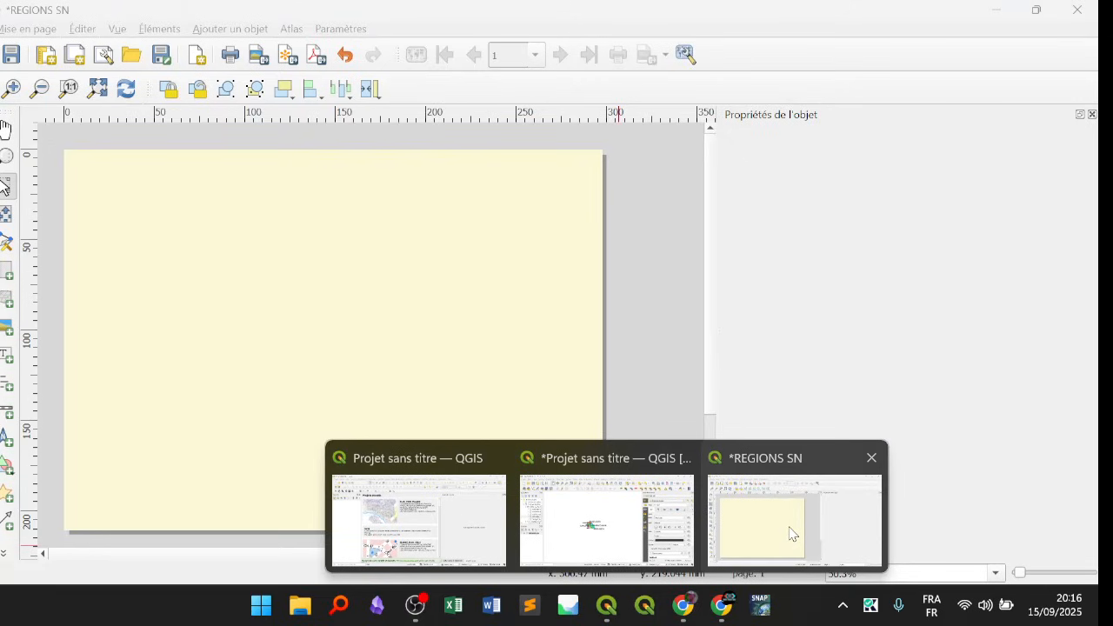
left_click(791, 533)
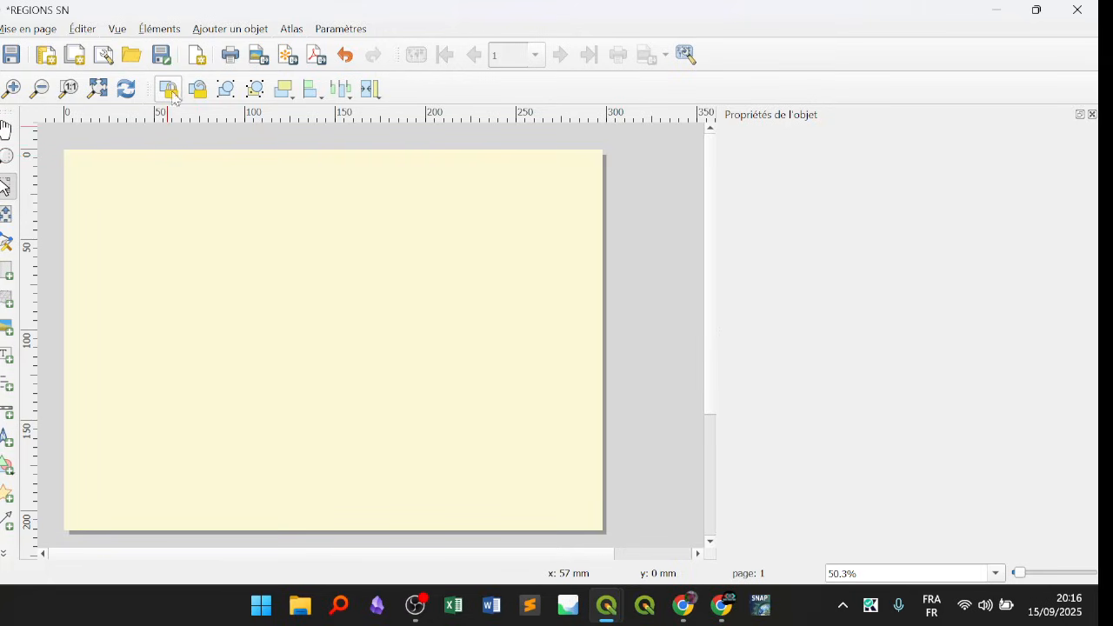
Add a new map covering most of the page, starting about 16 mm from the page's upper-left corner.
left_click(206, 29)
left_click(231, 48)
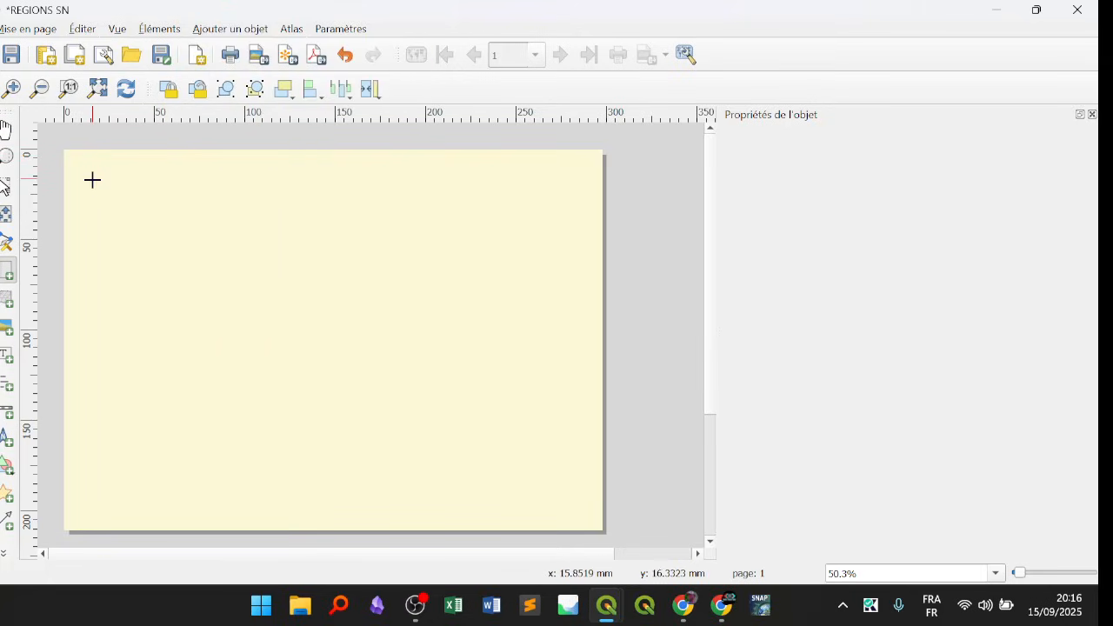
left_click_drag(93, 180, 568, 507)
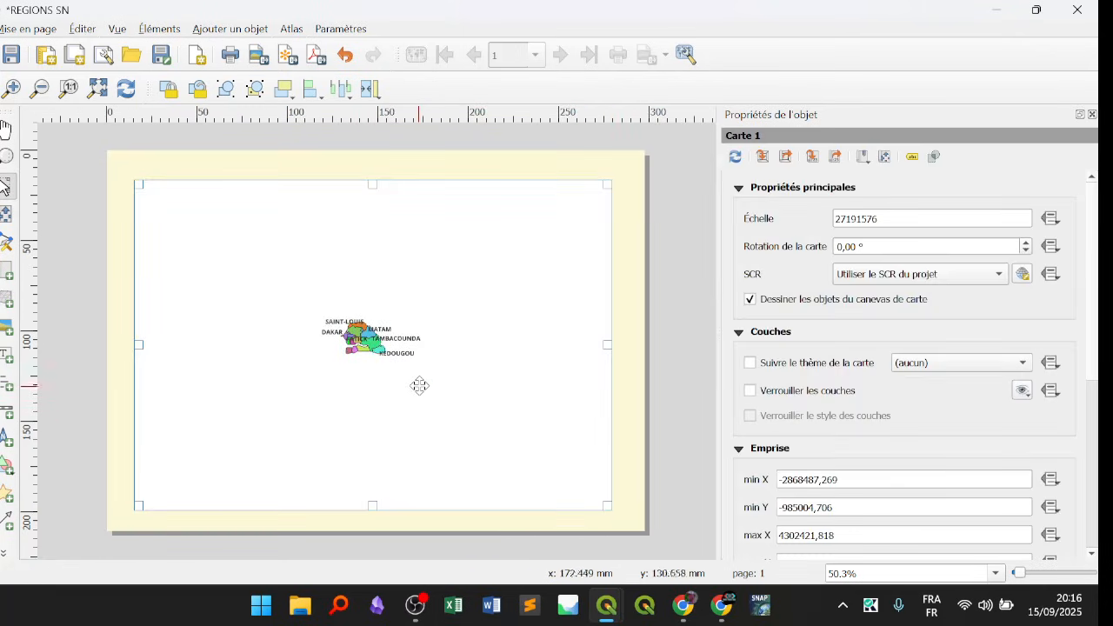
left_click(689, 239)
Close the spare QGIS window that holds only the empty untitled project.
left_click(600, 606)
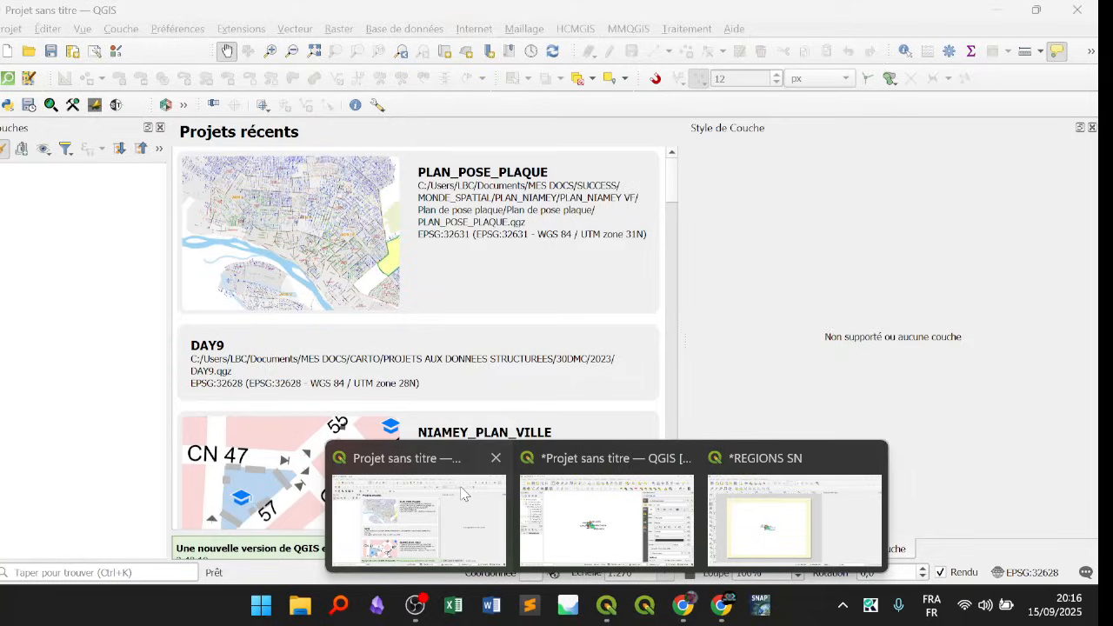
left_click(468, 498)
left_click(1079, 12)
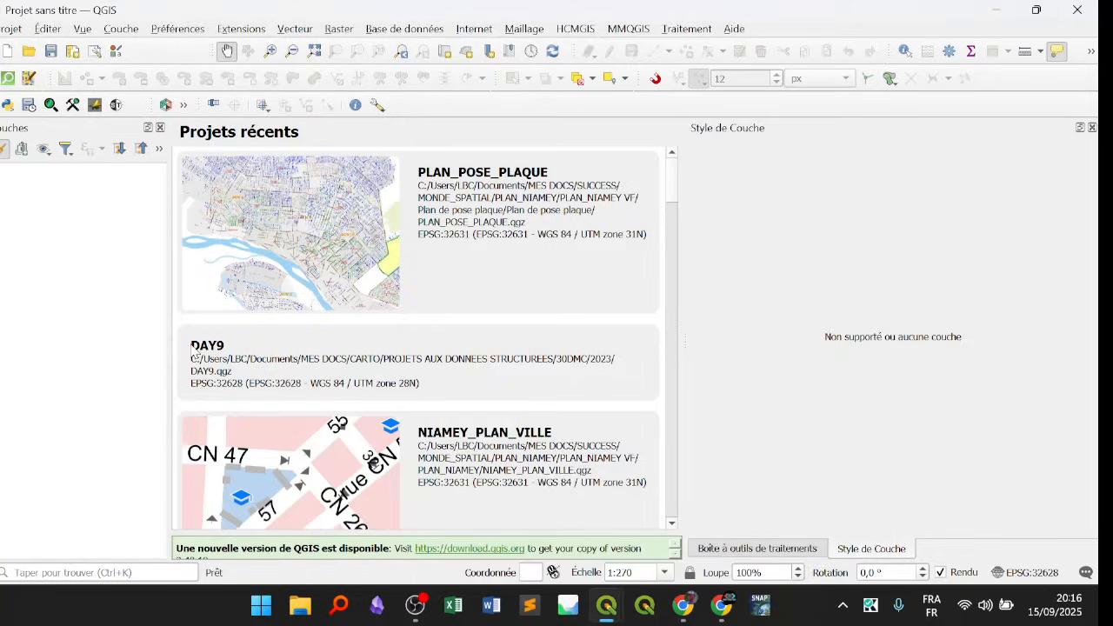
Switch to the project window with Senegal's regions and zoom its canvas to the REGIONS_SN layer.
mouse_move(605, 606)
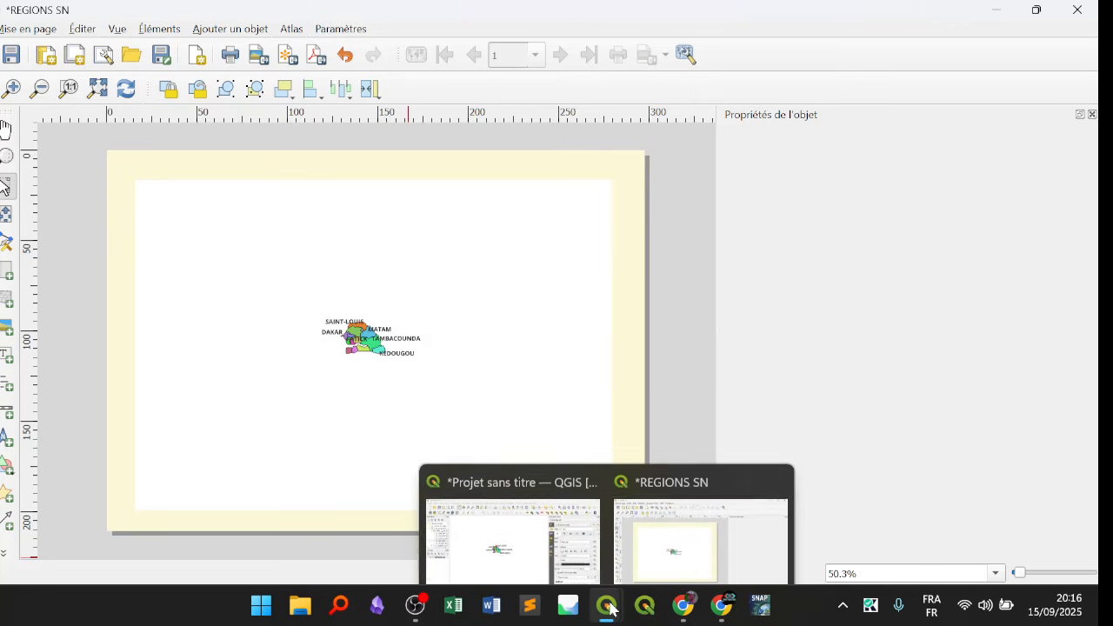
left_click(534, 548)
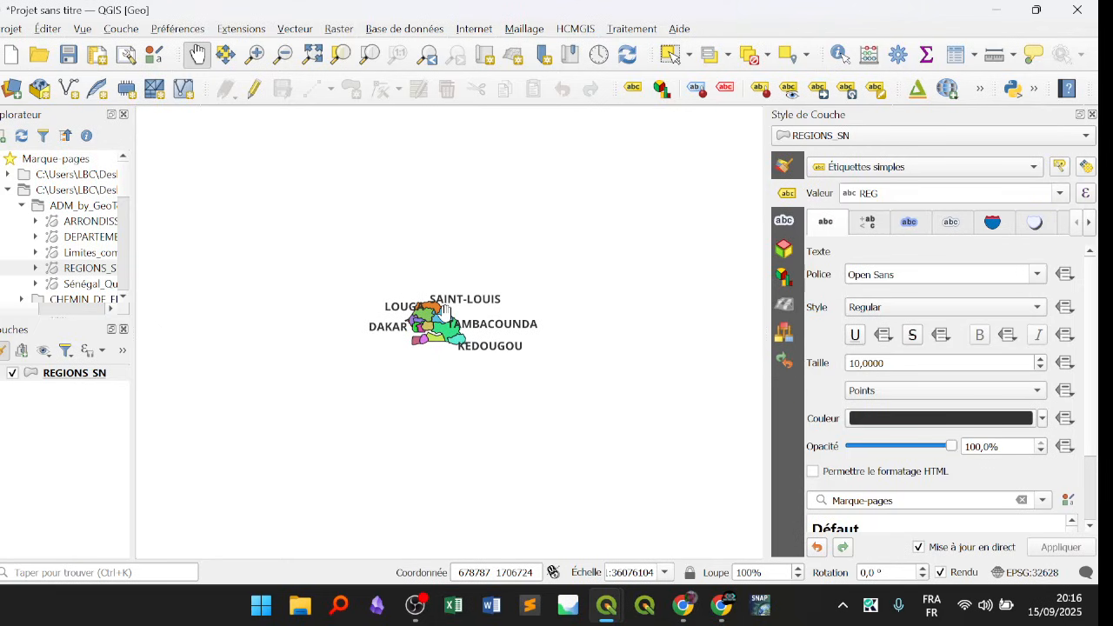
left_click(81, 374)
right_click(81, 374)
left_click(159, 10)
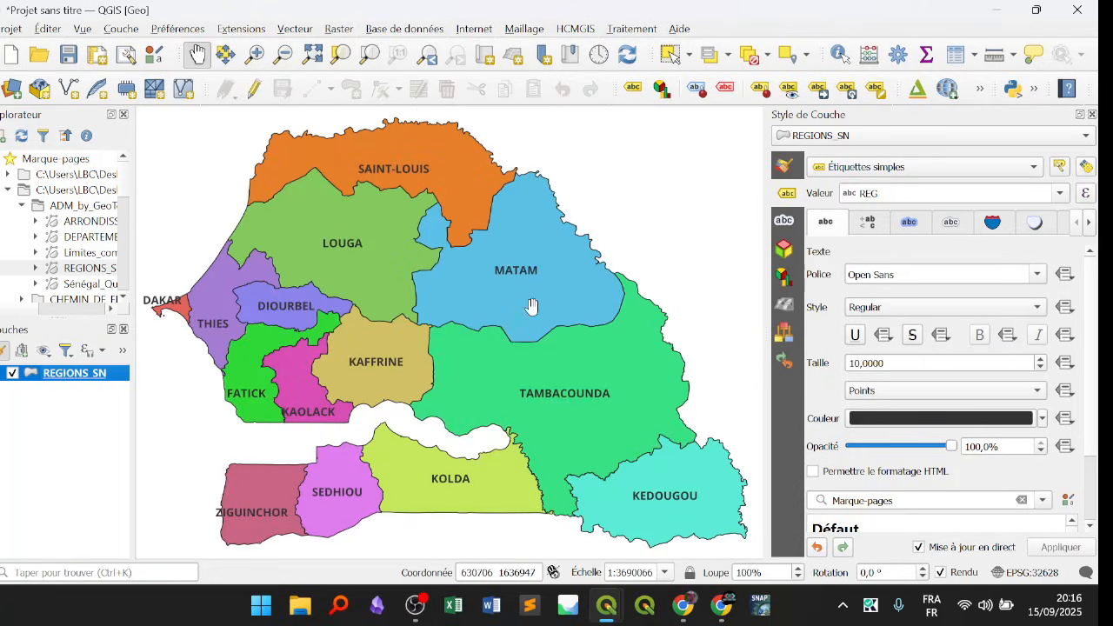
Return to the REGIONS SN layout and draw a second map over the first, covering the same area.
mouse_move(601, 604)
left_click(691, 531)
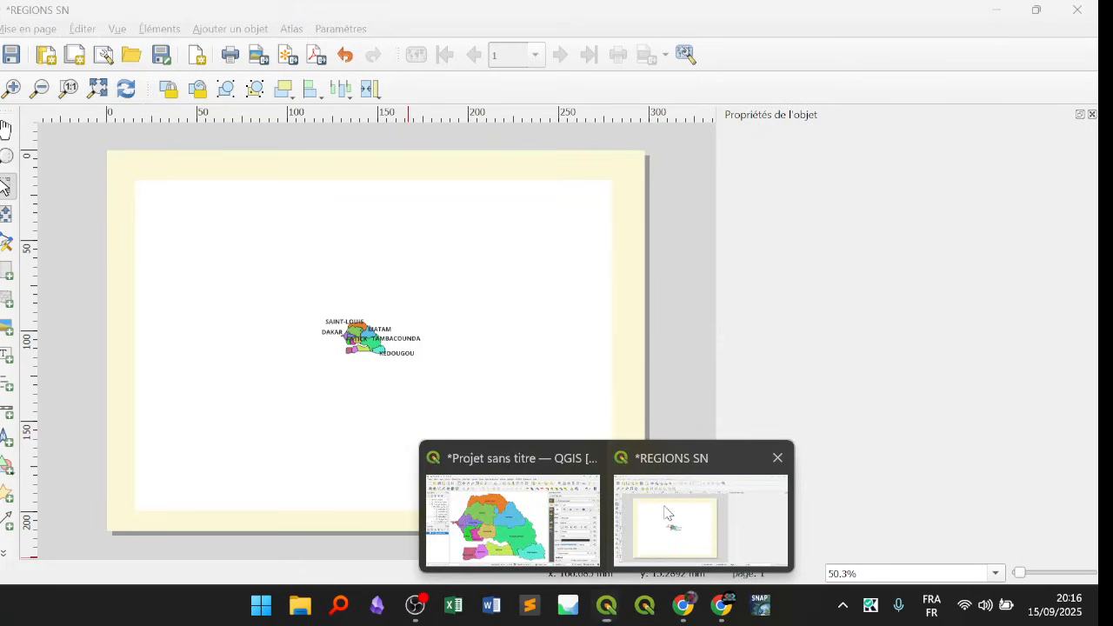
left_click(241, 29)
left_click(244, 47)
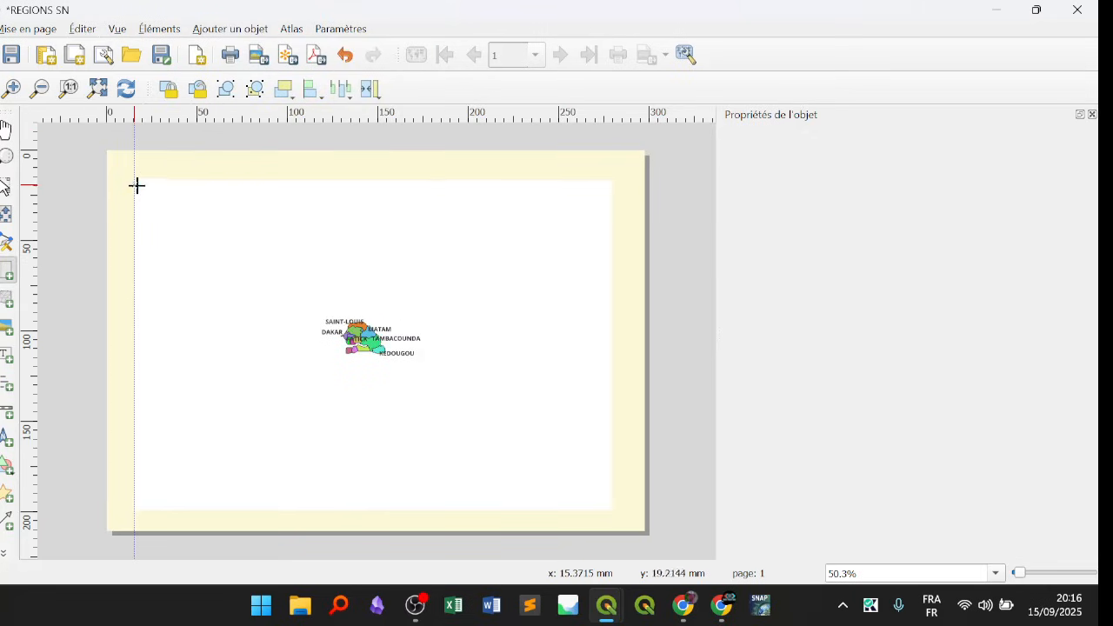
left_click_drag(135, 178, 612, 506)
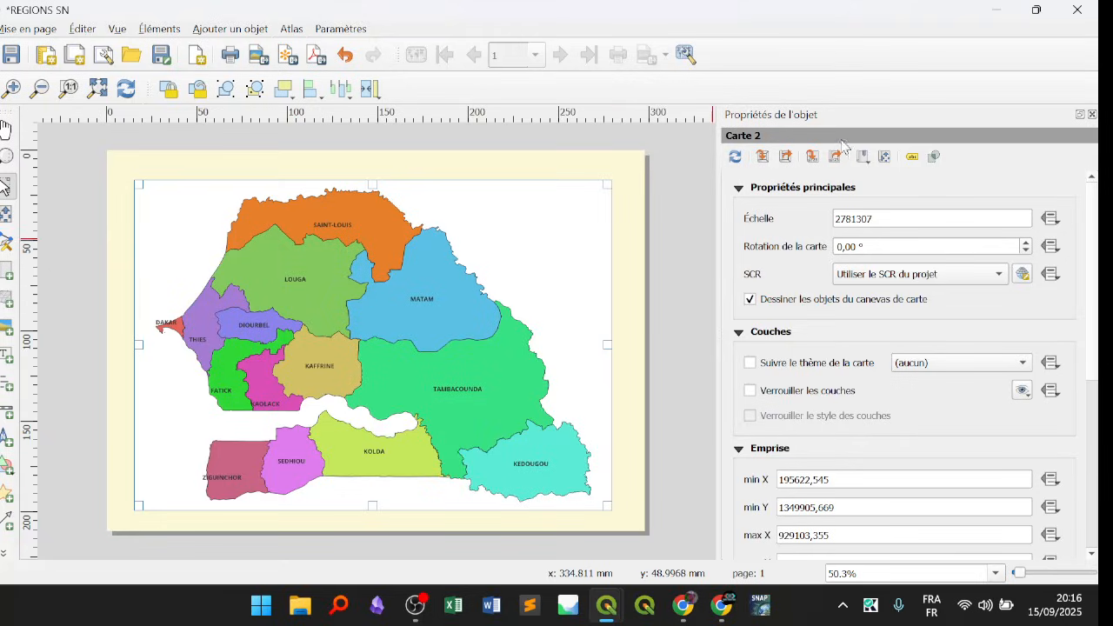
left_click(685, 249)
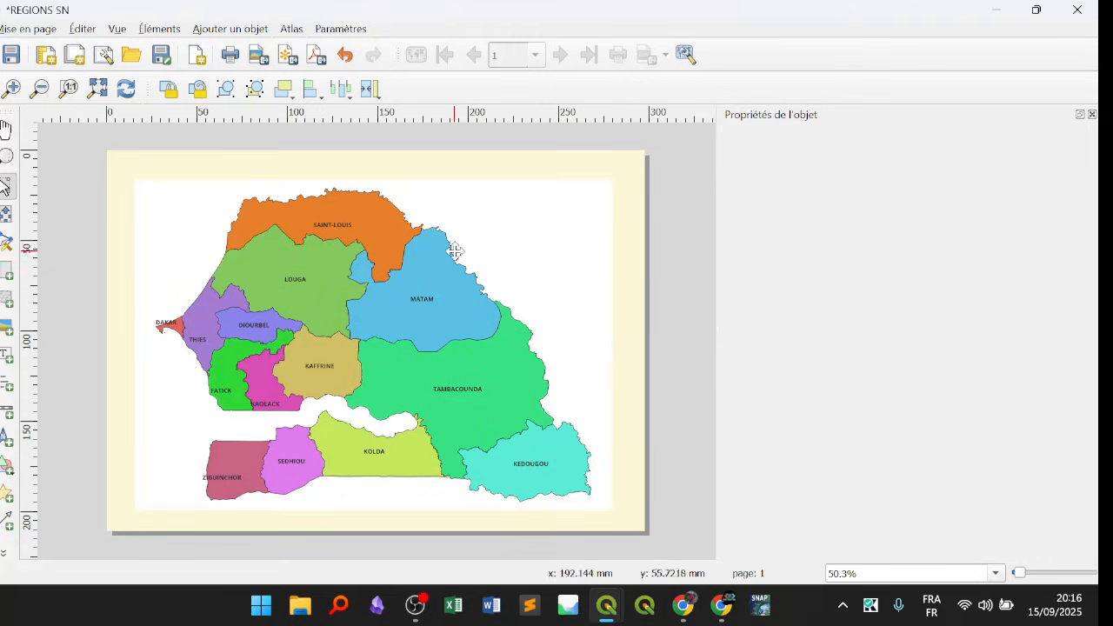
Undo the addition of the second map, redo it, and undo it again.
left_click(339, 67)
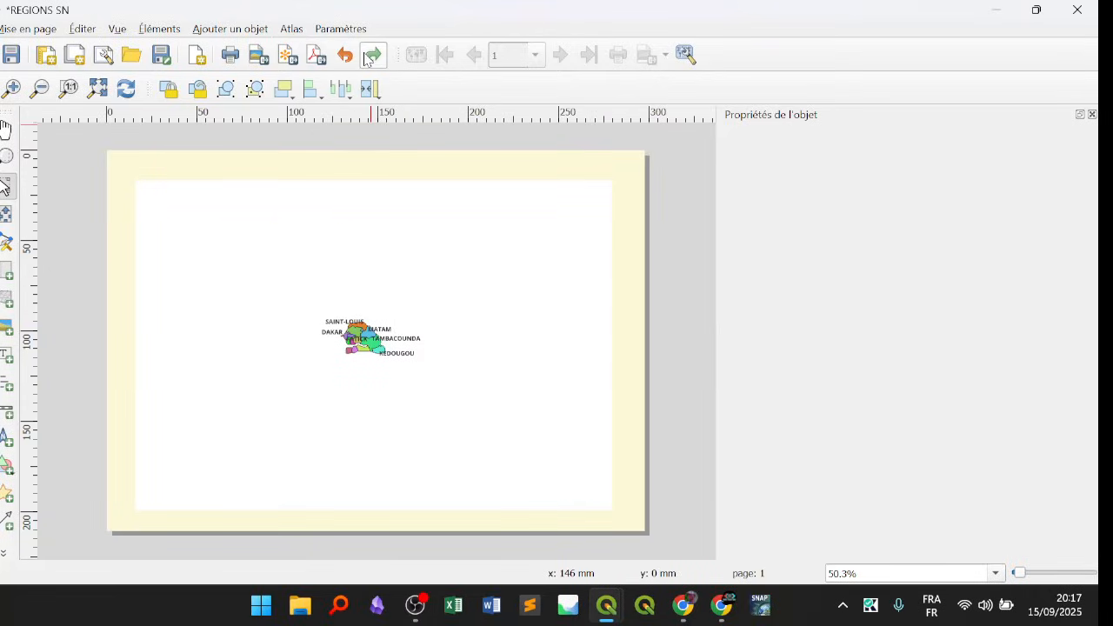
left_click(374, 56)
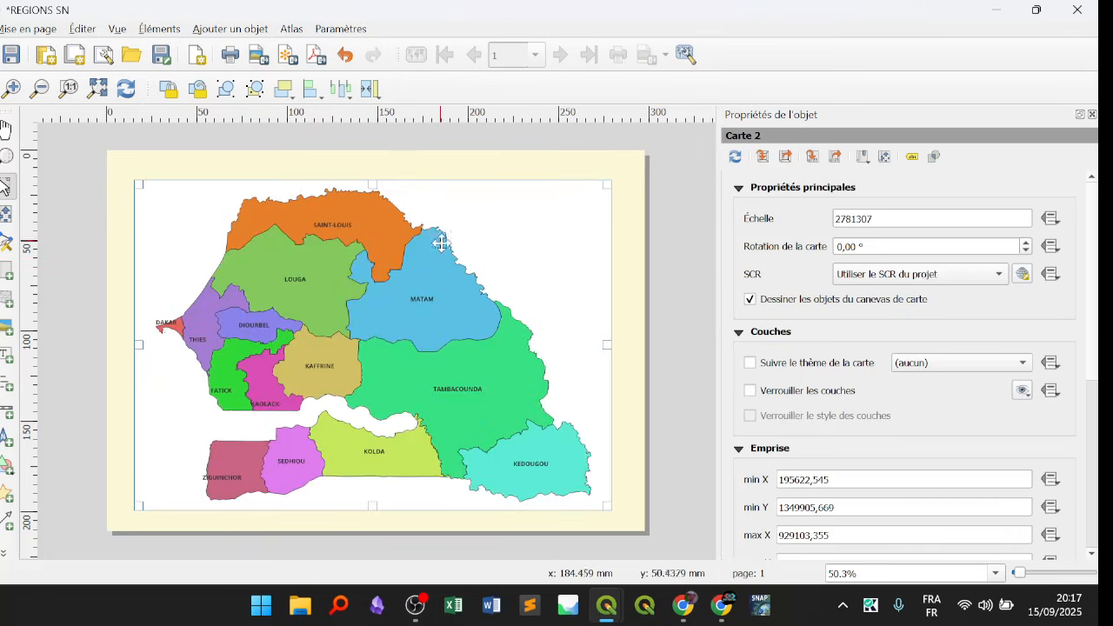
left_click(318, 56)
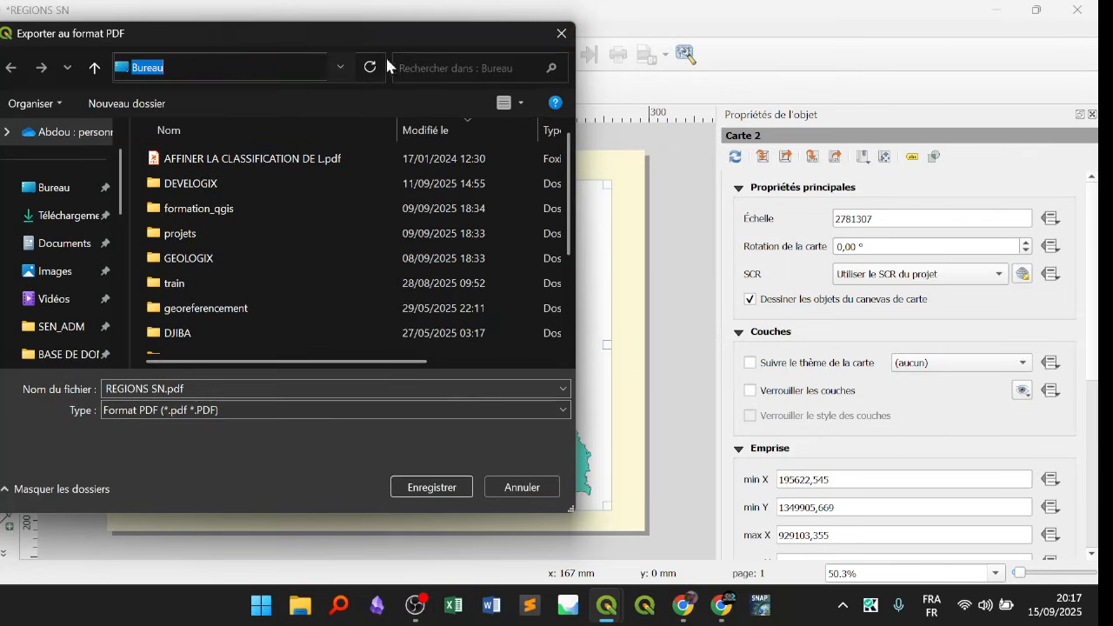
left_click(560, 33)
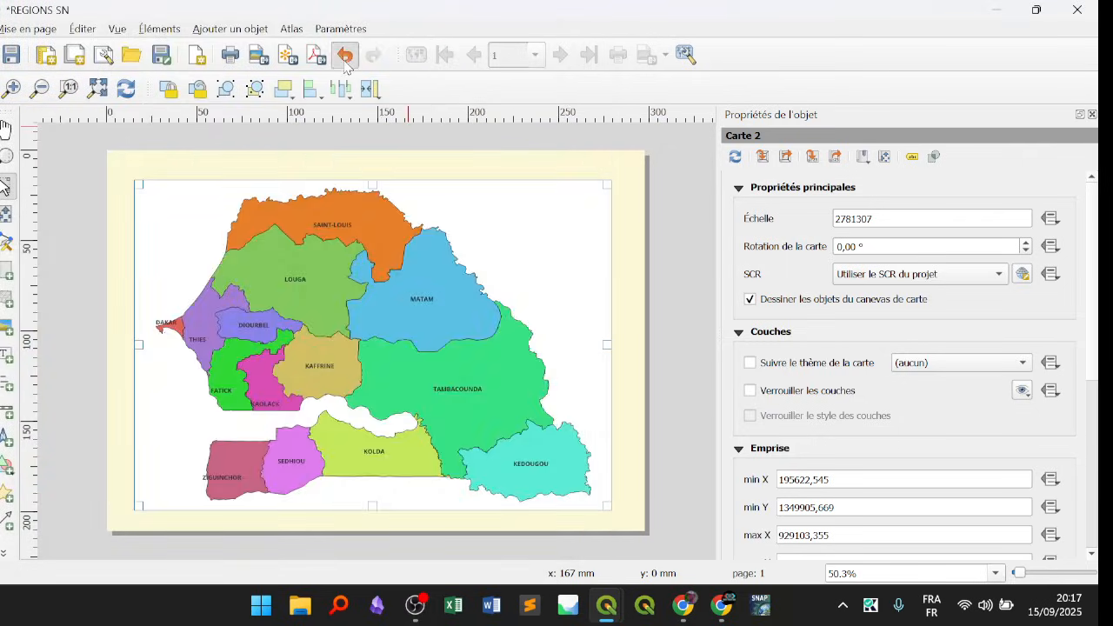
left_click(345, 56)
Select the remaining map, set its extent to match the main canvas, and undo that extent change.
left_click(388, 371)
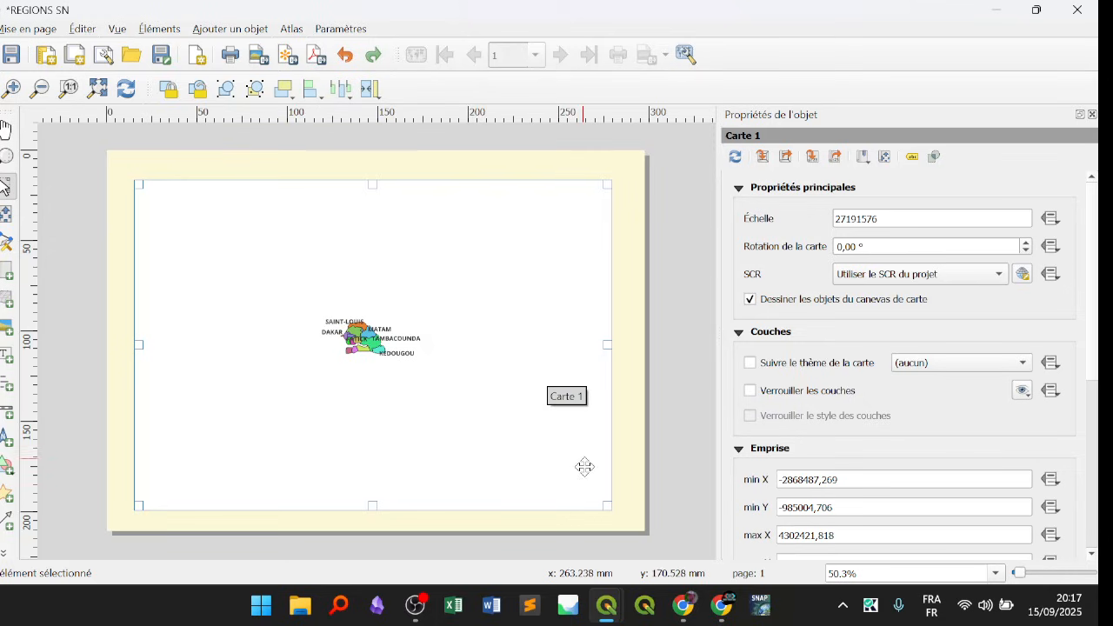
mouse_move(607, 607)
mouse_move(519, 547)
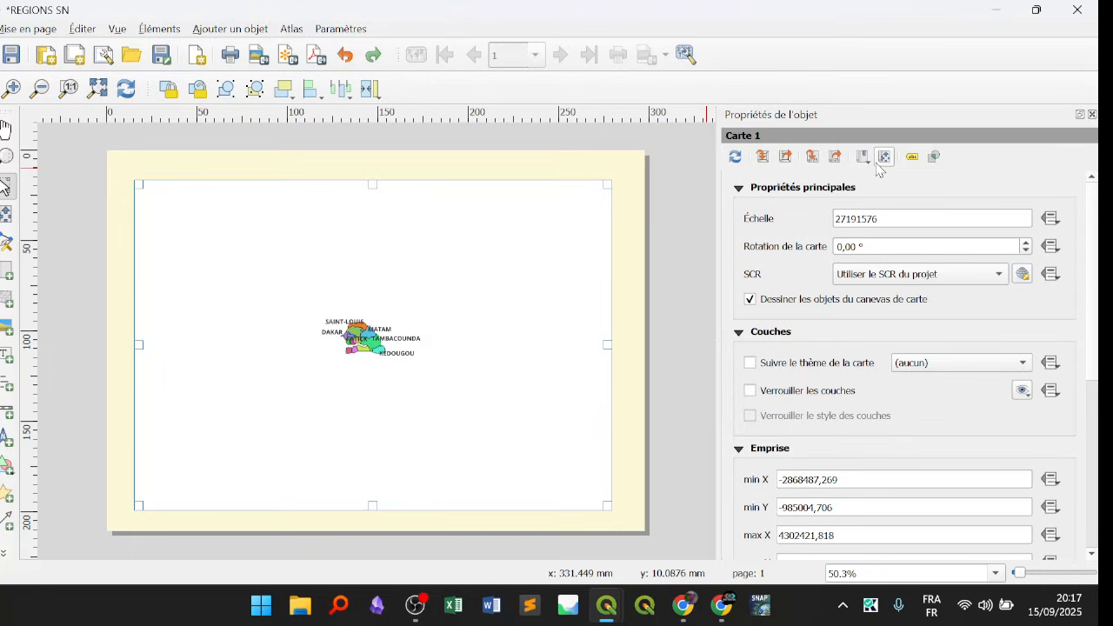
left_click(763, 159)
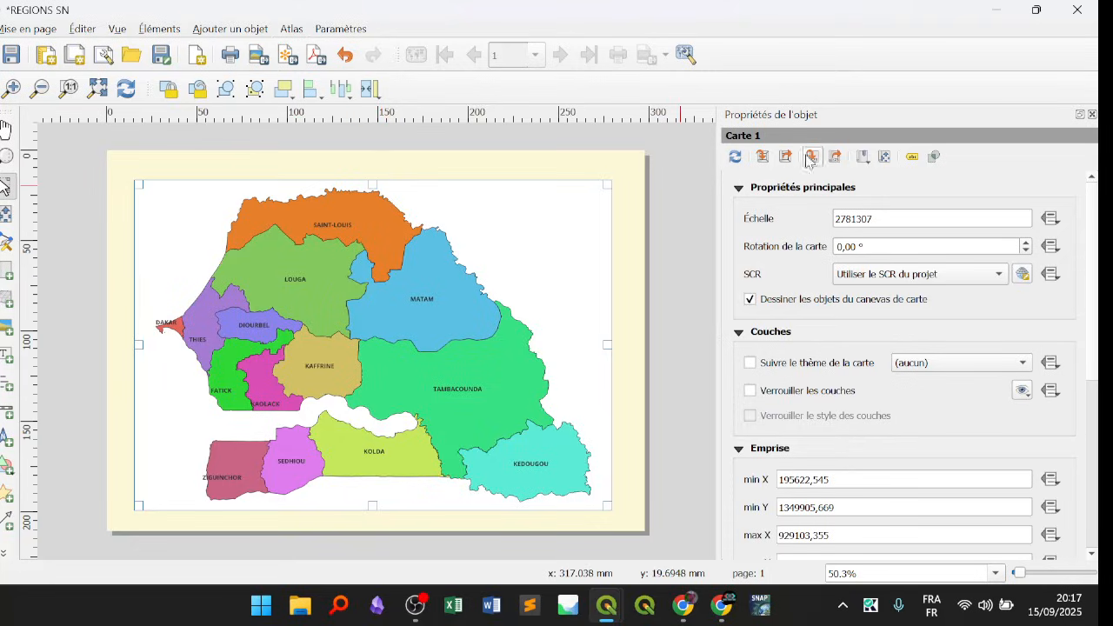
left_click(354, 58)
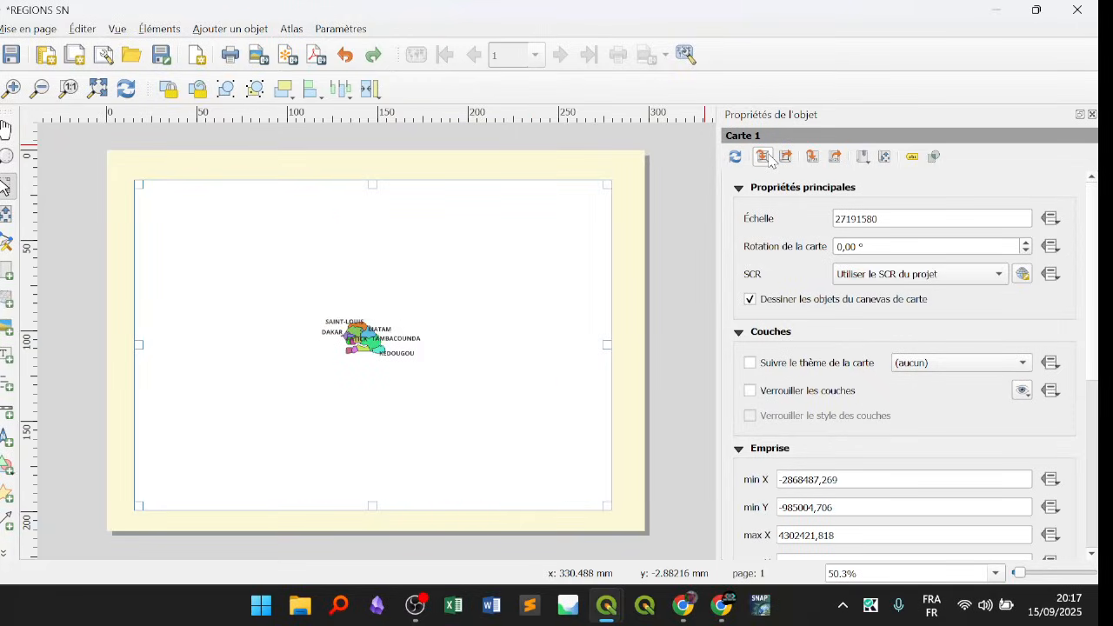
Match the layout map's extent to the main canvas, and match it again after zooming the project canvas out.
left_click(763, 157)
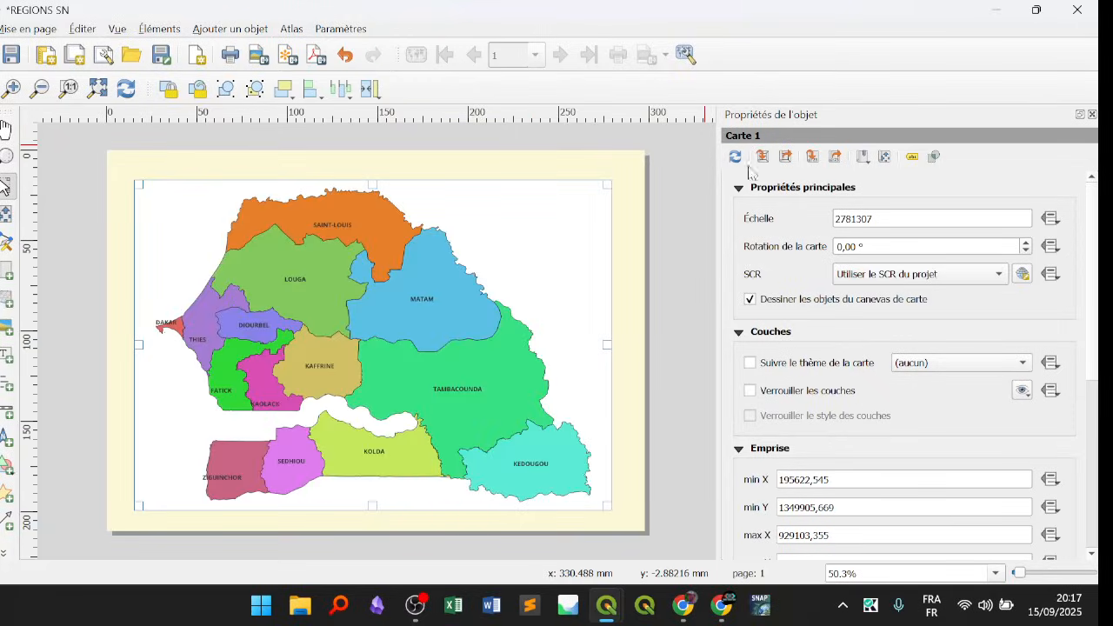
left_click(525, 520)
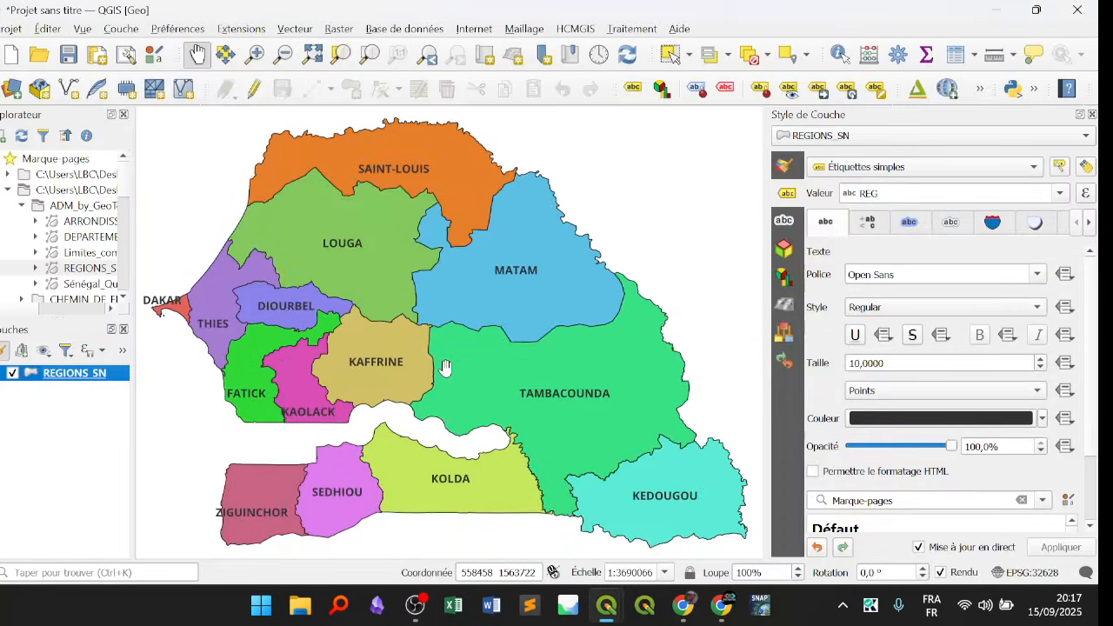
scroll(445, 368, "down", 2)
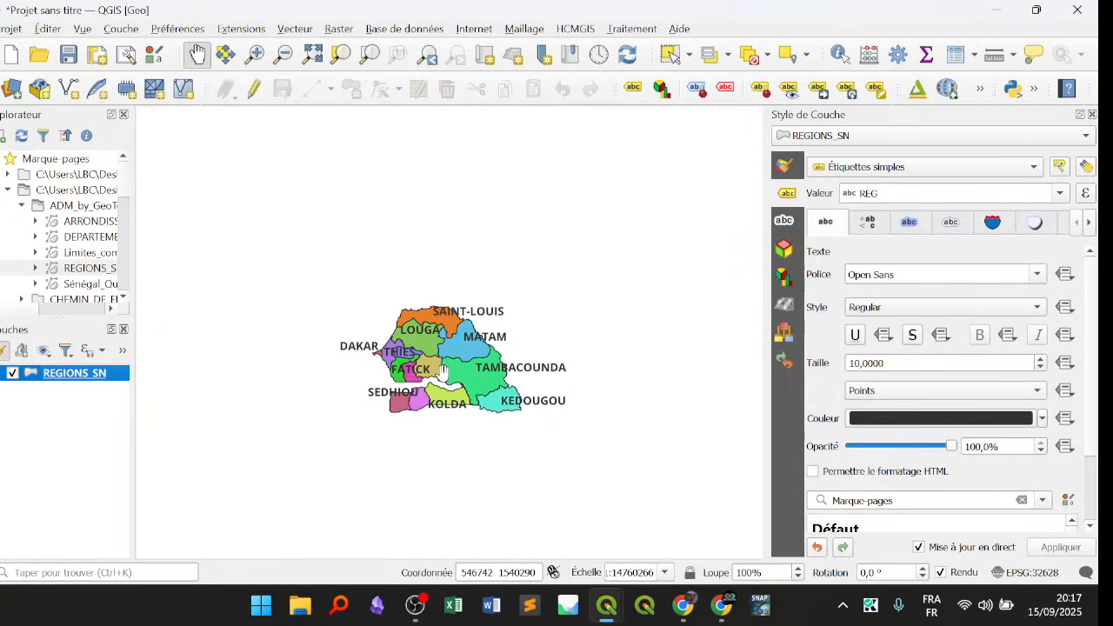
scroll(444, 370, "down", 1)
mouse_move(644, 605)
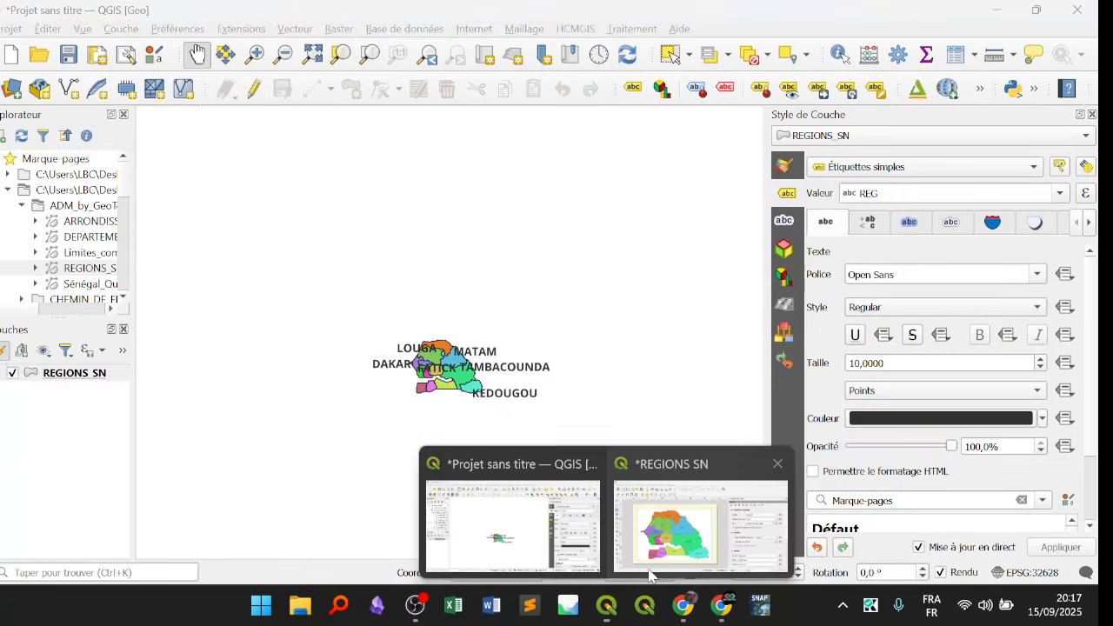
left_click(650, 574)
left_click(762, 157)
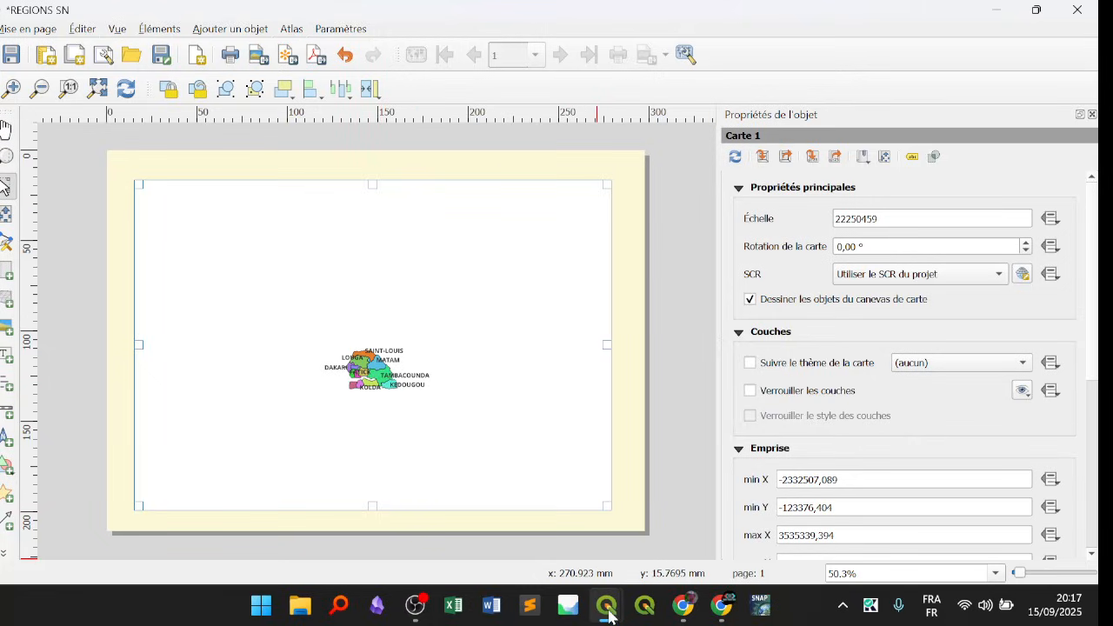
Switch to the project window and zoom its canvas to the full extent of Senegal's regions.
mouse_move(608, 616)
left_click(539, 514)
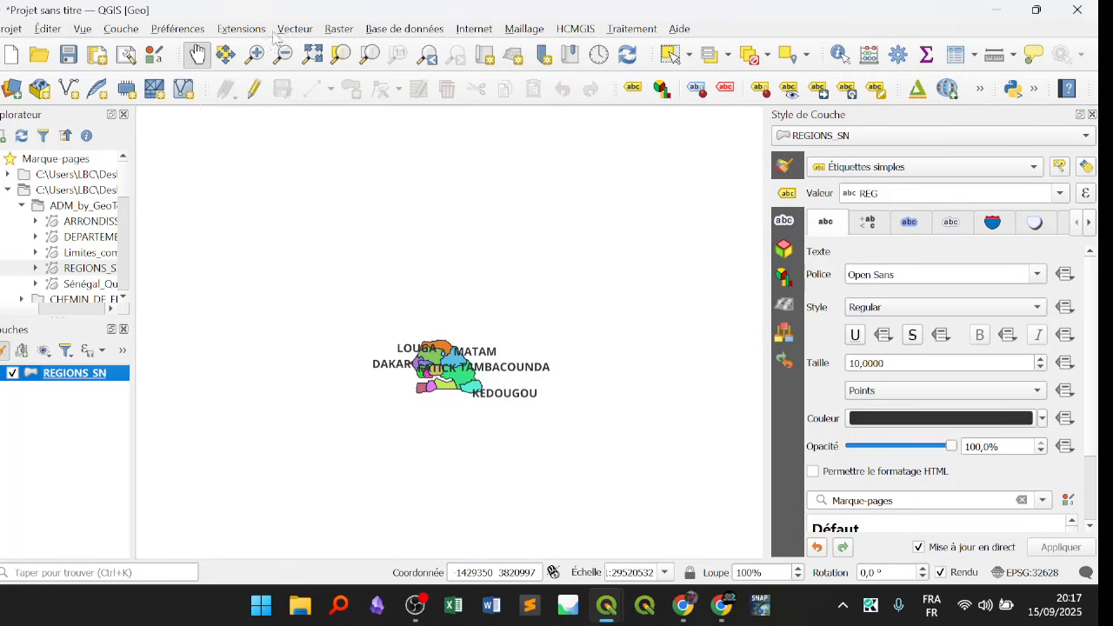
left_click(314, 55)
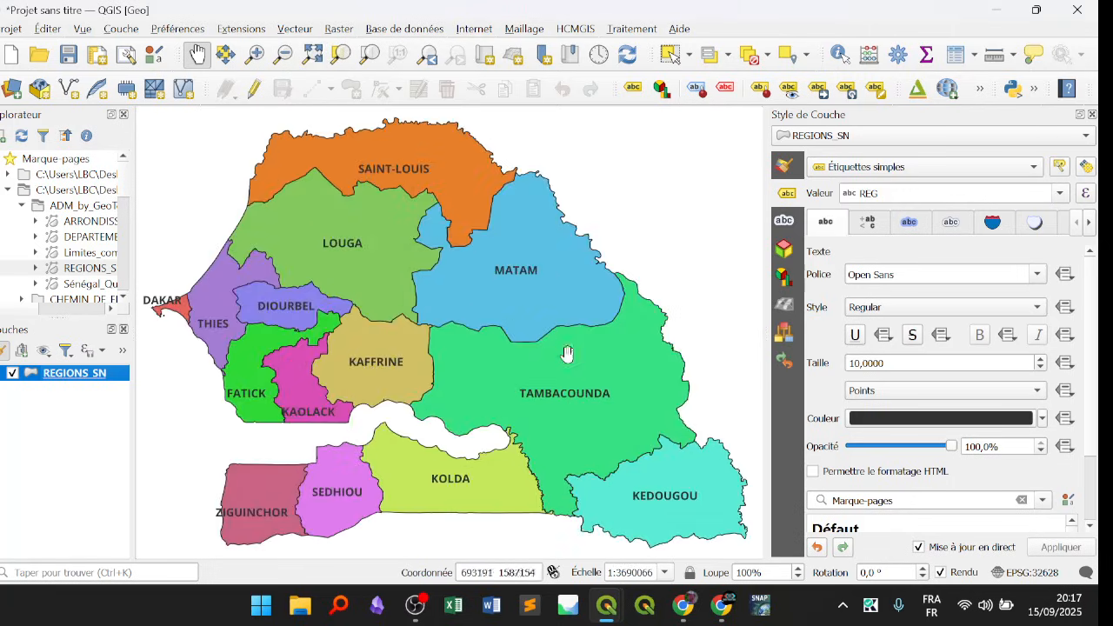
Return to the REGIONS SN layout, shift the map slightly to centre it across the page, and match its extent to the main canvas.
mouse_move(607, 606)
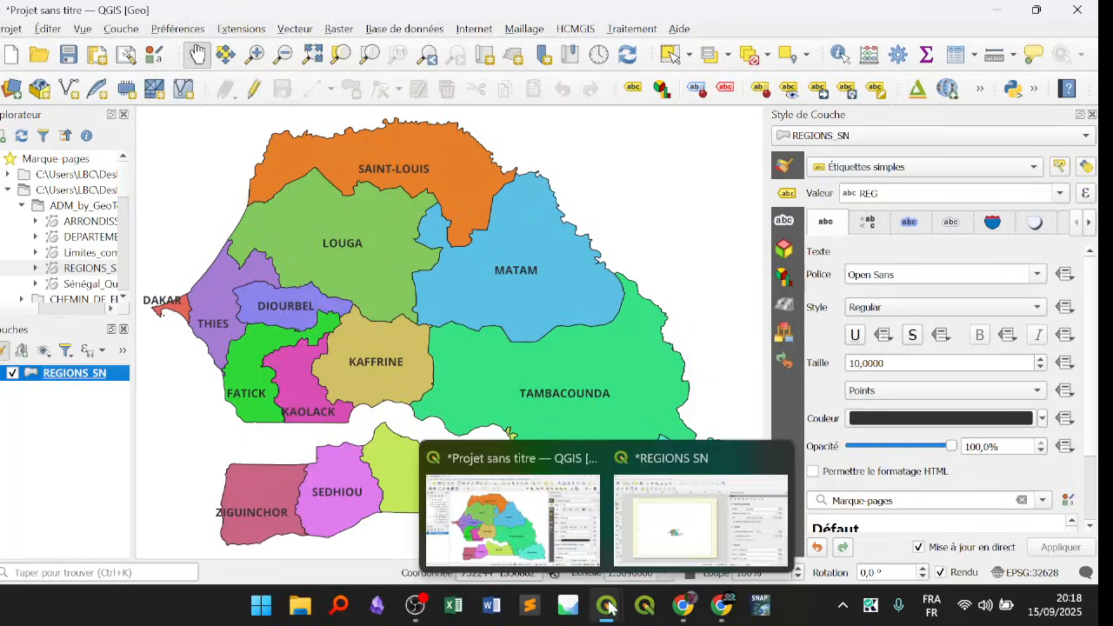
left_click(696, 513)
left_click_drag(507, 289, 508, 288)
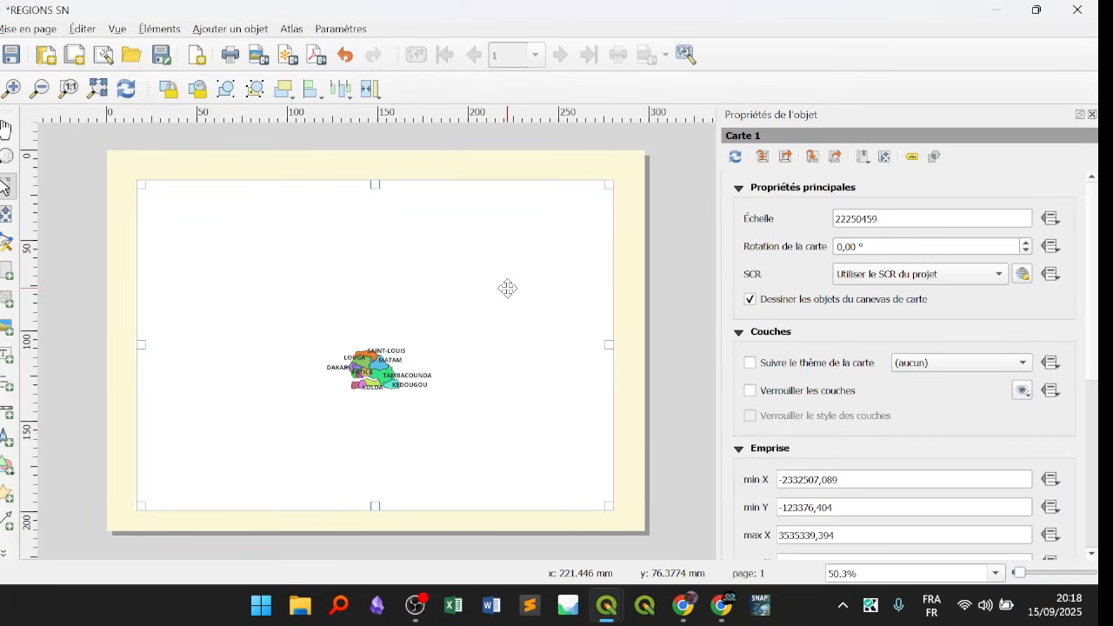
left_click(764, 156)
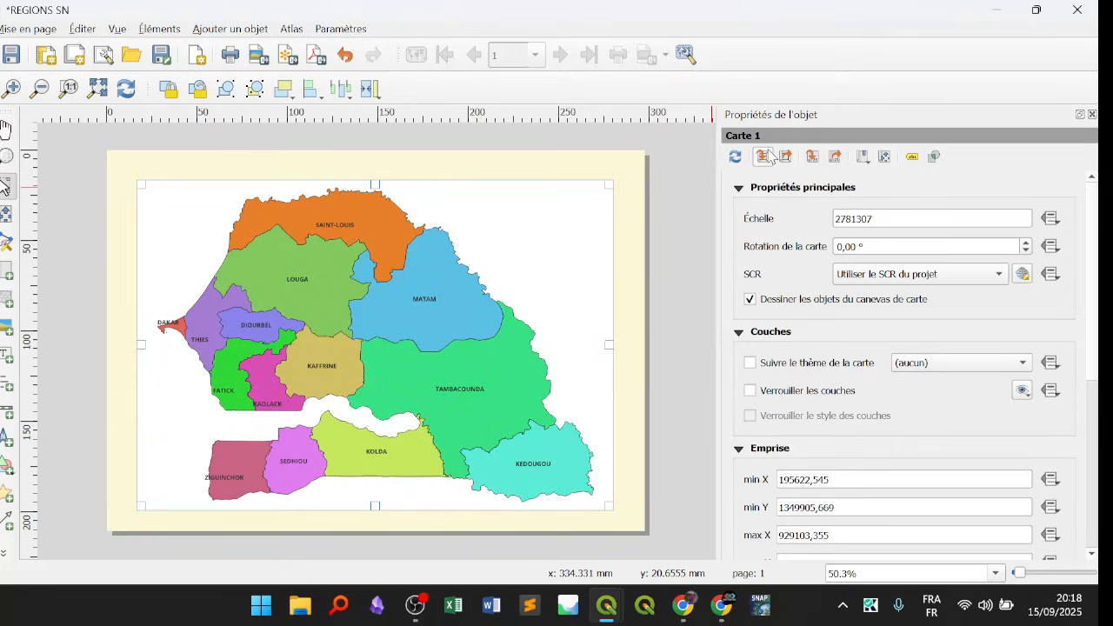
left_click(661, 304)
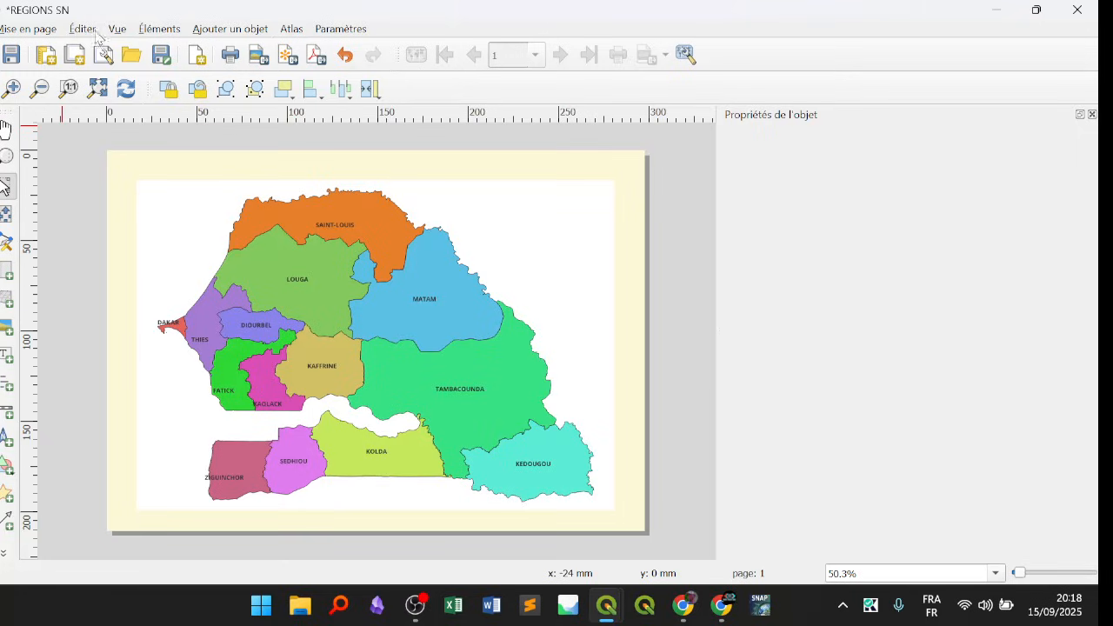
left_click(27, 33)
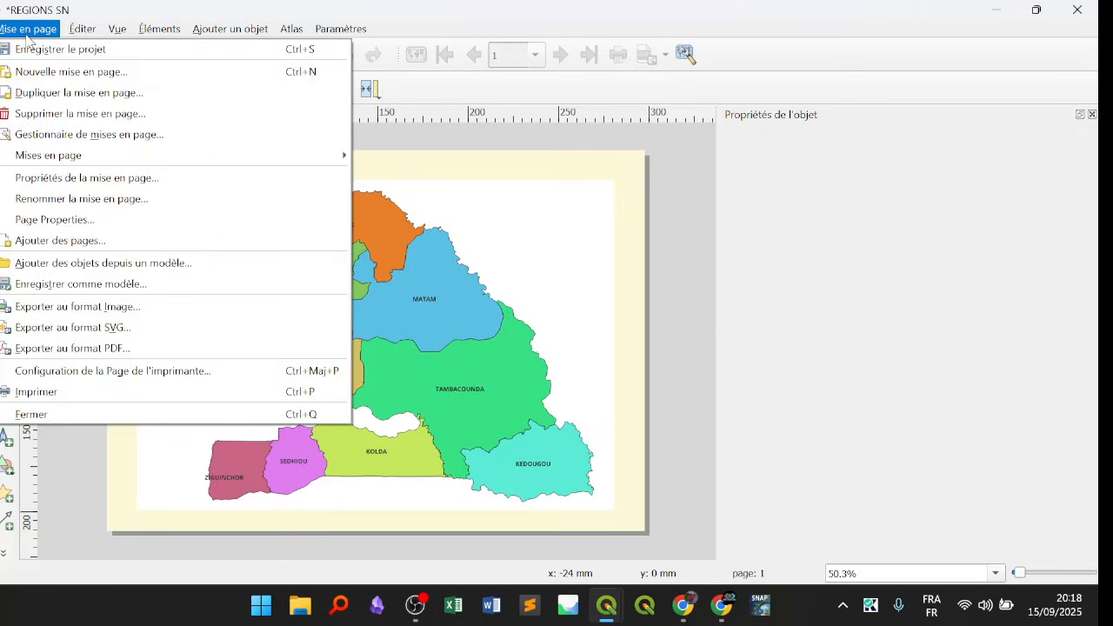
left_click(80, 306)
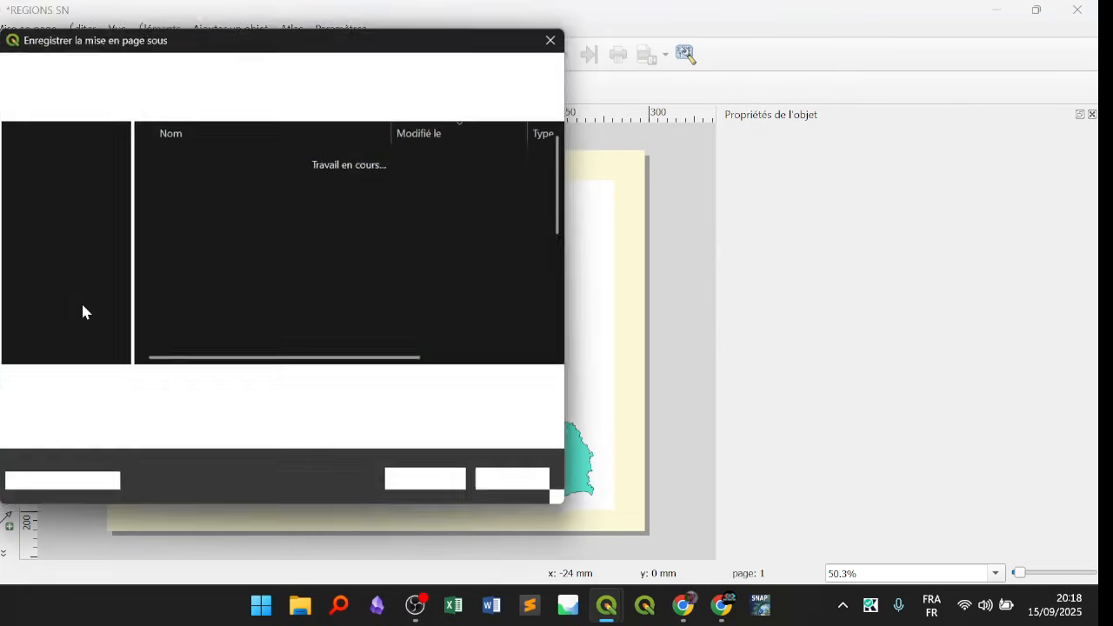
left_click(562, 32)
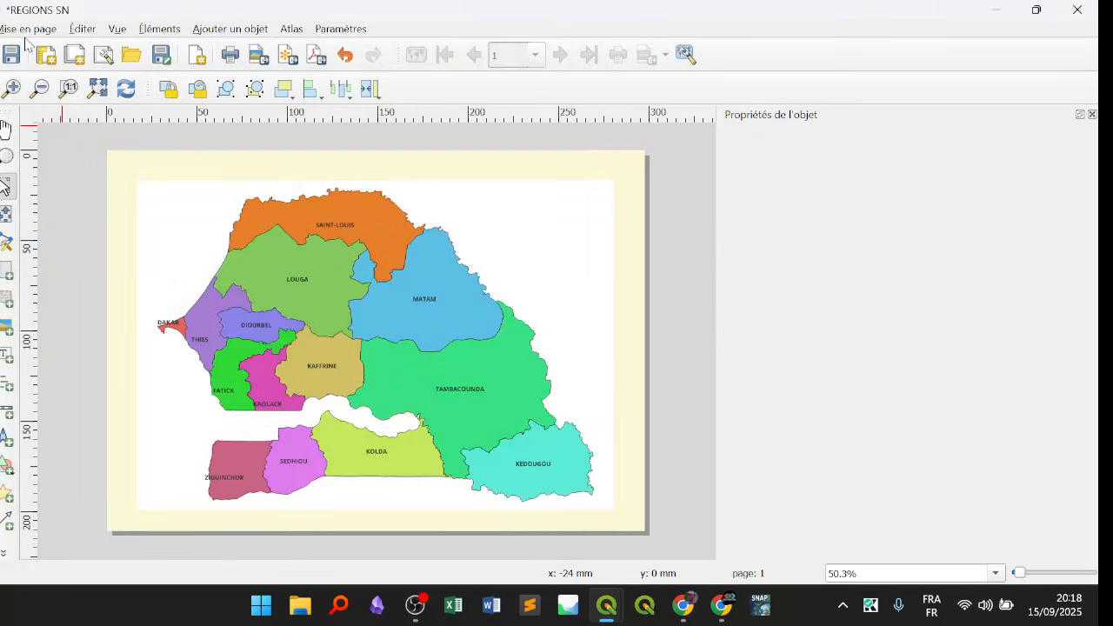
Start exporting the layout as an image and browse to the projets folder inside formation_qgis on the desktop.
left_click(28, 31)
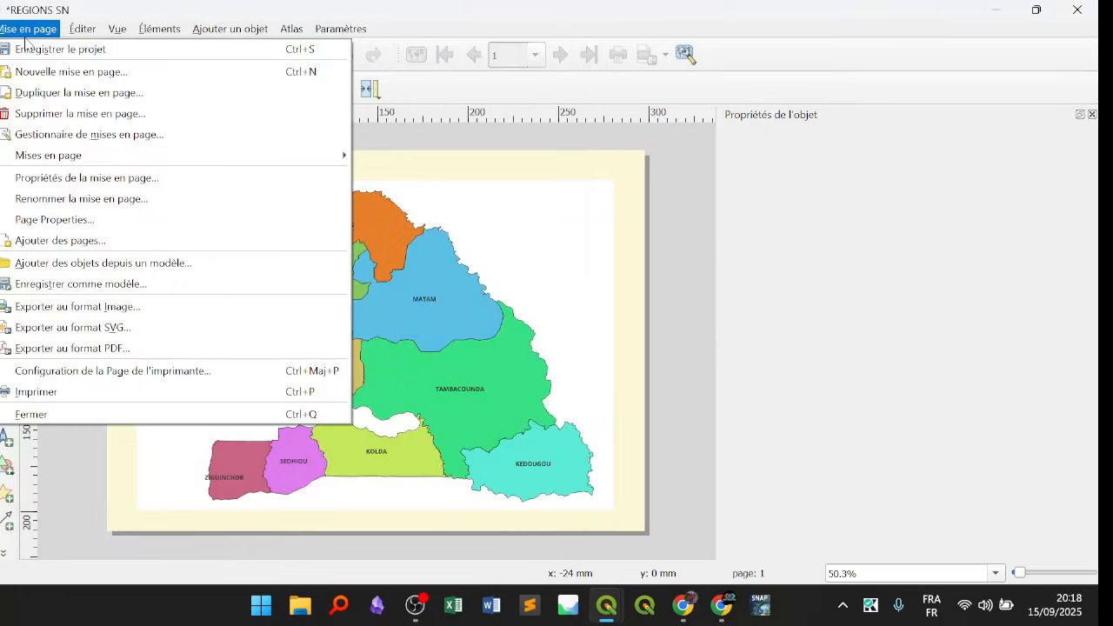
left_click(129, 312)
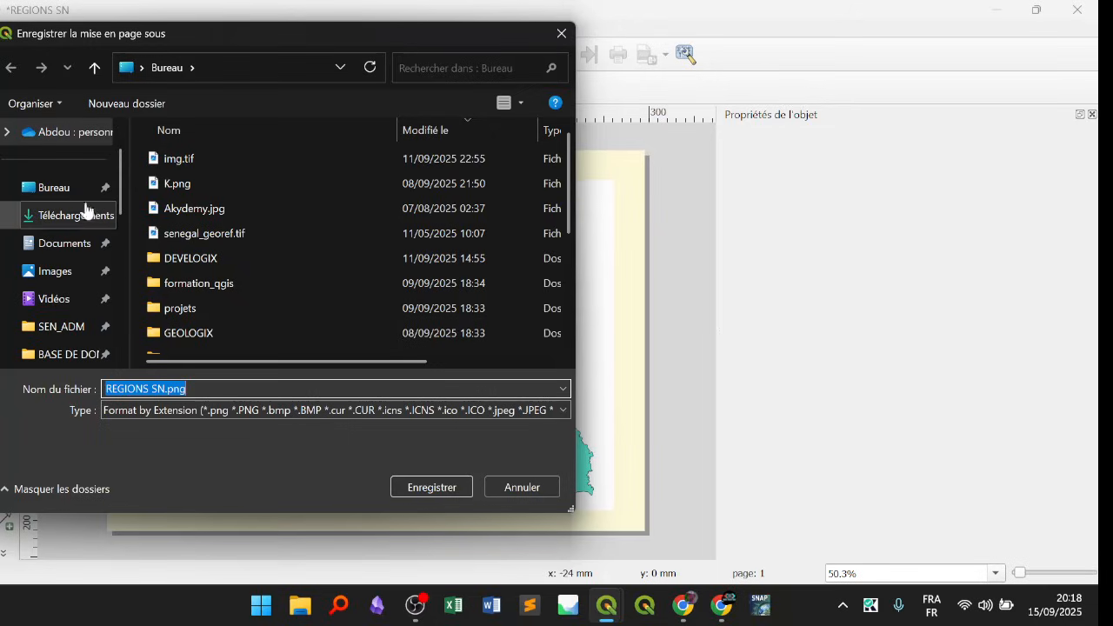
left_click(226, 282)
double_click(226, 283)
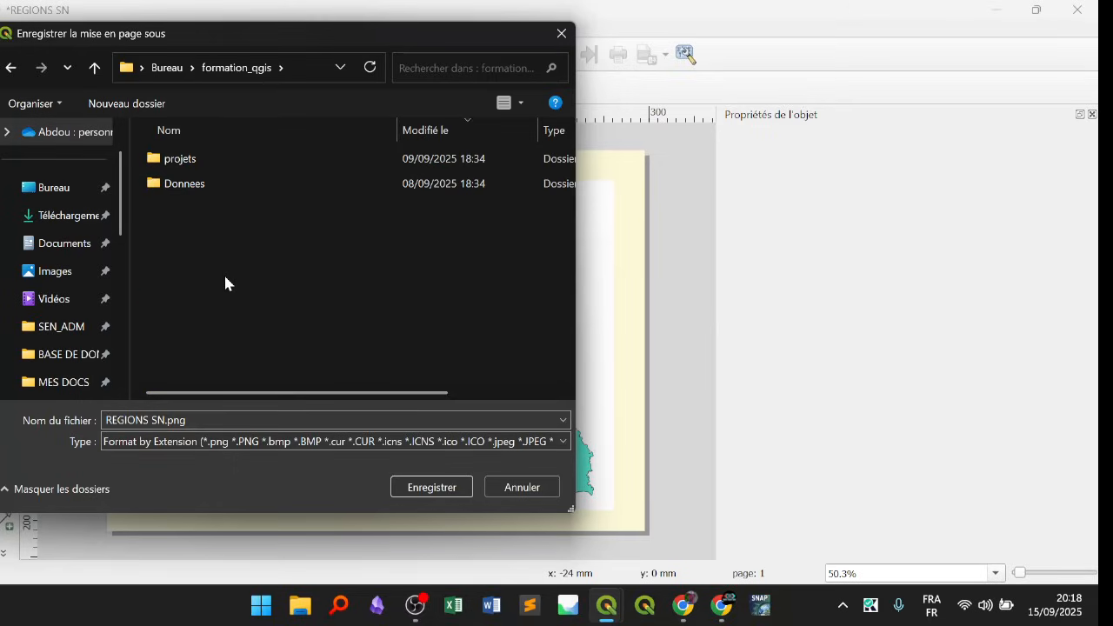
double_click(190, 160)
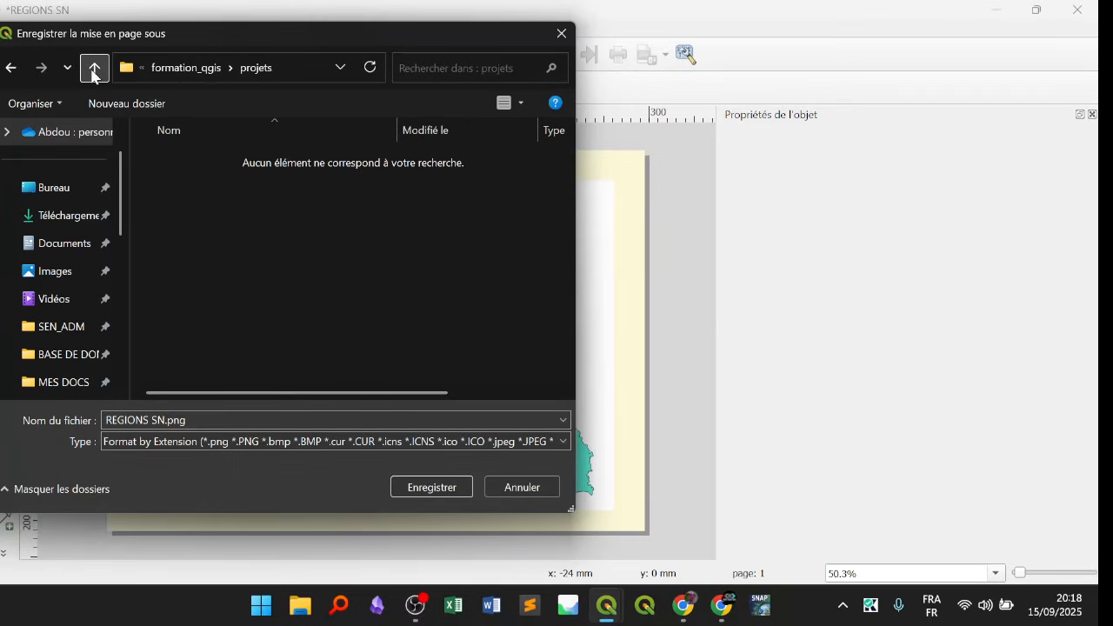
Create a folder named regions_senegal inside projets and open it as the export destination.
left_click(137, 106)
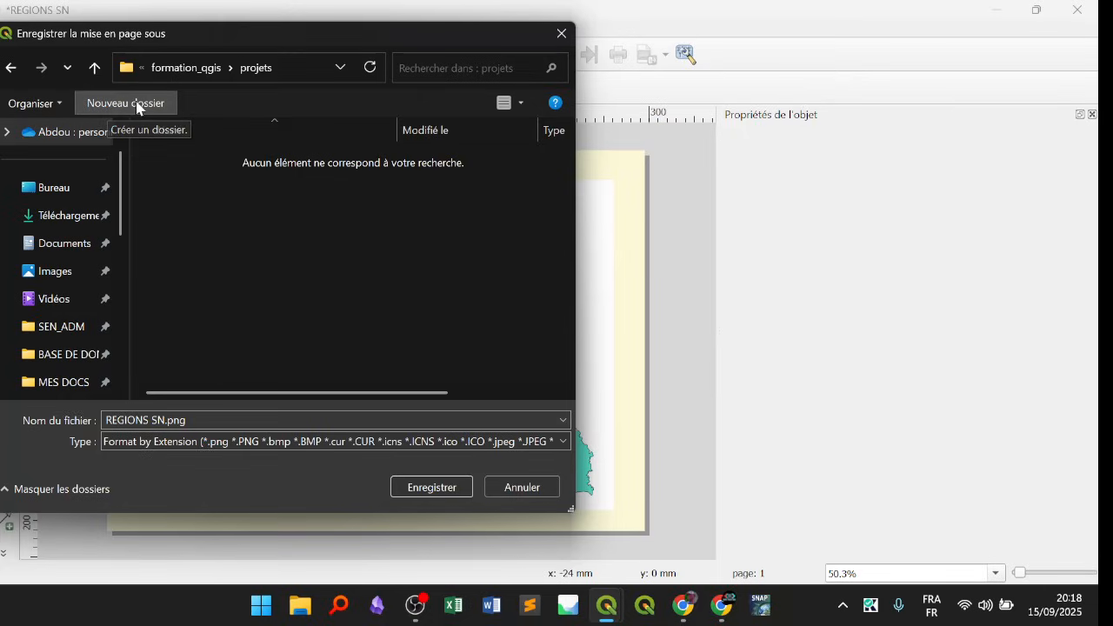
type("regi")
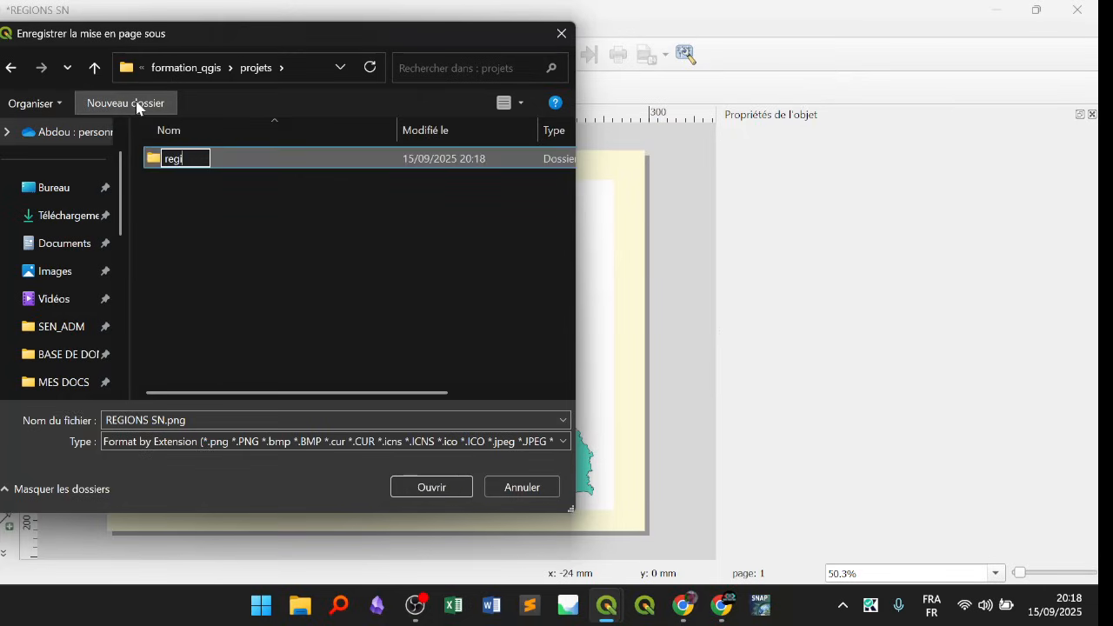
type("ons_sene")
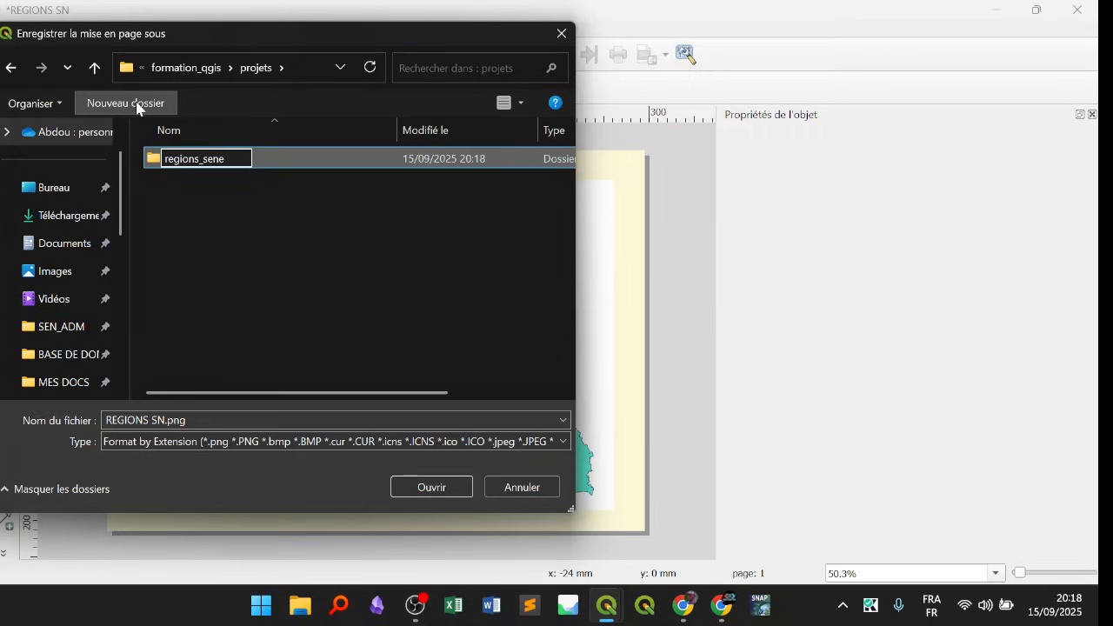
type("gal")
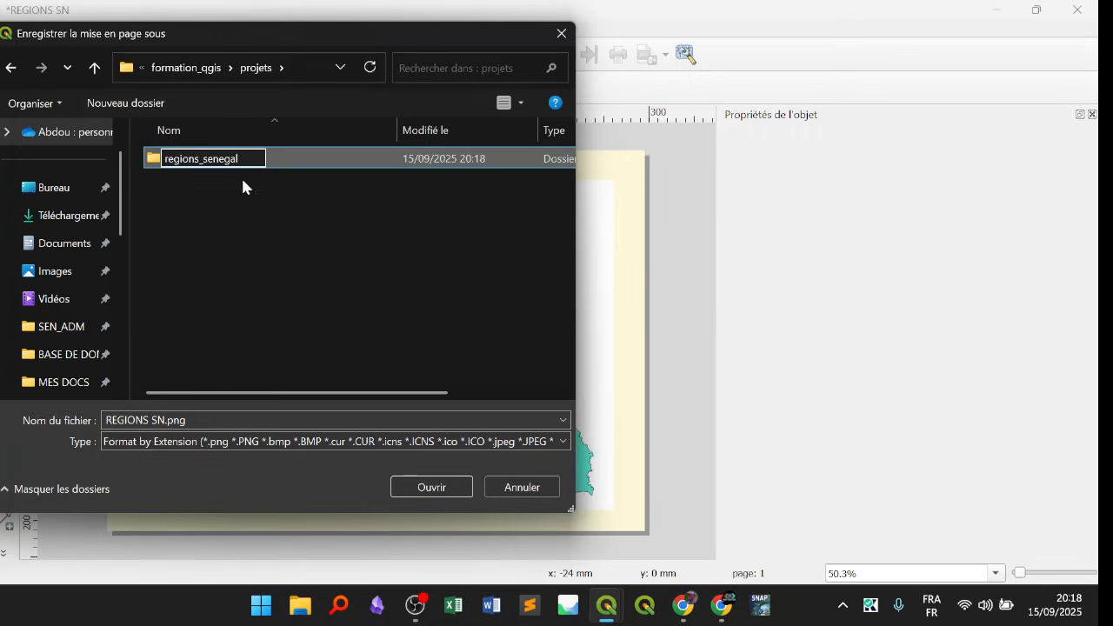
key("Return")
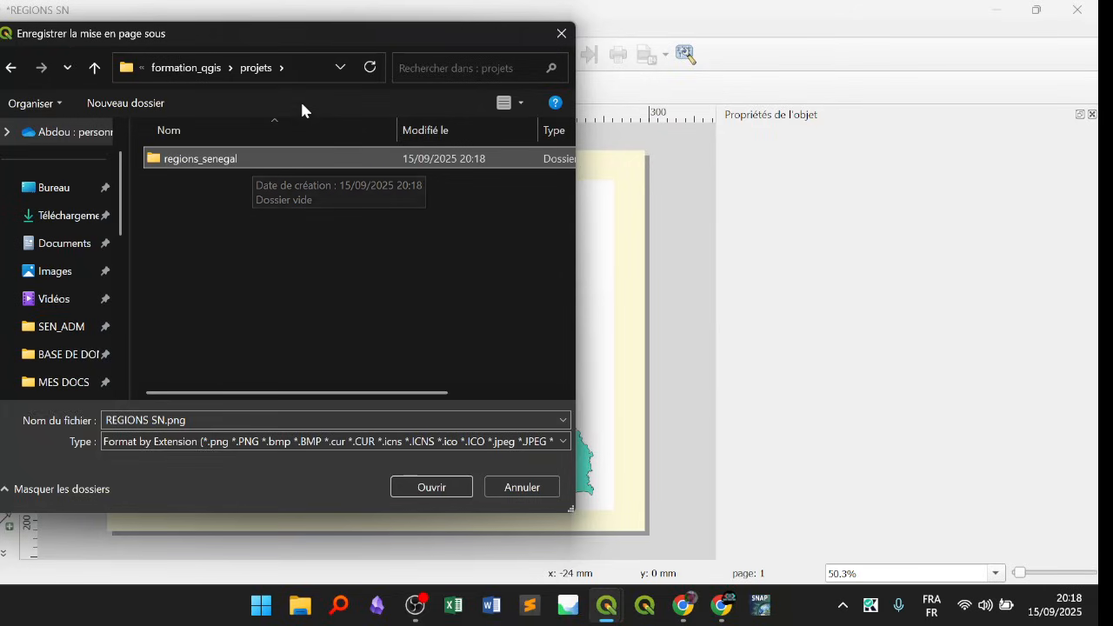
double_click(265, 165)
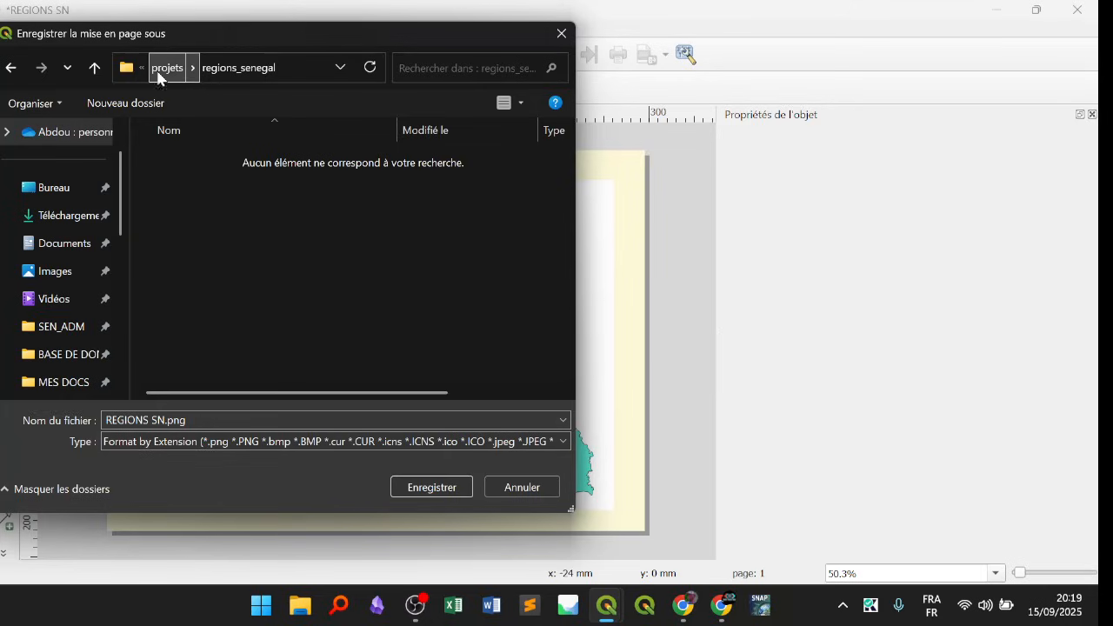
Retrace the path from the desktop through formation_qgis and projets back into the regions_senegal folder.
left_click(35, 190)
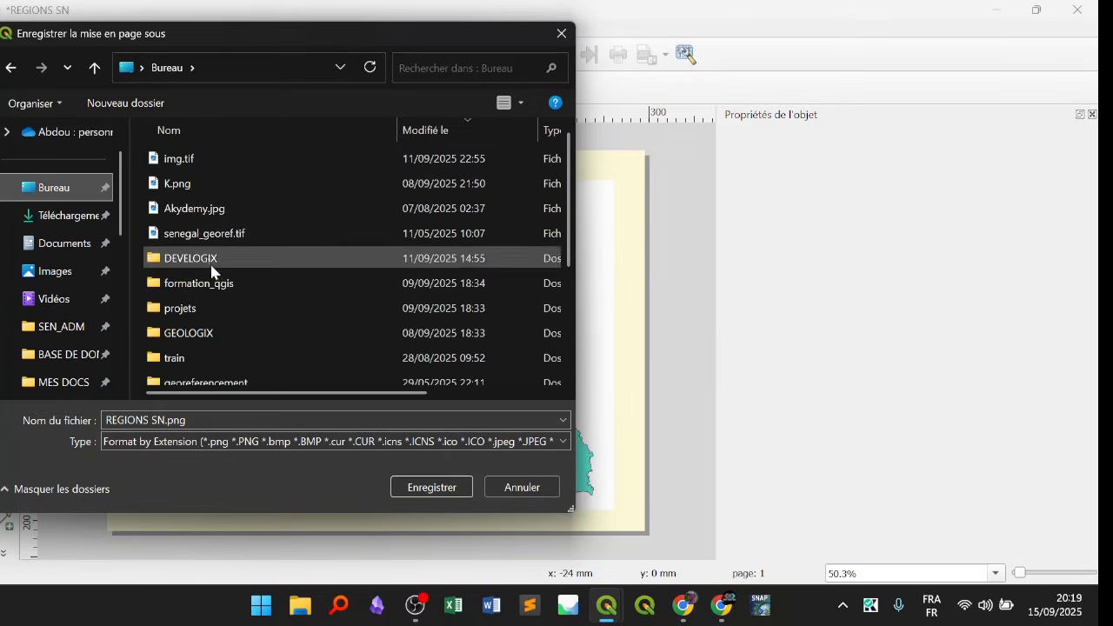
double_click(213, 289)
double_click(208, 160)
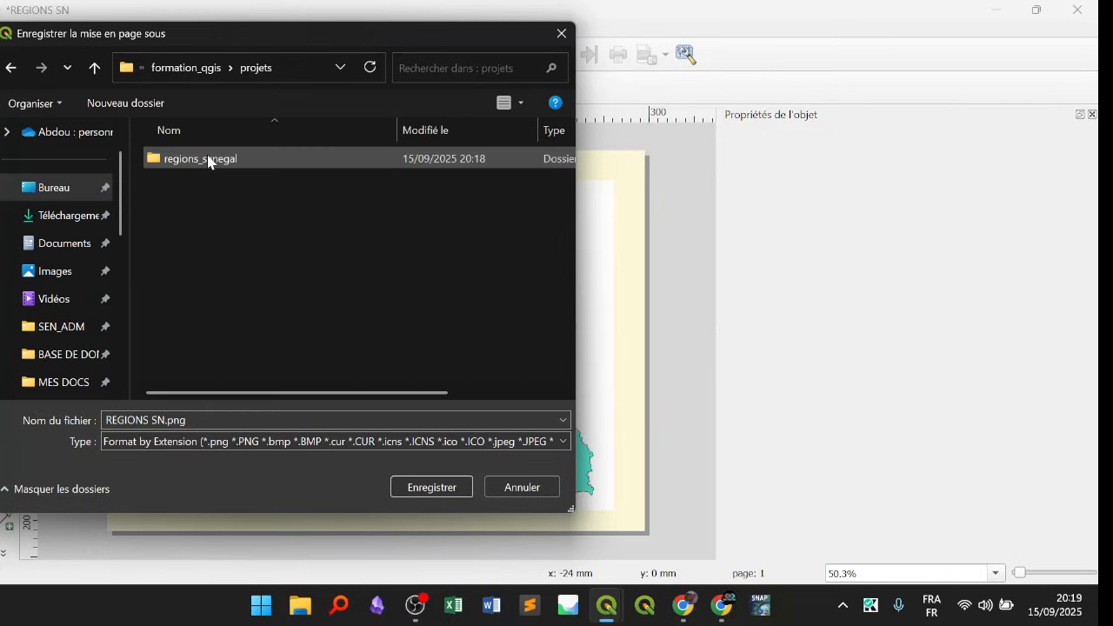
double_click(227, 164)
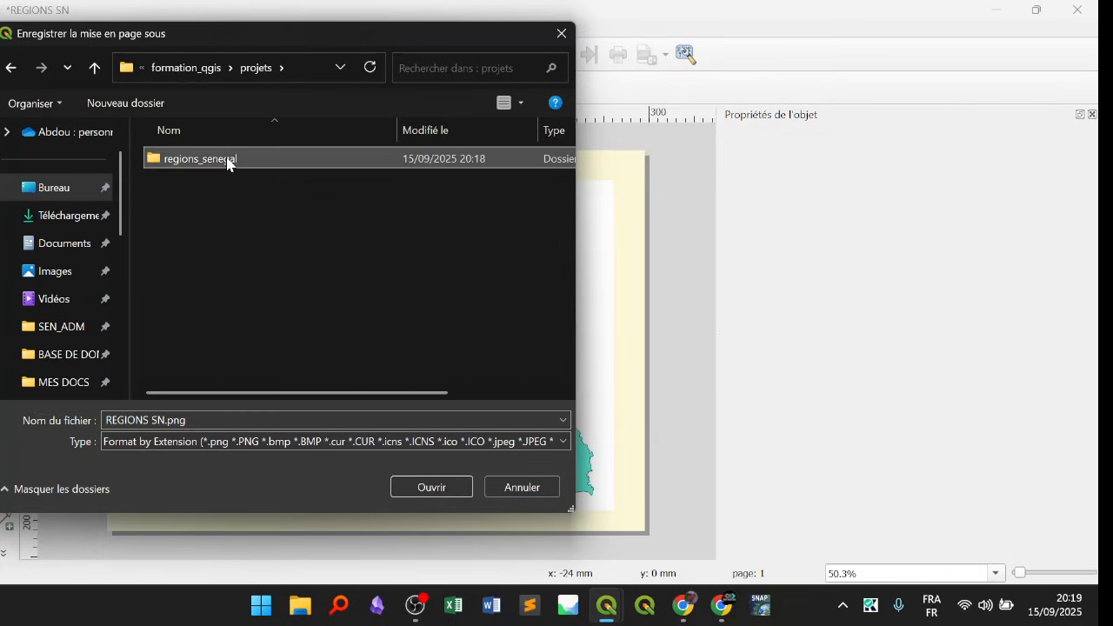
Export the layout as REGIONS SN.png into regions_senegal, accepting the 300 dpi resolution and the other default image options.
left_click(139, 420)
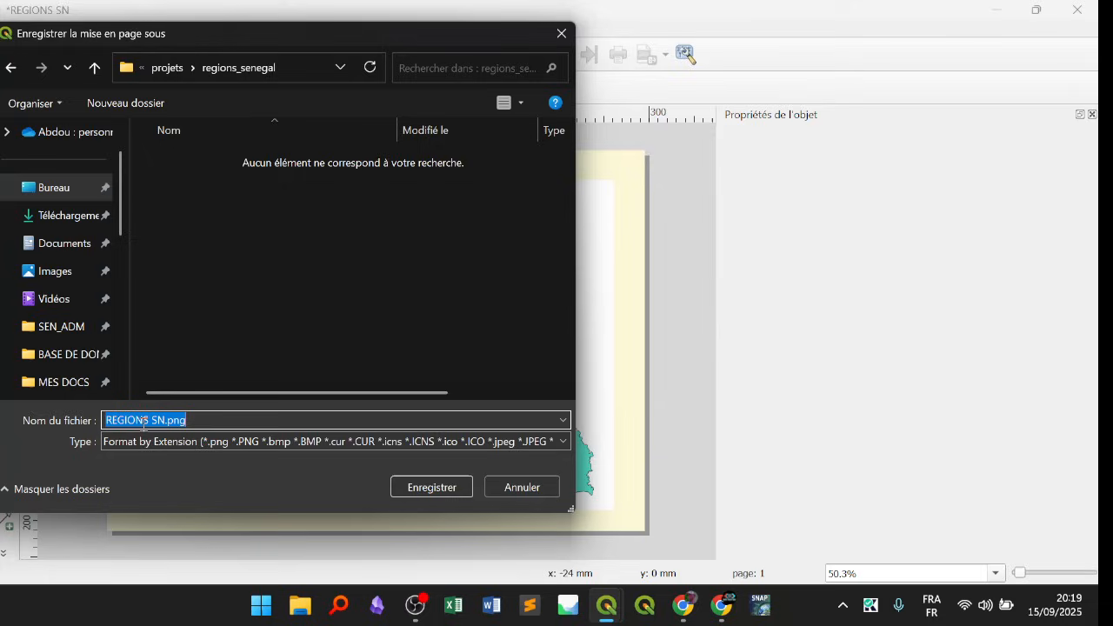
left_click(139, 420)
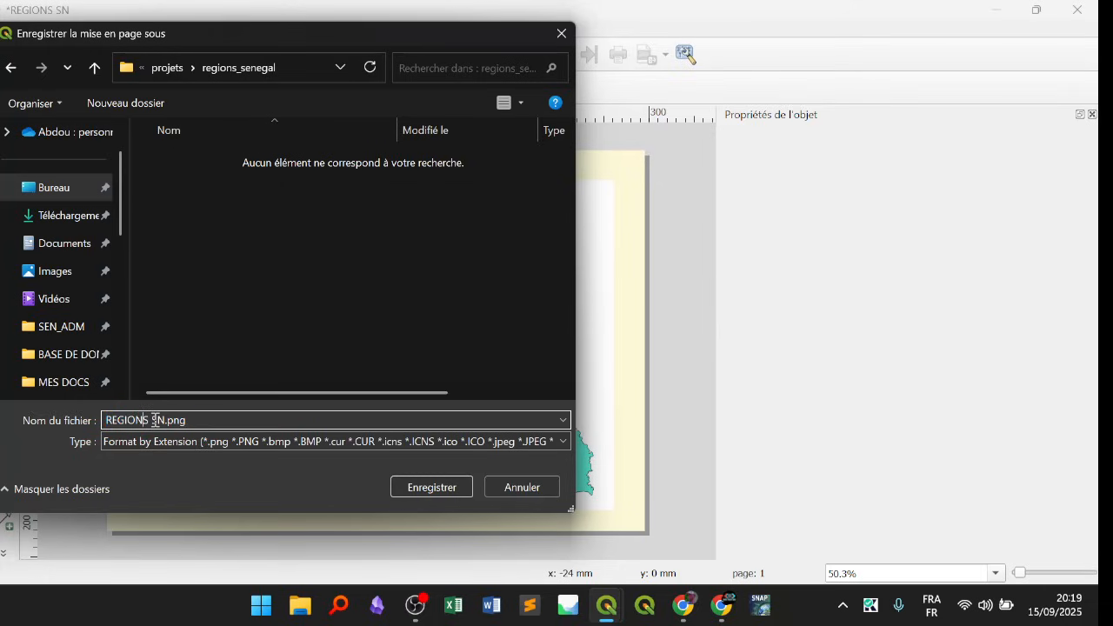
left_click(409, 488)
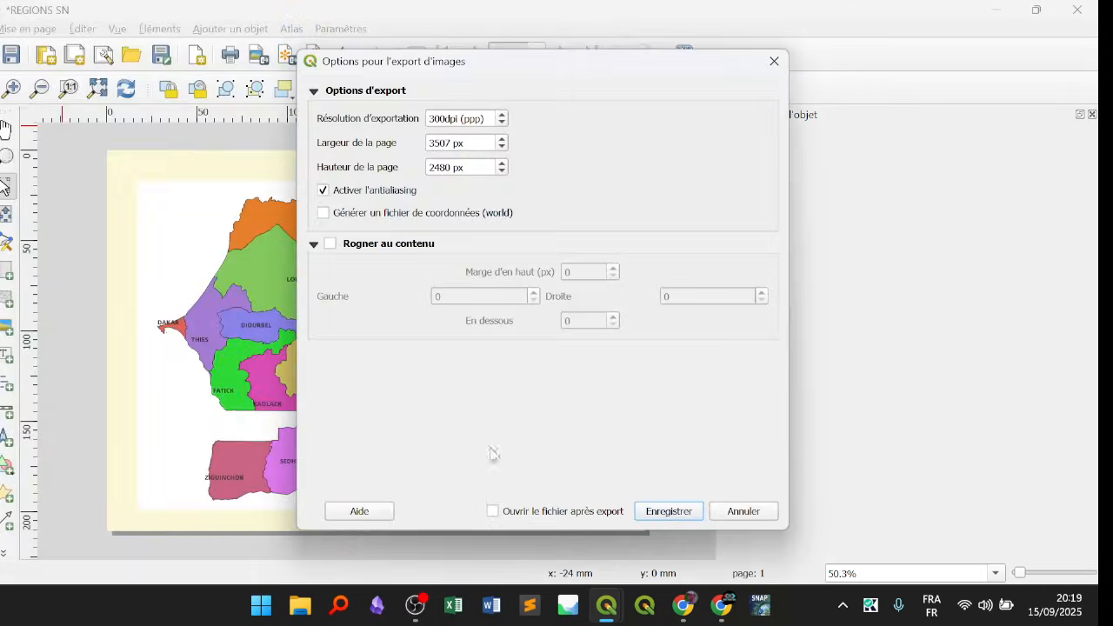
left_click(667, 513)
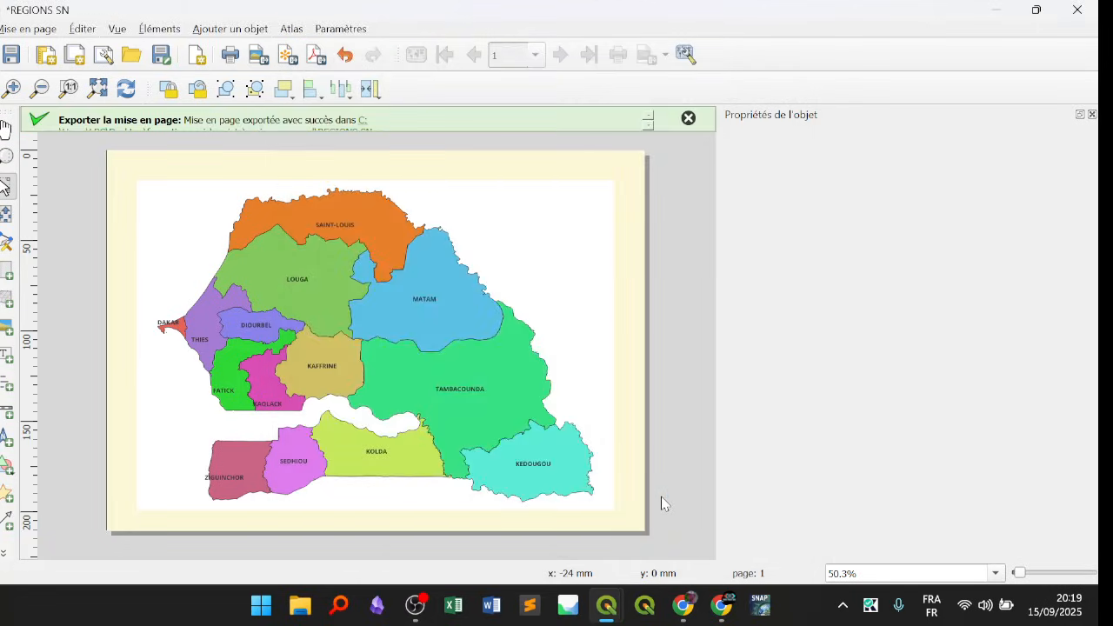
Switch to File Explorer and browse from the desktop through formation_qgis and projets into the regions_senegal folder.
left_click(301, 607)
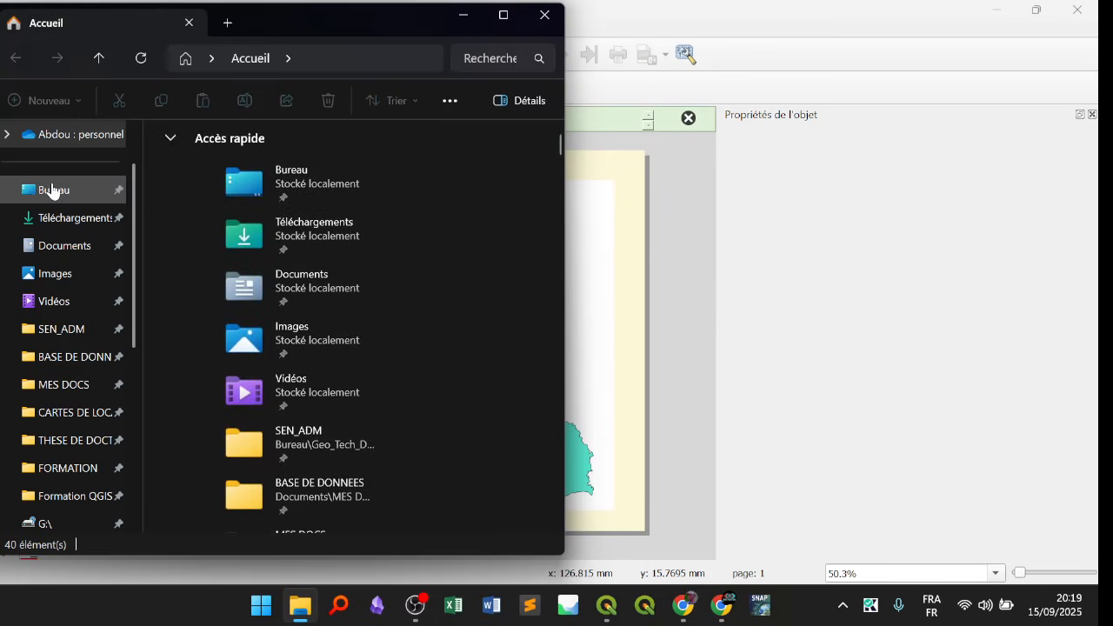
left_click(52, 191)
scroll(266, 252, "down", 2)
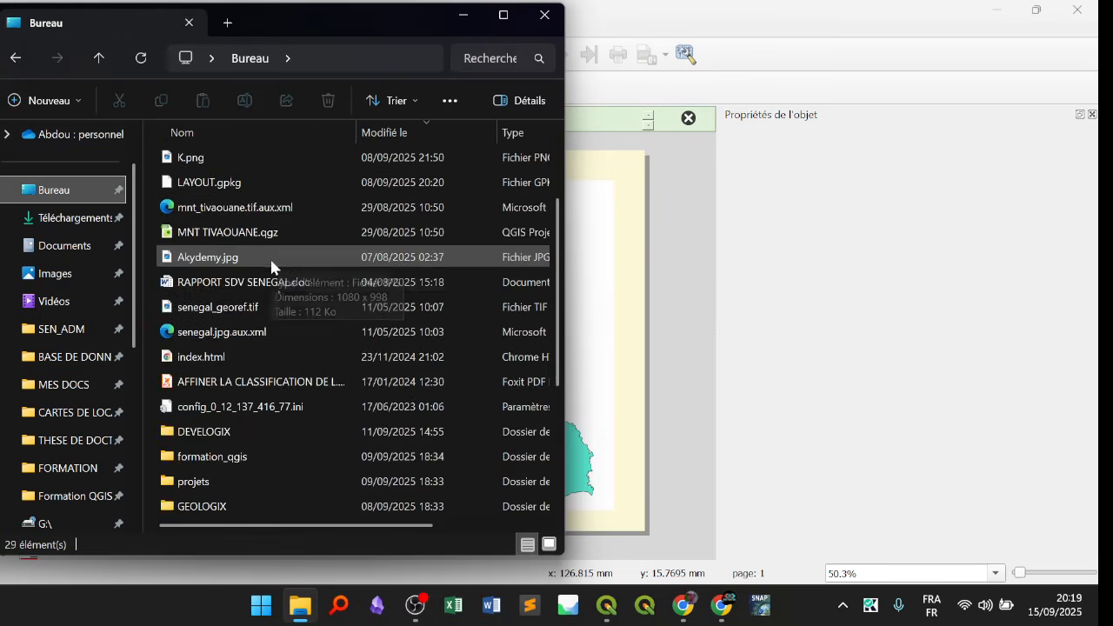
double_click(241, 456)
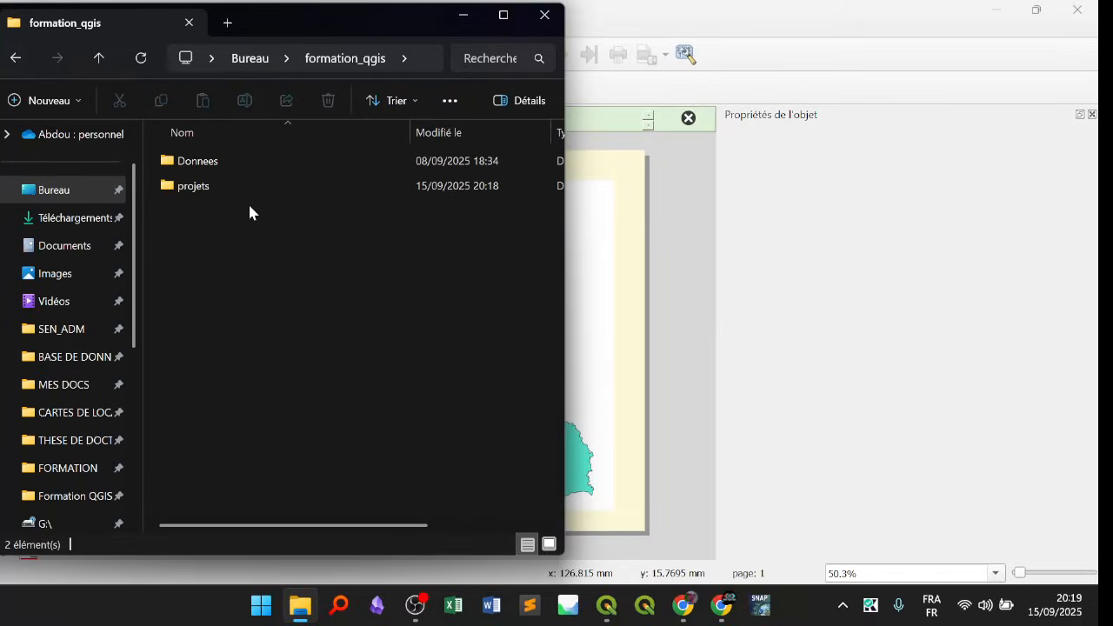
double_click(233, 188)
left_click(232, 164)
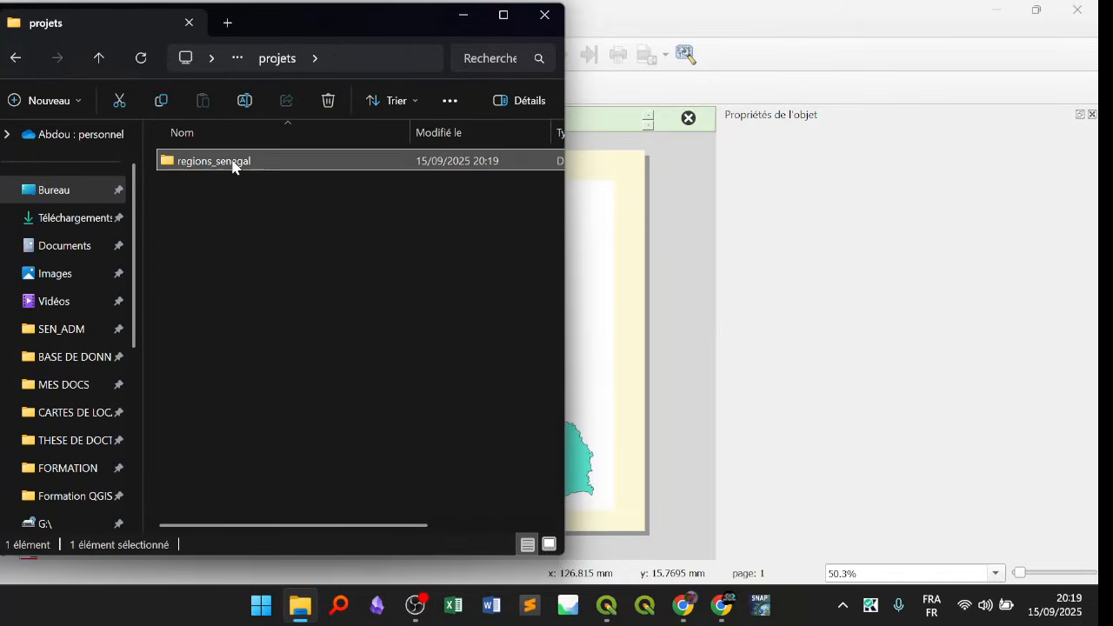
double_click(233, 163)
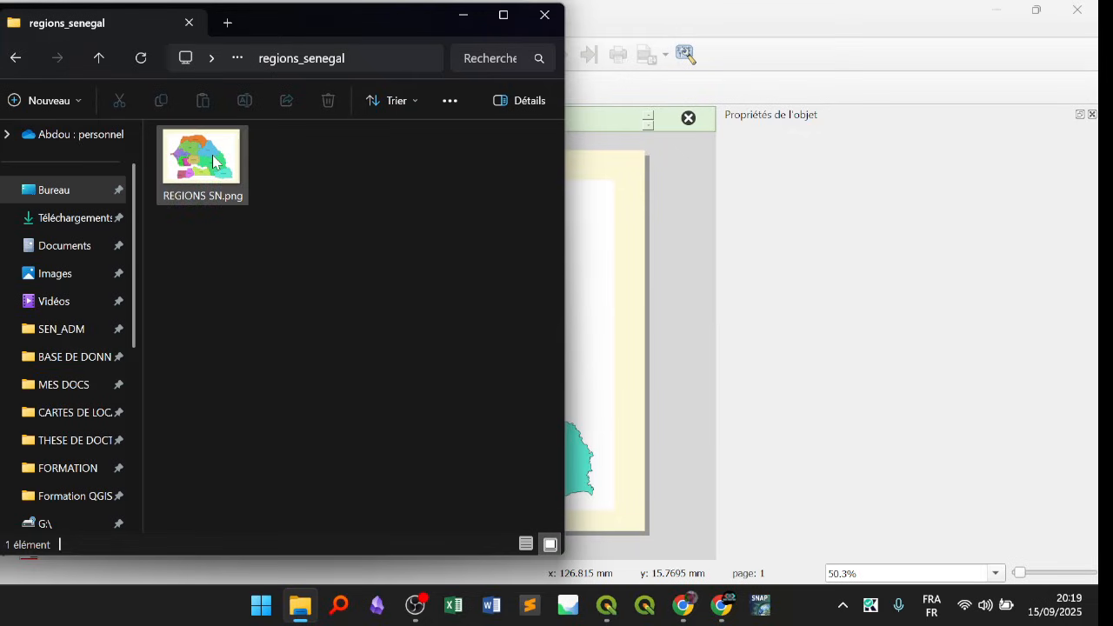
View the exported REGIONS SN.png image, and close the image viewer and the folder window.
left_click(213, 162)
double_click(213, 162)
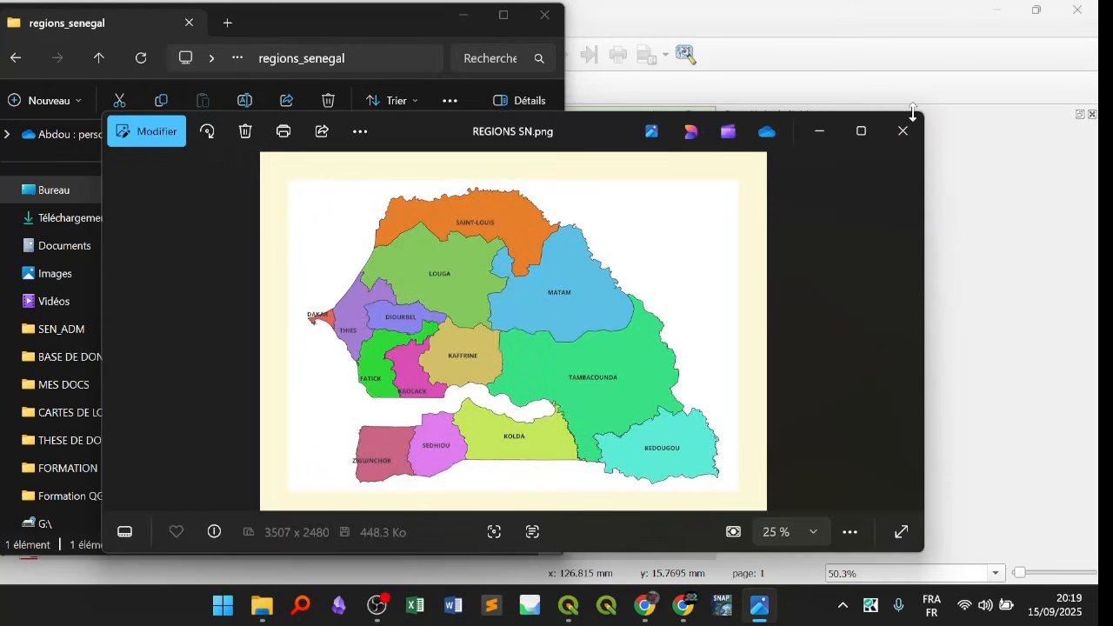
left_click(904, 136)
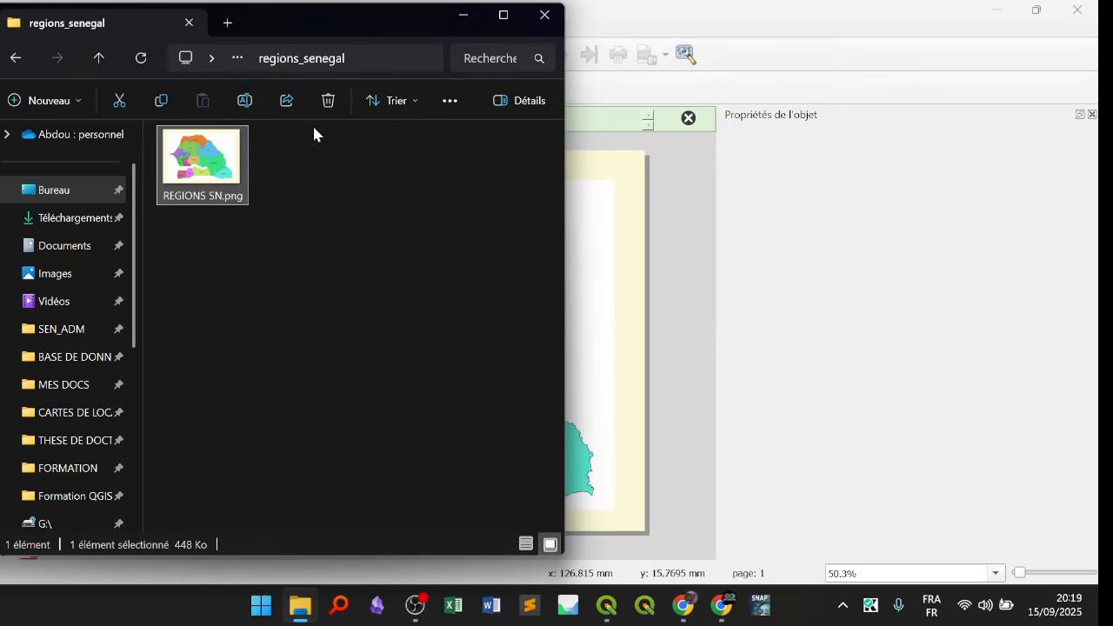
left_click(544, 15)
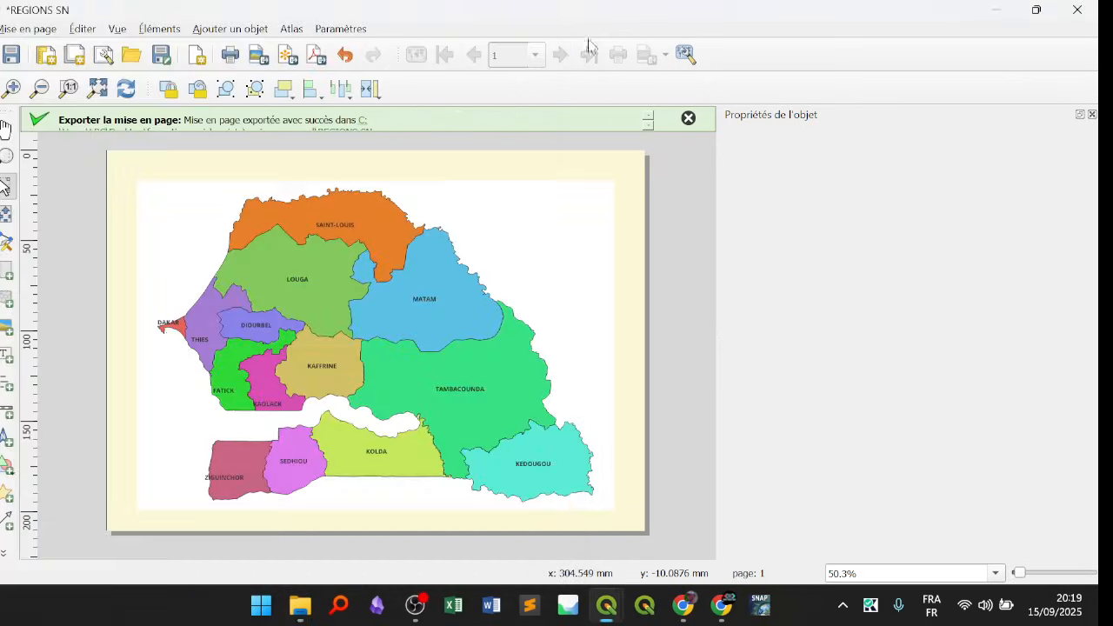
Dismiss the export message and close the REGIONS SN layout window.
left_click(688, 119)
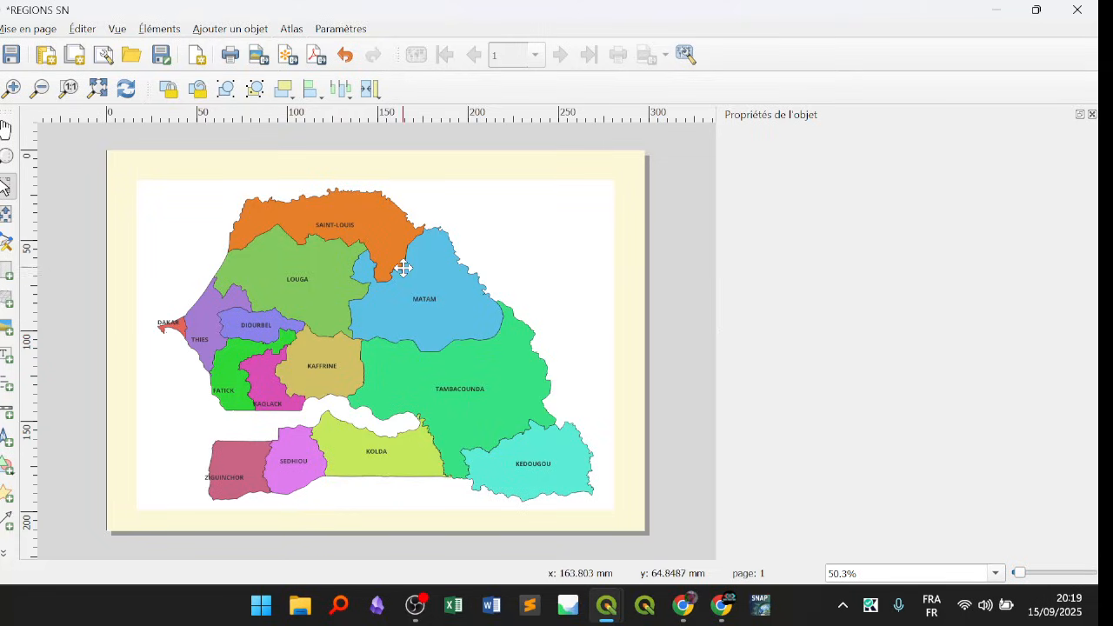
left_click(360, 295)
left_click(684, 178)
left_click(1078, 9)
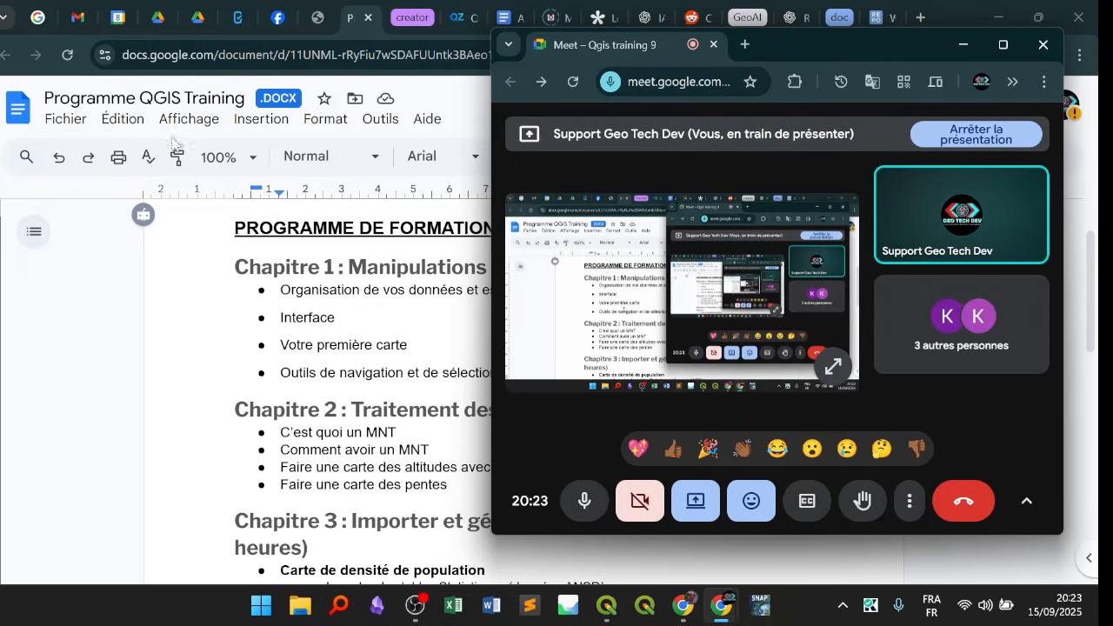
Review Chapter 2 on MNT processing in the Programme QGIS Training document, pointing out the "Comment avoir un MNT" item.
left_click(426, 369)
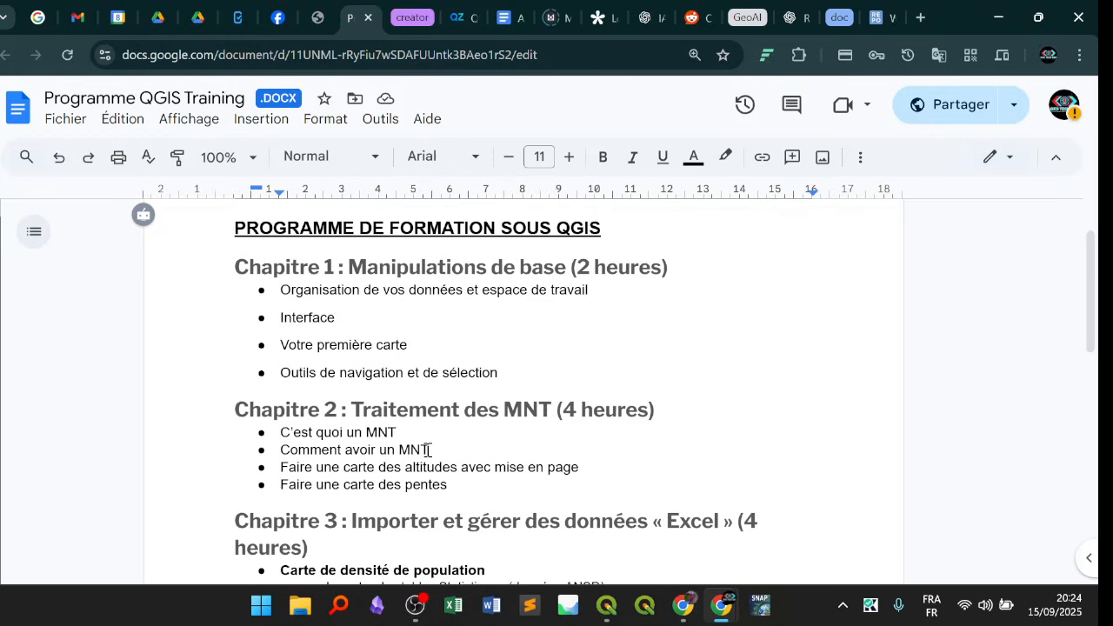
scroll(428, 450, "down", 3)
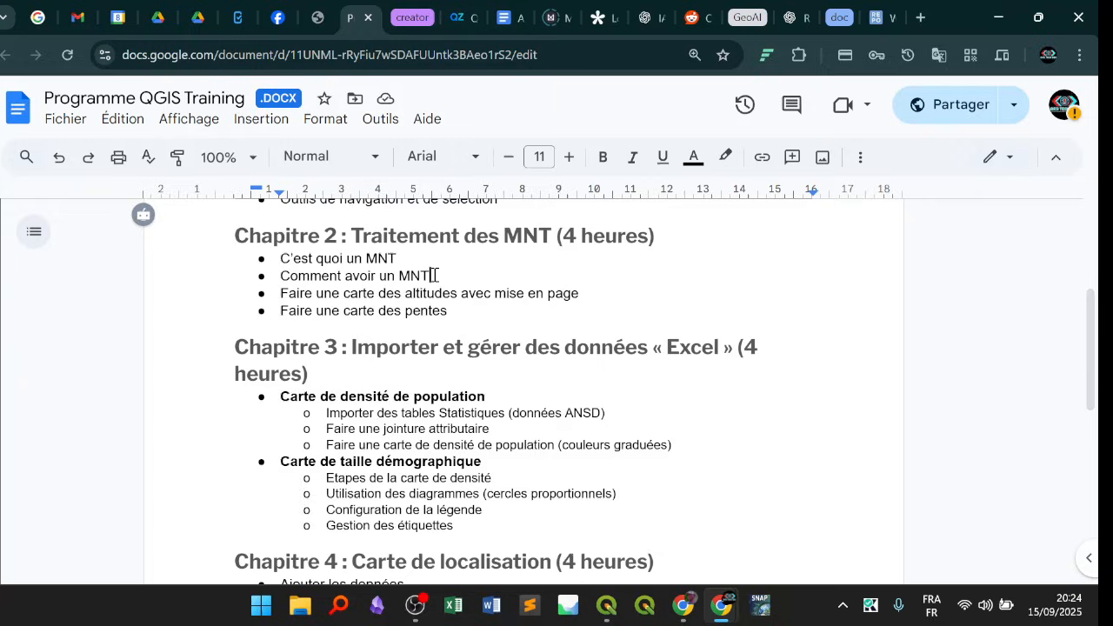
left_click_drag(433, 276, 422, 273)
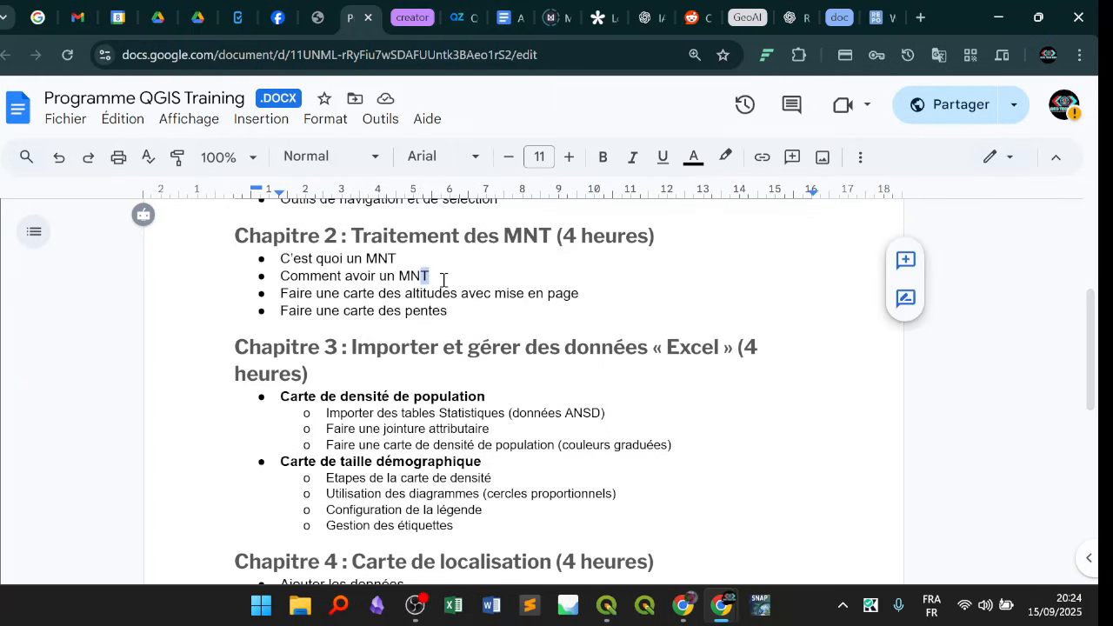
left_click(440, 275)
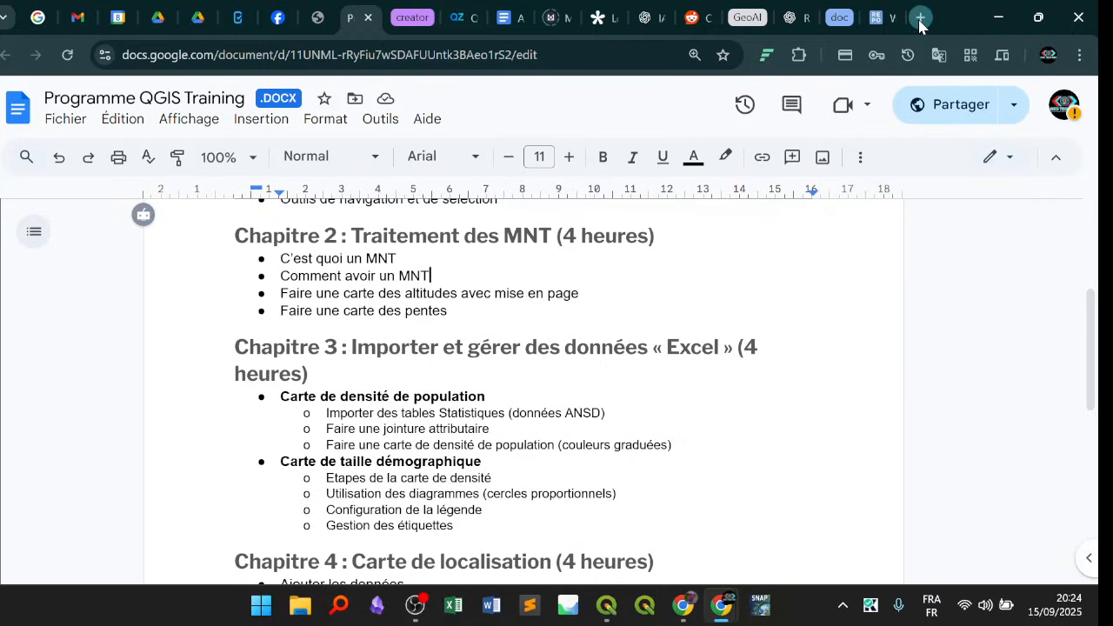
Search for opentopography in a new browser tab, open opentopography.org and look through its home page.
left_click(920, 18)
type("o")
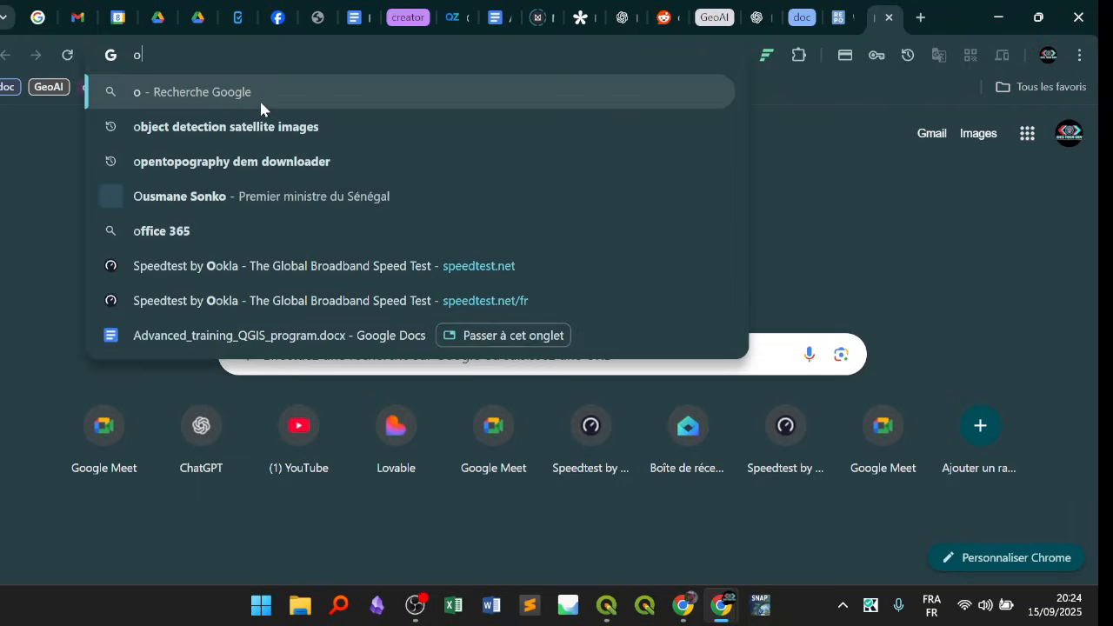
type("pnetopography")
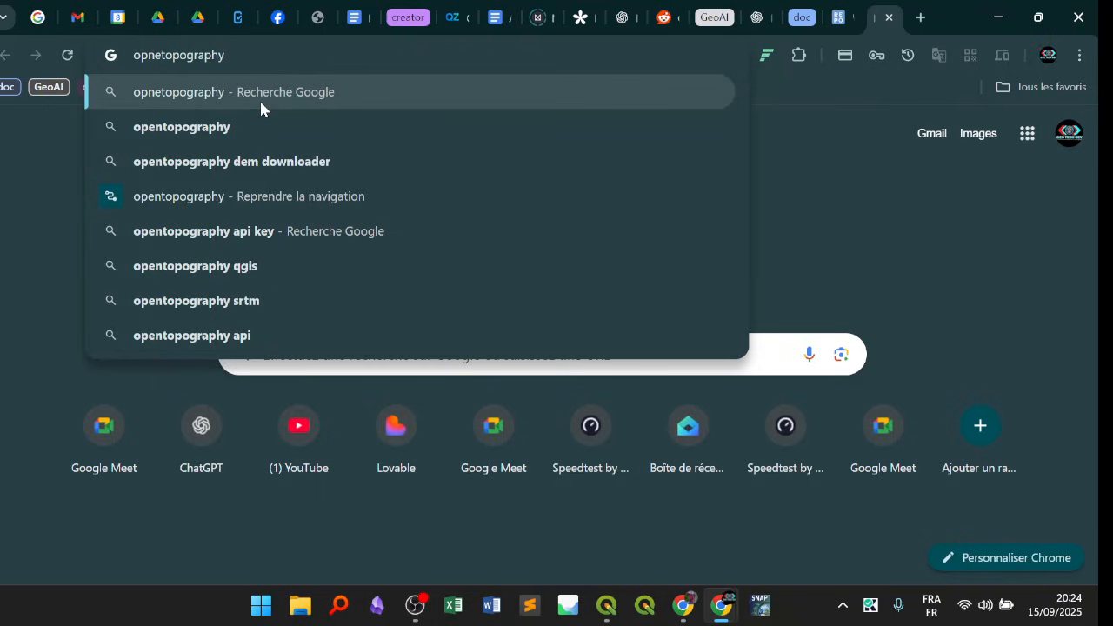
left_click(193, 128)
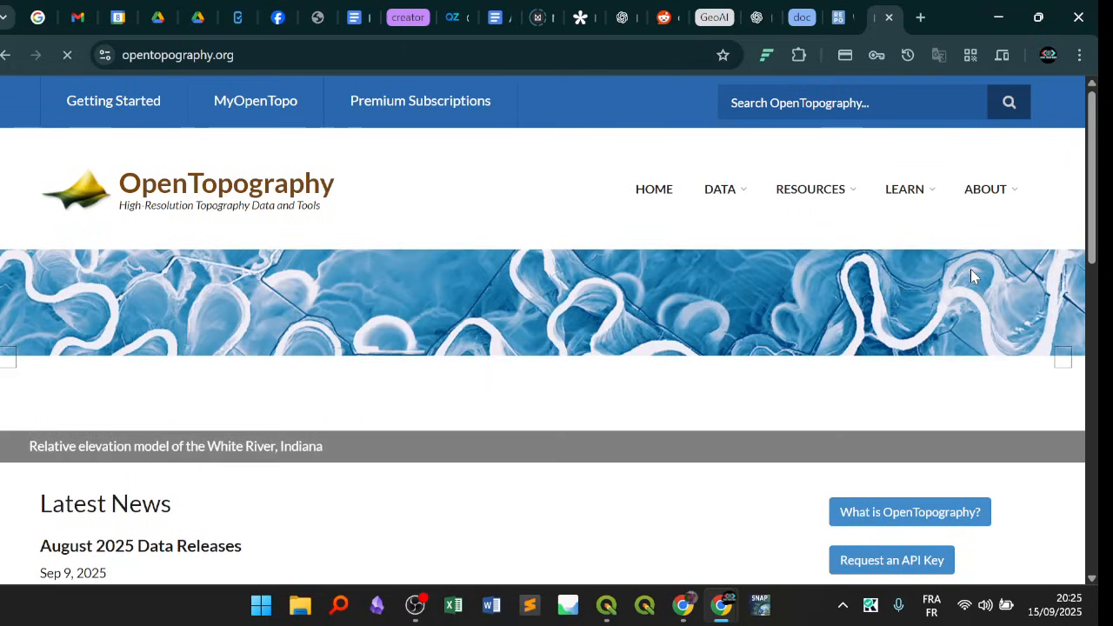
scroll(655, 282, "down", 3)
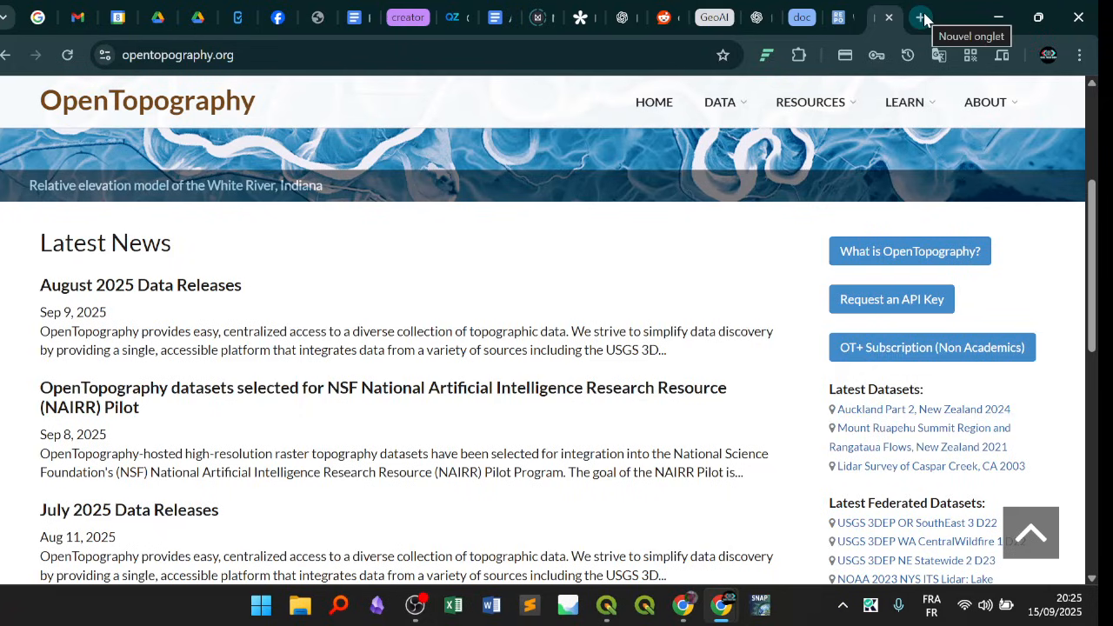
scroll(609, 296, "down", 8)
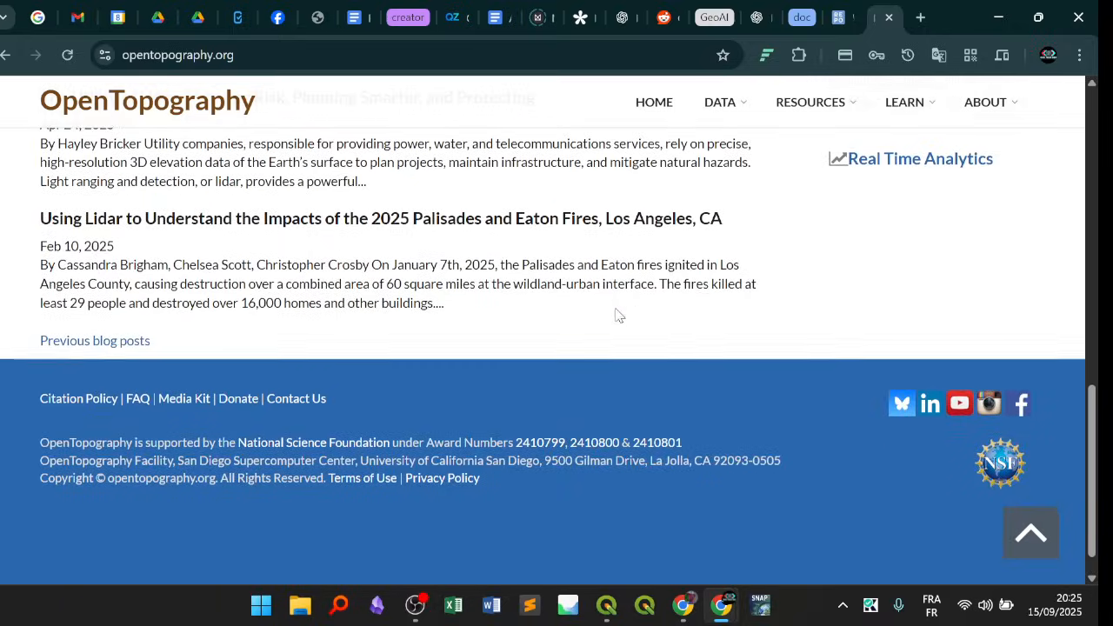
scroll(618, 305, "up", 10)
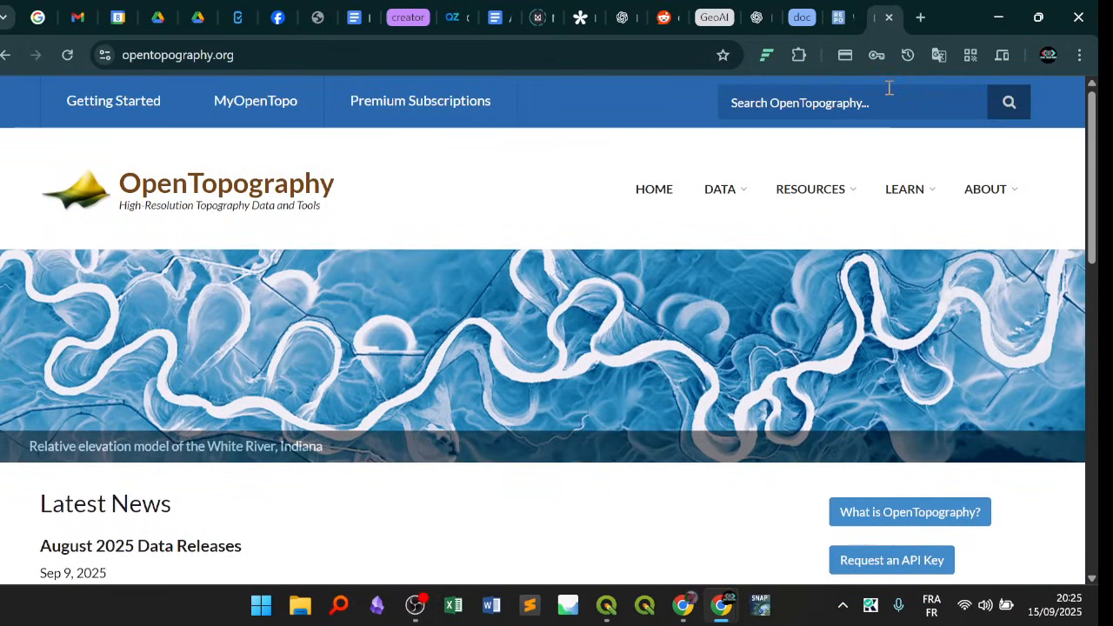
scroll(844, 96, "down", 3)
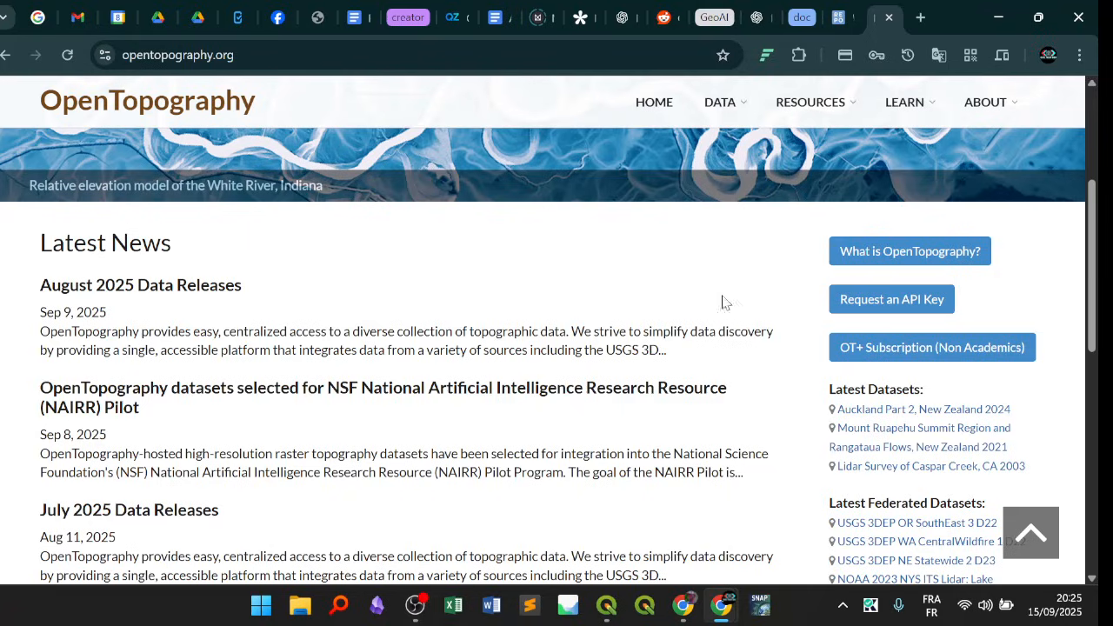
Switch from the browser to the main QGIS window with the REGIONS_SN project.
left_click(604, 620)
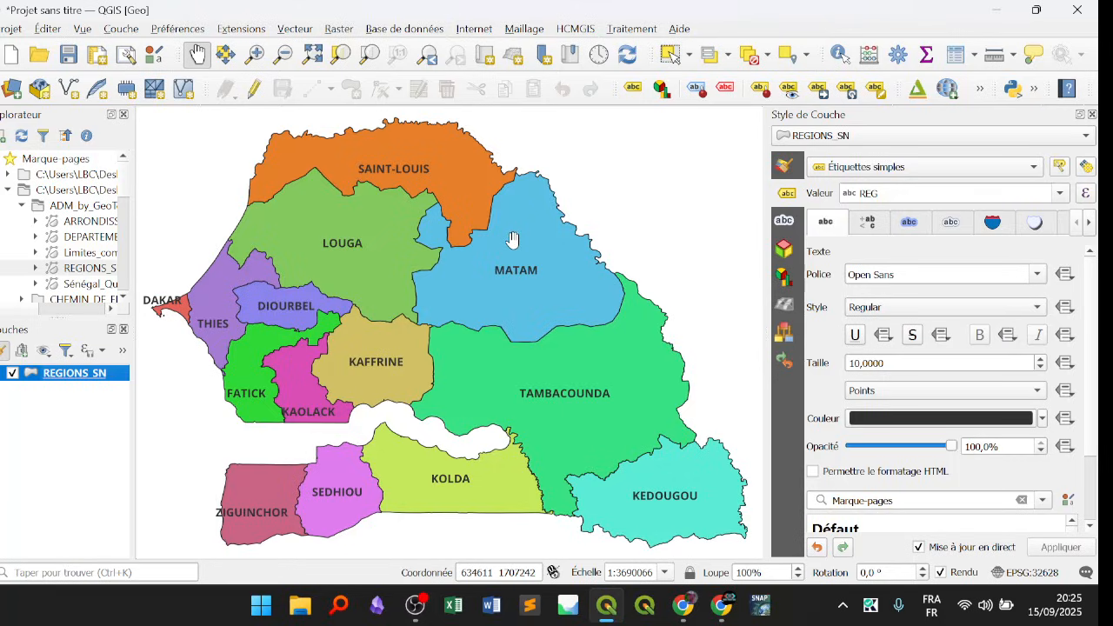
left_click(994, 13)
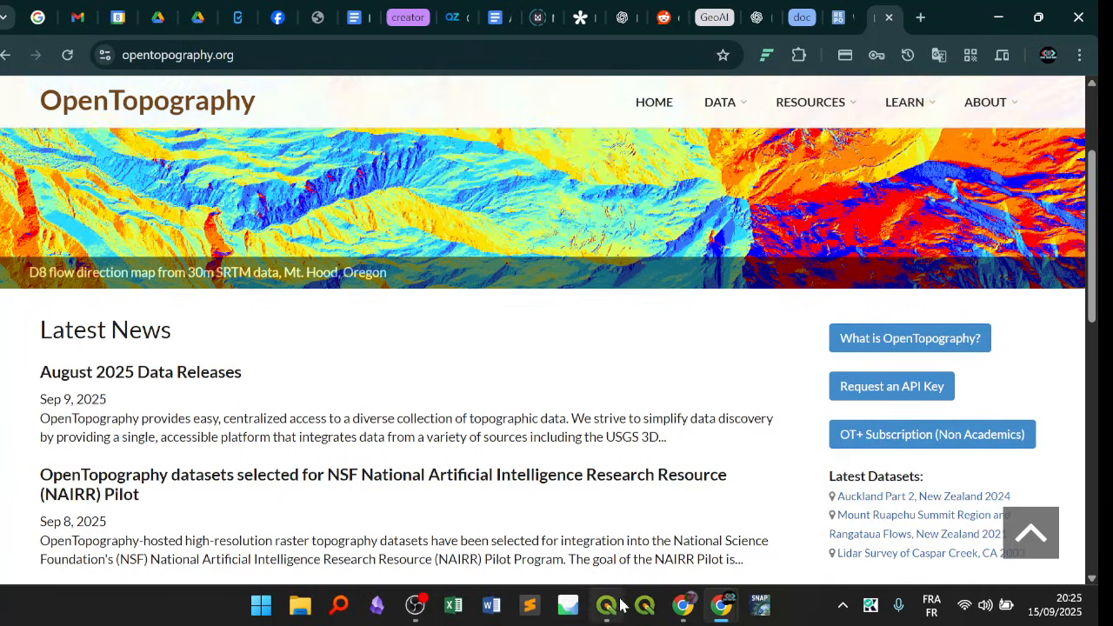
left_click(608, 605)
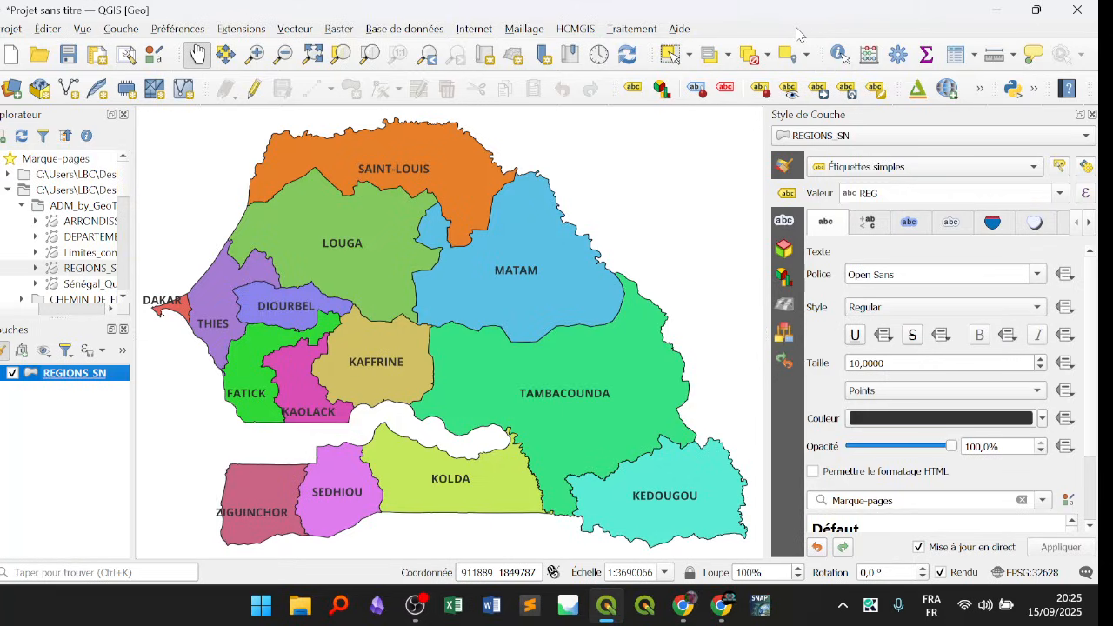
left_click(1035, 90)
left_click(178, 28)
mouse_move(212, 47)
left_click(486, 51)
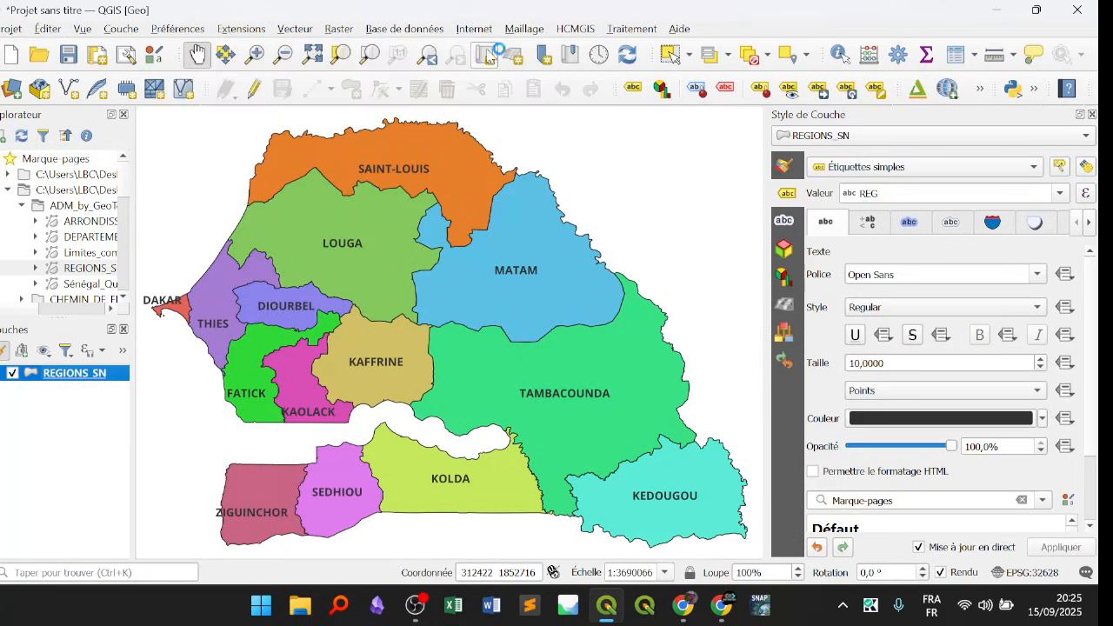
left_click(242, 29)
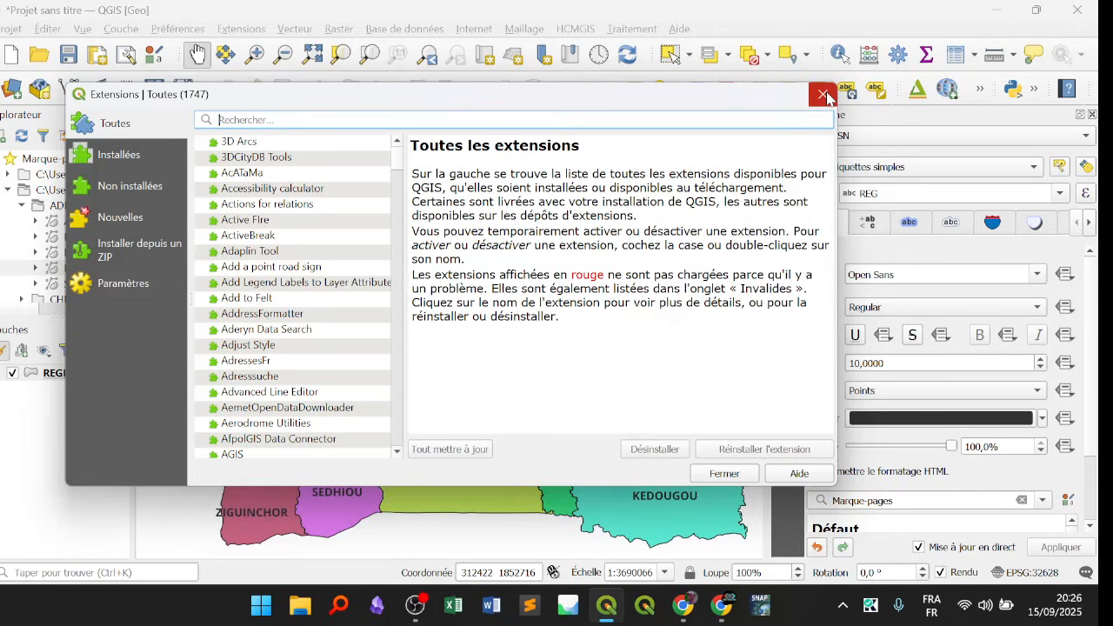
left_click(822, 94)
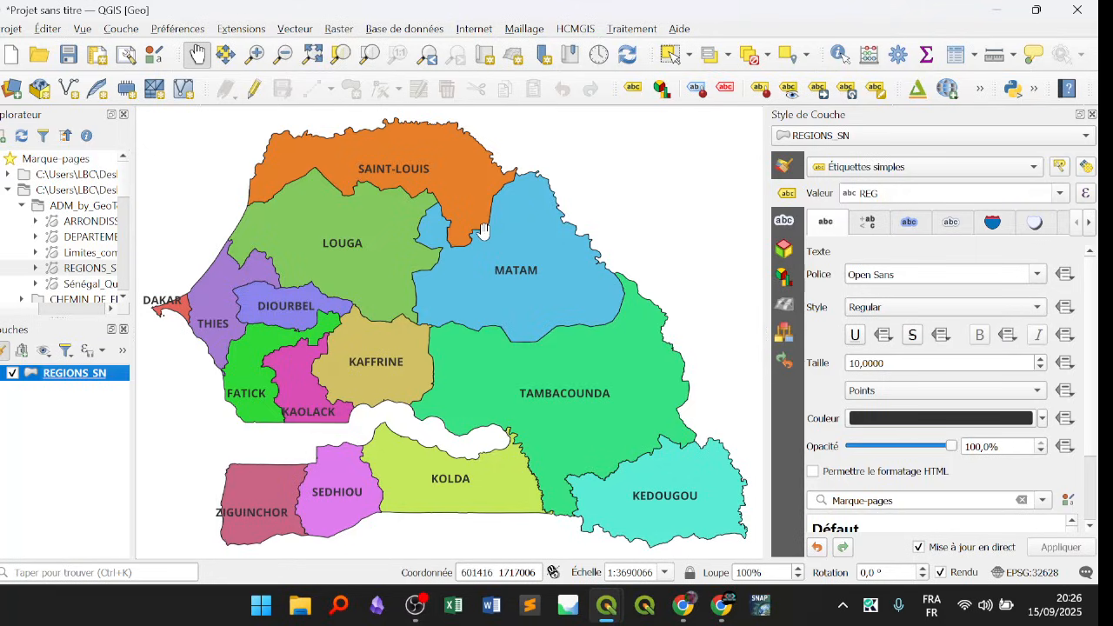
Open the plugin manager, search for "opentop" and show the details of the OpenTopography DEM Downloader plugin.
left_click(235, 29)
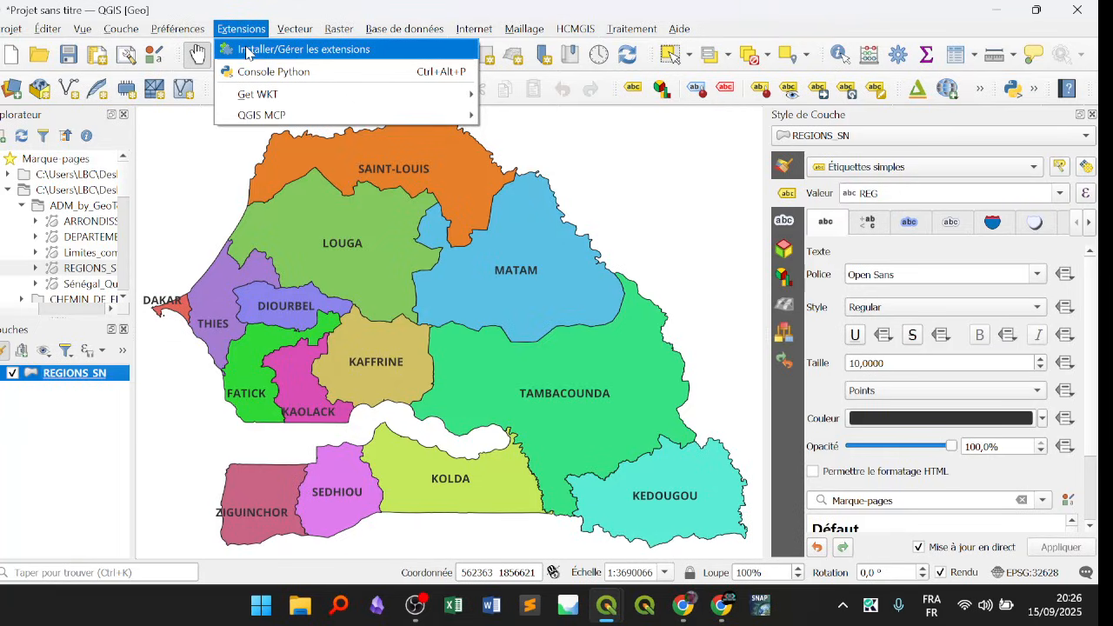
left_click(248, 52)
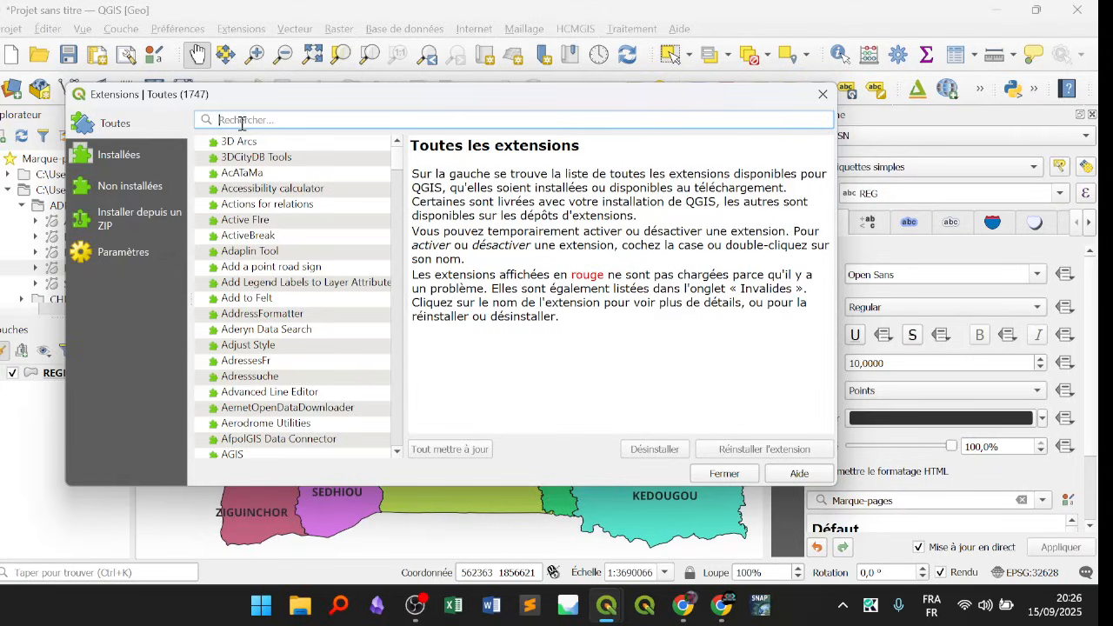
type("opentop")
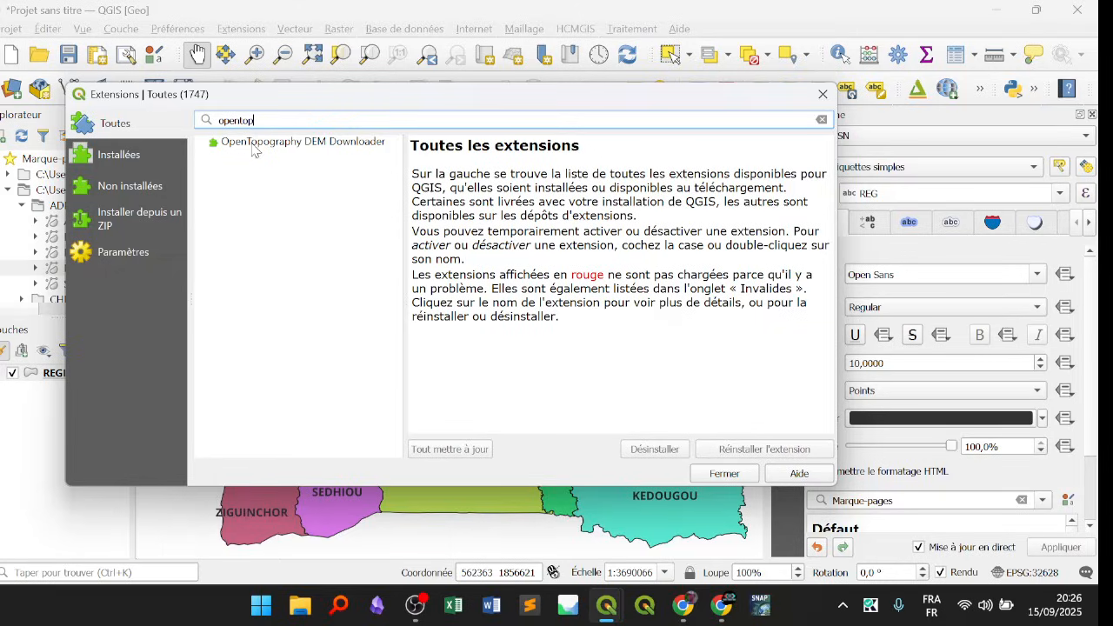
left_click(253, 148)
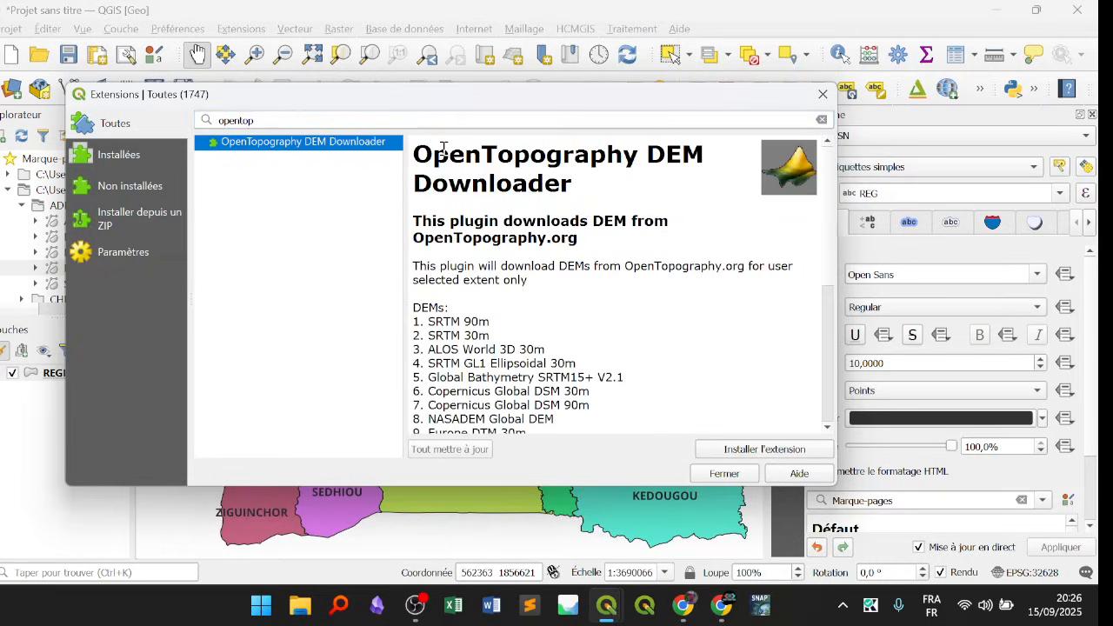
Examine the plugin's description and its list of available DEMs, highlighting the DEM in its title and the SRTM 90m entry.
left_click_drag(414, 157, 705, 150)
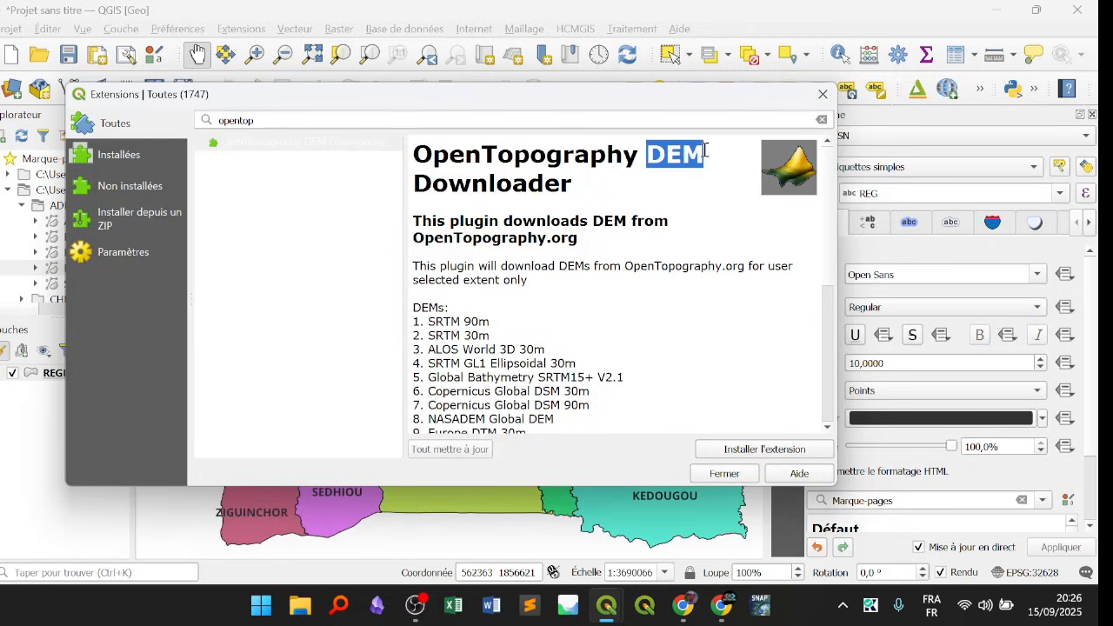
left_click(632, 183)
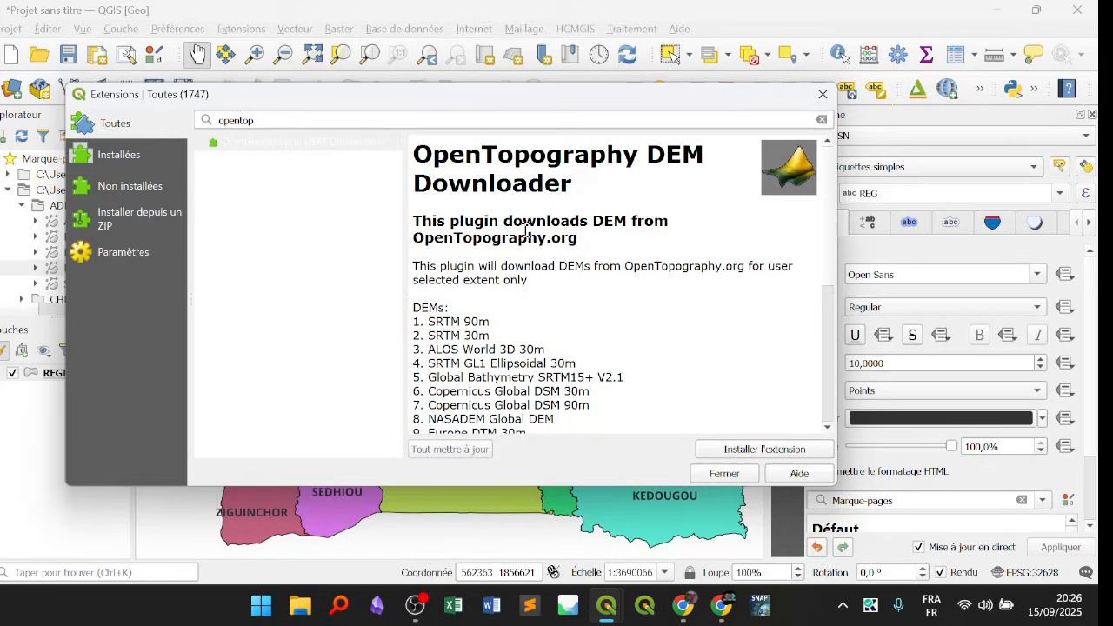
scroll(484, 293, "down", 1)
scroll(444, 266, "down", 2)
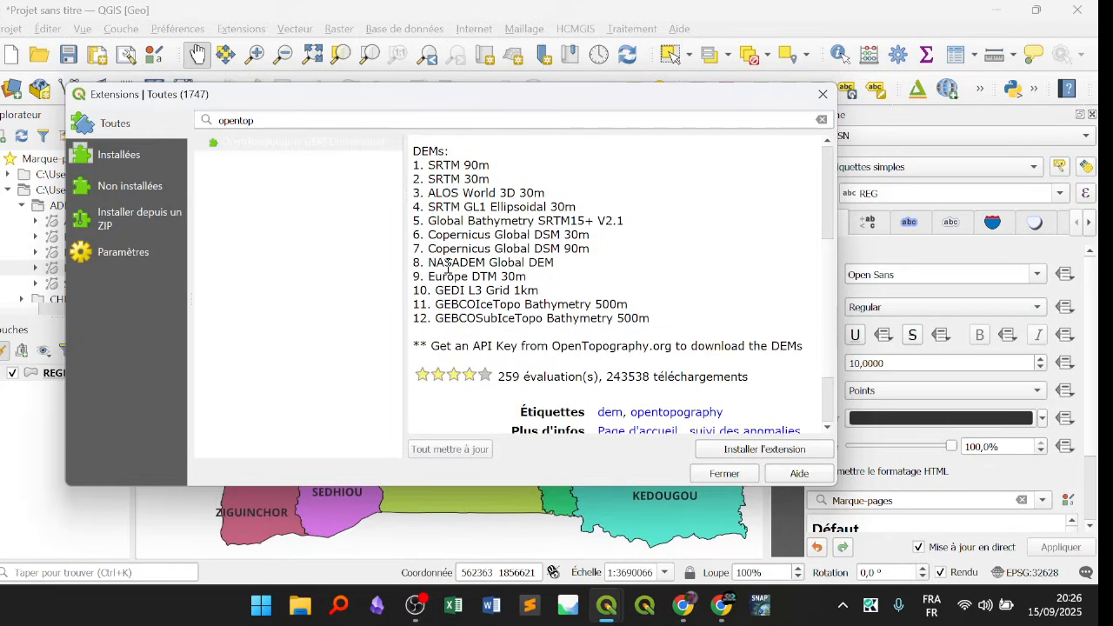
left_click_drag(424, 164, 510, 166)
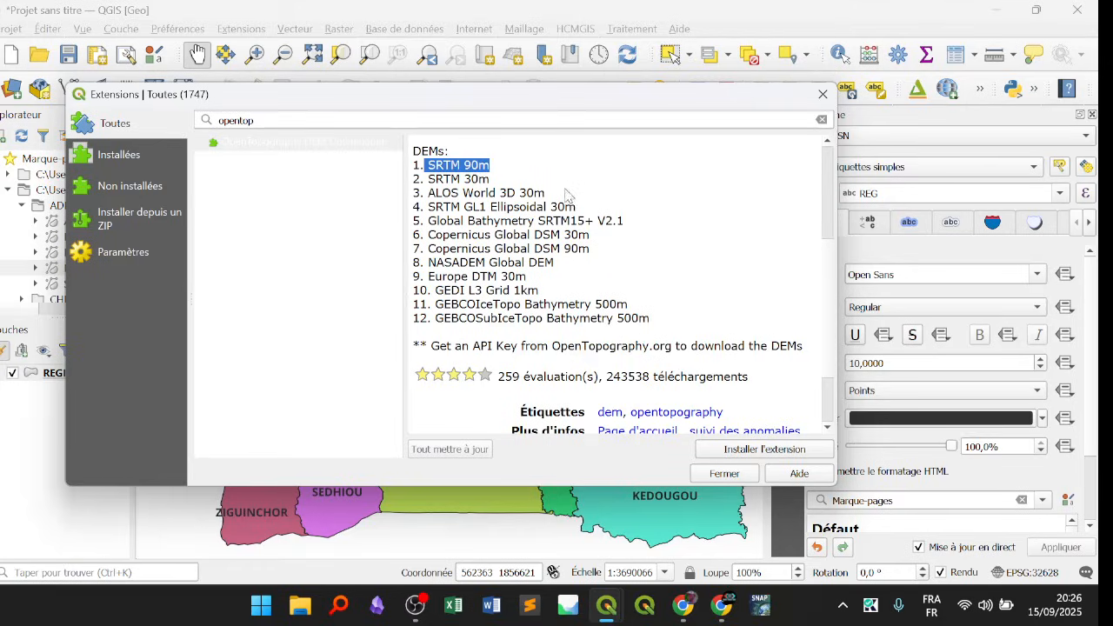
Install the OpenTopography DEM Downloader plugin and close the plugin manager.
left_click(663, 317)
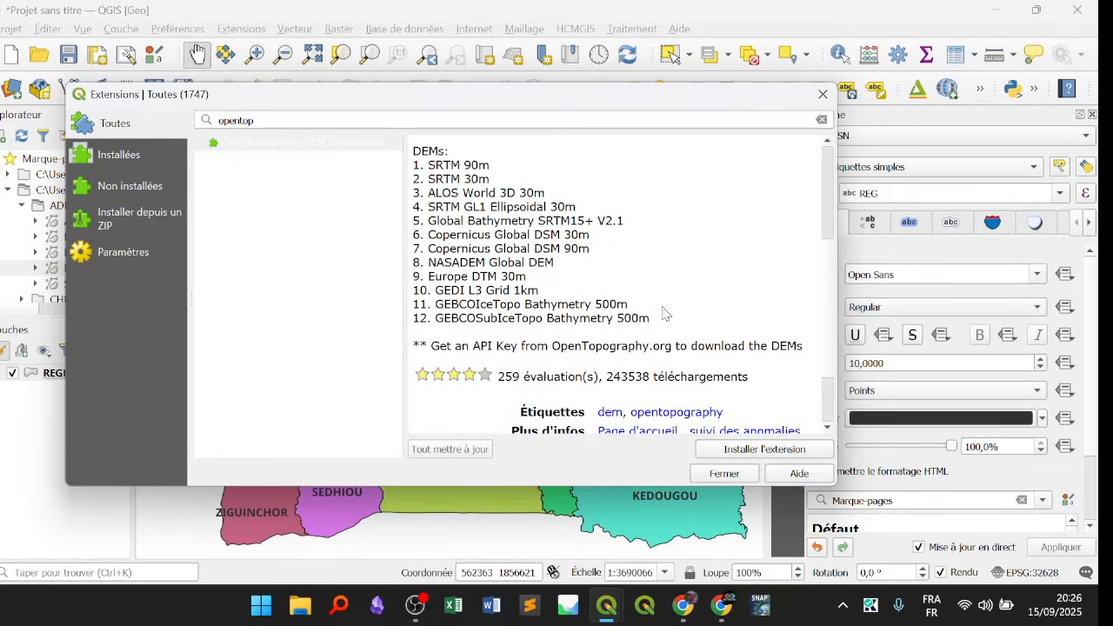
scroll(642, 289, "up", 2)
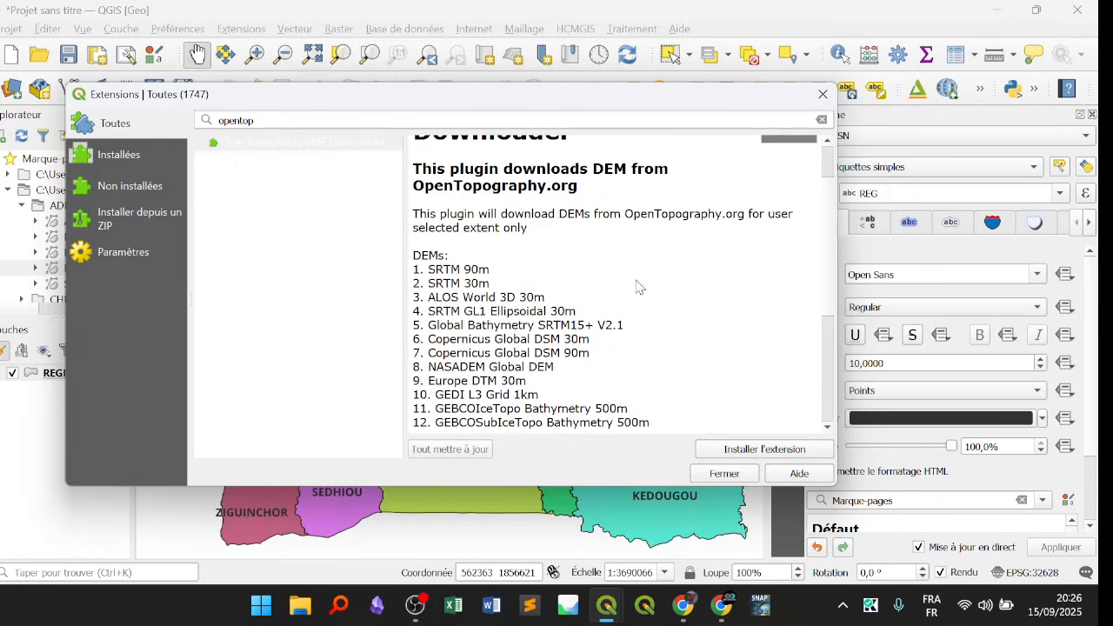
left_click(765, 449)
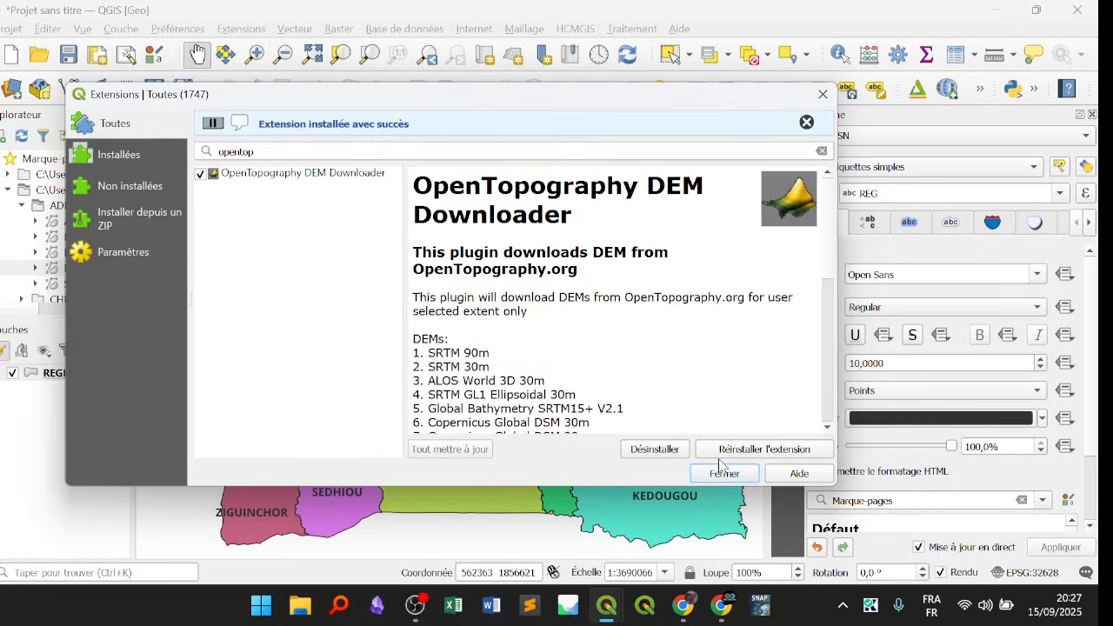
left_click(825, 94)
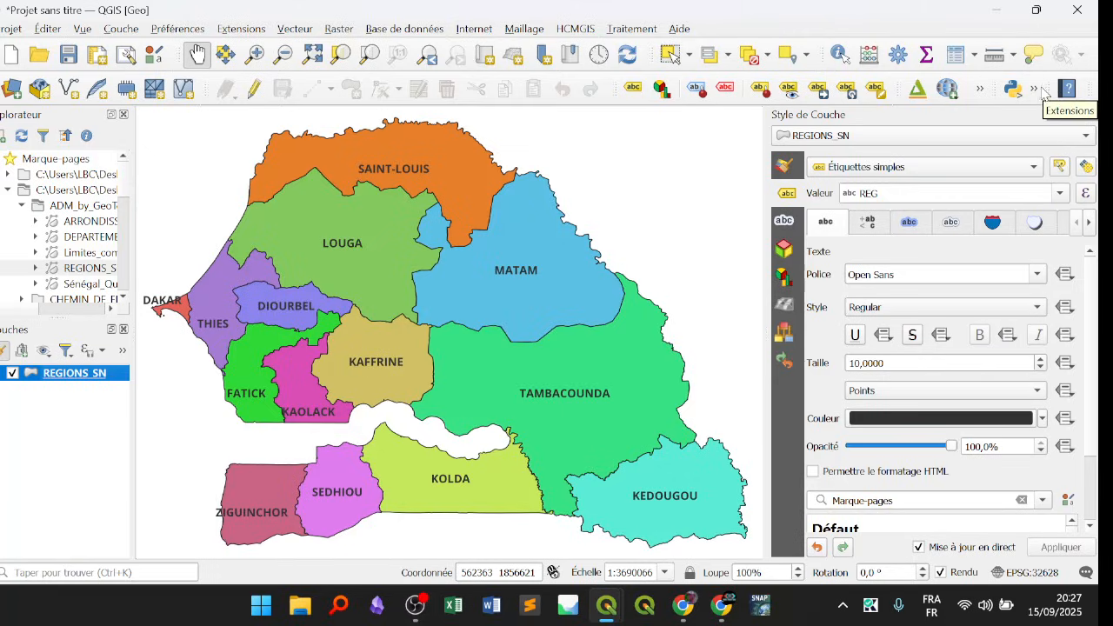
Open the newly installed OpenTopography DEM Downloader tool.
left_click(1034, 89)
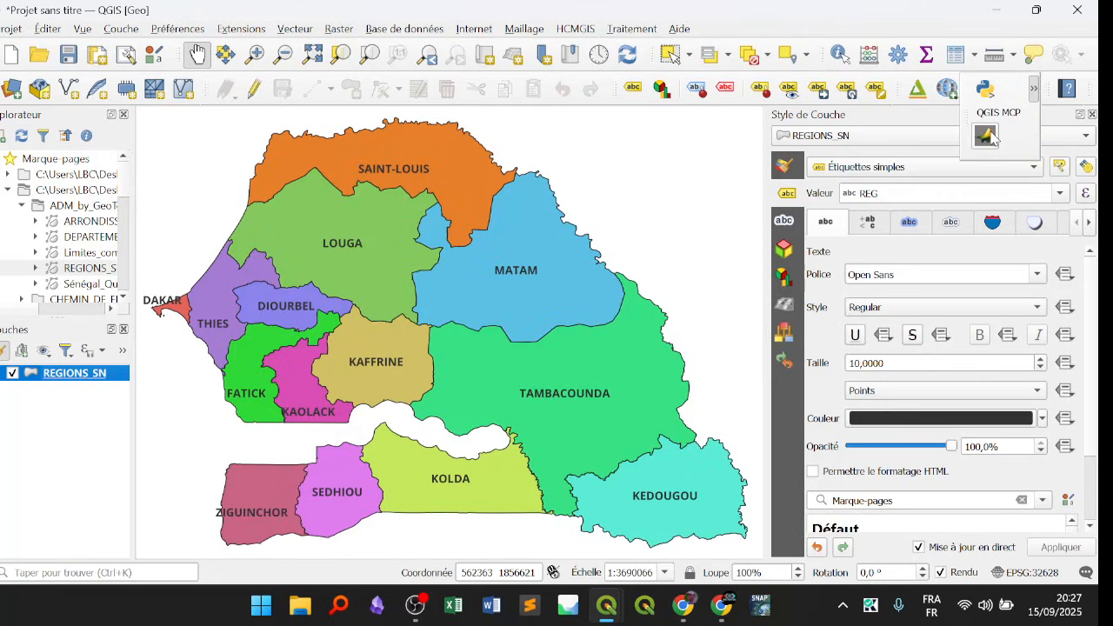
left_click(1034, 93)
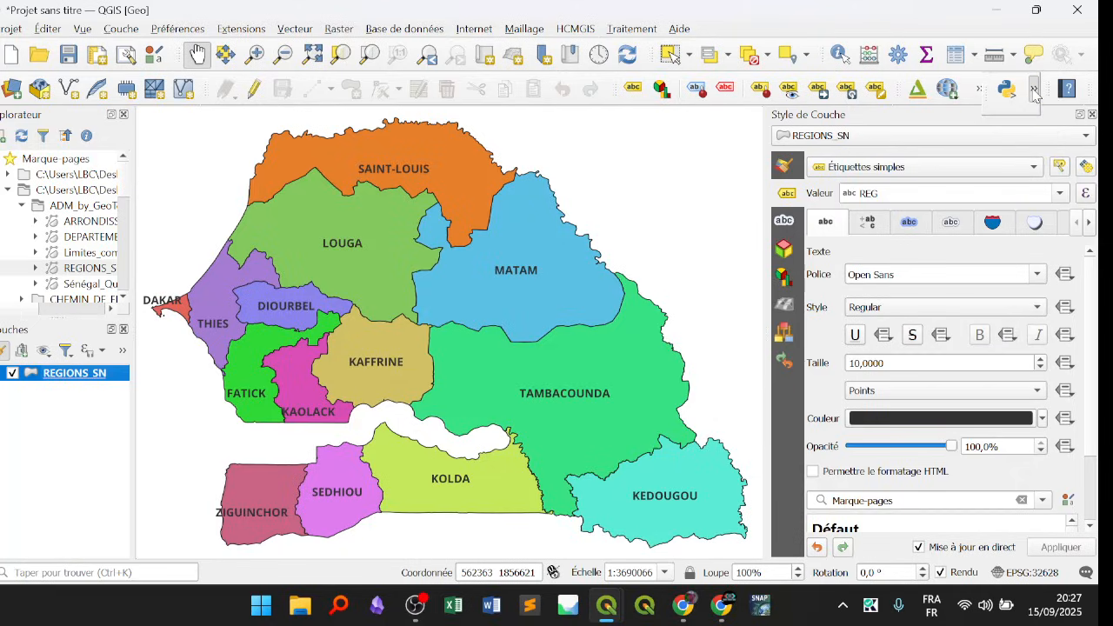
left_click(1034, 93)
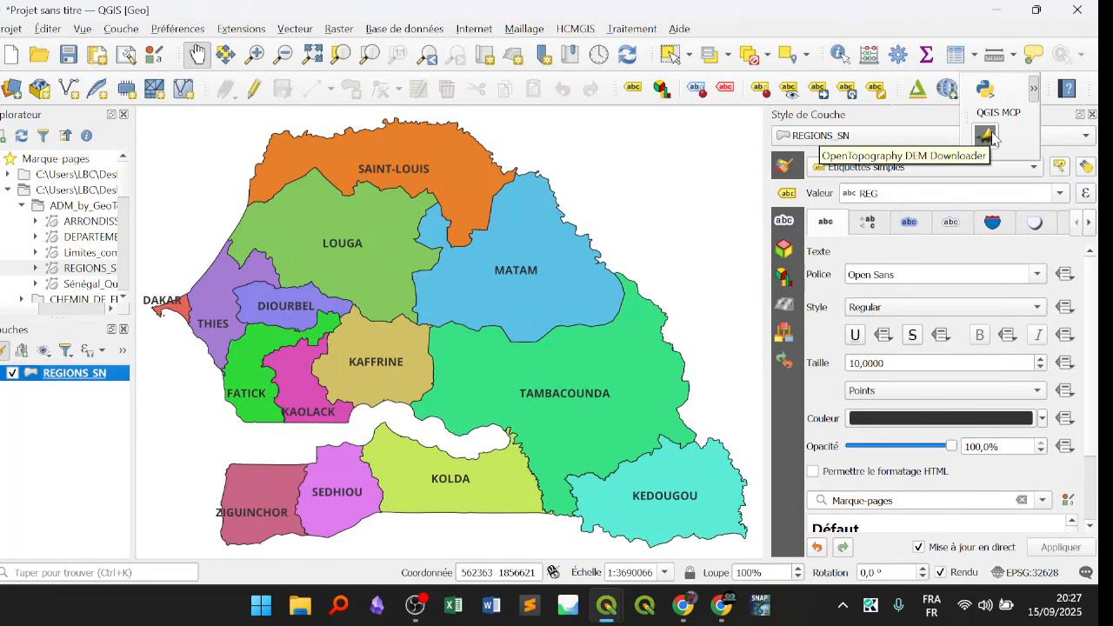
left_click(991, 137)
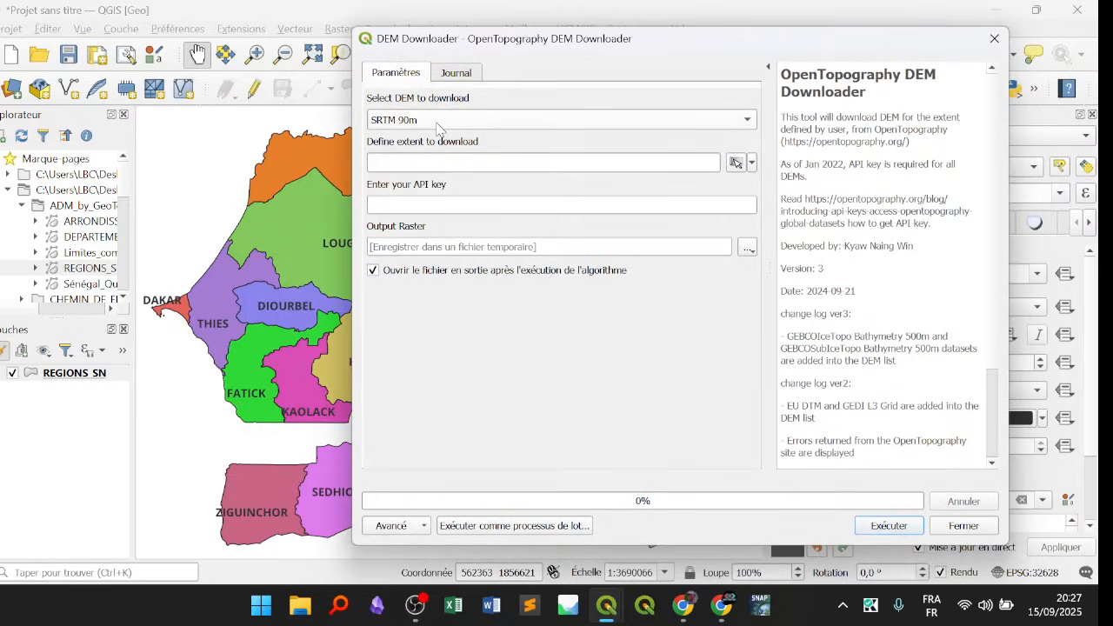
Choose SRTM 30m as the DEM to download.
left_click(444, 122)
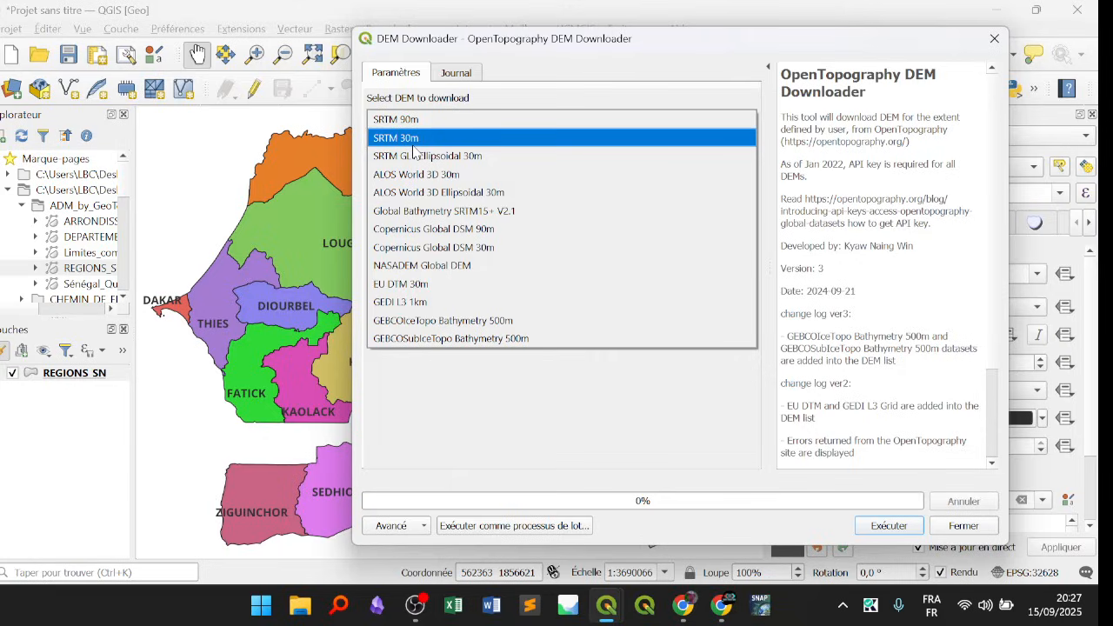
left_click(416, 142)
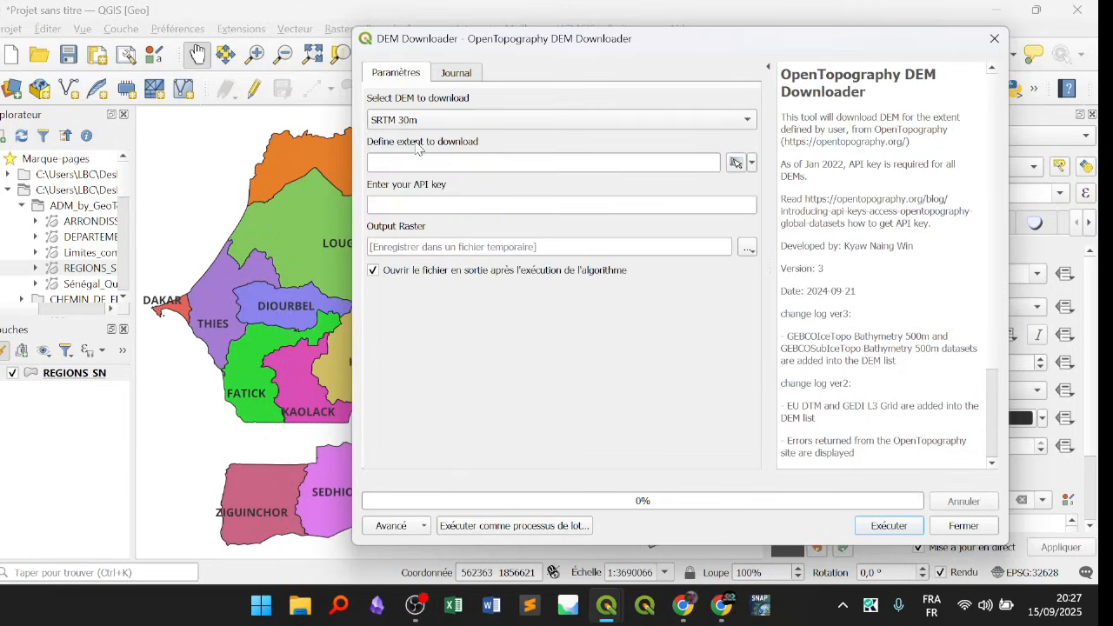
left_click(435, 119)
left_click(439, 122)
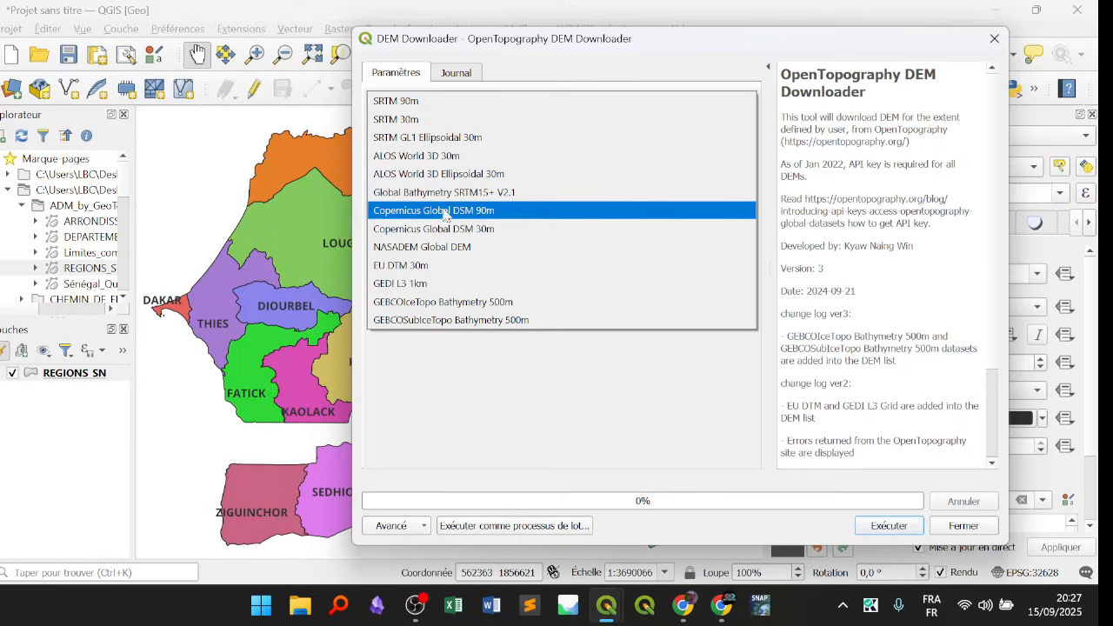
left_click(410, 124)
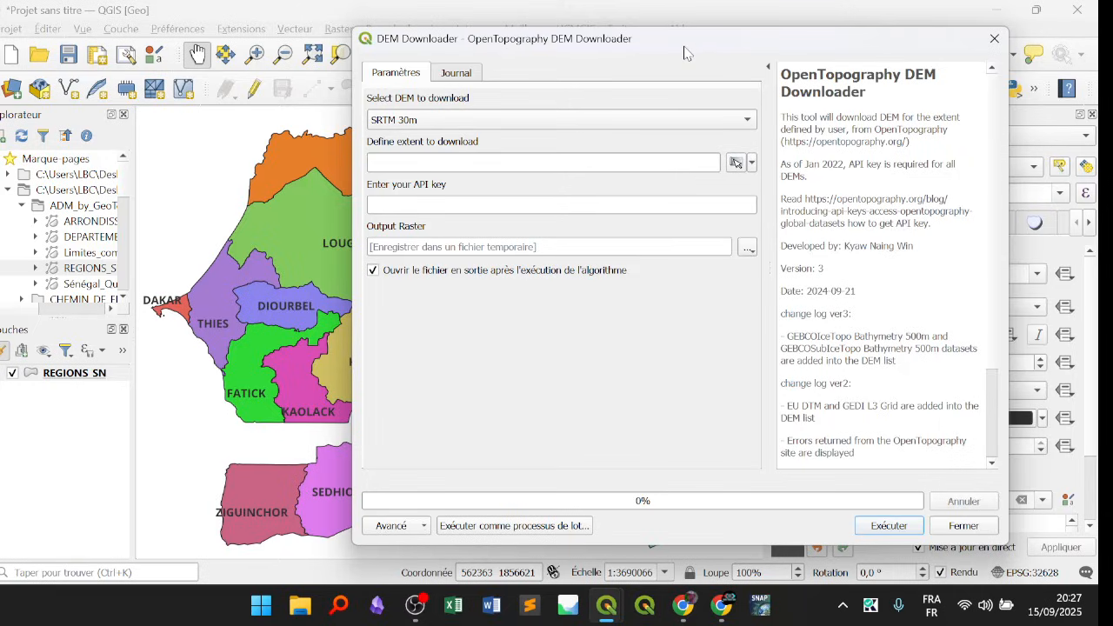
Set the download extent to the current map canvas extent, framed on the Dakar region.
left_click_drag(683, 54, 804, 84)
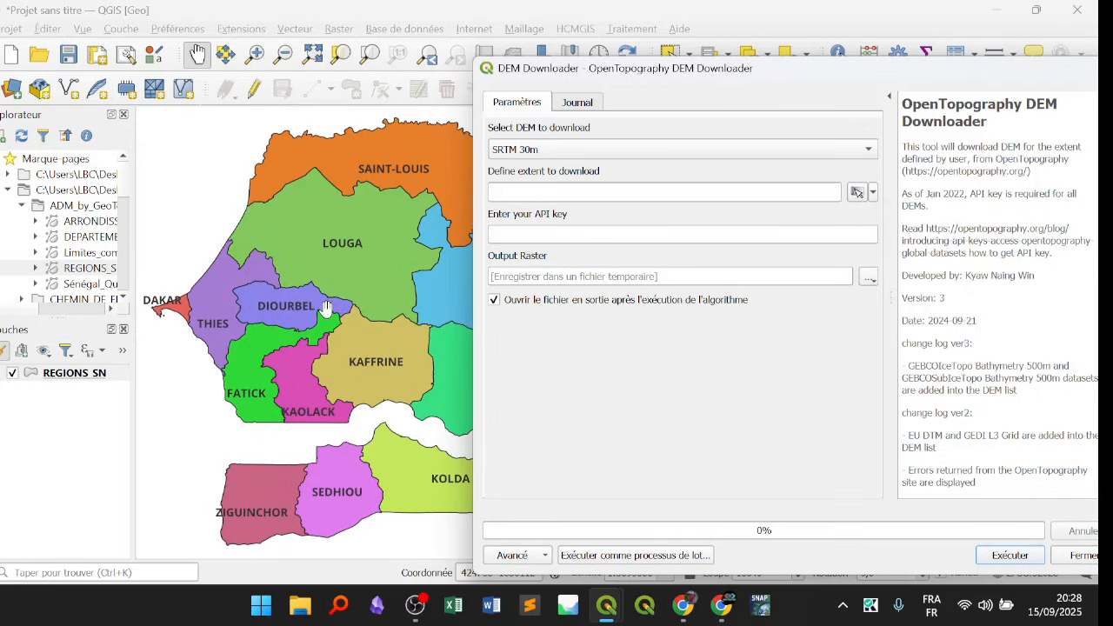
scroll(187, 313, "up", 1)
scroll(231, 296, "up", 1)
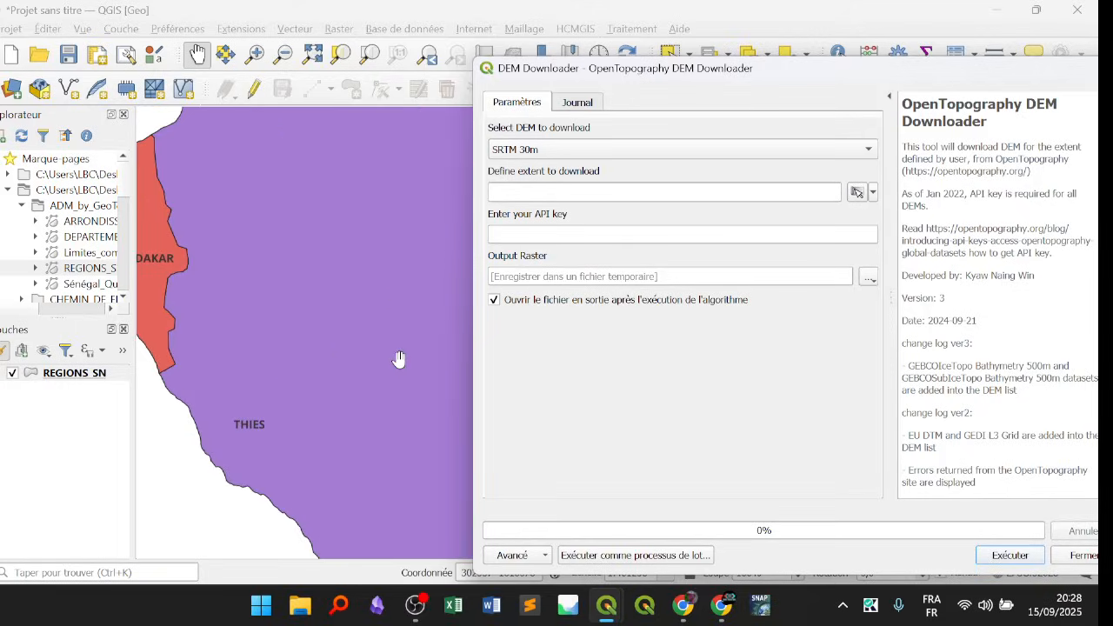
left_click_drag(141, 215, 247, 268)
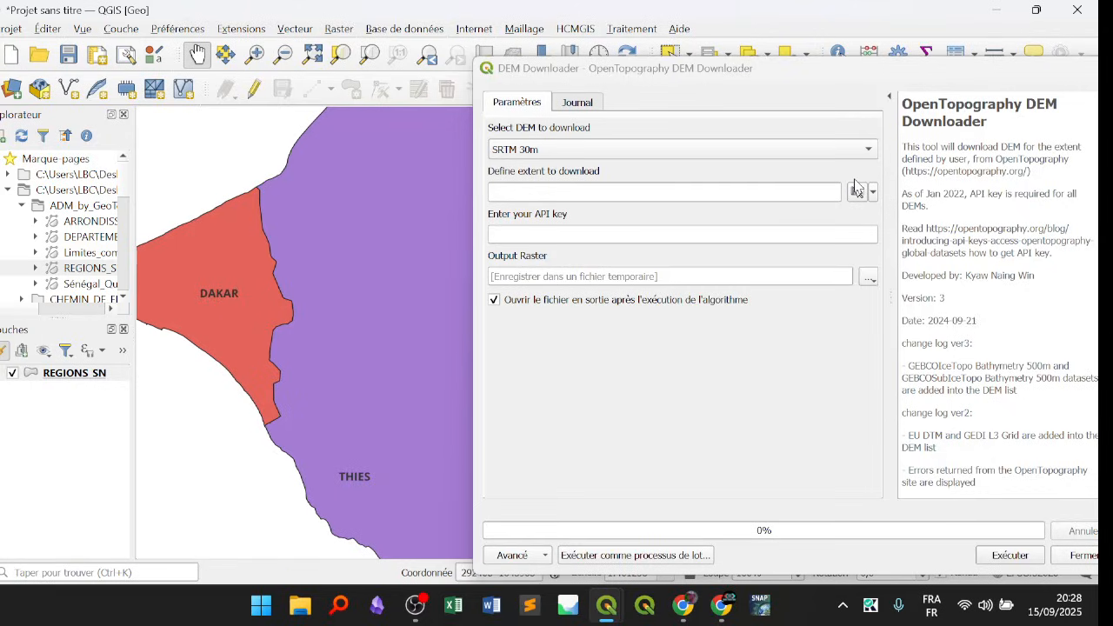
mouse_move(713, 68)
left_mouse_down()
mouse_move(717, 98)
mouse_move(744, 108)
mouse_move(722, 74)
left_mouse_up()
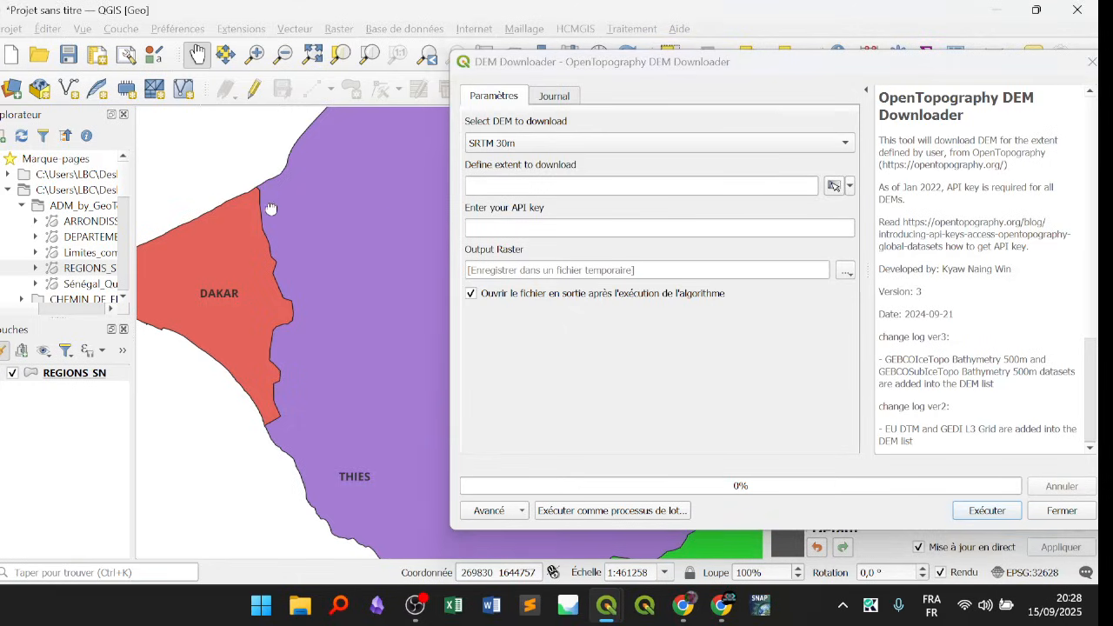
left_click_drag(288, 205, 361, 167)
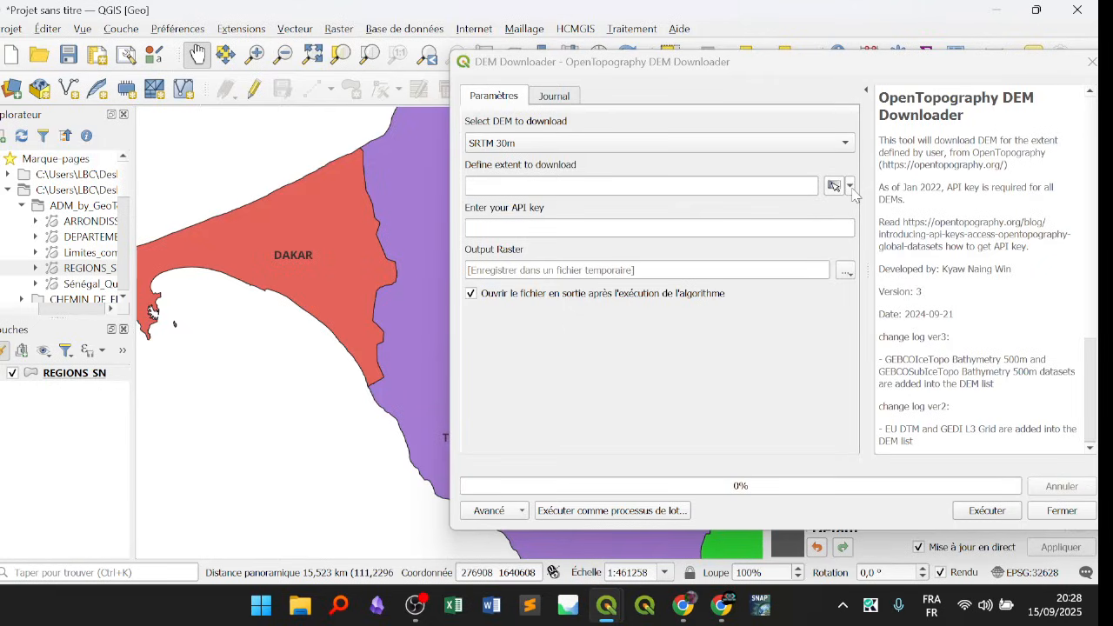
scroll(274, 220, "up", 1)
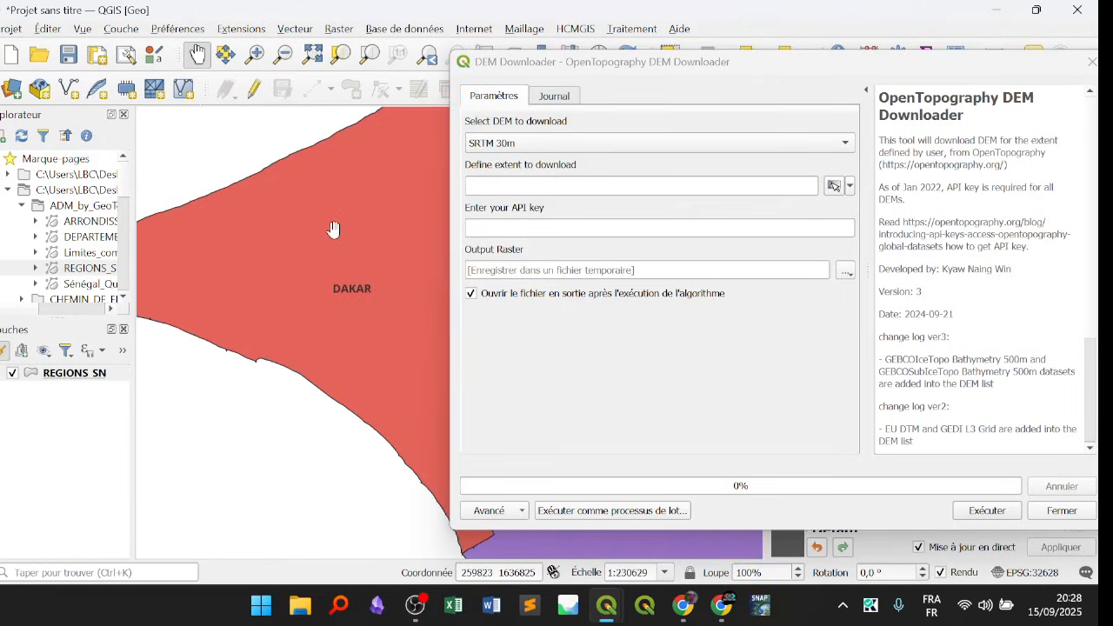
left_click_drag(325, 234, 293, 322)
scroll(238, 281, "up", 1)
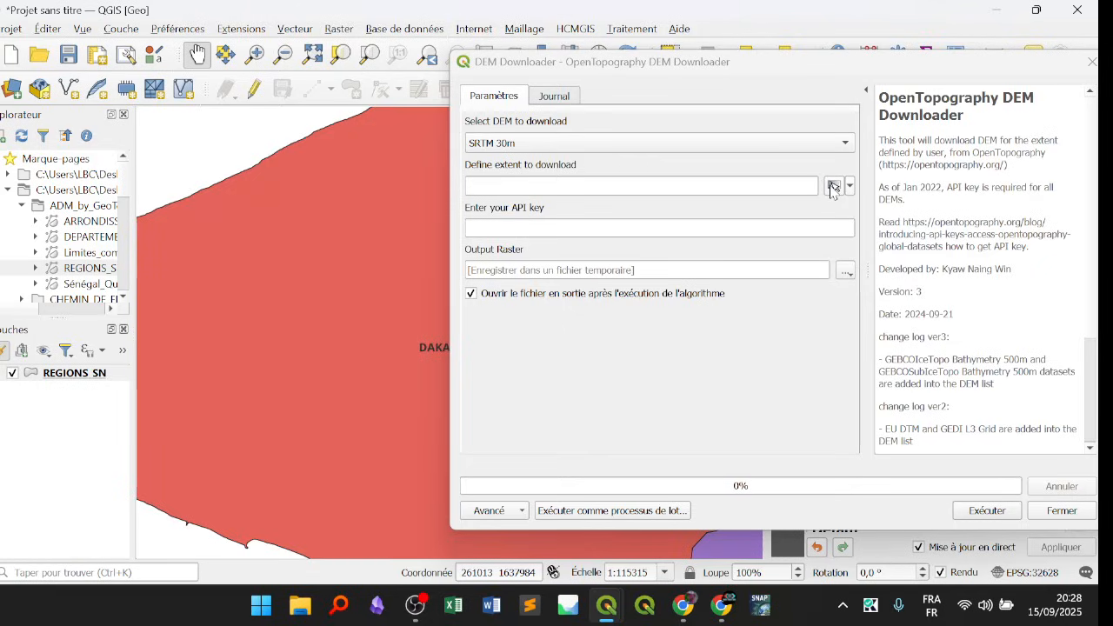
left_click(833, 188)
left_click_drag(784, 186, 460, 187)
left_click(478, 187)
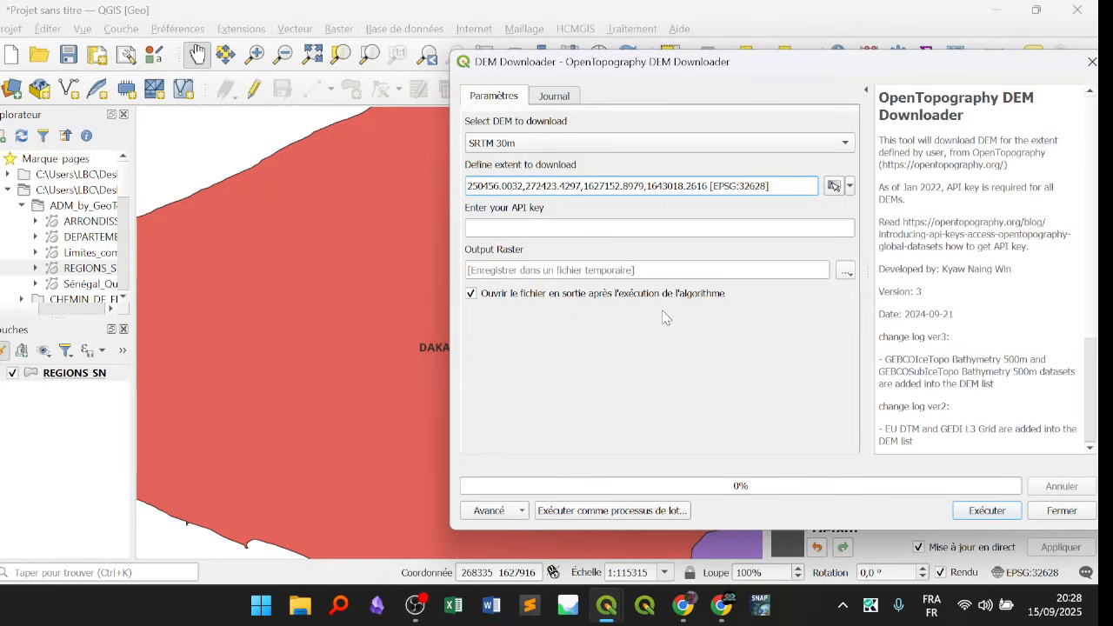
Define the download extent by drawing a rectangle of about 15 by 11.5 km on the map canvas, inside the green Fatick region.
left_click(850, 187)
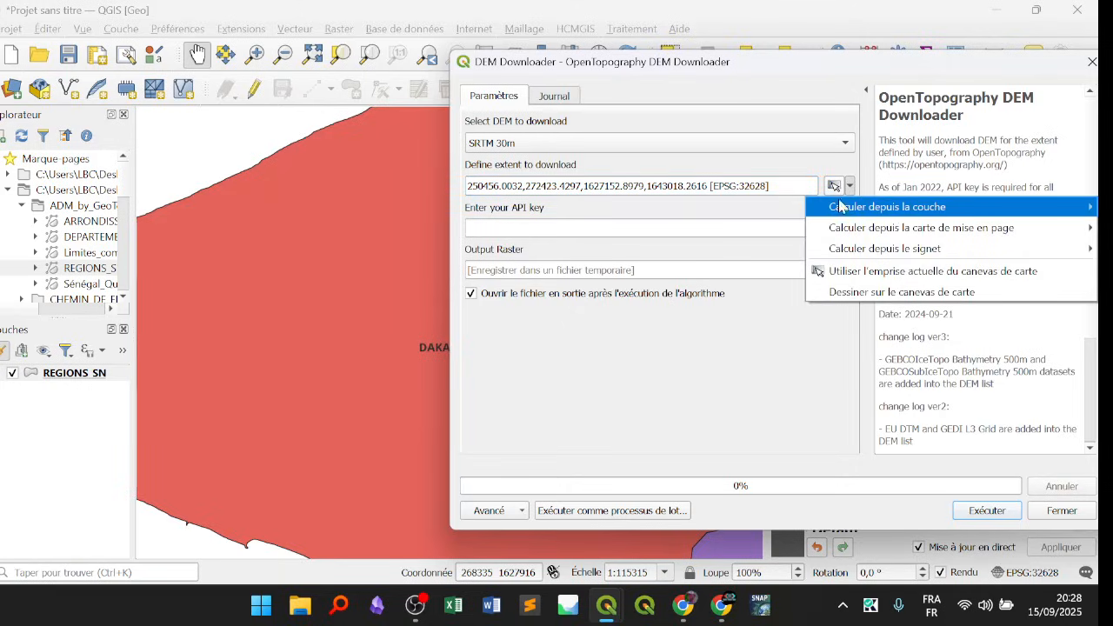
mouse_move(827, 216)
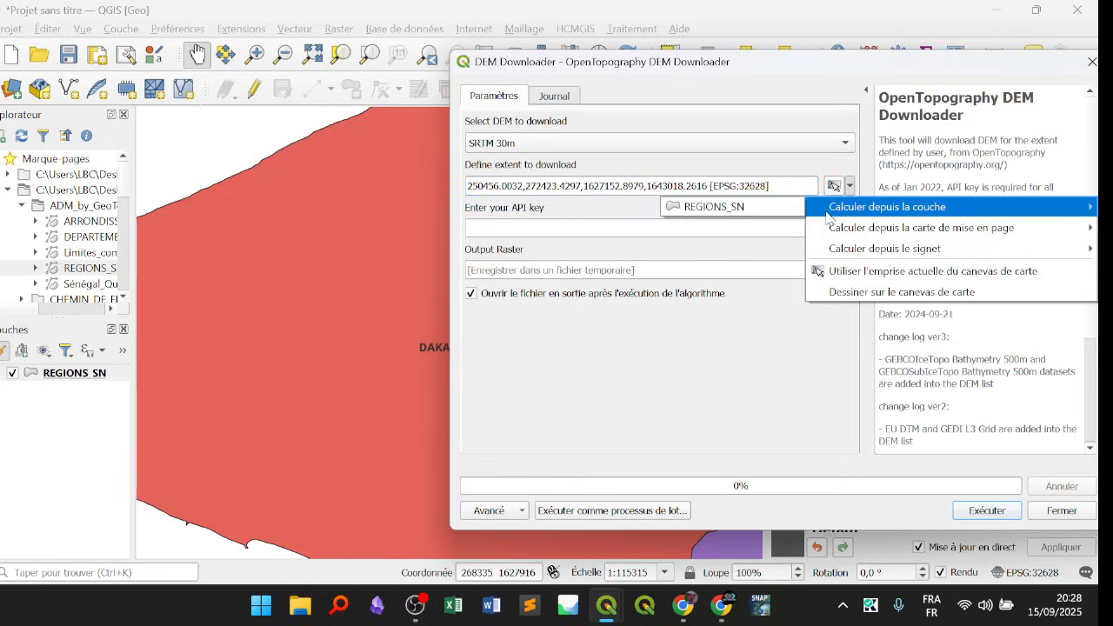
left_click(859, 294)
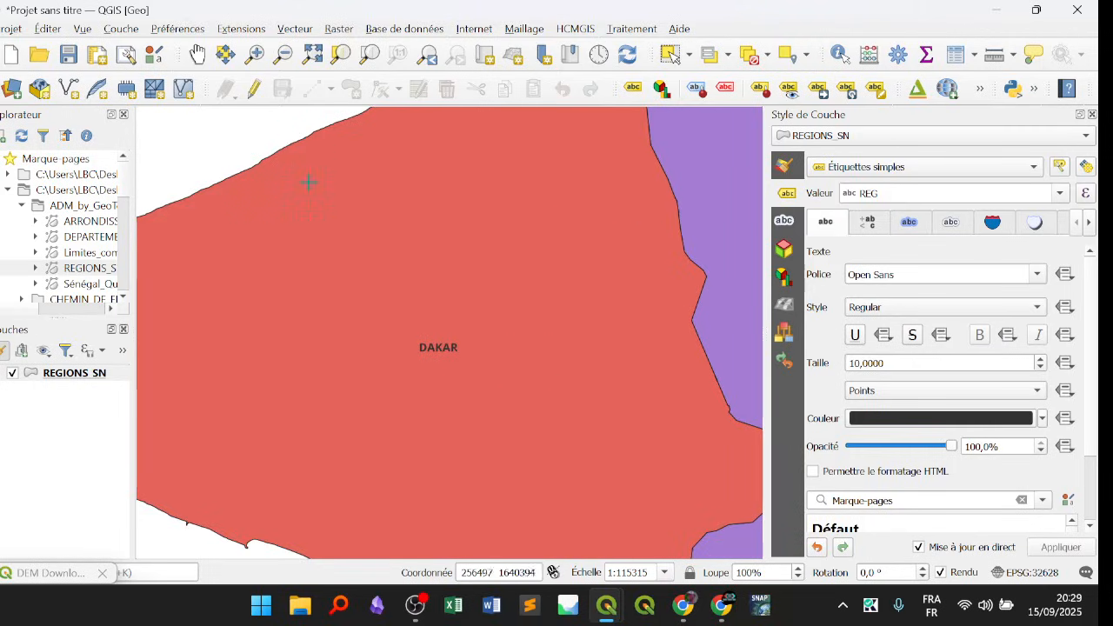
scroll(208, 213, "down", 2)
scroll(574, 257, "up", 2)
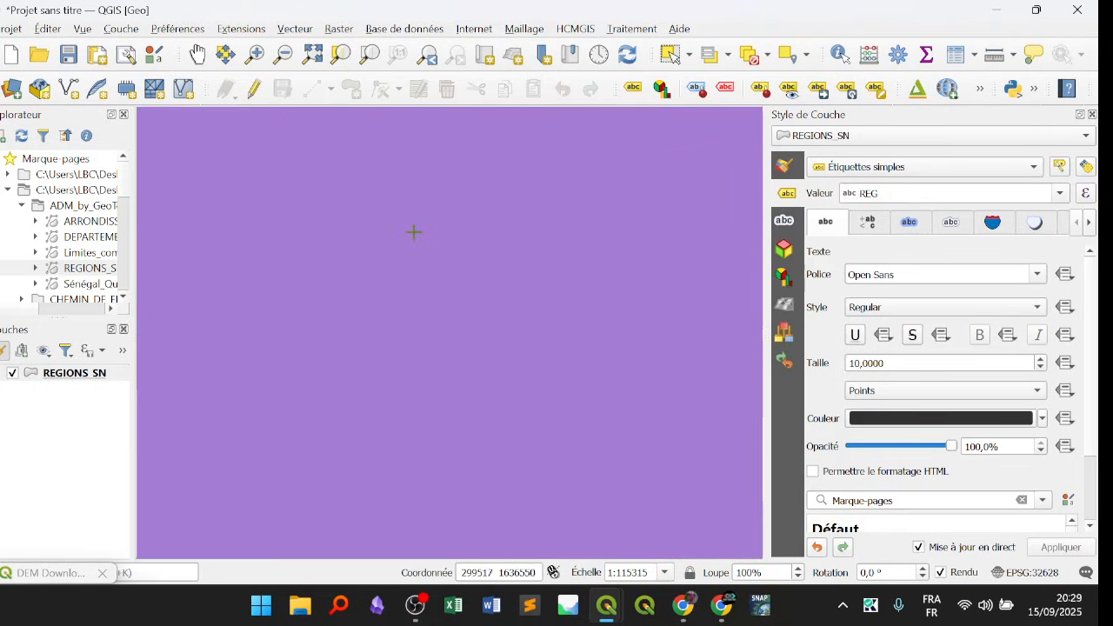
scroll(272, 228, "down", 2)
scroll(261, 151, "down", 1)
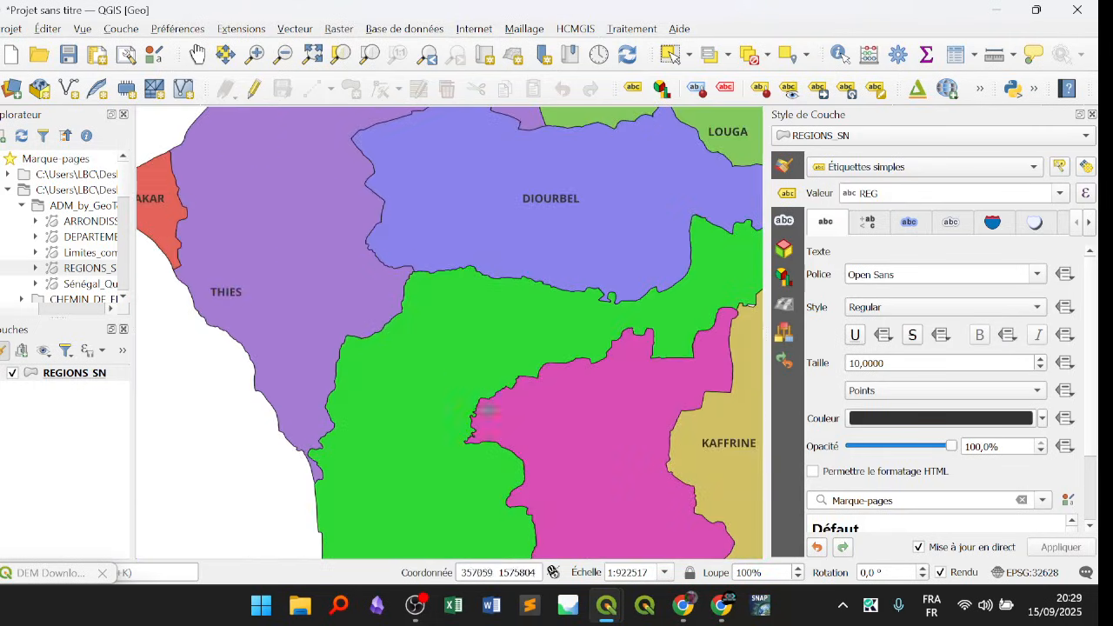
scroll(487, 400, "up", 1)
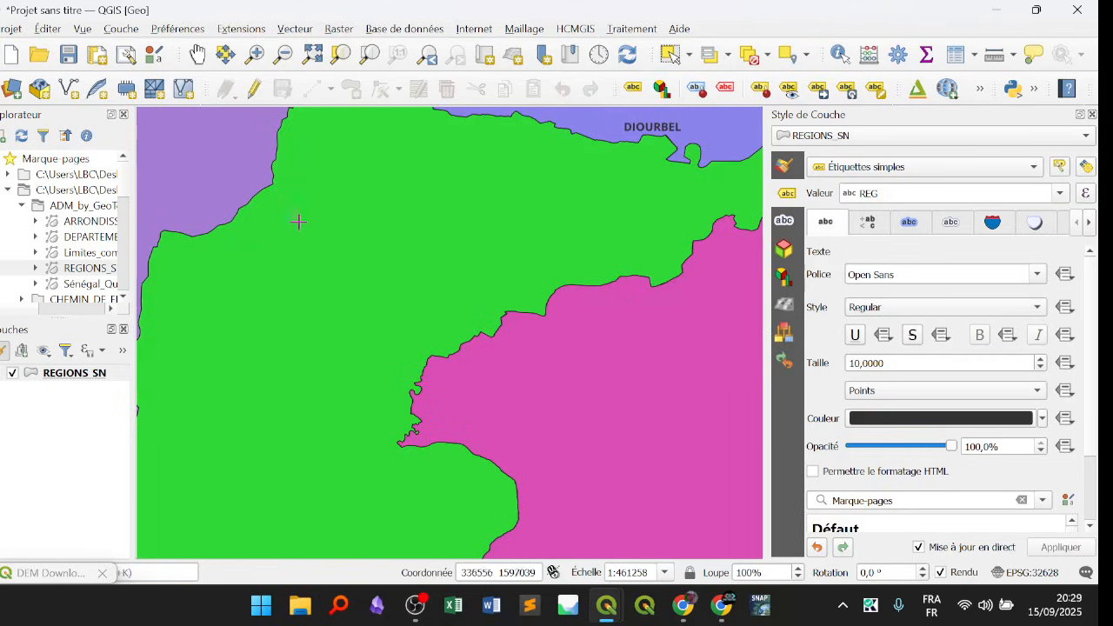
left_click_drag(290, 211, 399, 359)
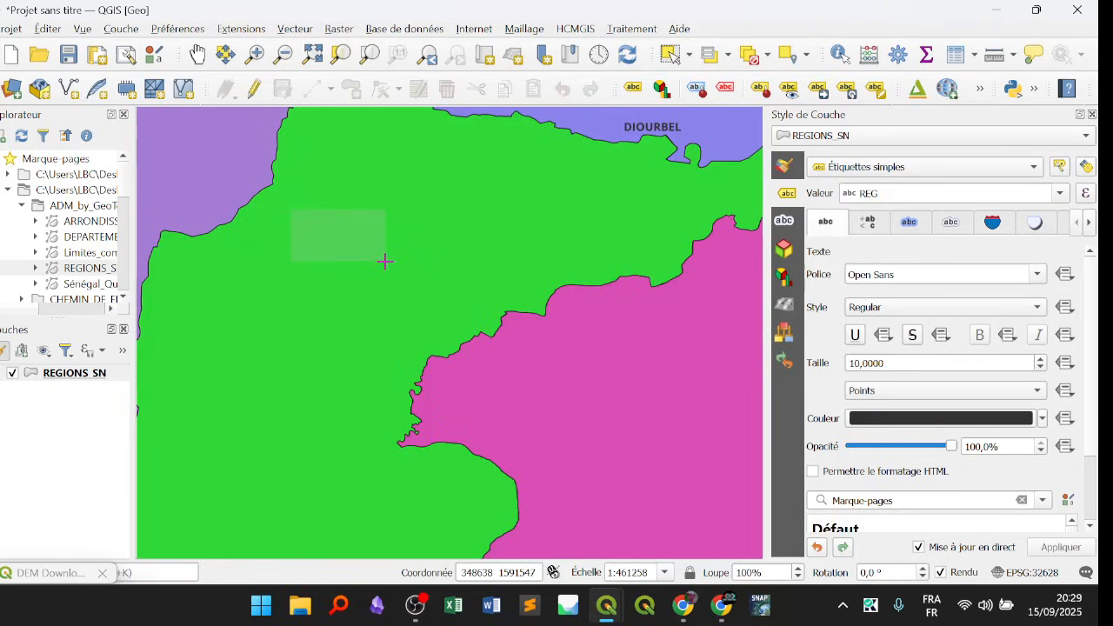
left_click_drag(378, 229, 397, 291)
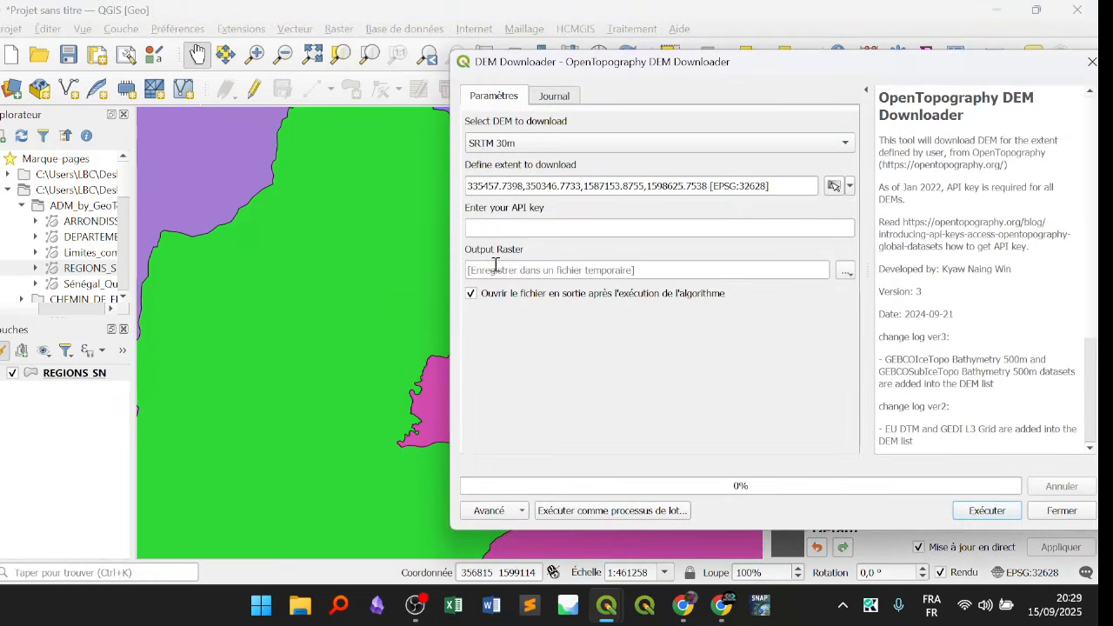
Switch from the empty API key field to the OpenTopography site in the browser and look through its home page for API key access.
left_click(511, 230)
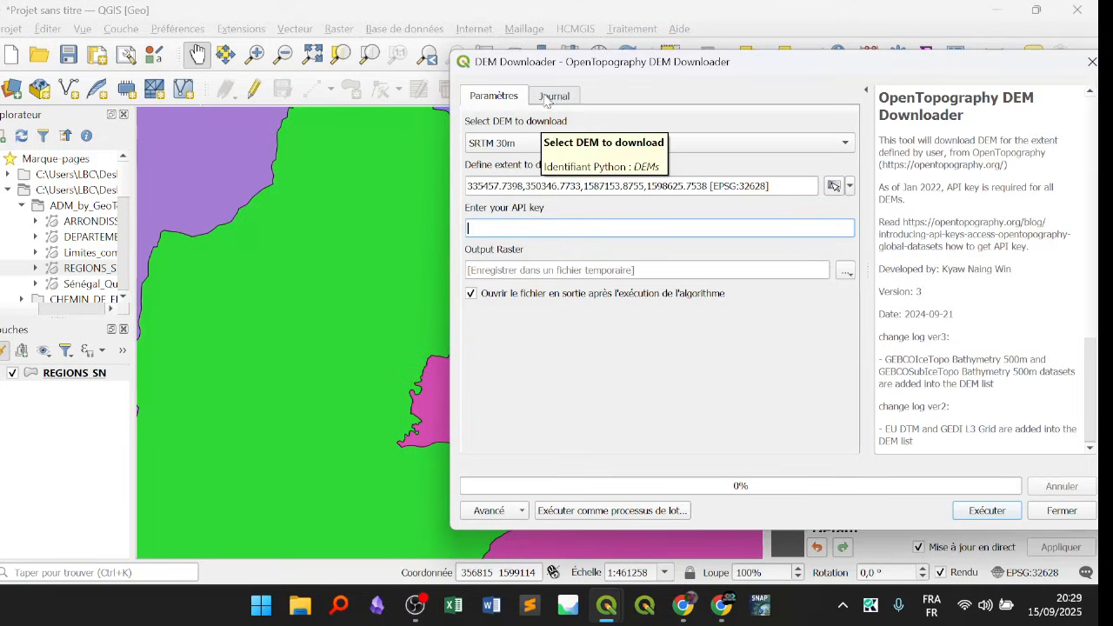
left_click(509, 233)
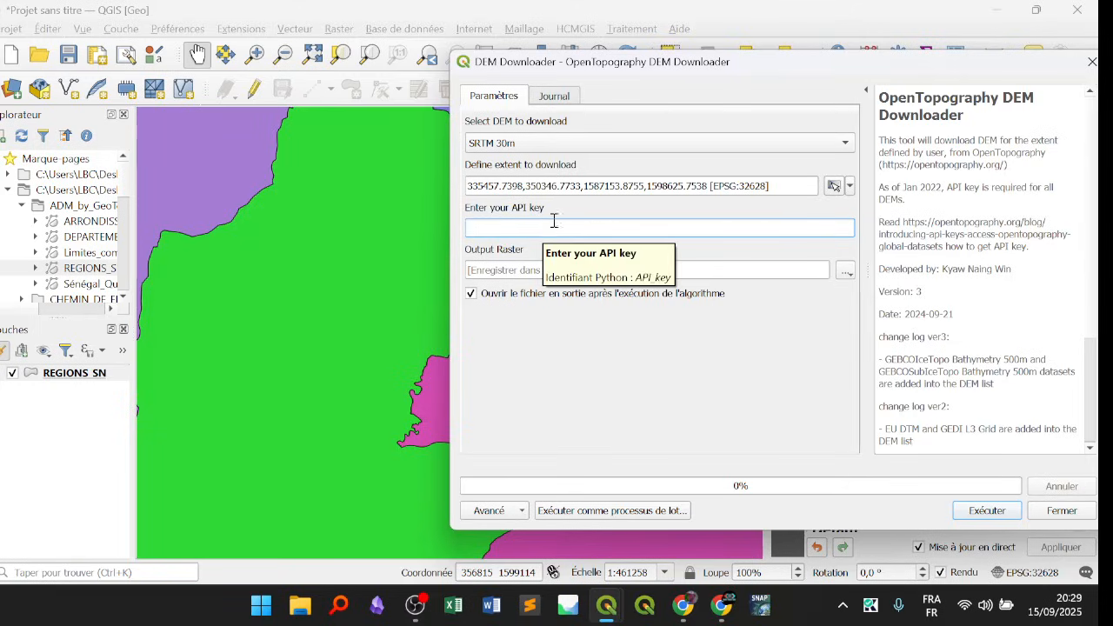
mouse_move(722, 605)
mouse_move(782, 552)
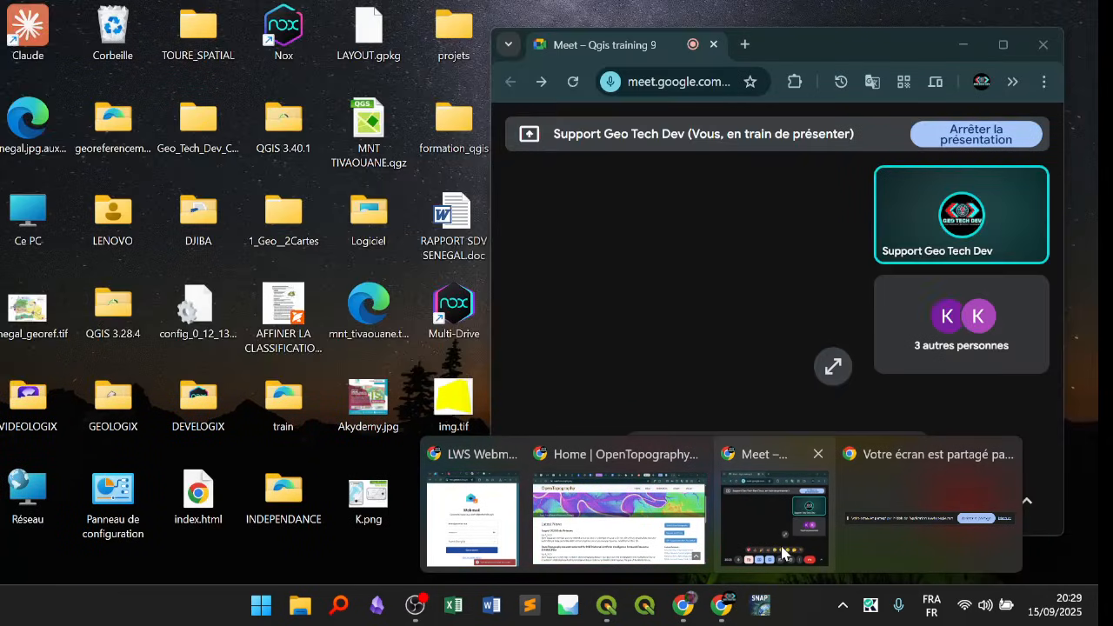
left_click(618, 520)
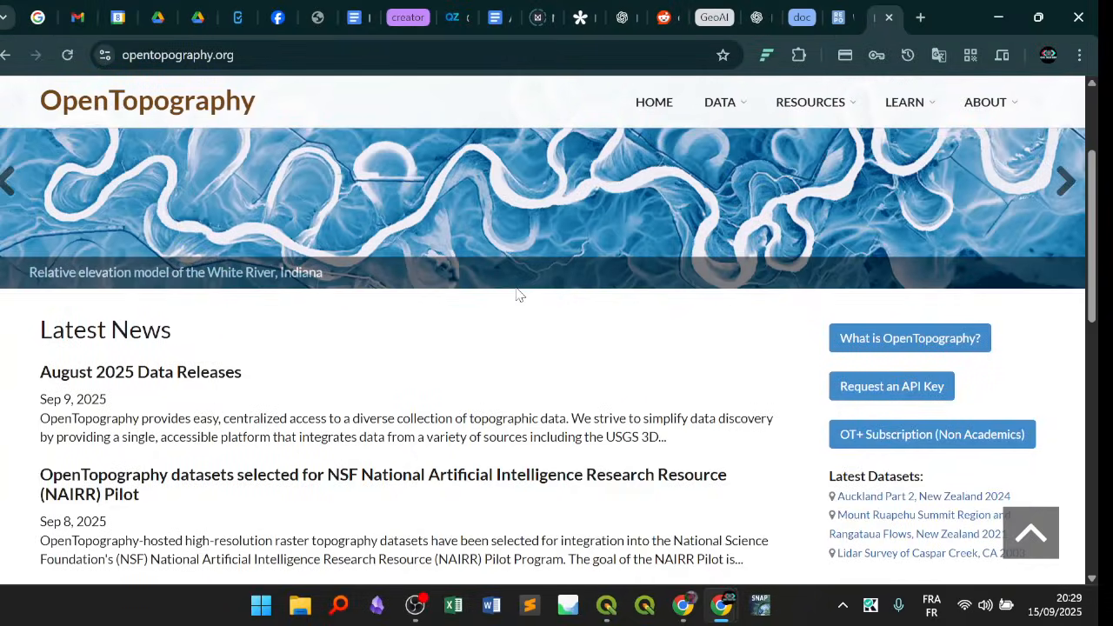
scroll(445, 331, "down", 2)
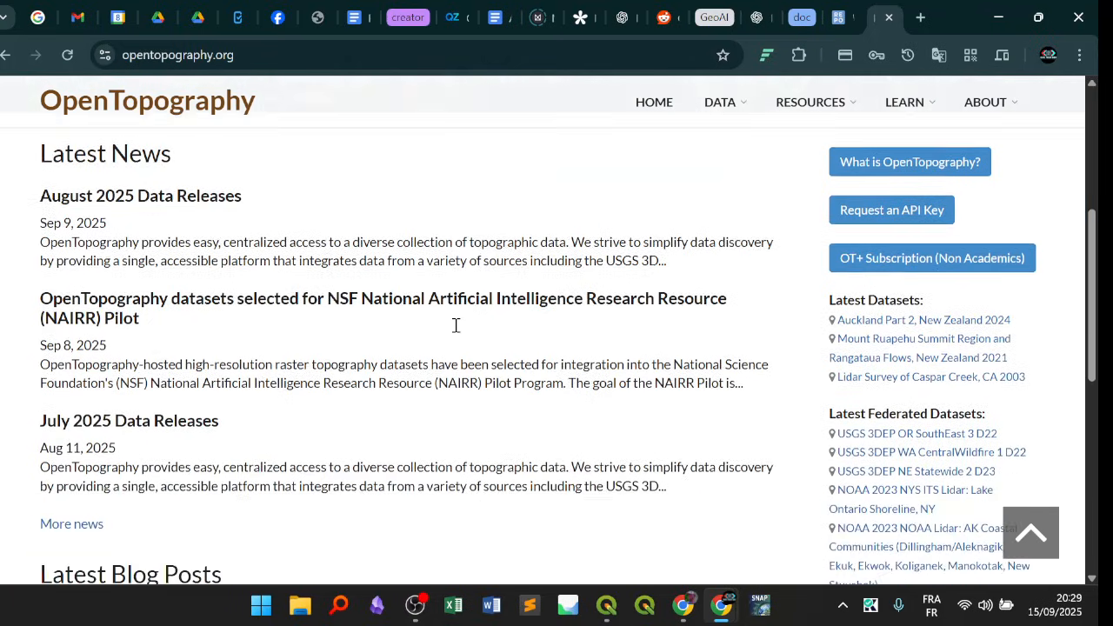
scroll(456, 326, "down", 6)
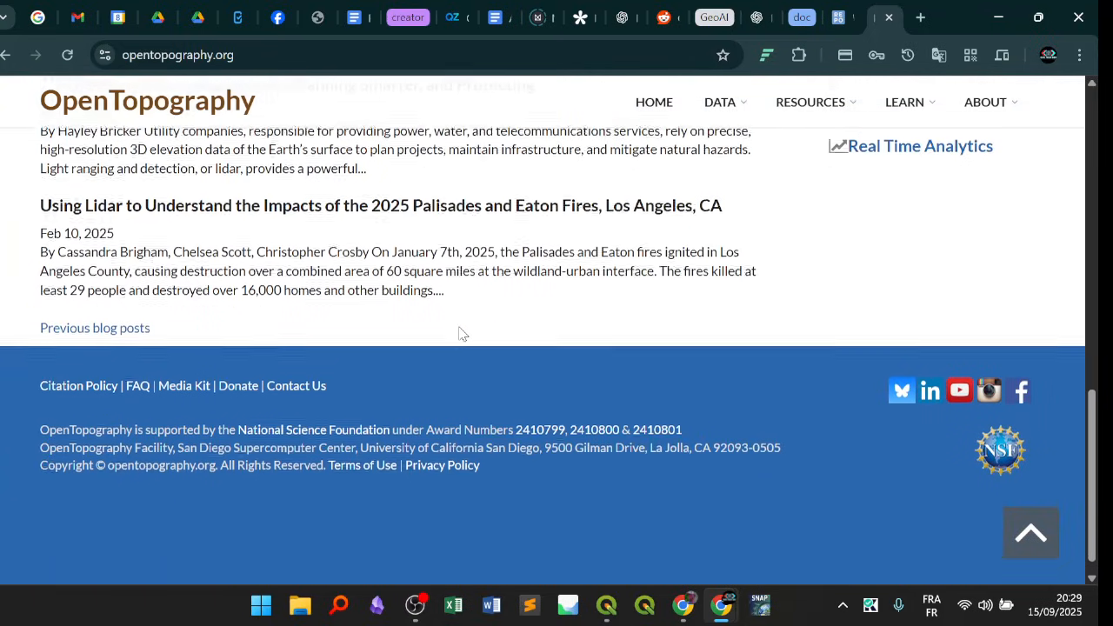
scroll(470, 326, "up", 9)
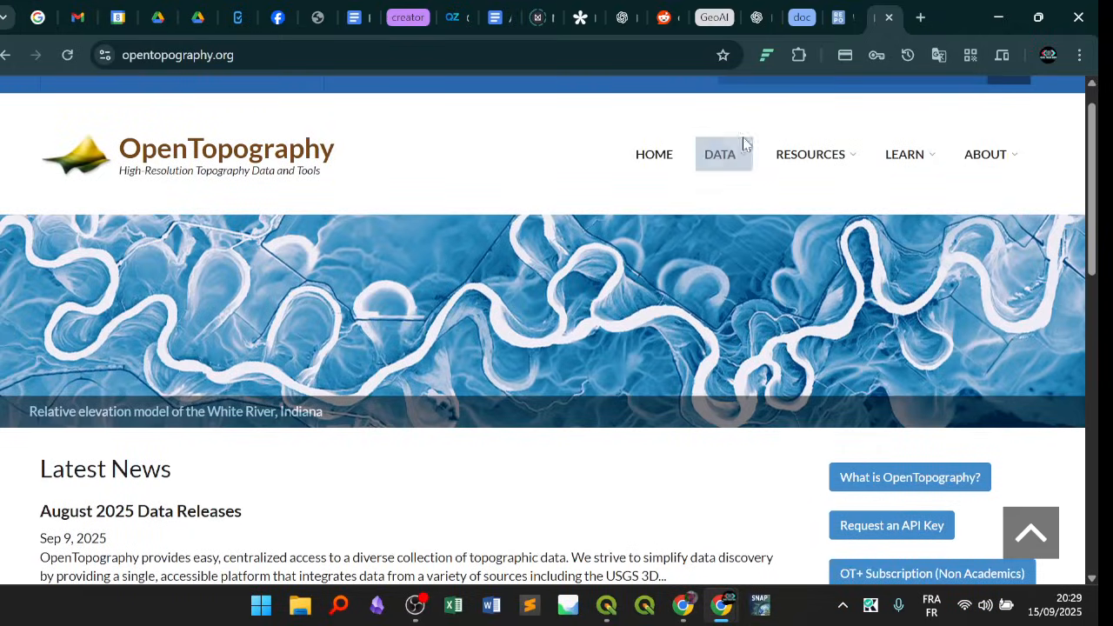
Open the OpenTopography API key request page and try to log in with the account e-mail and password.
scroll(711, 282, "down", 3)
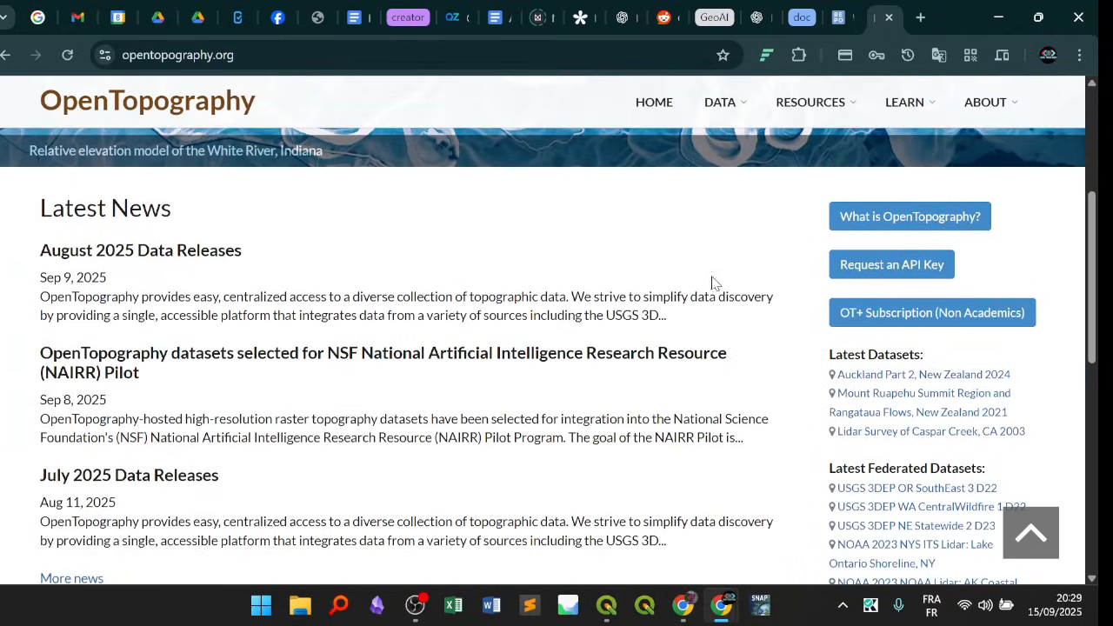
left_click(720, 102)
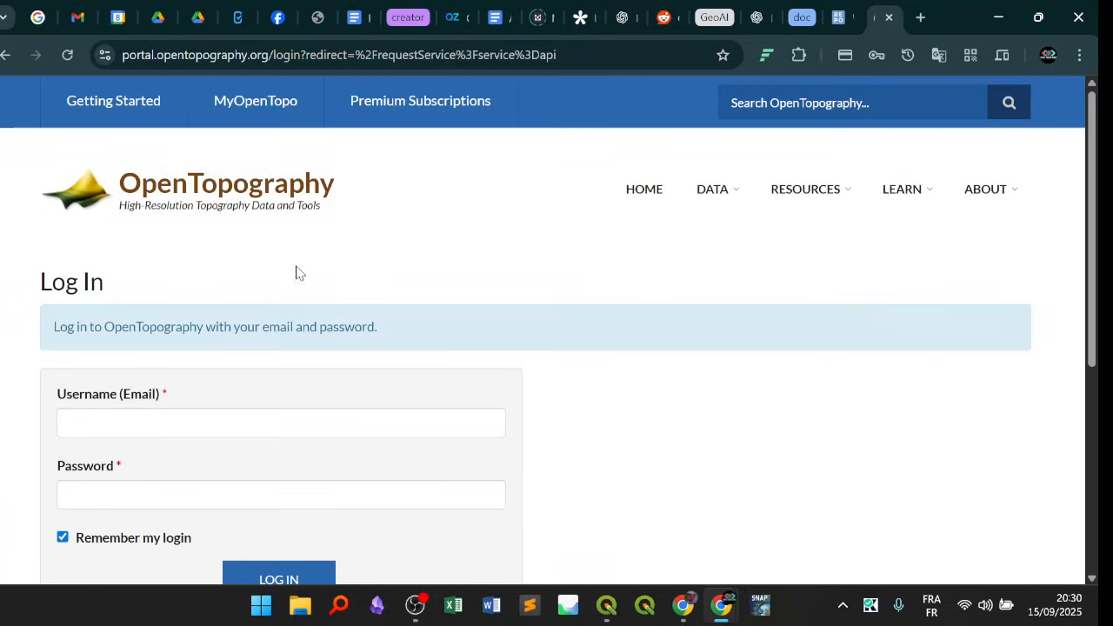
scroll(231, 294, "down", 1)
left_click(219, 347)
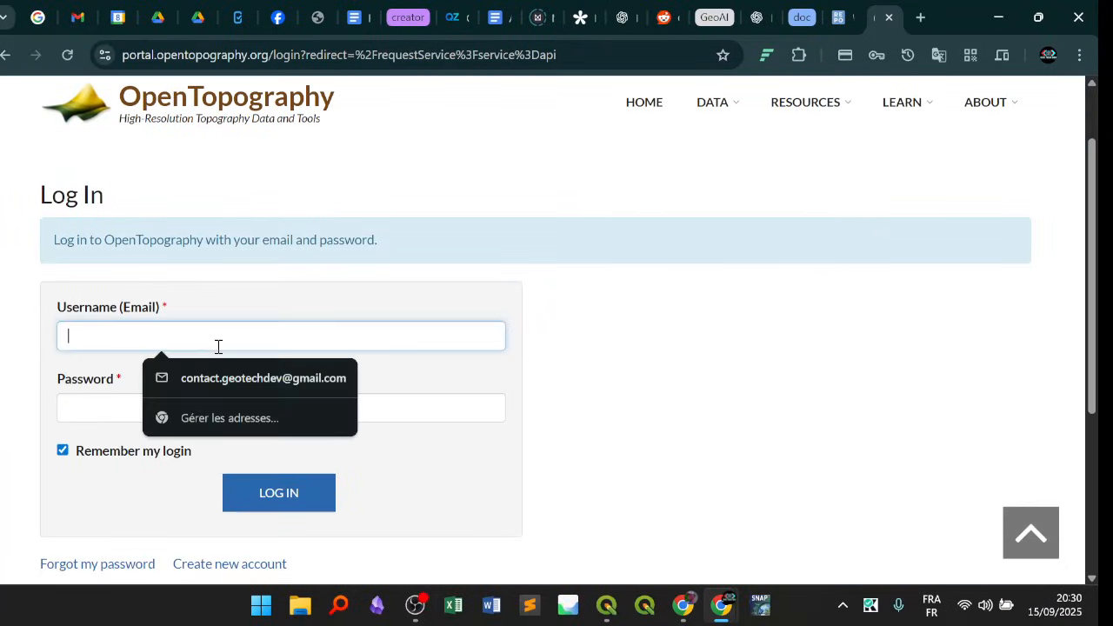
left_click(117, 409)
left_click(220, 332)
left_click(299, 375)
left_click(295, 410)
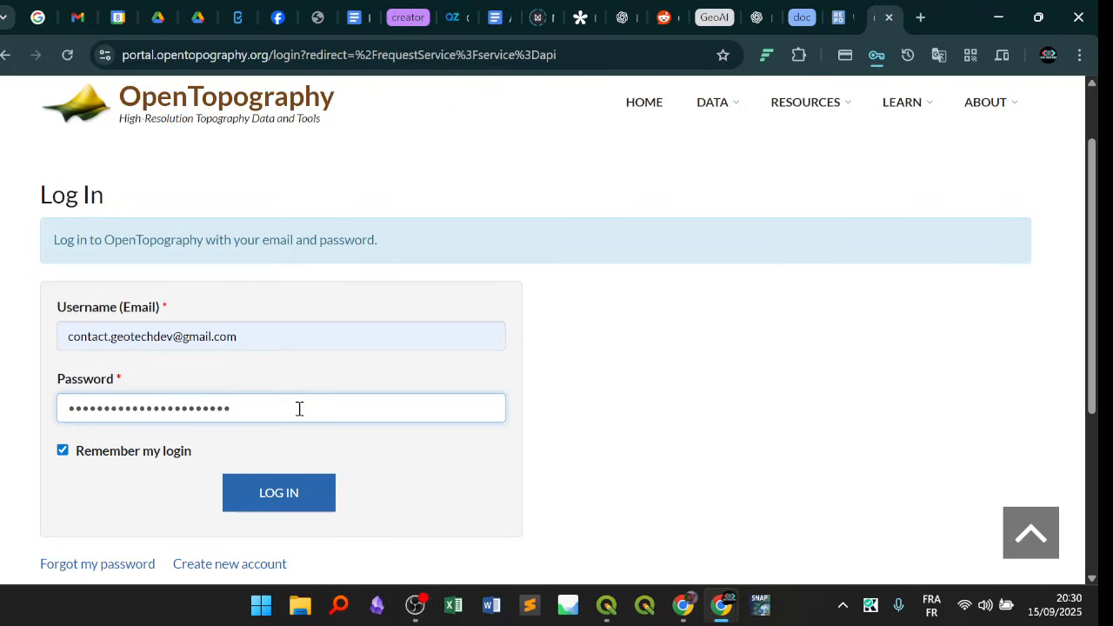
left_click(285, 501)
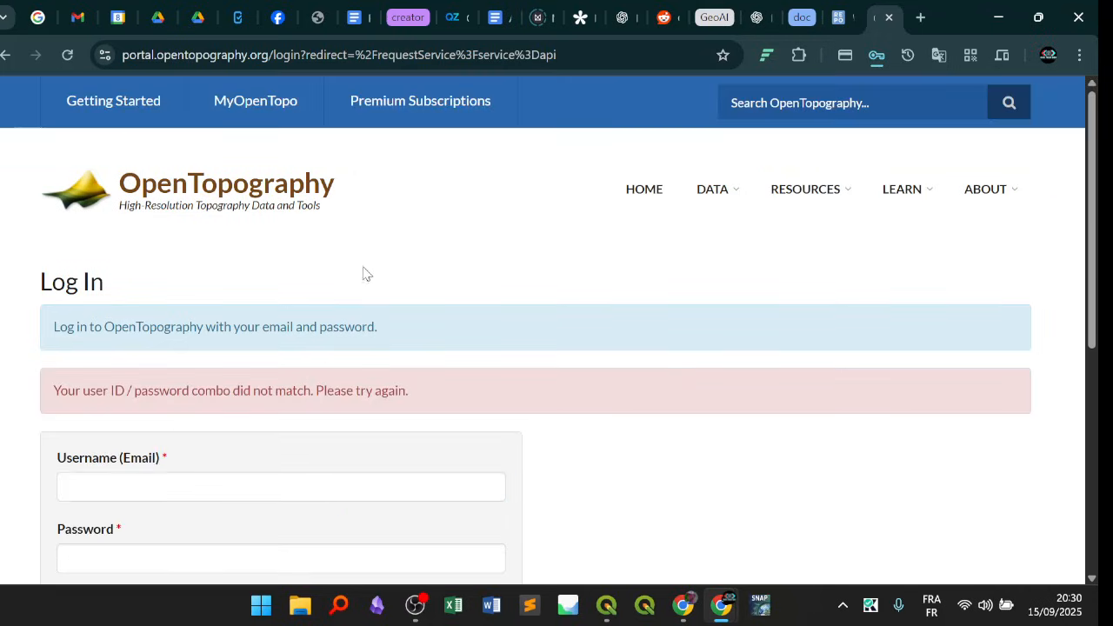
Switch to the second QGIS window, start an empty project and open the OpenTopography DEM Downloader there.
left_click(998, 17)
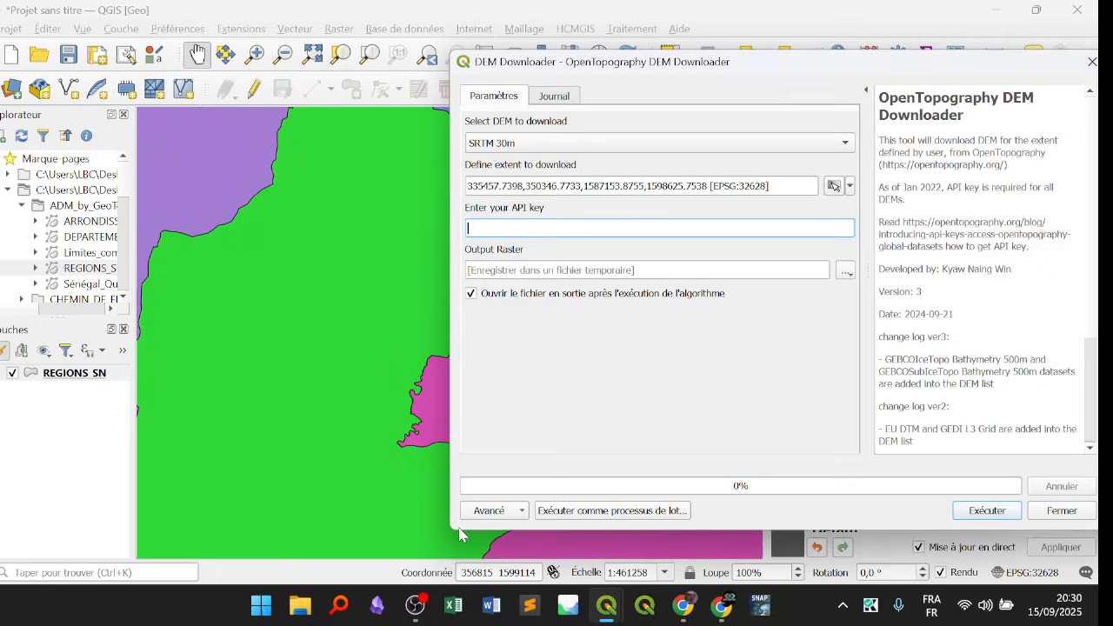
mouse_move(607, 606)
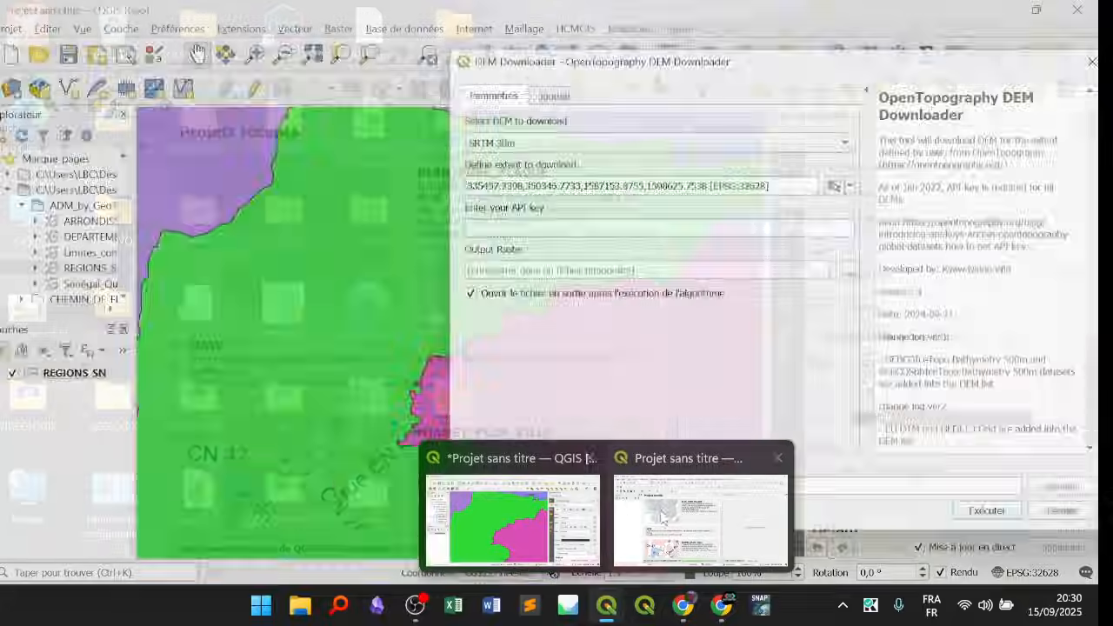
left_click(617, 476)
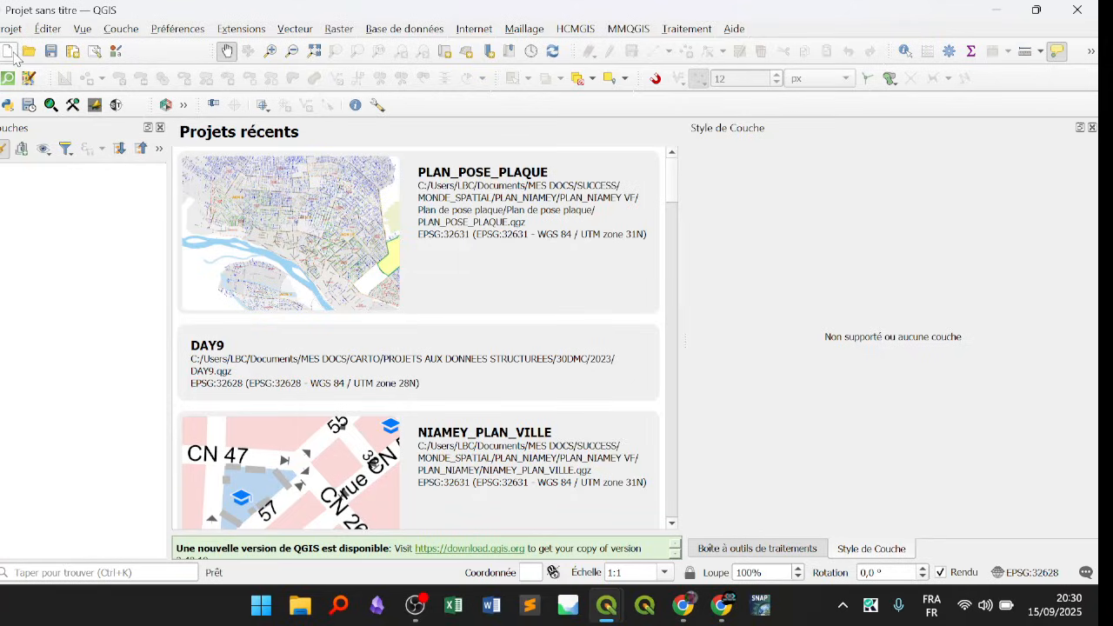
left_click(6, 50)
left_click(95, 105)
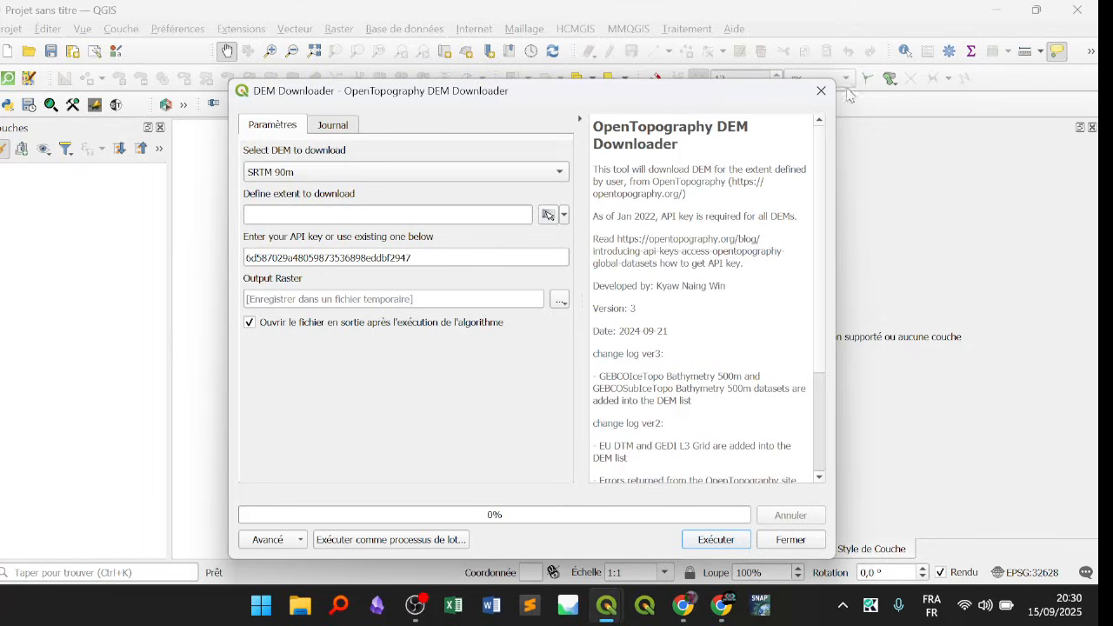
left_click(821, 91)
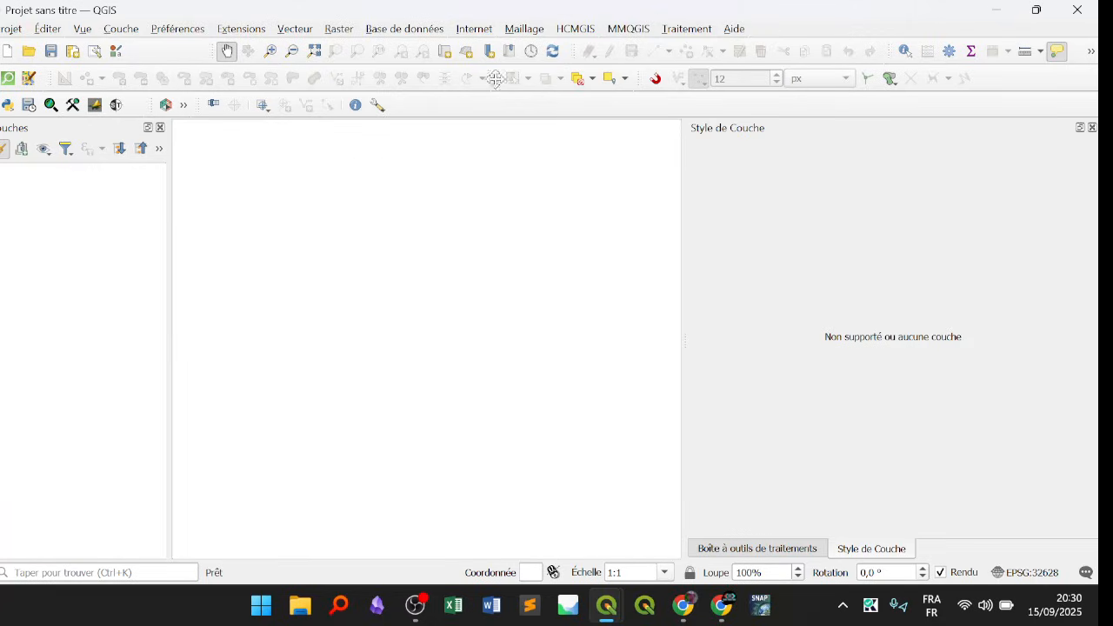
left_click(98, 106)
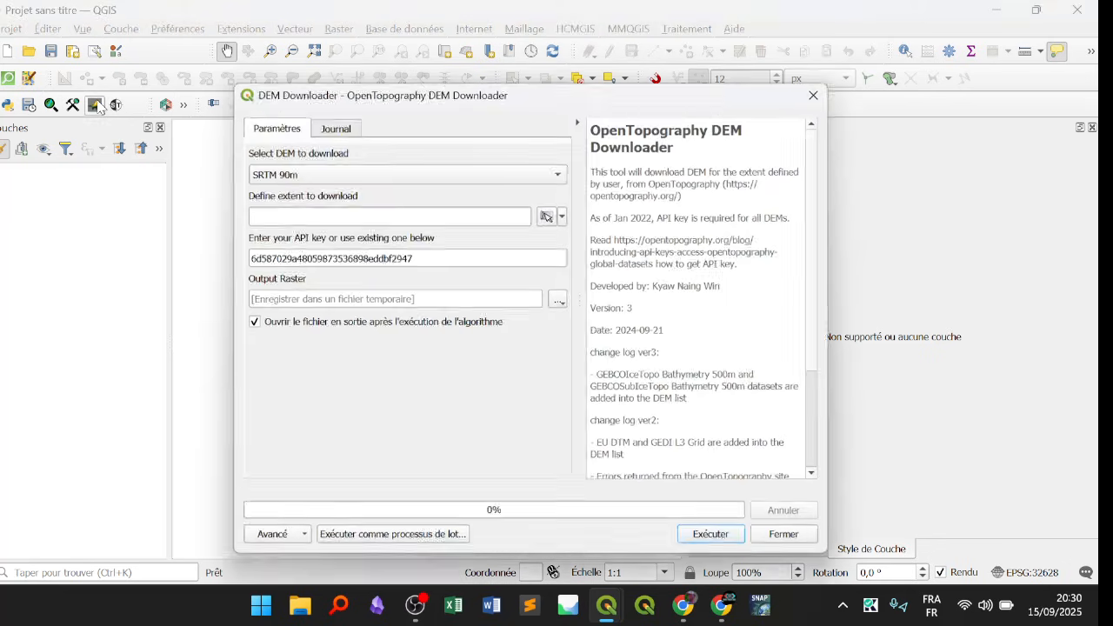
Copy the existing API key from the DEM Downloader, close it and return to the project with the Senegal regions.
left_click_drag(432, 256, 216, 259)
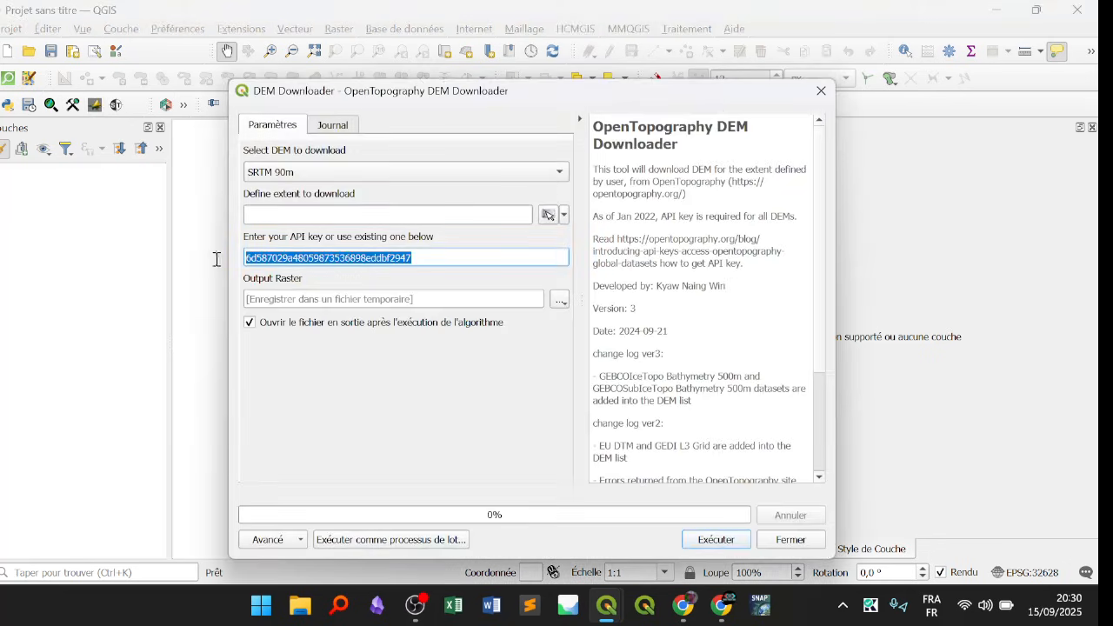
right_click(362, 260)
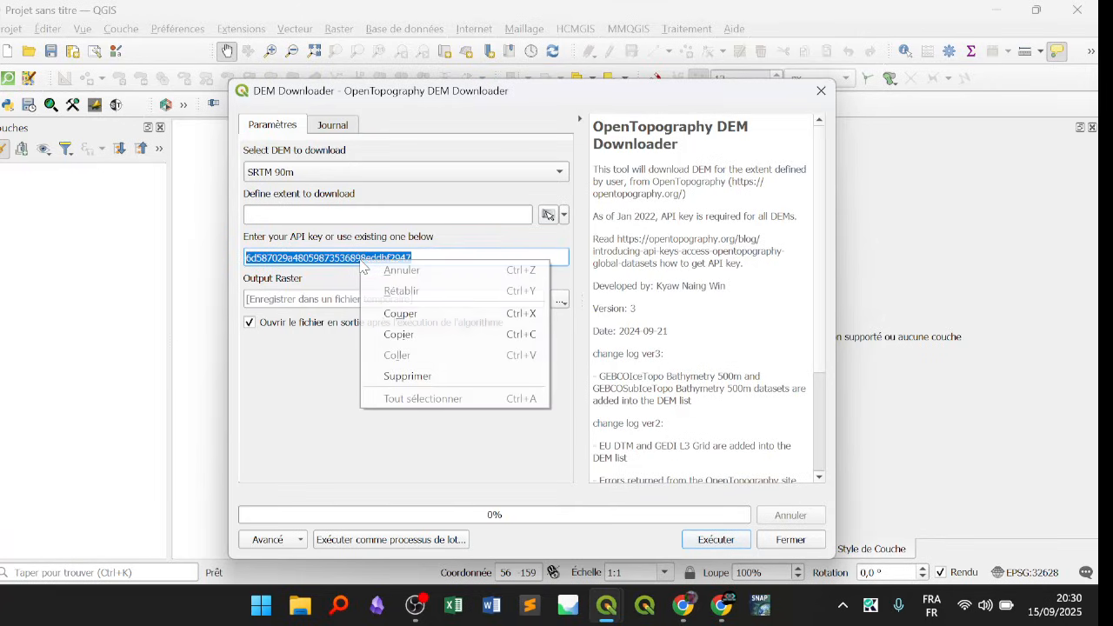
left_click(398, 333)
left_click(821, 91)
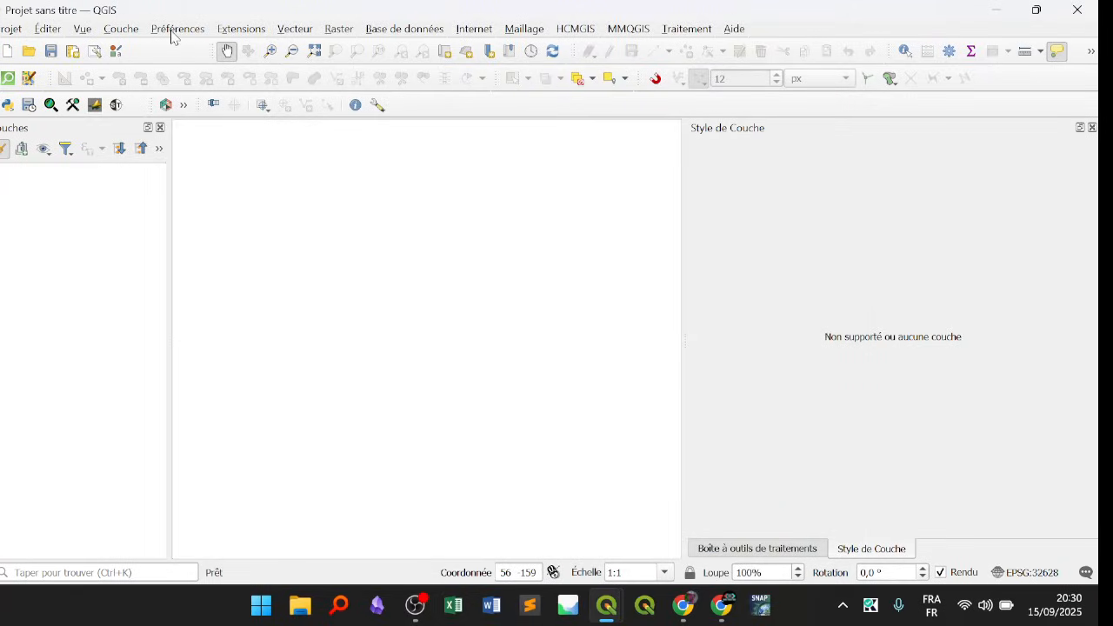
left_click(992, 11)
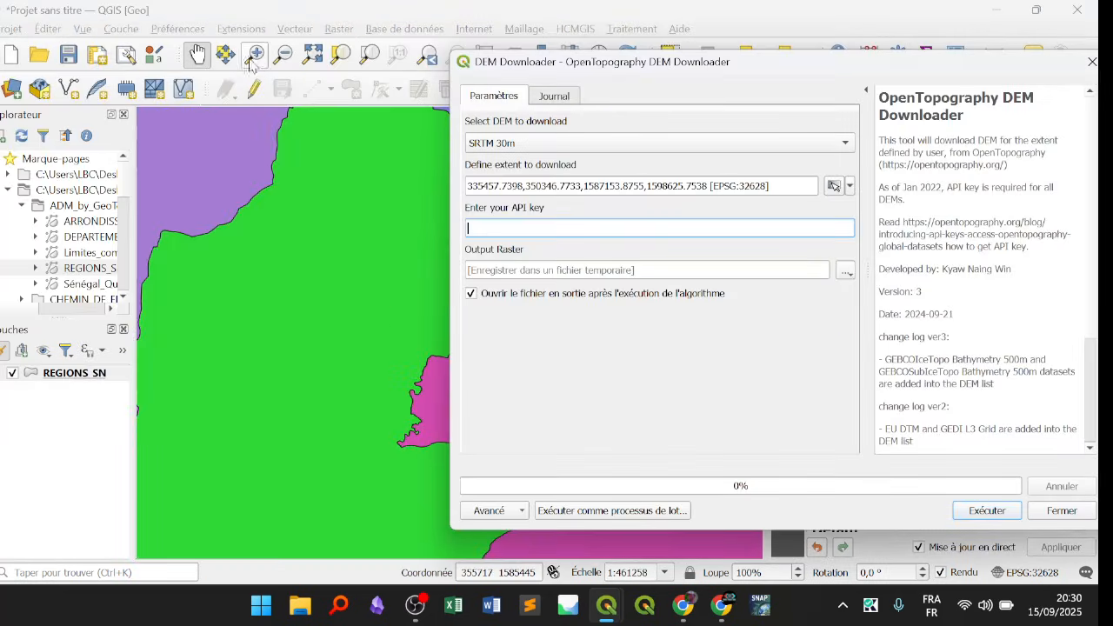
Paste the API key into the DEM Downloader, run the SRTM 30m download to a temporary file and close the tool.
right_click(495, 229)
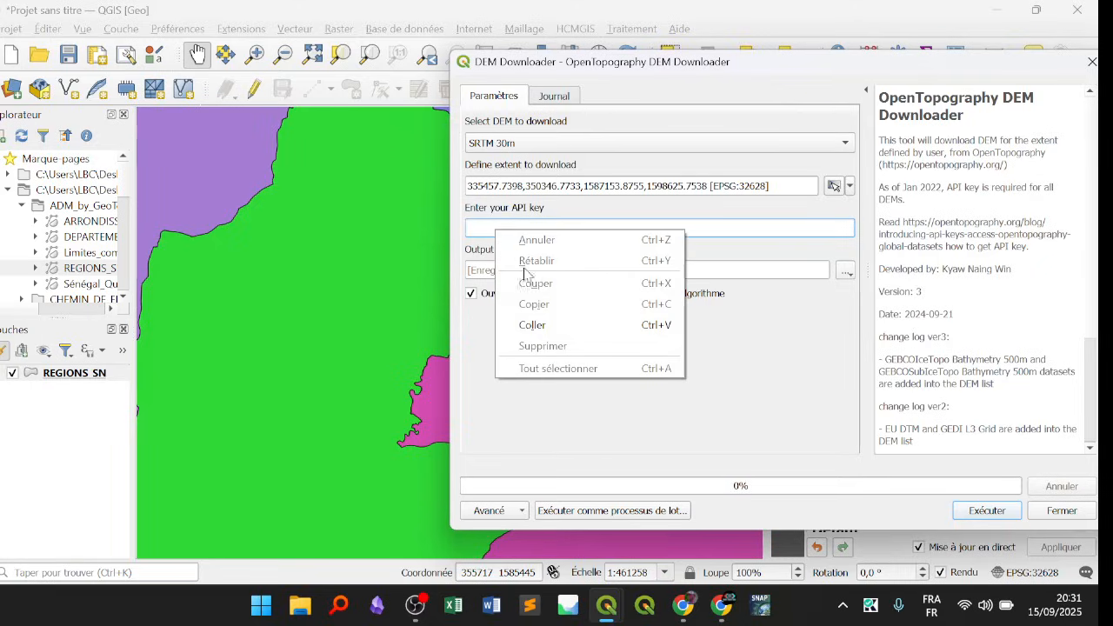
left_click(530, 323)
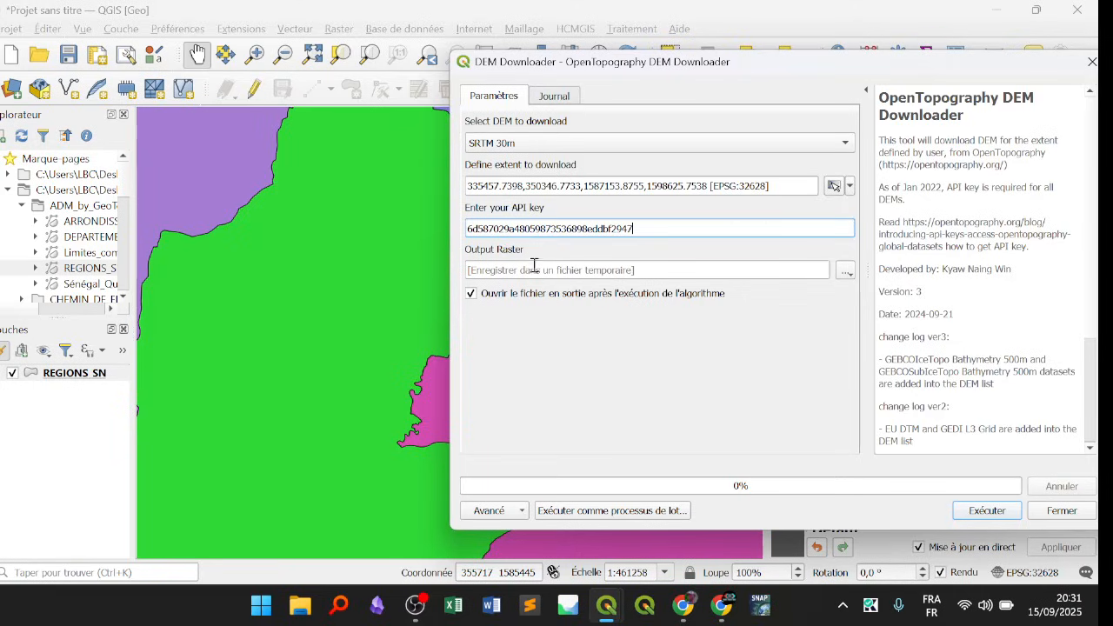
left_click(986, 510)
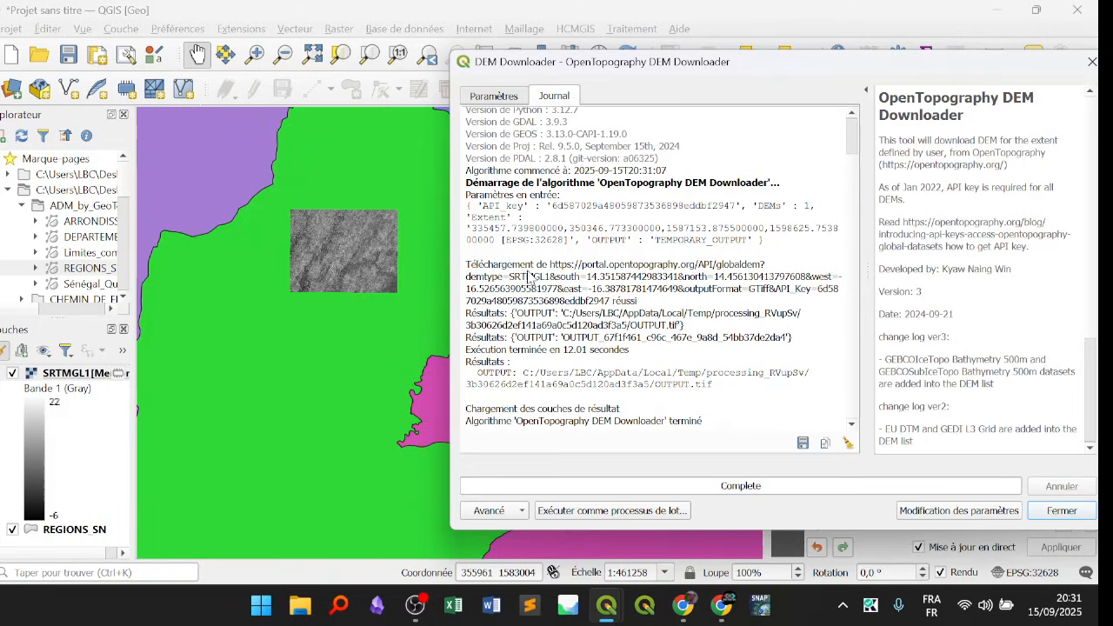
scroll(657, 372, "up", 1)
left_click(1056, 513)
Examine the downloaded elevation raster up close and its location within the Fatick region and Senegal as a whole.
scroll(339, 215, "up", 2)
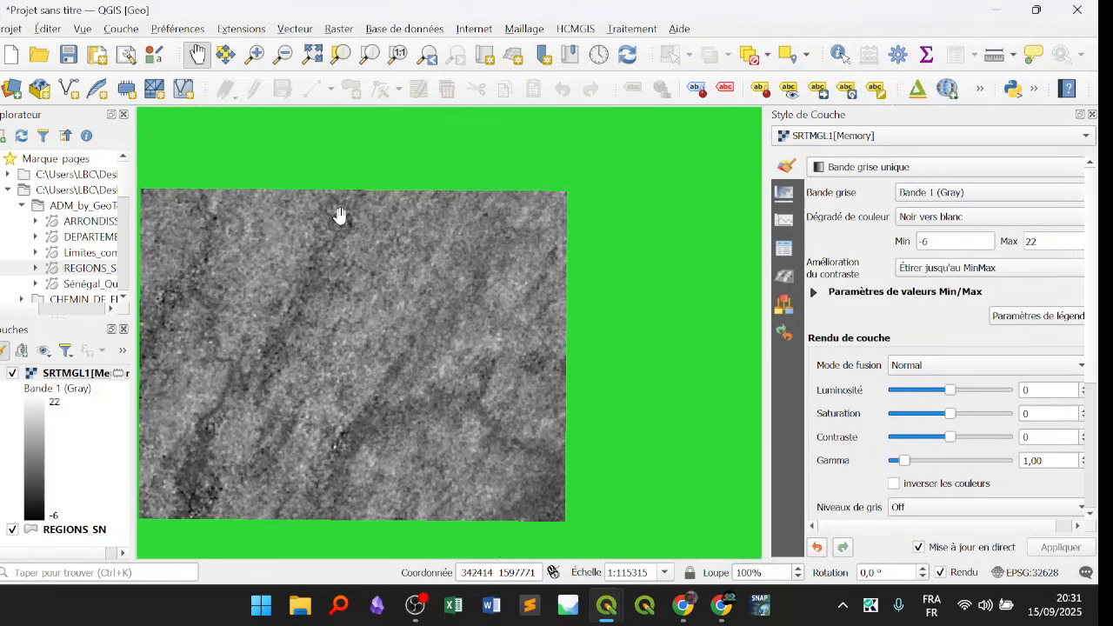
left_click_drag(352, 270, 460, 251)
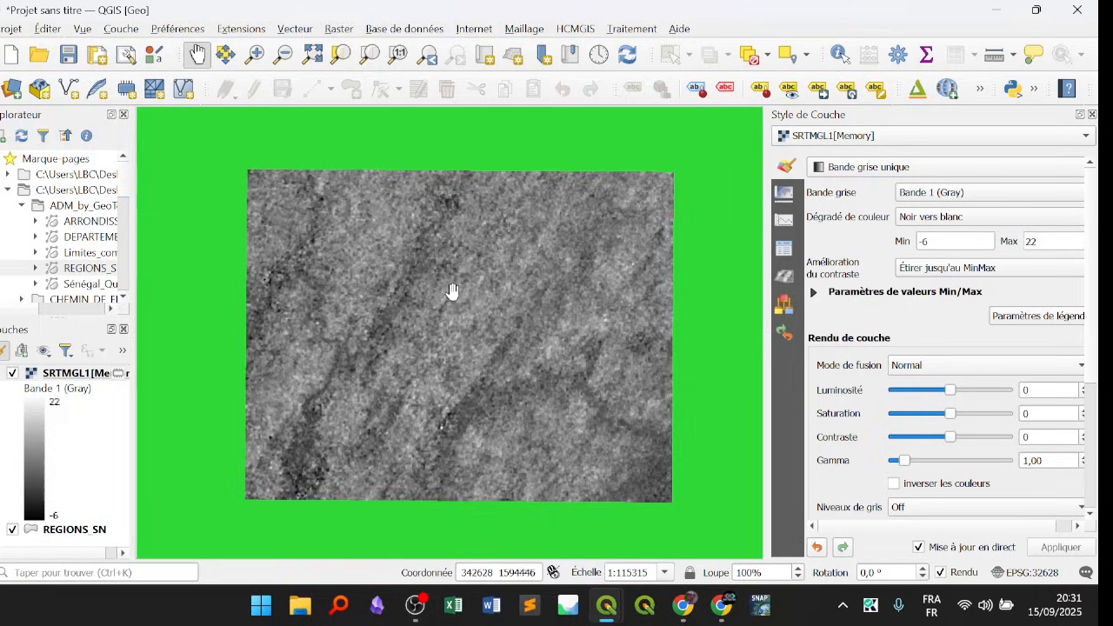
scroll(452, 291, "down", 1)
scroll(334, 241, "down", 4)
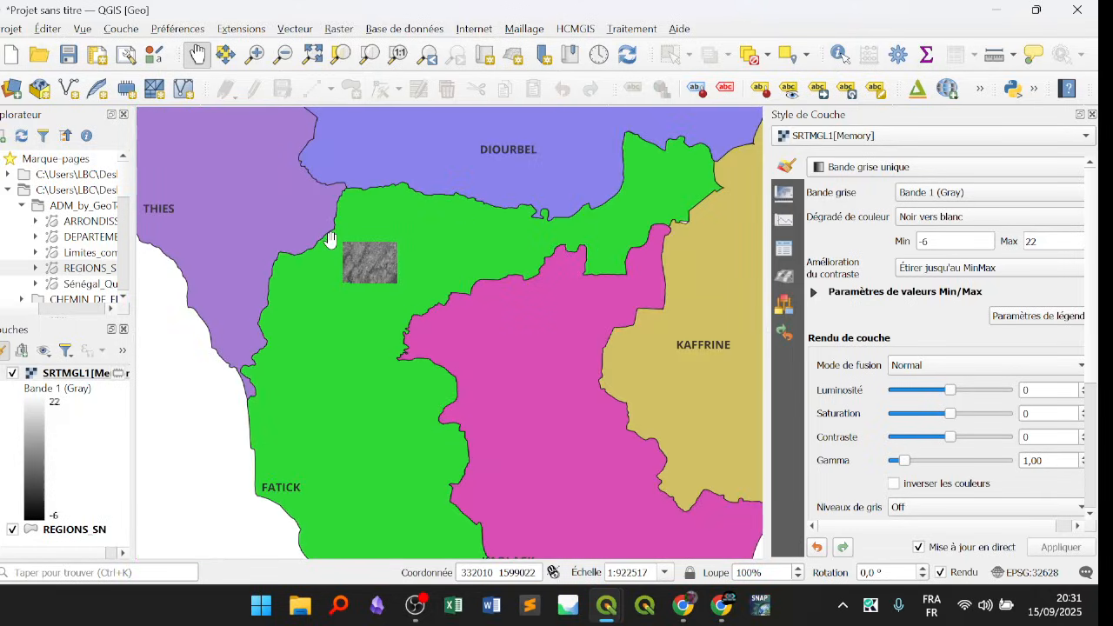
left_click_drag(441, 188, 297, 282)
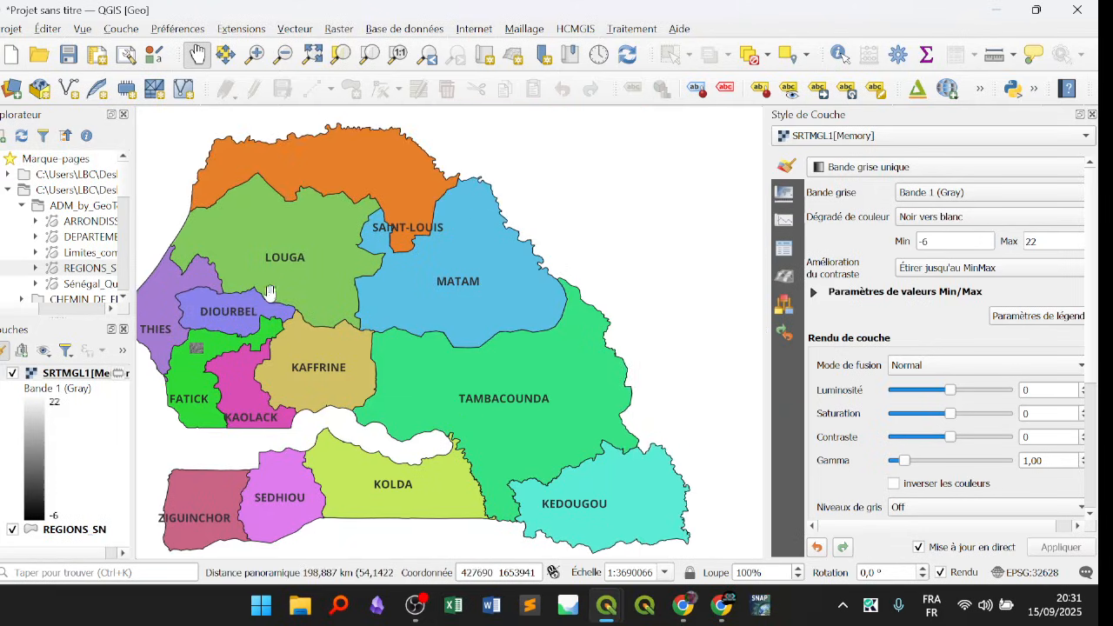
scroll(487, 254, "down", 2)
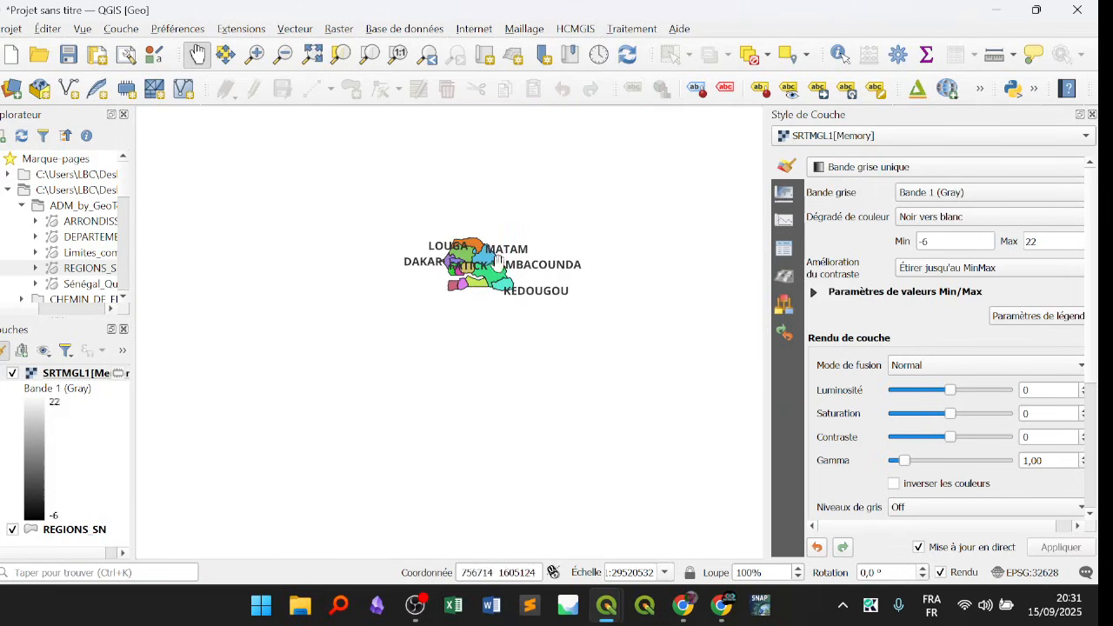
scroll(496, 265, "up", 2)
left_click_drag(290, 228, 376, 310)
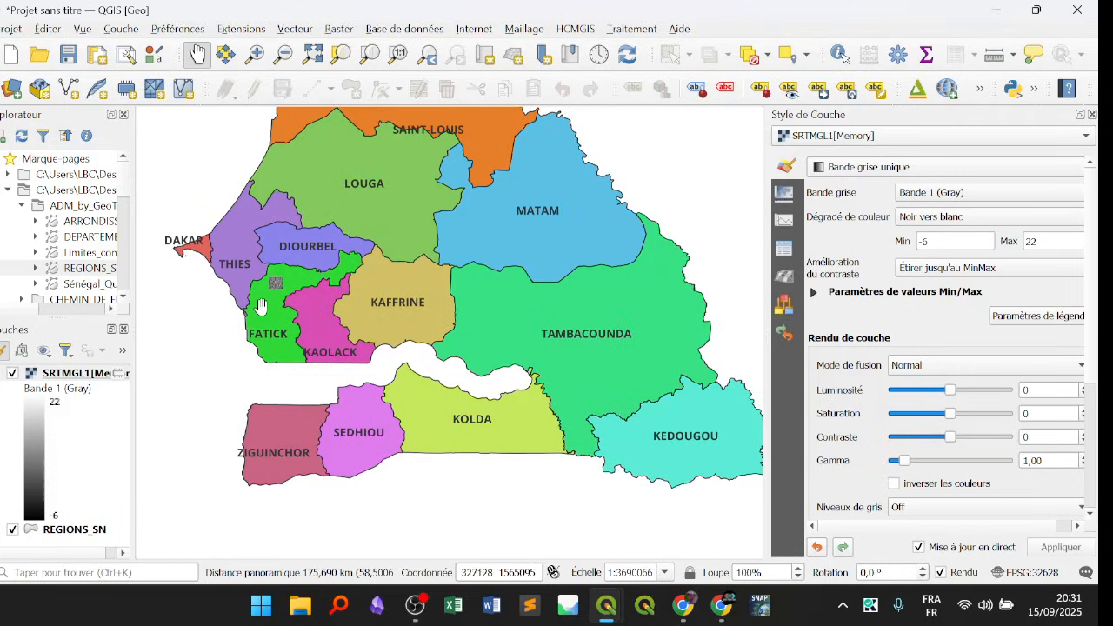
scroll(285, 274, "up", 2)
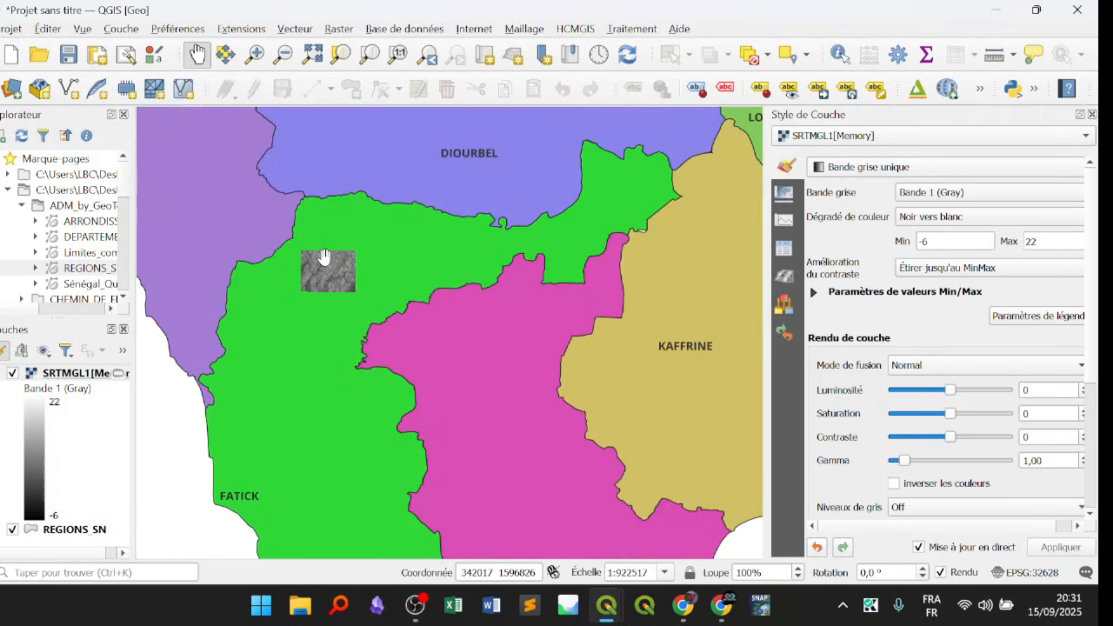
scroll(320, 249, "up", 1)
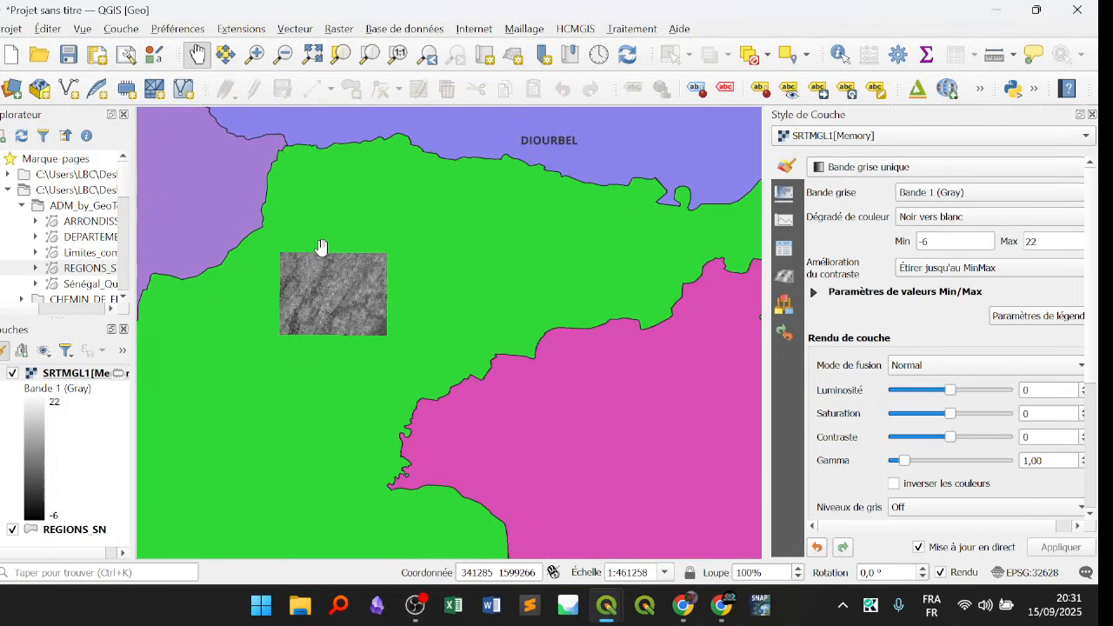
Widen the layer list, collapse the SRTMGL1 layer's legend and remove that layer from the project.
left_click(91, 378)
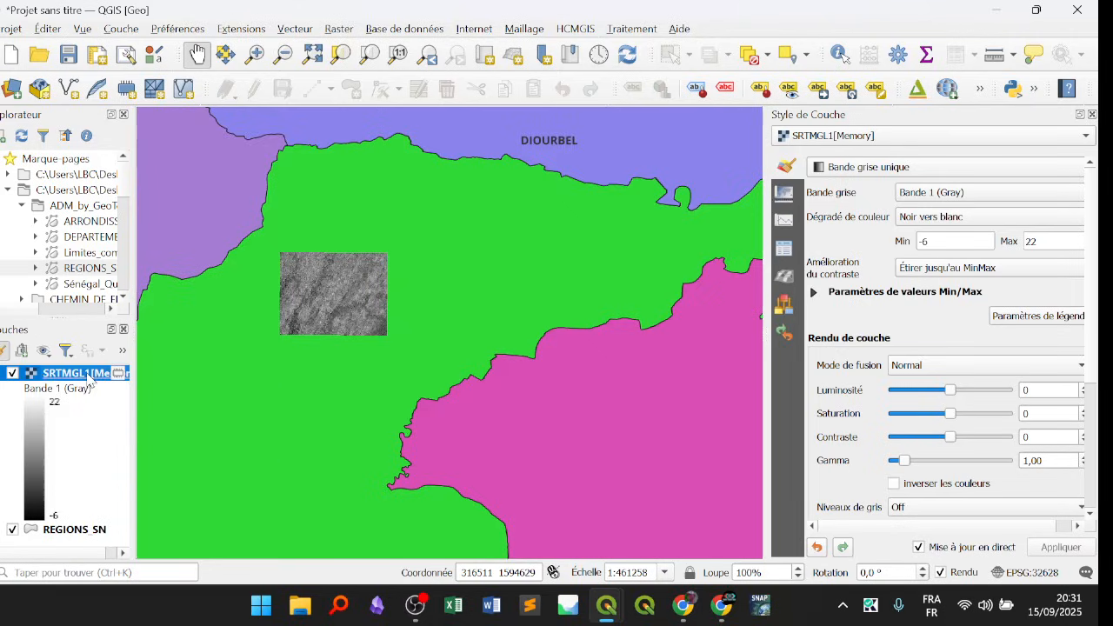
left_click_drag(135, 348, 211, 348)
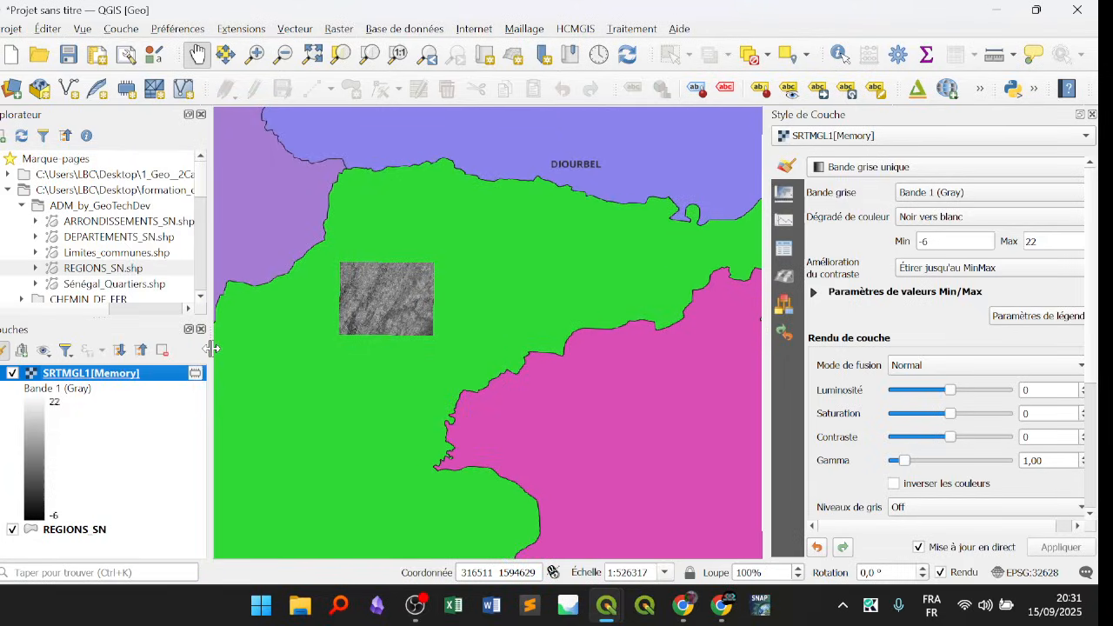
left_click(1, 374)
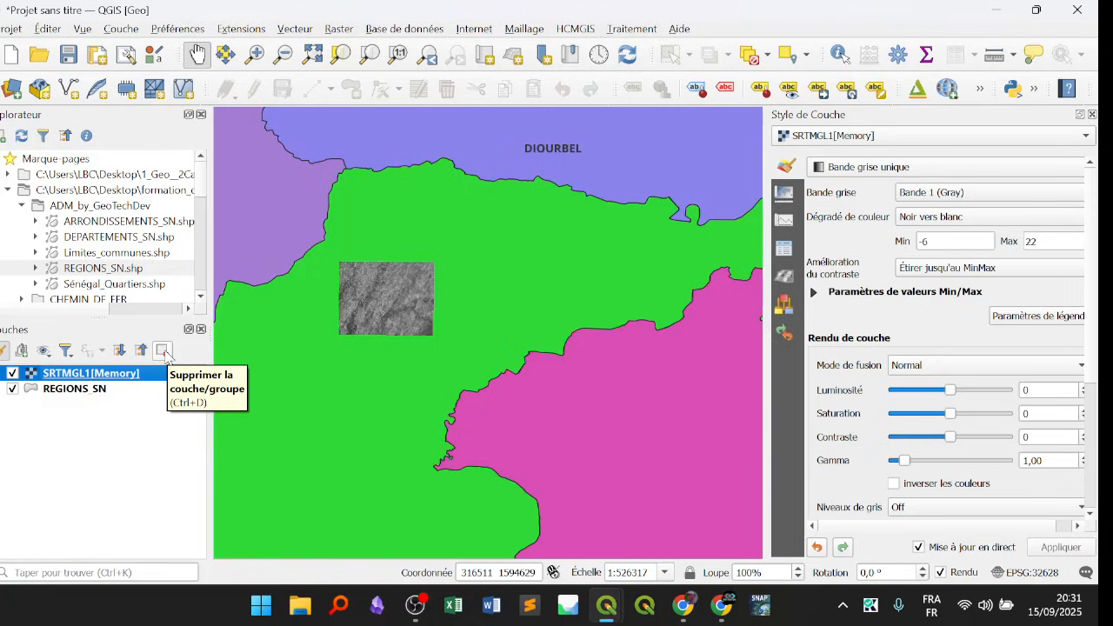
left_click(163, 352)
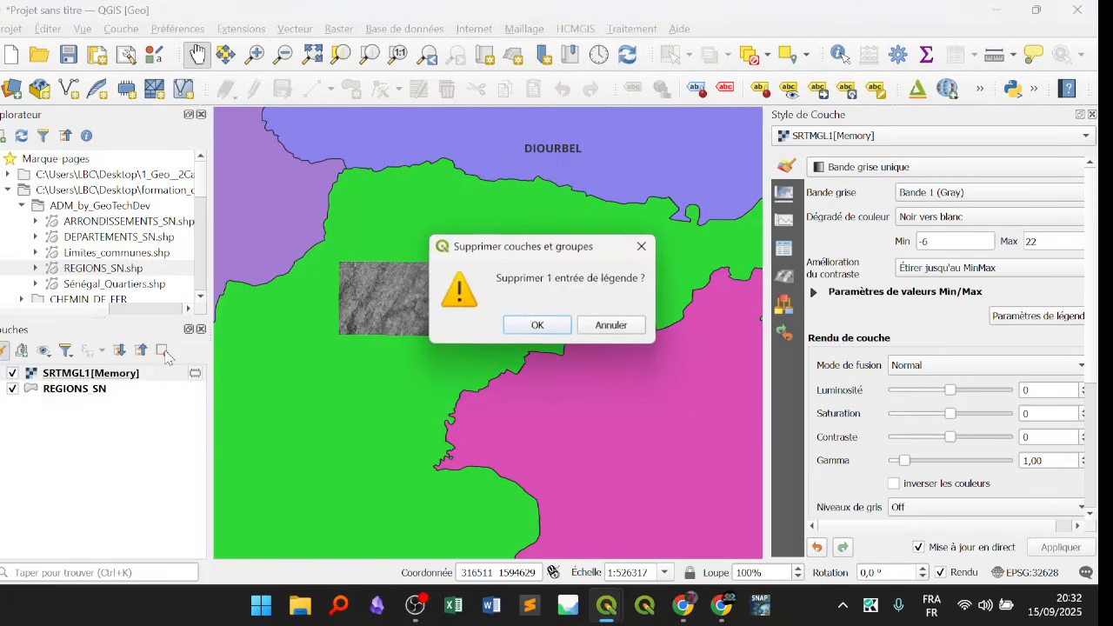
left_click(537, 327)
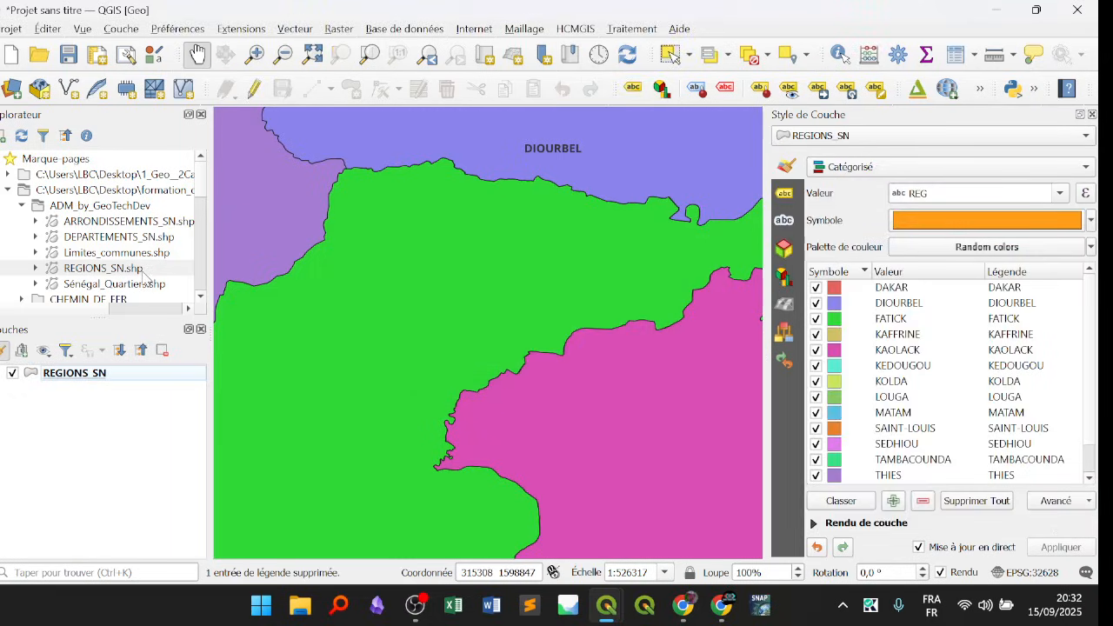
Frame all the regions of Senegal on the map canvas.
scroll(458, 225, "down", 2)
scroll(425, 279, "down", 2)
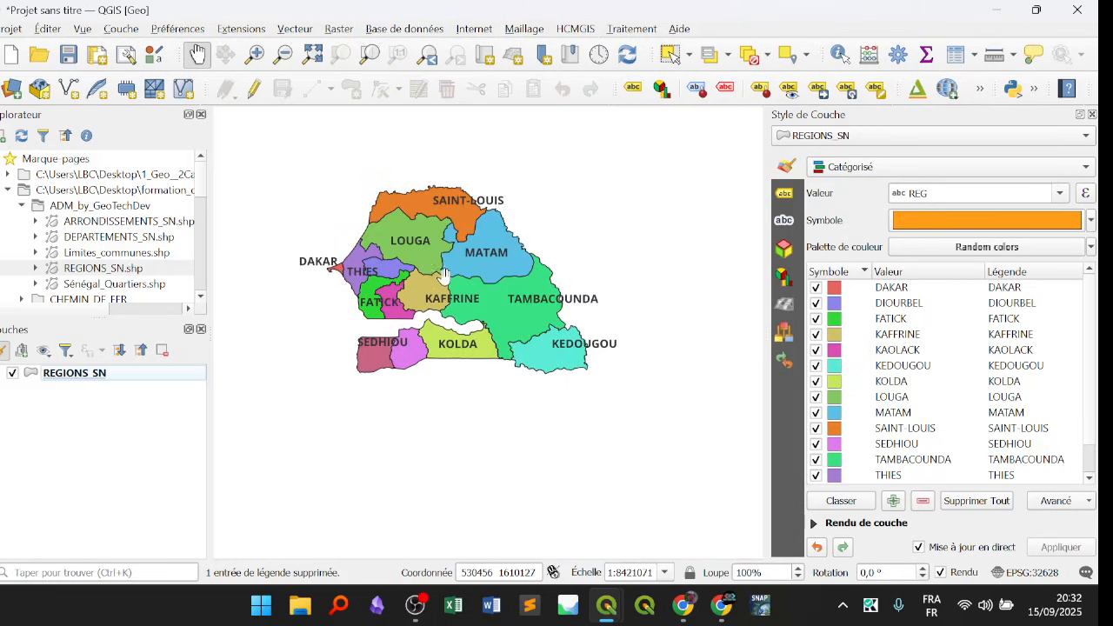
scroll(427, 277, "up", 2)
scroll(418, 281, "down", 1)
left_click_drag(410, 279, 441, 322)
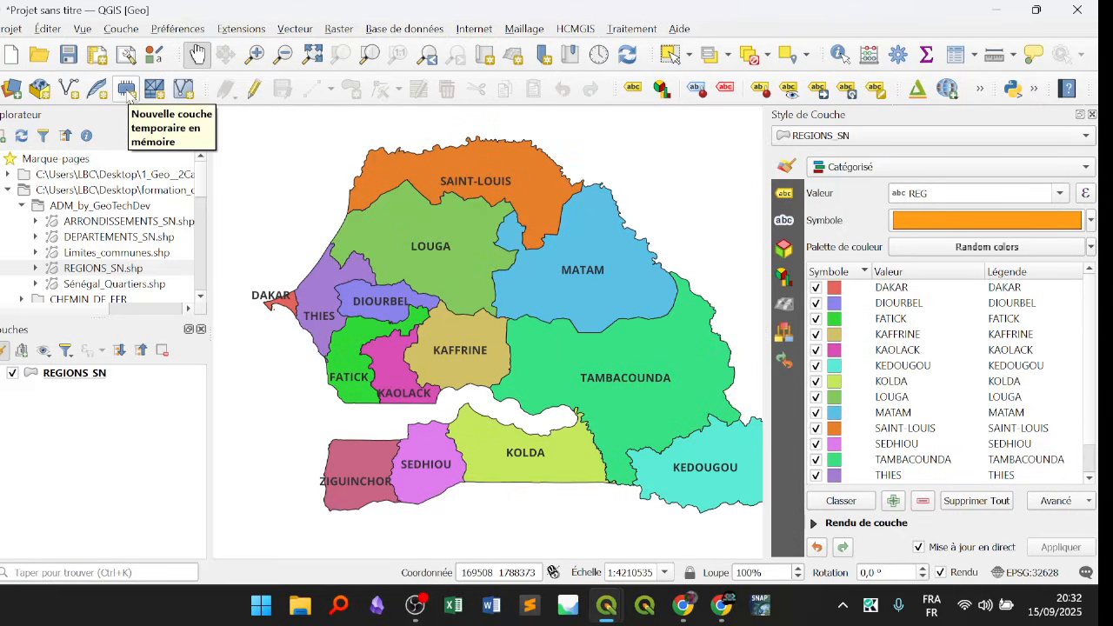
left_click_drag(658, 409, 623, 405)
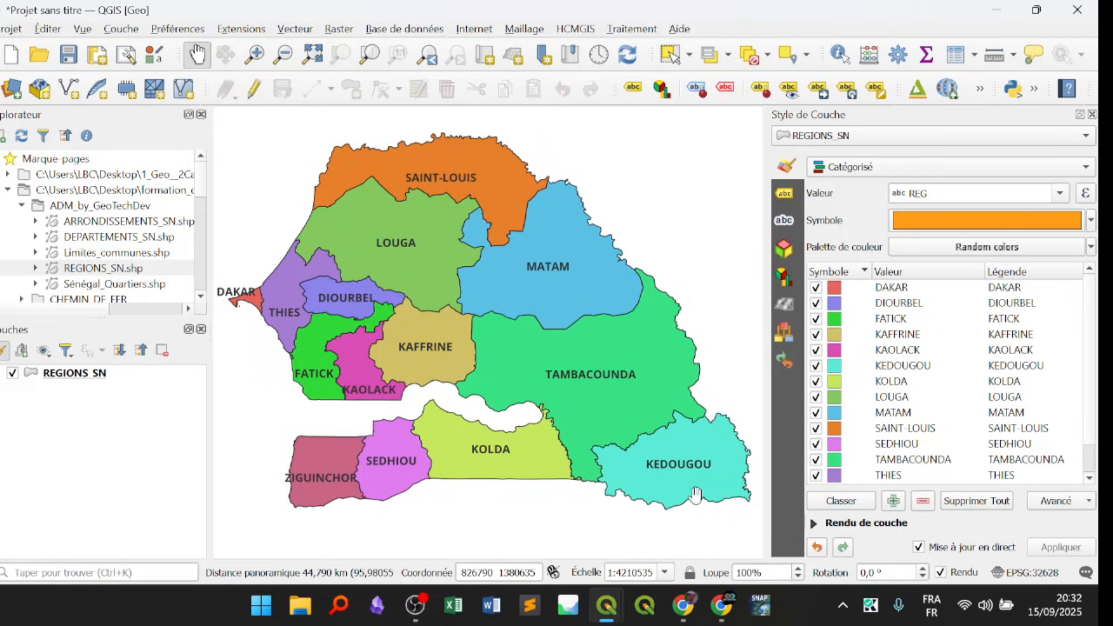
mouse_move(723, 612)
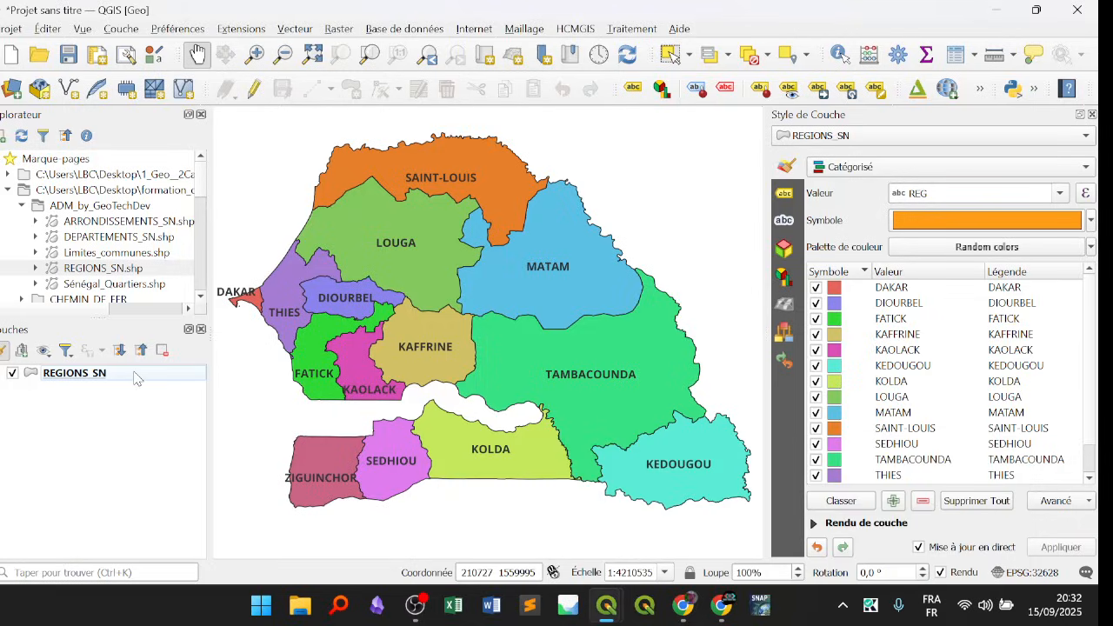
Start a new empty project and discard the changes to the current one.
left_click(135, 376)
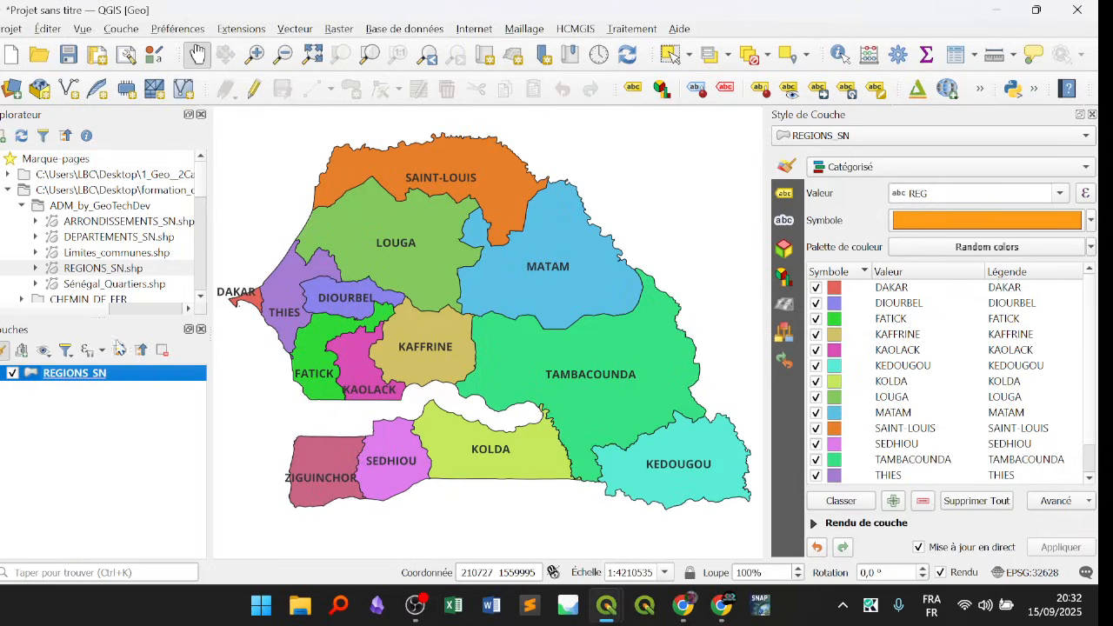
left_click(22, 207)
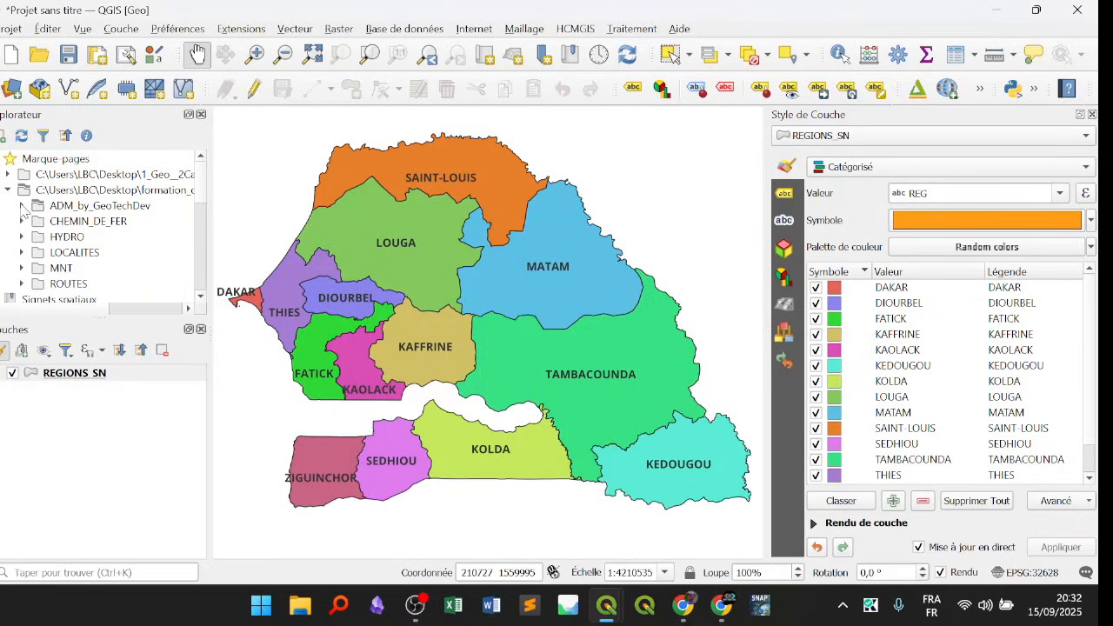
left_click(114, 374)
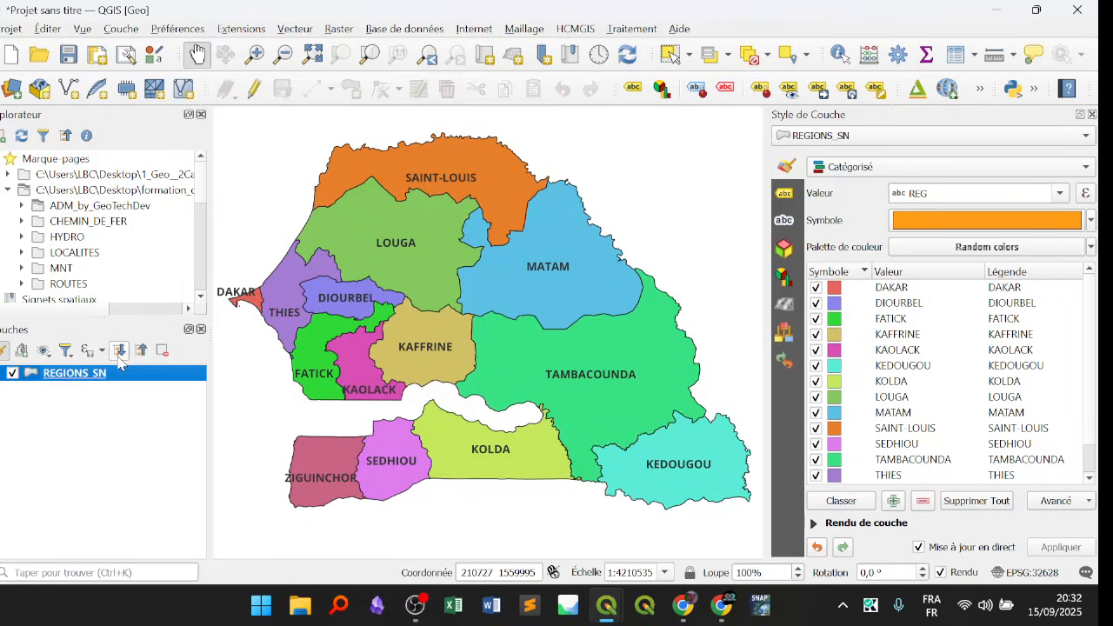
left_click(7, 29)
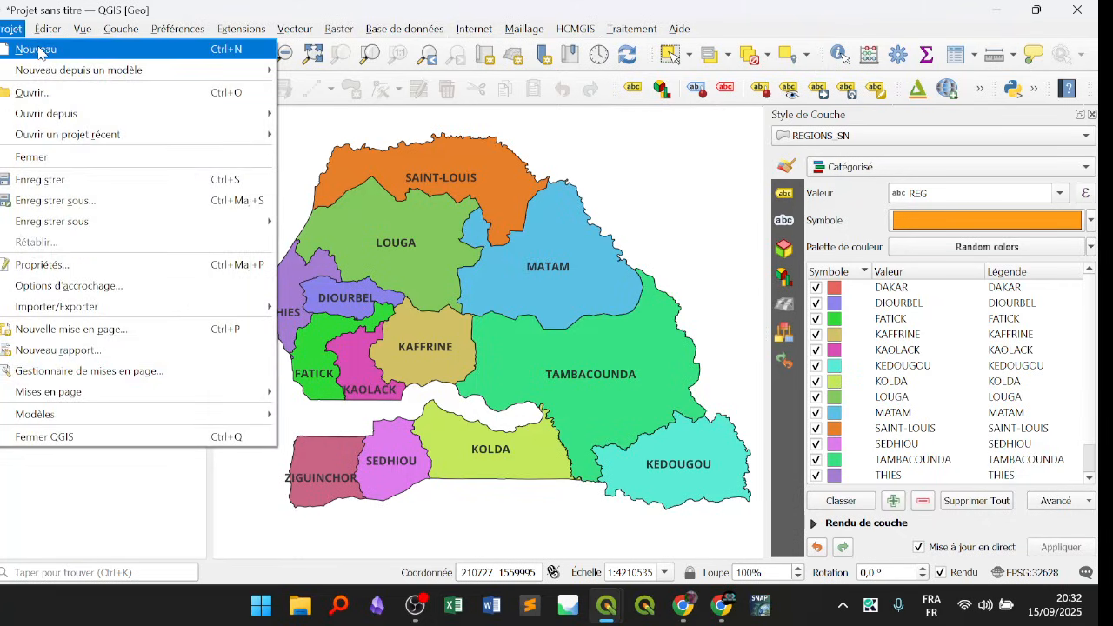
left_click(34, 45)
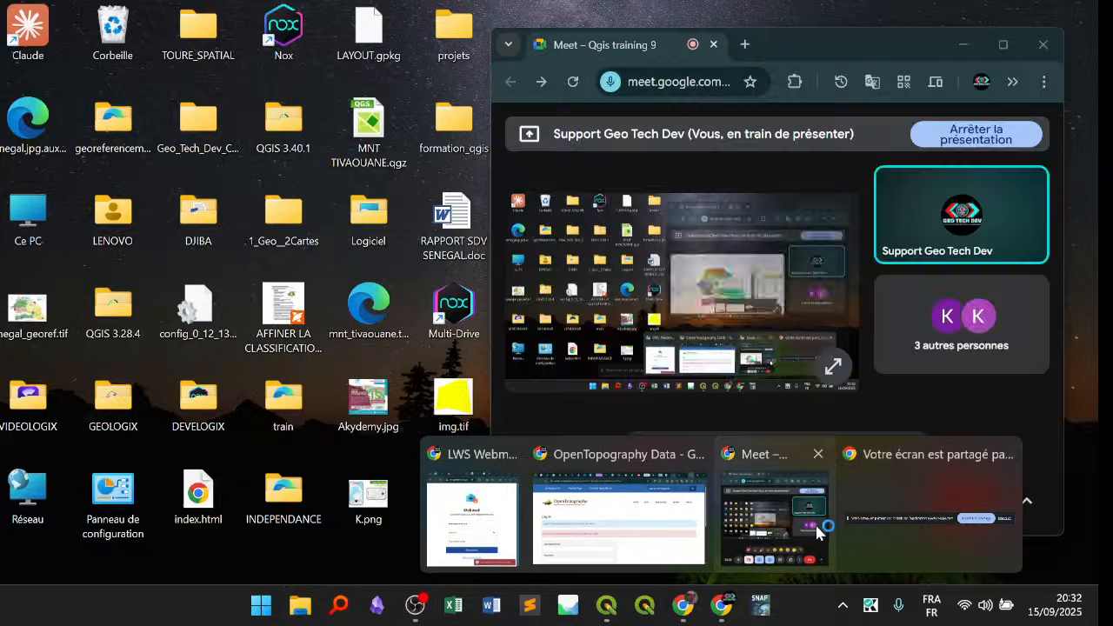
left_click(818, 532)
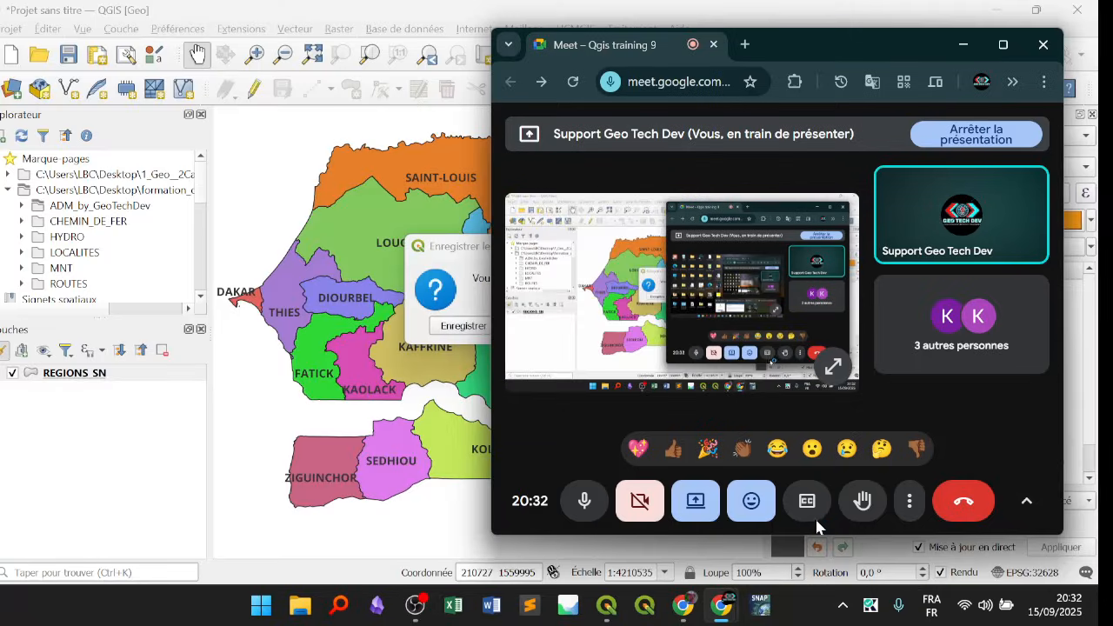
left_click(634, 12)
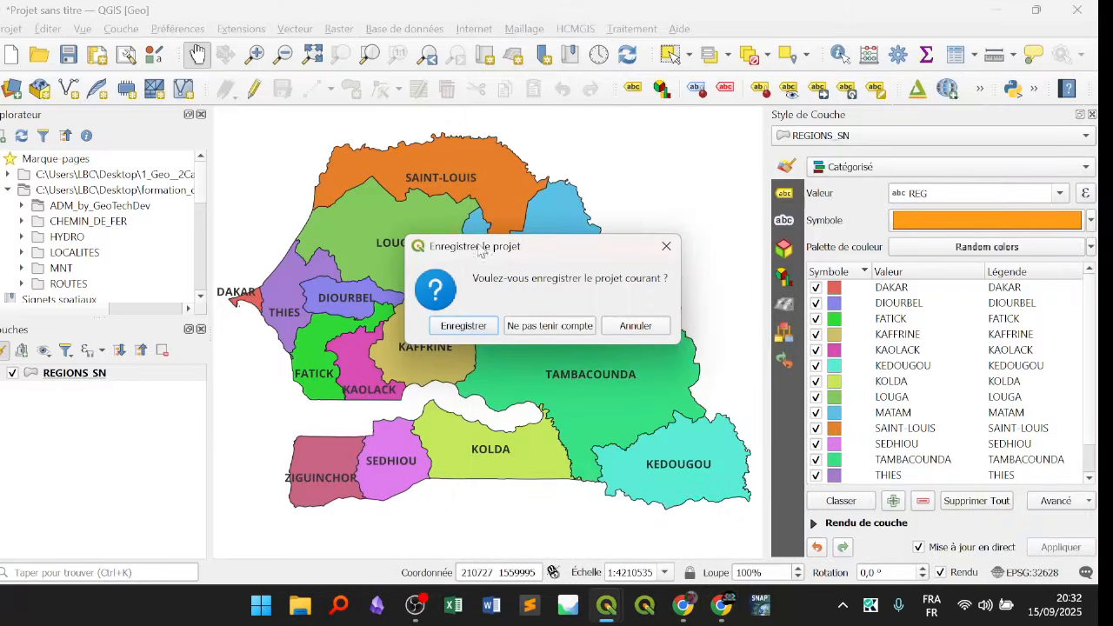
left_click(541, 332)
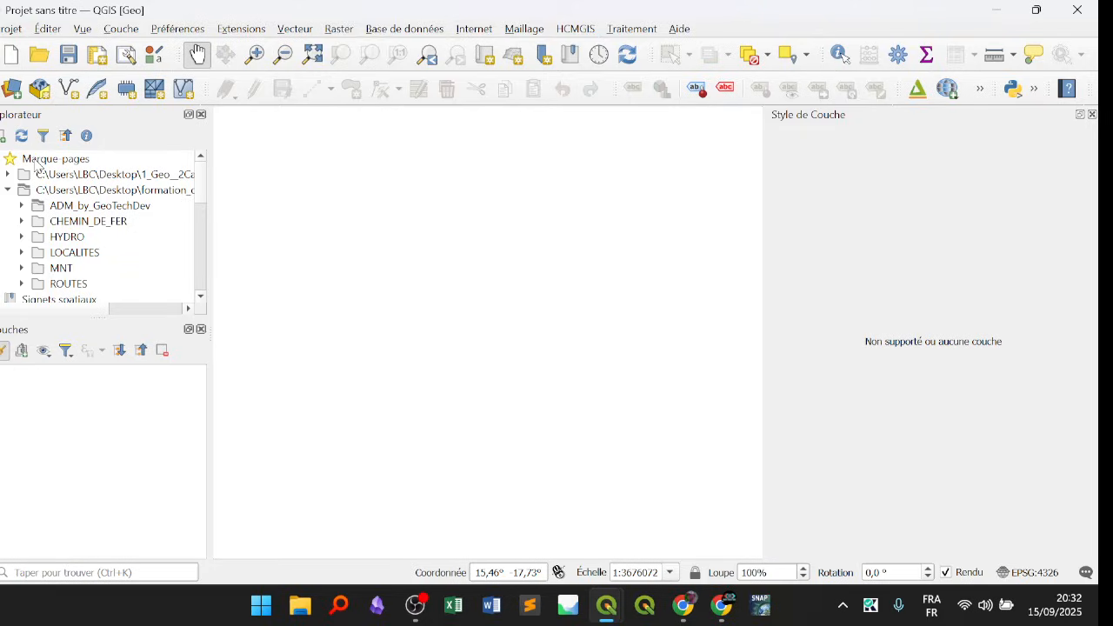
Start saving the new project and browse to the projets folder inside formation_qgis on the desktop.
left_click(12, 29)
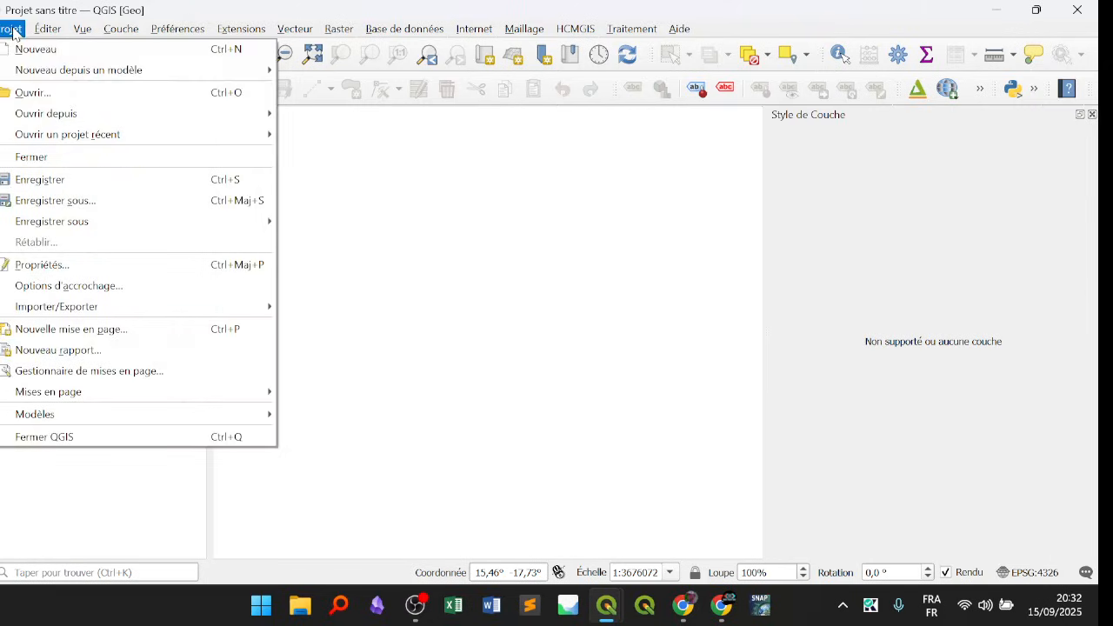
left_click(64, 183)
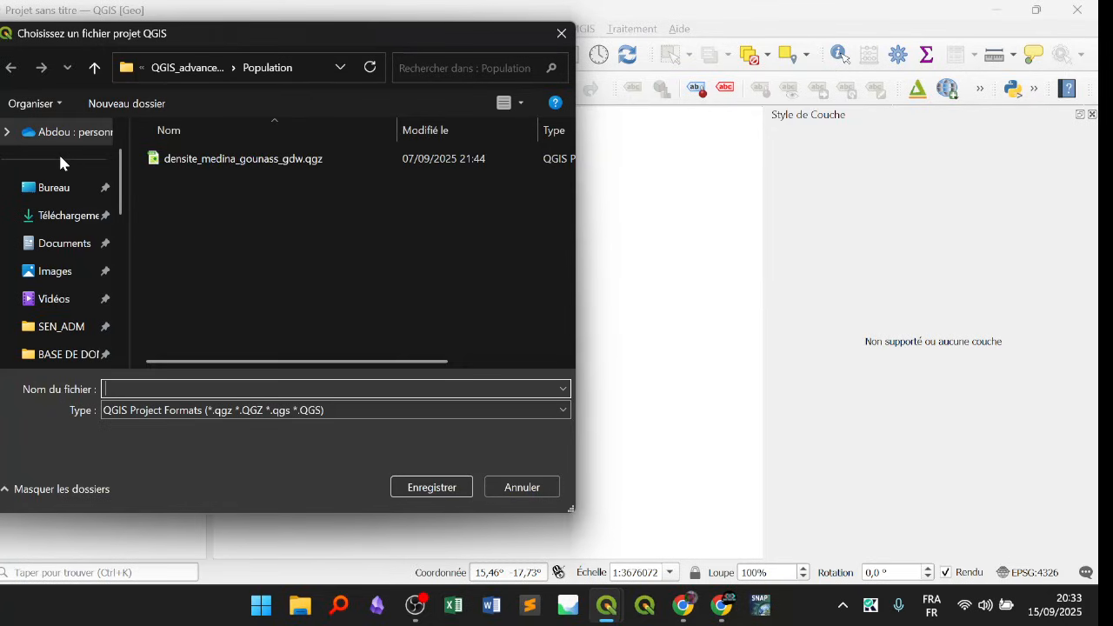
type(">>")
double_click(131, 393)
key("BackSpace")
left_click(38, 189)
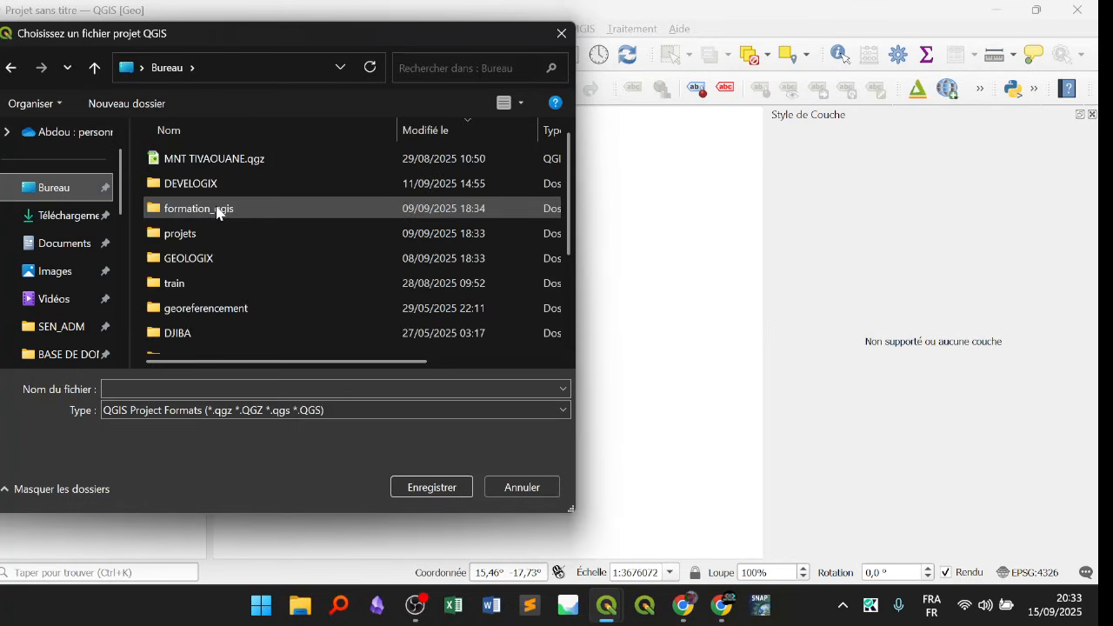
double_click(219, 209)
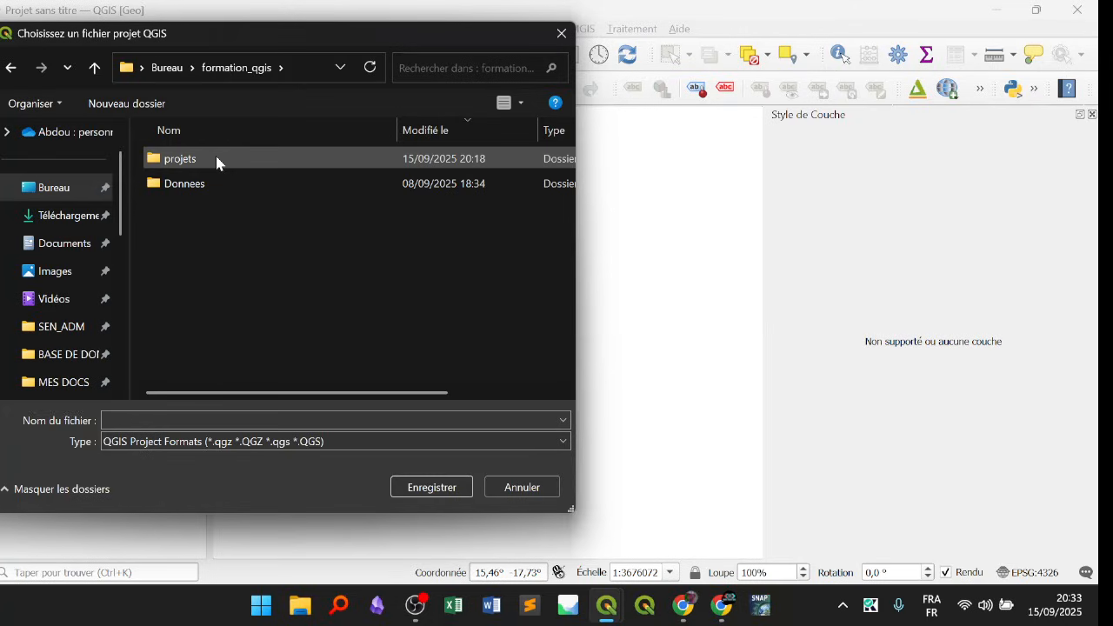
double_click(218, 160)
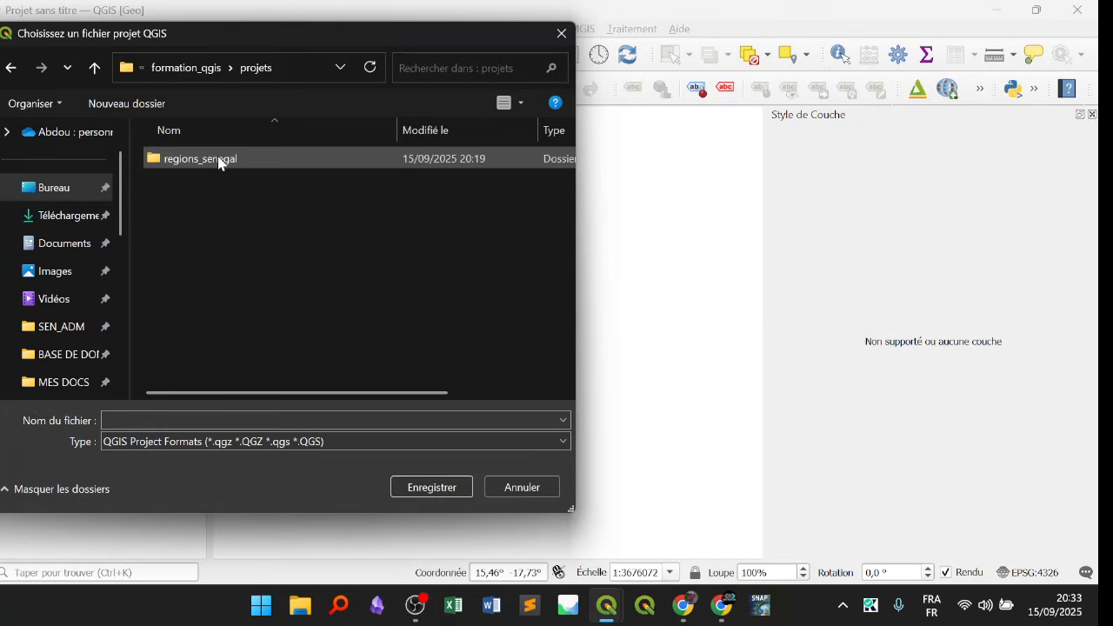
Create a folder named mnt inside projets and open it.
left_click(113, 100)
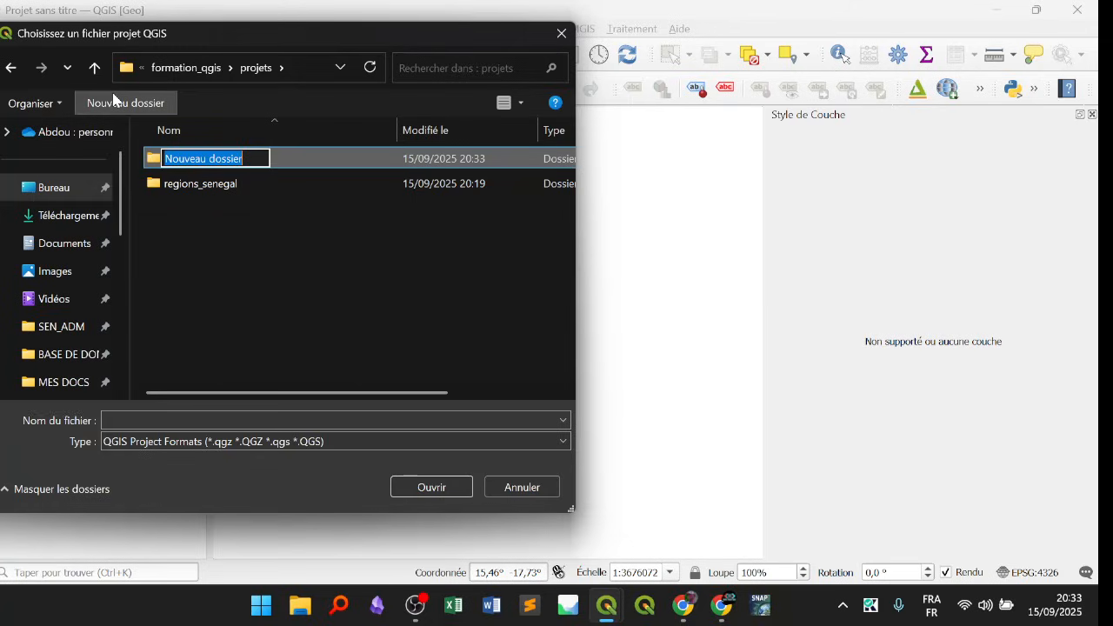
type("mnt")
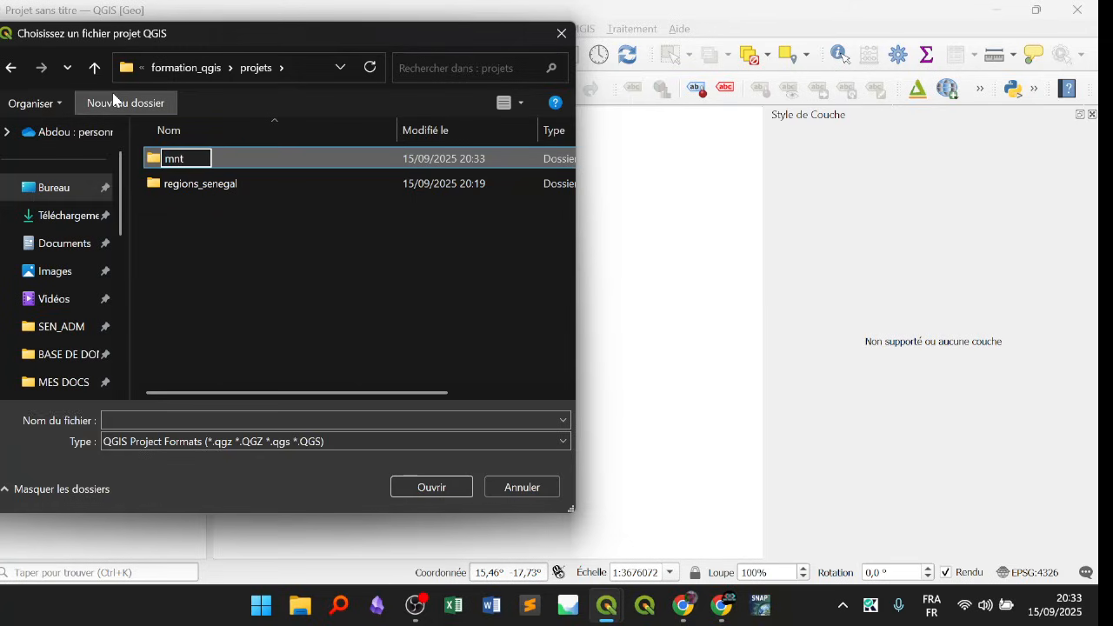
left_click(268, 159)
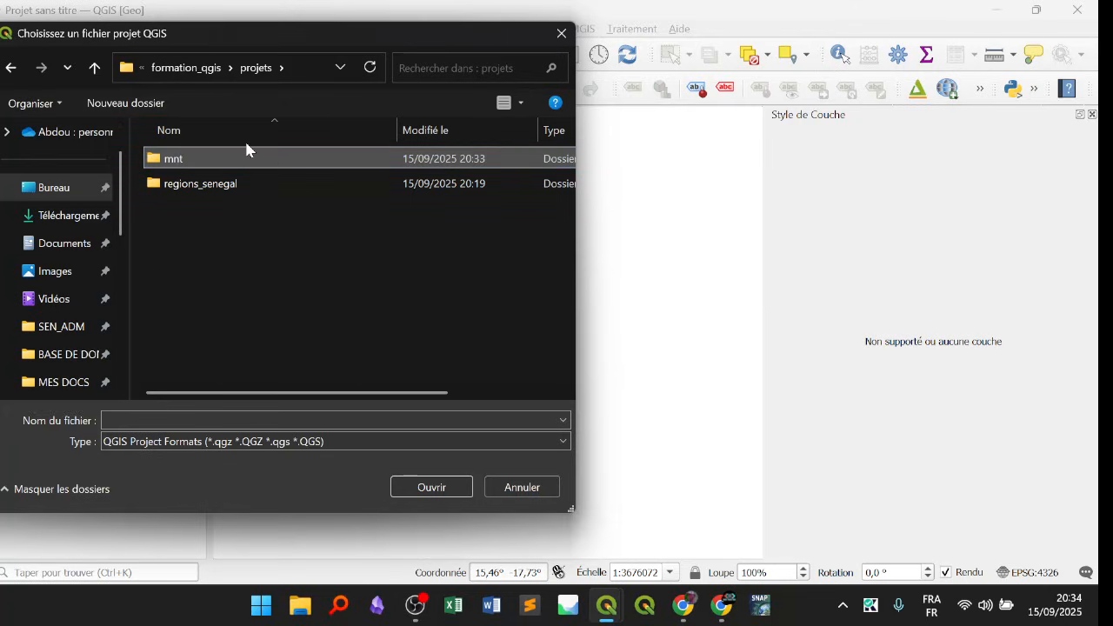
double_click(228, 160)
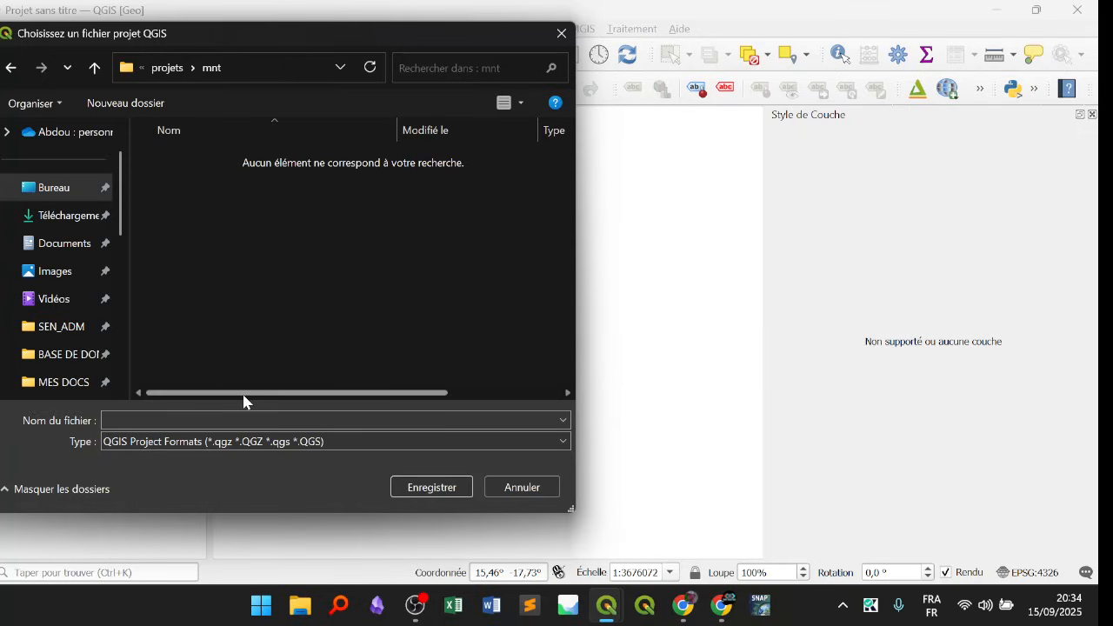
left_click(94, 67)
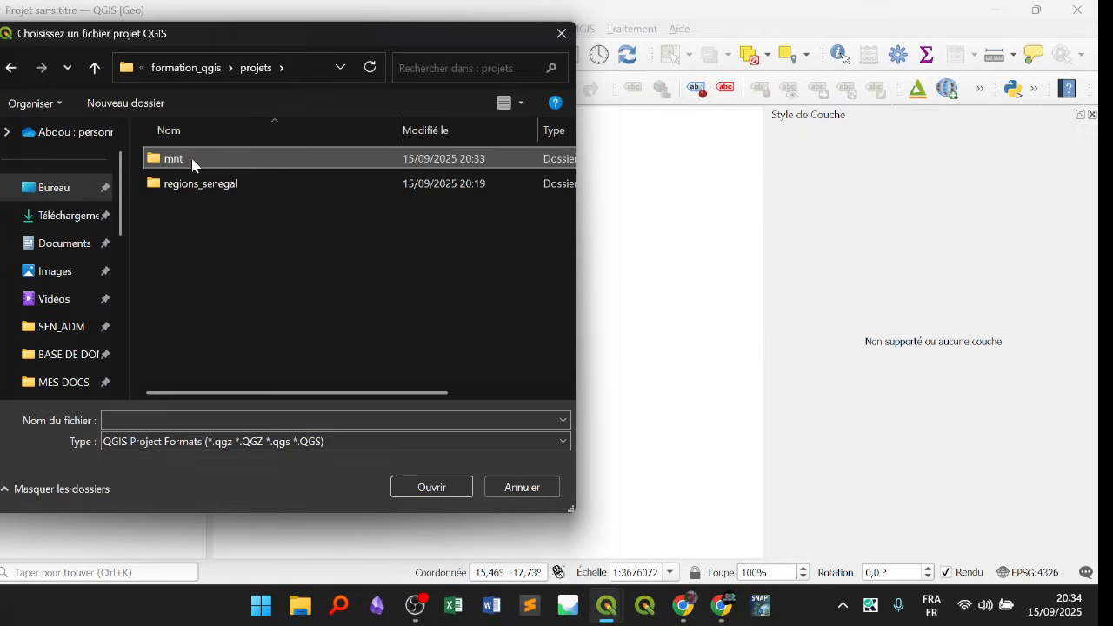
double_click(230, 162)
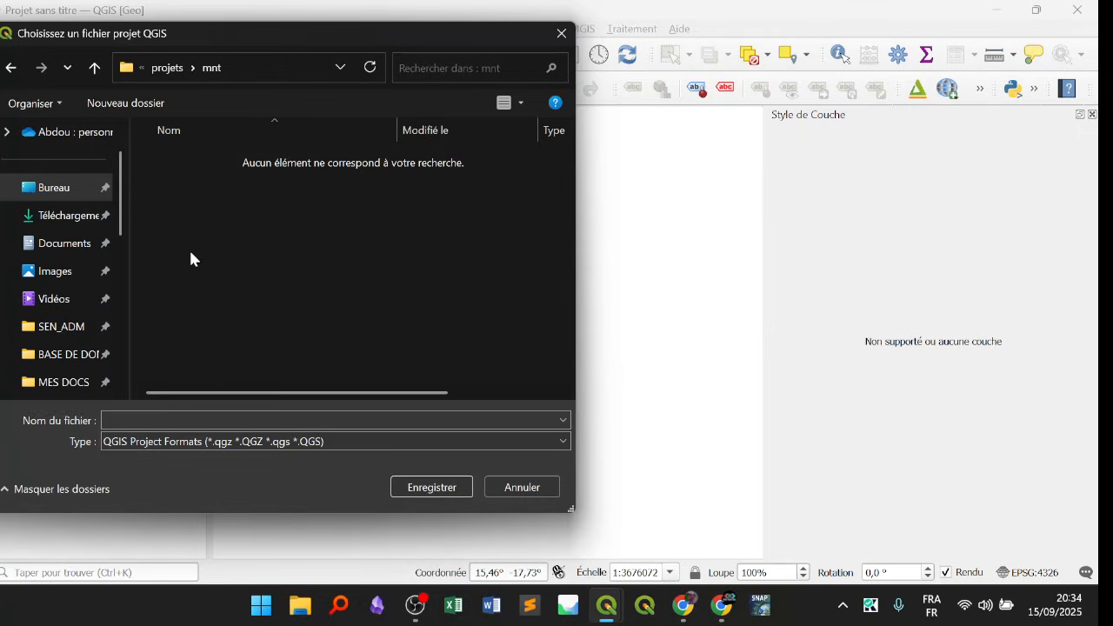
left_click(181, 422)
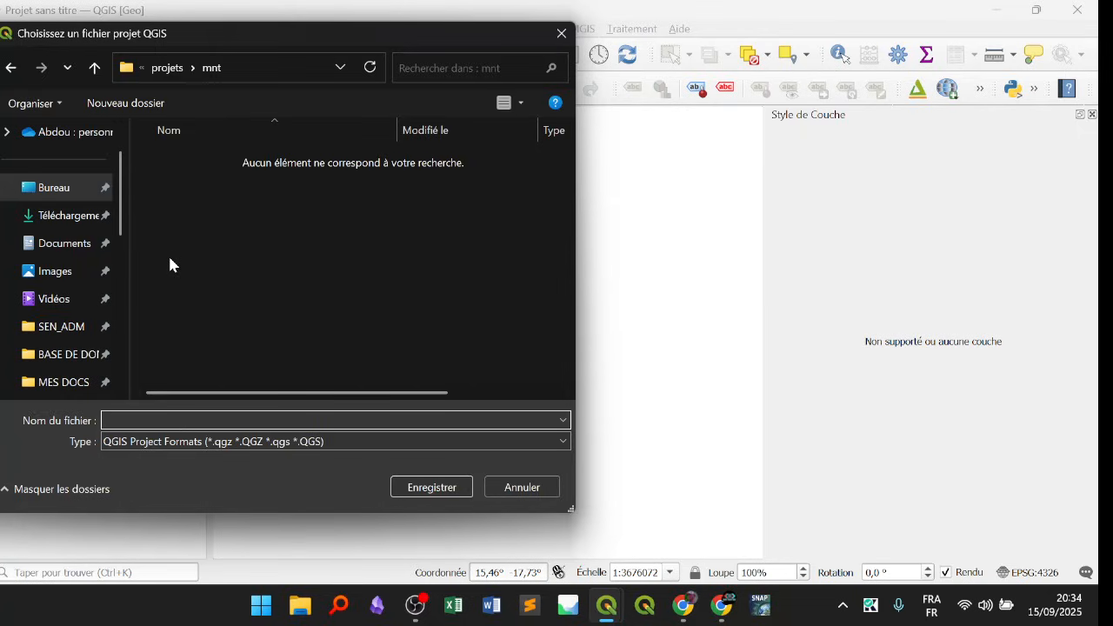
left_click(94, 70)
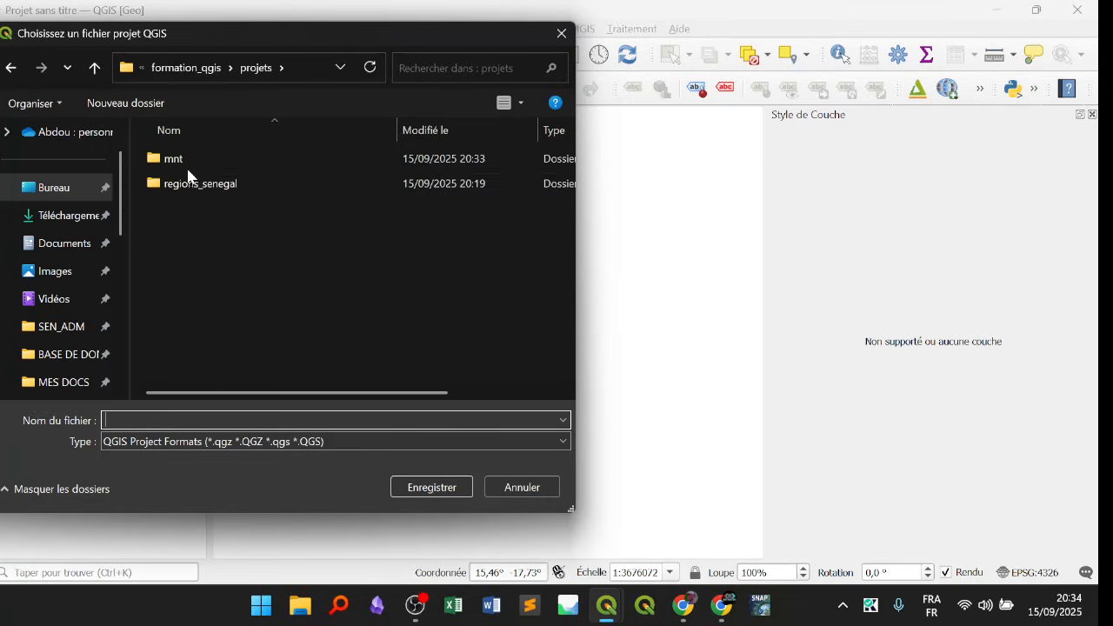
double_click(193, 166)
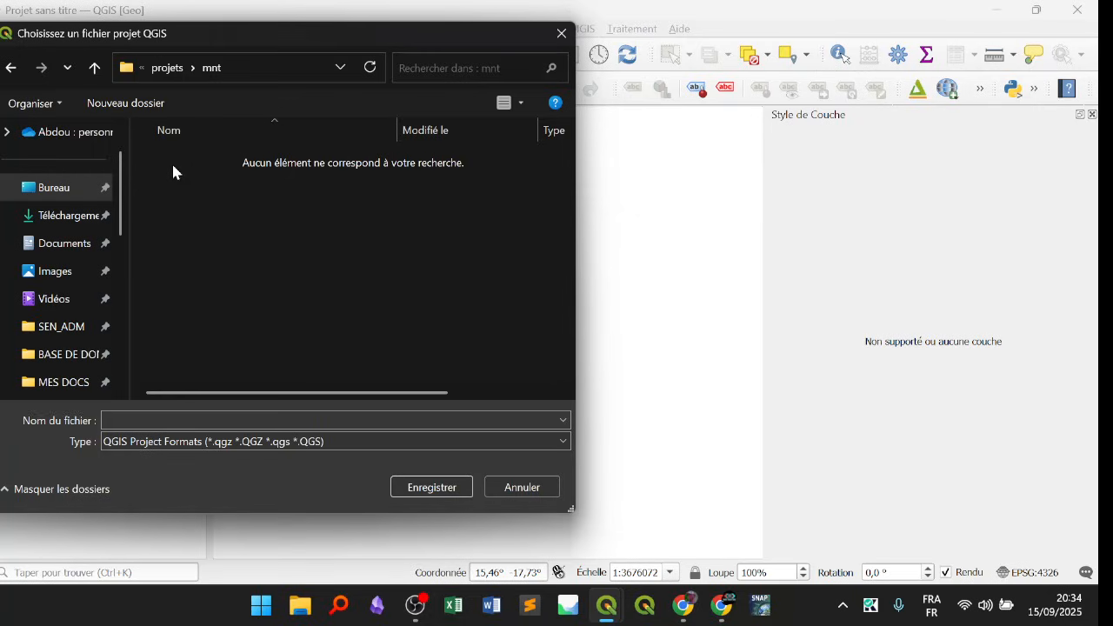
Create a subfolder named mnt_de_Diourbel inside mnt and open it.
left_click(152, 102)
type("mnt_")
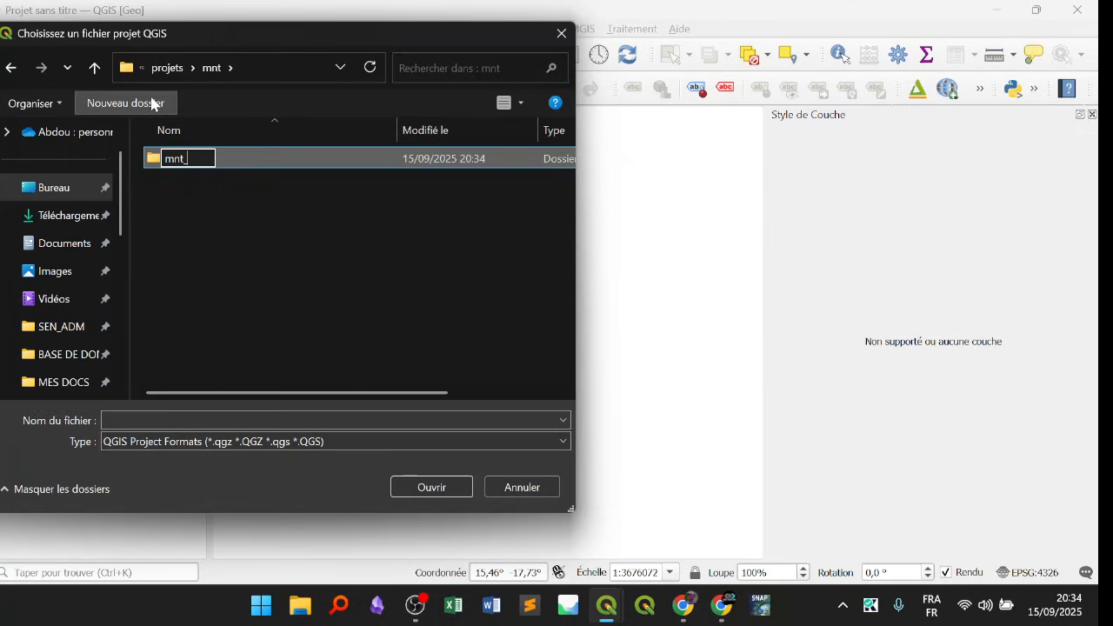
type("d")
key("BackSpace")
type("de_")
type("D")
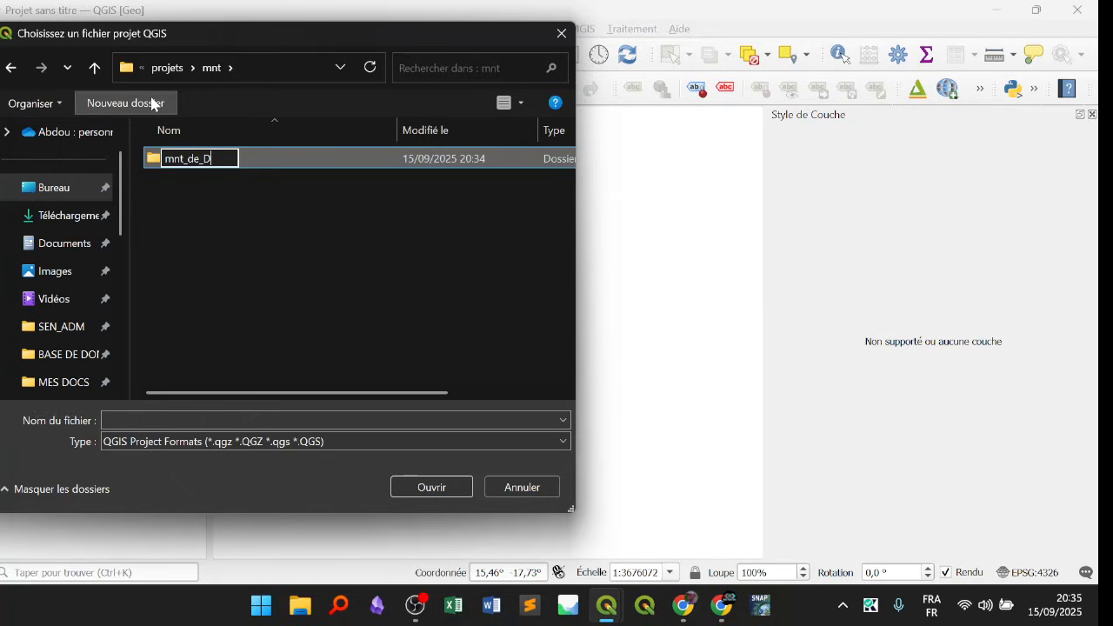
type("iourbel")
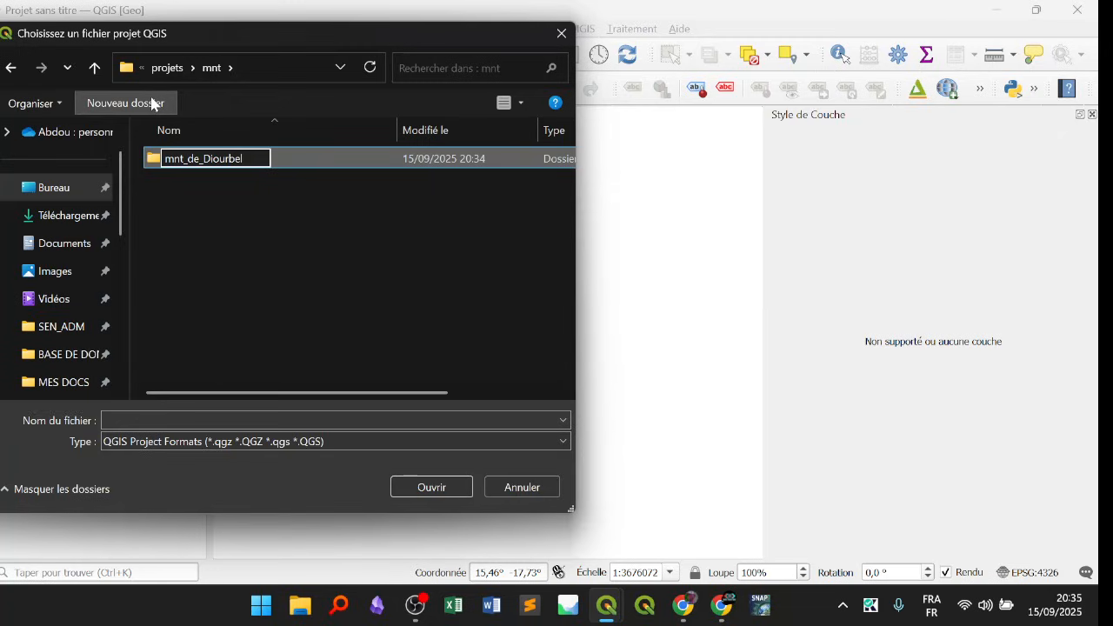
left_click(287, 160)
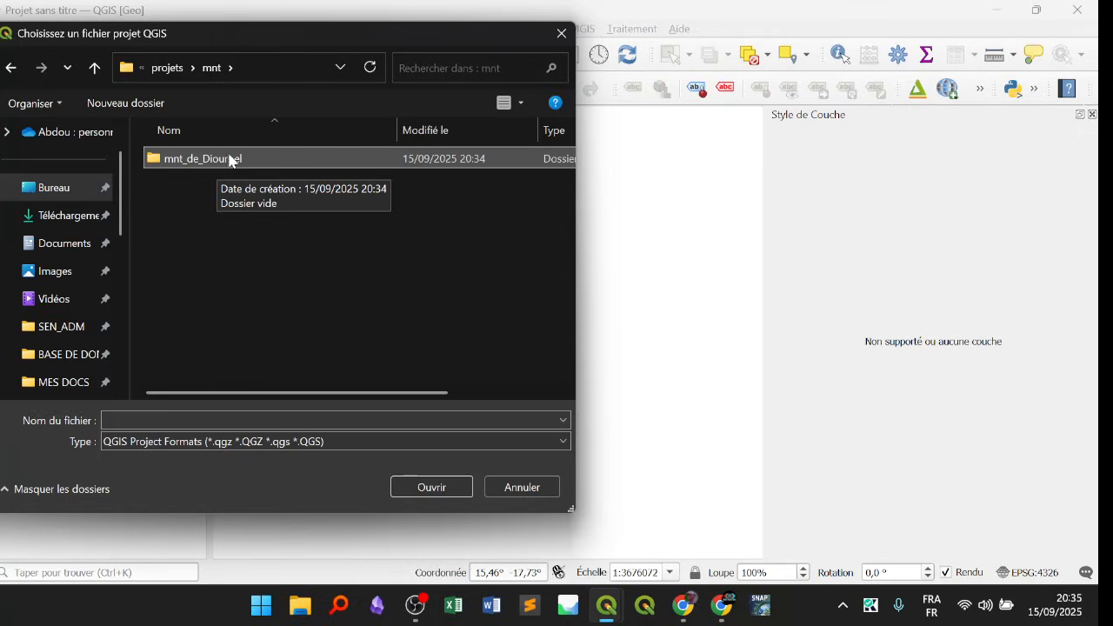
double_click(256, 159)
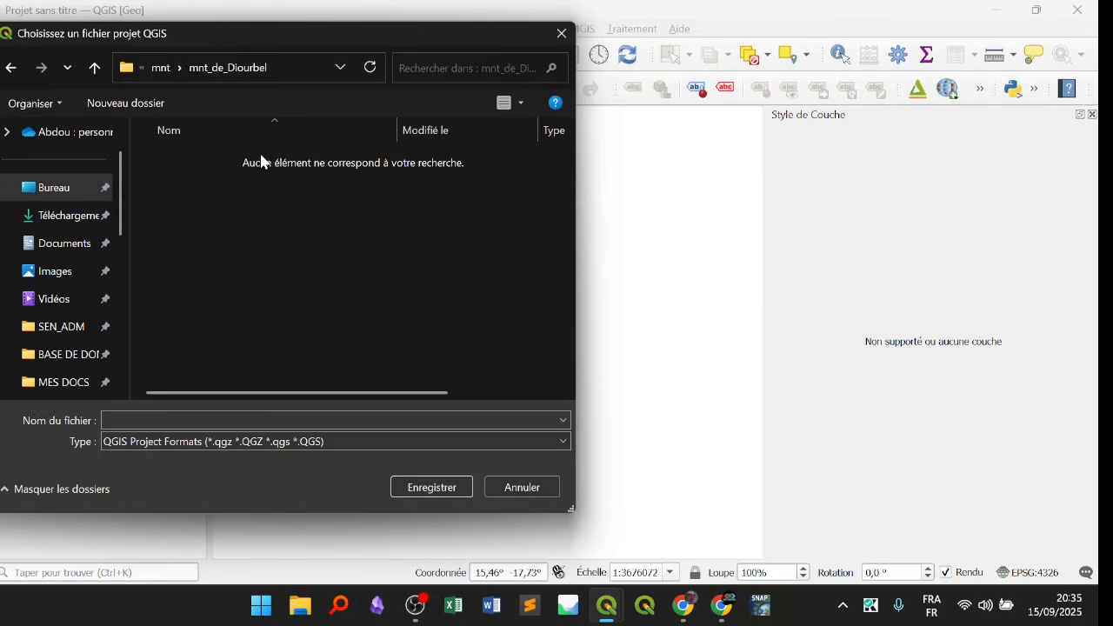
Save the project as mnt_diourbel in the mnt_de_Diourbel folder.
left_click(287, 421)
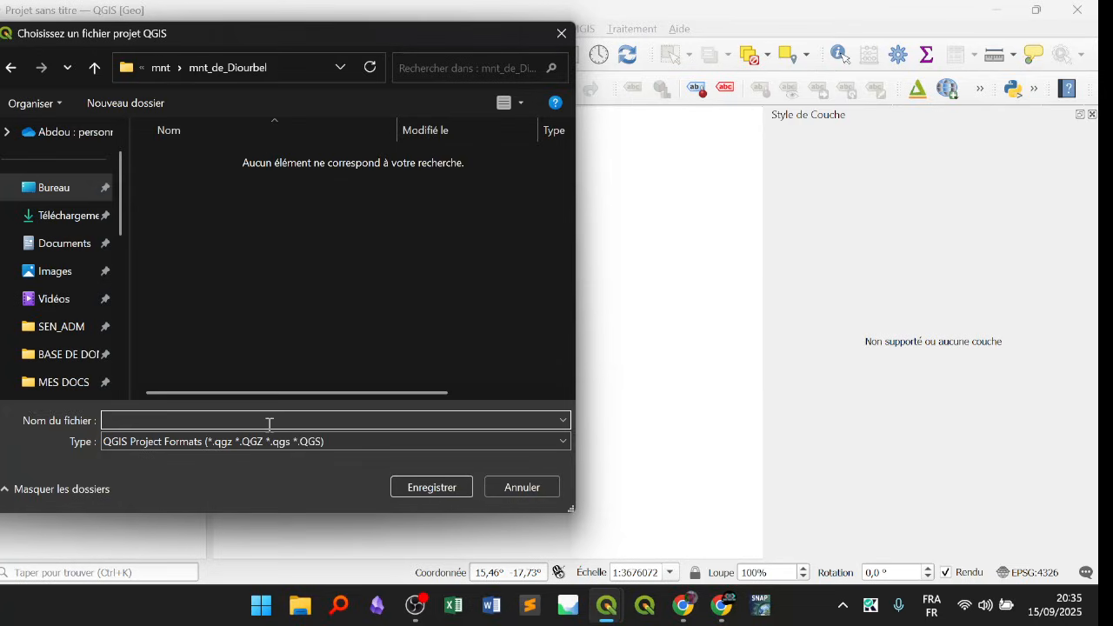
type("mnt_diourbel")
key("Return")
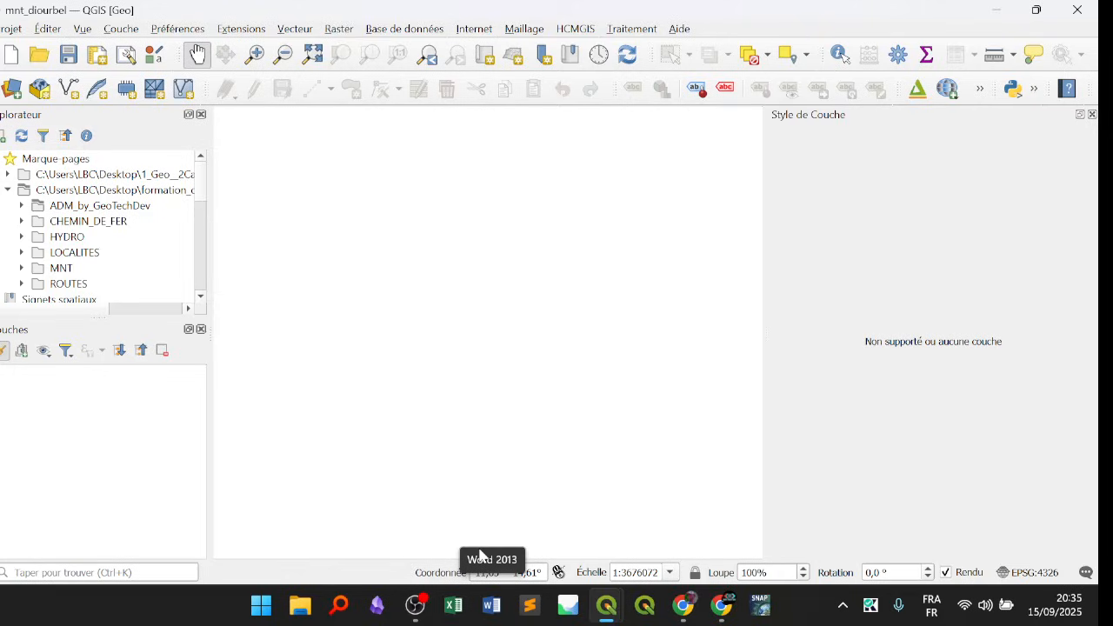
Open Word, dismiss the Office activation wizard and create a blank document.
left_click(492, 606)
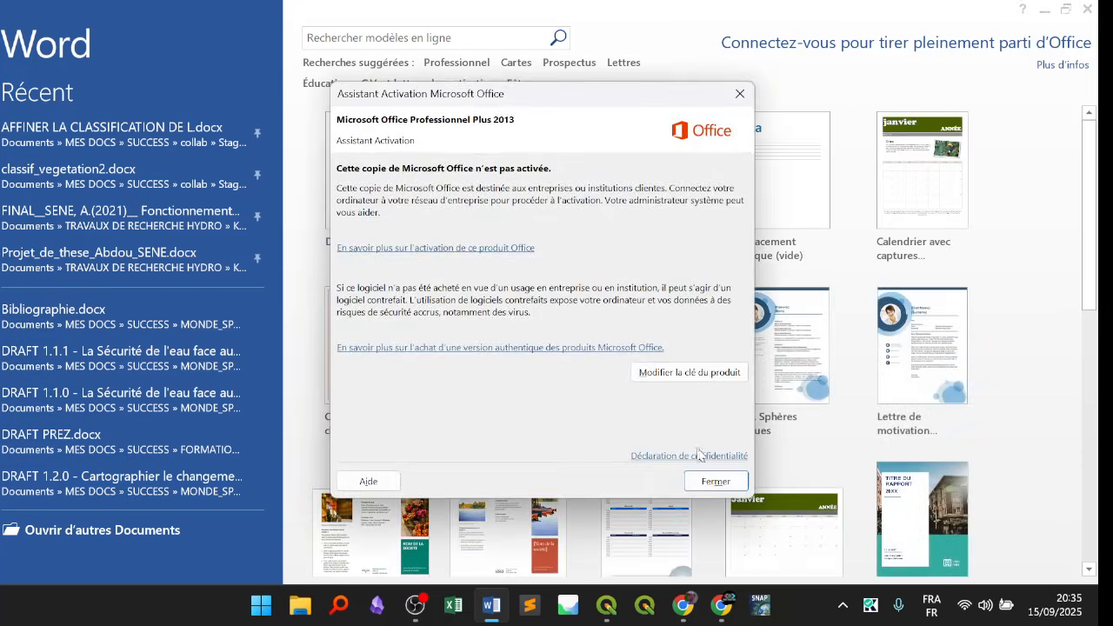
left_click(715, 481)
left_click(340, 191)
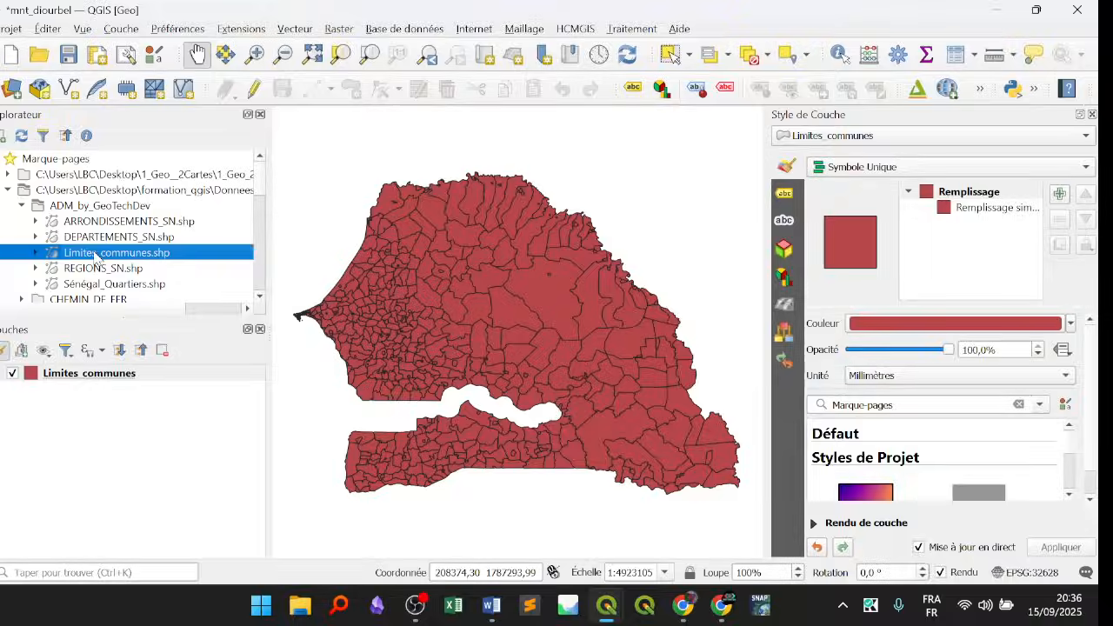
Remove the Limites_communes layer from the project and confirm the deletion.
left_click(104, 386)
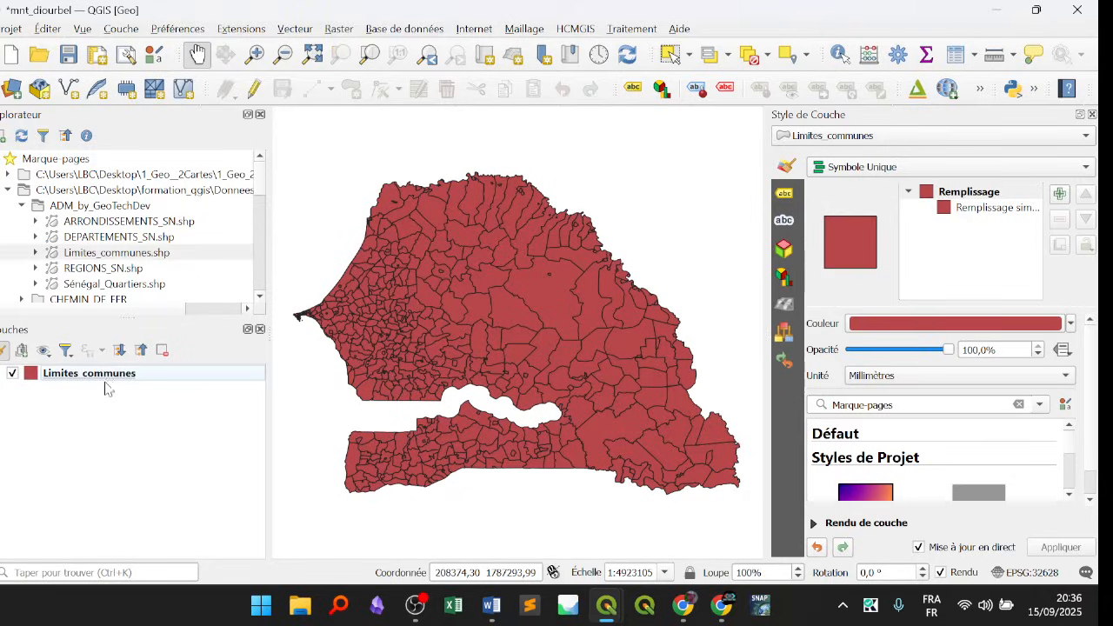
left_click(158, 369)
left_click(160, 354)
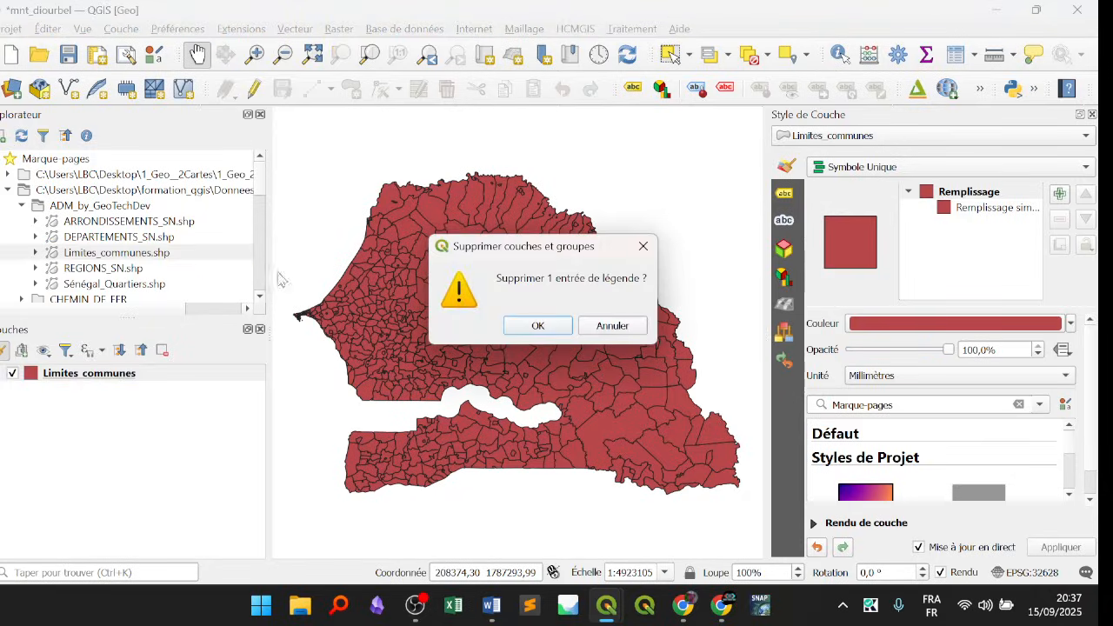
left_click(553, 324)
Load Limites_communes.shp from the ADM_by_GeoTechDev folder into the project.
left_click(125, 191)
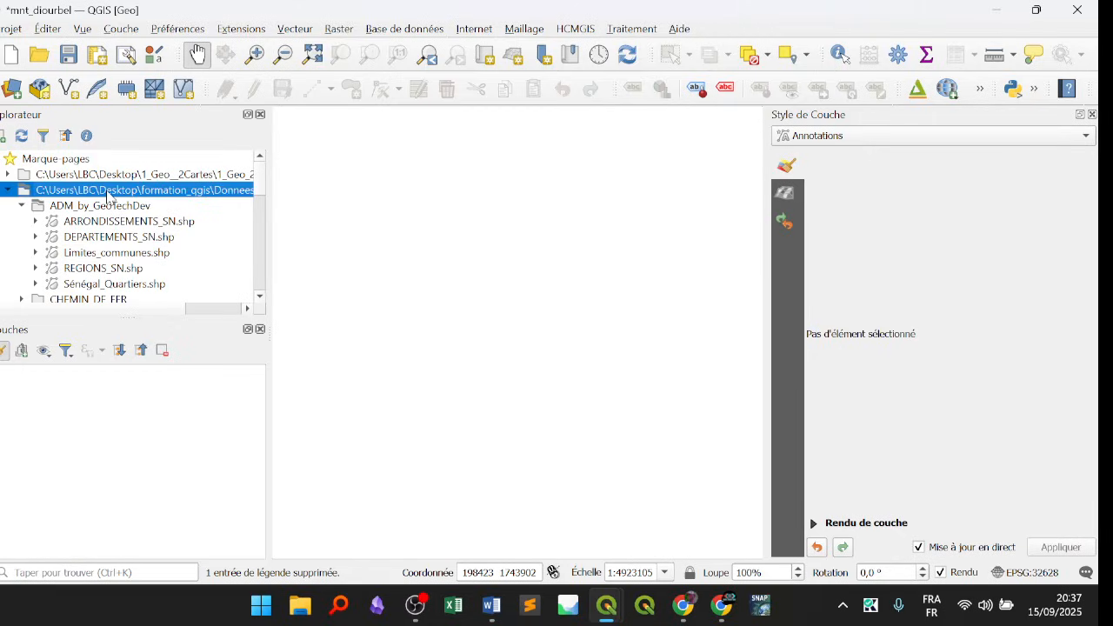
double_click(94, 253)
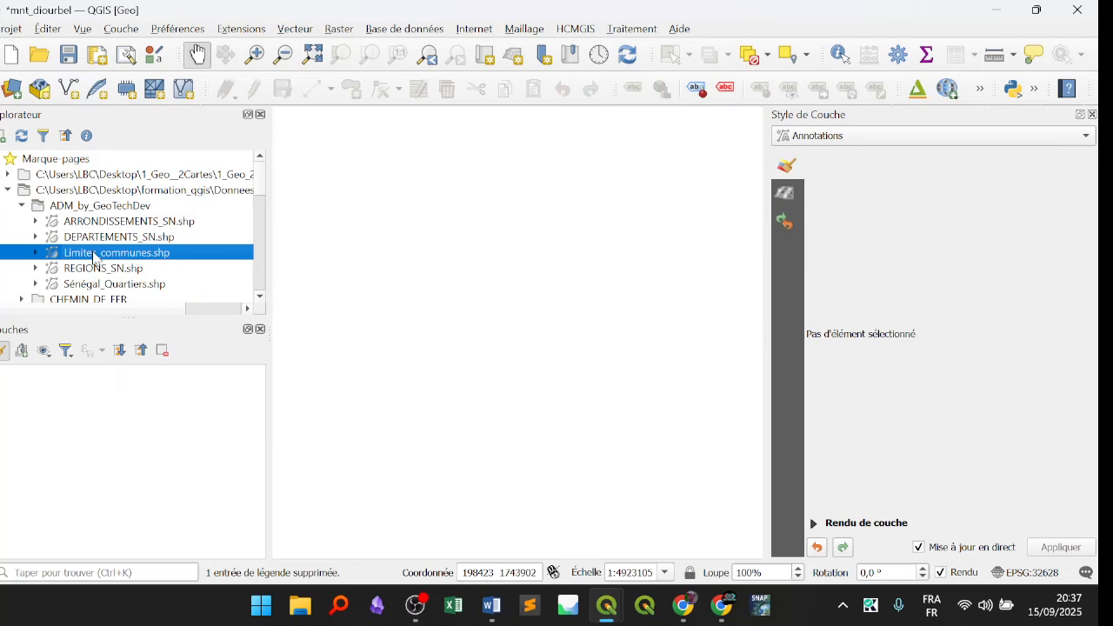
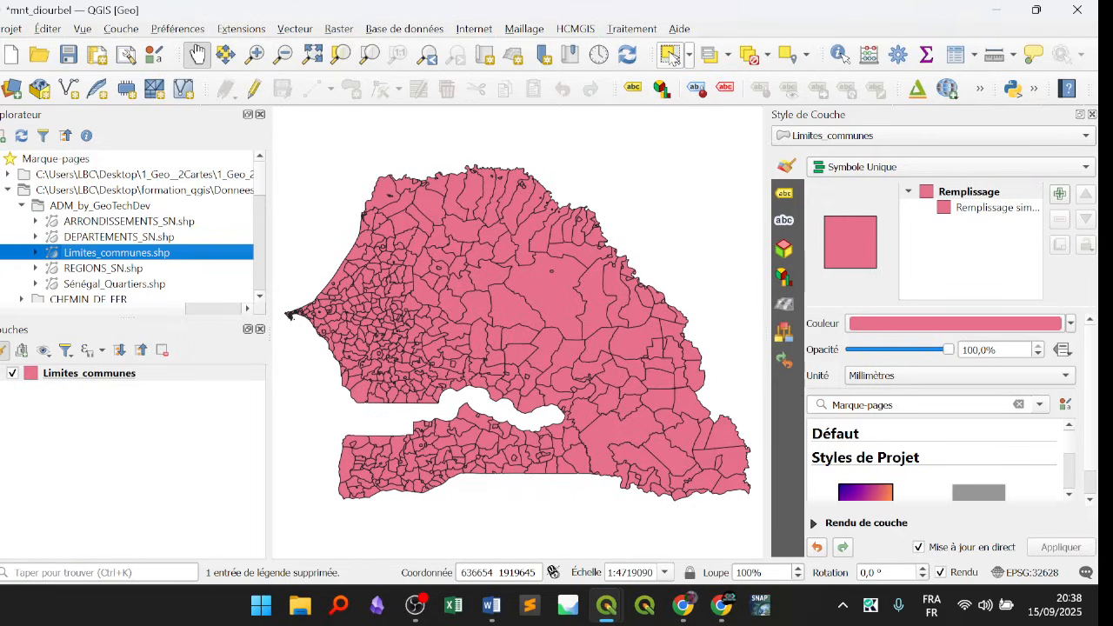
Select individual communes of the Limites_communes layer one after another across the map of Senegal.
left_click(688, 56)
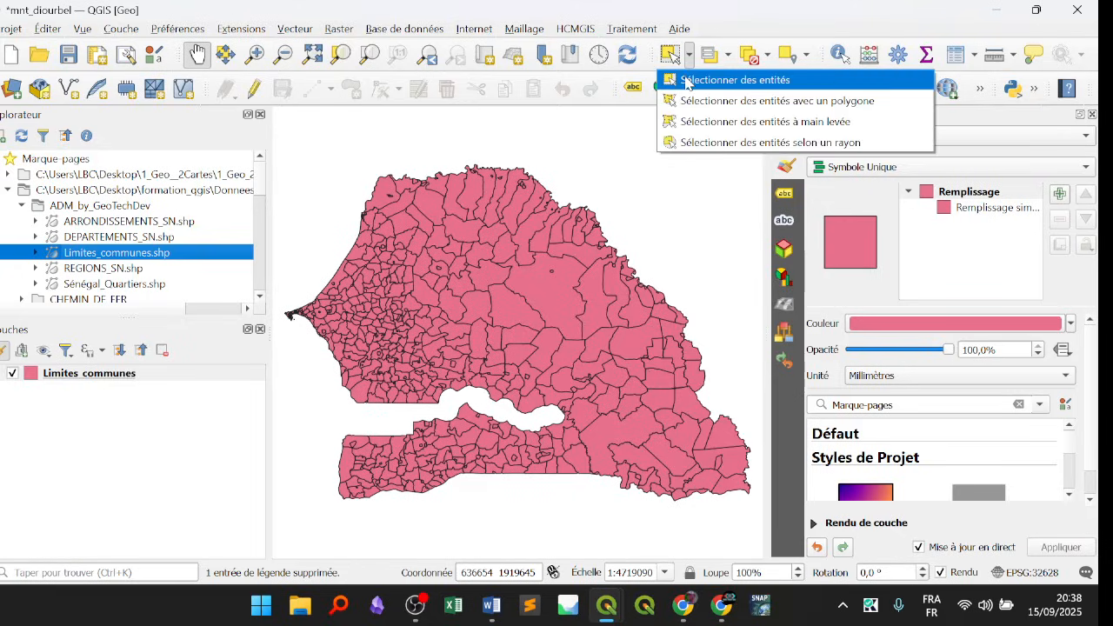
left_click(667, 77)
left_click(555, 303)
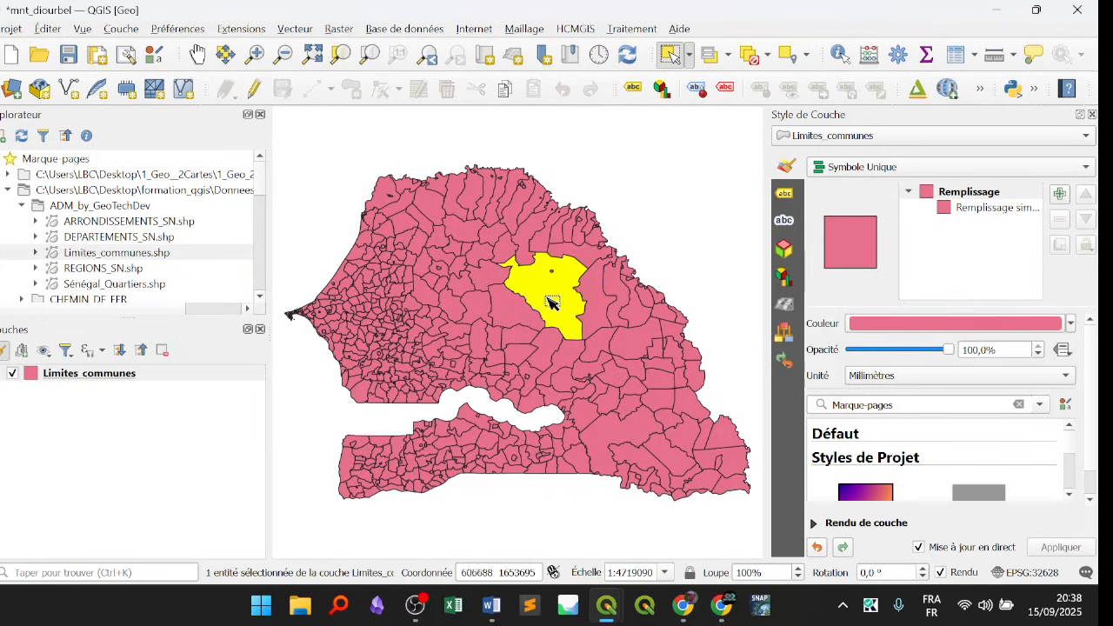
left_click(470, 310)
left_click(438, 248)
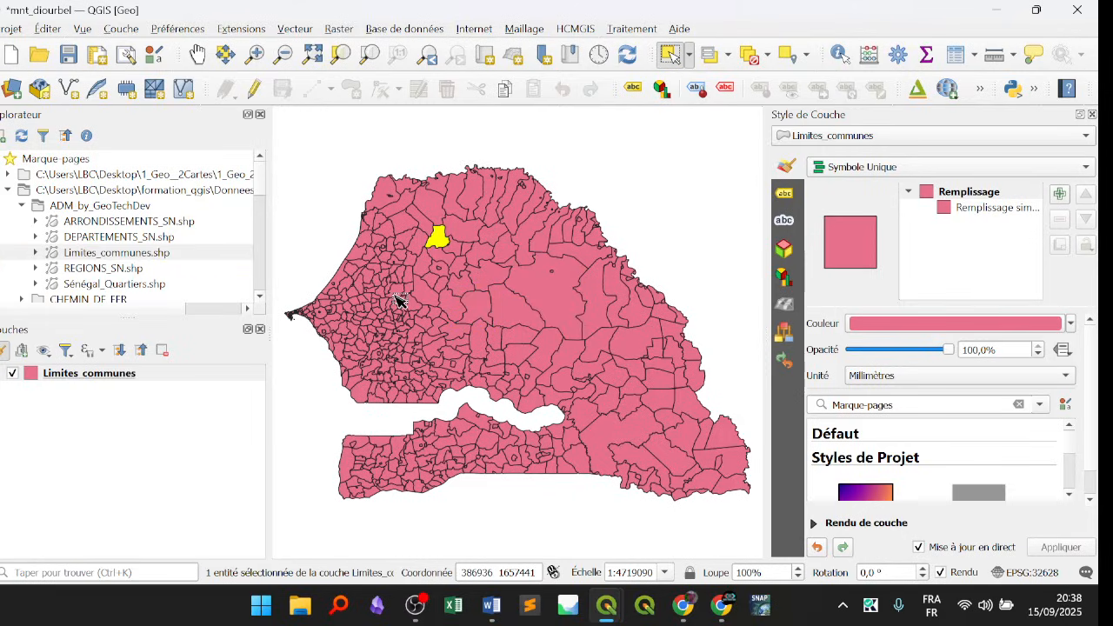
left_click(393, 294)
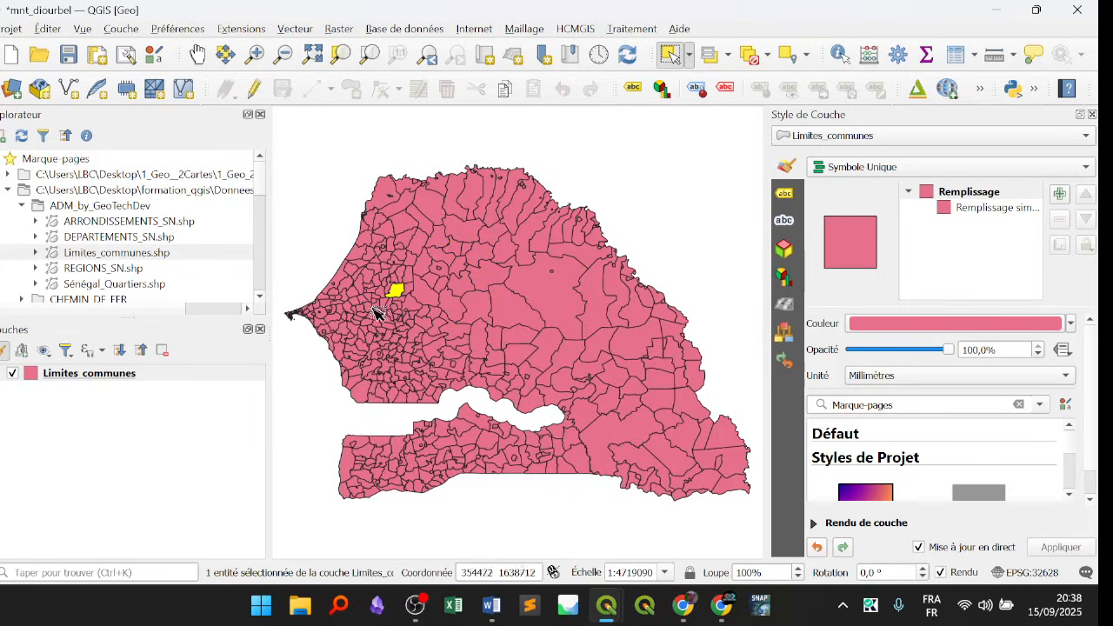
left_click(436, 271)
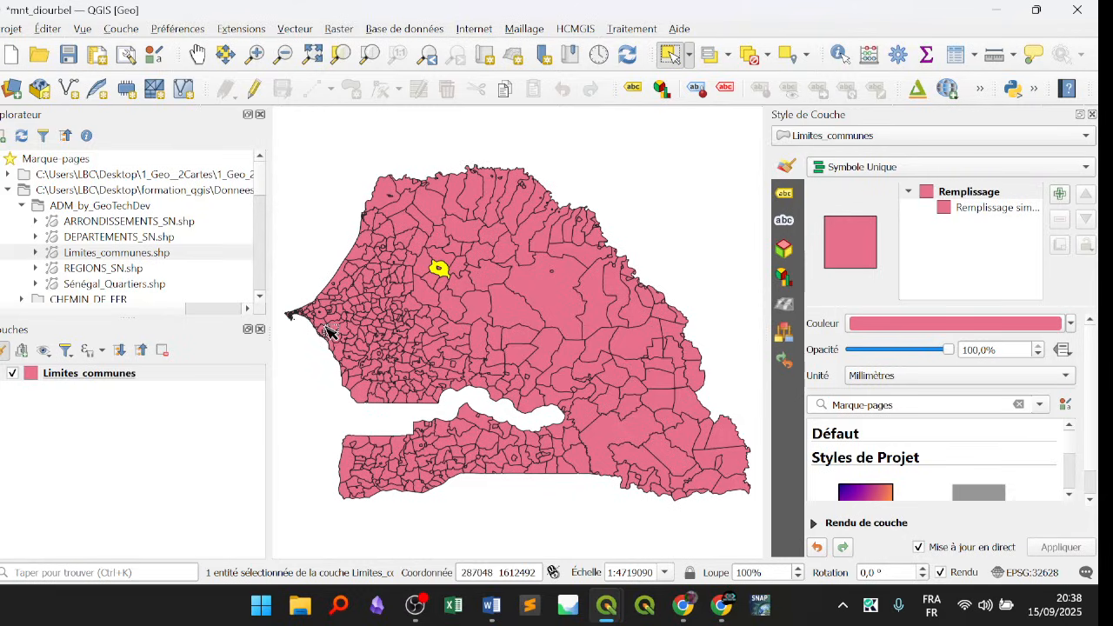
left_click(416, 338)
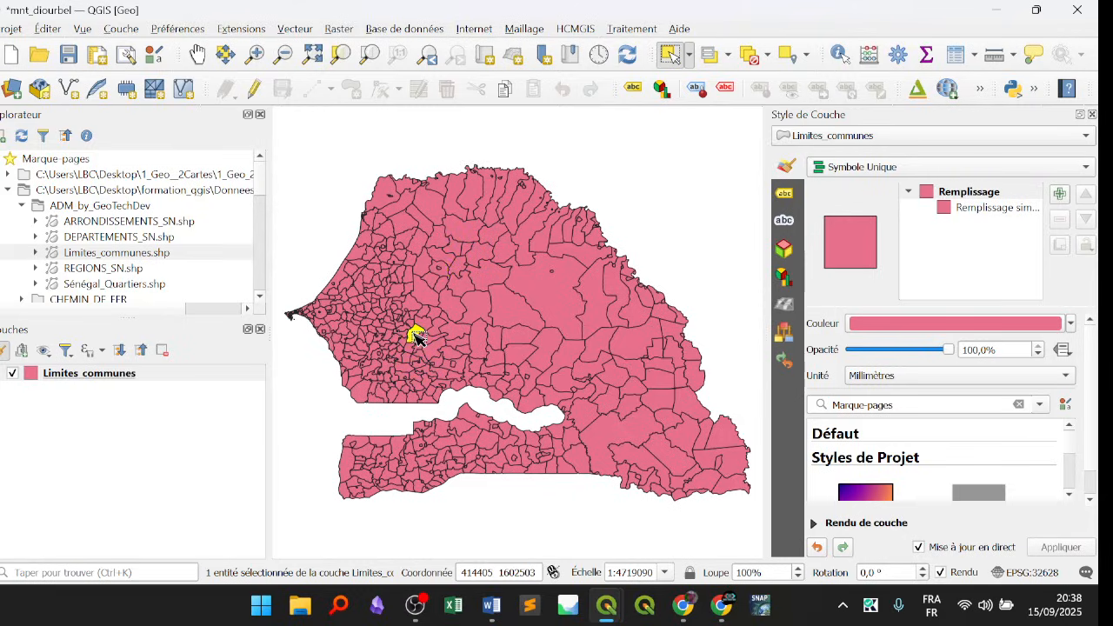
left_click(566, 306)
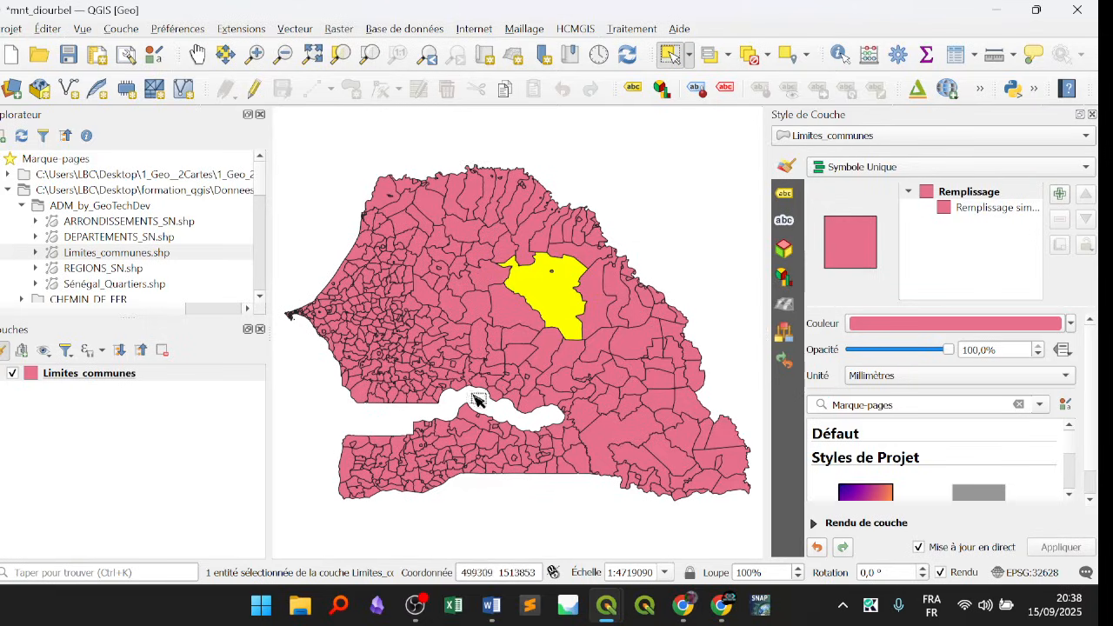
left_click(472, 424)
left_click(396, 198)
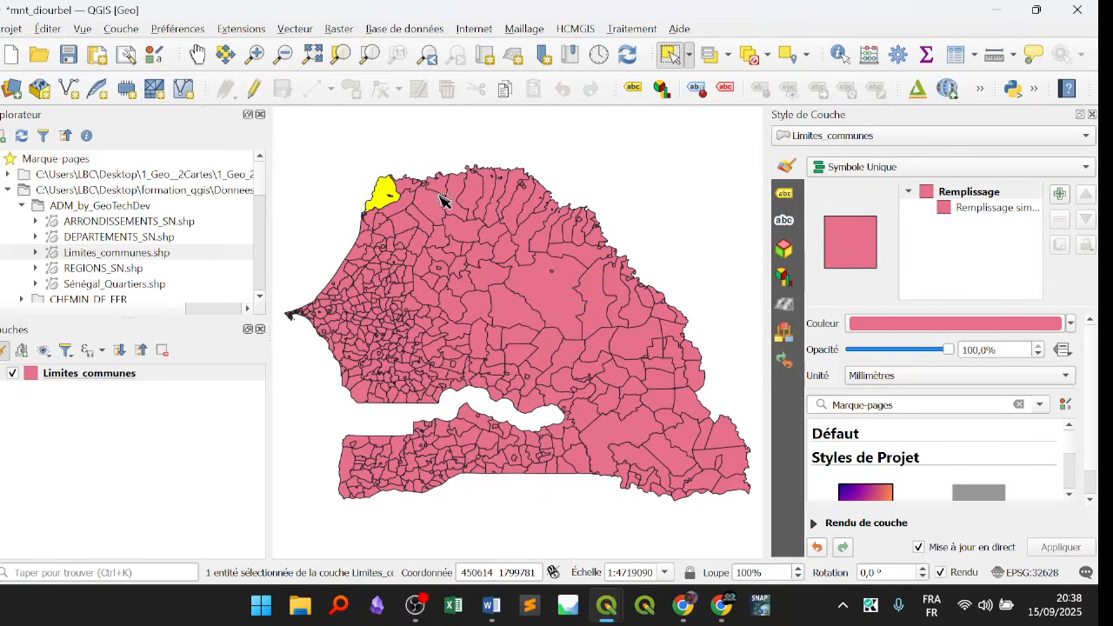
left_click(432, 203)
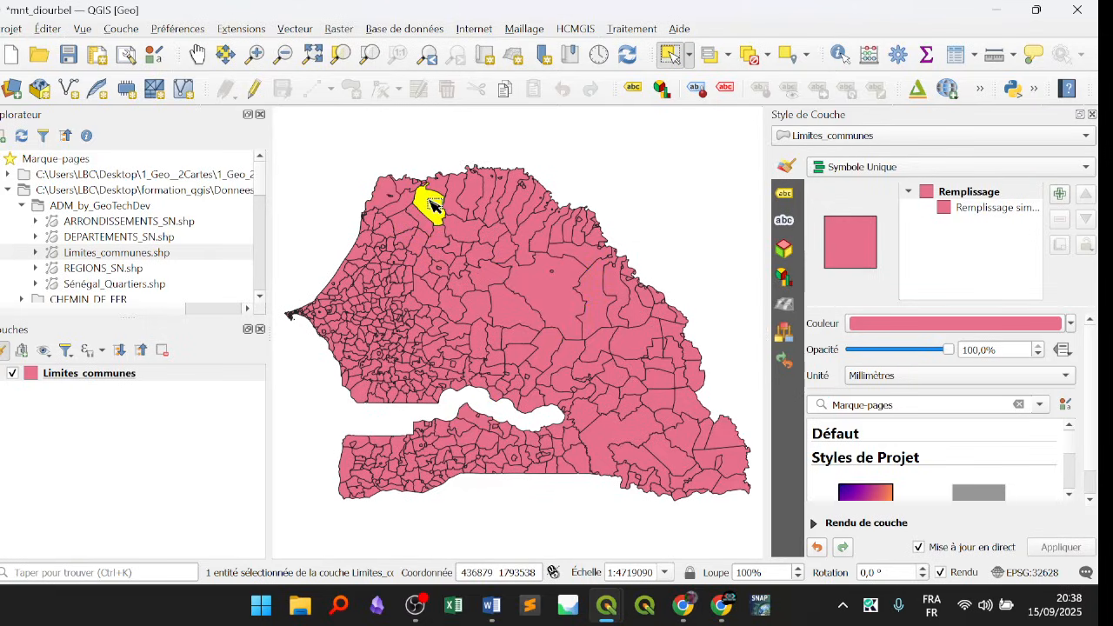
left_click(485, 214)
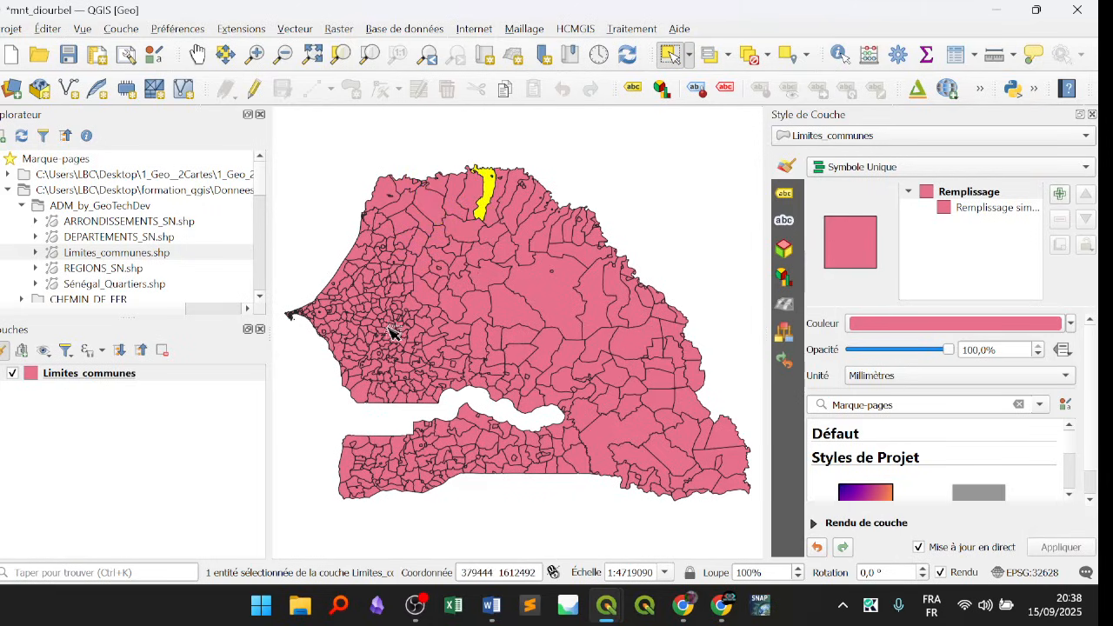
Select a small commune in the dense west-central area of the map and clear the selection.
scroll(338, 329, "up", 1)
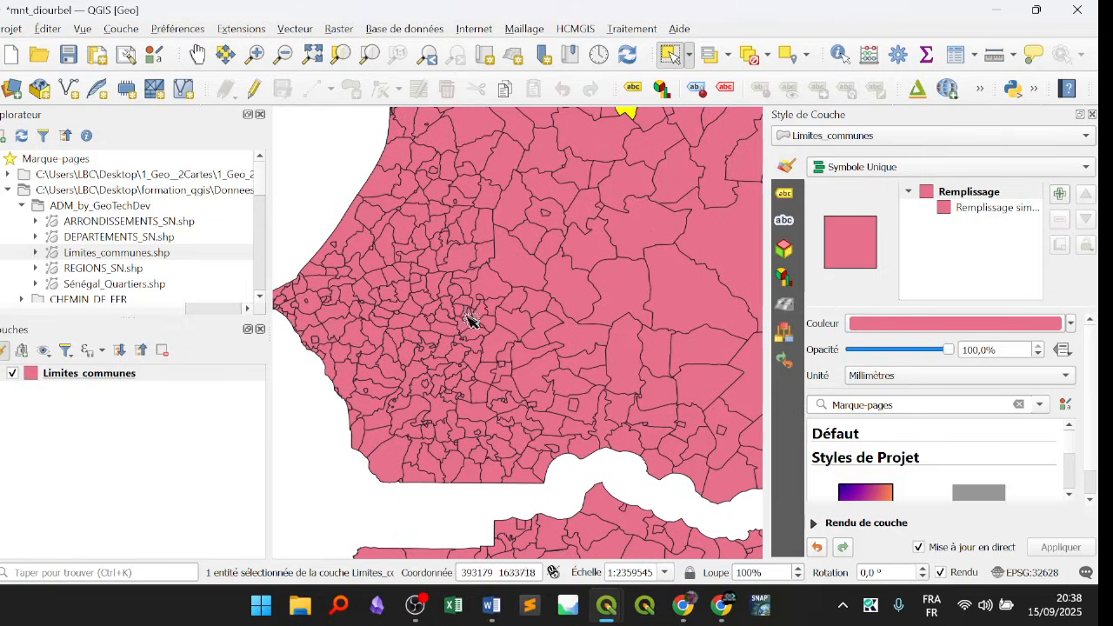
scroll(424, 339, "up", 1)
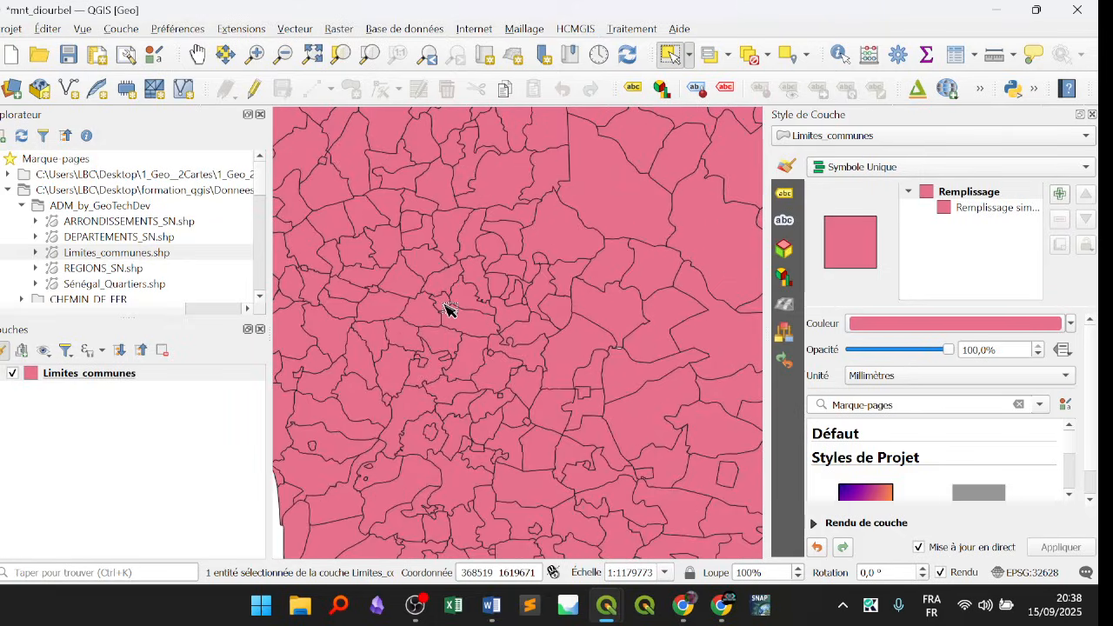
left_click(441, 304)
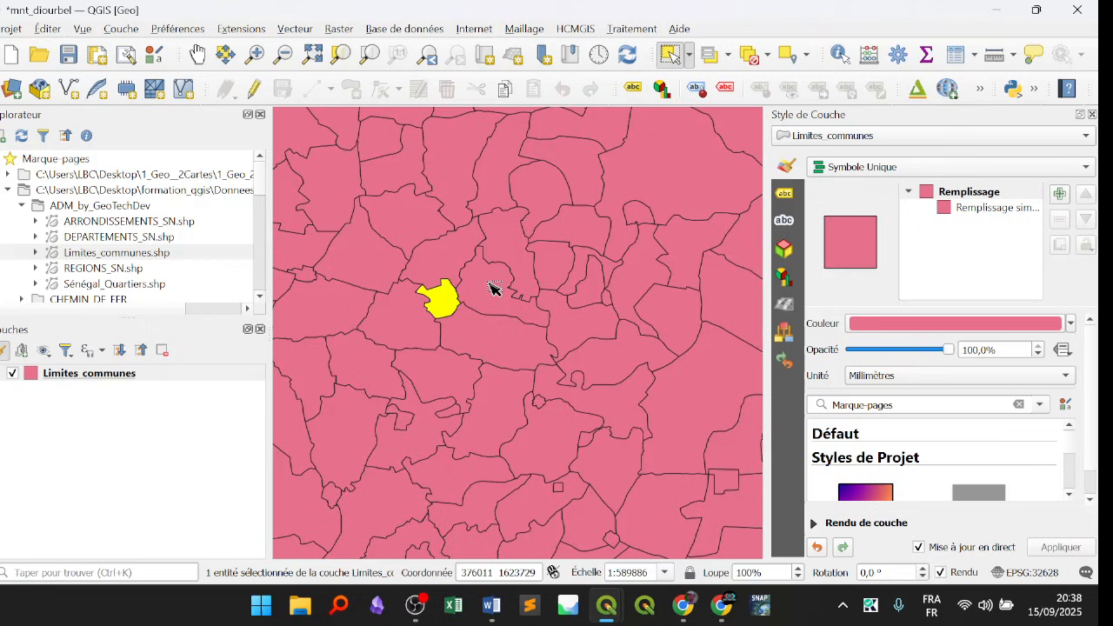
scroll(452, 324, "down", 2)
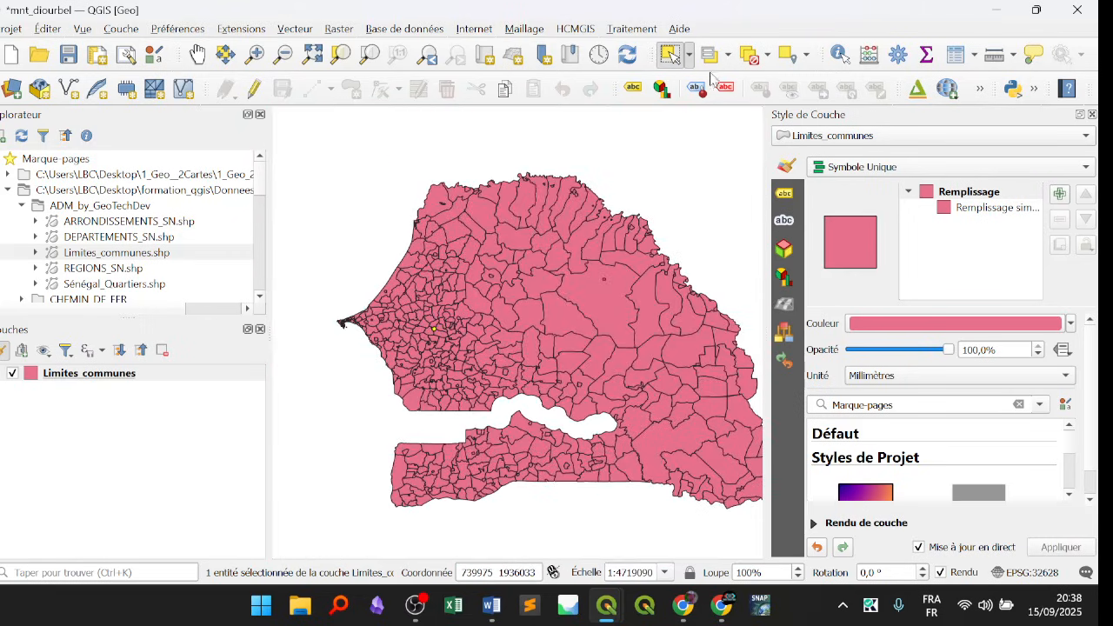
left_click(750, 57)
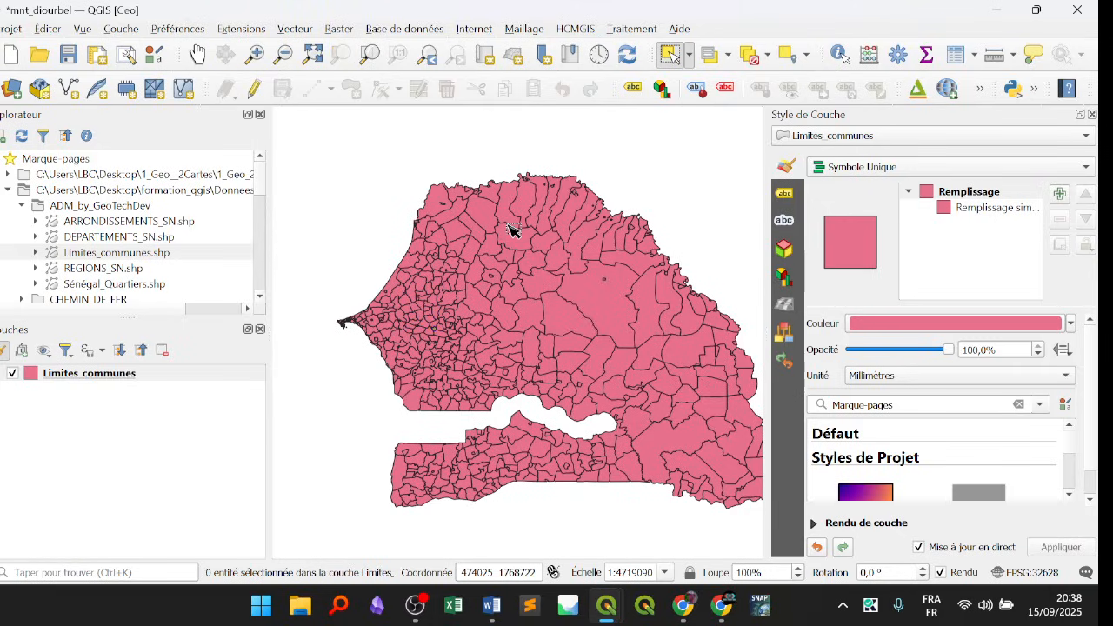
Examine the commune names in the Limites_communes attribute table, sorted in ascending order by CCRCA.
right_click(210, 377)
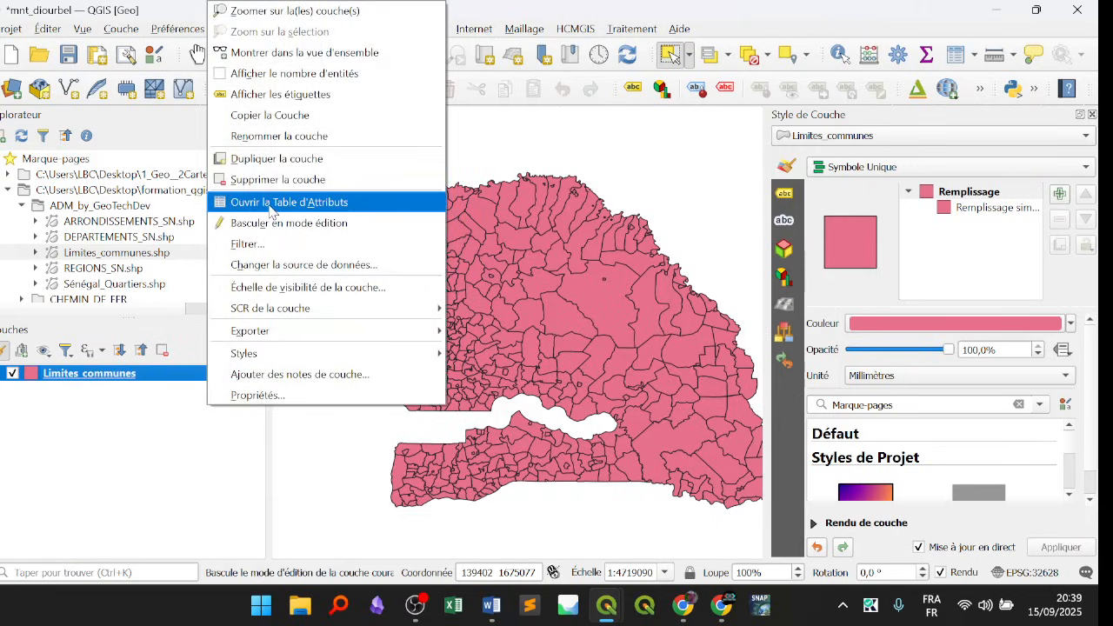
left_click(279, 202)
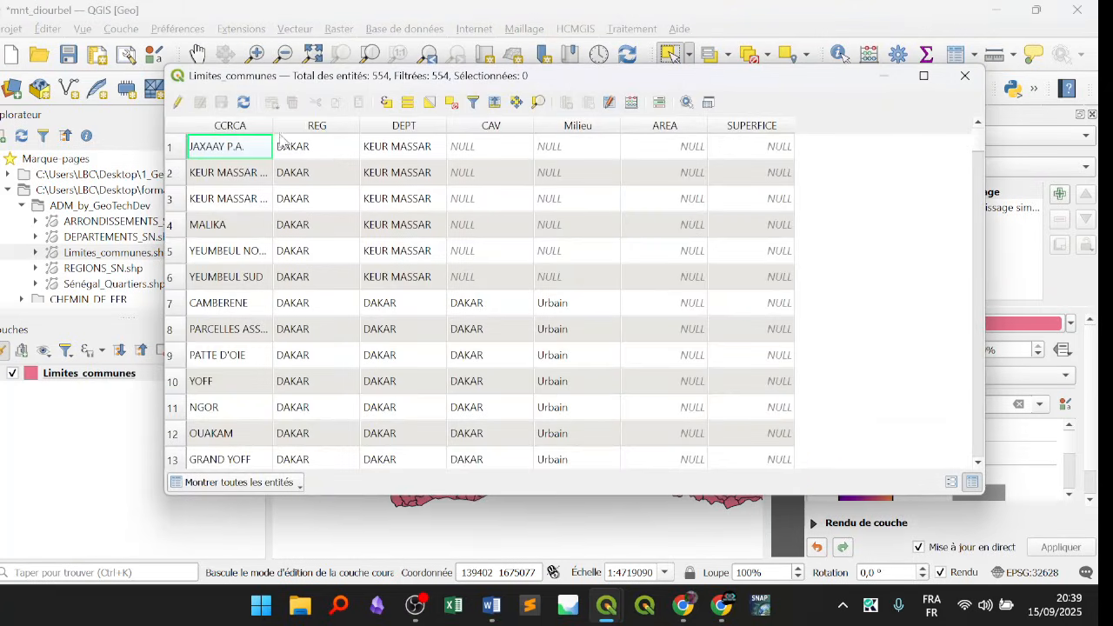
left_click(234, 127)
left_click(235, 127)
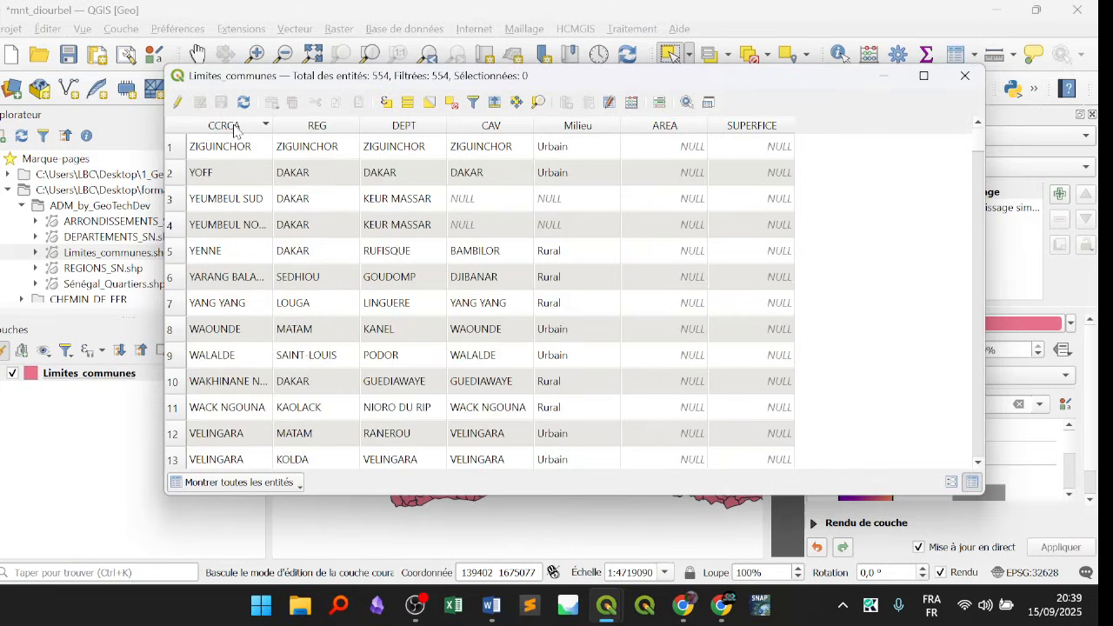
left_click(258, 127)
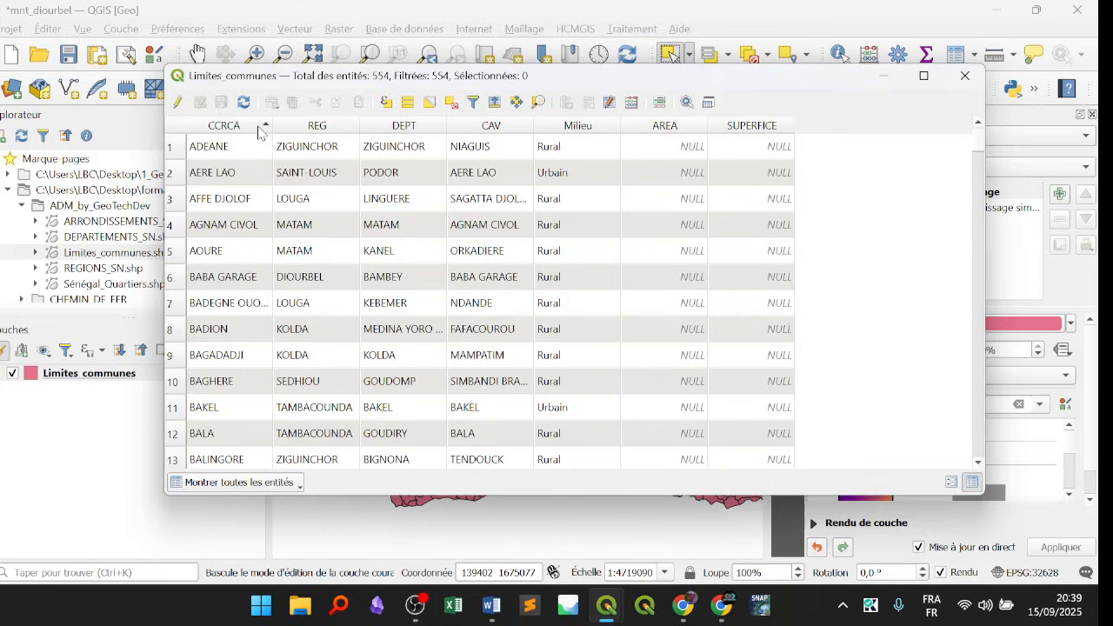
left_click_drag(272, 125, 298, 124)
scroll(213, 203, "down", 3)
scroll(213, 202, "down", 5)
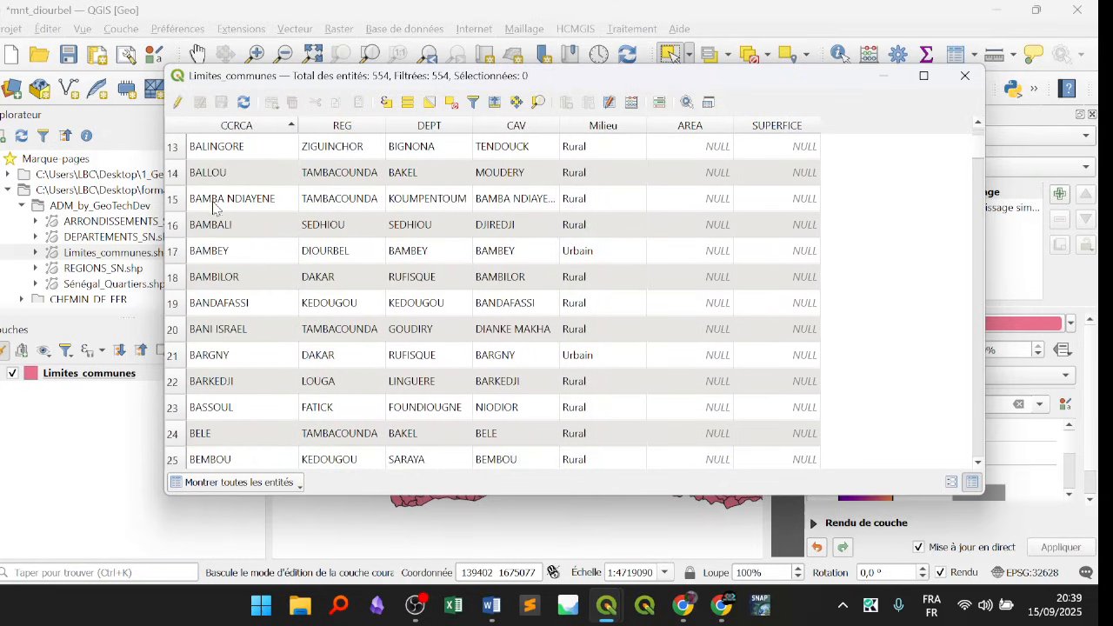
scroll(199, 193, "down", 2)
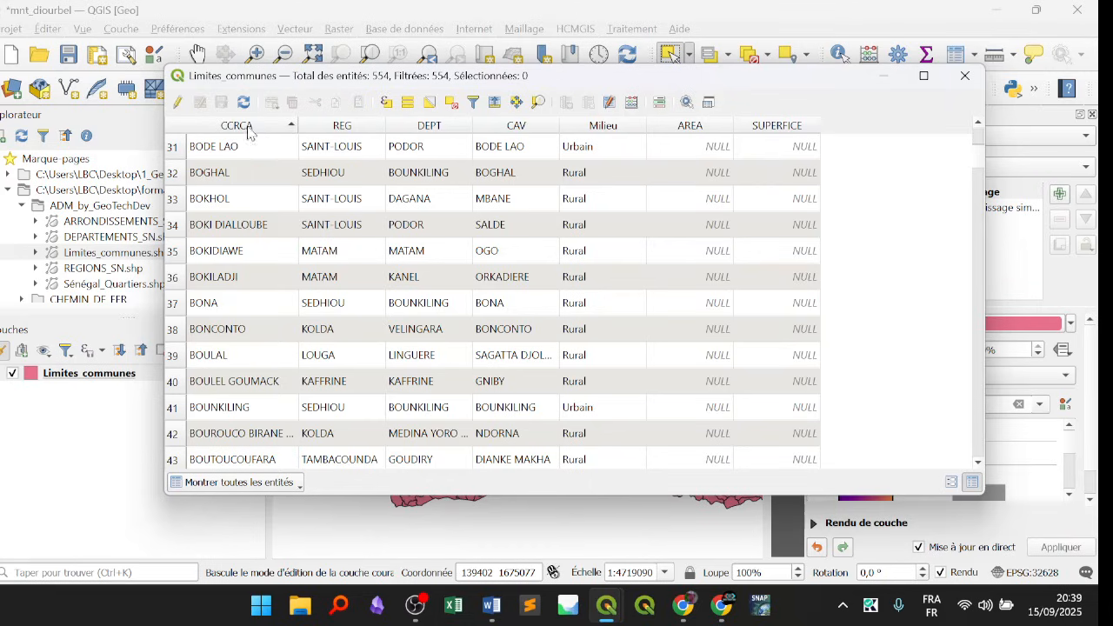
left_click(964, 77)
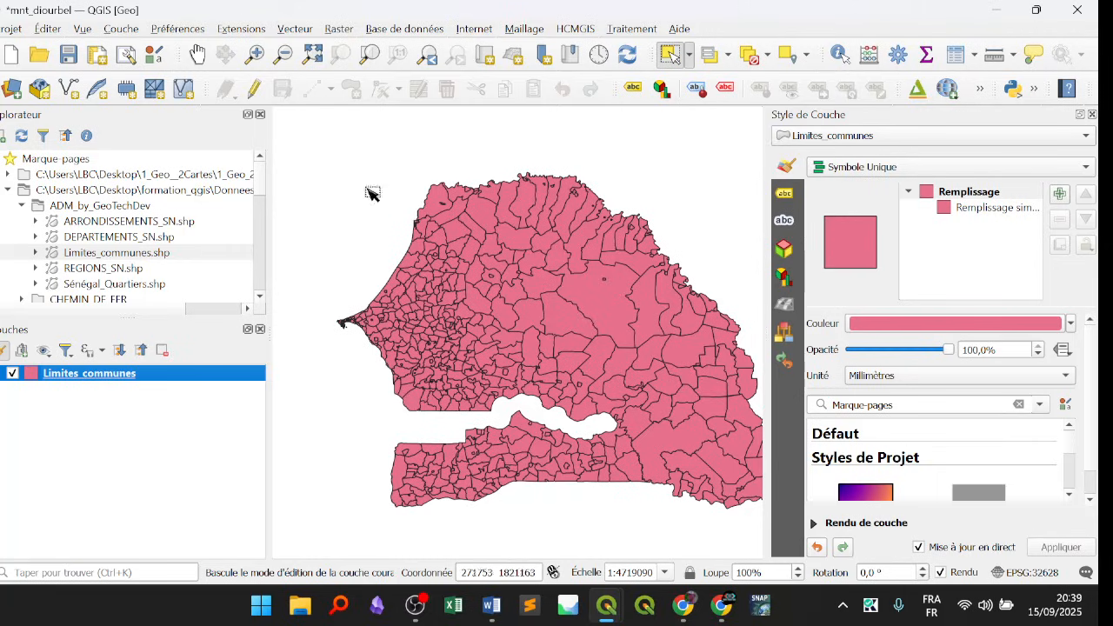
left_click(369, 54)
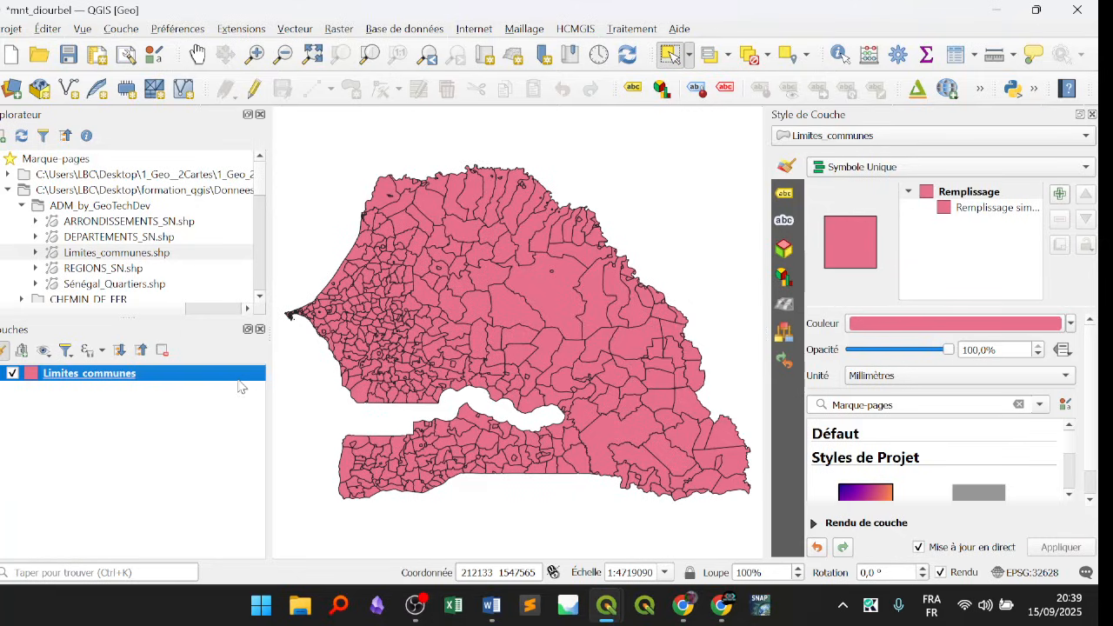
right_click(230, 378)
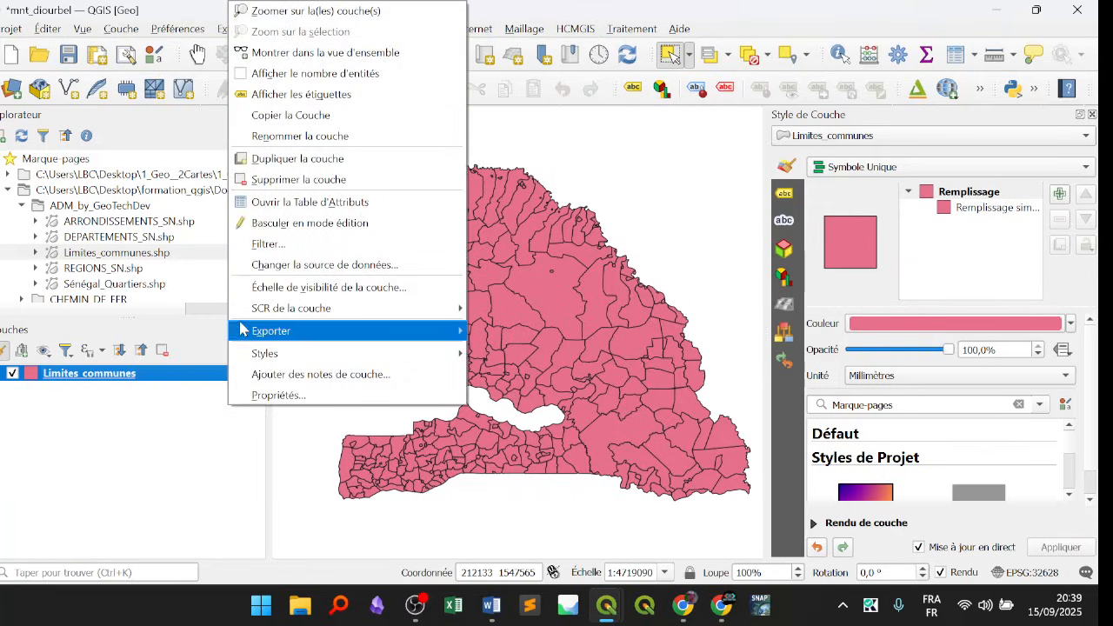
left_click(184, 376)
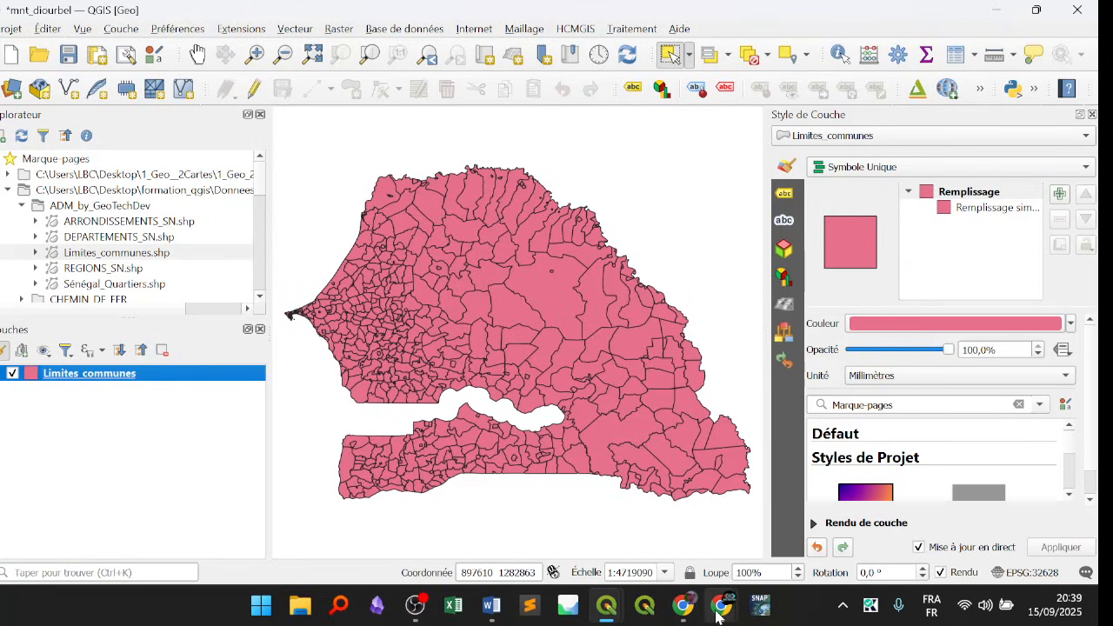
mouse_move(719, 615)
left_click(770, 531)
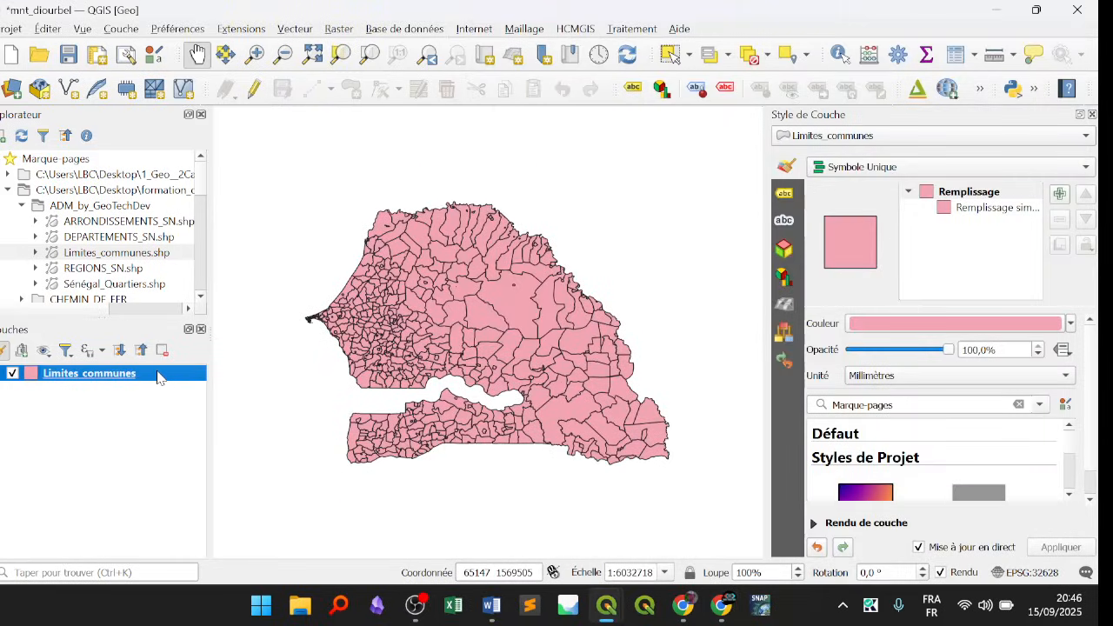
right_click(157, 377)
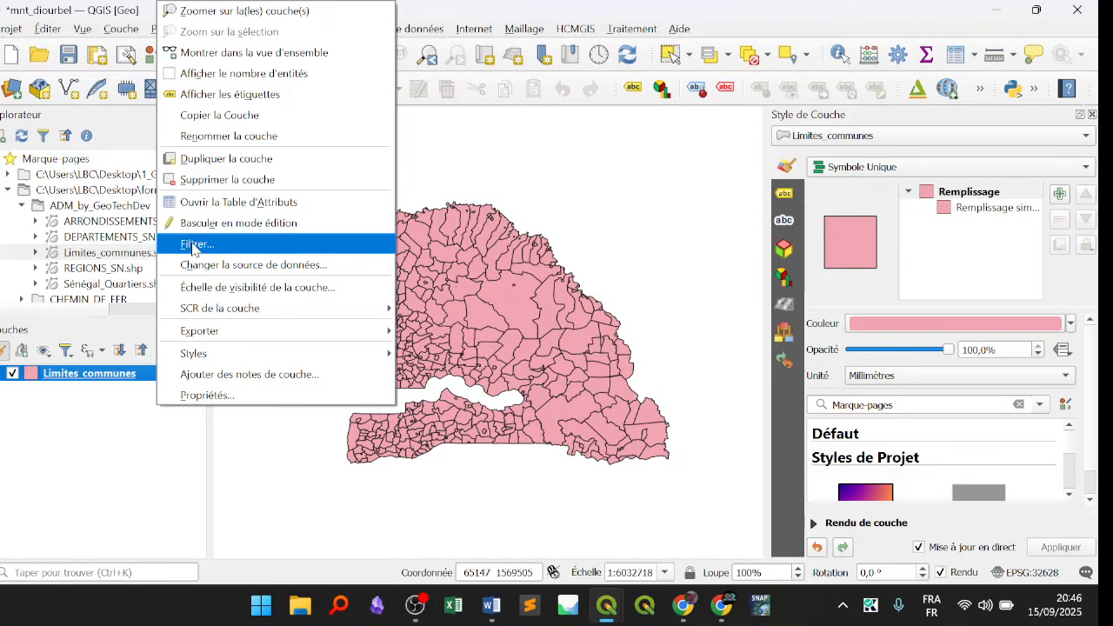
left_click(89, 426)
left_click(106, 376)
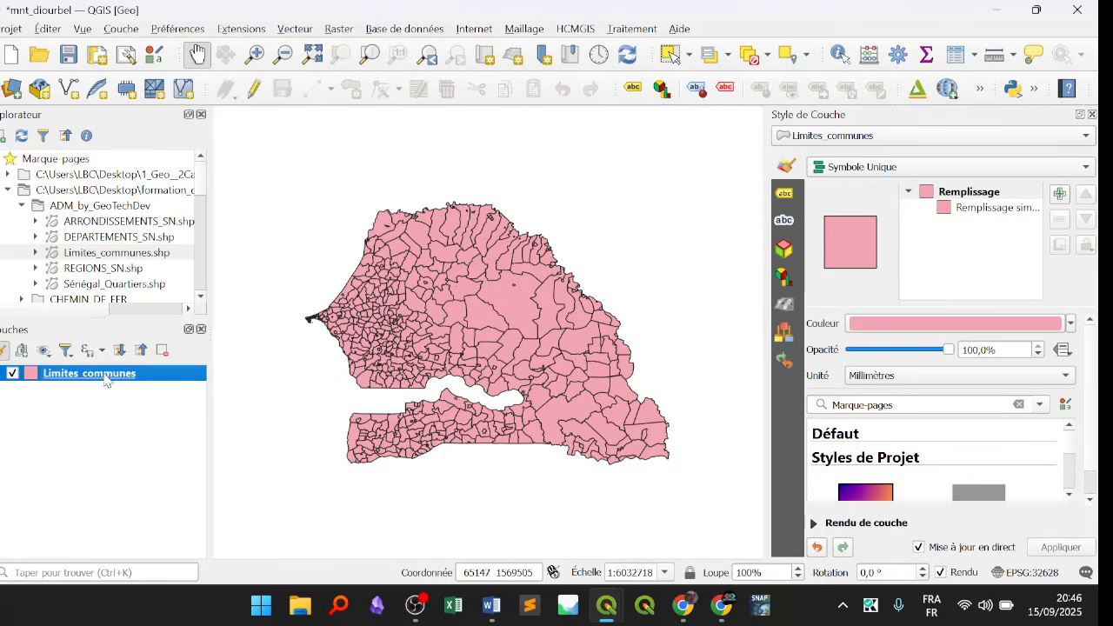
right_click(443, 323)
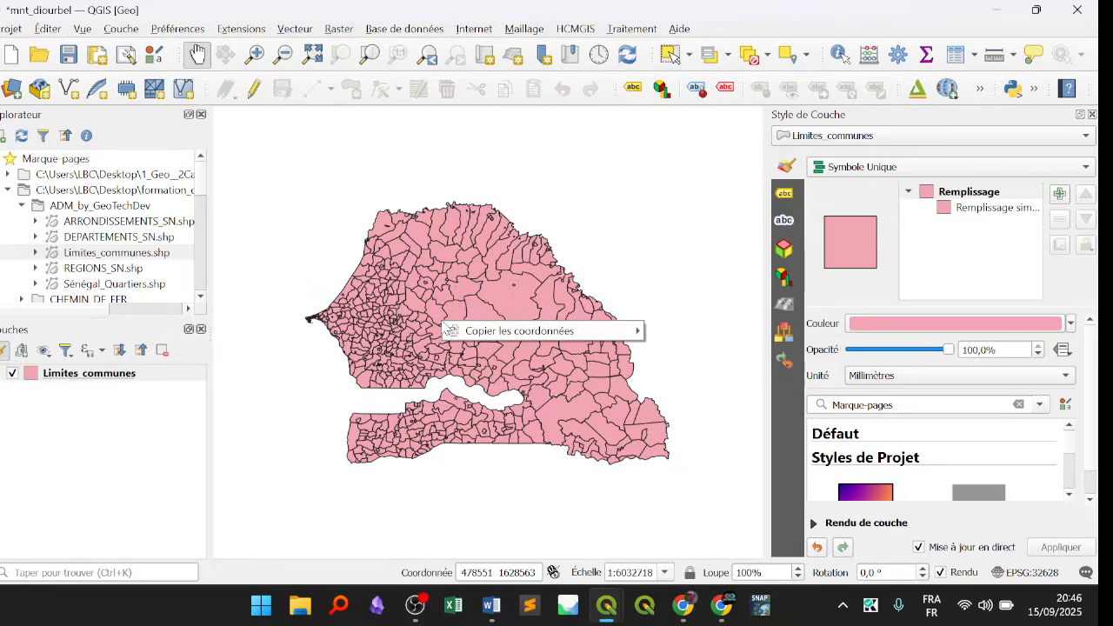
left_click(62, 386)
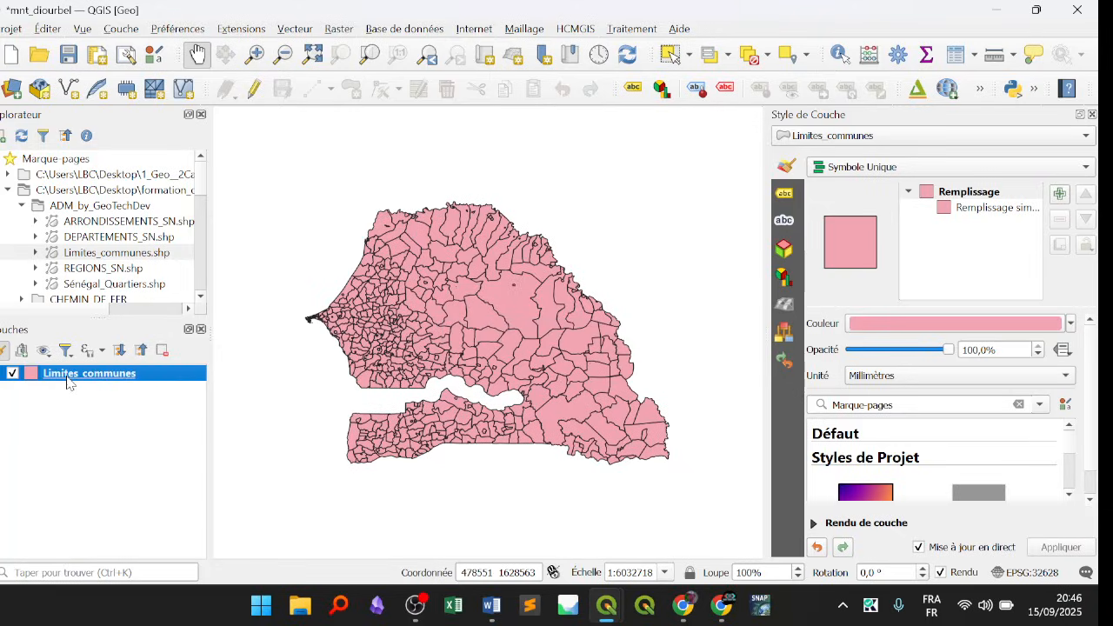
right_click(62, 387)
left_click(48, 379)
right_click(79, 254)
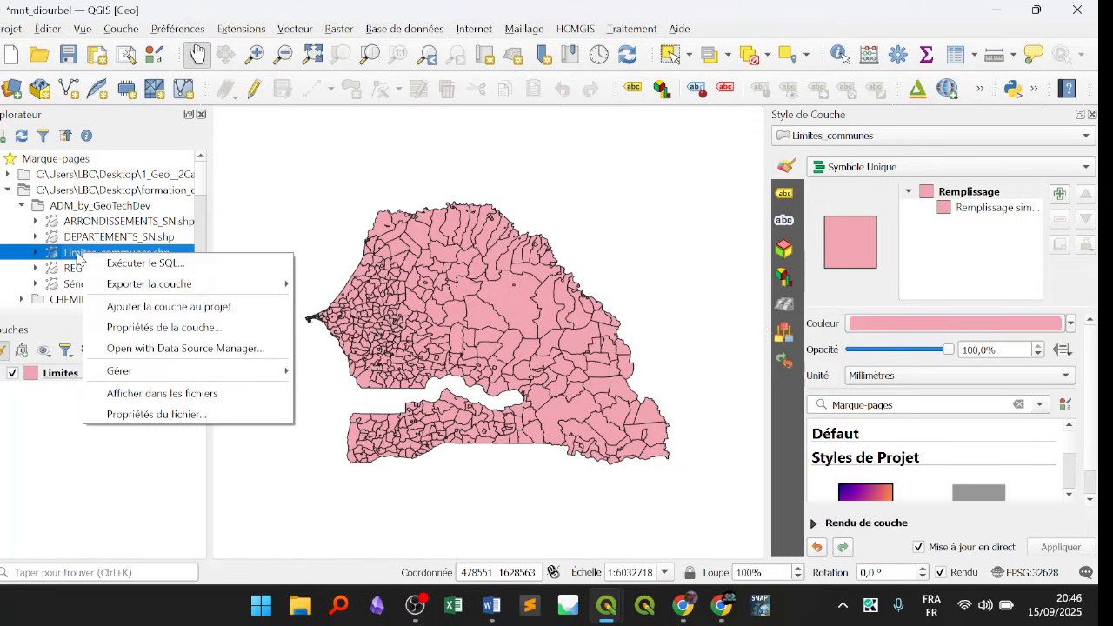
left_click(71, 254)
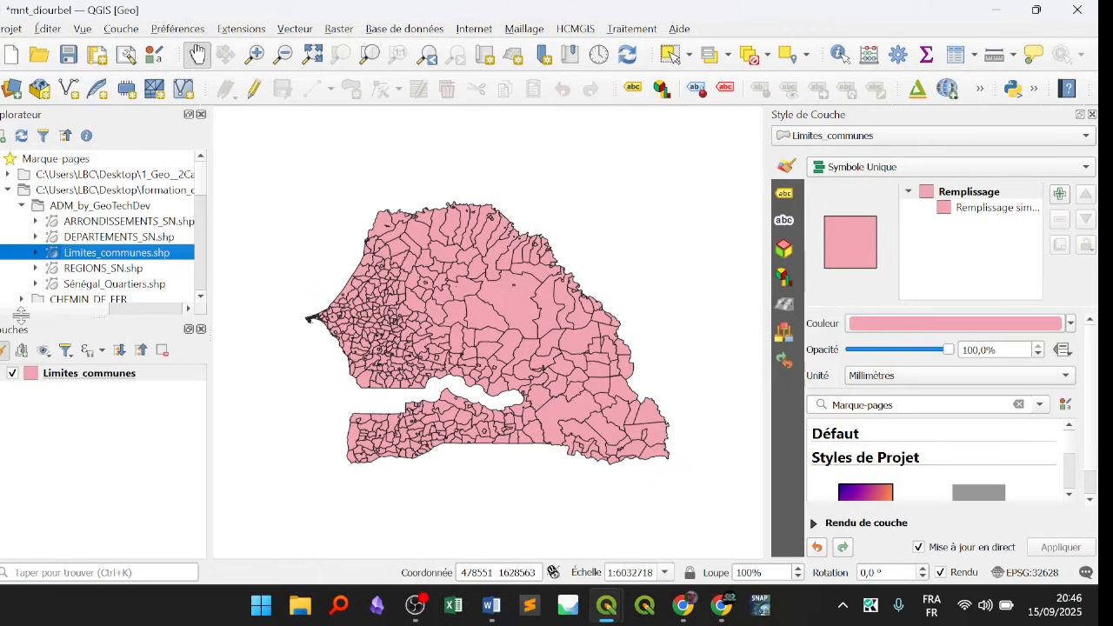
Open the filter query builder for the Limites_communes layer and start the expression with "CCRCA" =.
left_click(73, 376)
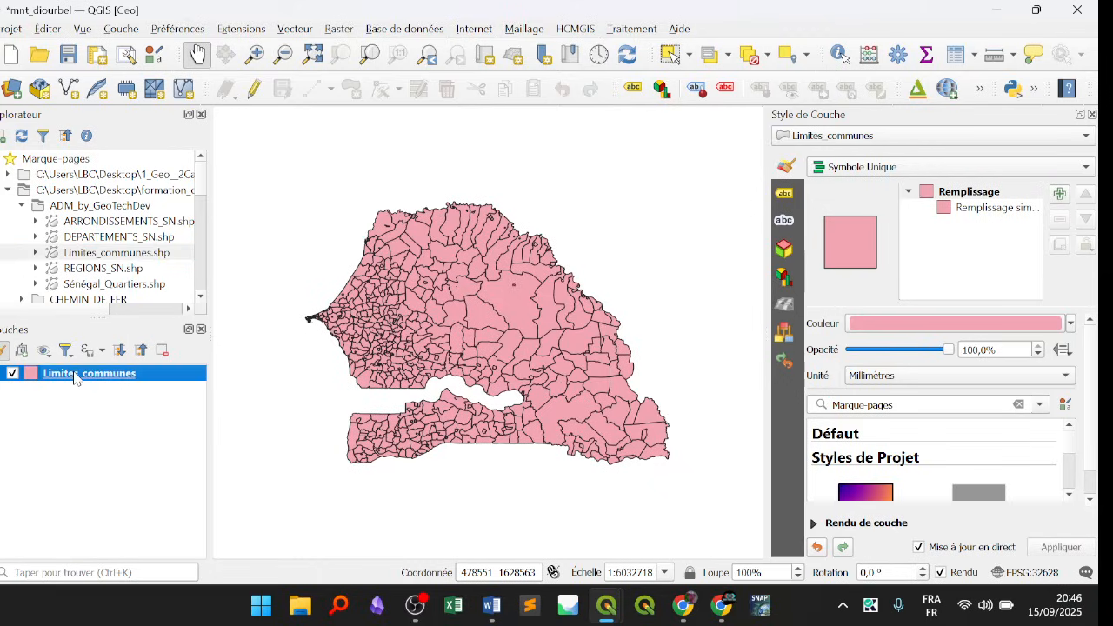
right_click(73, 375)
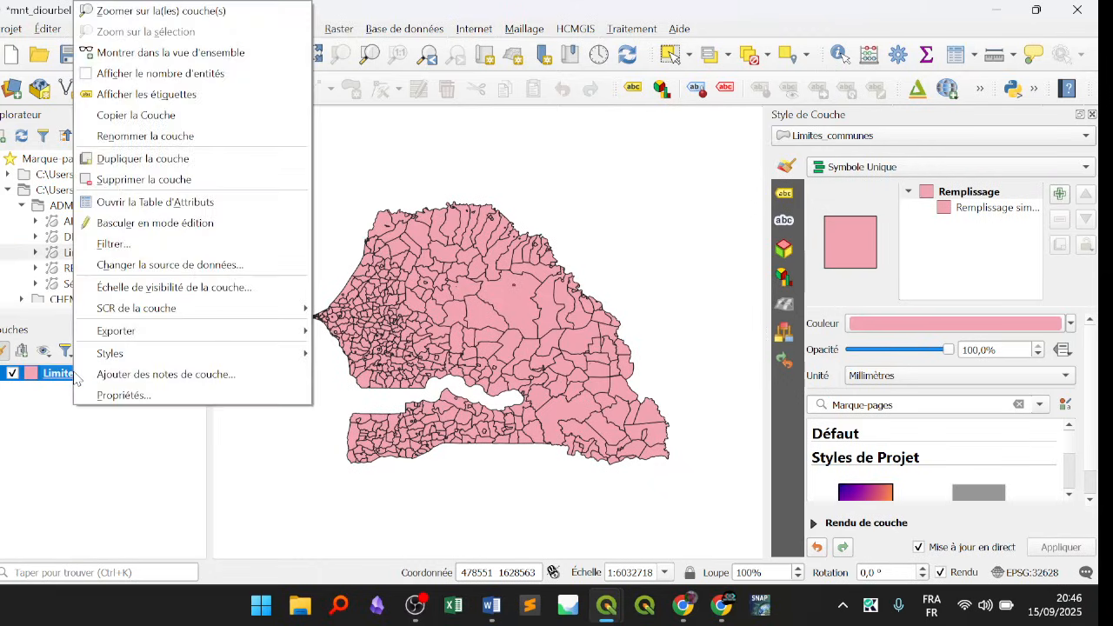
left_click(142, 244)
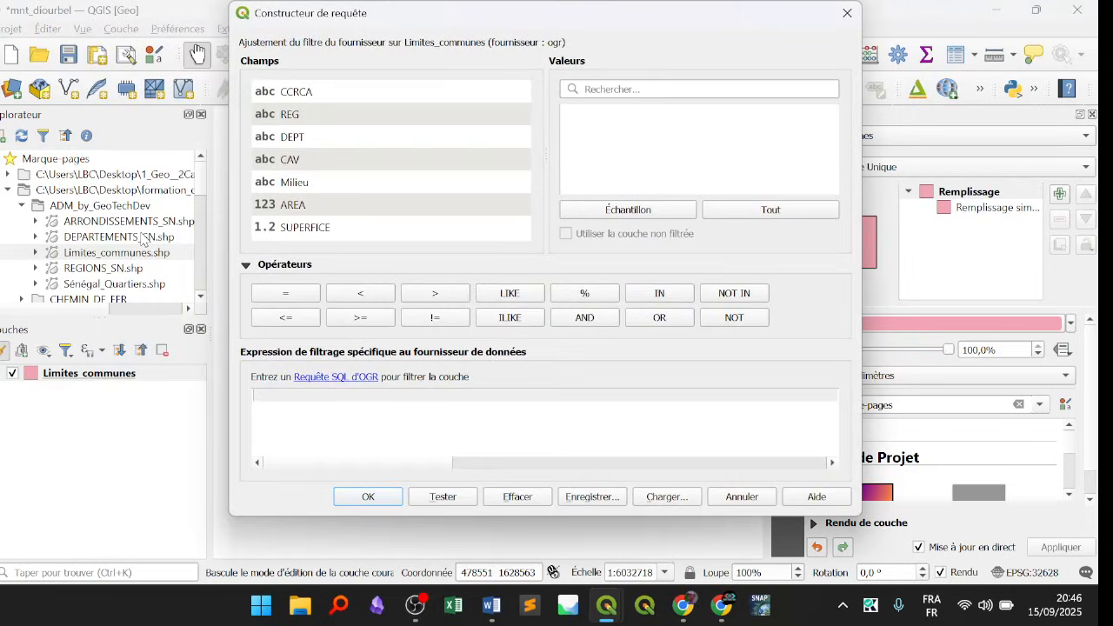
left_click(312, 93)
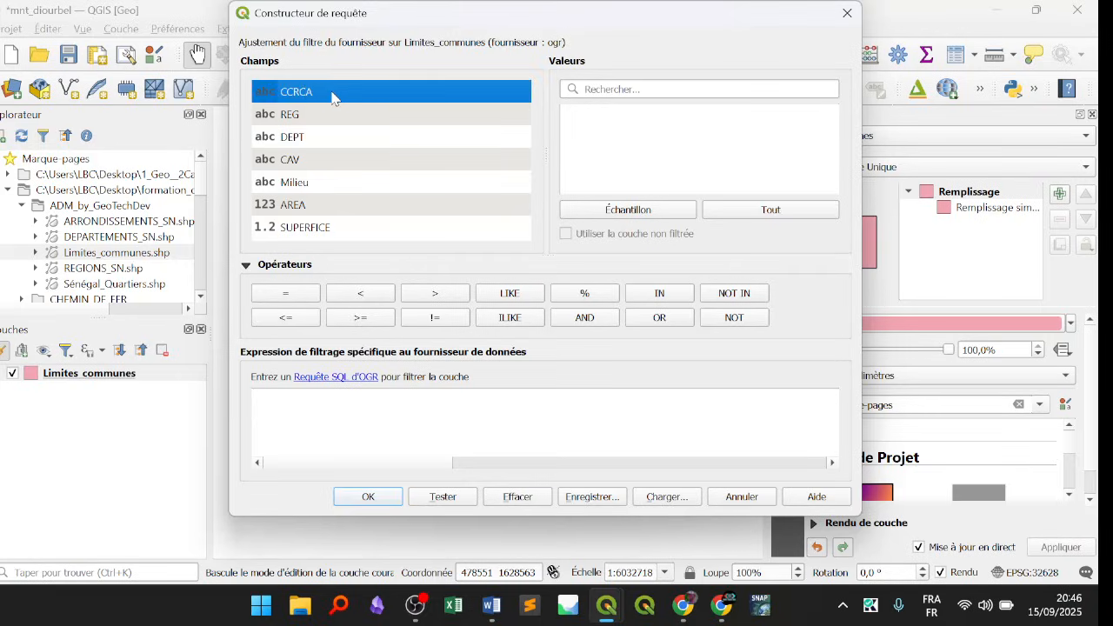
double_click(332, 98)
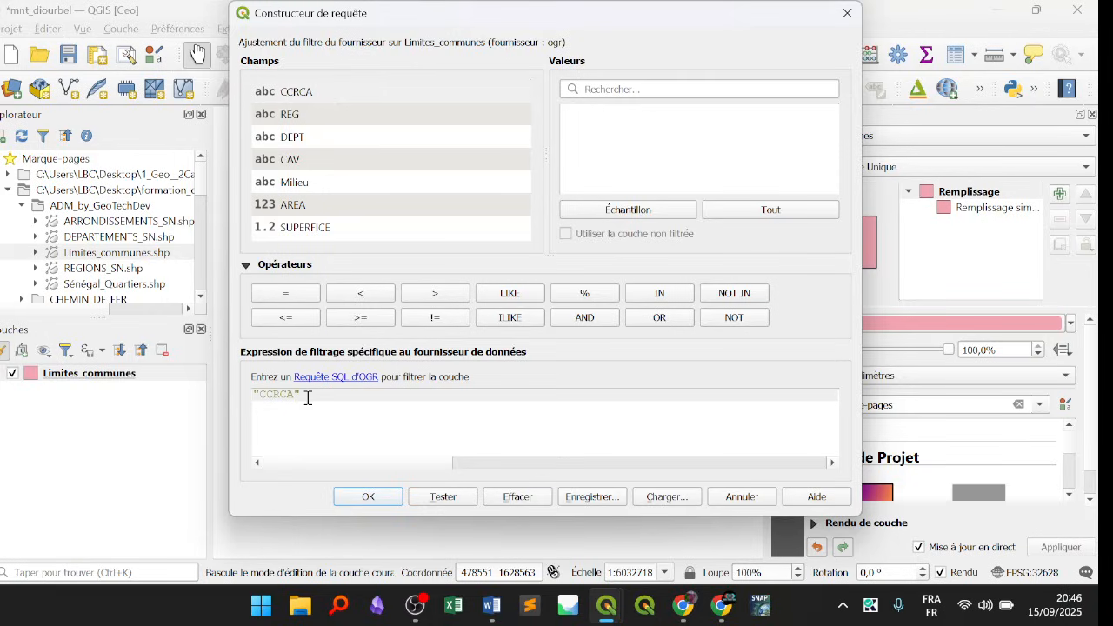
left_click(295, 91)
left_click_drag(337, 400, 244, 401)
left_click(332, 394)
List all CCRCA values, search them for "diour", and add DIOURBEL to the filter expression.
left_click(753, 214)
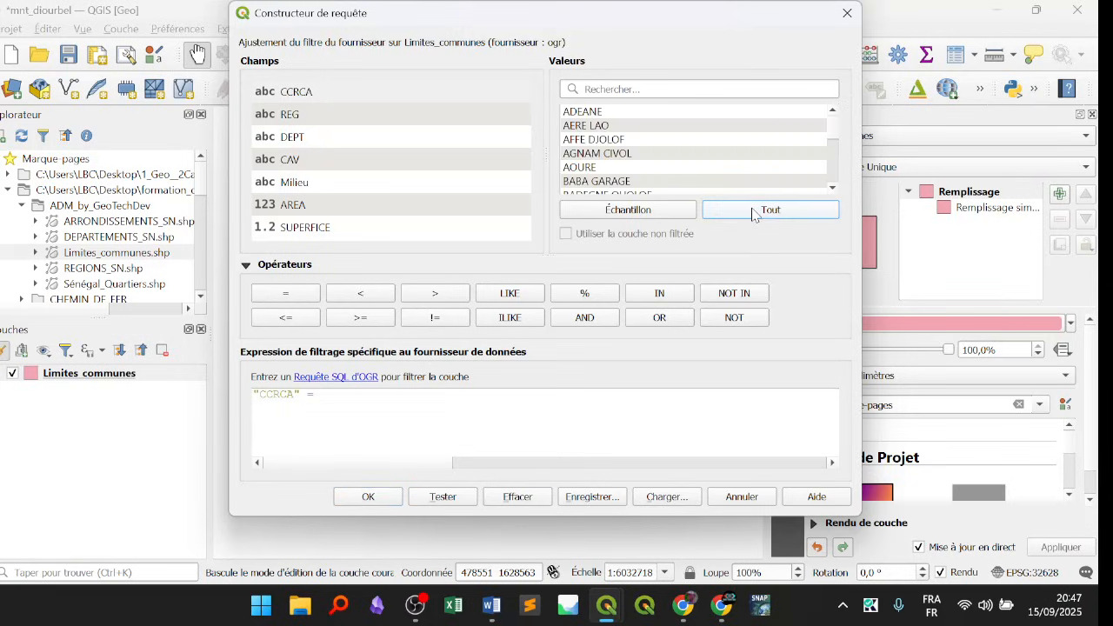
scroll(647, 131, "down", 5)
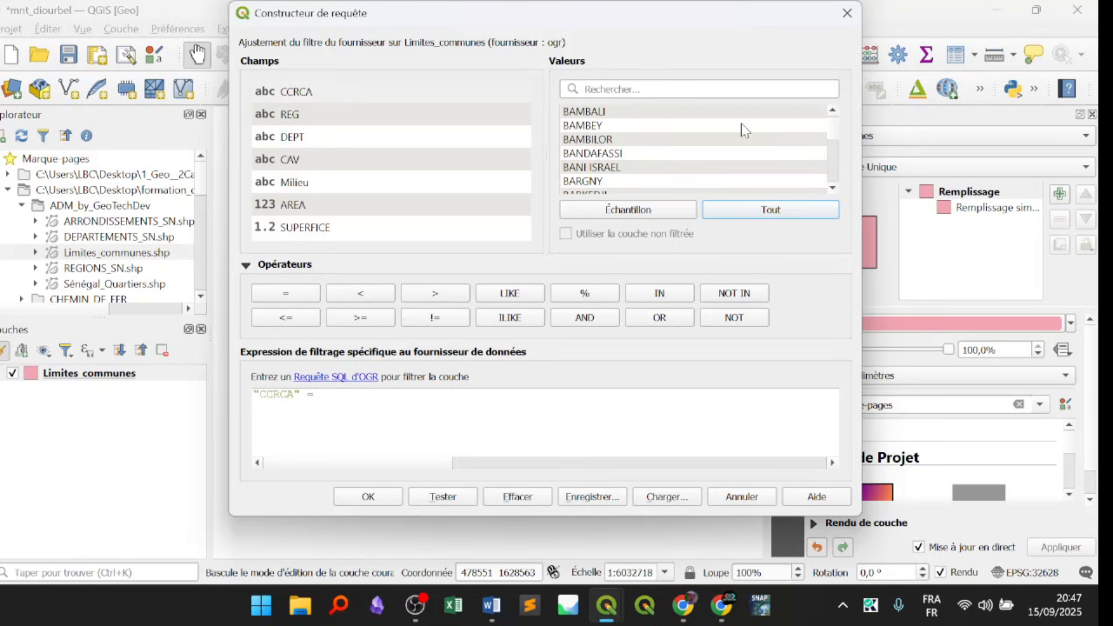
scroll(731, 135, "down", 3)
scroll(727, 135, "down", 10)
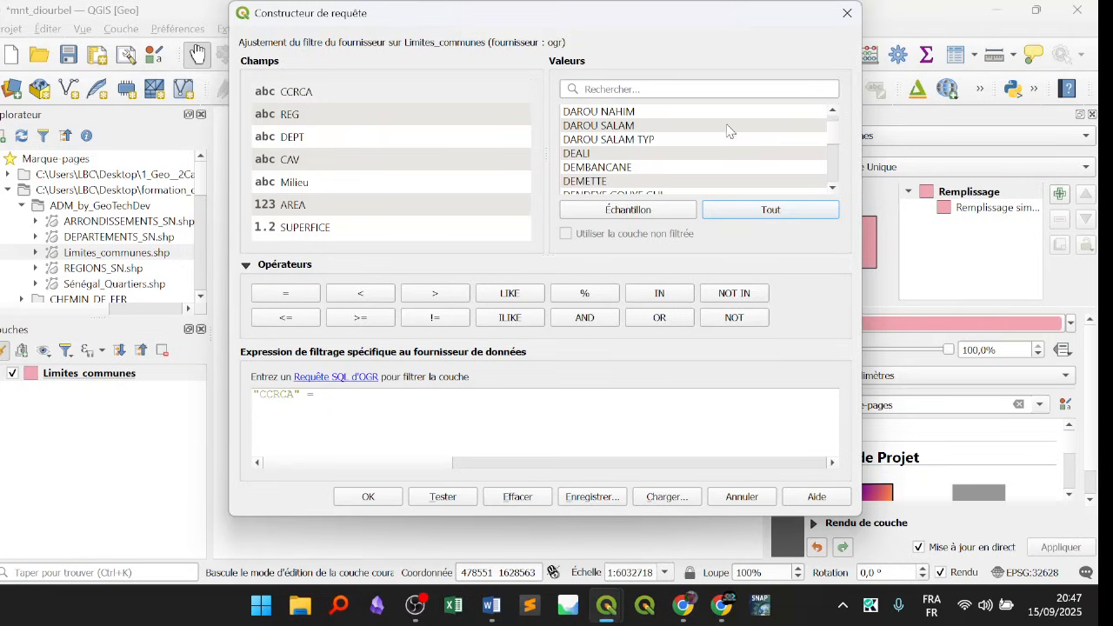
scroll(727, 131, "down", 8)
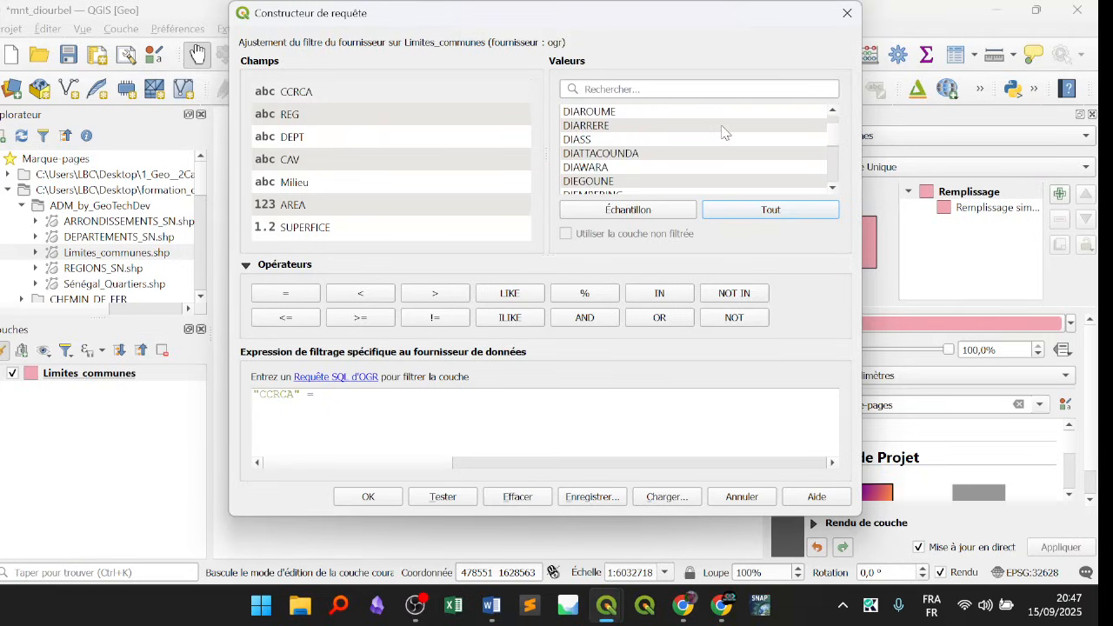
scroll(723, 131, "down", 2)
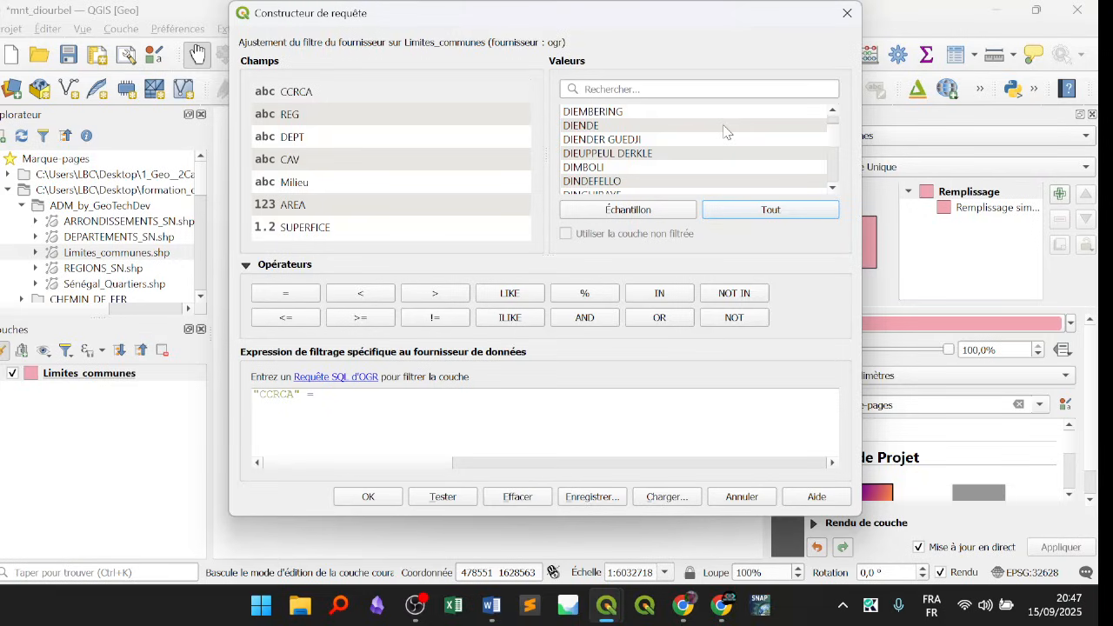
scroll(727, 131, "up", 5)
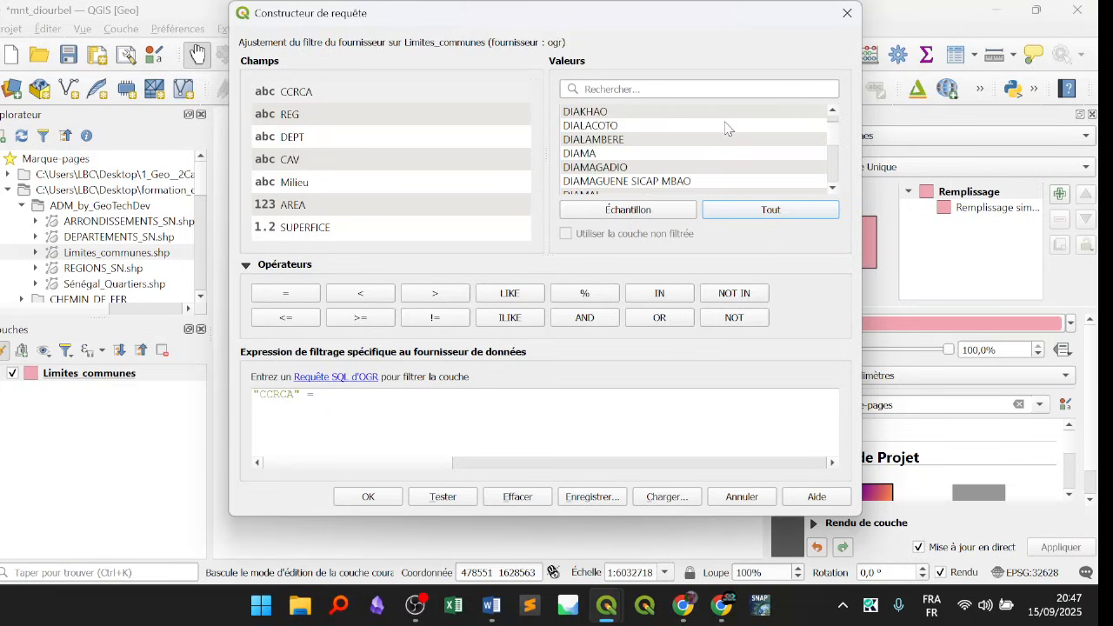
type("diour")
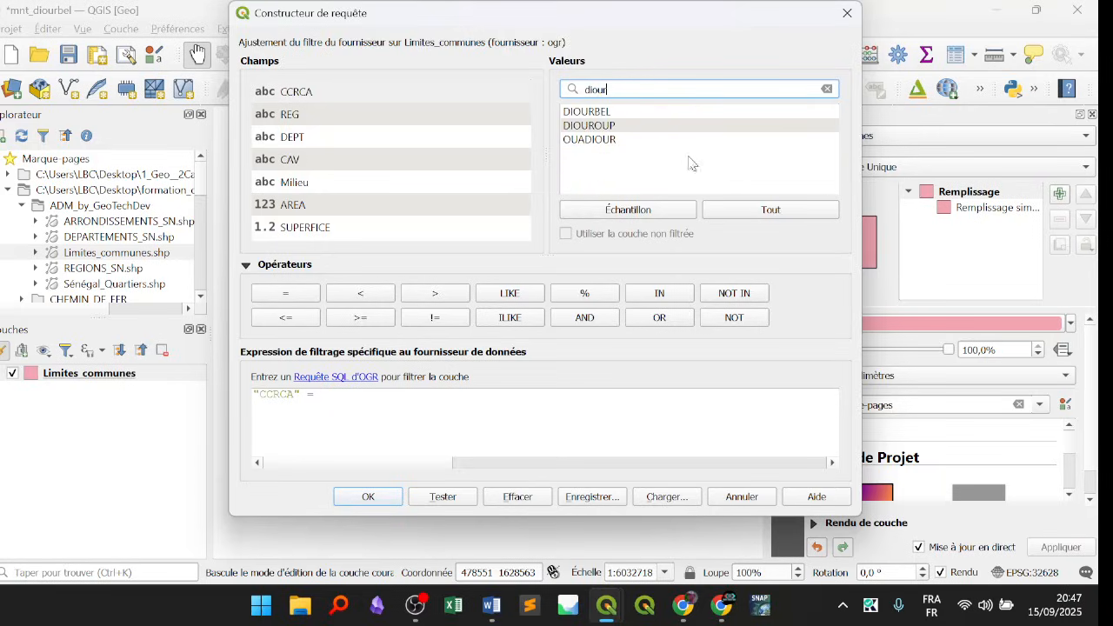
left_click(737, 209)
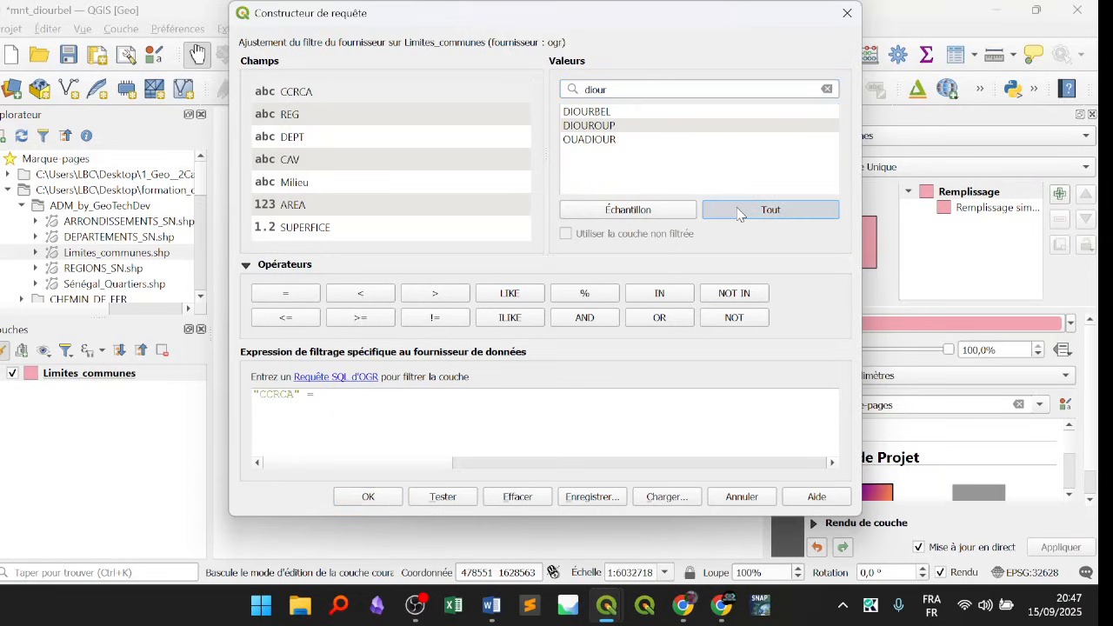
left_click(620, 87)
left_click(629, 112)
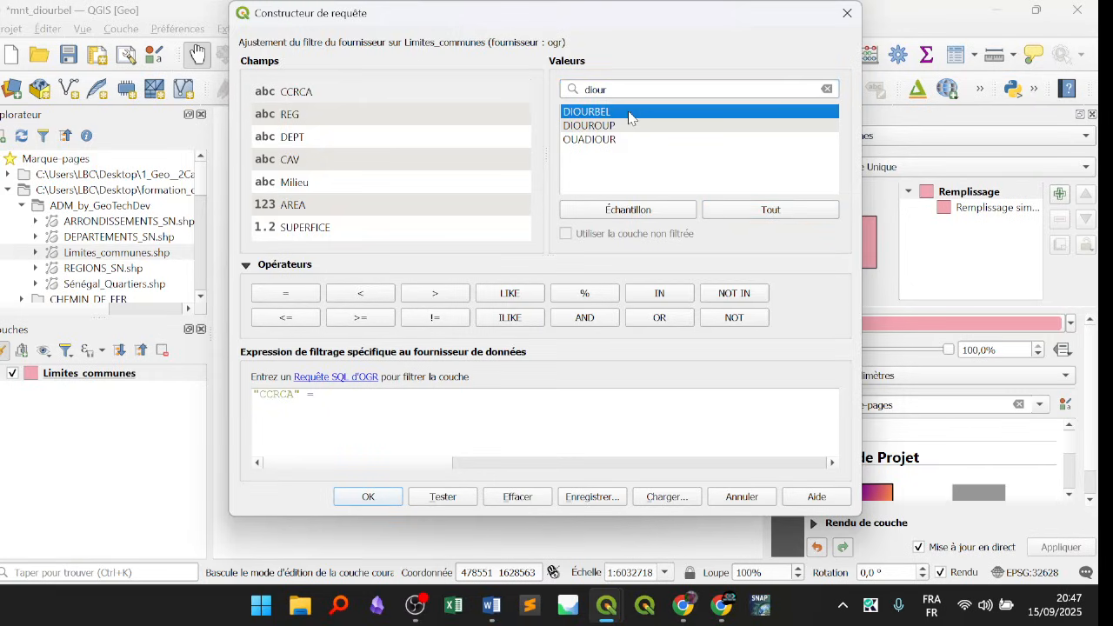
double_click(624, 115)
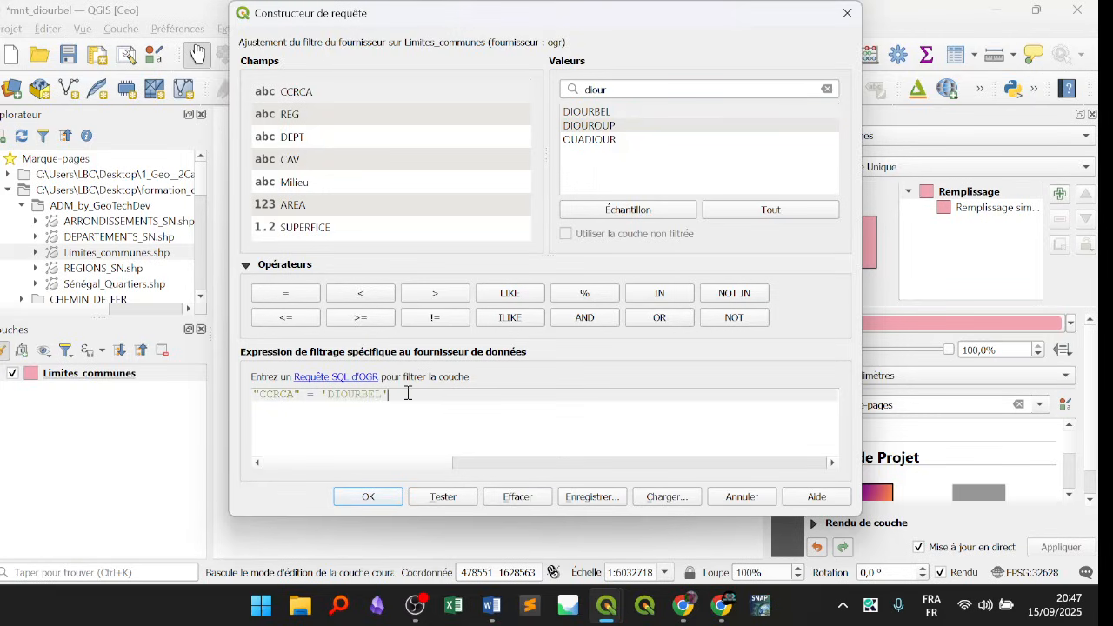
Check the expression "CCRCA" = 'DIOURBEL' and apply it as the Limites_communes layer filter.
left_click_drag(408, 393, 234, 397)
left_click(312, 397)
left_click(378, 412)
left_click_drag(313, 398, 480, 396)
left_click(455, 414)
left_click_drag(406, 395, 228, 398)
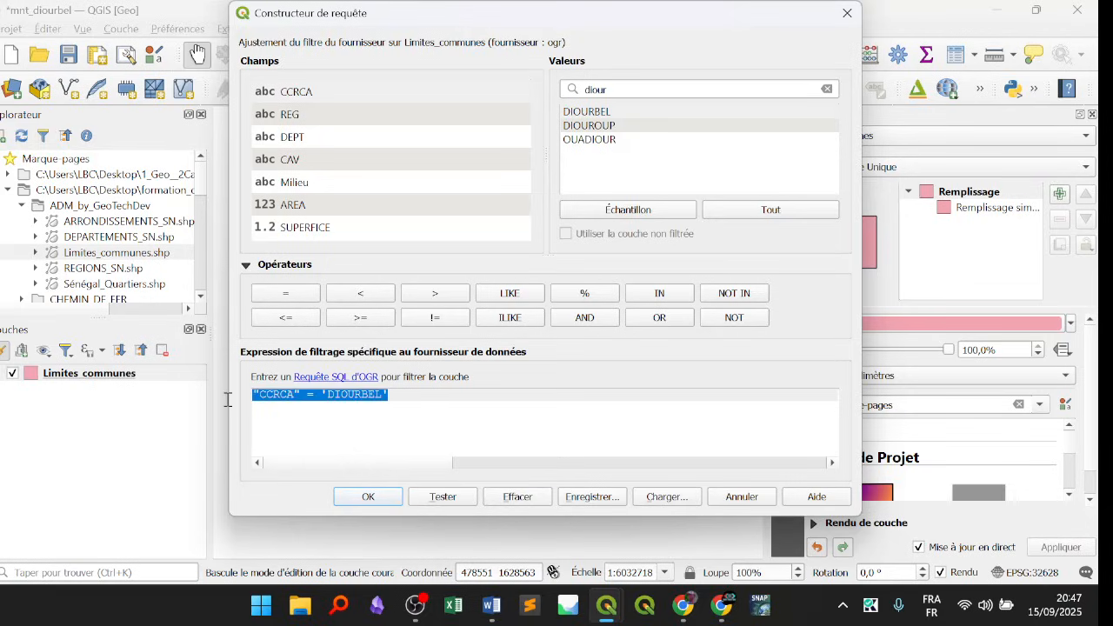
left_click(315, 396)
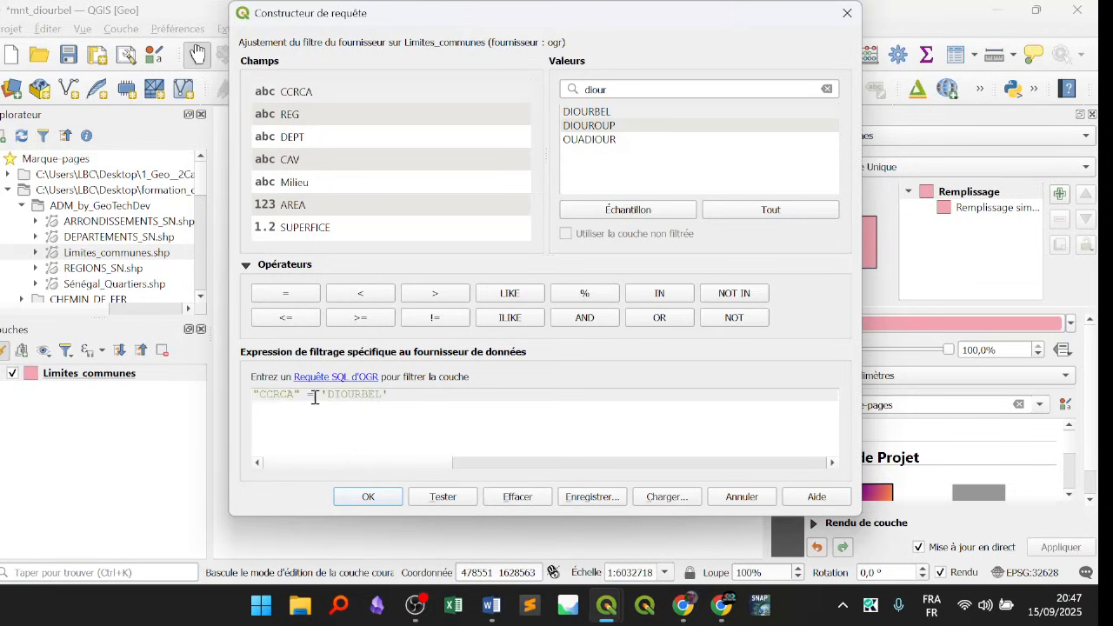
left_click(403, 394)
left_click(378, 497)
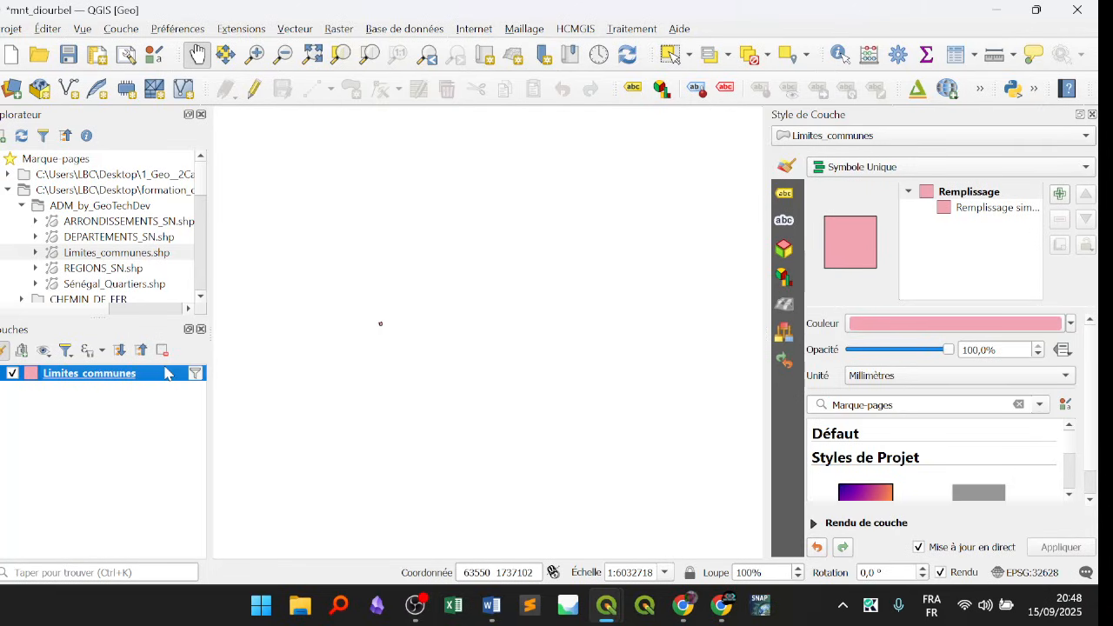
Zoom the map to the extent of the filtered Limites_communes layer.
right_click(165, 374)
left_click(249, 11)
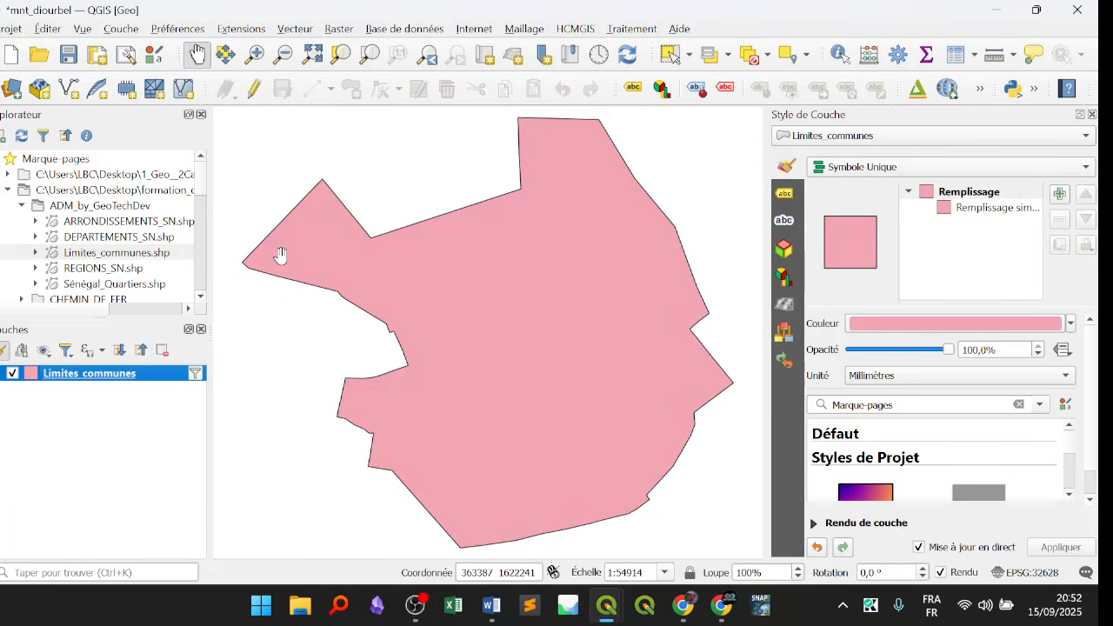
left_click(491, 607)
left_click(491, 606)
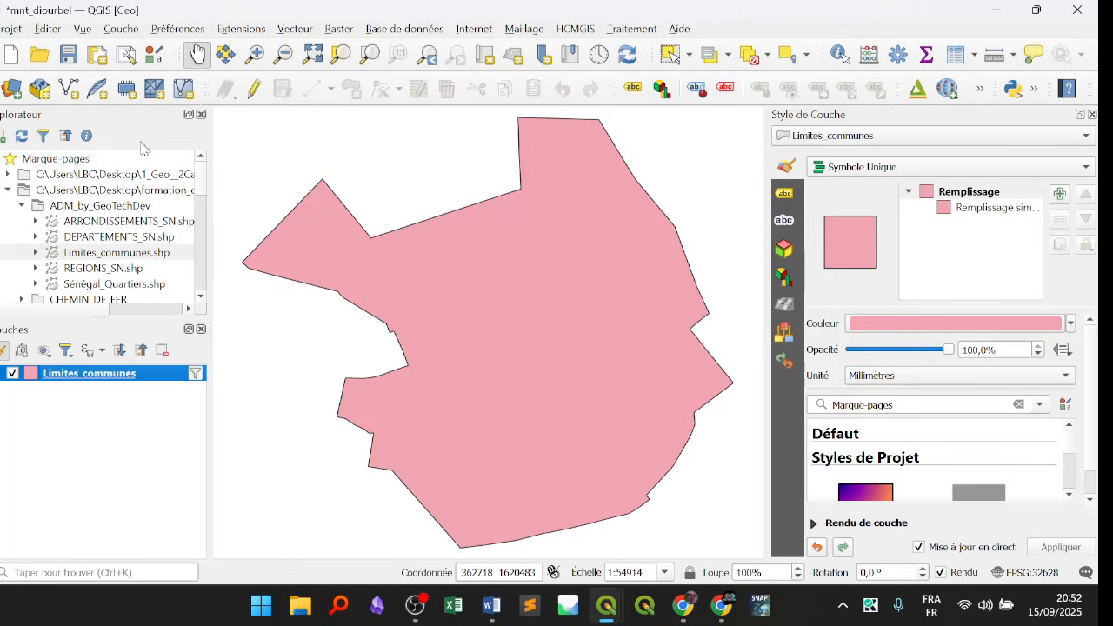
Expand the MNT folder in the formation_qgis bookmark and the mnt_senegal.zip archive inside it.
left_click(79, 193)
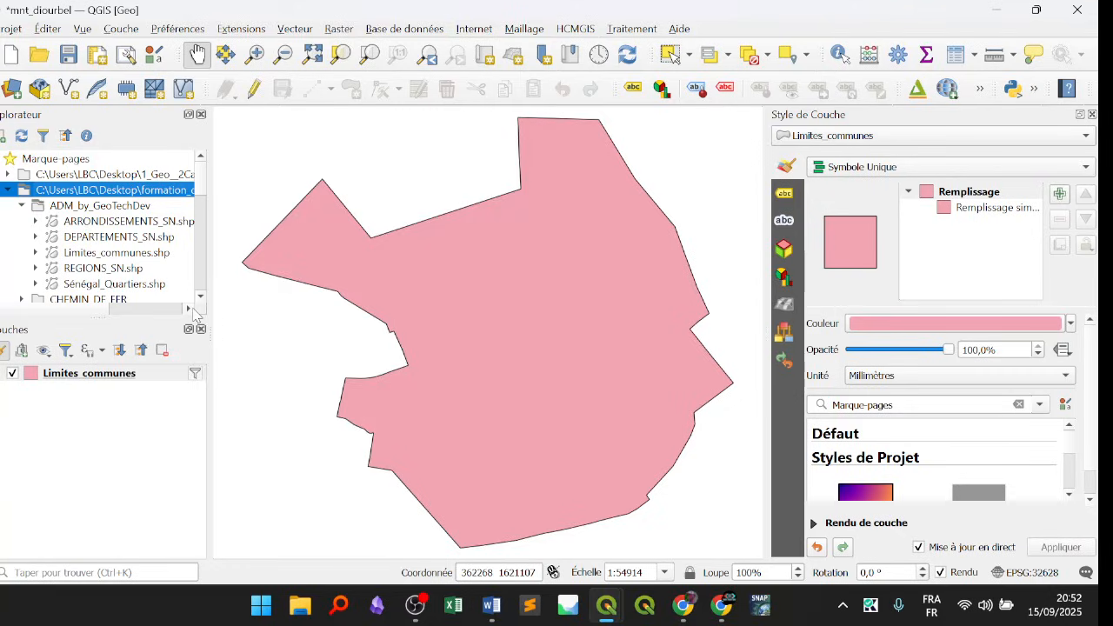
scroll(206, 297, "down", 6)
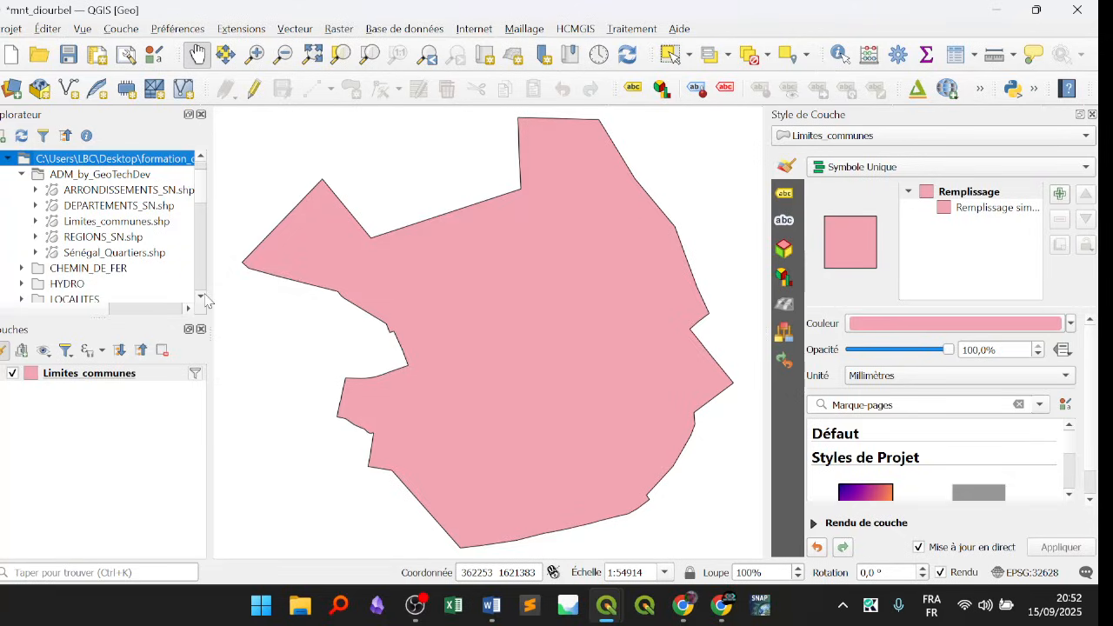
left_click(205, 296)
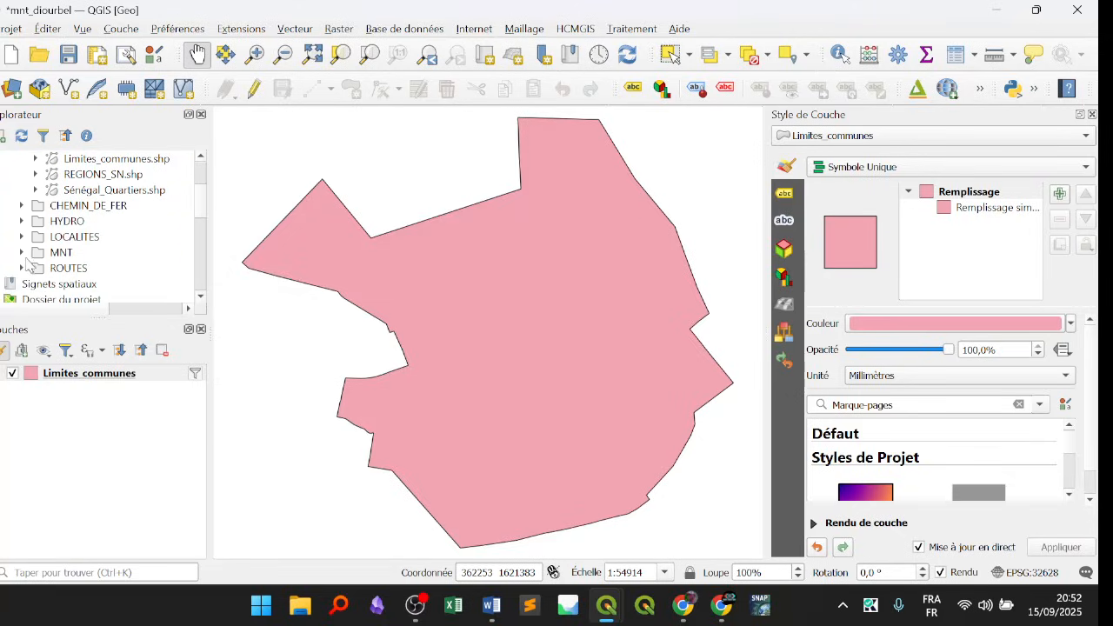
left_click(59, 254)
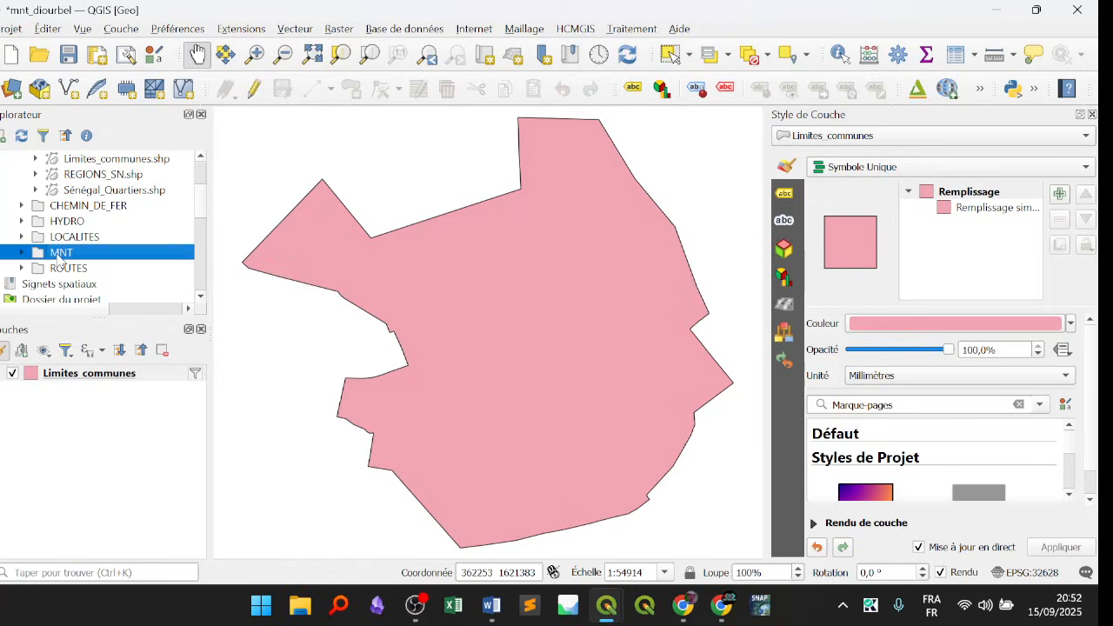
double_click(60, 254)
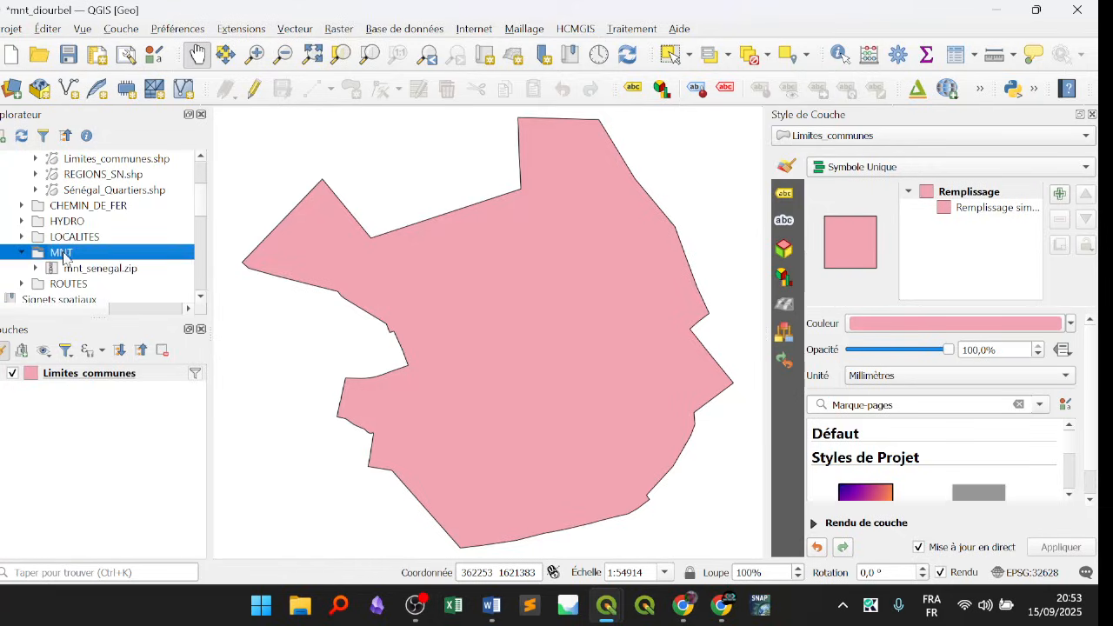
left_click(201, 297)
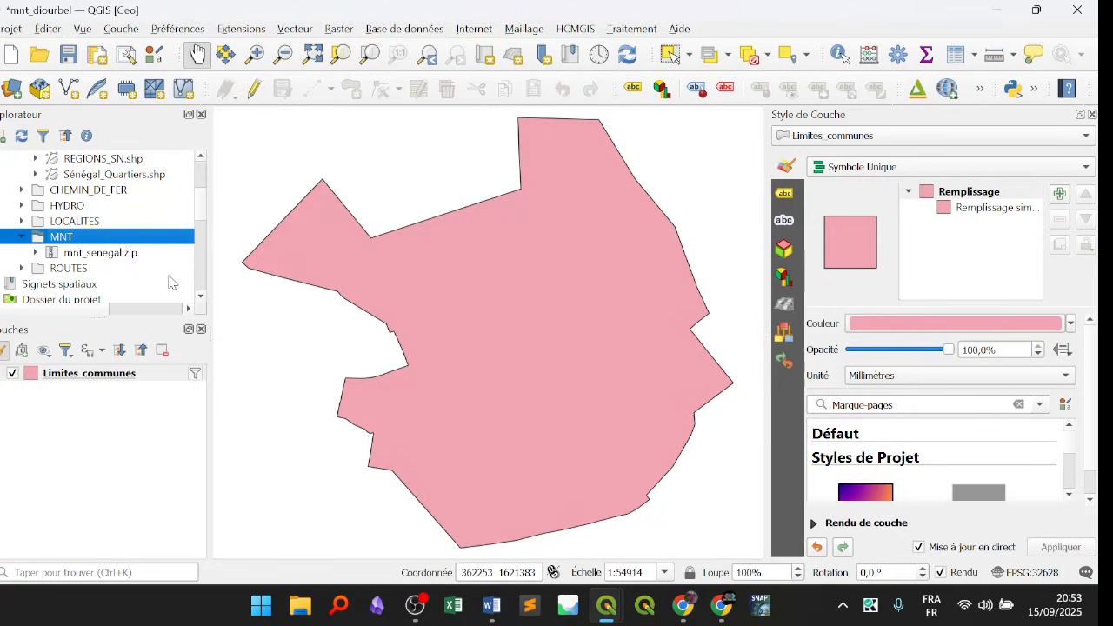
left_click(118, 259)
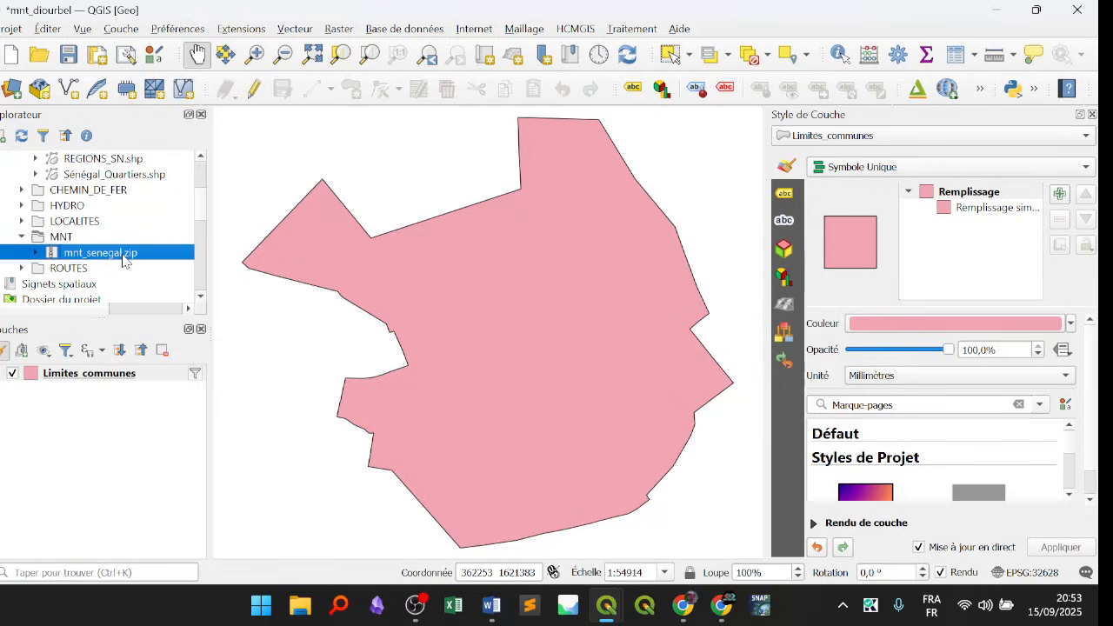
double_click(128, 254)
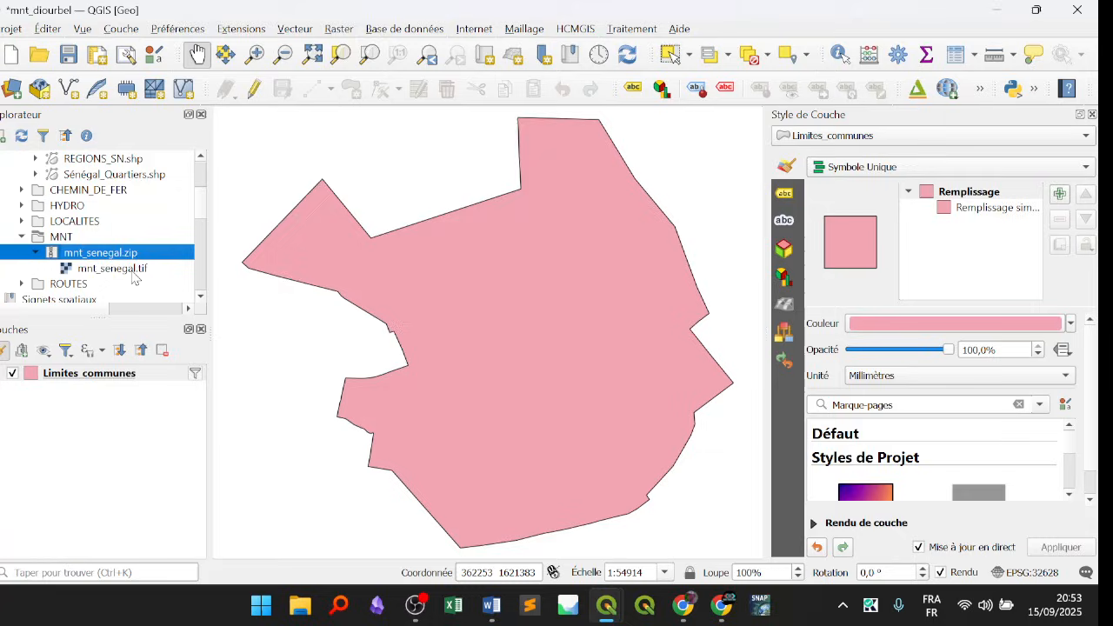
Load mnt_senegal.tif from the mnt_senegal.zip archive into the project and show the map's full extent.
left_click(133, 270)
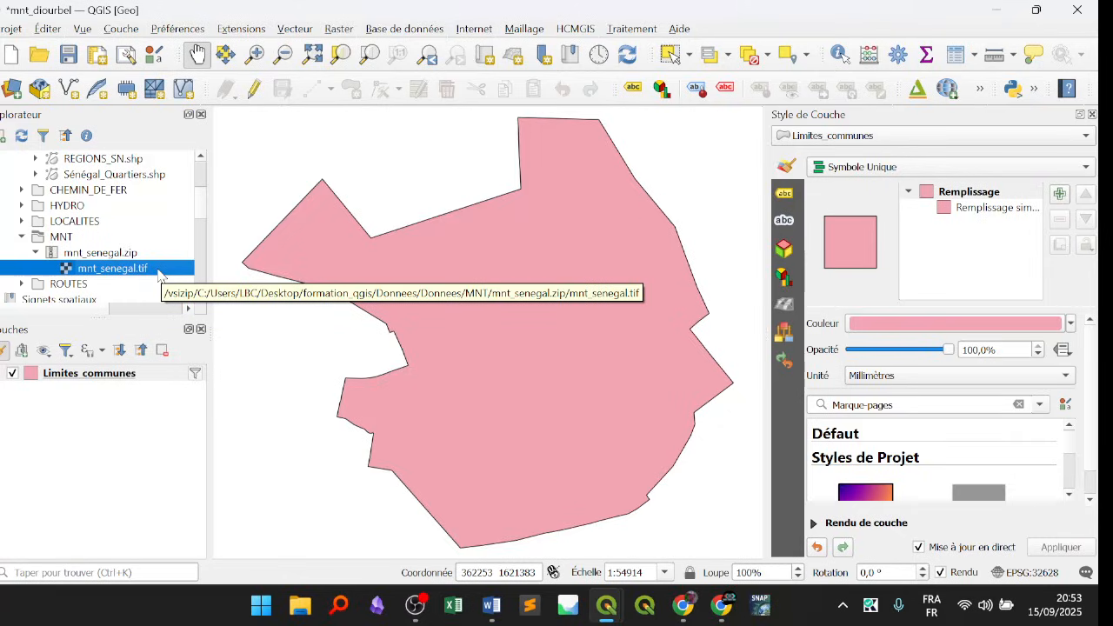
left_click(83, 238)
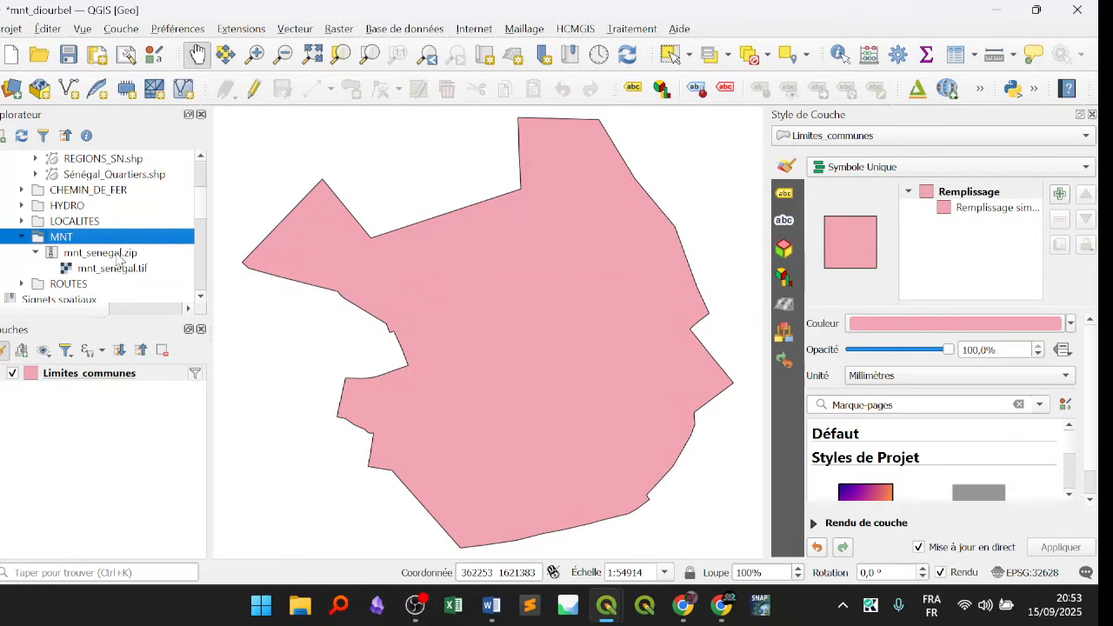
left_click(118, 254)
left_click(141, 270)
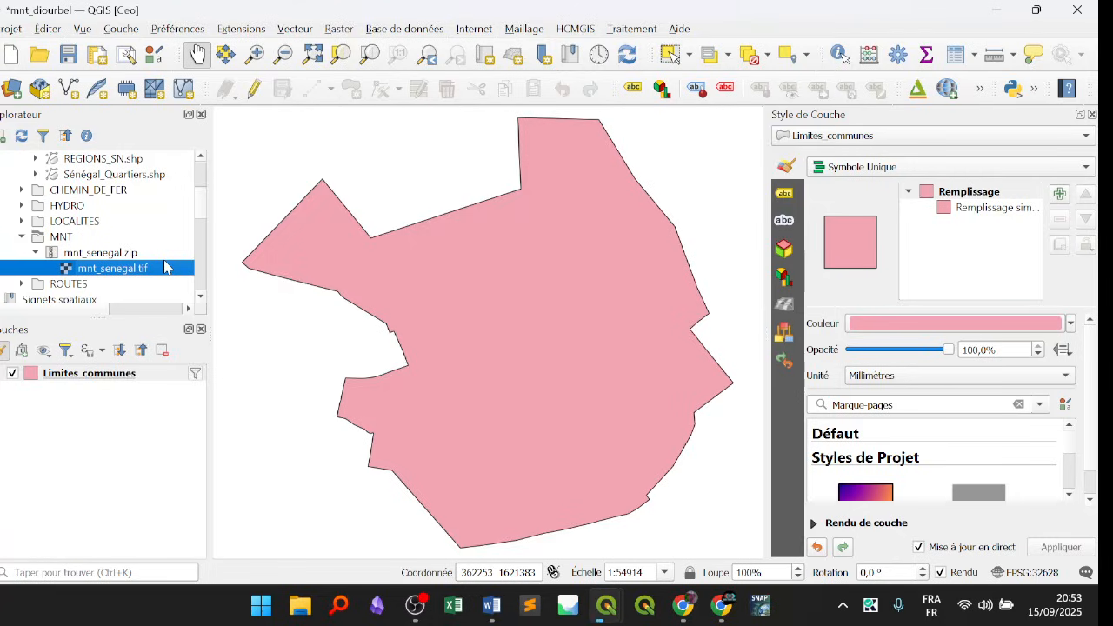
double_click(165, 267)
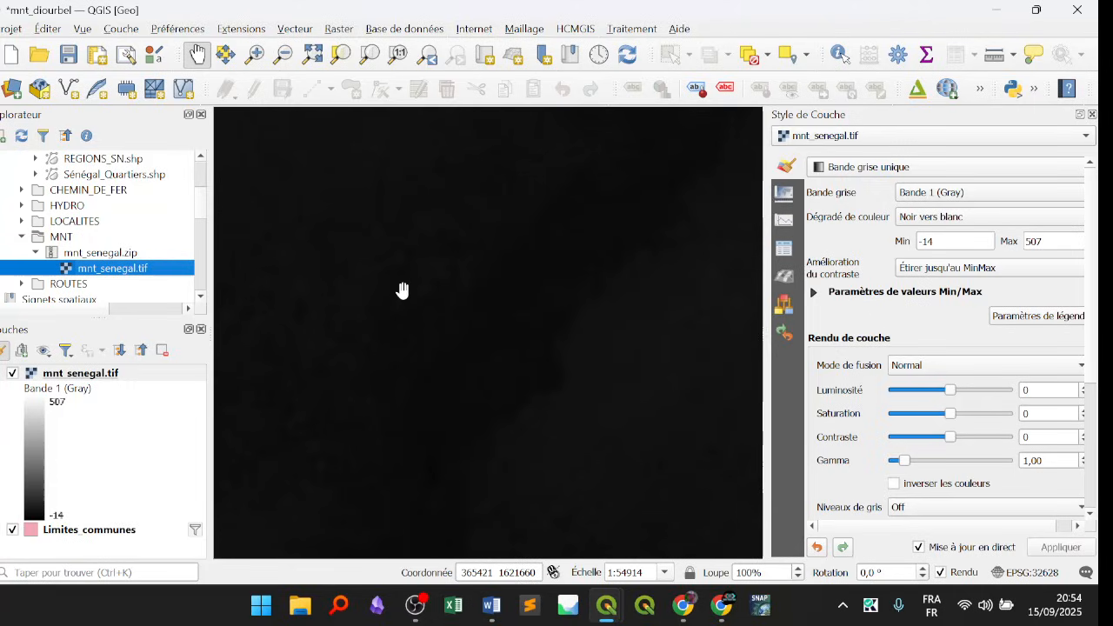
left_click(313, 56)
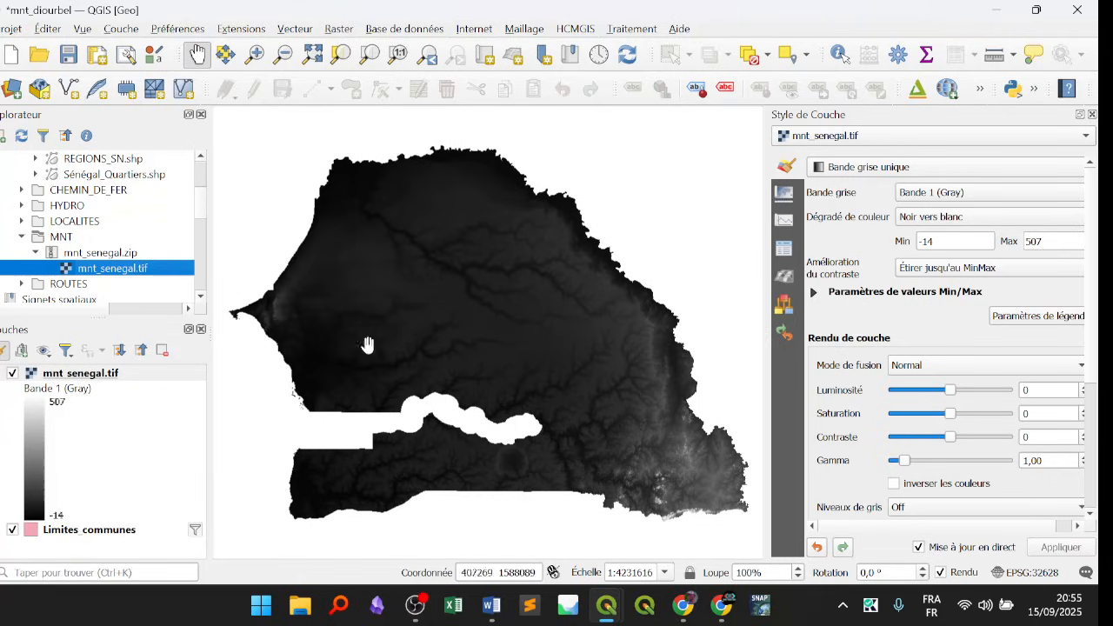
Hide the mnt_senegal.tif raster layer on the map.
left_click(150, 376)
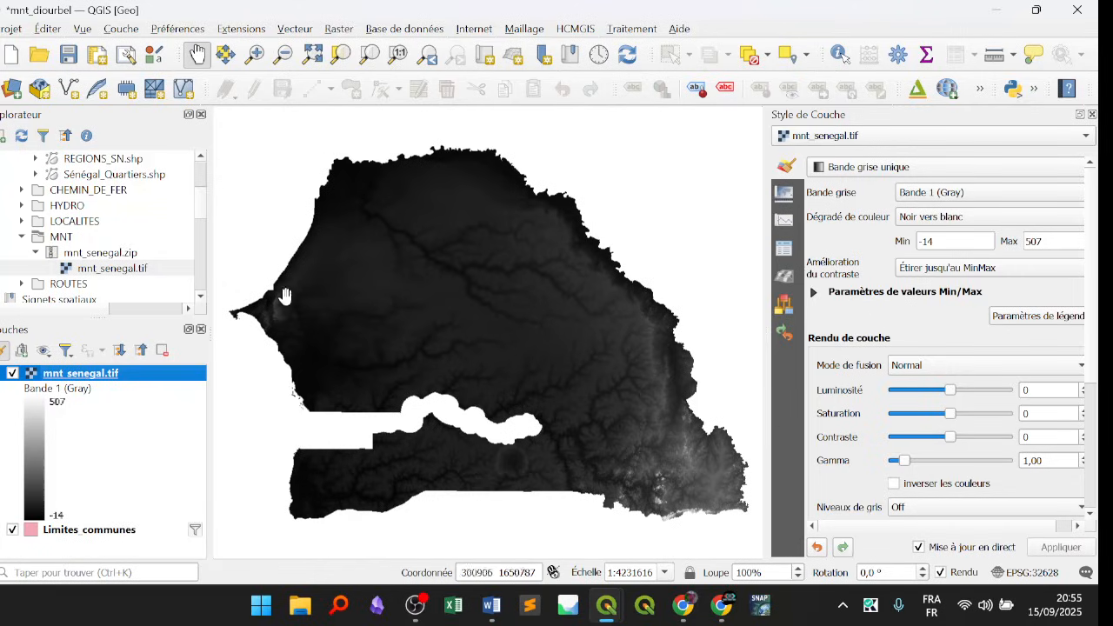
left_click(12, 373)
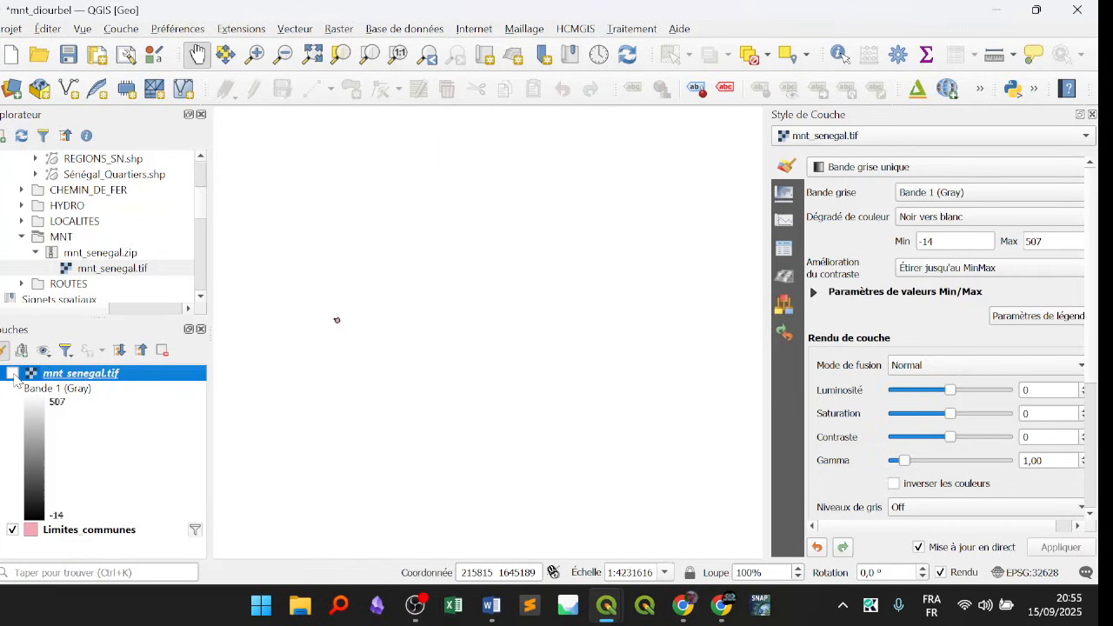
Toggle the mnt_senegal.tif raster's visibility to compare its coverage with the Diourbel commune, leaving it shown.
left_click(12, 373)
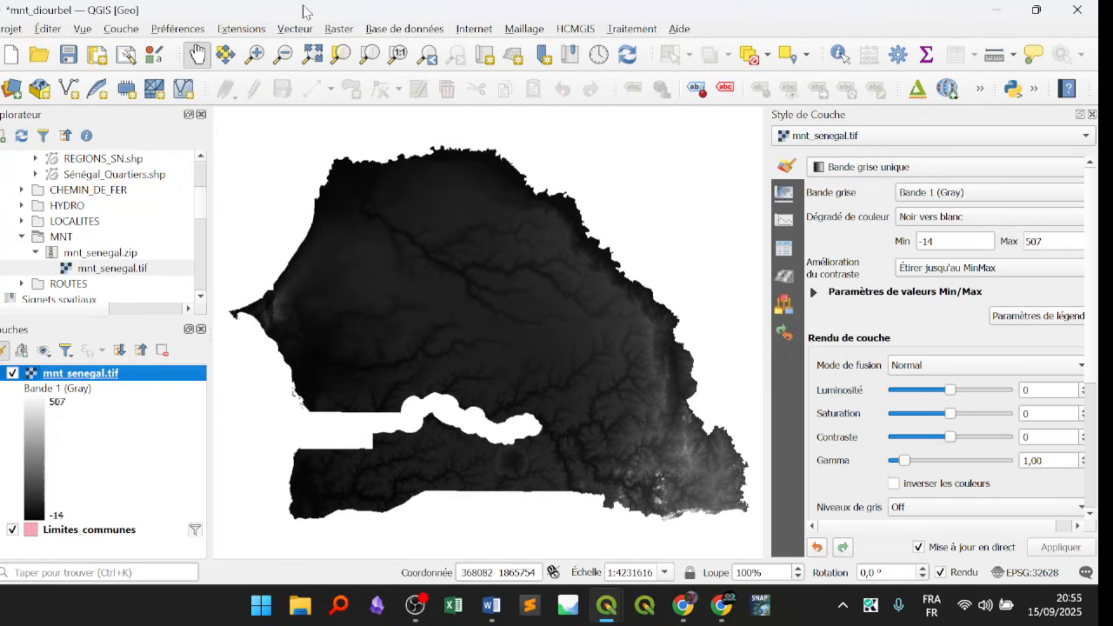
left_click(13, 374)
left_click(12, 374)
left_click(13, 374)
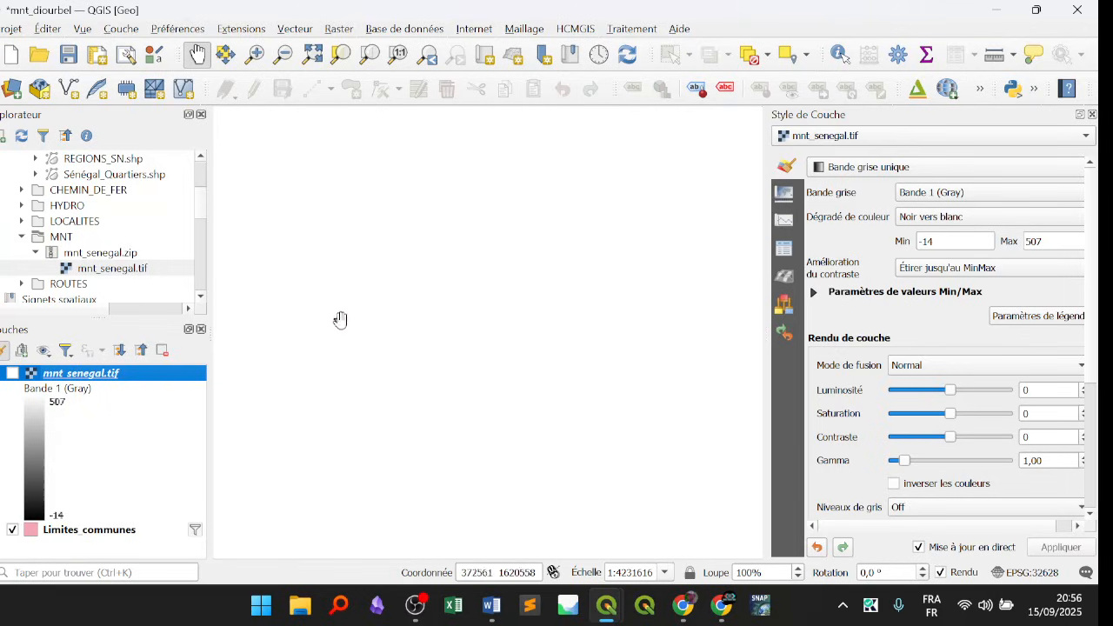
left_click(12, 374)
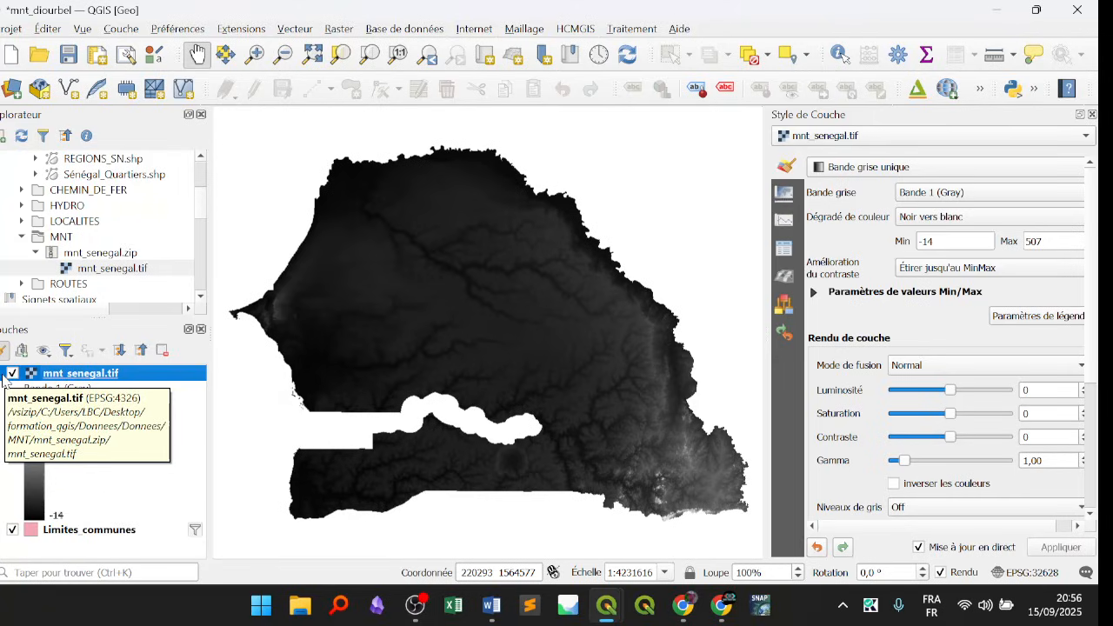
Try to zoom to the Limites_communes layer, and collapse the mnt_senegal.tif legend in the layer tree.
left_click(103, 532)
right_click(105, 538)
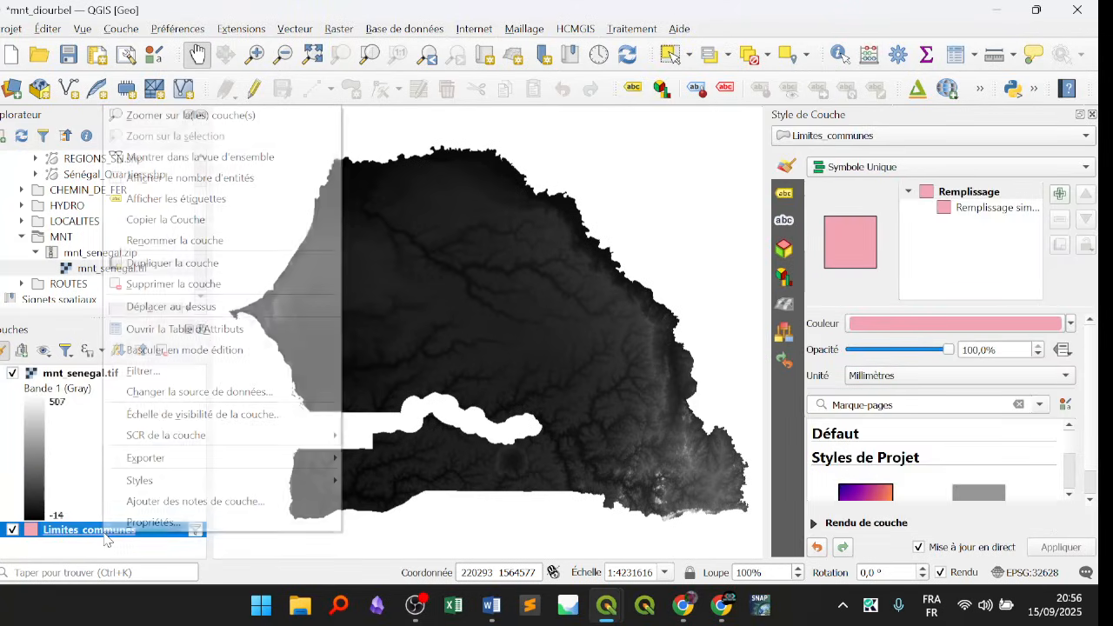
left_click(235, 114)
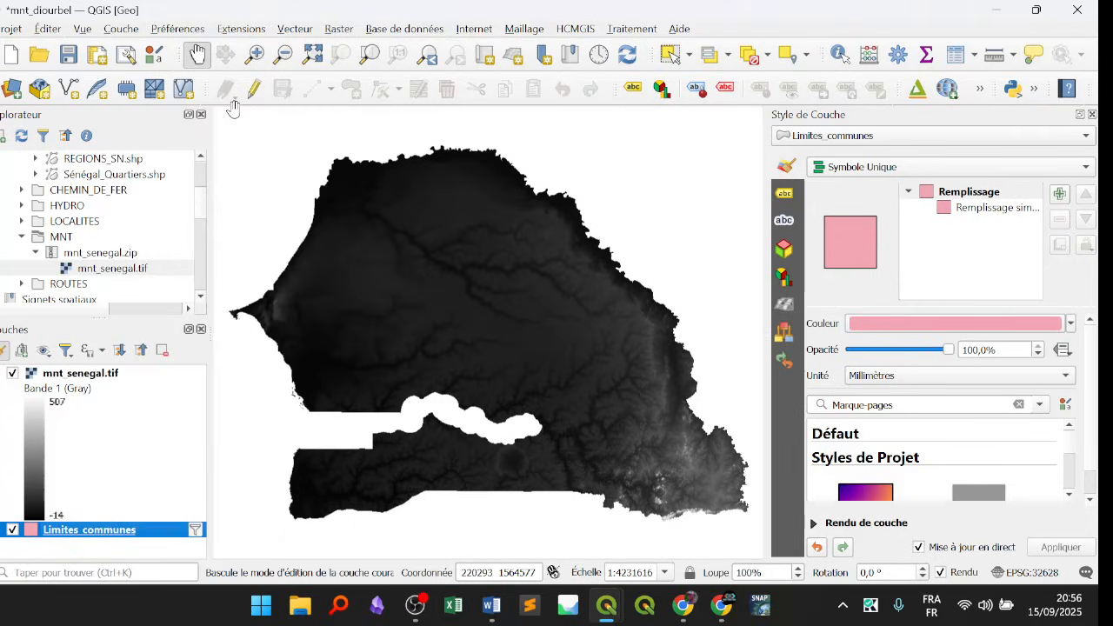
right_click(126, 538)
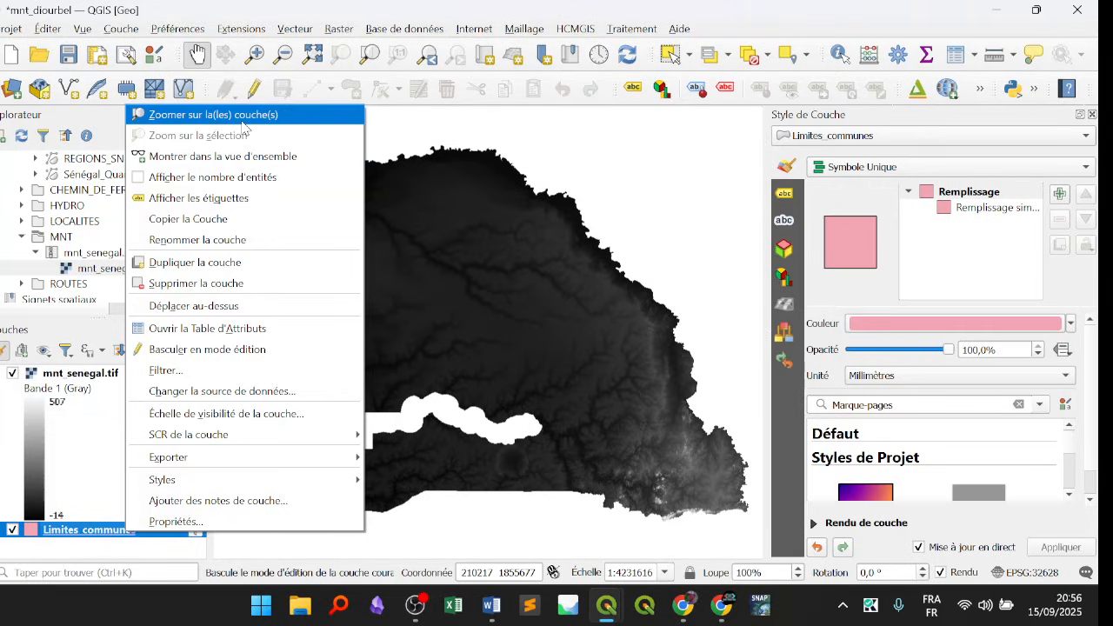
left_click(239, 114)
left_click(3, 376)
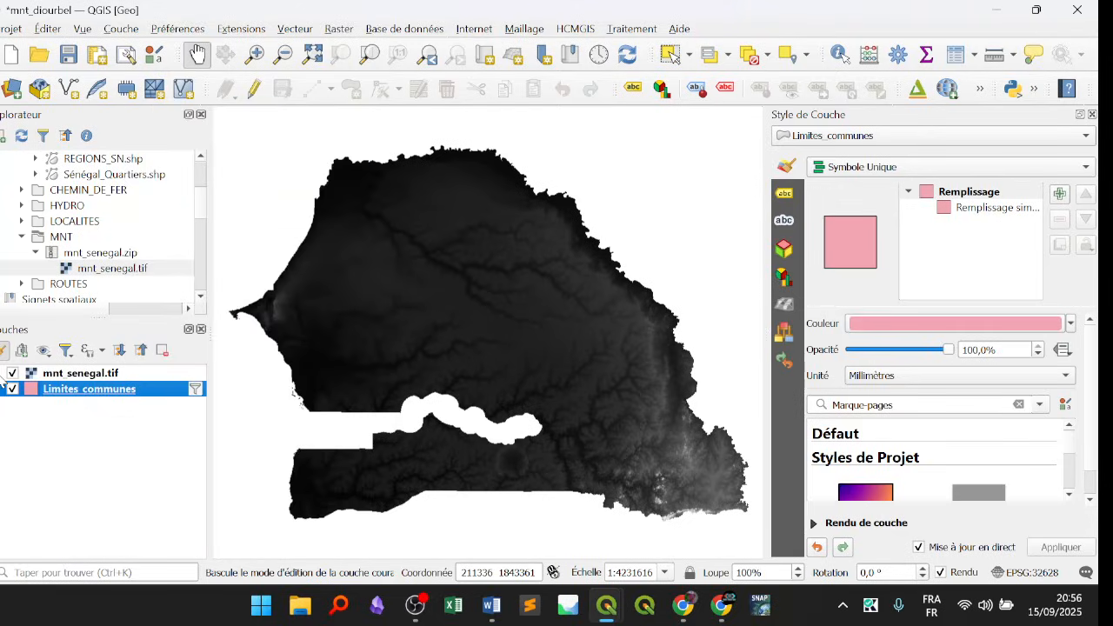
right_click(94, 398)
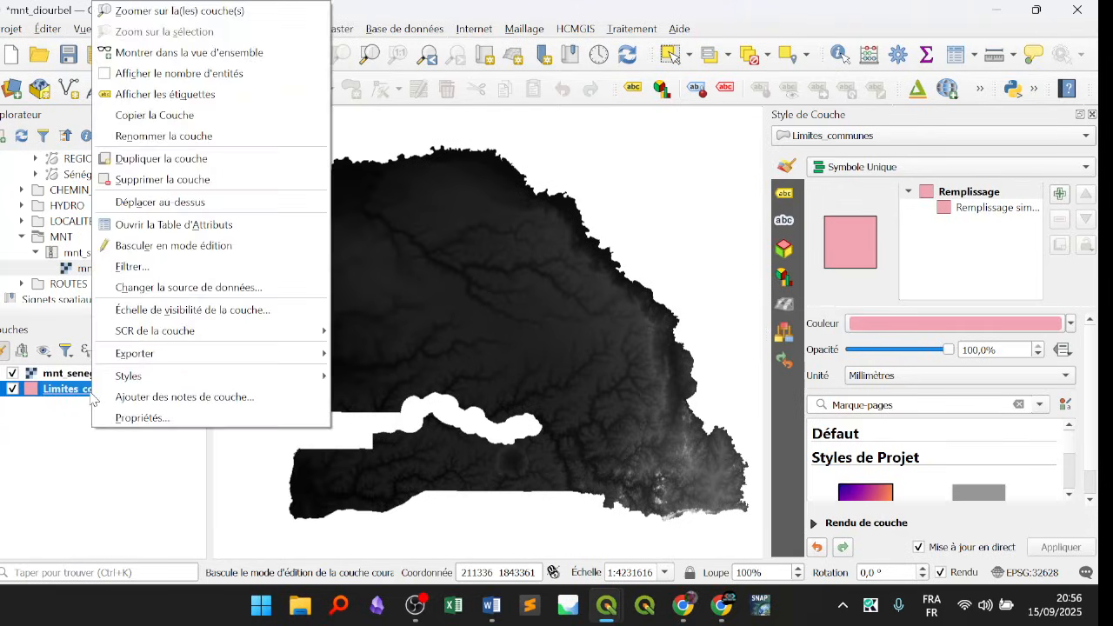
left_click(181, 10)
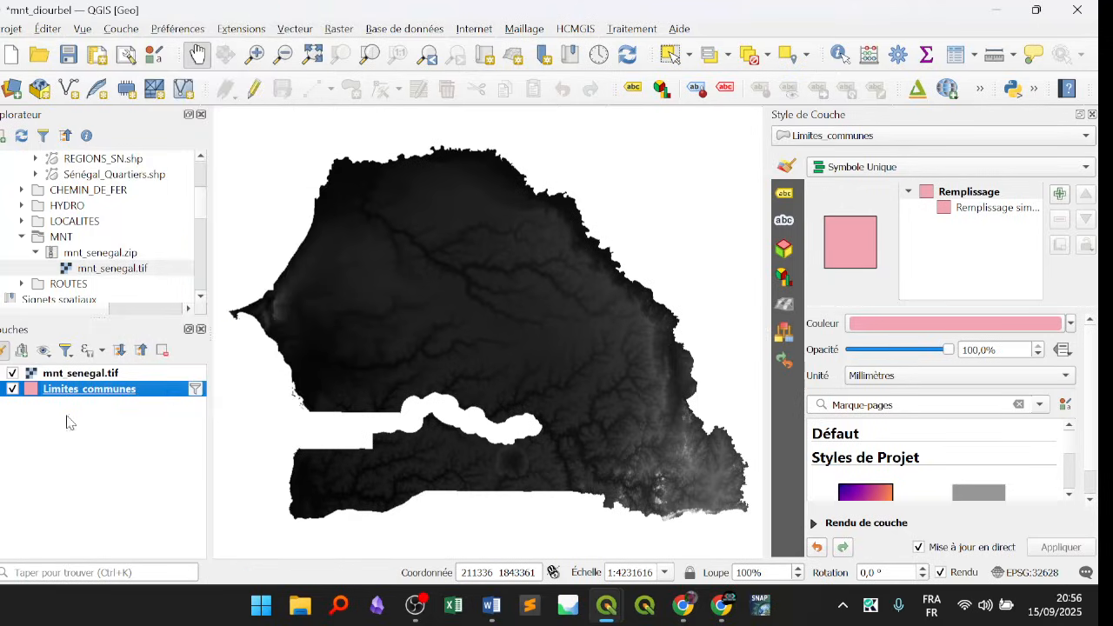
With the mnt_senegal.tif raster hidden, reapply the "CCRCA" = 'DIOURBEL' filter to Limites_communes and zoom to that layer.
left_click(12, 373)
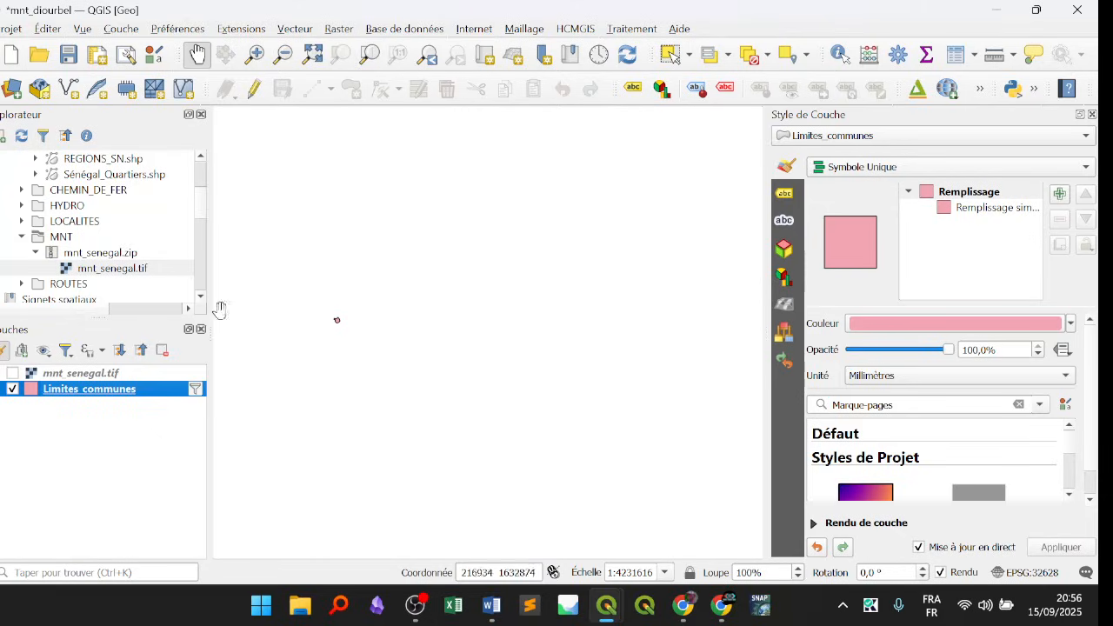
left_click(195, 390)
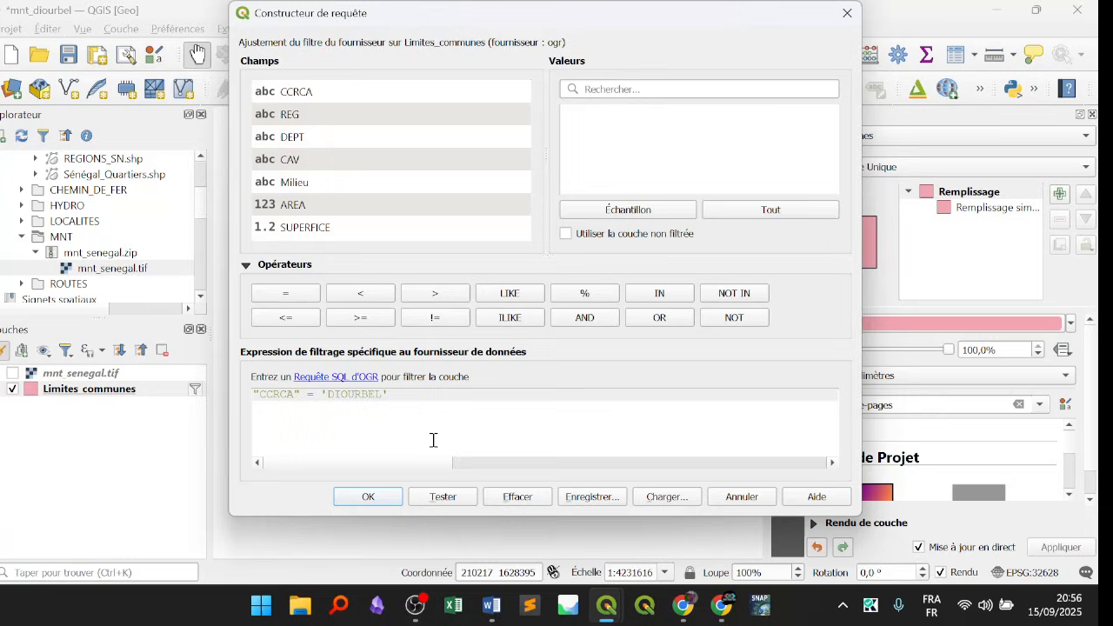
left_click(389, 494)
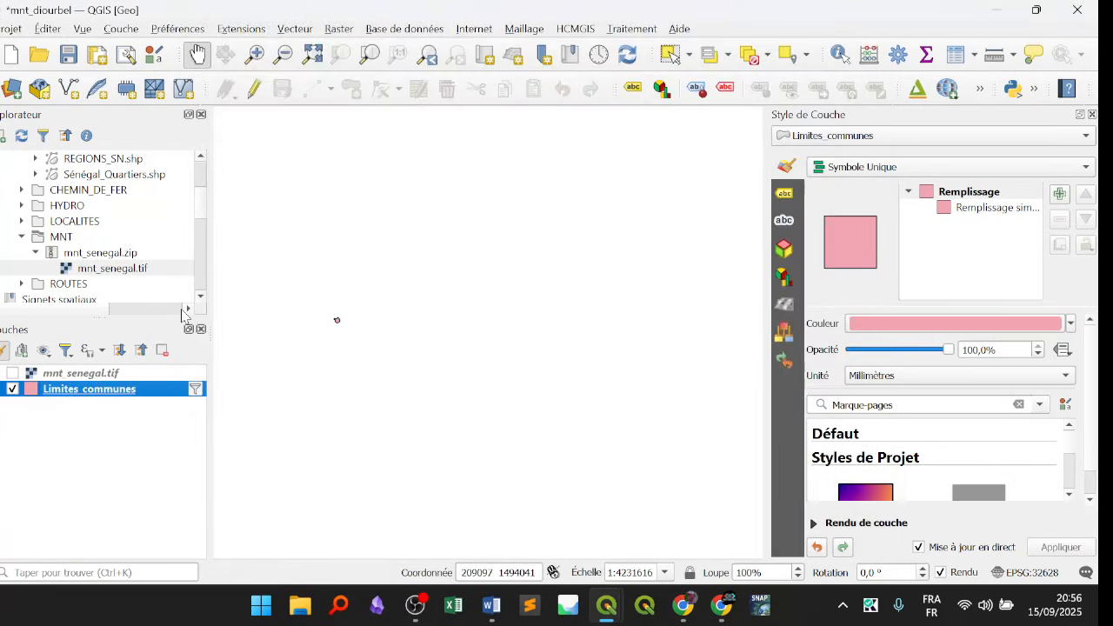
right_click(131, 398)
left_click(222, 14)
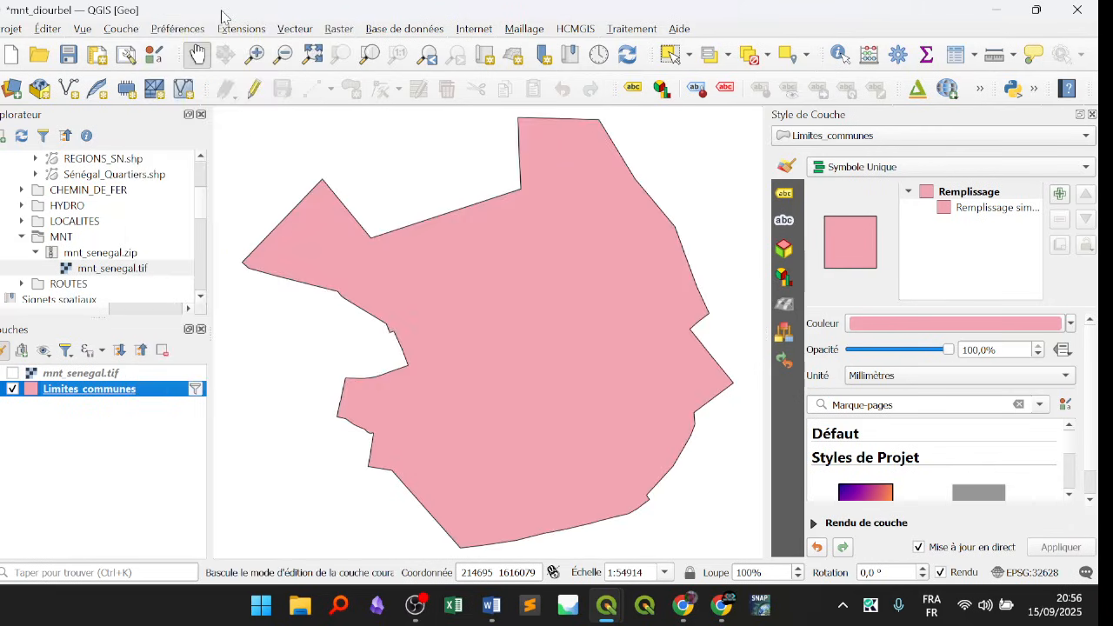
Switch the mnt_senegal.tif raster on and off repeatedly over the Diourbel commune to compare both layers, leaving it shown.
left_click(12, 373)
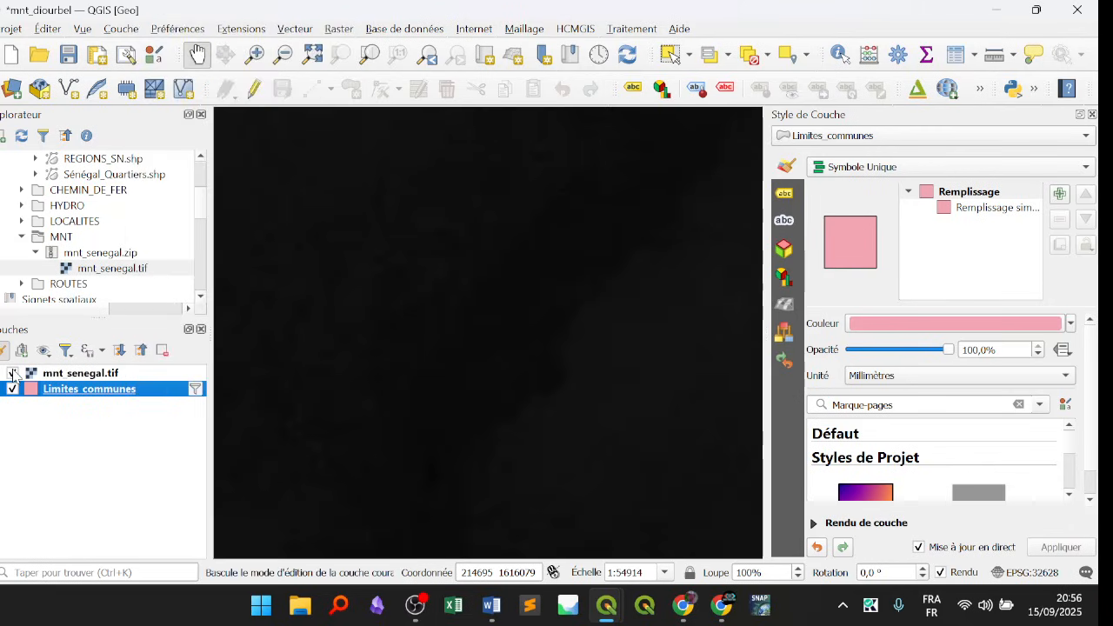
left_click(12, 374)
left_click(13, 374)
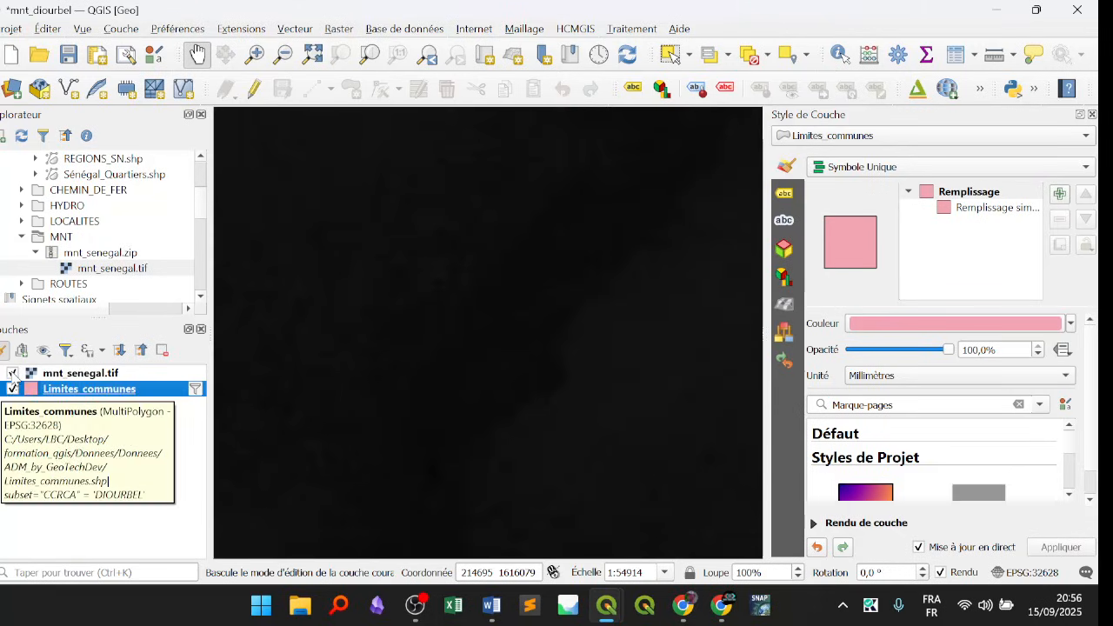
left_click(12, 374)
left_click(13, 373)
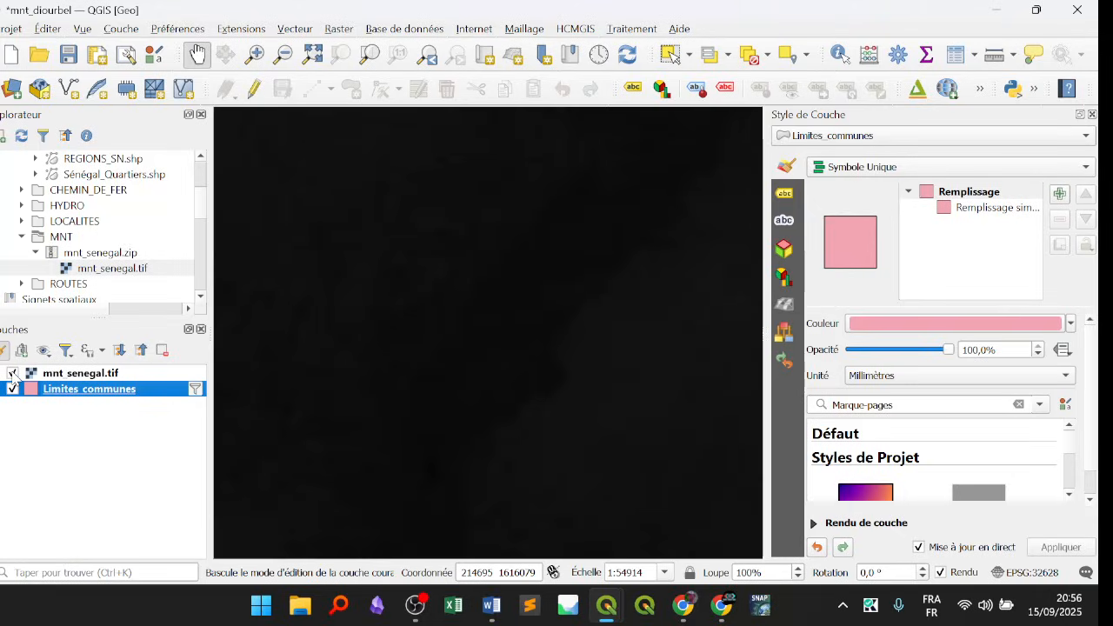
left_click(12, 374)
left_click(12, 373)
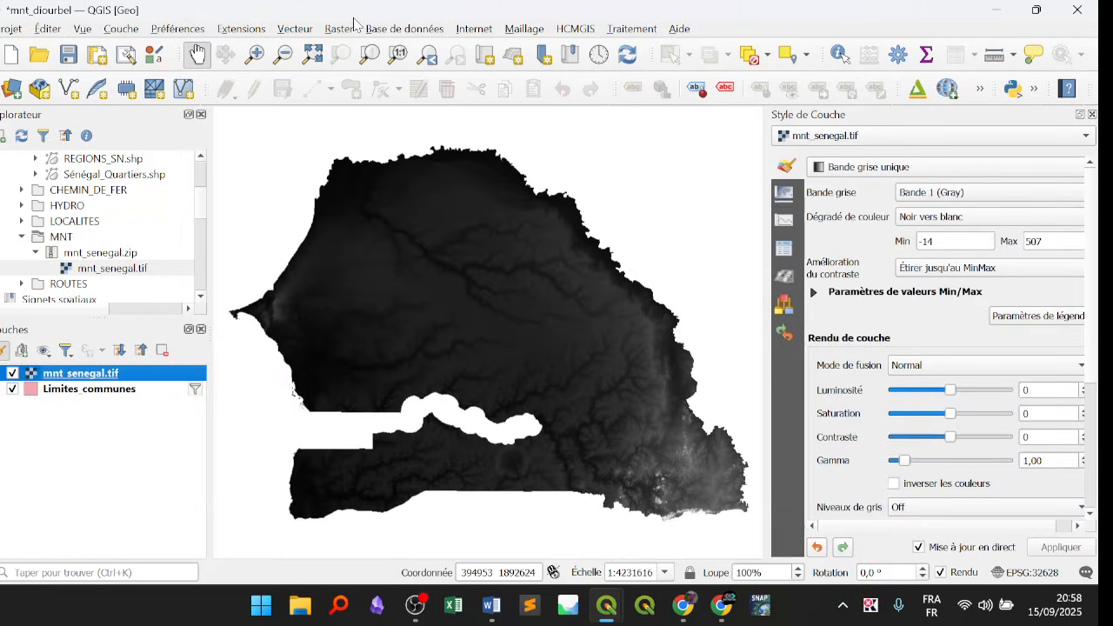
left_click(350, 31)
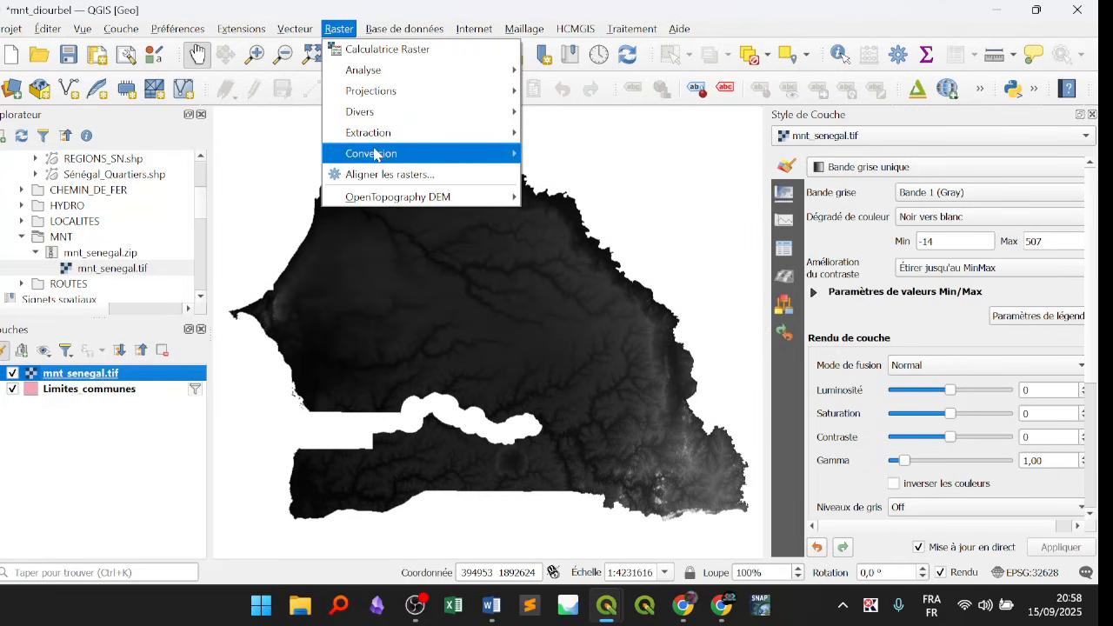
mouse_move(405, 133)
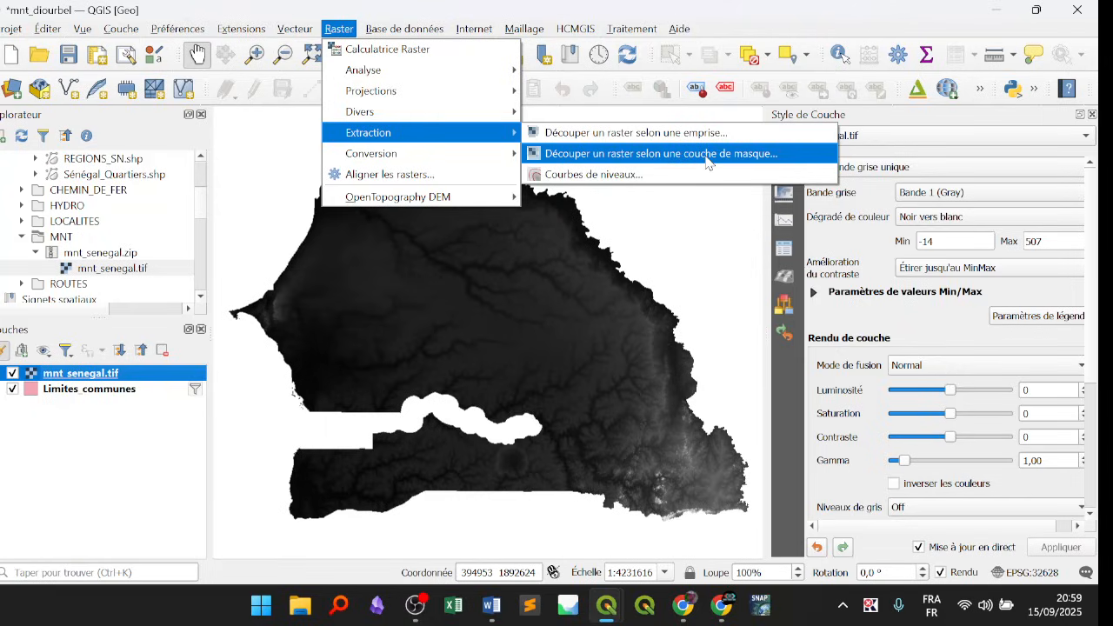
left_click(707, 162)
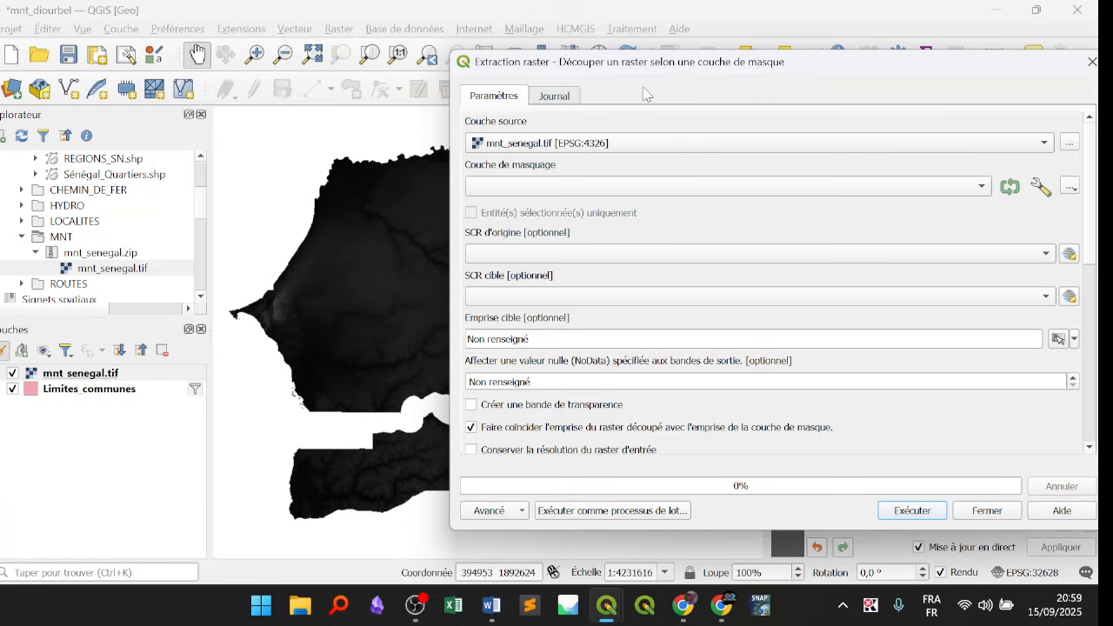
left_click_drag(629, 65, 402, 45)
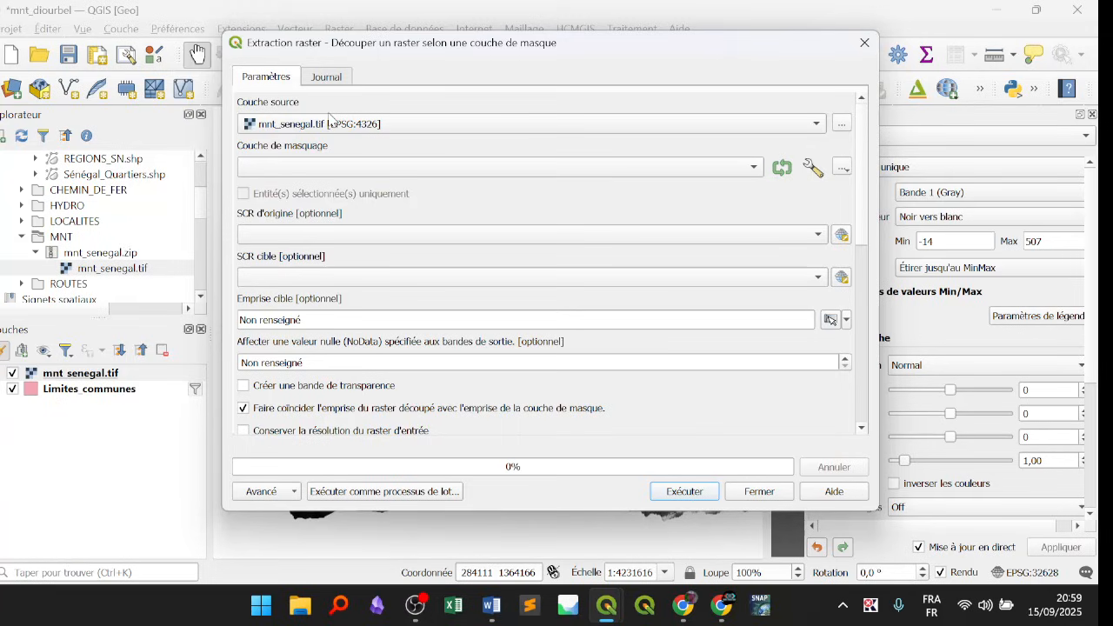
left_click(865, 42)
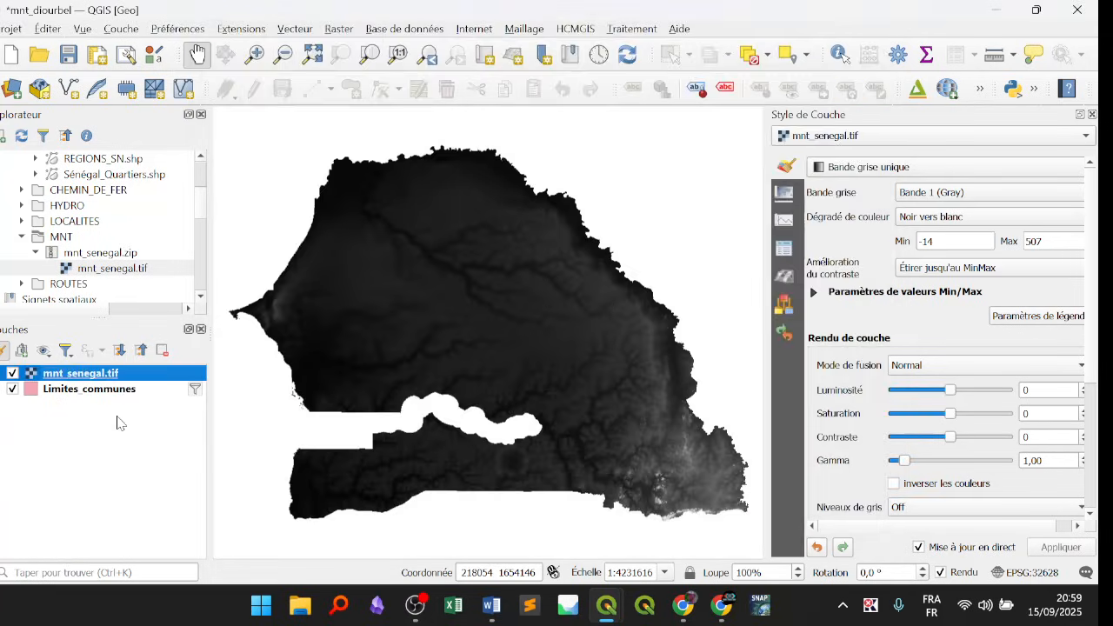
Compare the Diourbel commune with mnt_senegal.tif at close range by toggling the raster and temporarily placing it below Limites_communes.
left_click(12, 373)
scroll(335, 322, "up", 4)
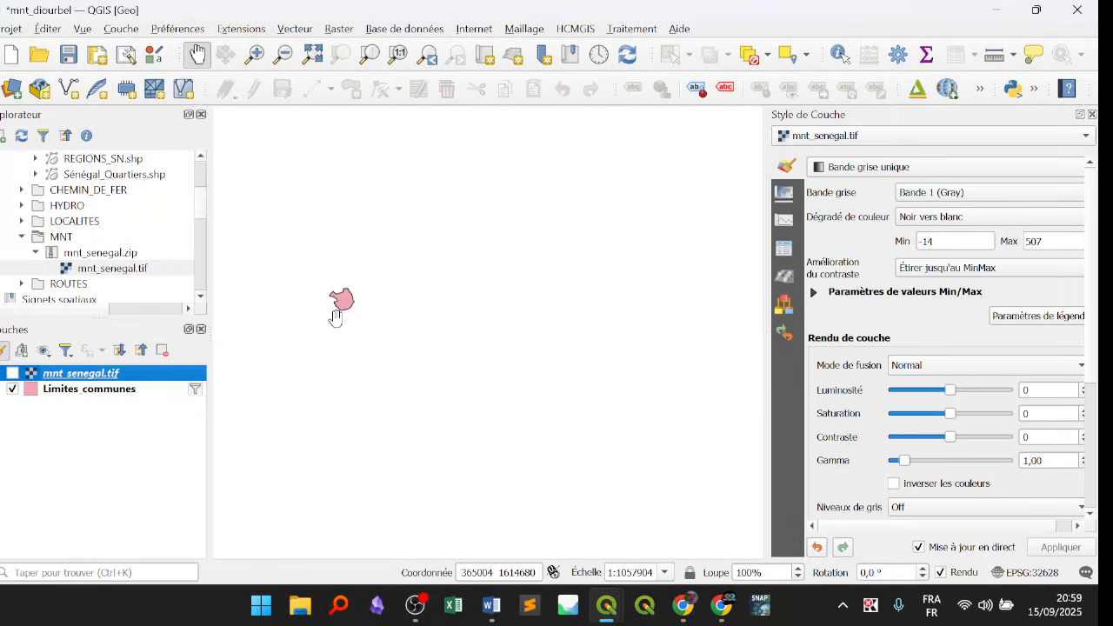
left_click(12, 373)
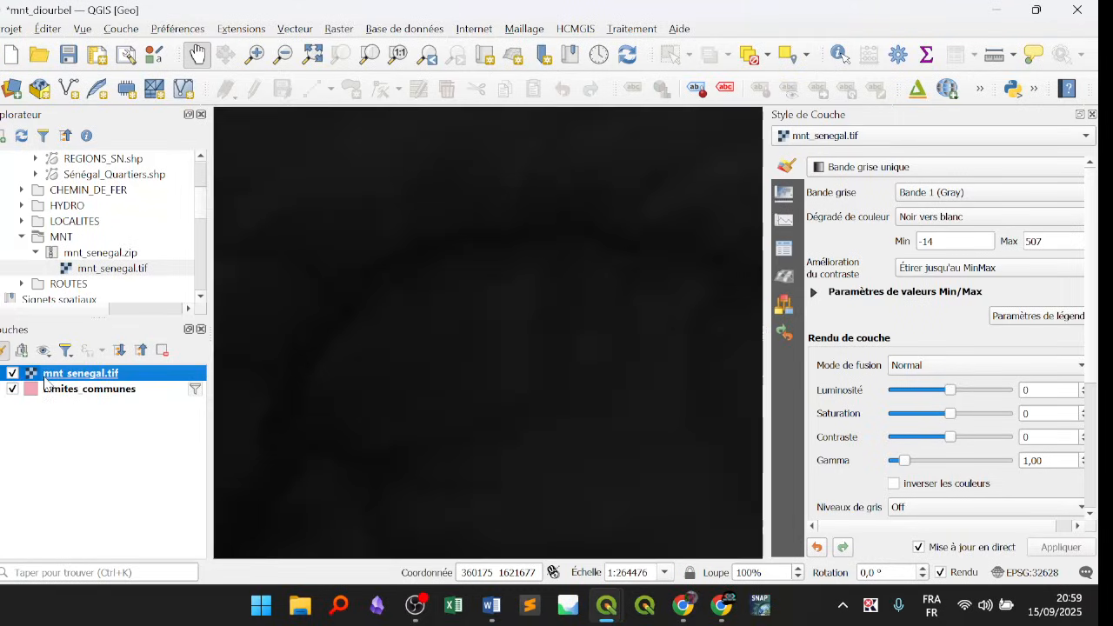
left_click_drag(77, 380, 107, 421)
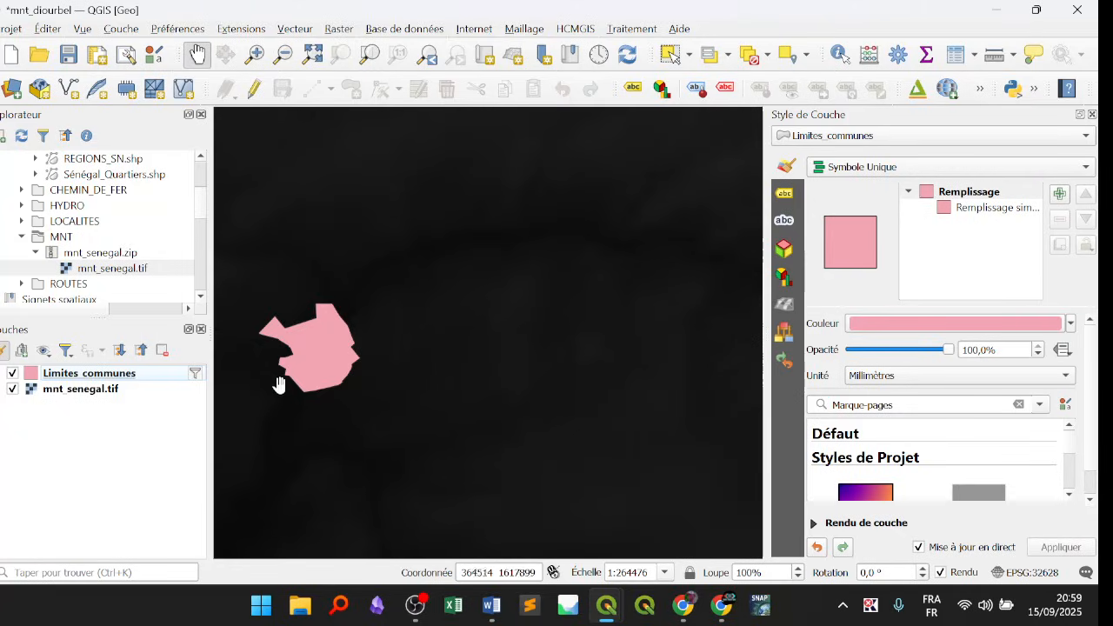
left_click_drag(98, 383, 107, 409)
Start clipping a raster by a mask layer, with mnt_senegal.tif [EPSG:4326] as the source layer.
left_click(339, 29)
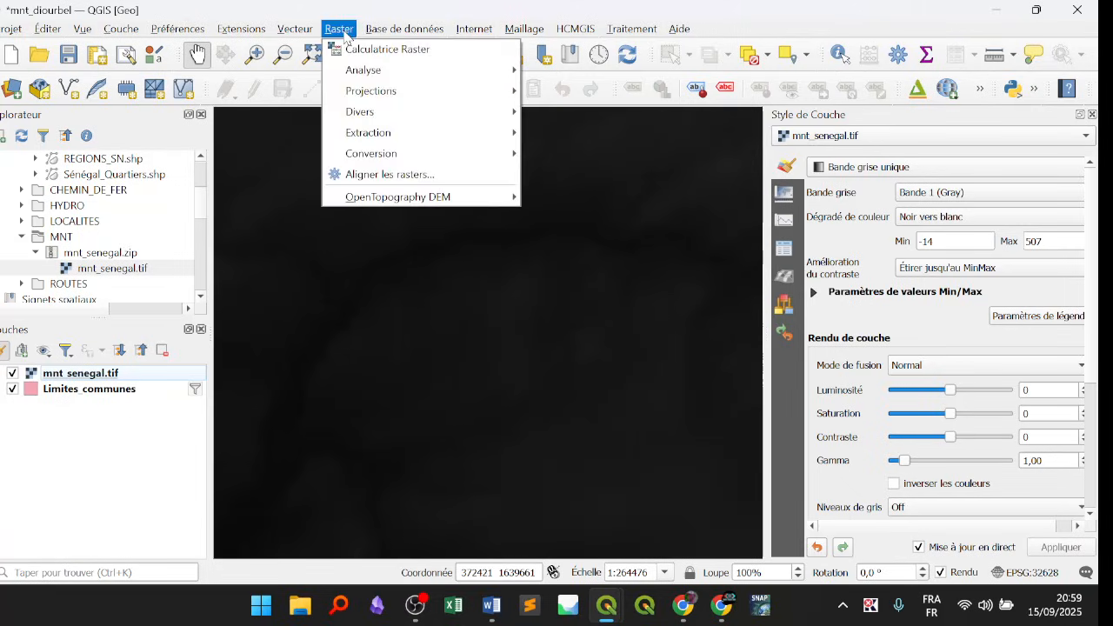
mouse_move(409, 137)
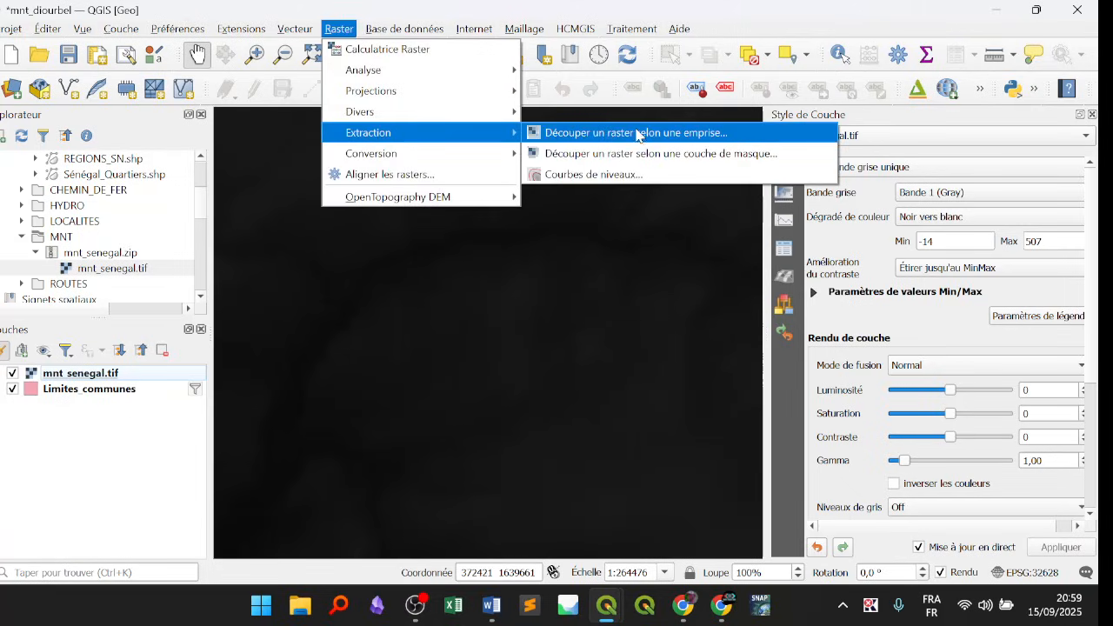
left_click(647, 153)
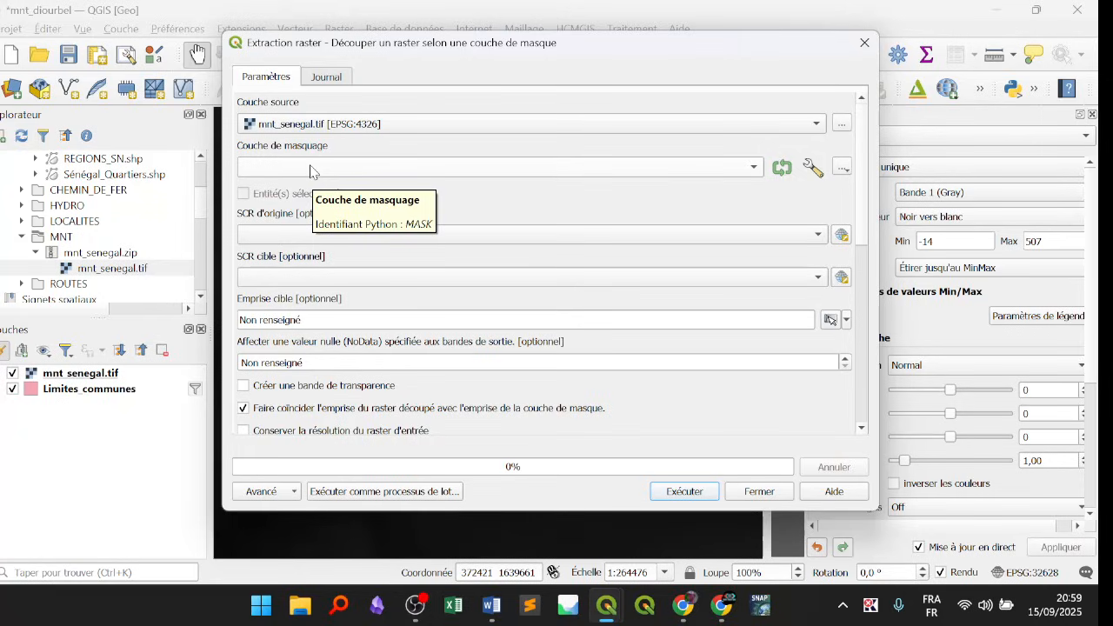
left_click(320, 129)
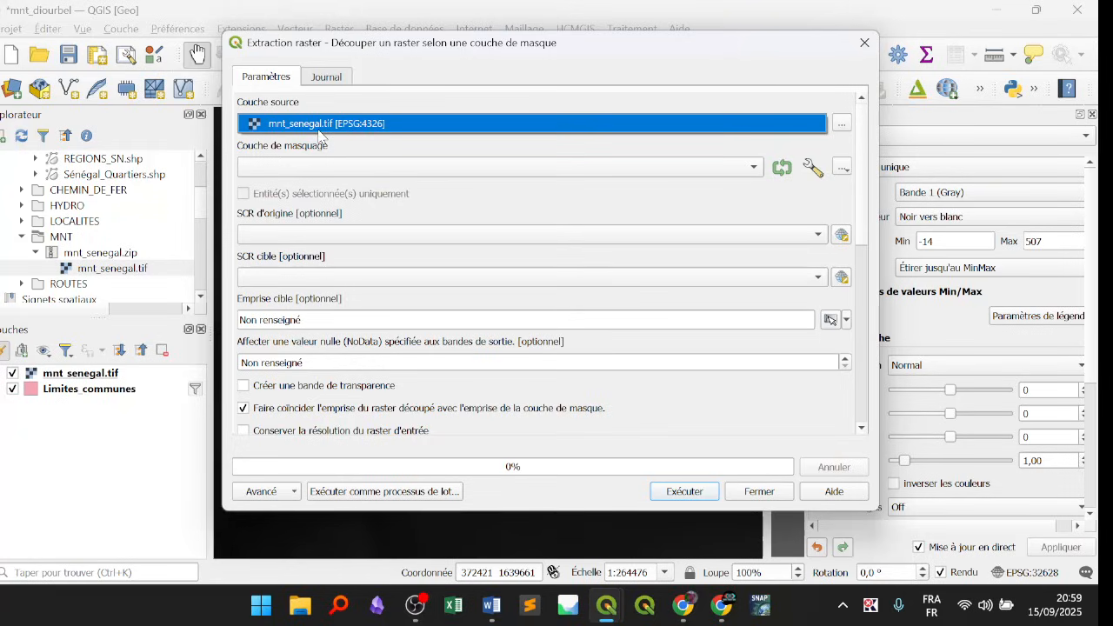
left_click(321, 131)
left_click(326, 128)
left_click(328, 126)
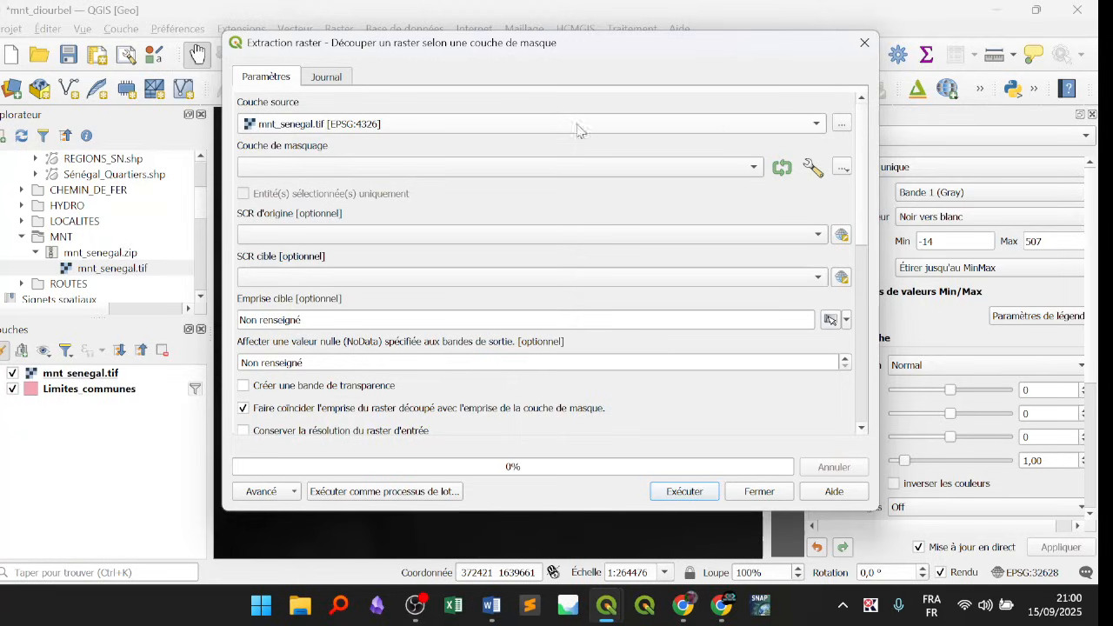
left_click(387, 128)
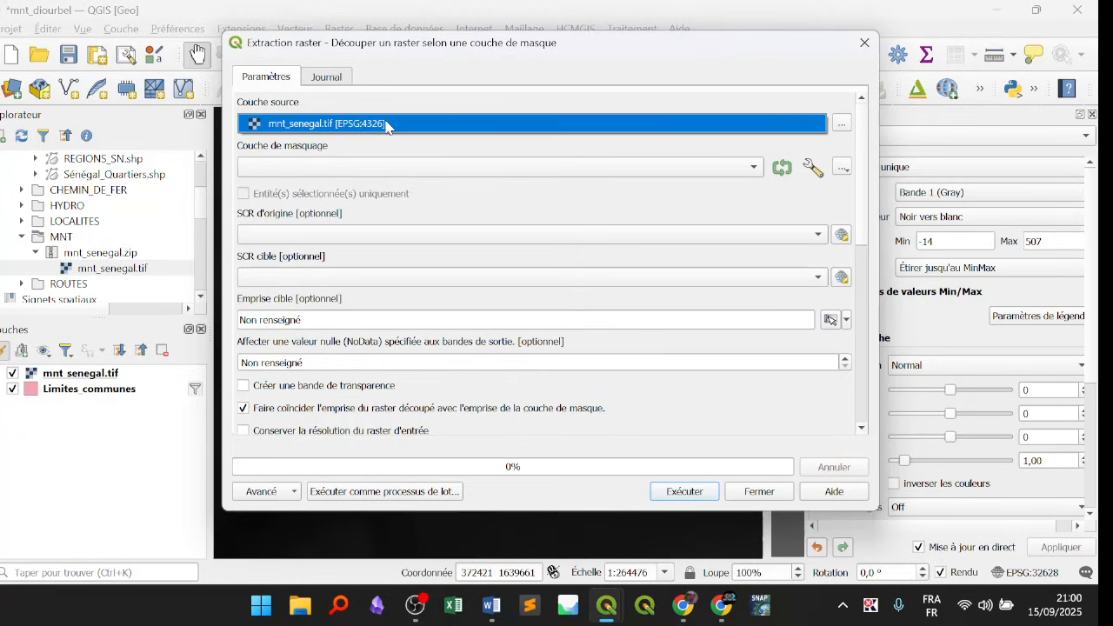
left_click(387, 124)
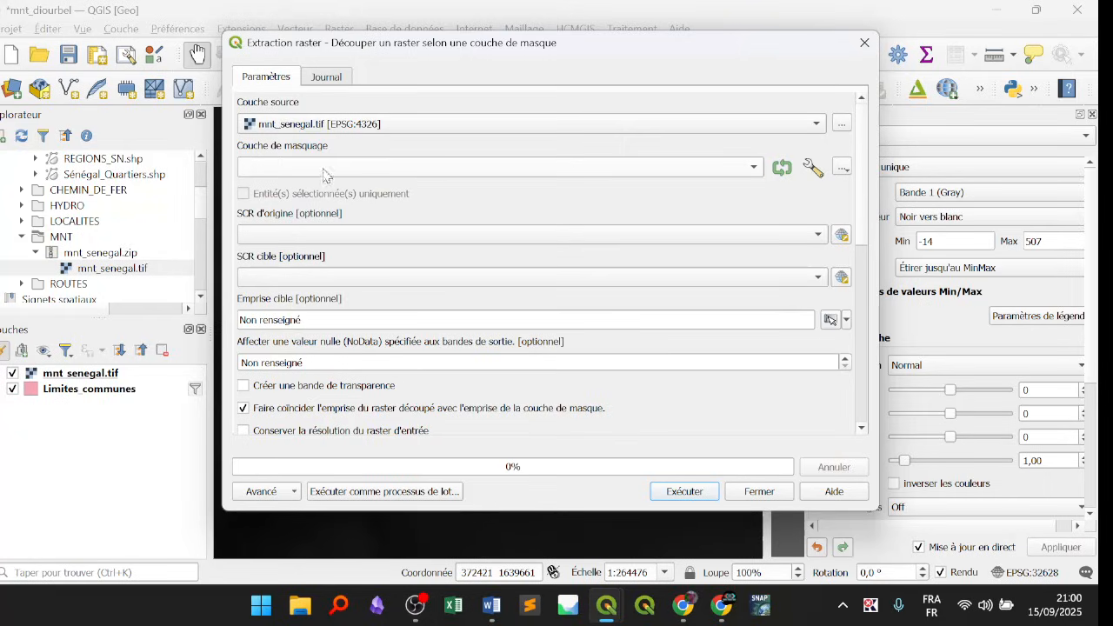
left_click(388, 132)
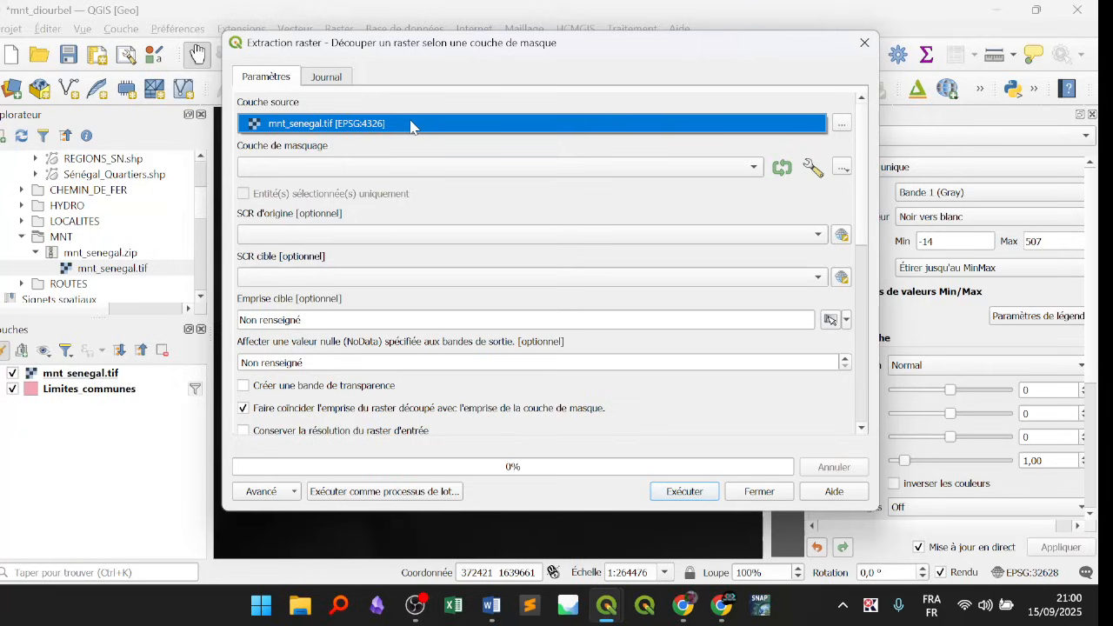
left_click(411, 126)
left_click(411, 125)
left_click(411, 125)
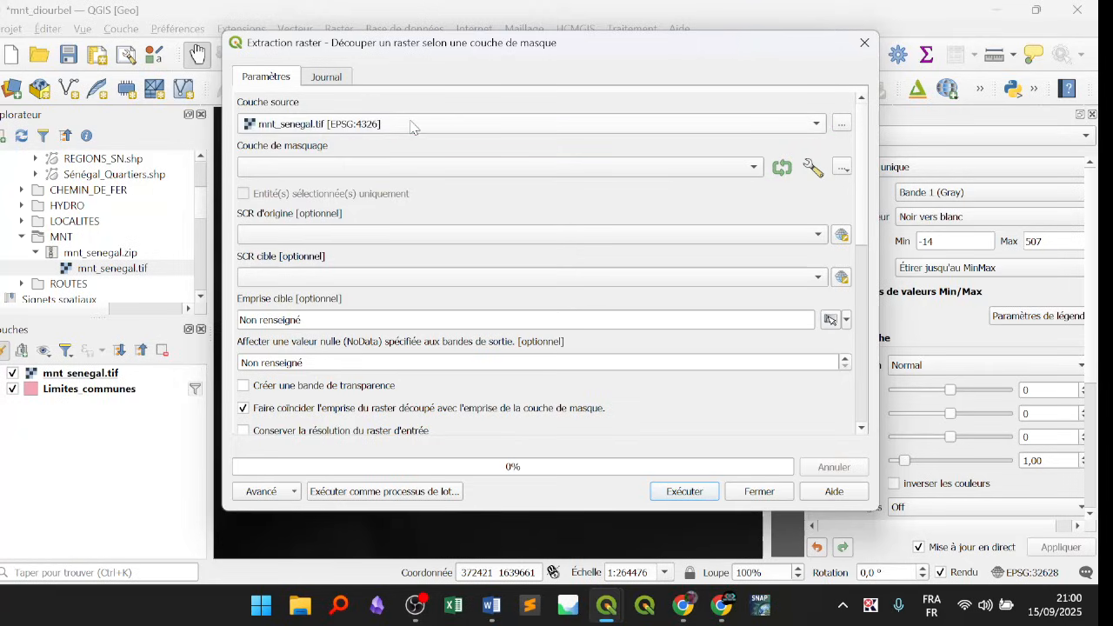
left_click(411, 125)
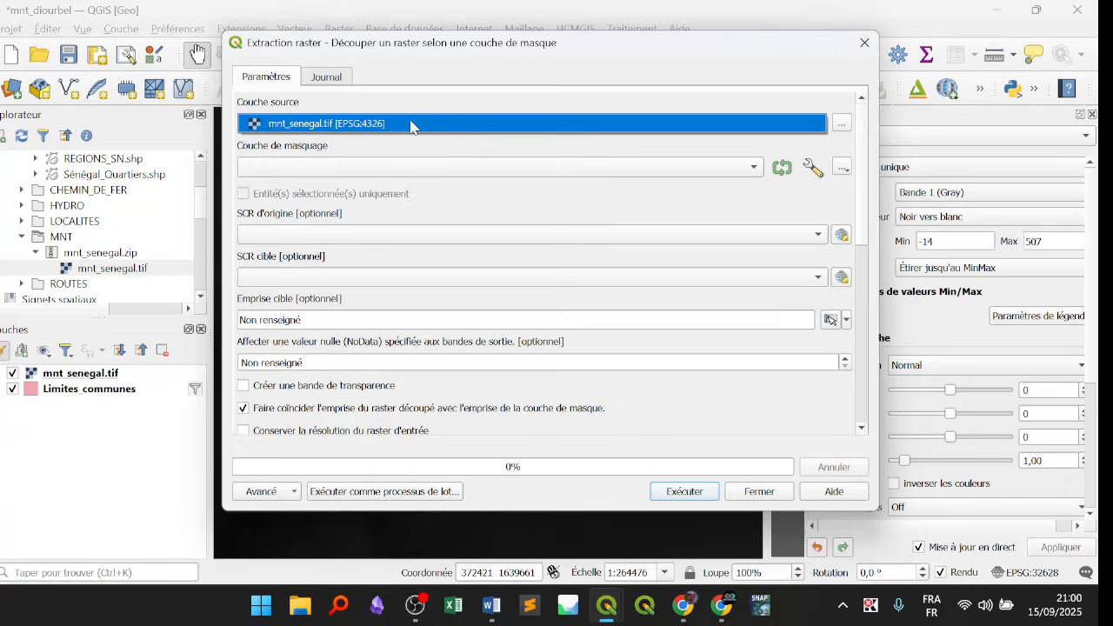
left_click(410, 125)
left_click(411, 125)
left_click(435, 128)
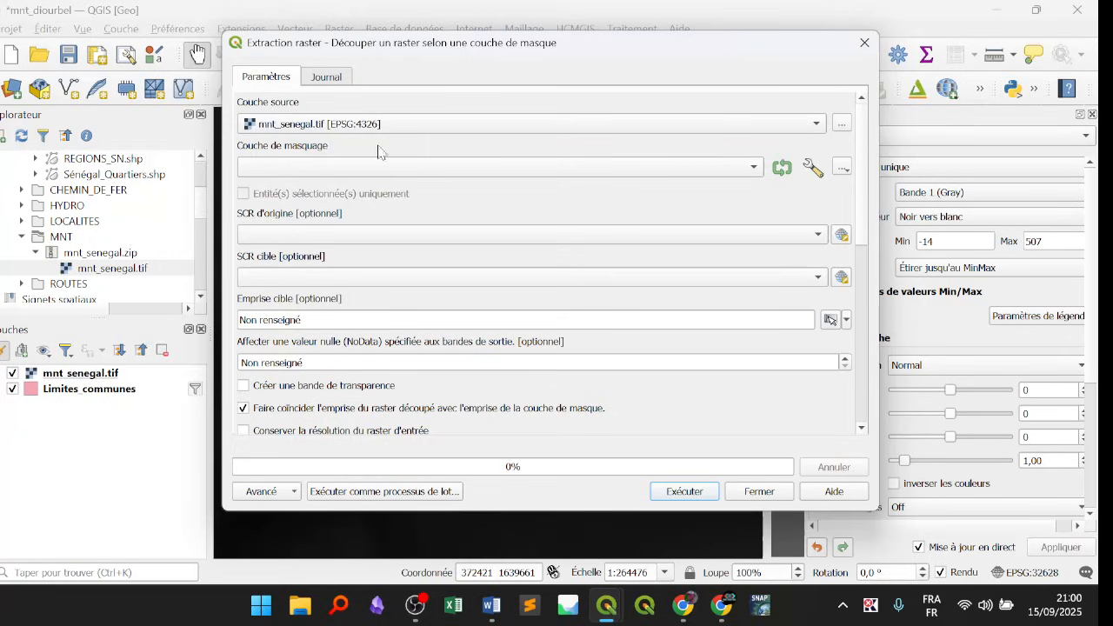
Set Limites_communes [EPSG:32628] as the mask layer for the clip of mnt_senegal.tif.
left_click(365, 170)
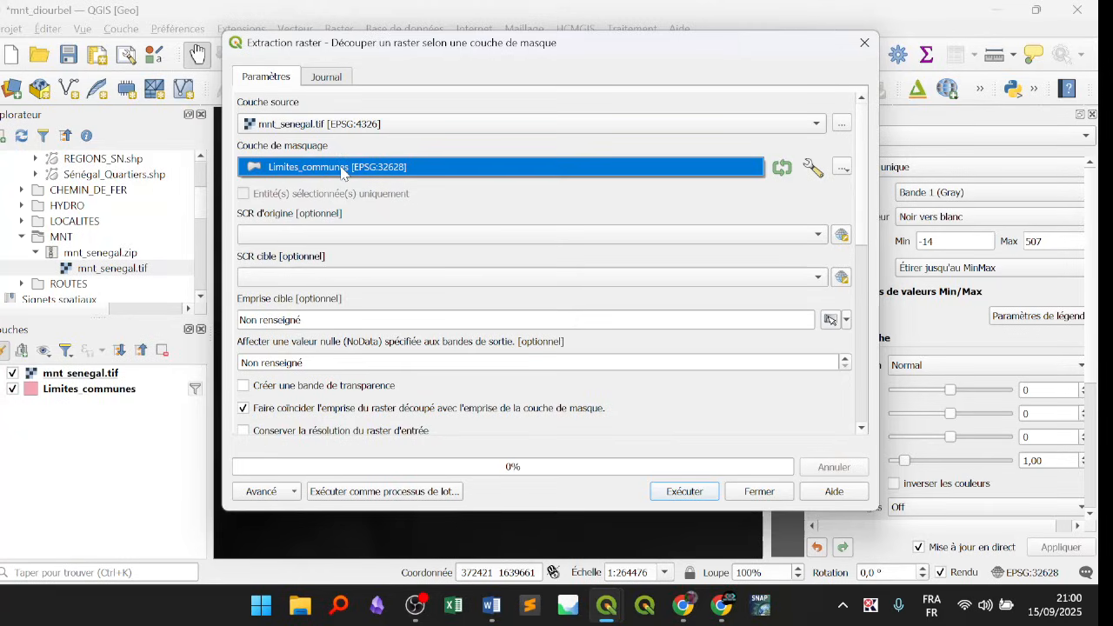
left_click(345, 169)
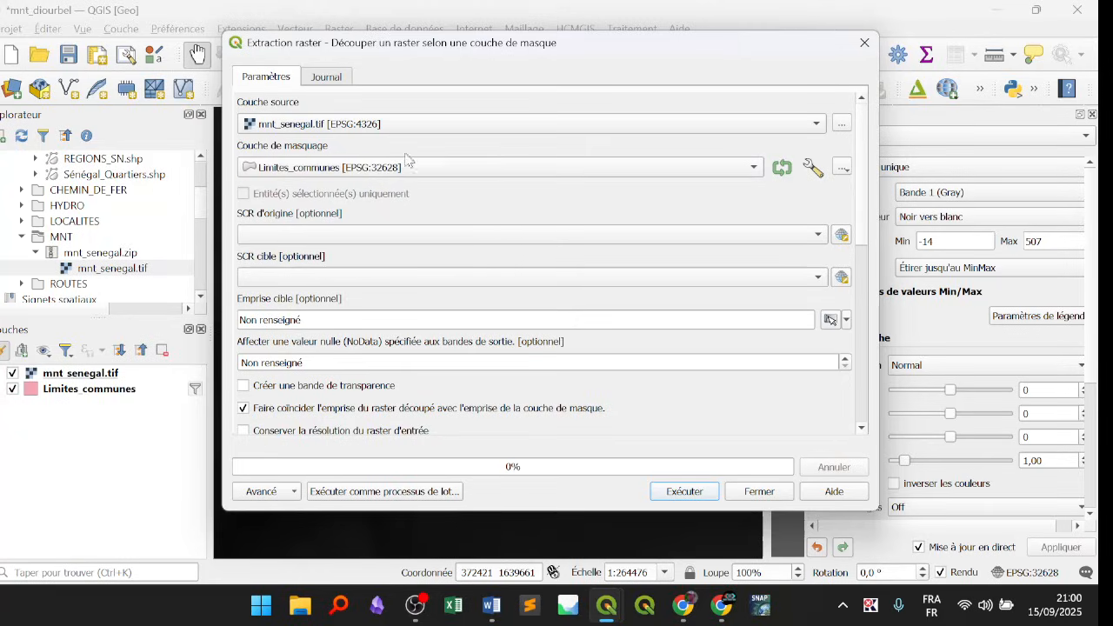
left_click(381, 126)
left_click(381, 126)
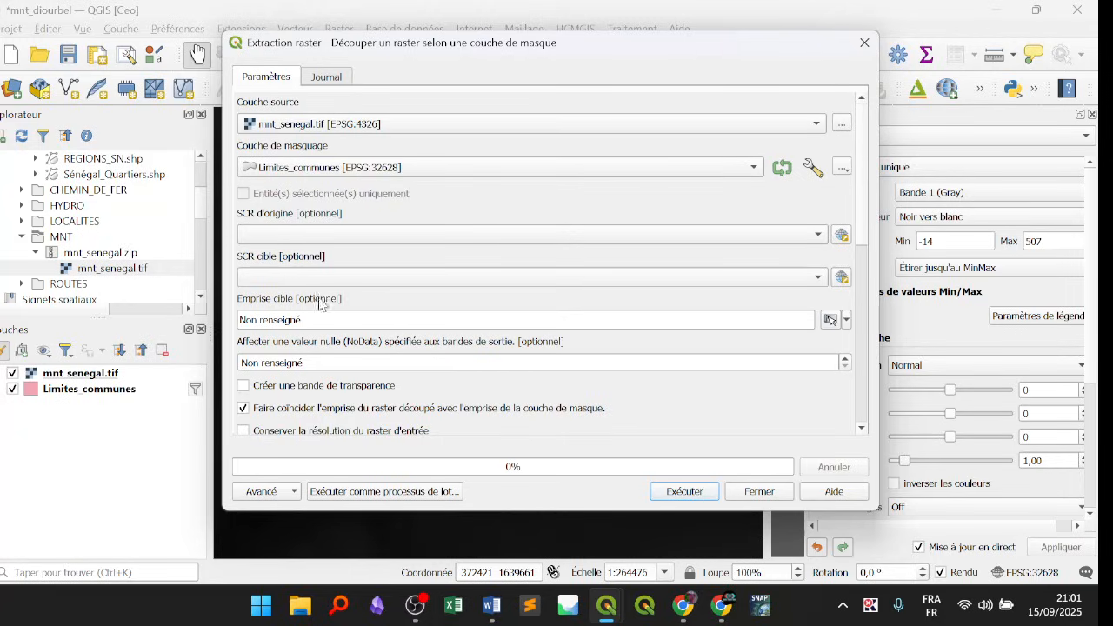
Assign 9999 as the NoData value of the output bands, and run the clip to a temporary output layer.
left_click(319, 366)
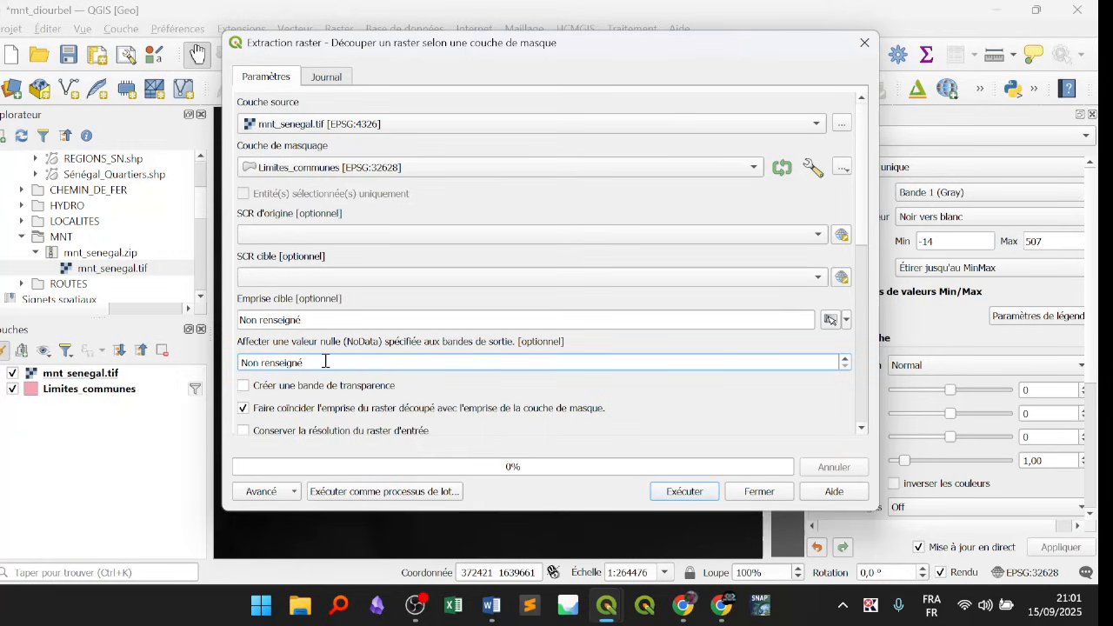
left_click_drag(323, 361, 204, 358)
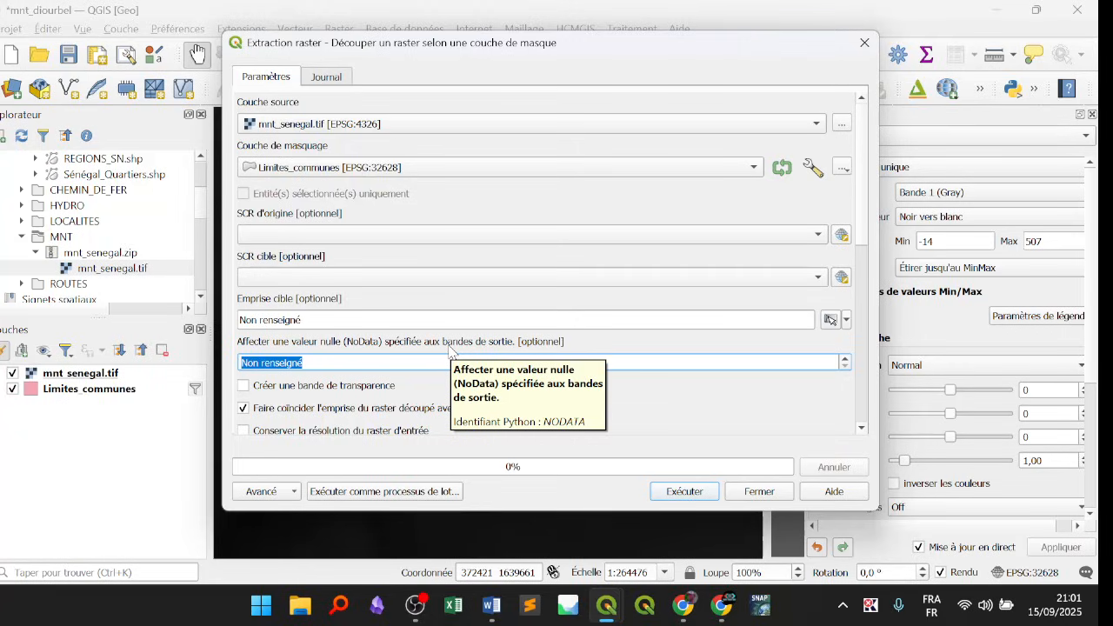
type("0")
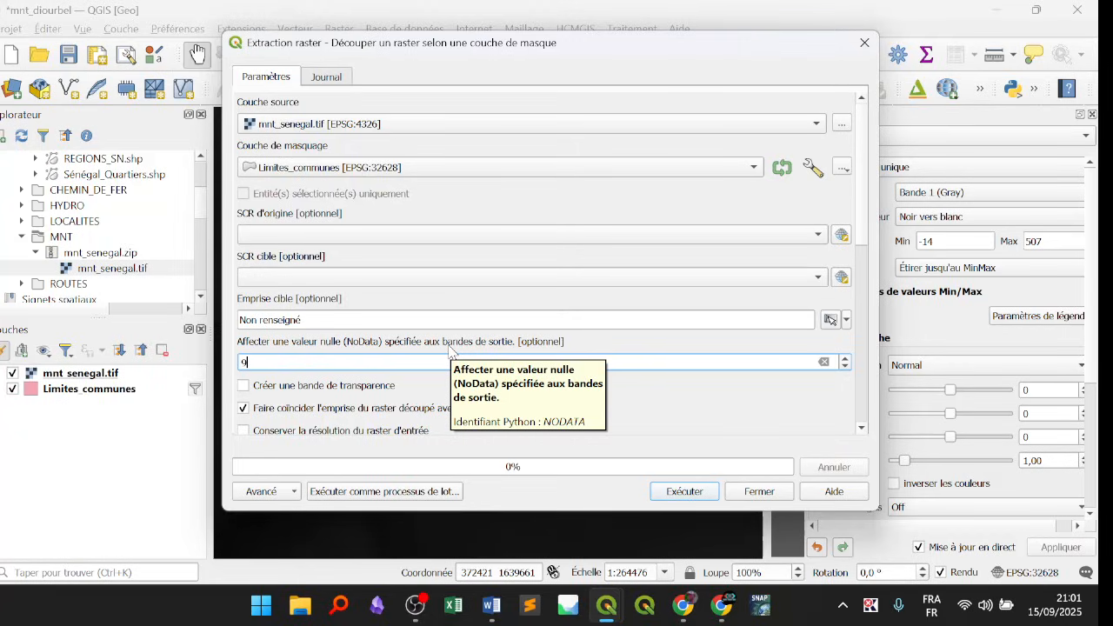
type("999")
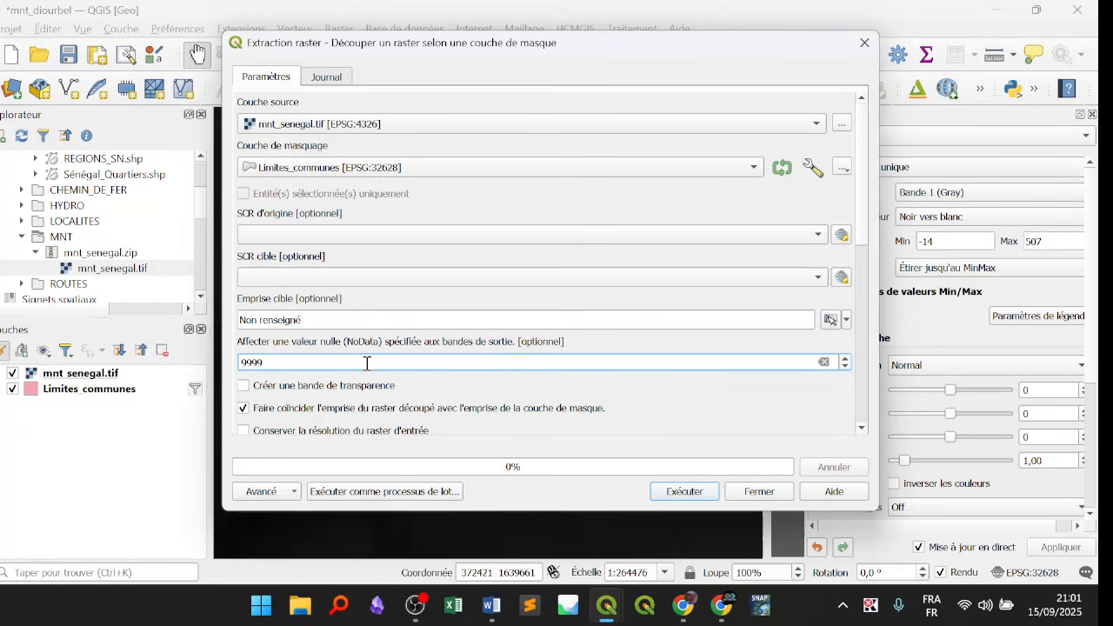
left_click_drag(860, 194, 861, 197)
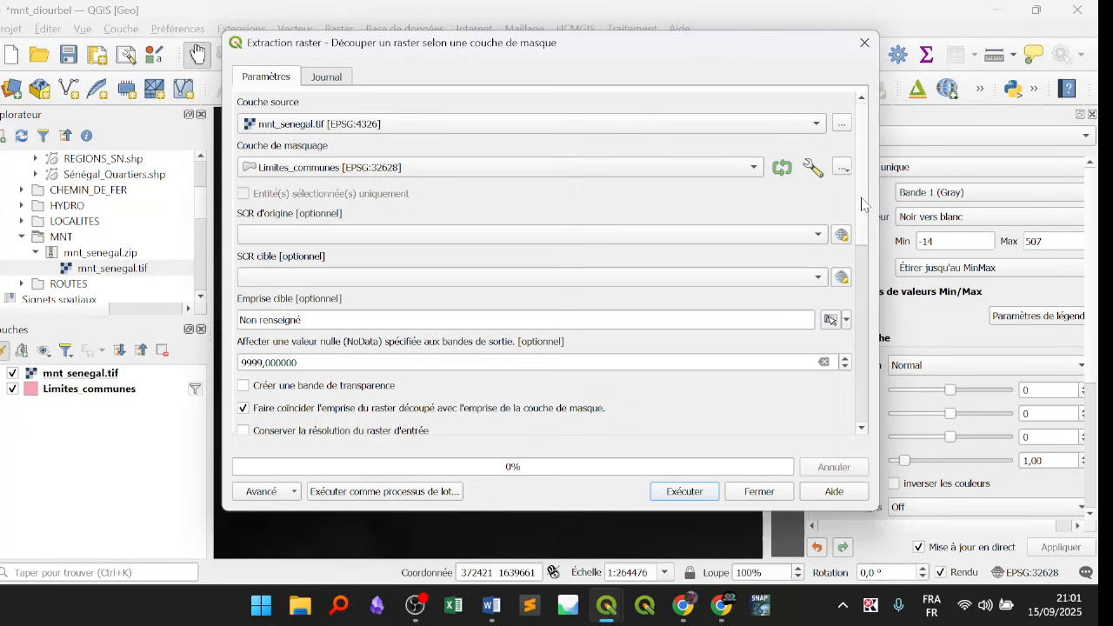
left_click(293, 363)
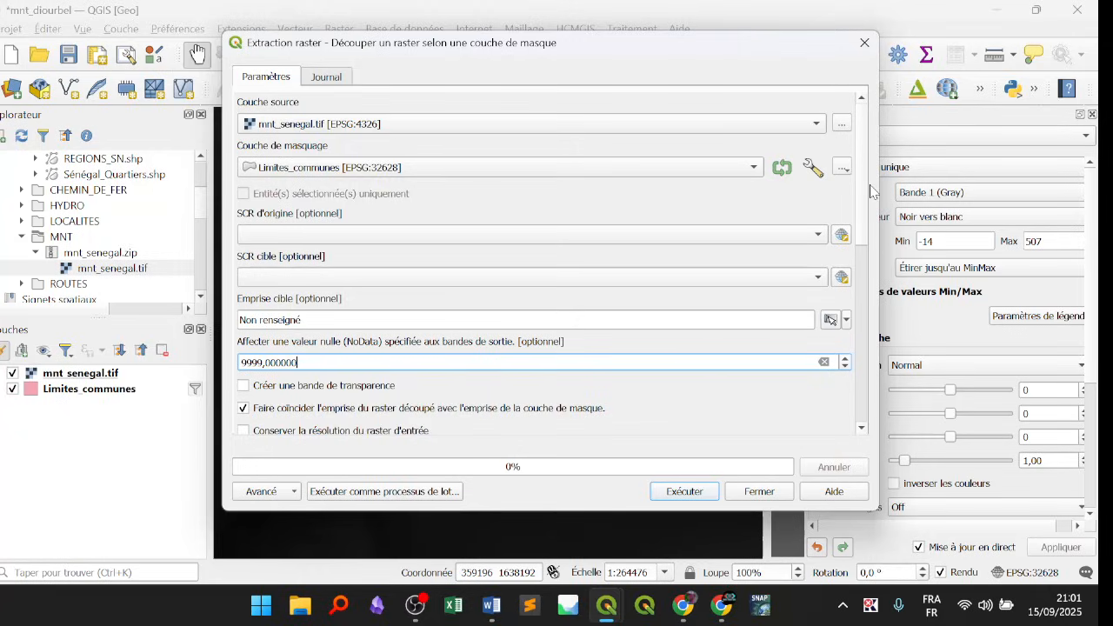
left_click(674, 494)
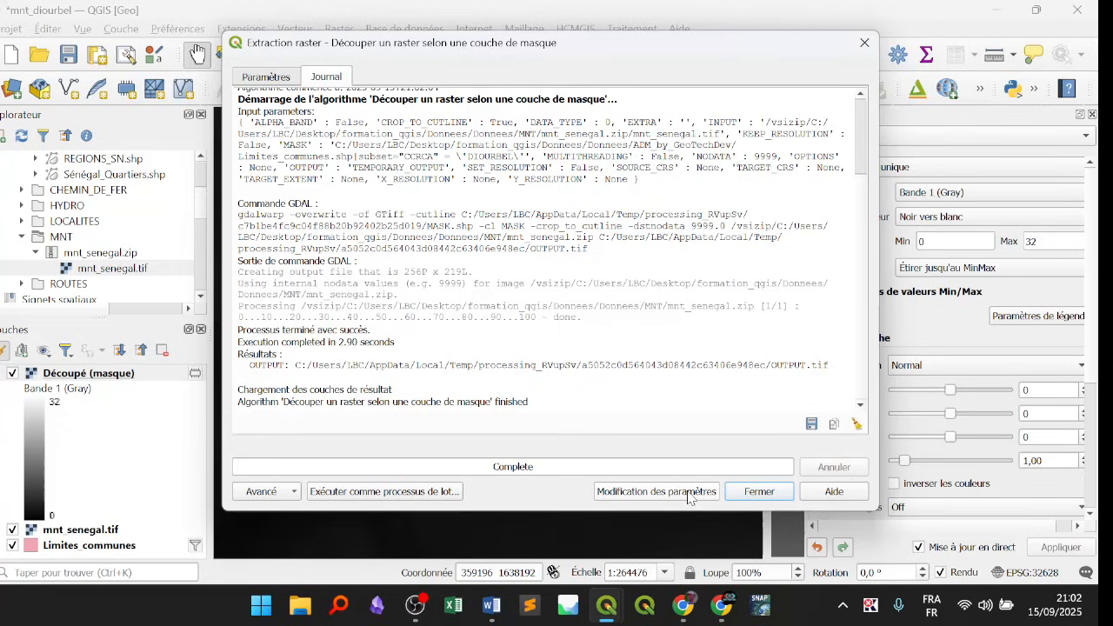
left_click(756, 492)
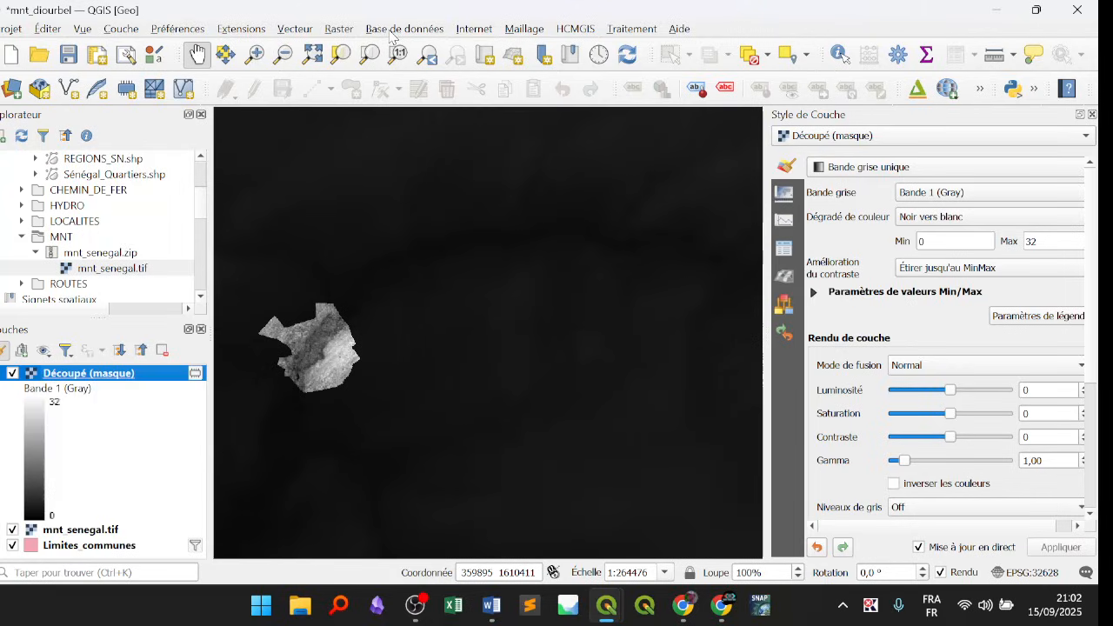
left_click(338, 30)
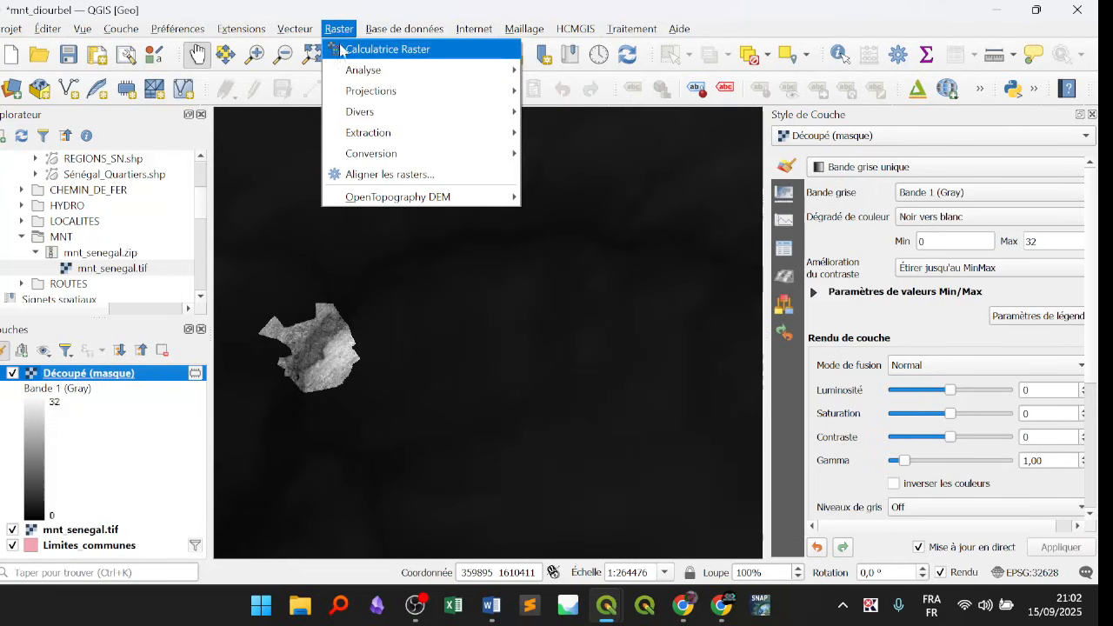
mouse_move(367, 98)
mouse_move(417, 153)
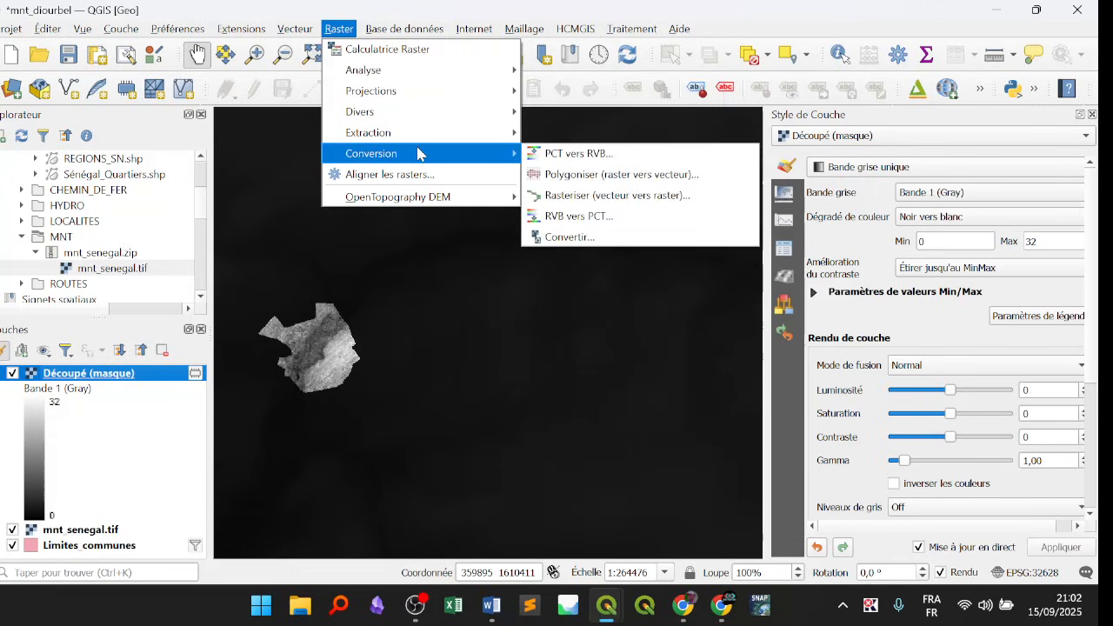
left_click(421, 7)
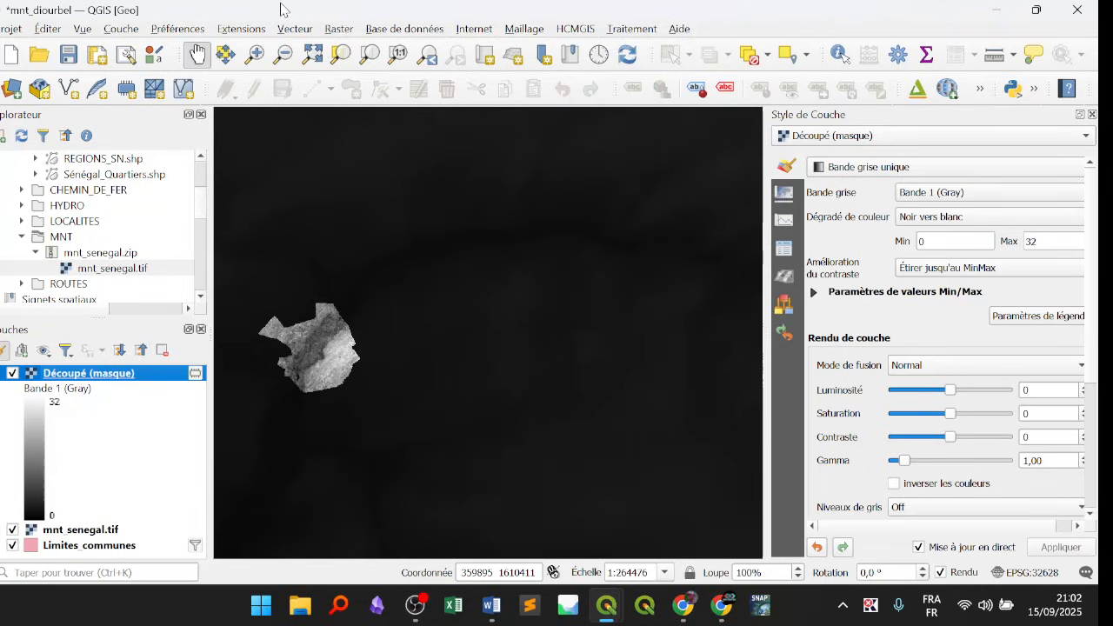
Open the window for installing and managing extensions.
left_click(239, 31)
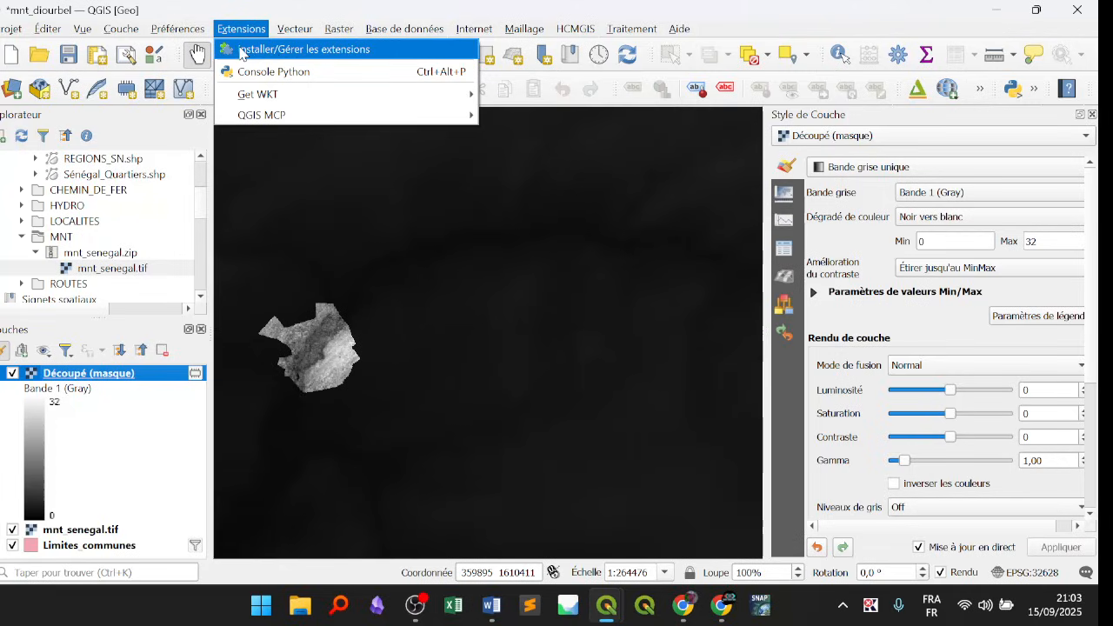
Open the plugin manager and search all available plugins for PROCESSING.
left_click(242, 51)
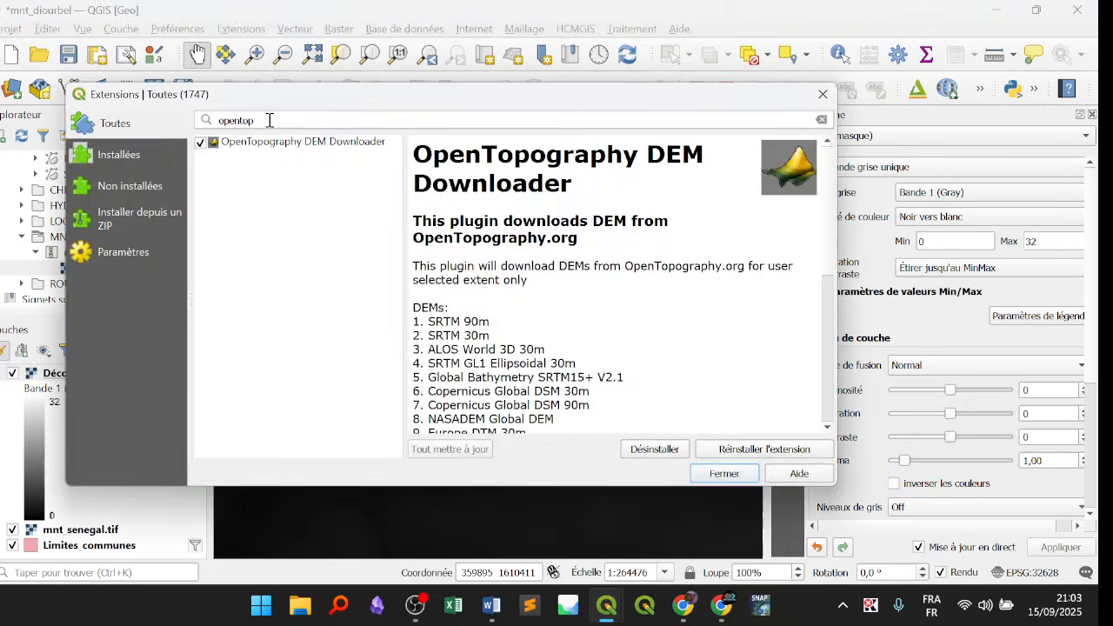
left_click_drag(273, 123, 144, 122)
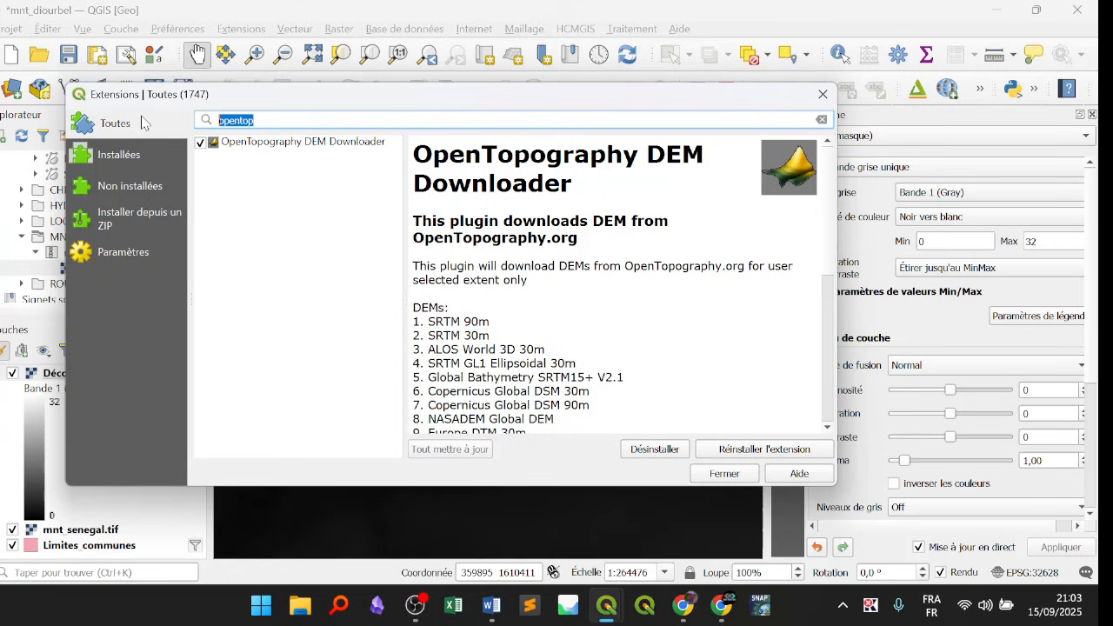
key("BackSpace")
type("PR")
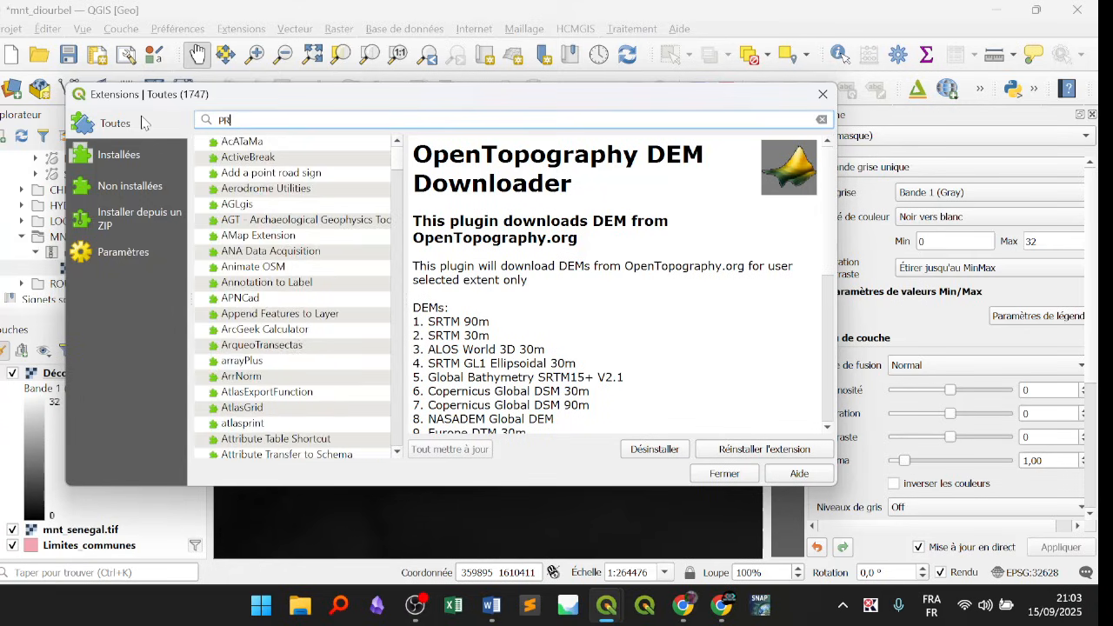
type("OCESS")
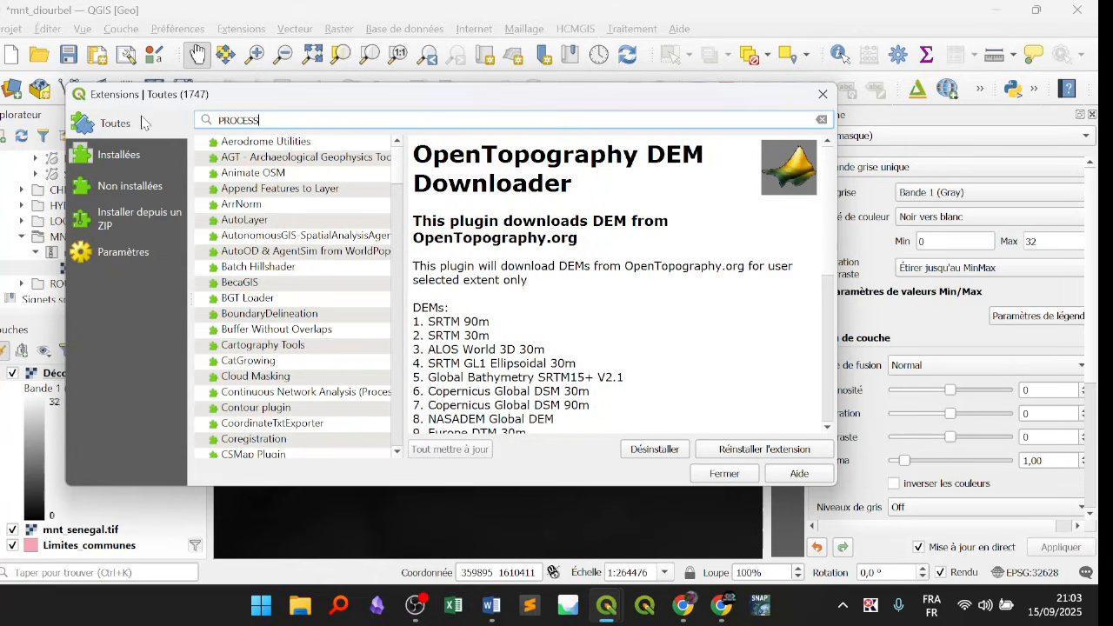
type("ING")
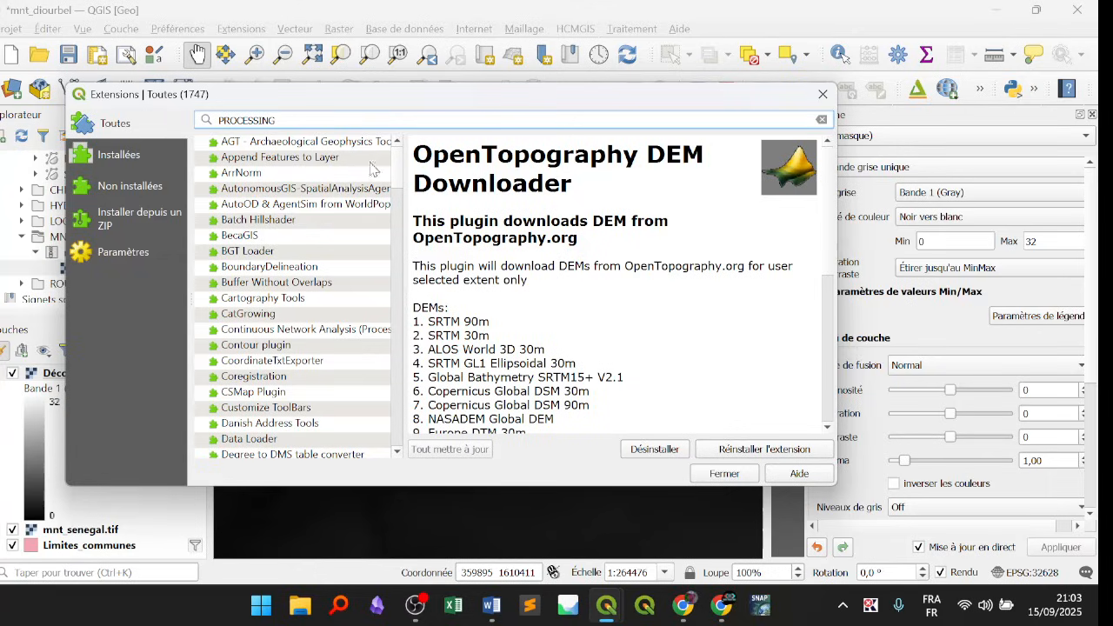
scroll(397, 184, "down", 2)
scroll(397, 184, "down", 7)
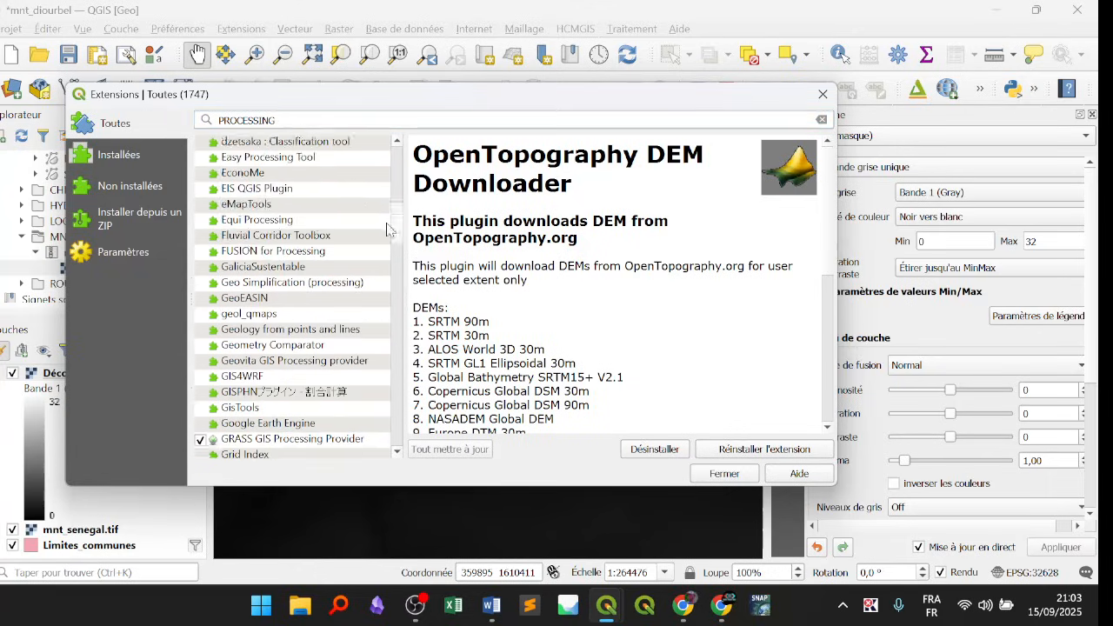
scroll(261, 220, "up", 10)
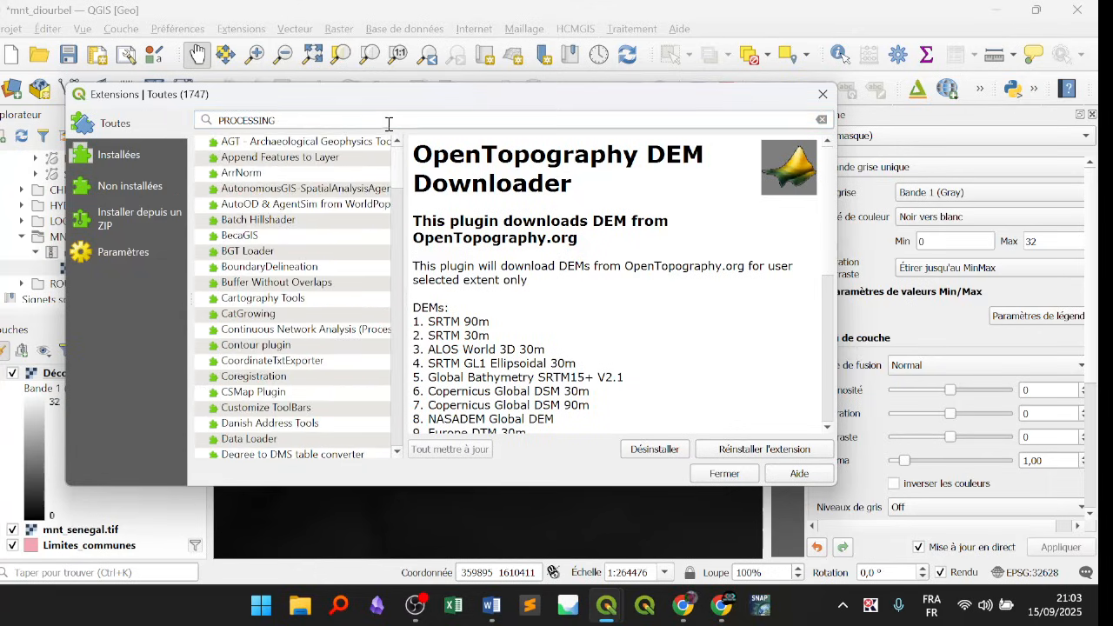
Compare the PROCESSING matches among all plugins and the installed ones, and view the details of the installed Processing plugin.
left_click(103, 162)
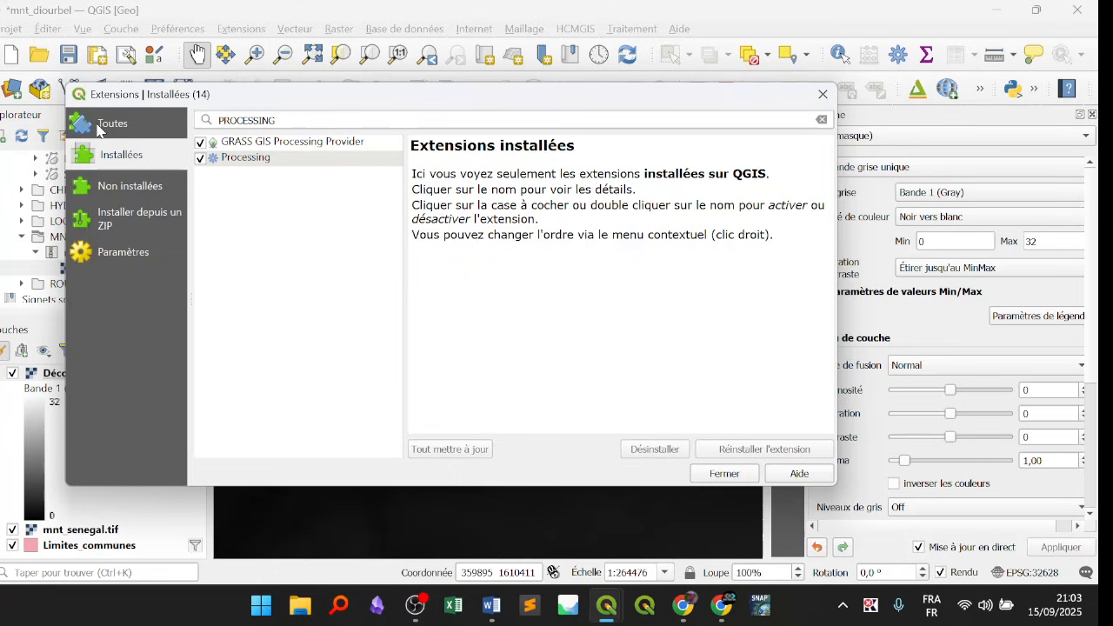
left_click(100, 130)
left_click(97, 158)
left_click(110, 127)
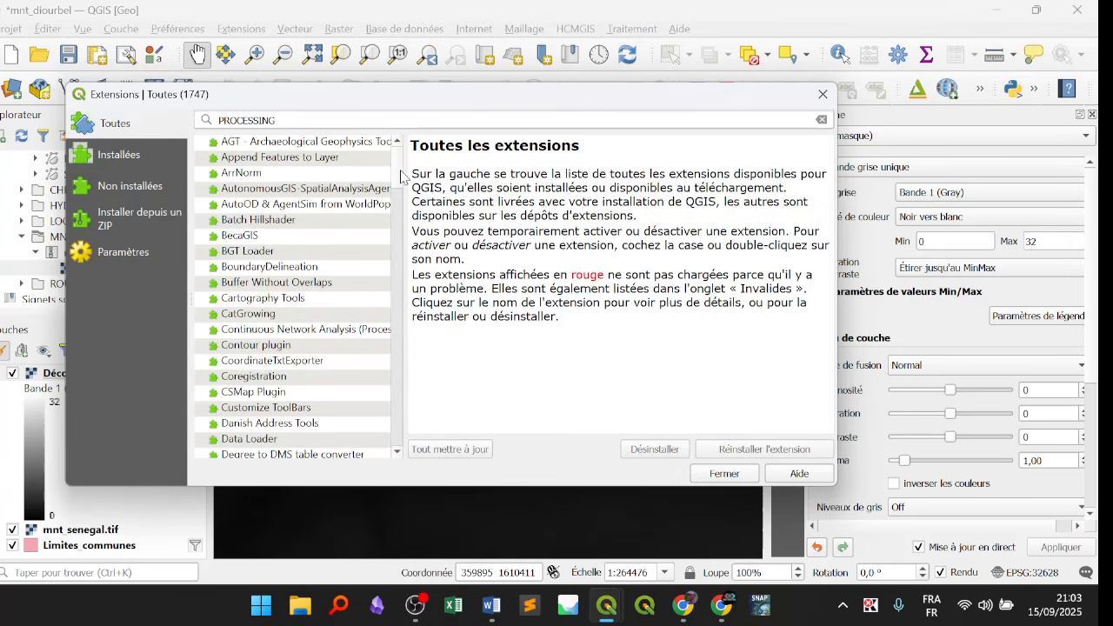
left_click_drag(401, 177, 393, 405)
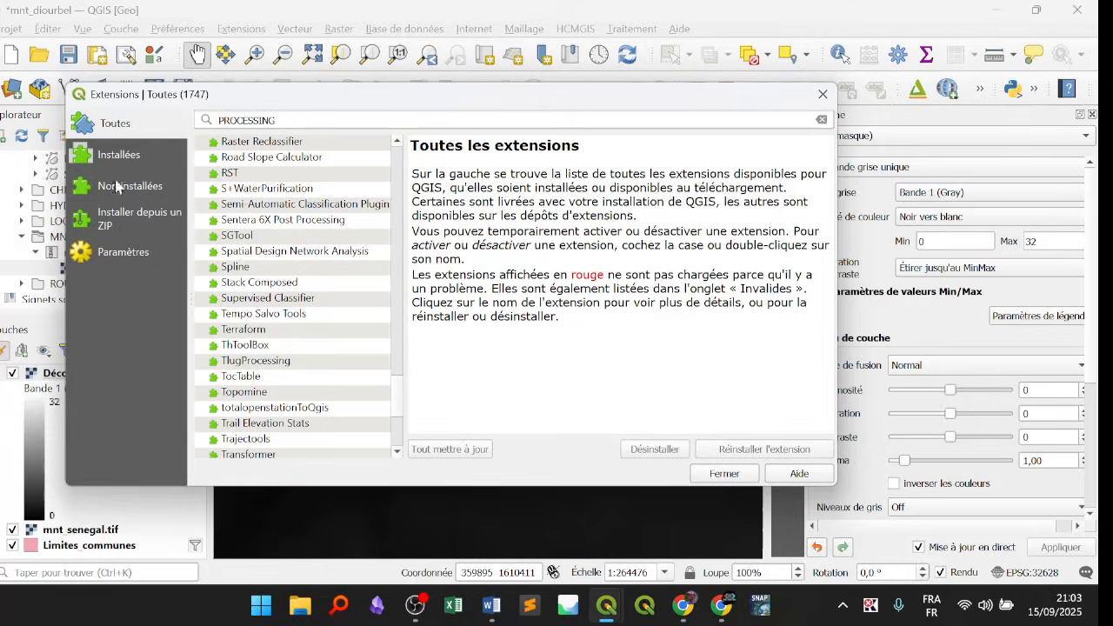
left_click(113, 157)
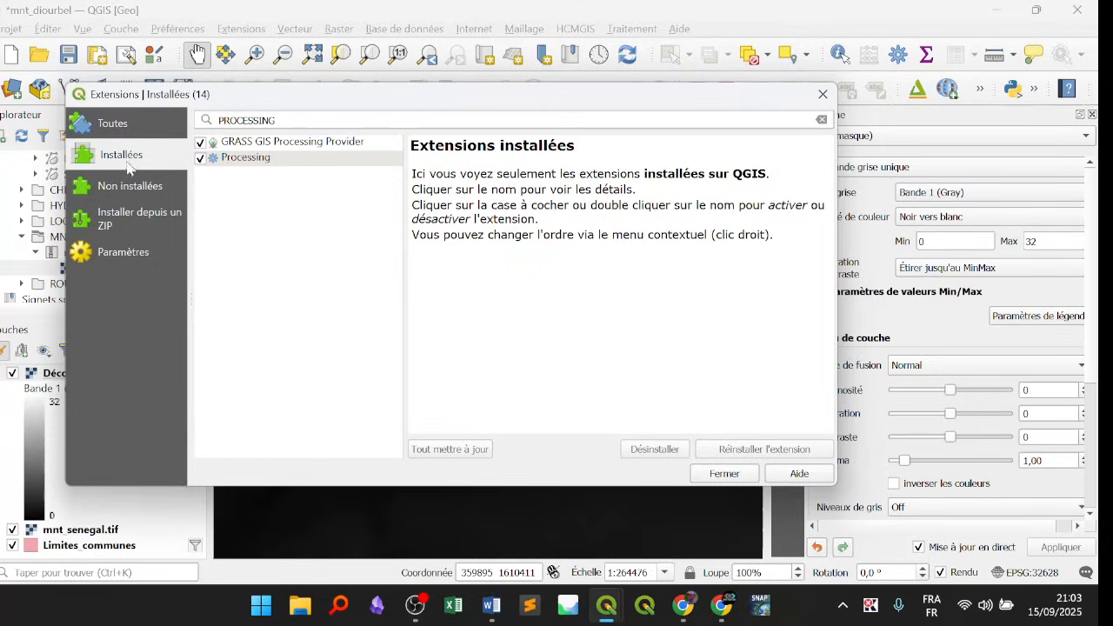
left_click(237, 158)
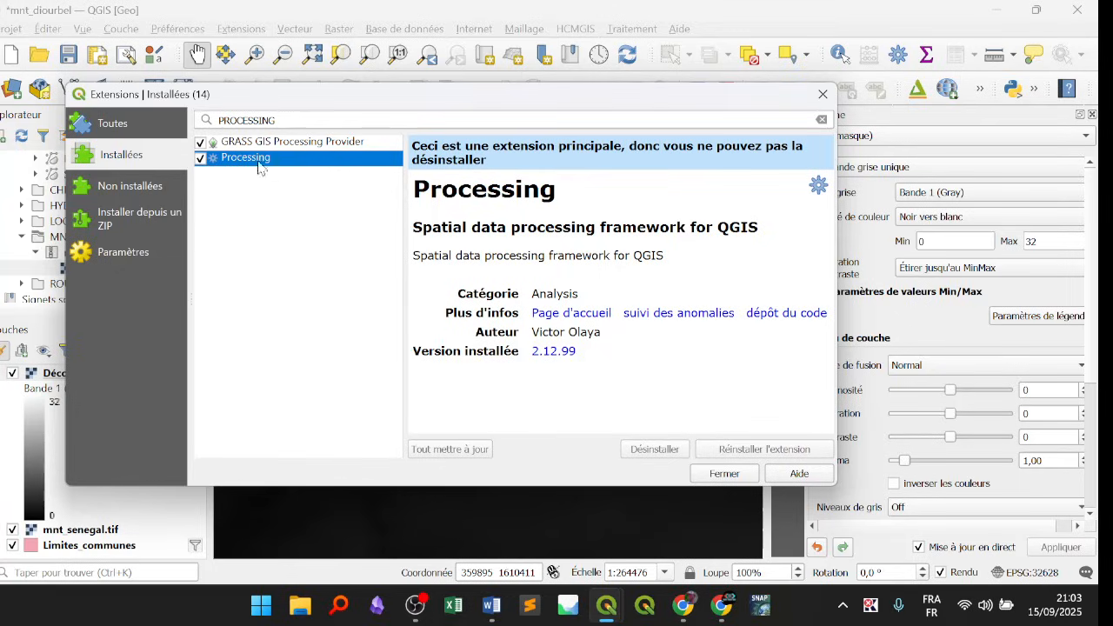
Disable the Processing plugin, enable it again and close the plugin manager.
left_click(200, 159)
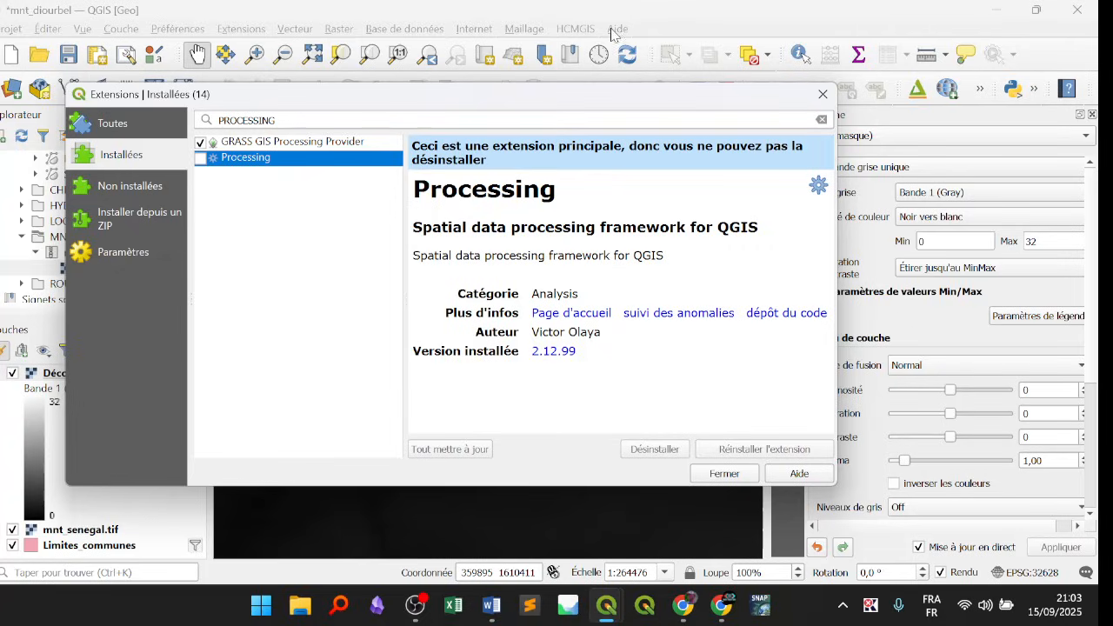
left_click(200, 159)
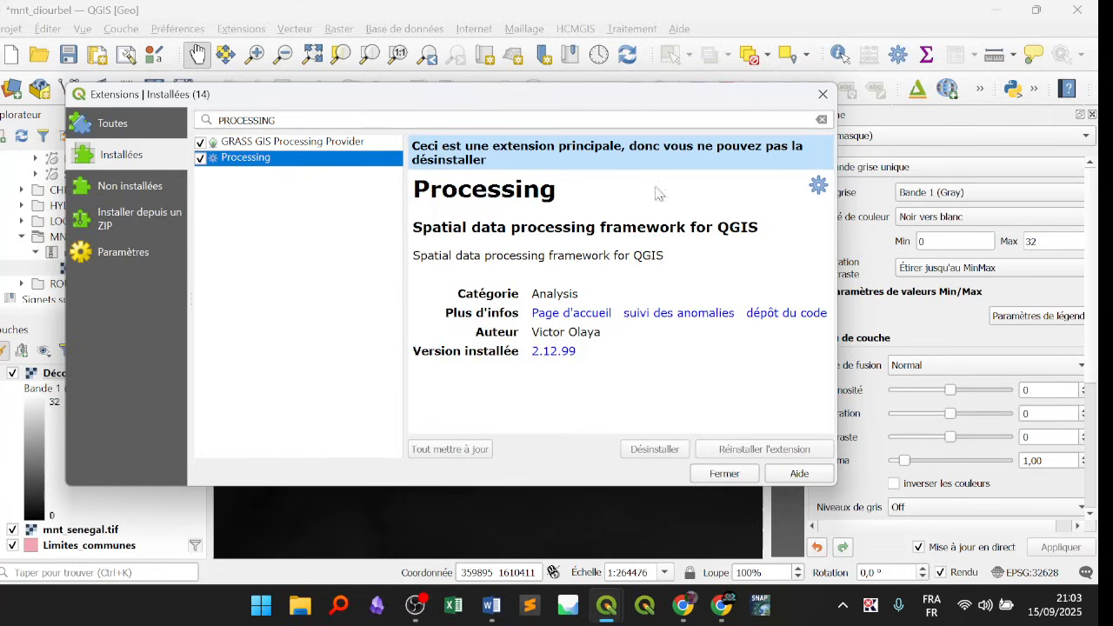
left_click(823, 95)
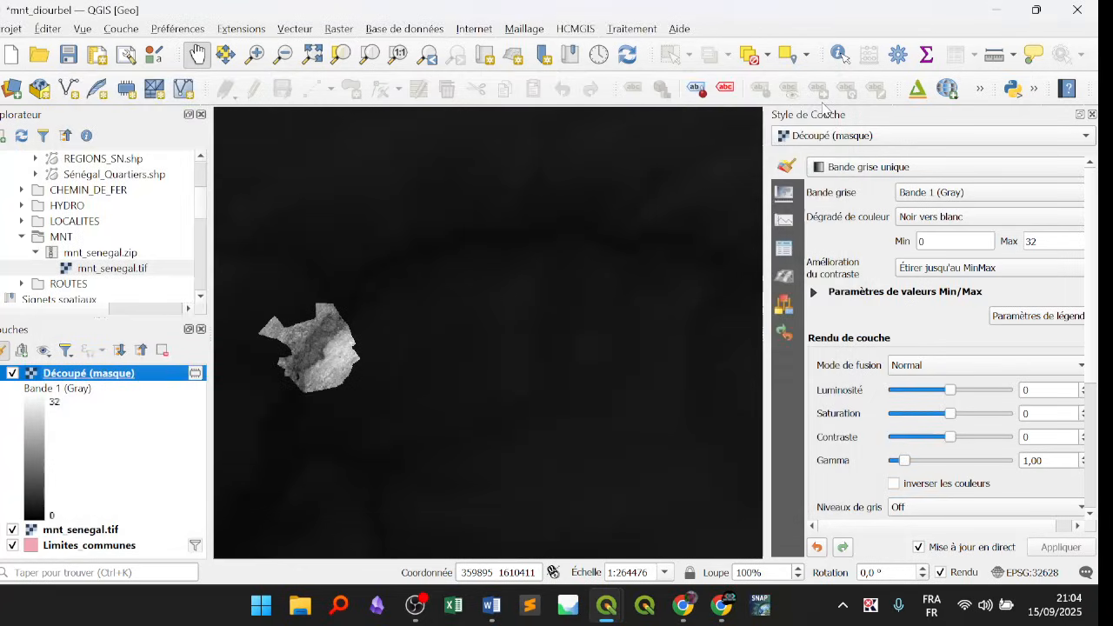
Collapse the Découpé (masque) layer's legend and remove that layer from the project.
left_click(347, 33)
left_click(358, 13)
left_click(3, 375)
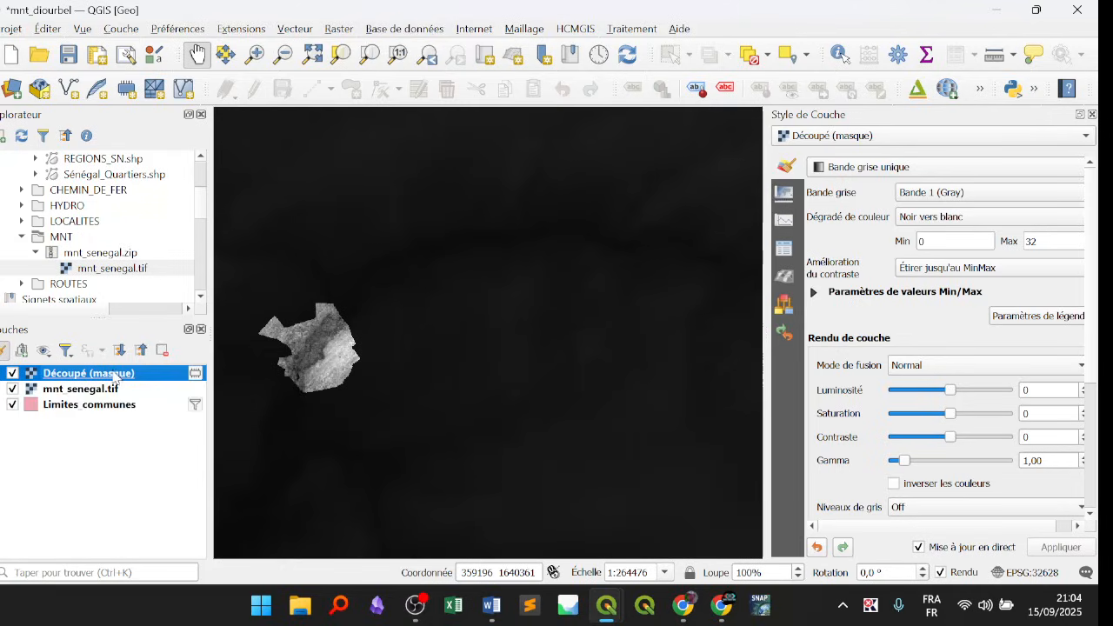
left_click(162, 350)
left_click(561, 327)
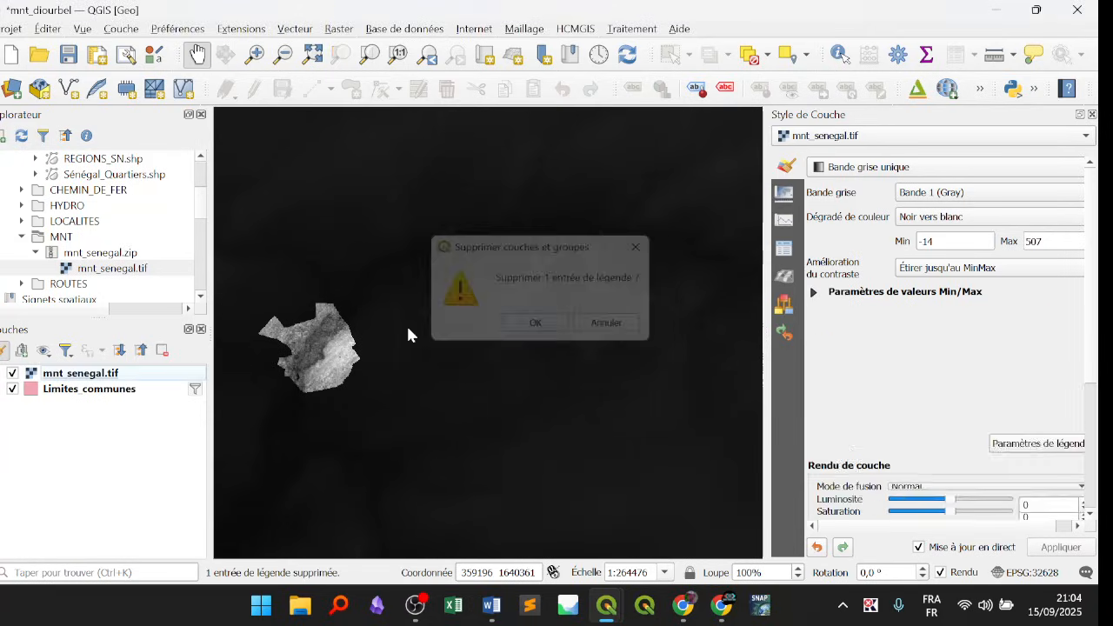
Set up a raster clip by mask layer with mnt_senegal.tif as the source and Limites_communes as the mask.
left_click(339, 28)
mouse_move(394, 181)
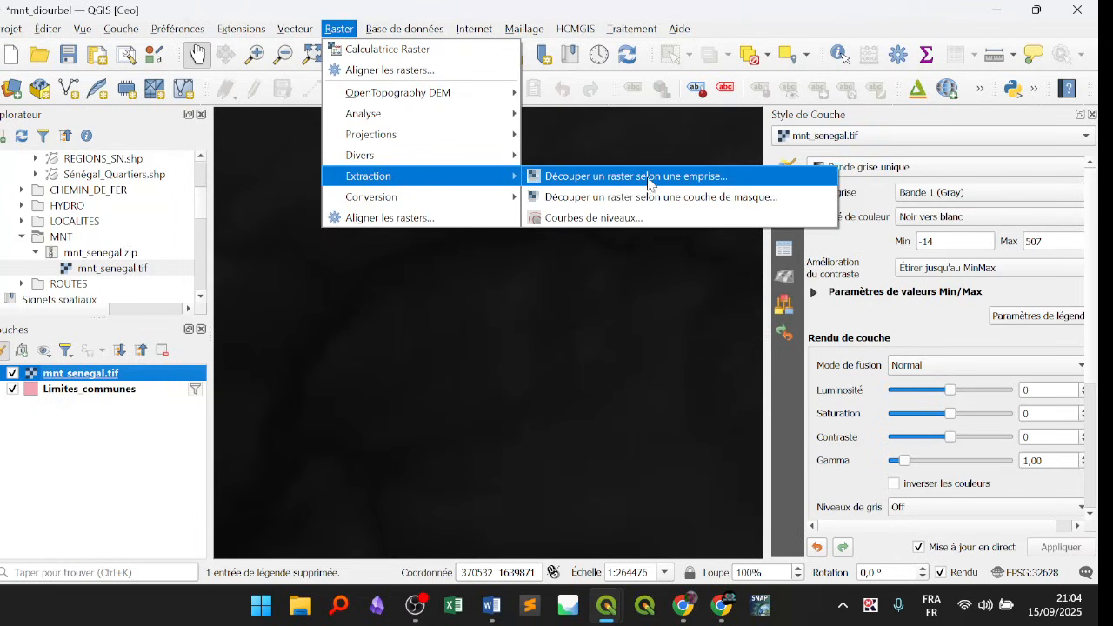
left_click(707, 205)
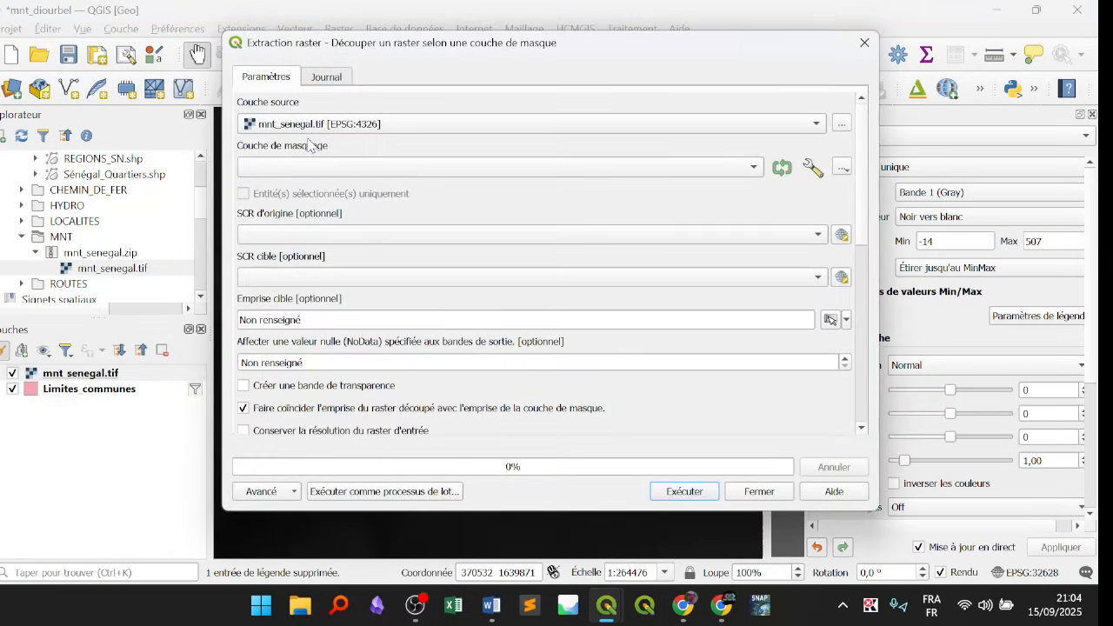
left_click(262, 127)
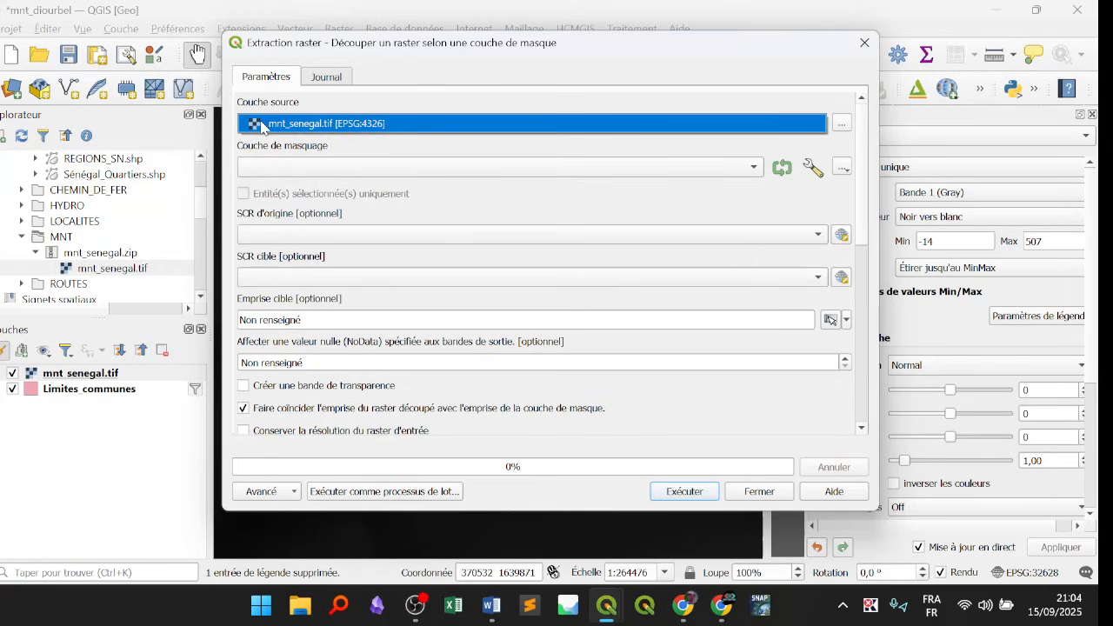
left_click(263, 127)
left_click(262, 127)
left_click(262, 127)
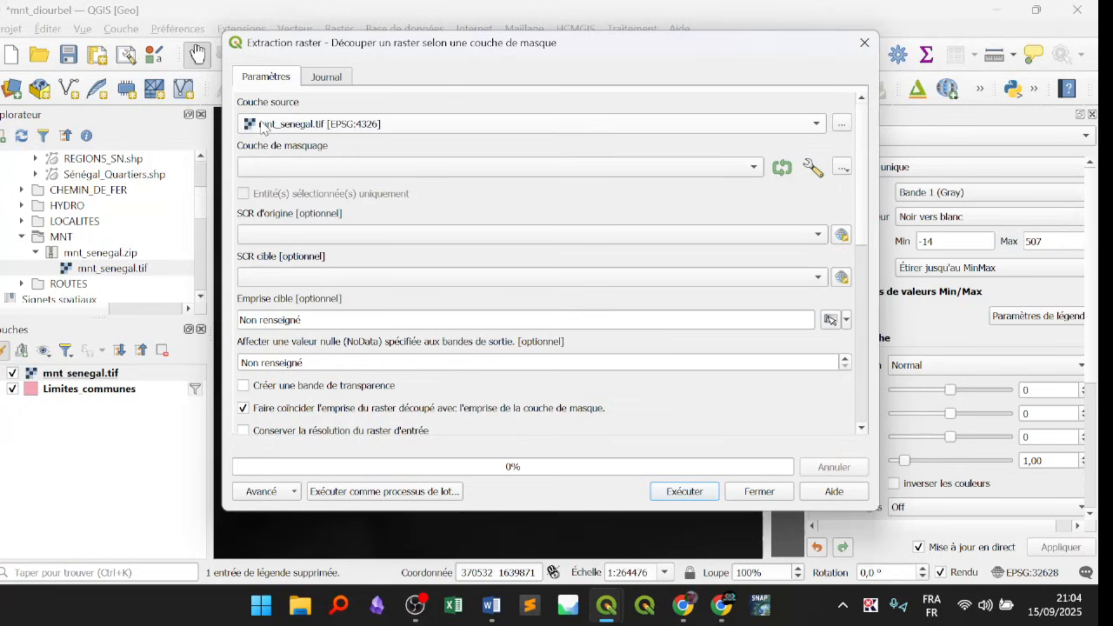
left_click(348, 167)
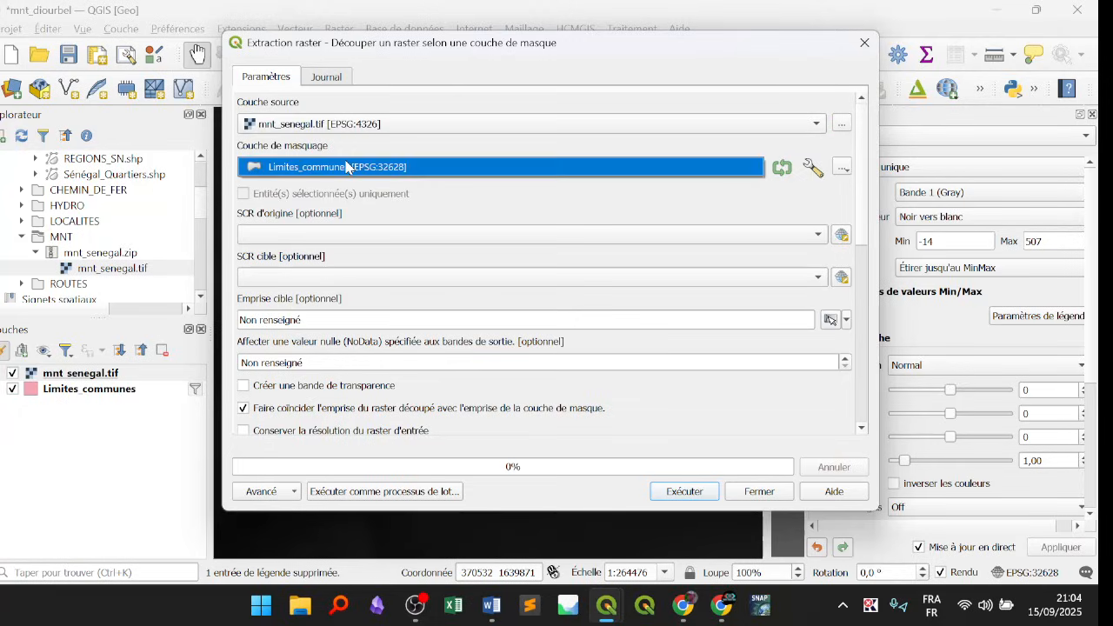
left_click(348, 167)
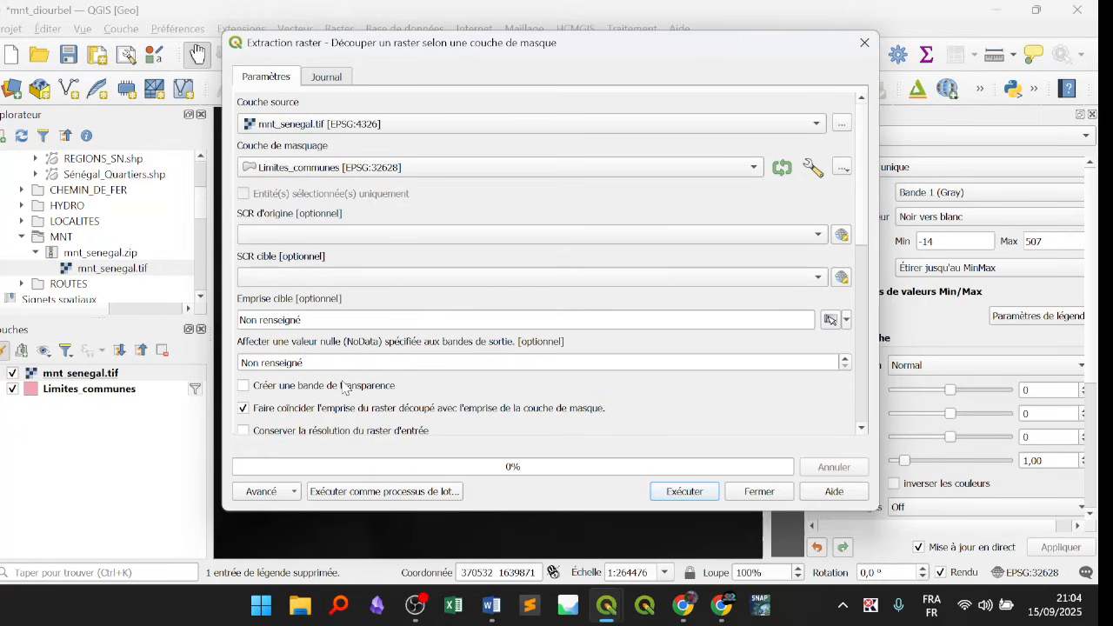
Set the NoData value assigned to the clip's output bands to 9999.
left_click(313, 364)
left_click_drag(314, 364, 123, 353)
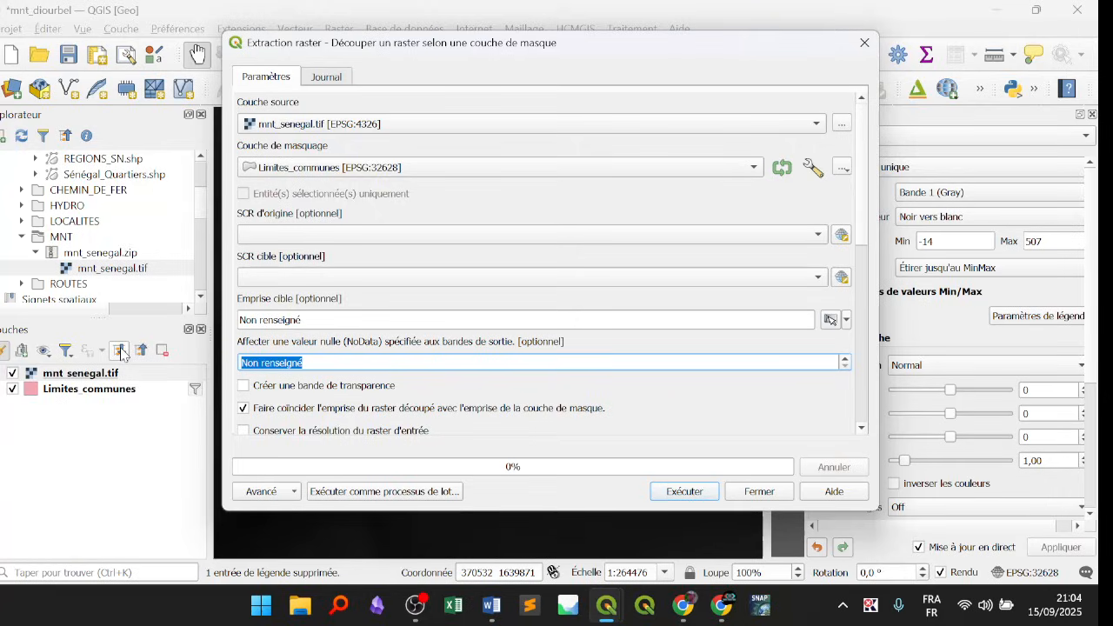
type("9999")
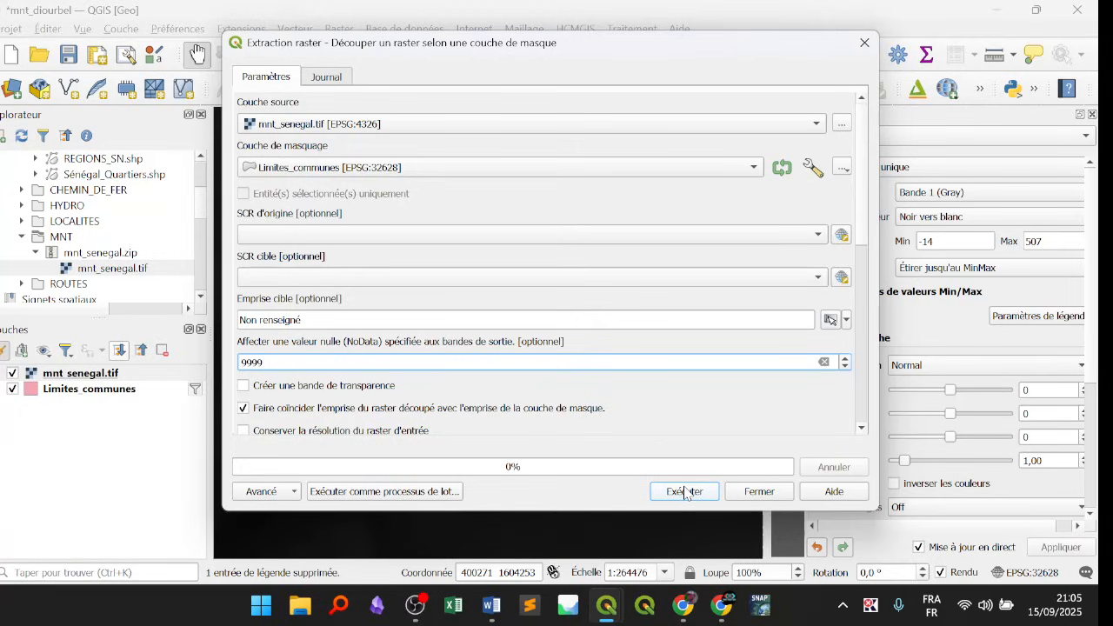
Switch to OBS and check the Krisp noise-cancellation widget and the Krisp source's audio device properties.
left_click(414, 584)
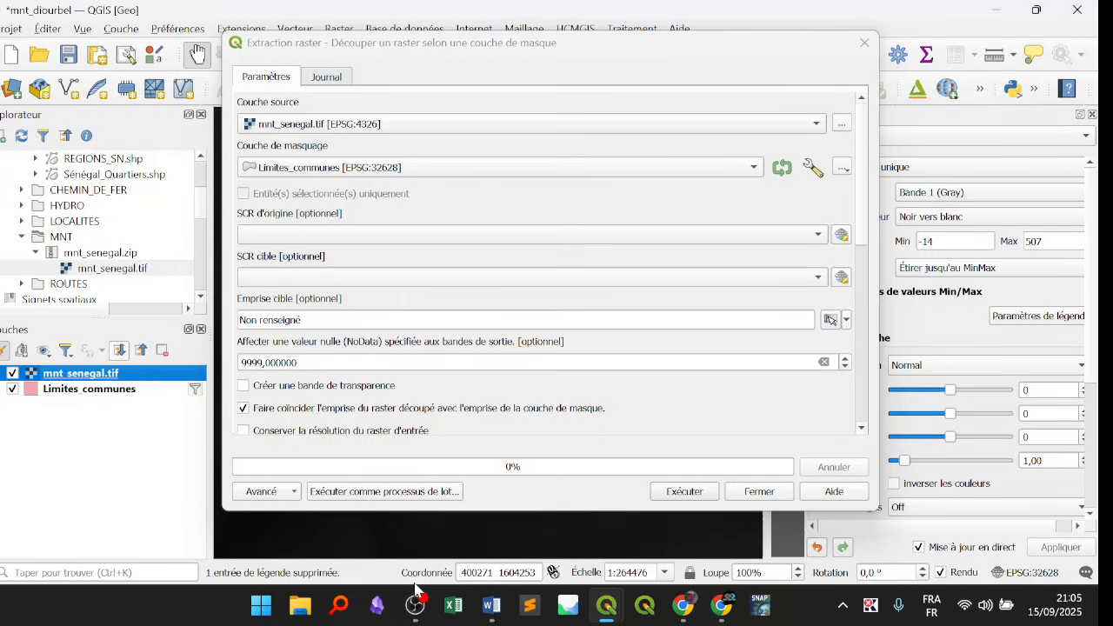
left_click(416, 602)
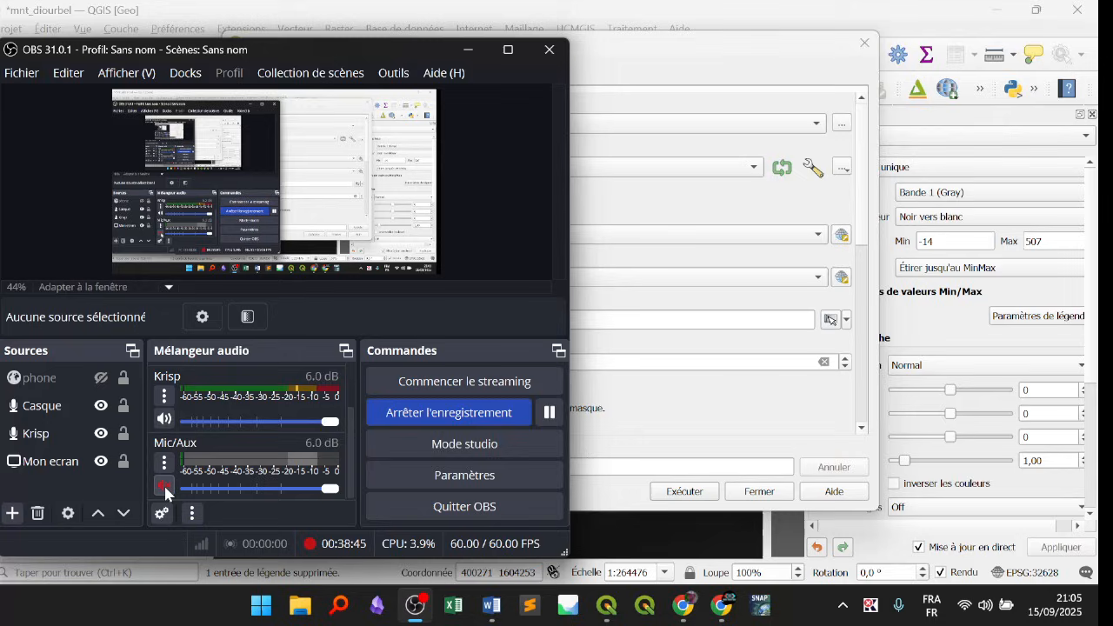
left_click(872, 606)
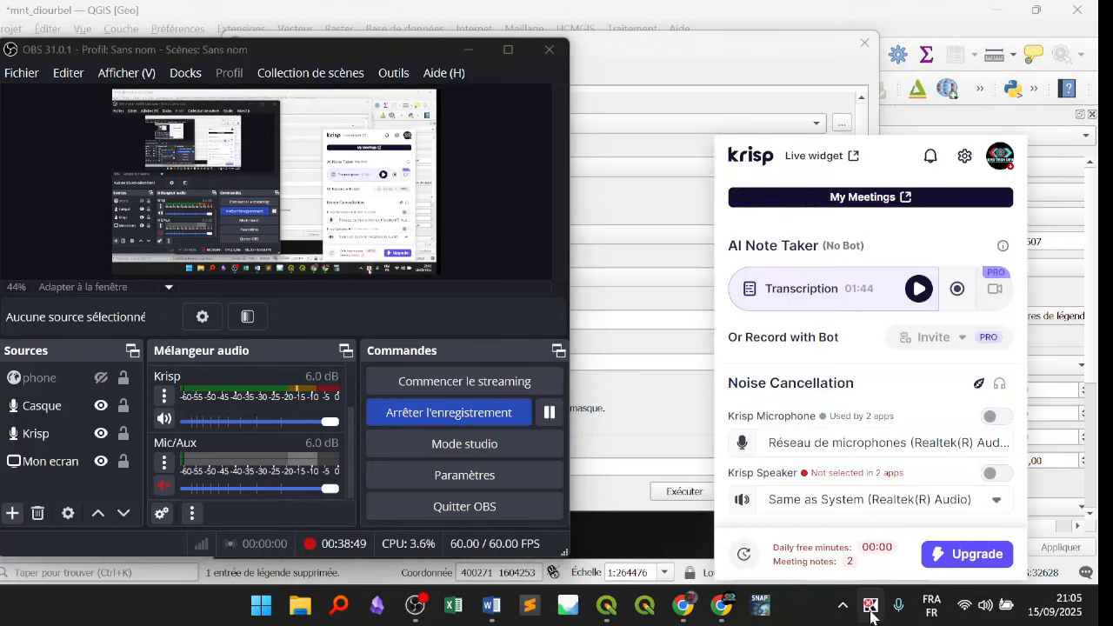
left_click(871, 607)
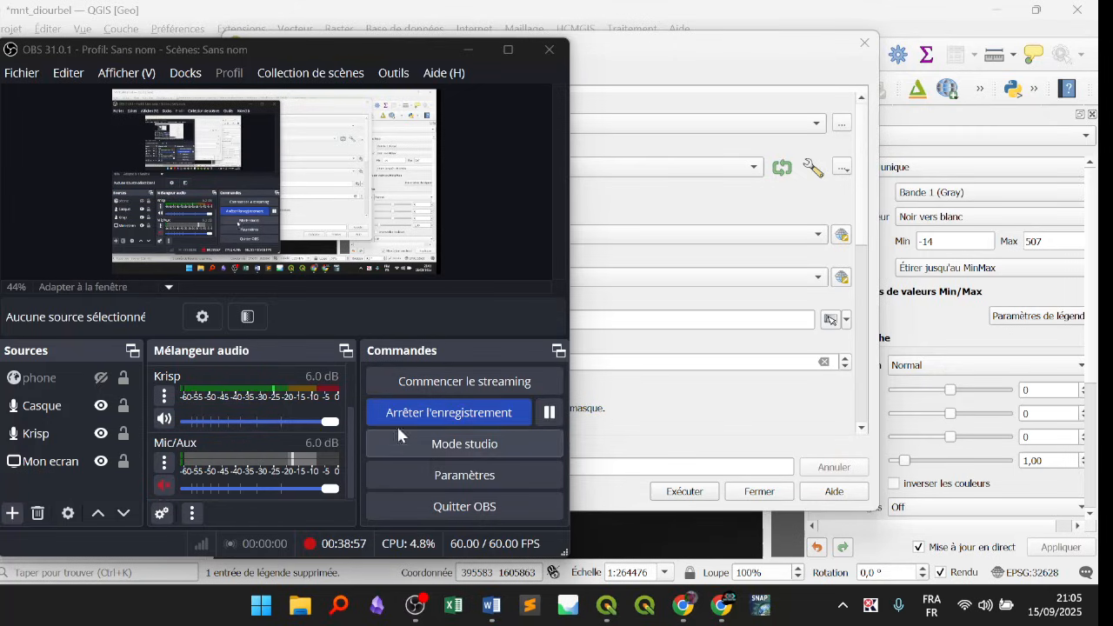
left_click(166, 399)
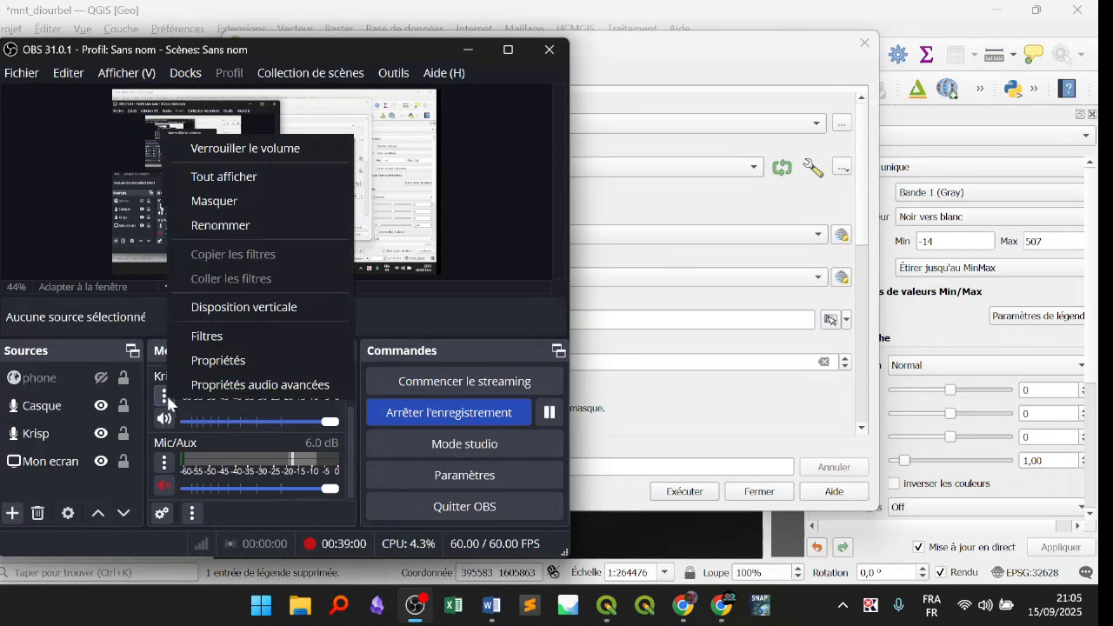
left_click(215, 356)
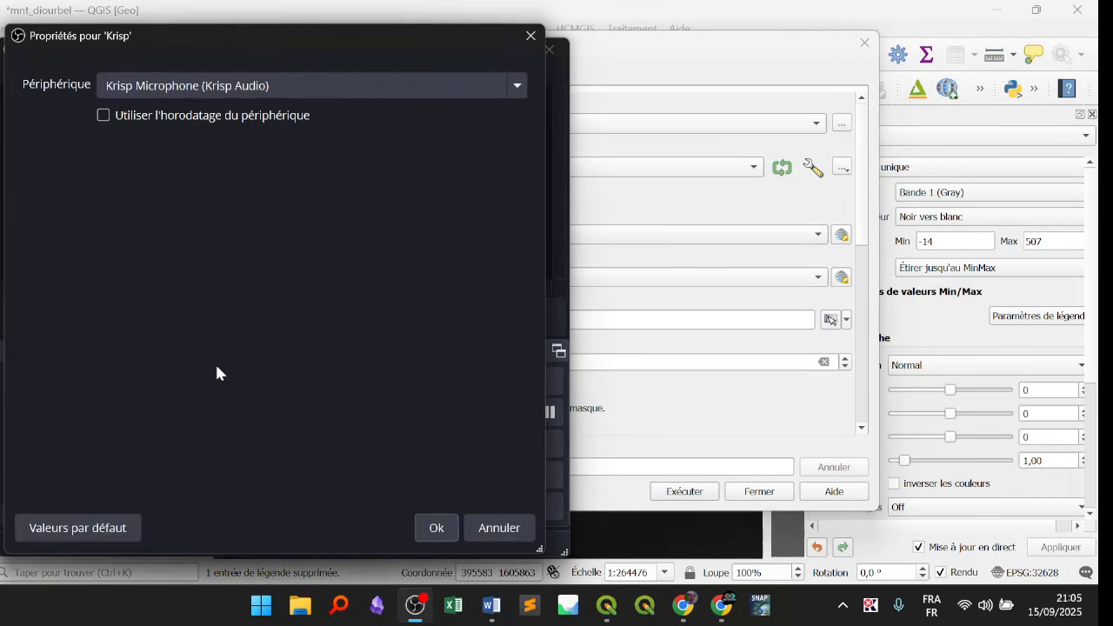
left_click(522, 528)
Unmute the Mic/Aux source, mute the Krisp source in the audio mixer and minimize OBS.
left_click(163, 485)
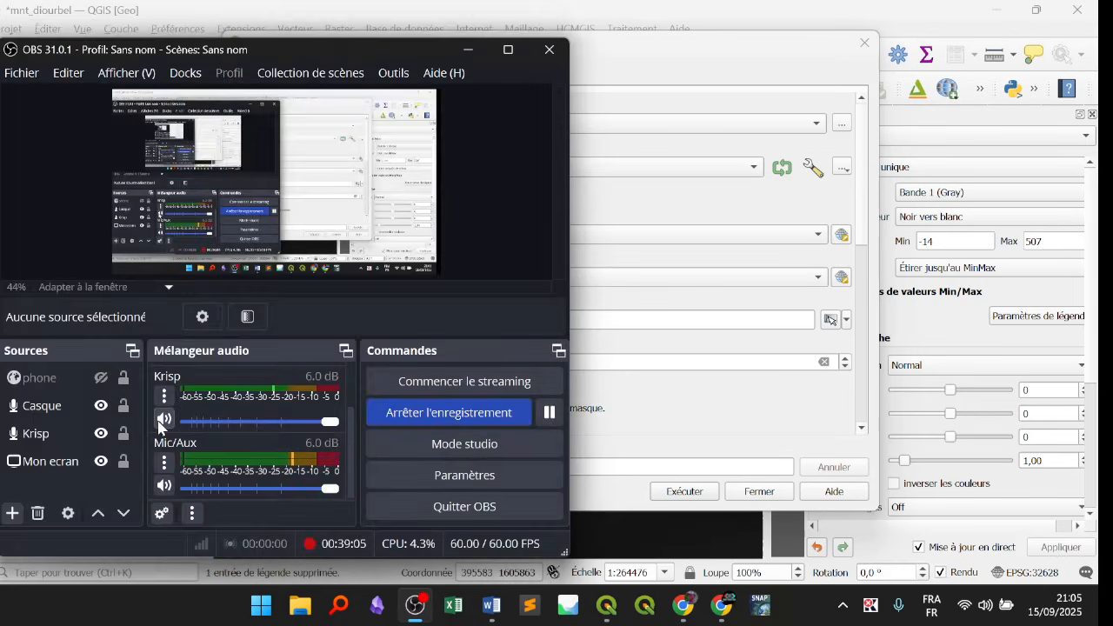
left_click(164, 419)
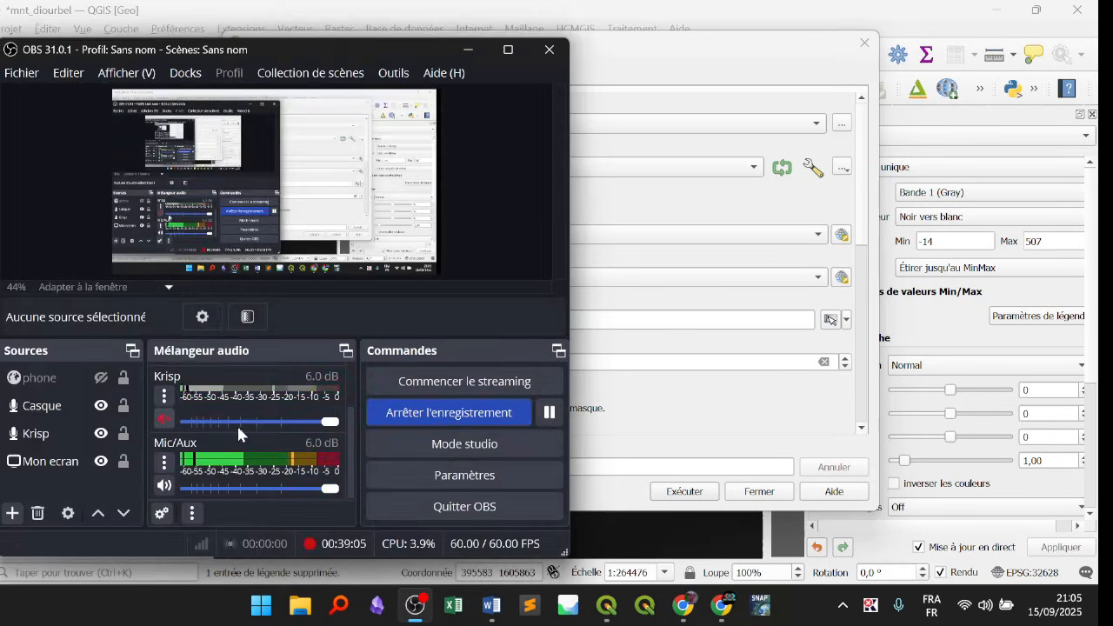
left_click(468, 50)
Run the clip of mnt_senegal.tif by the Limites_communes mask and close the tool's dialog.
left_click(714, 497)
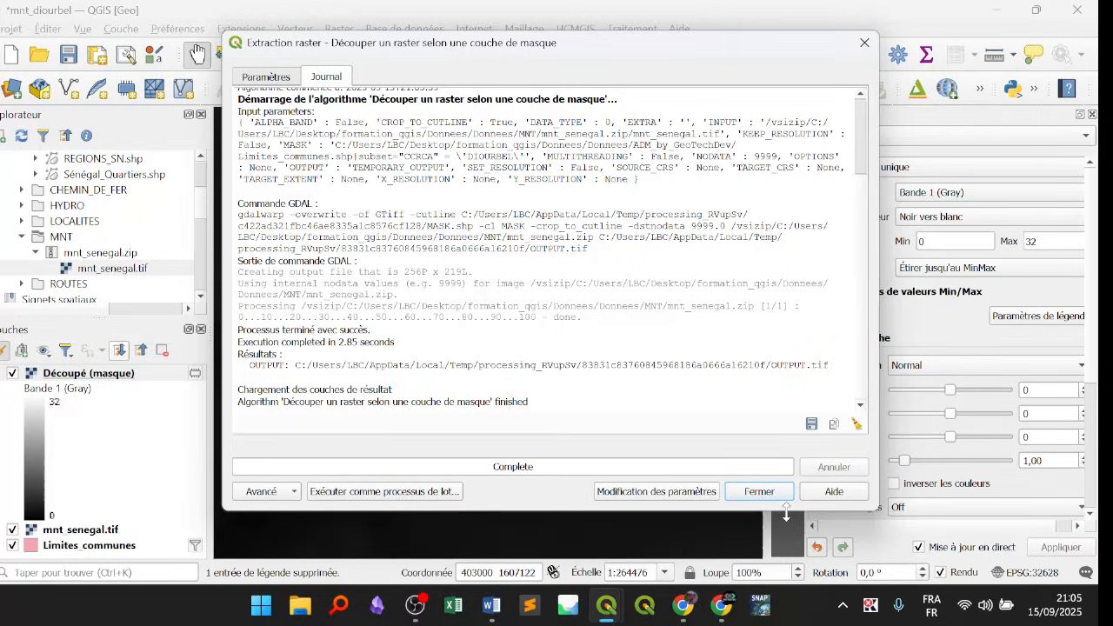
left_click(758, 491)
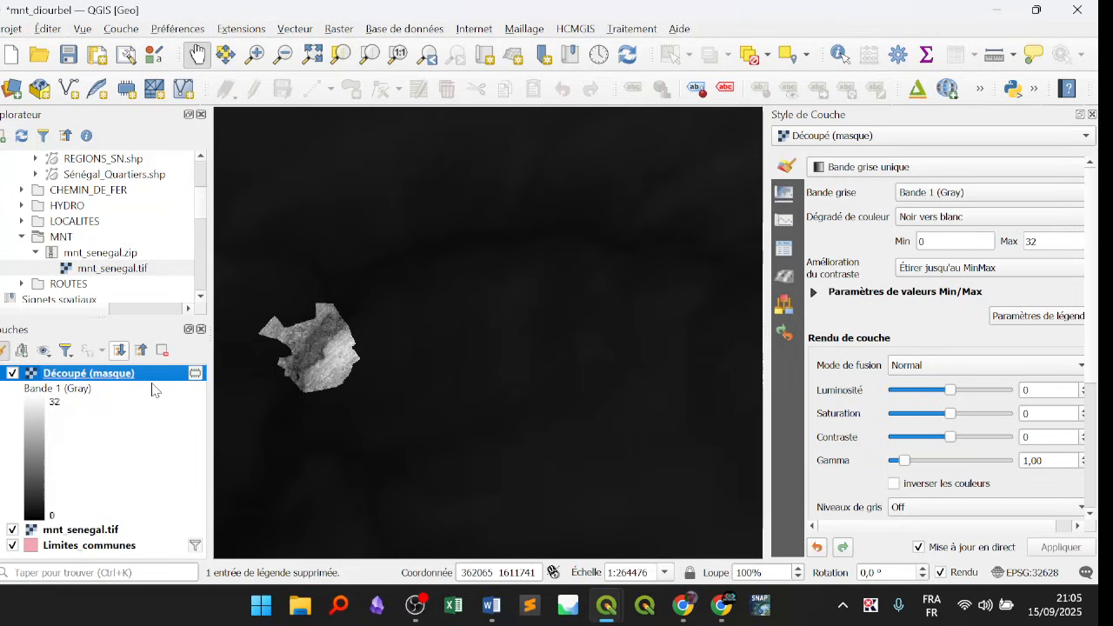
Zoom the map to the extent of the Découpé (masque) layer and toggle its visibility off and back on.
right_click(117, 375)
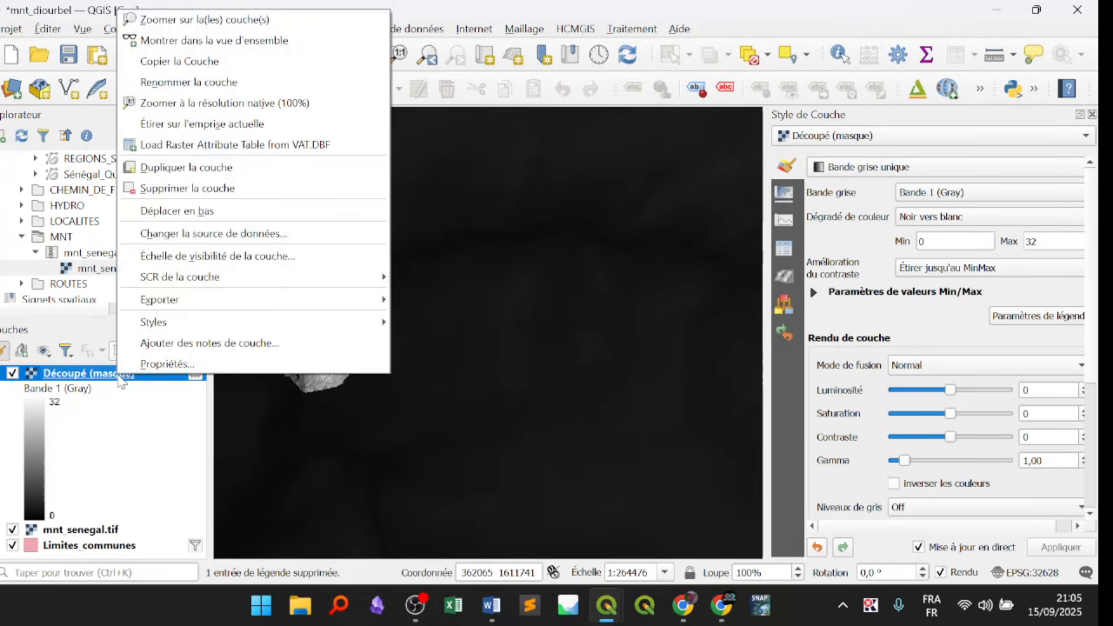
left_click(103, 376)
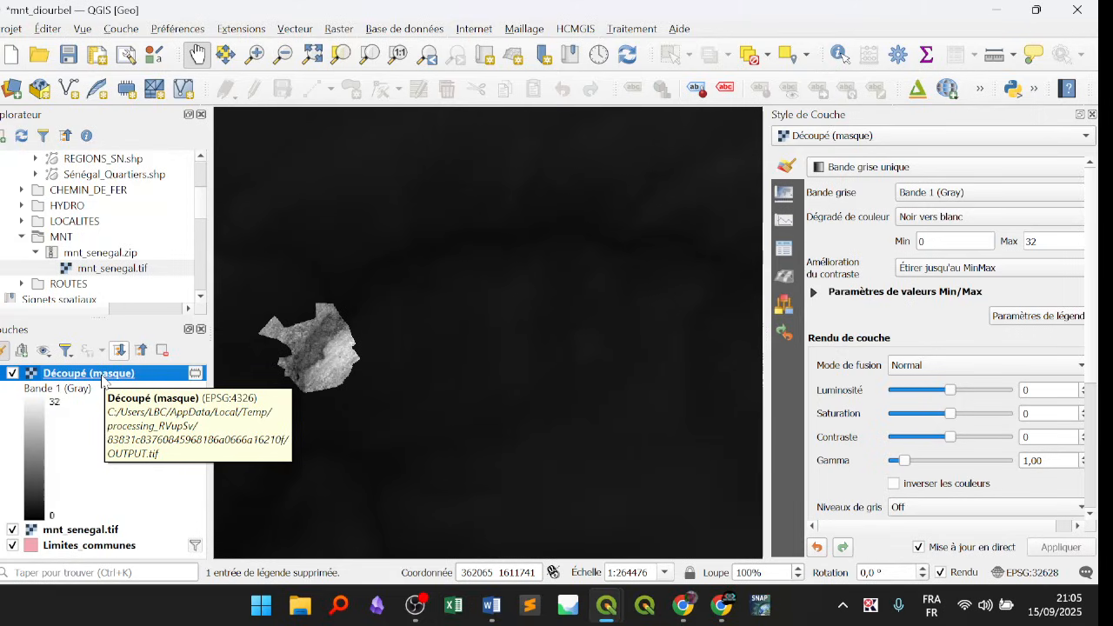
right_click(103, 379)
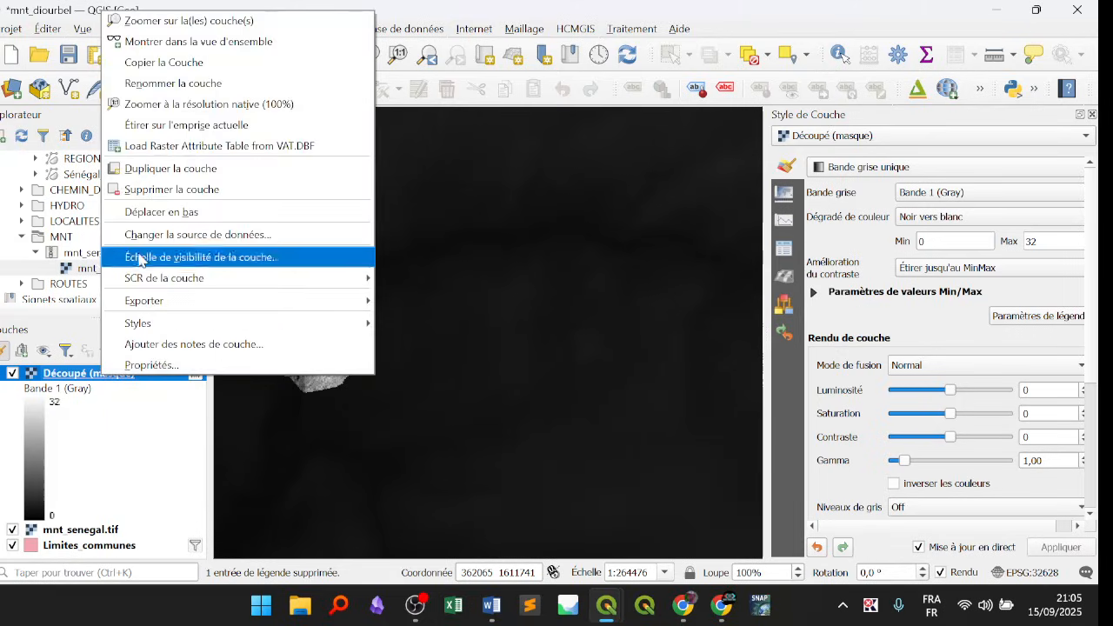
left_click(218, 19)
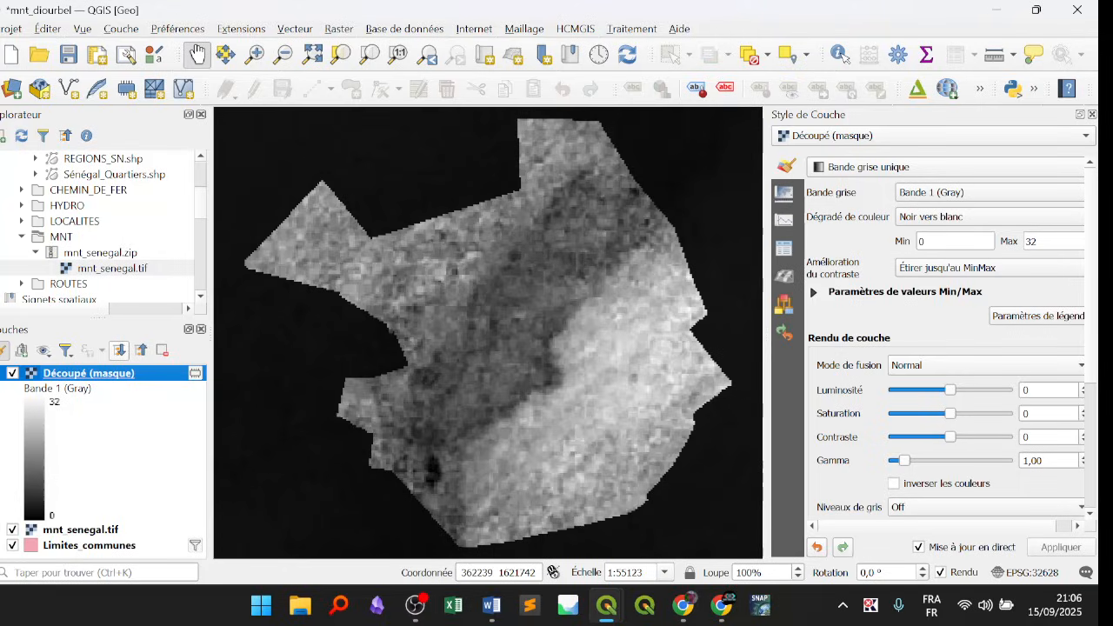
left_click(11, 373)
left_click(11, 374)
Remove the mnt_senegal.tif layer from the project.
left_click(96, 532)
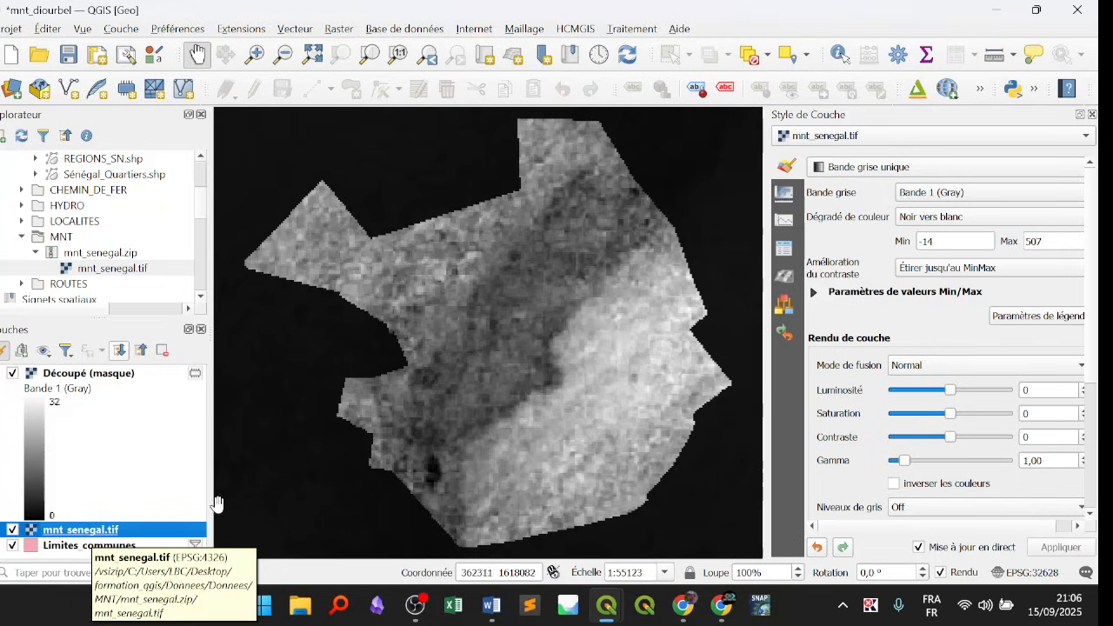
right_click(127, 533)
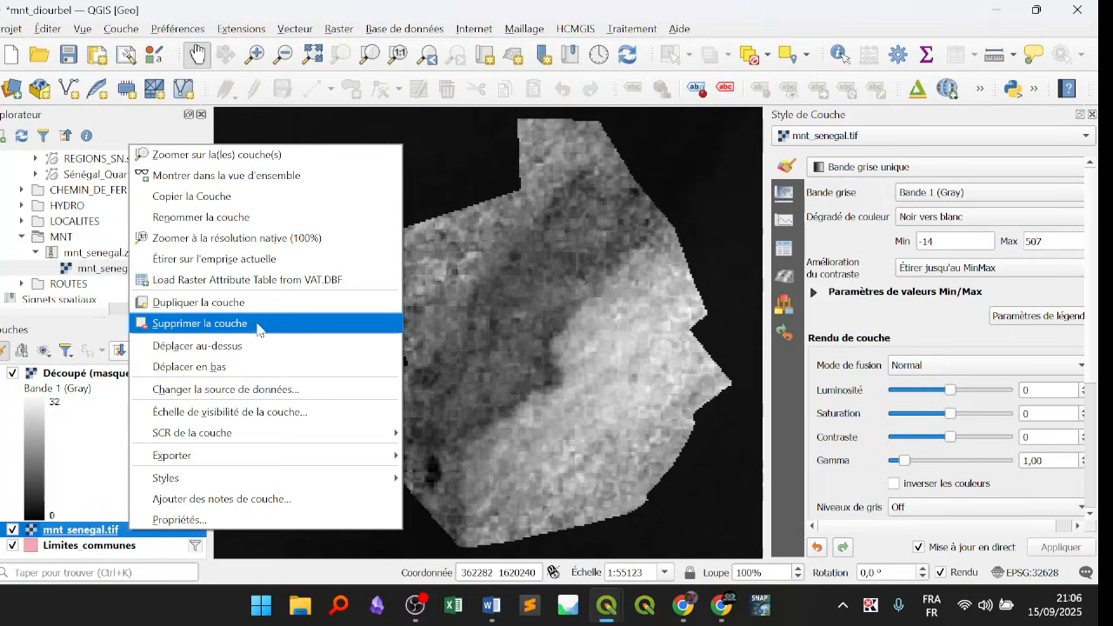
left_click(95, 538)
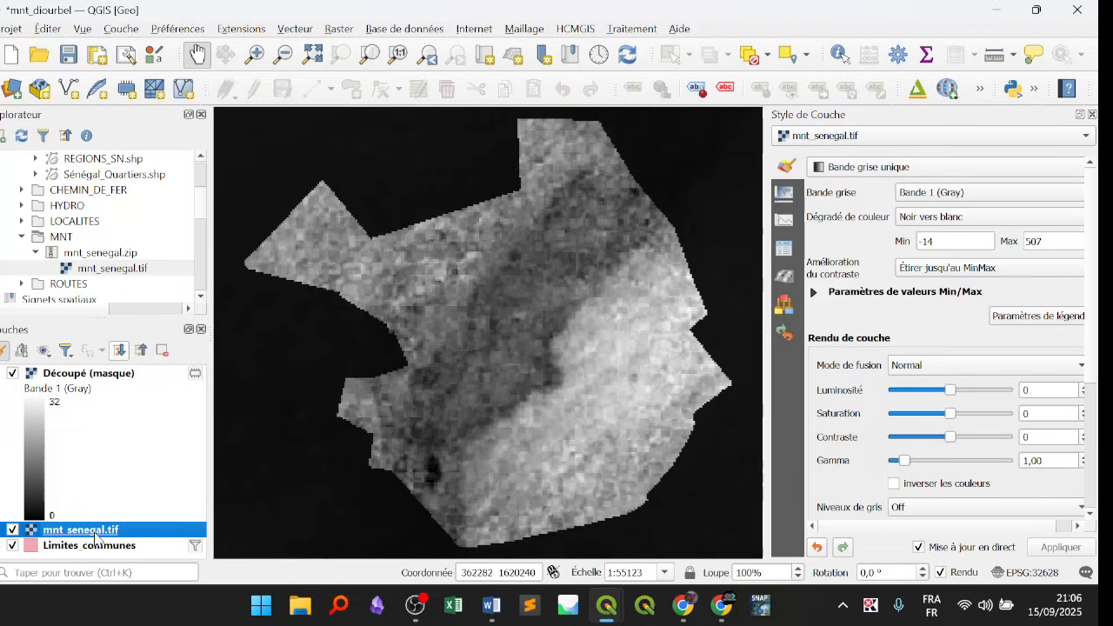
right_click(95, 534)
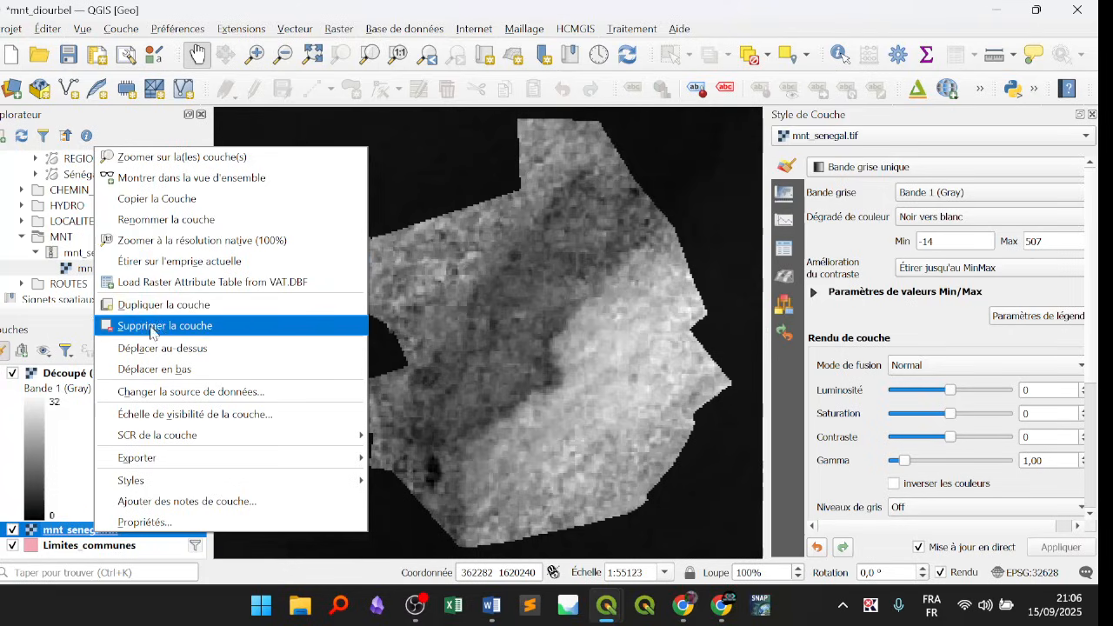
left_click(78, 540)
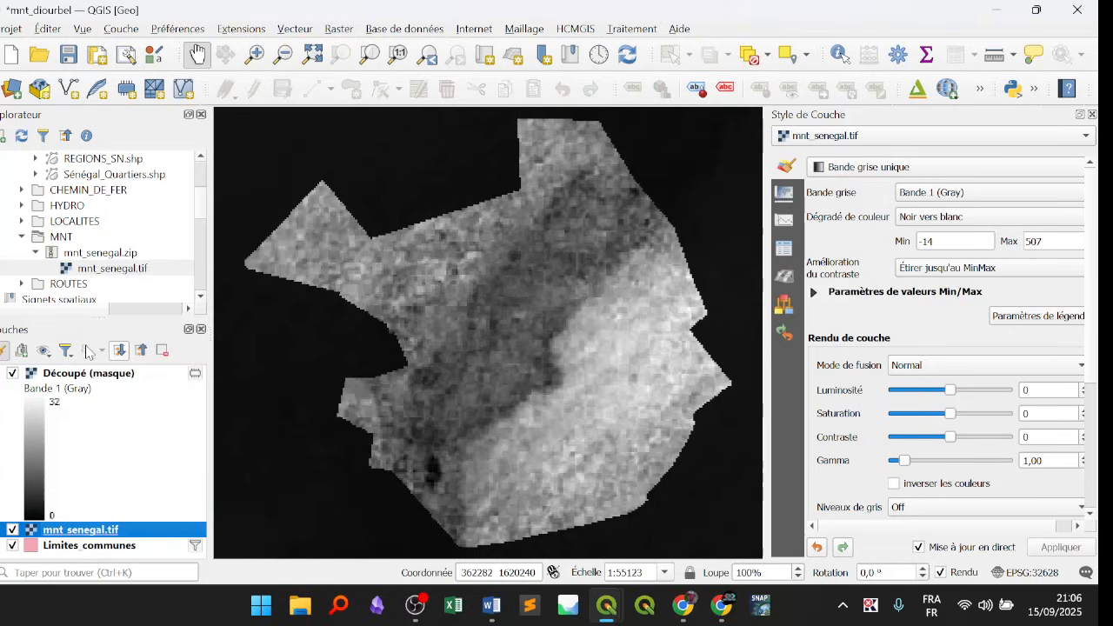
right_click(104, 526)
left_click(283, 325)
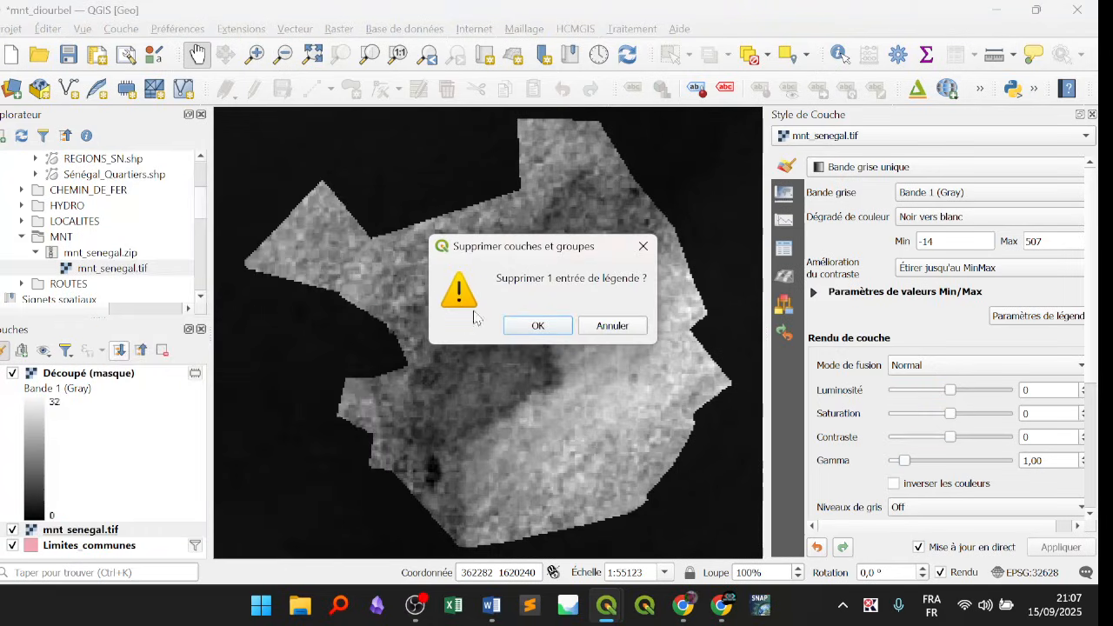
left_click(512, 324)
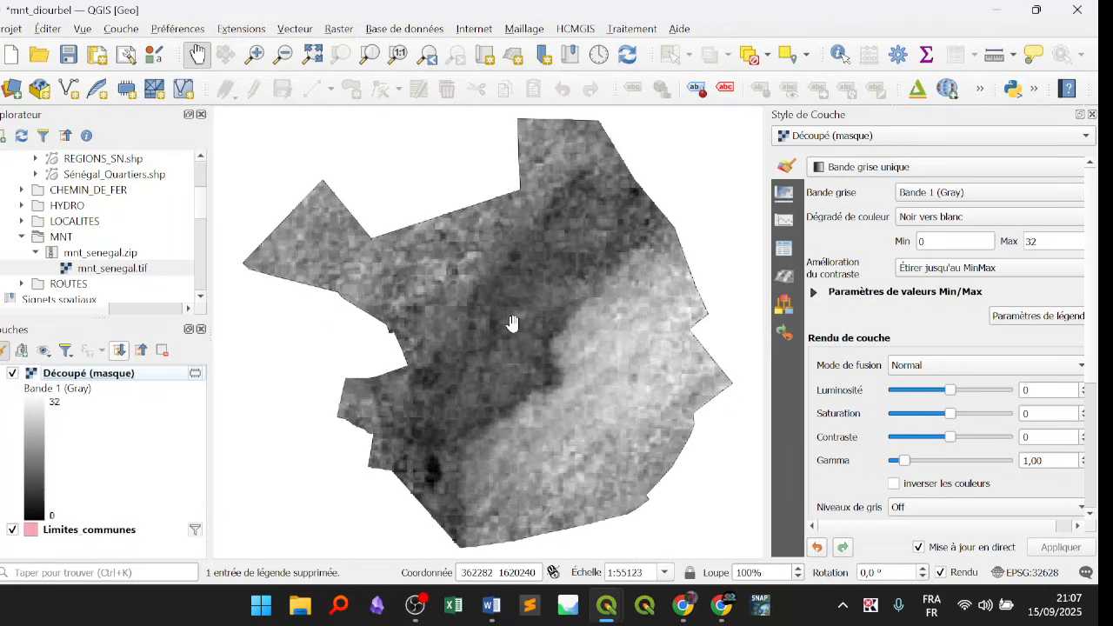
scroll(513, 323, "up", 1)
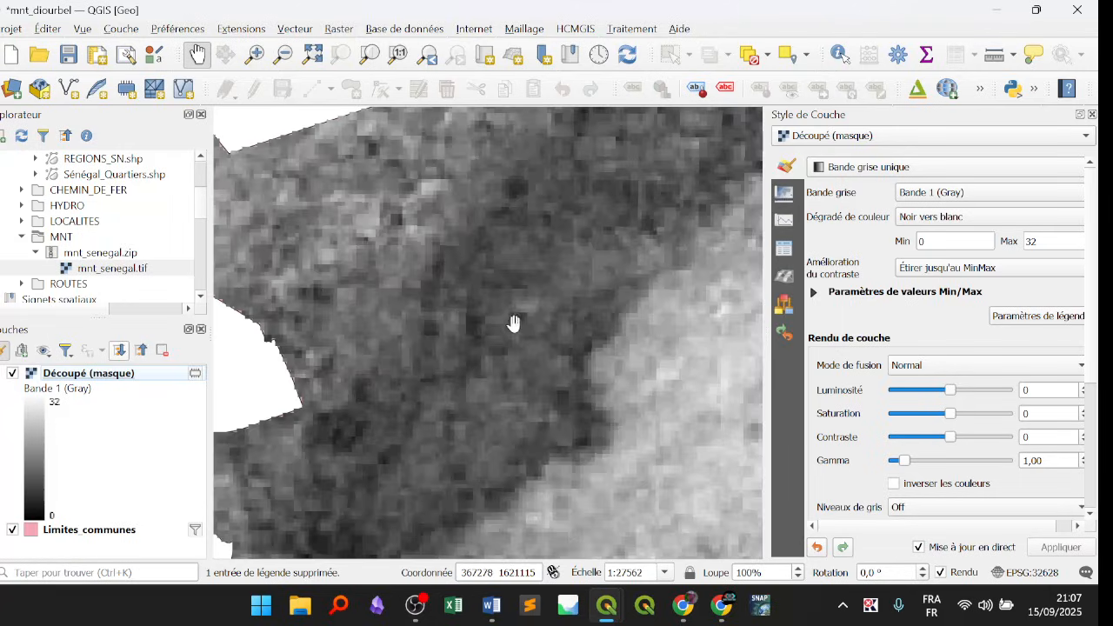
left_click(369, 54)
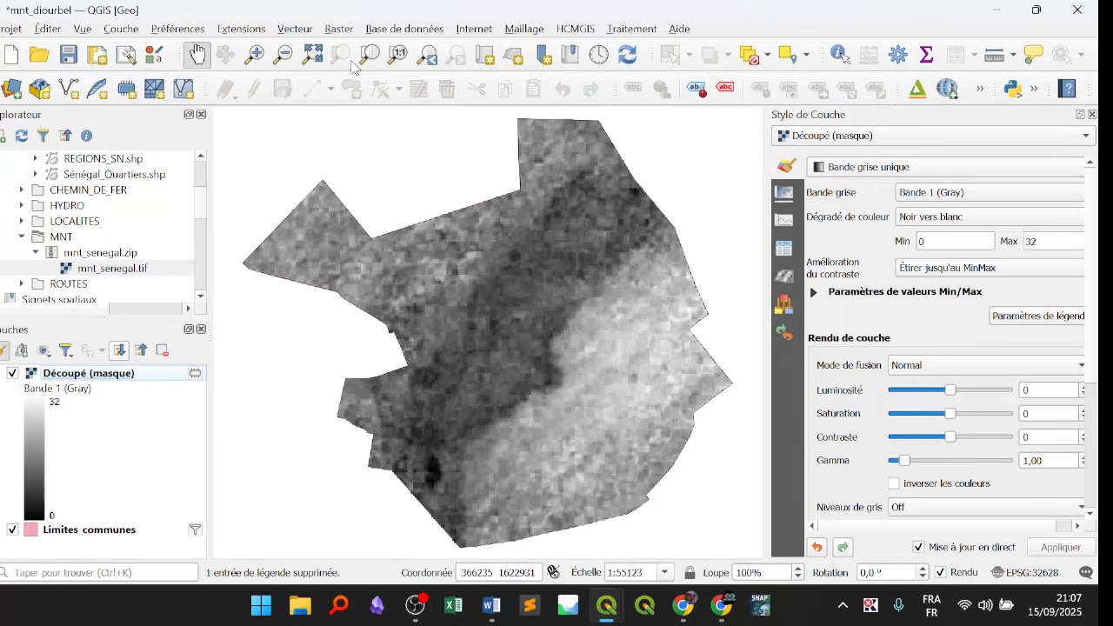
left_click(147, 381)
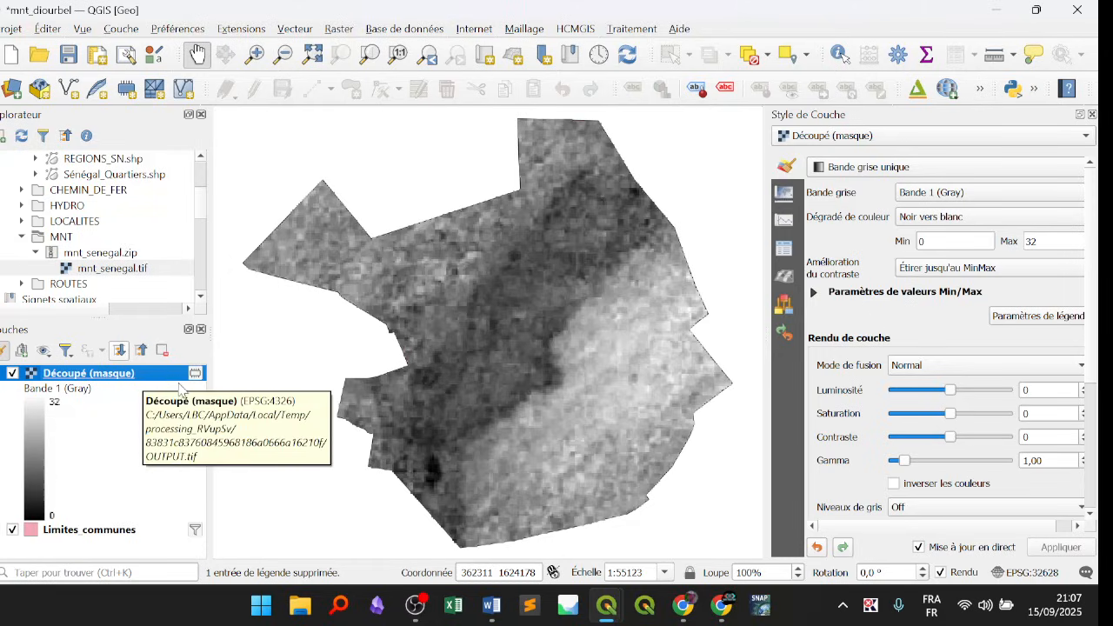
mouse_move(199, 377)
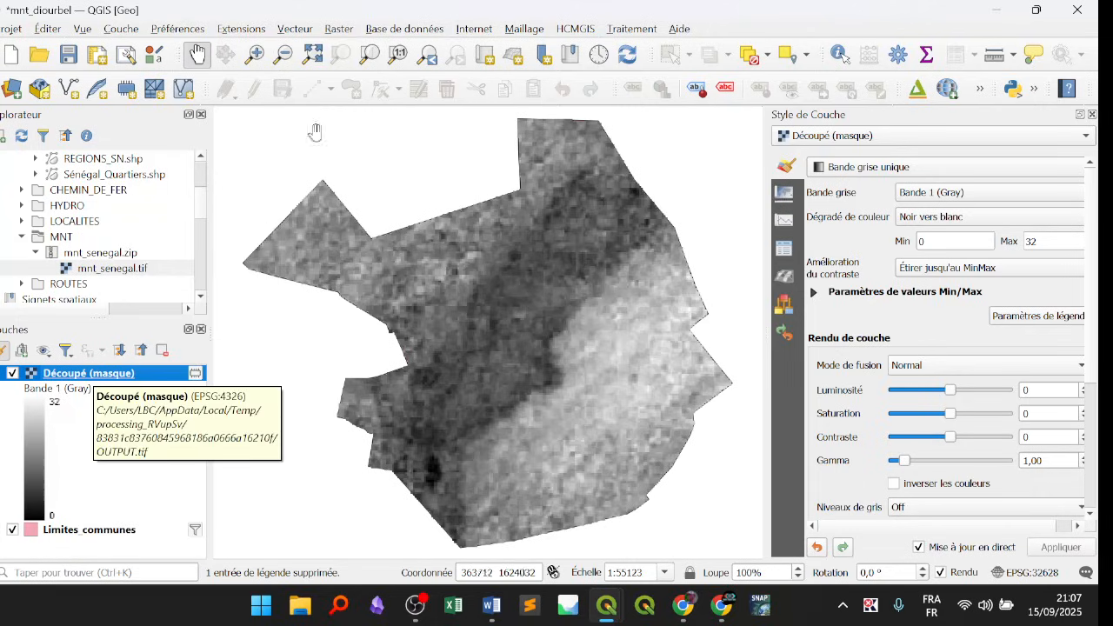
Review the save-to-file option for the output of the raster mask-layer clipping tool, and close the tool without running it.
left_click(344, 29)
mouse_move(374, 176)
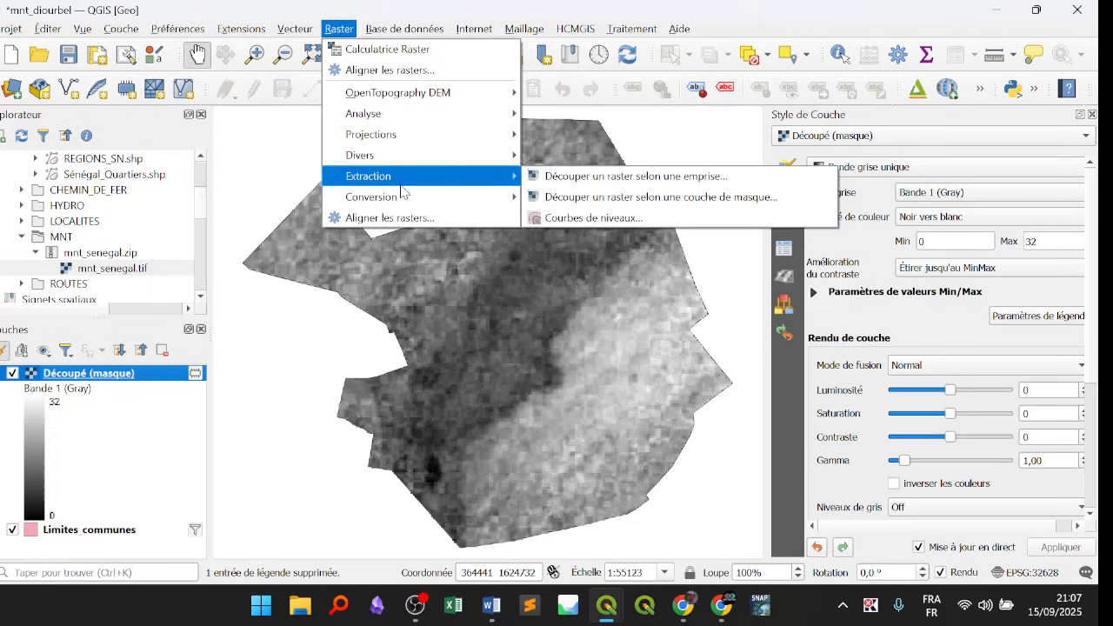
left_click(652, 199)
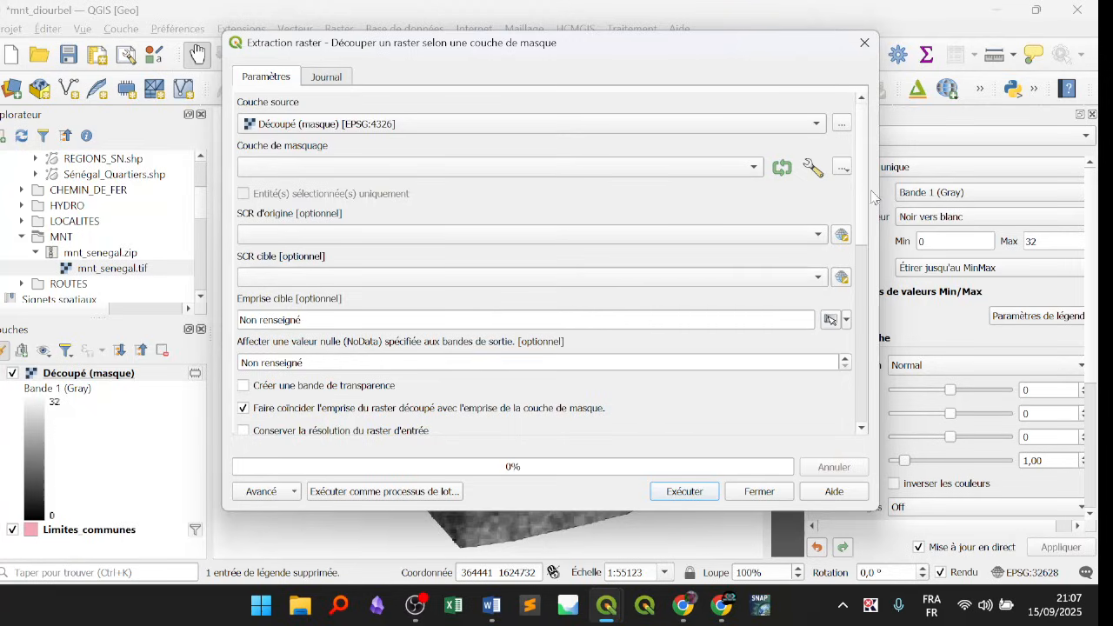
scroll(848, 394, "down", 10)
scroll(848, 394, "up", 1)
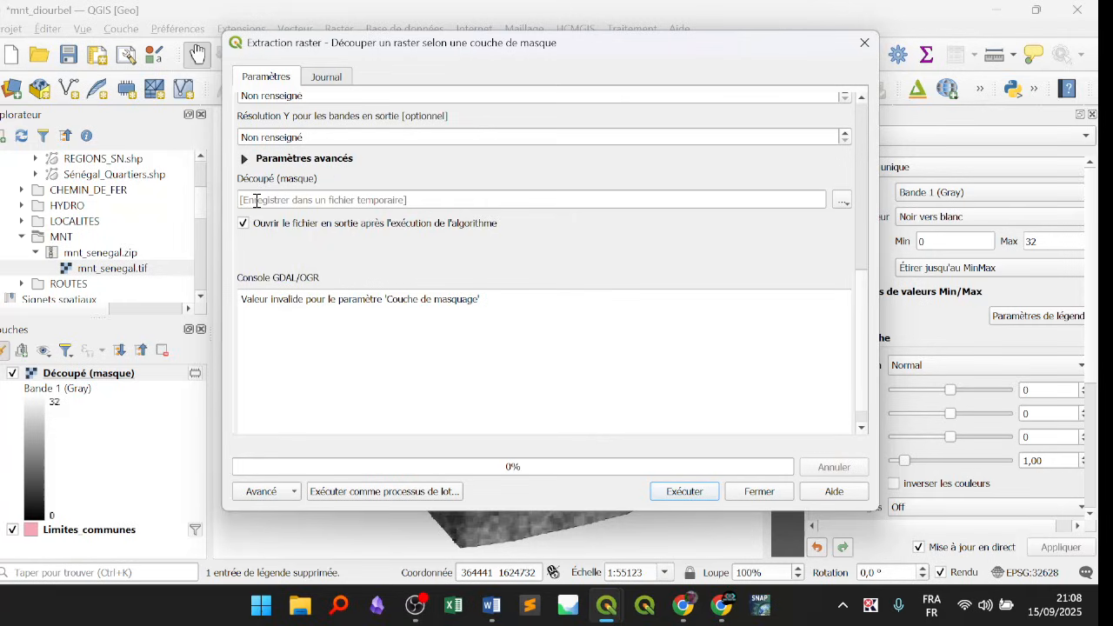
left_click(842, 202)
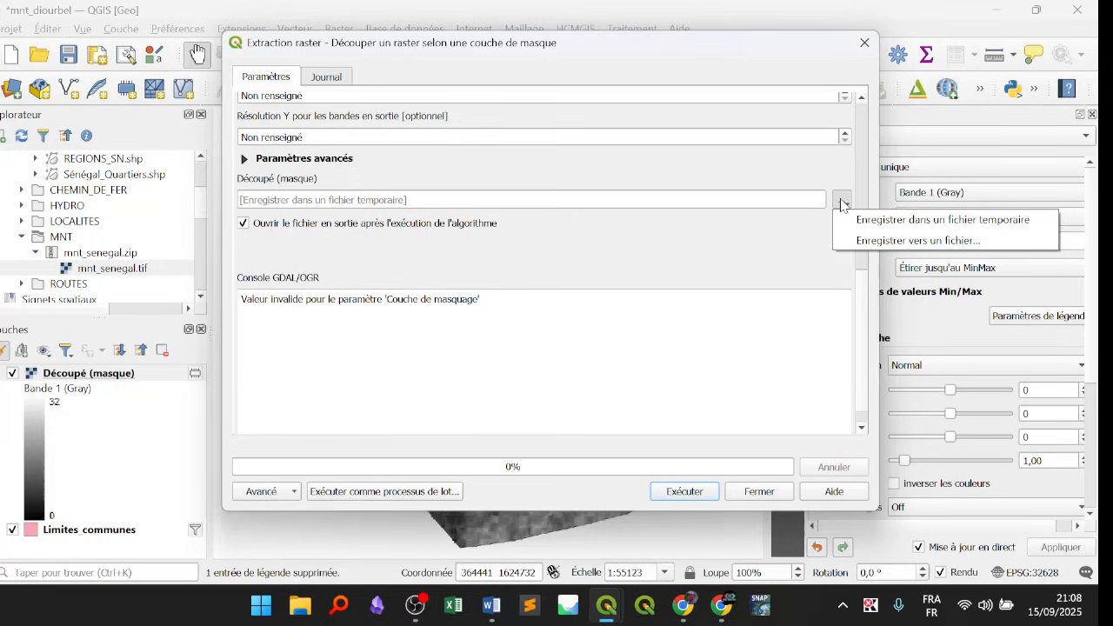
left_click(877, 246)
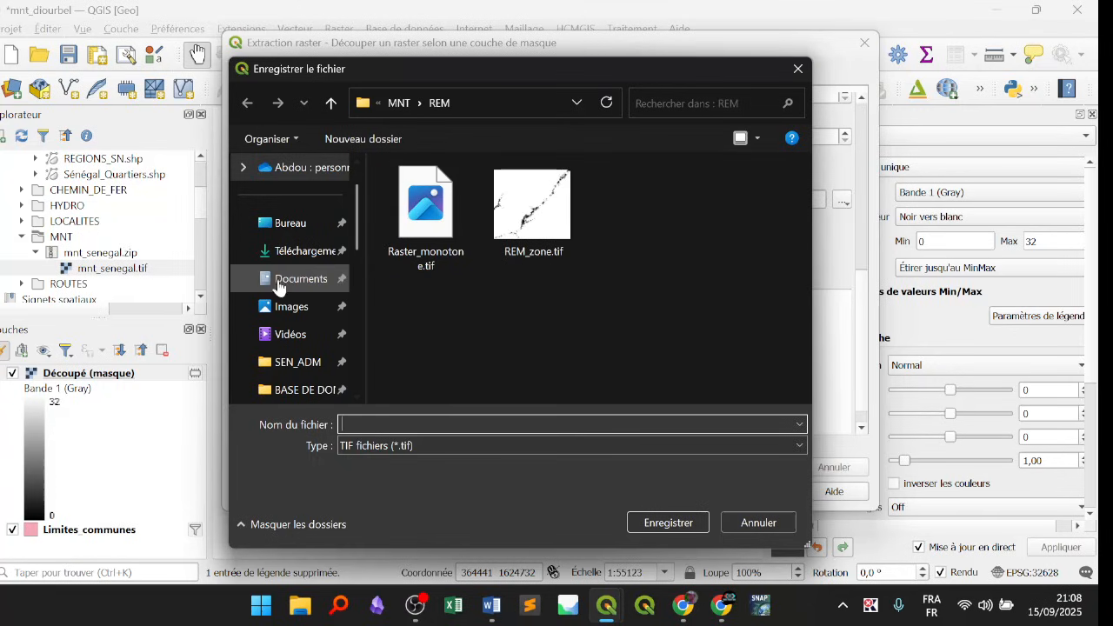
left_click(798, 69)
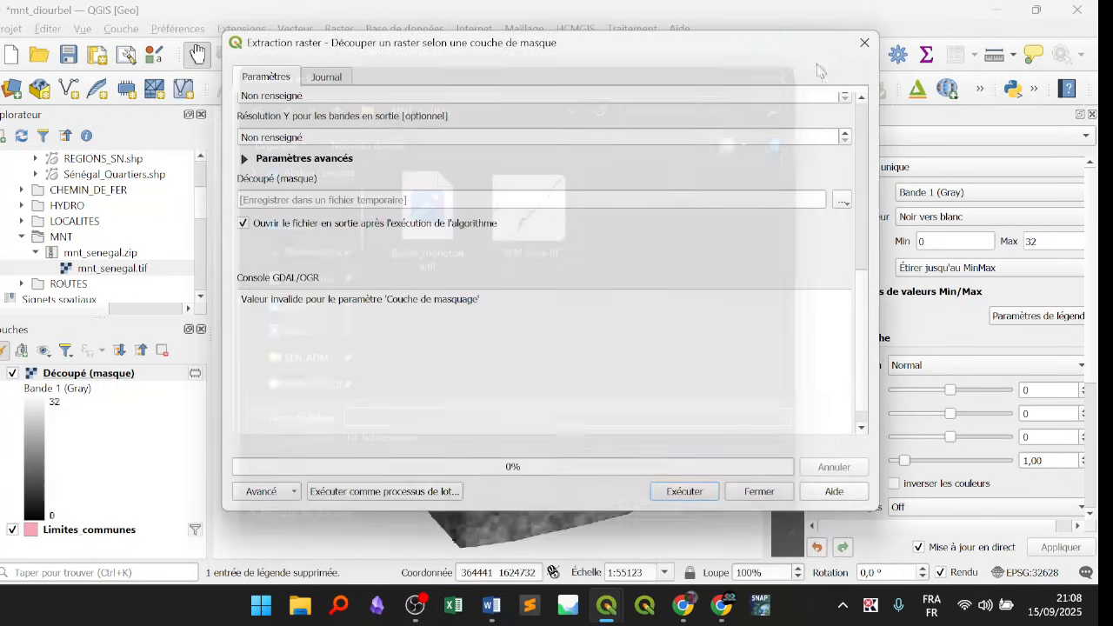
left_click(865, 43)
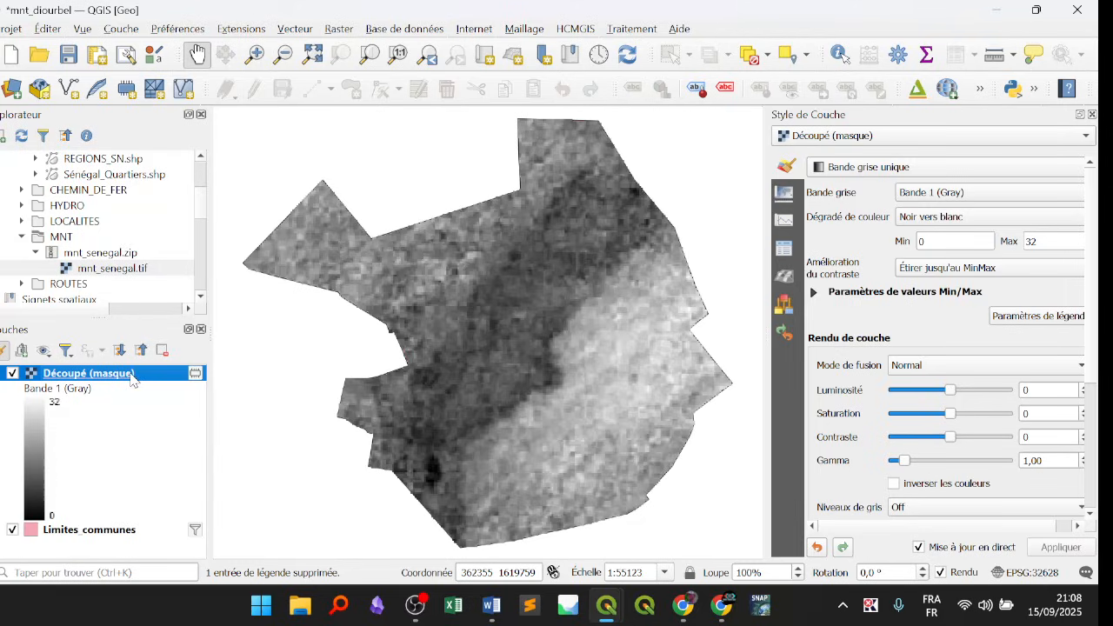
right_click(130, 378)
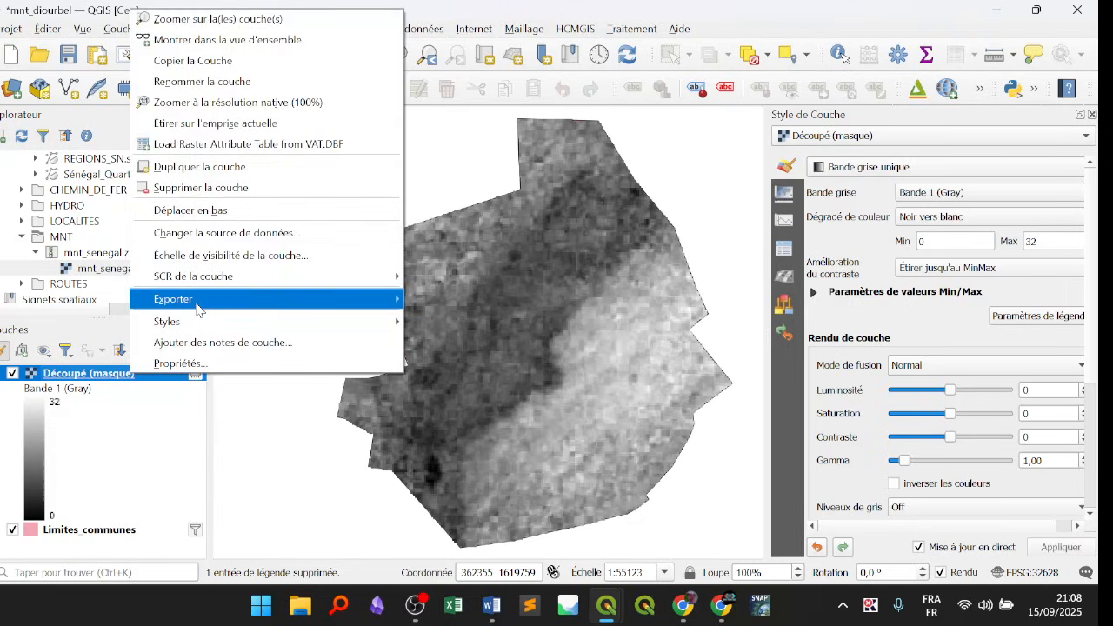
mouse_move(218, 299)
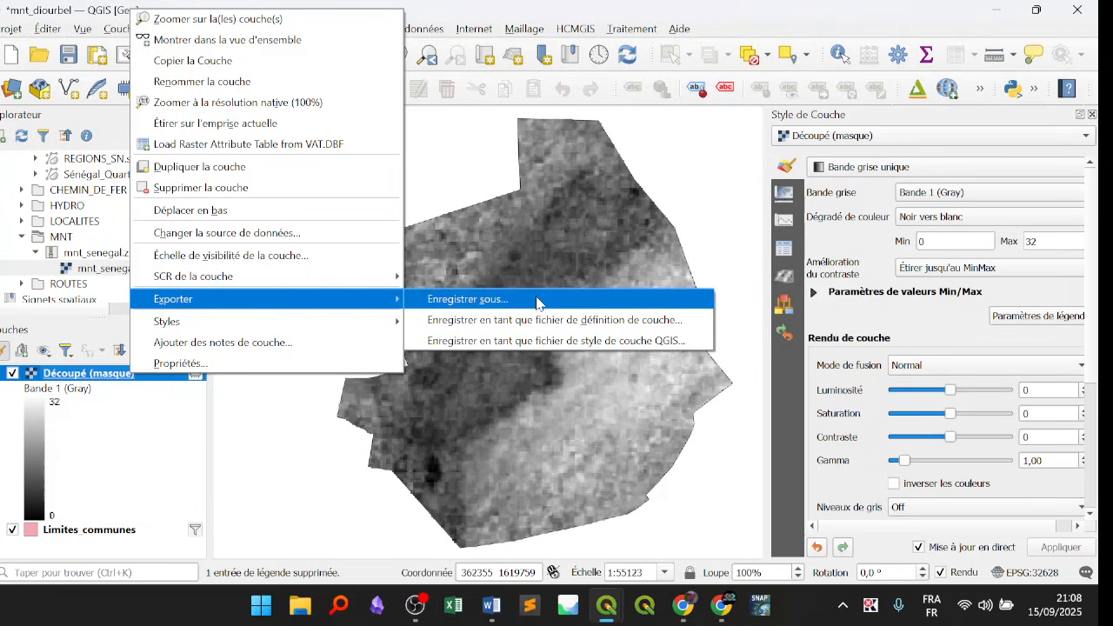
left_click(496, 301)
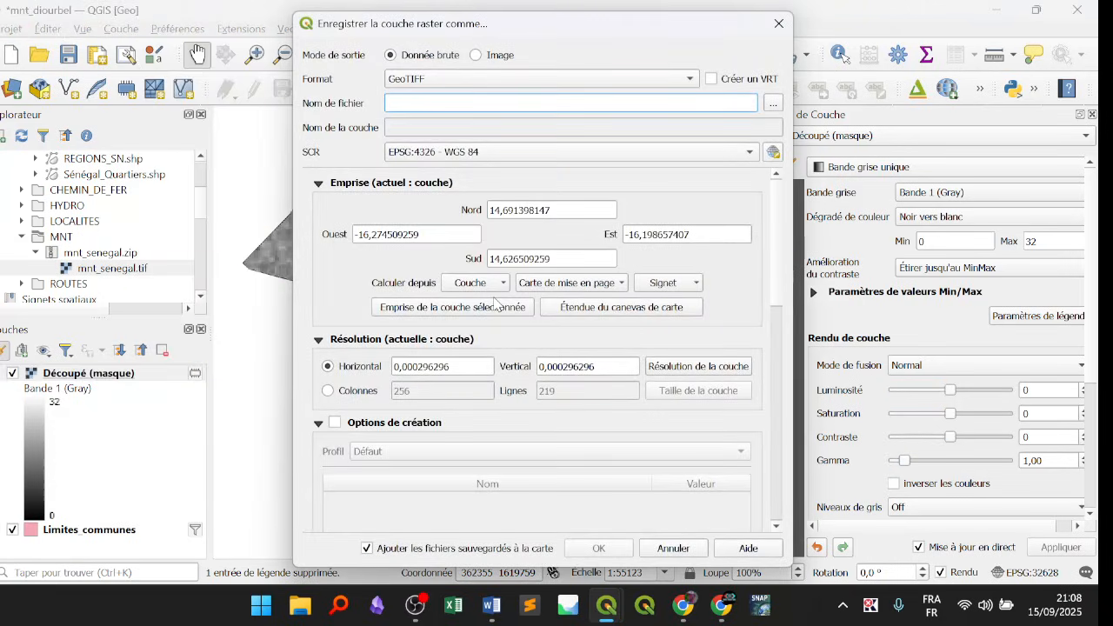
left_click(778, 23)
Start exporting the Découpé (masque) layer as a GeoTIFF with the project CRS EPSG:32628 - WGS 84 / UTM zone 28N.
left_click(121, 374)
right_click(122, 377)
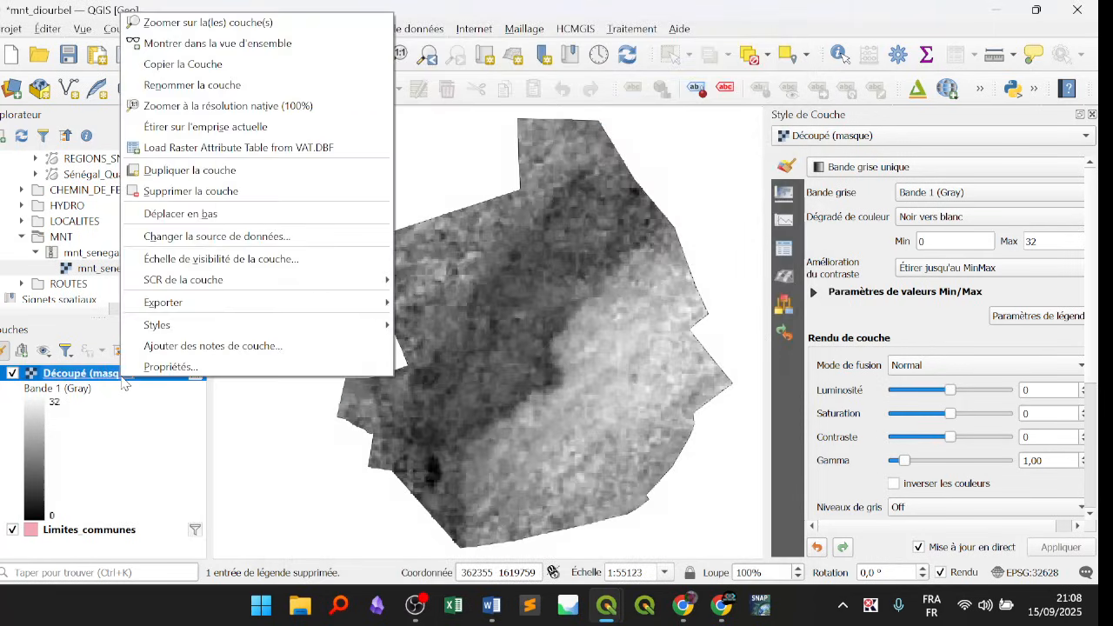
mouse_move(245, 303)
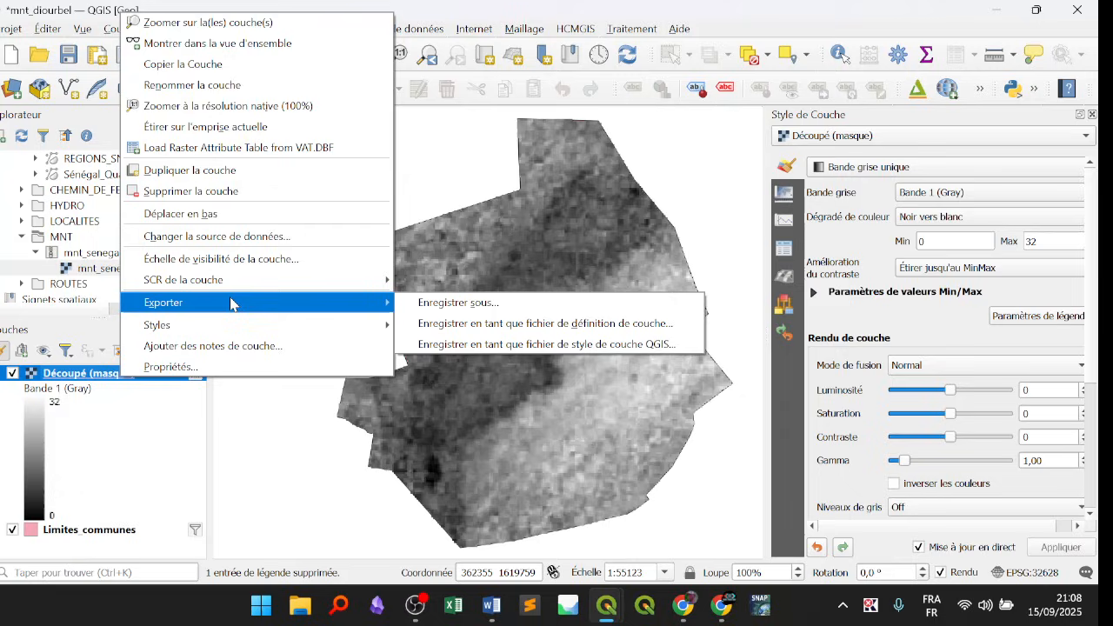
left_click(449, 303)
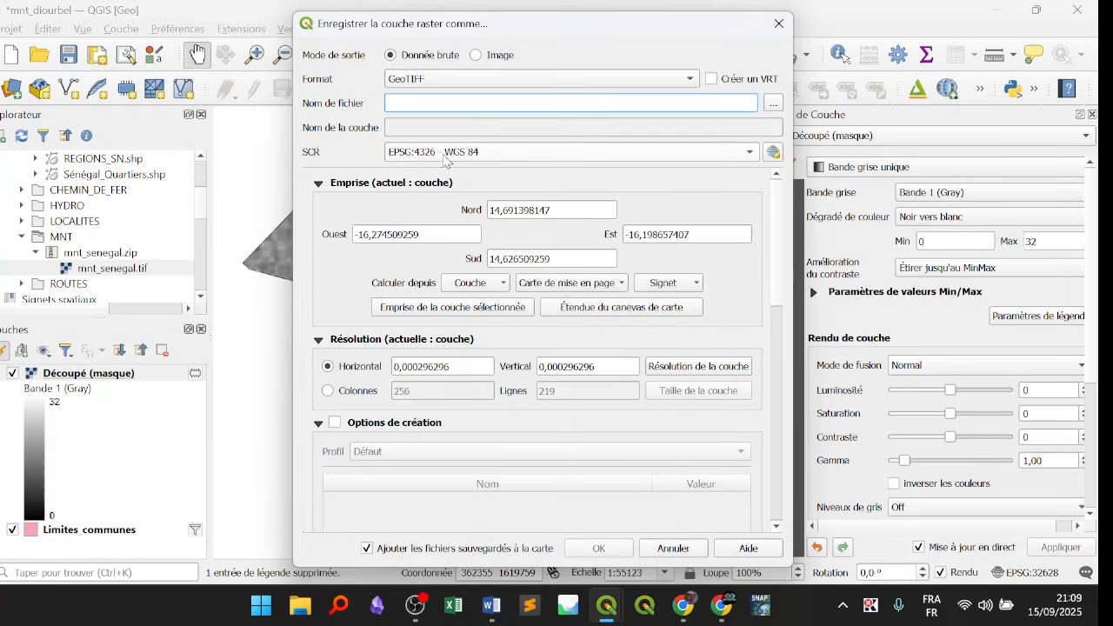
left_click(501, 157)
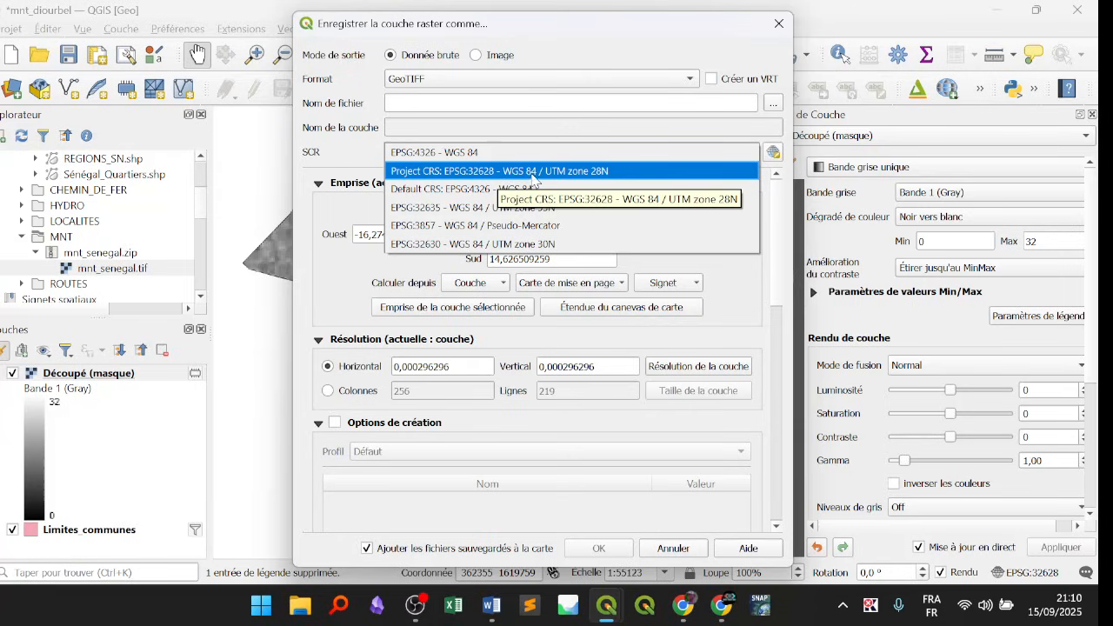
left_click(525, 171)
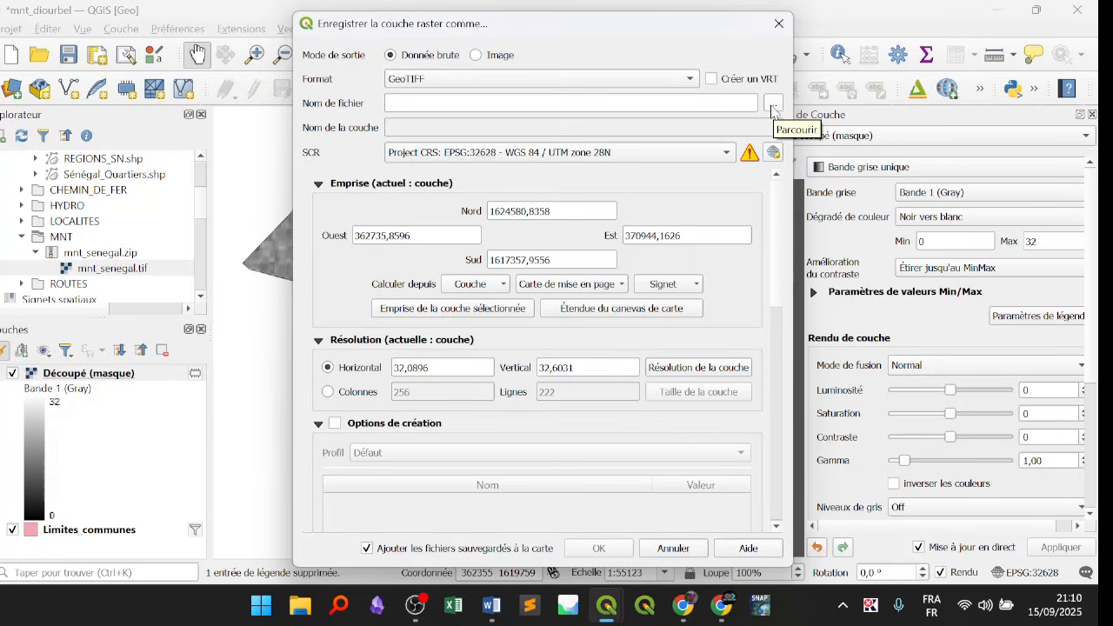
left_click(407, 103)
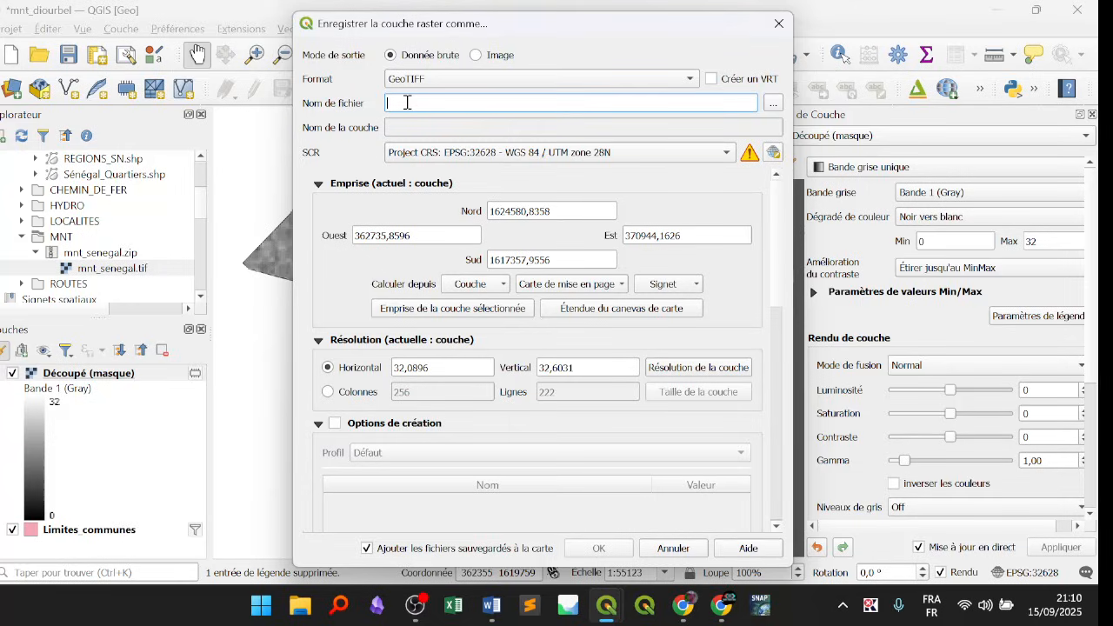
type("NND")
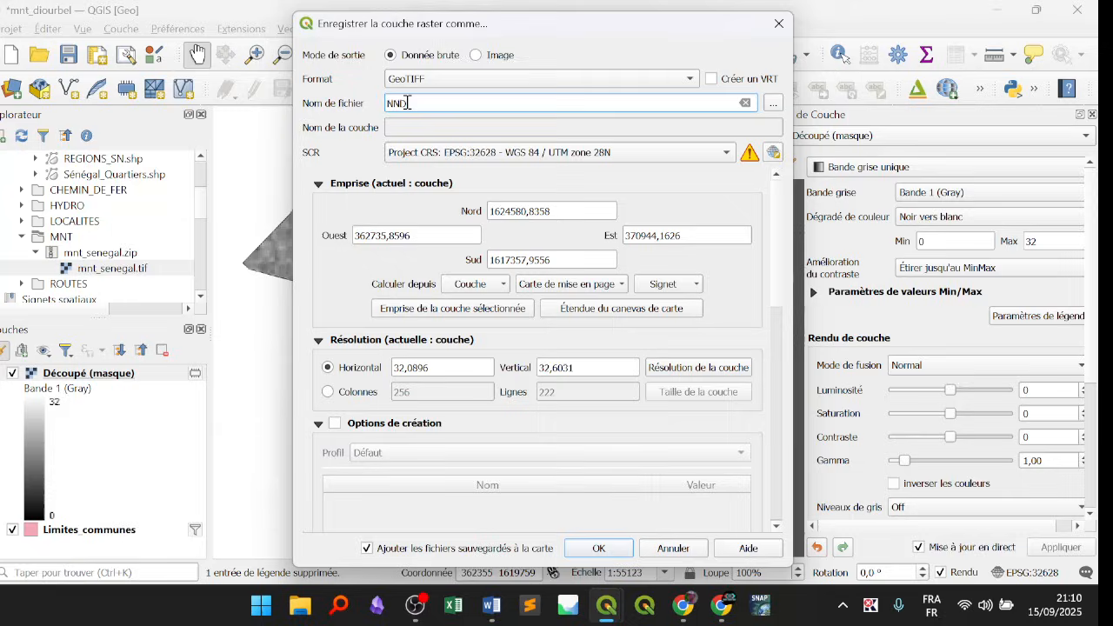
key("BackSpace")
key("BackSpace")
key("BackSpace")
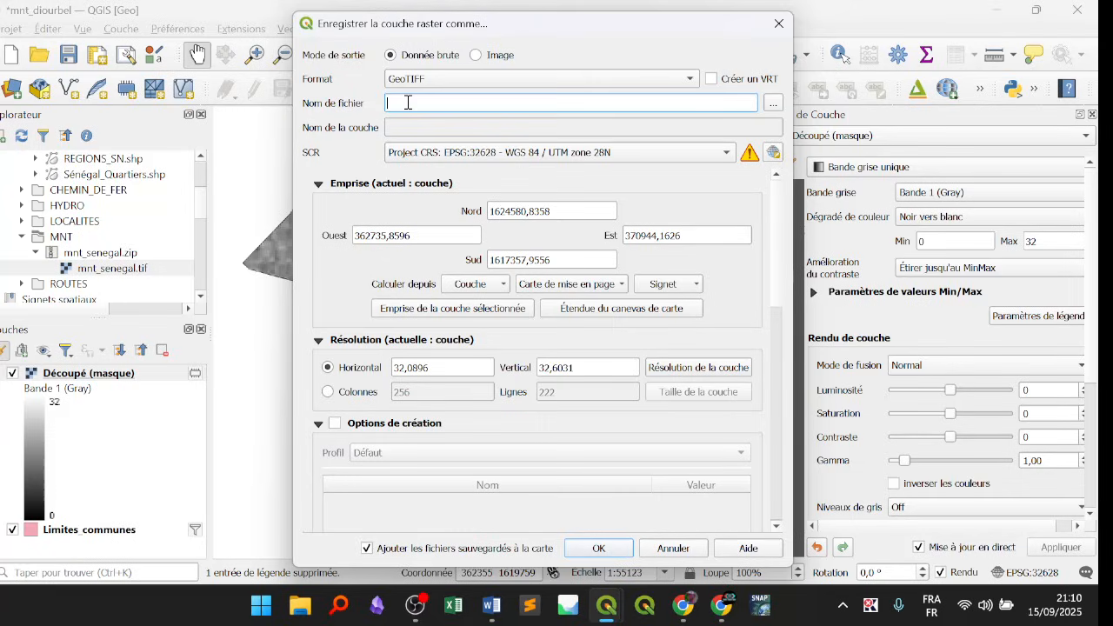
Set the export's output file to MNT Diourbel in the Bureau folder formation_qgis > projets > mnt > mnt_de_Diourbel.
left_click(774, 106)
left_click(774, 105)
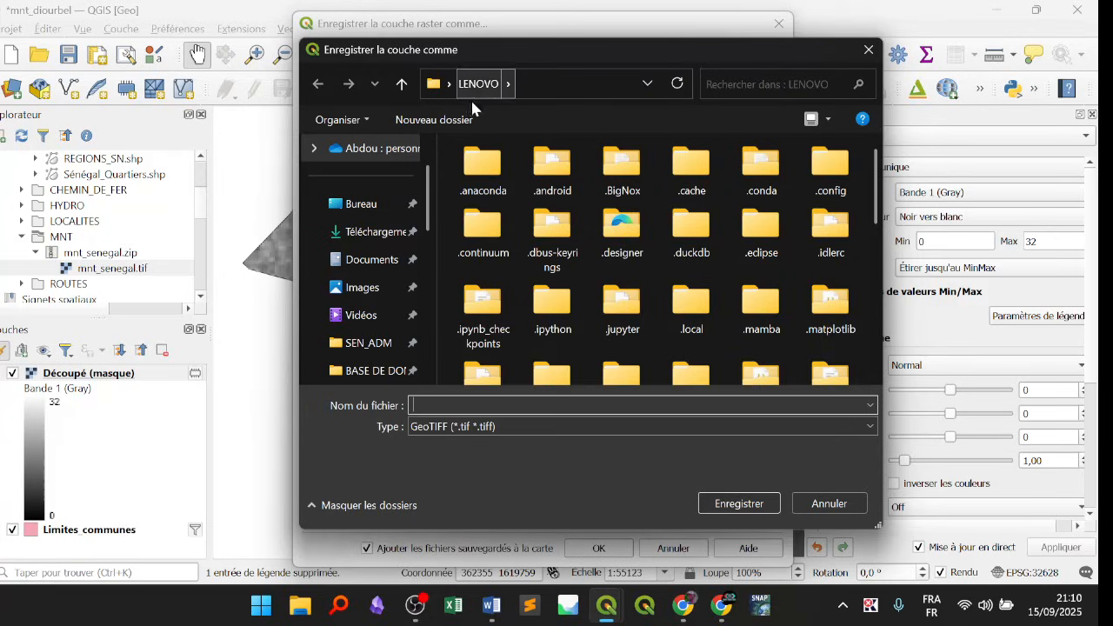
left_click(362, 209)
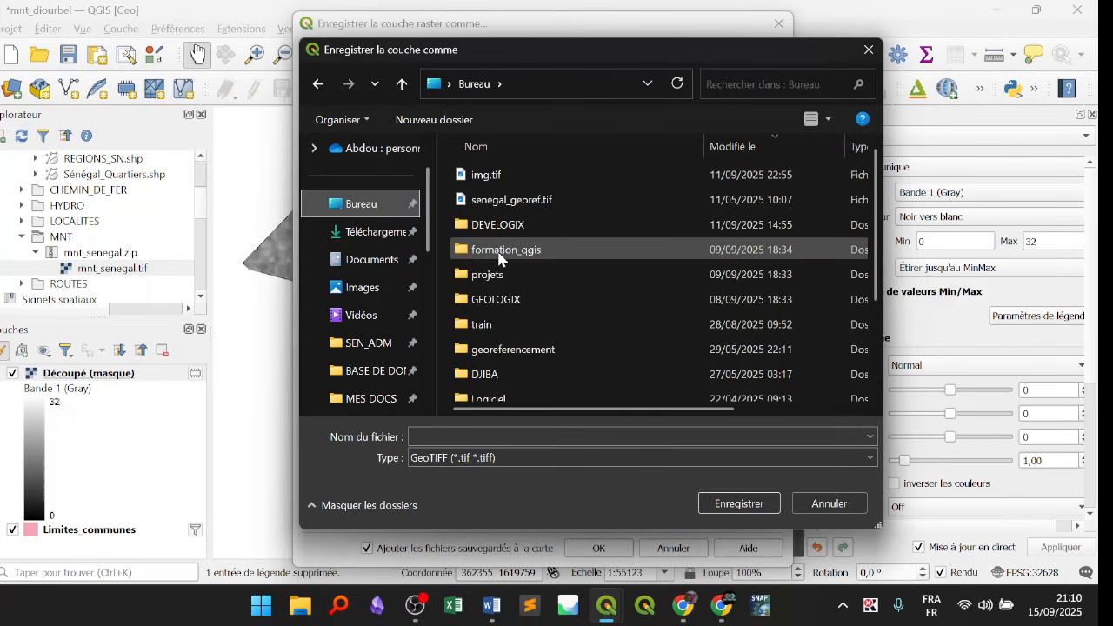
double_click(500, 253)
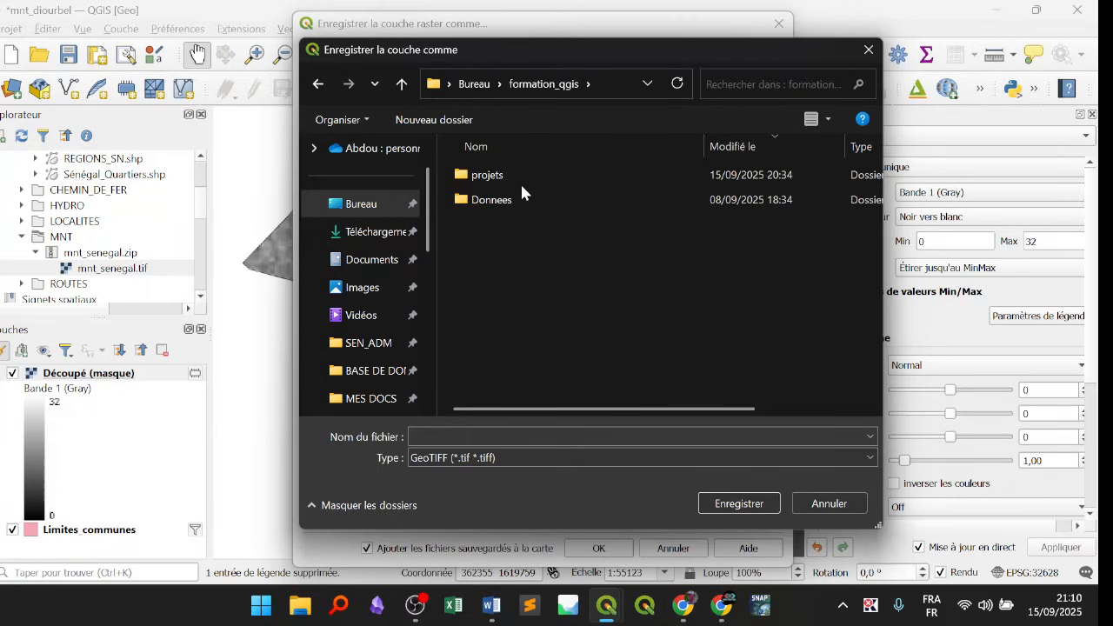
double_click(484, 176)
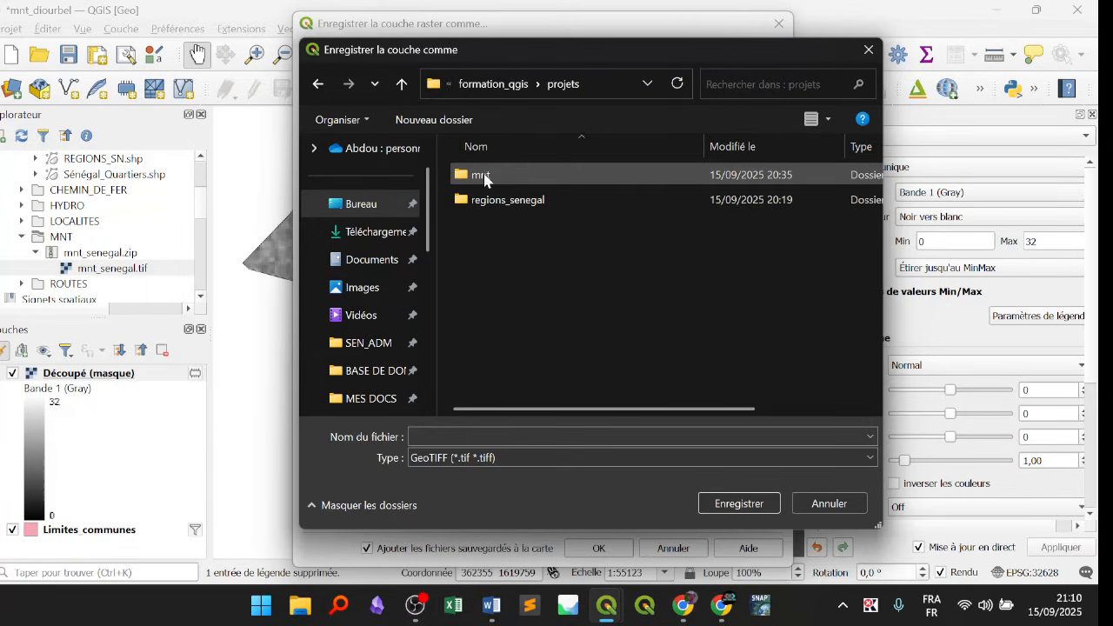
double_click(486, 179)
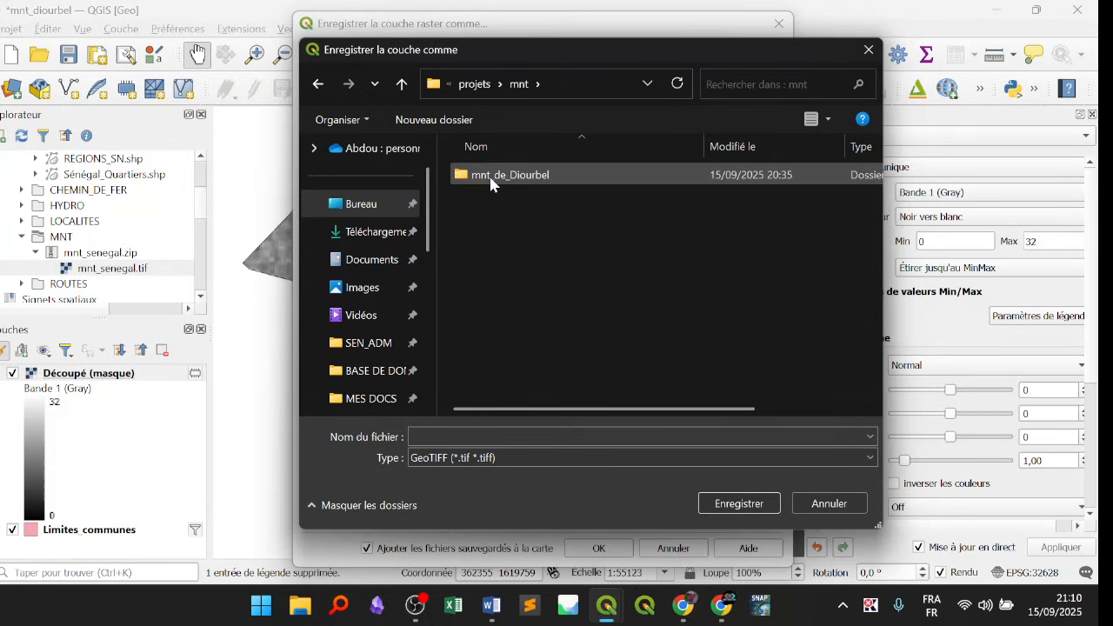
double_click(556, 179)
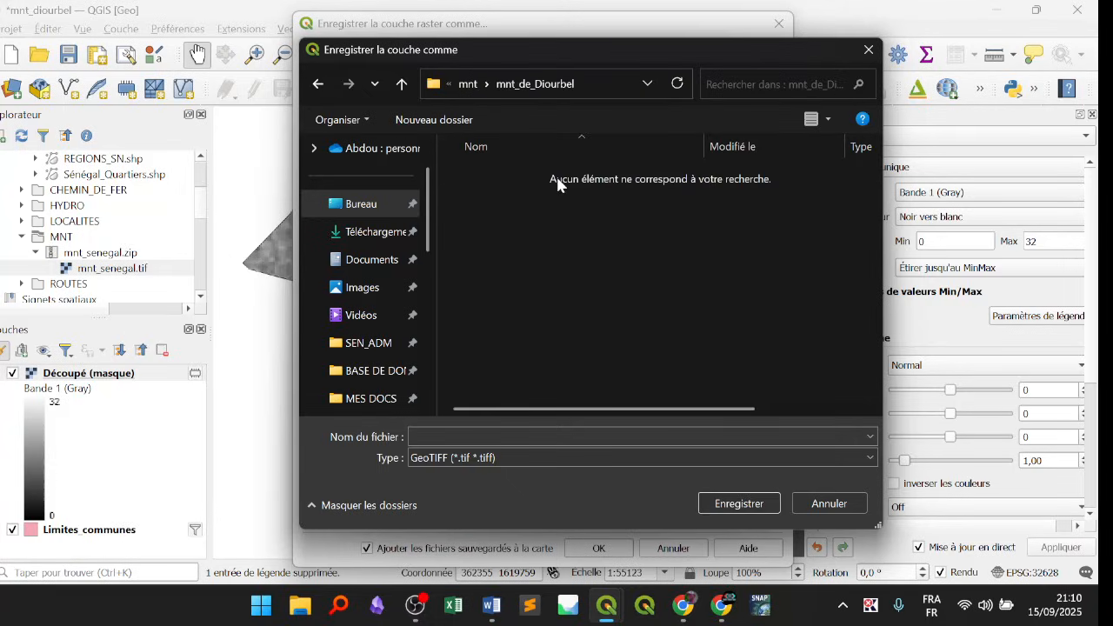
left_click(505, 437)
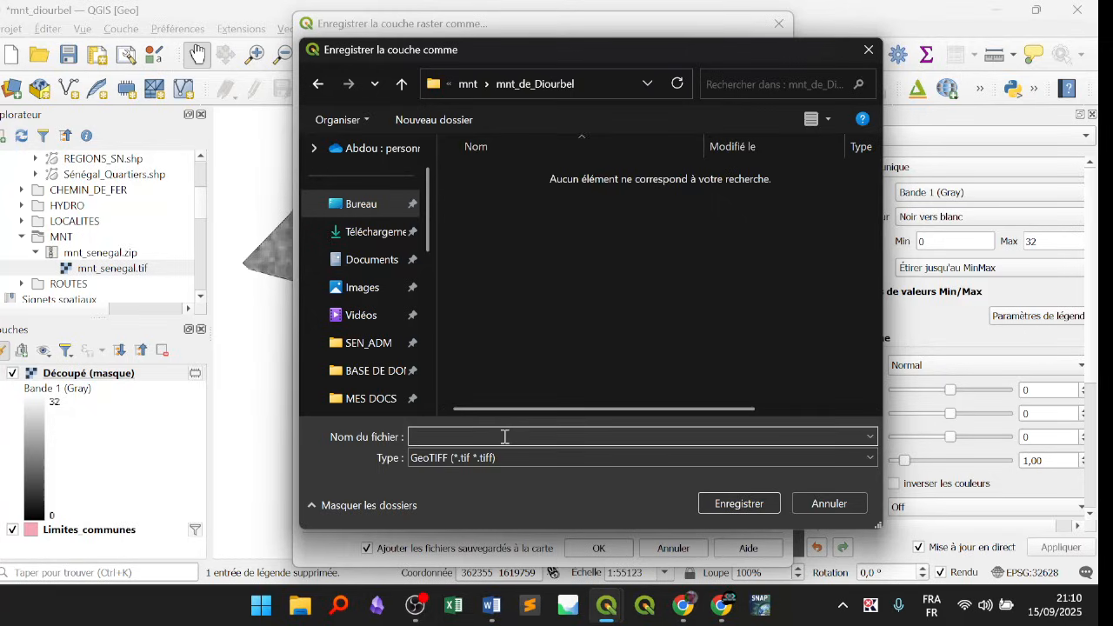
type("MNT Diourbel")
Browse again to the mnt_de_Diourbel folder, save the MNT Diourbel file there, export the raster and dismiss the notification.
left_click(351, 204)
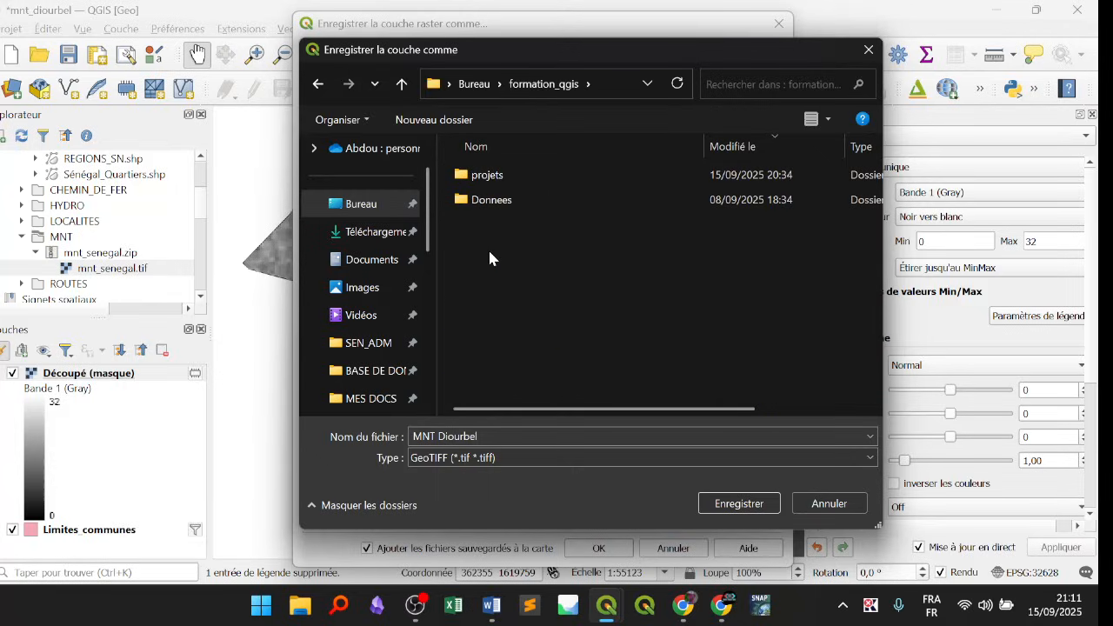
double_click(501, 178)
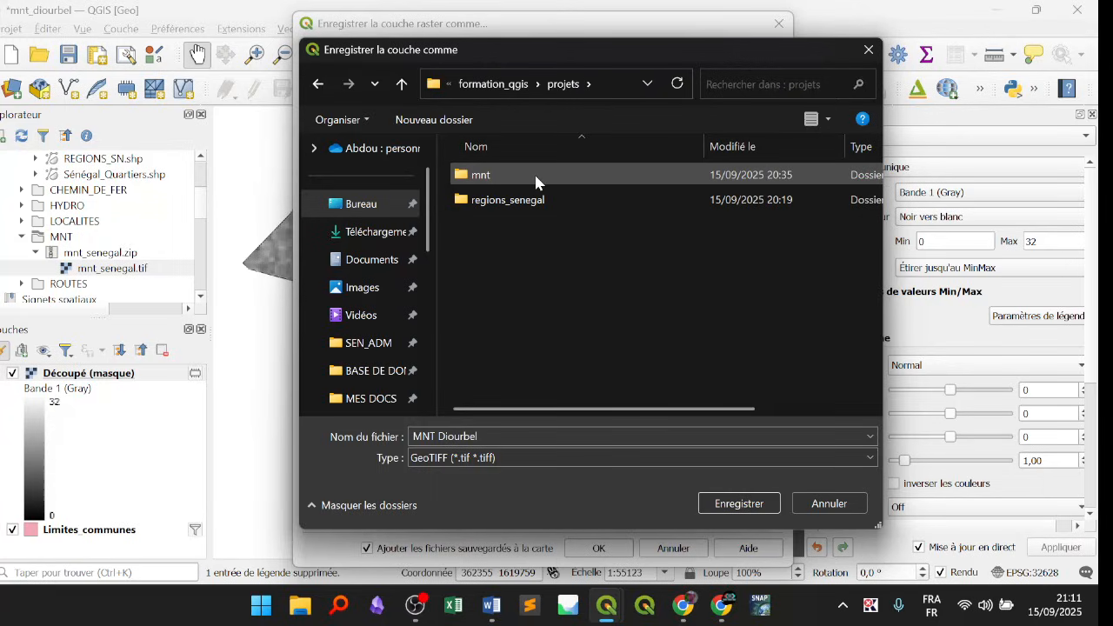
double_click(536, 180)
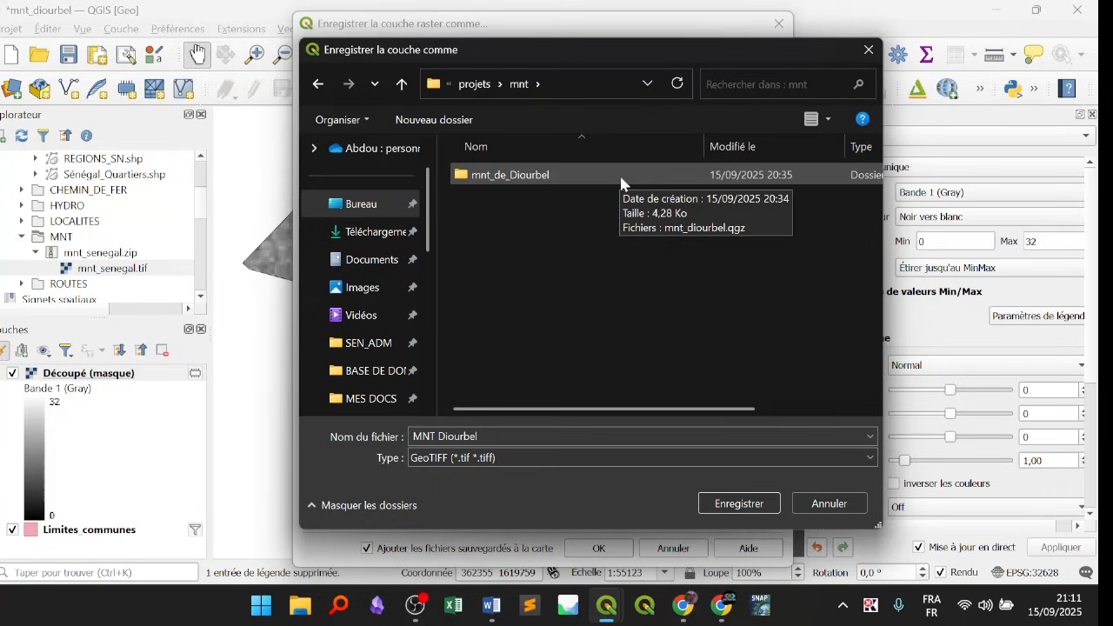
double_click(608, 176)
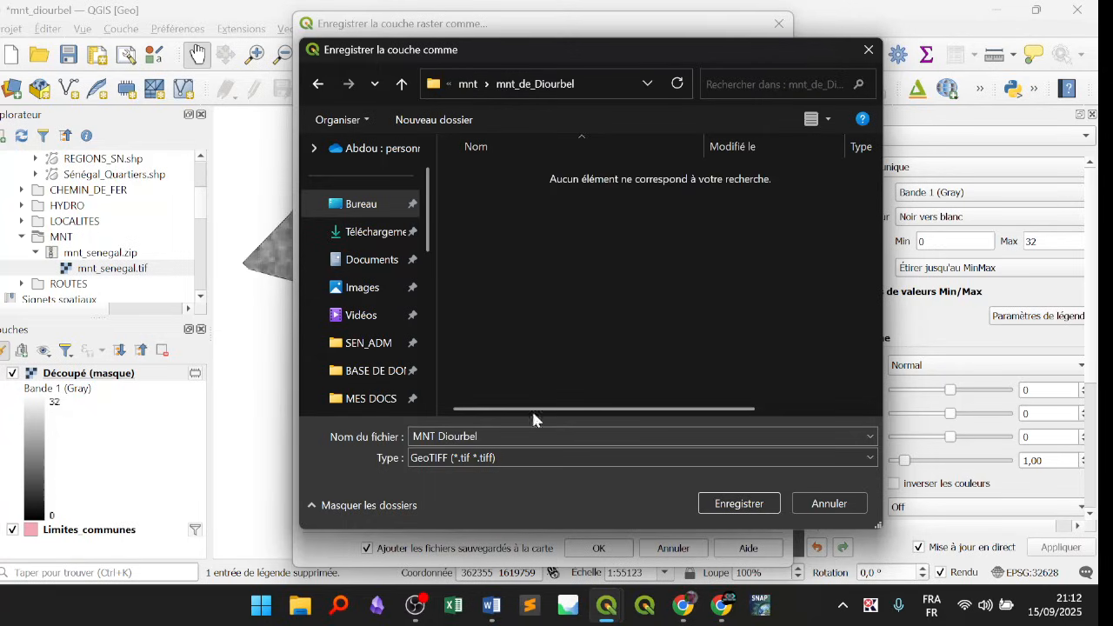
triple_click(530, 438)
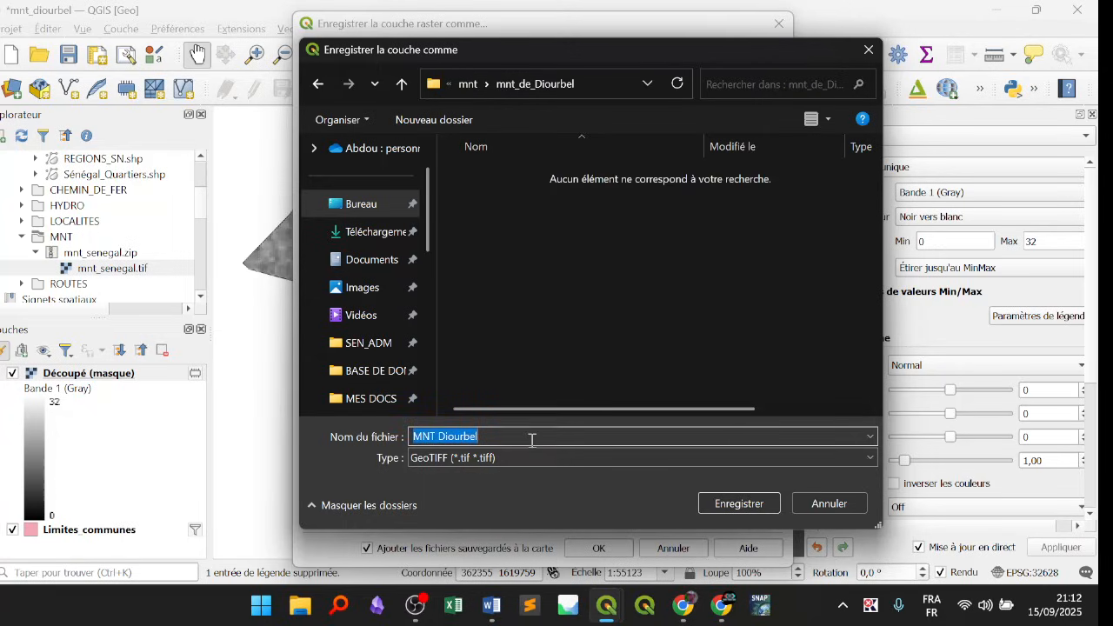
left_click(738, 505)
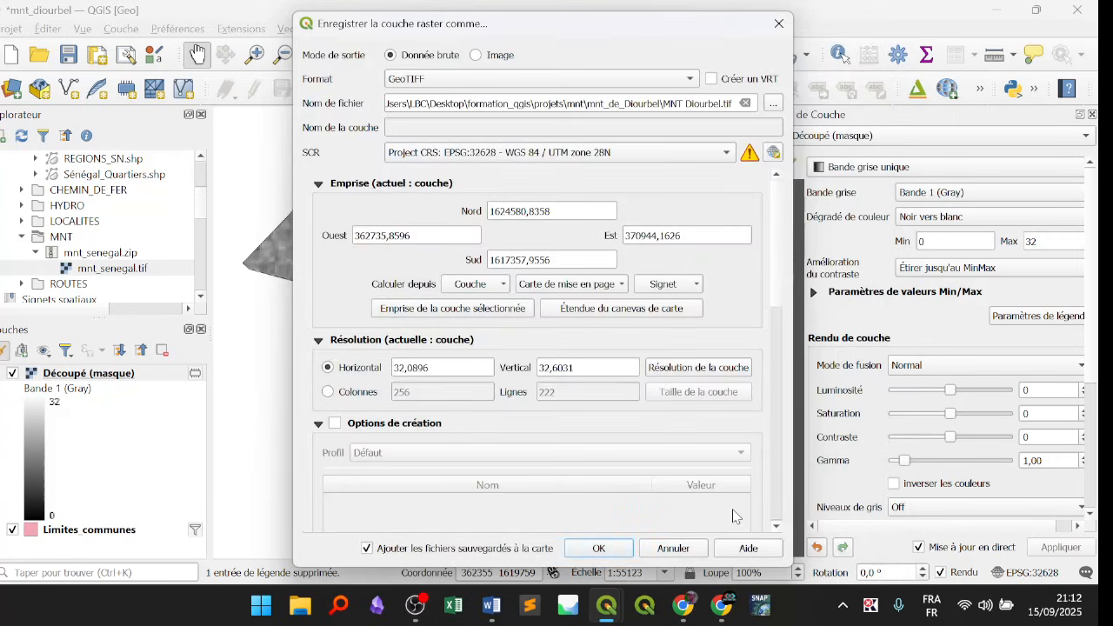
left_click(596, 548)
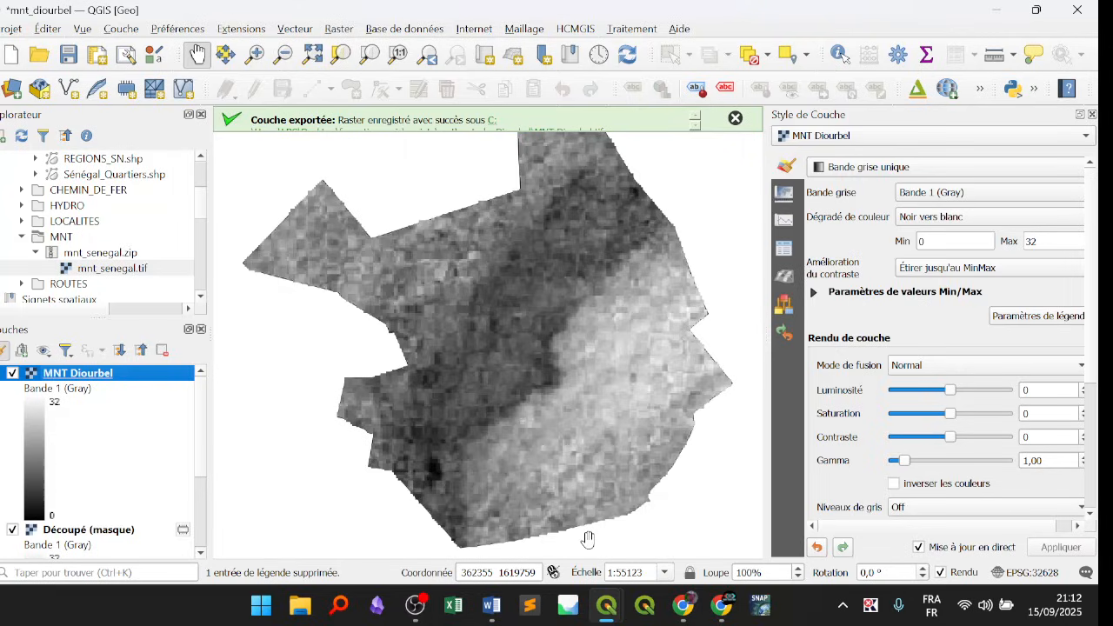
left_click(736, 117)
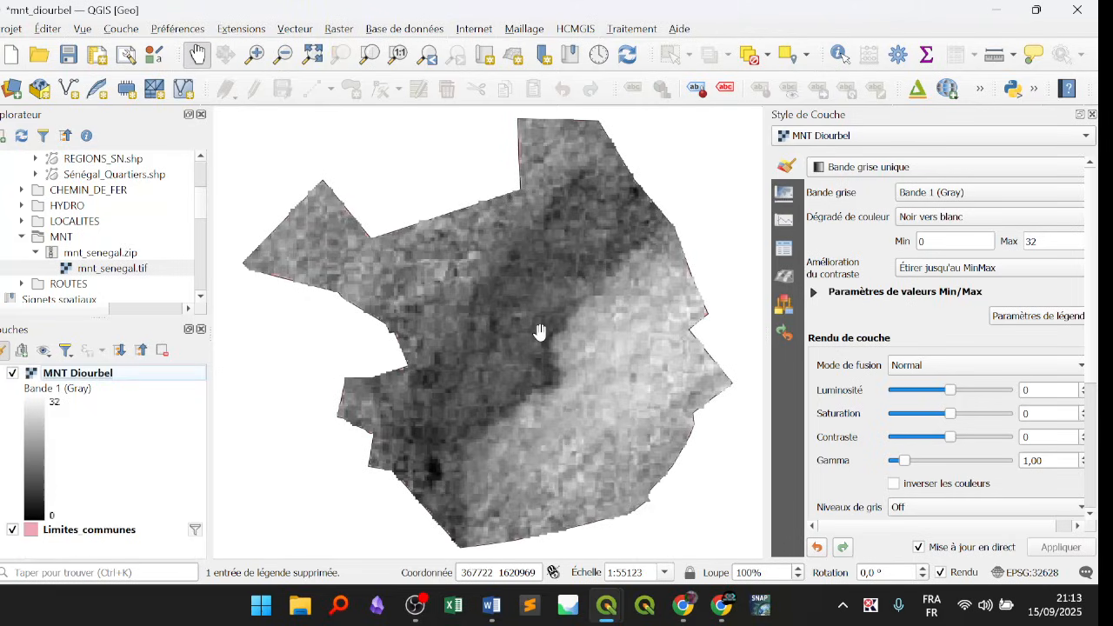
Change the rendering of the MNT Diourbel layer to Pseudo-couleur à bande unique in the layer styling settings.
left_click(126, 374)
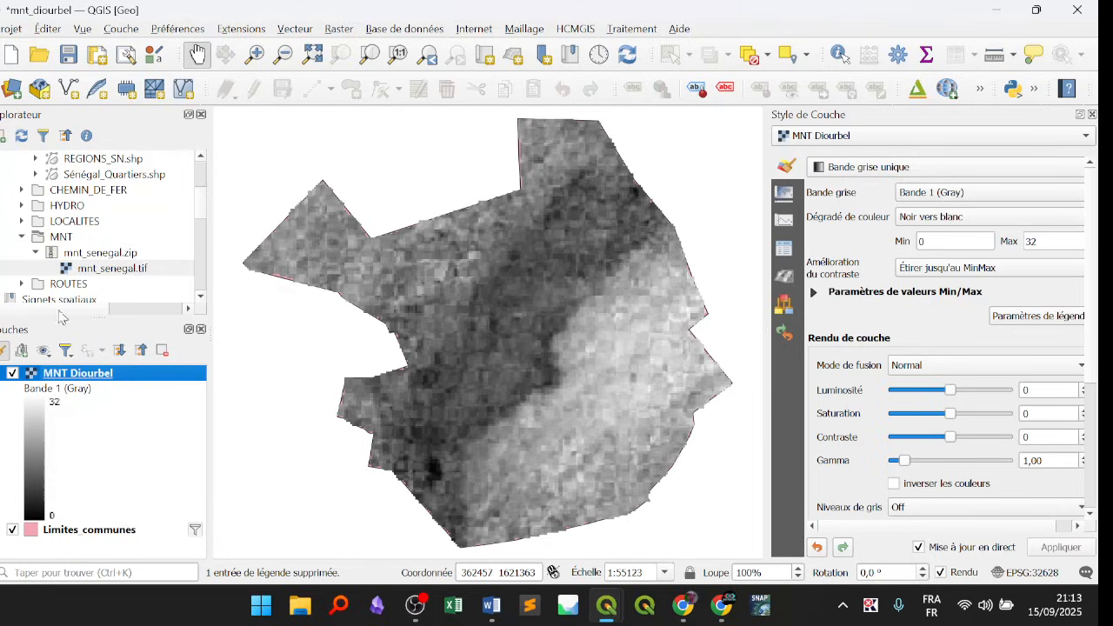
left_click(4, 351)
left_click(3, 352)
left_click_drag(763, 275, 719, 288)
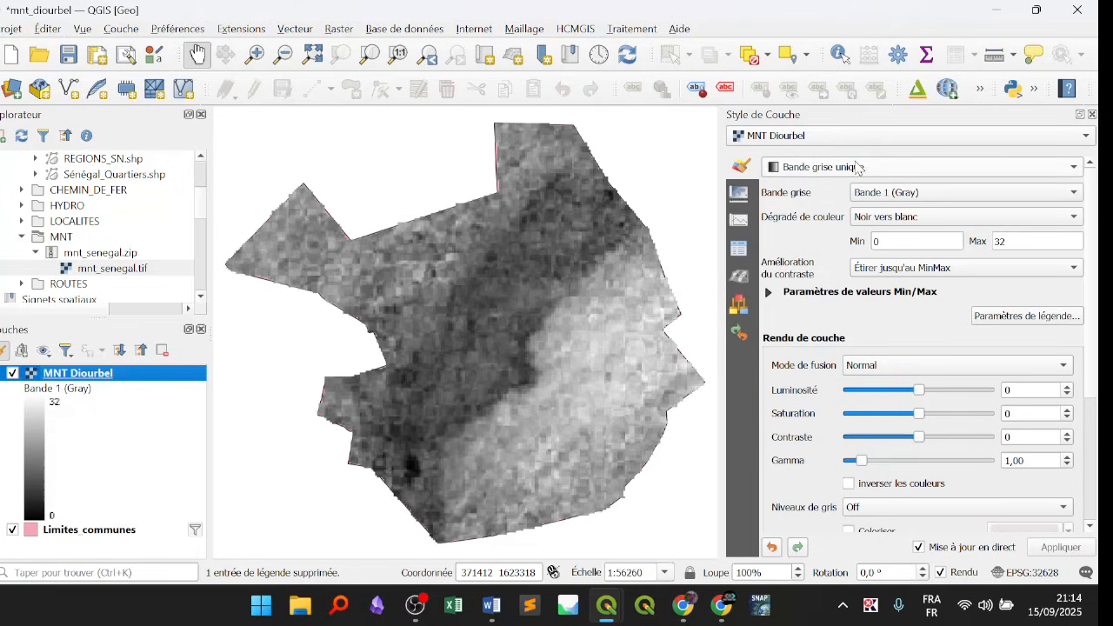
left_click(793, 174)
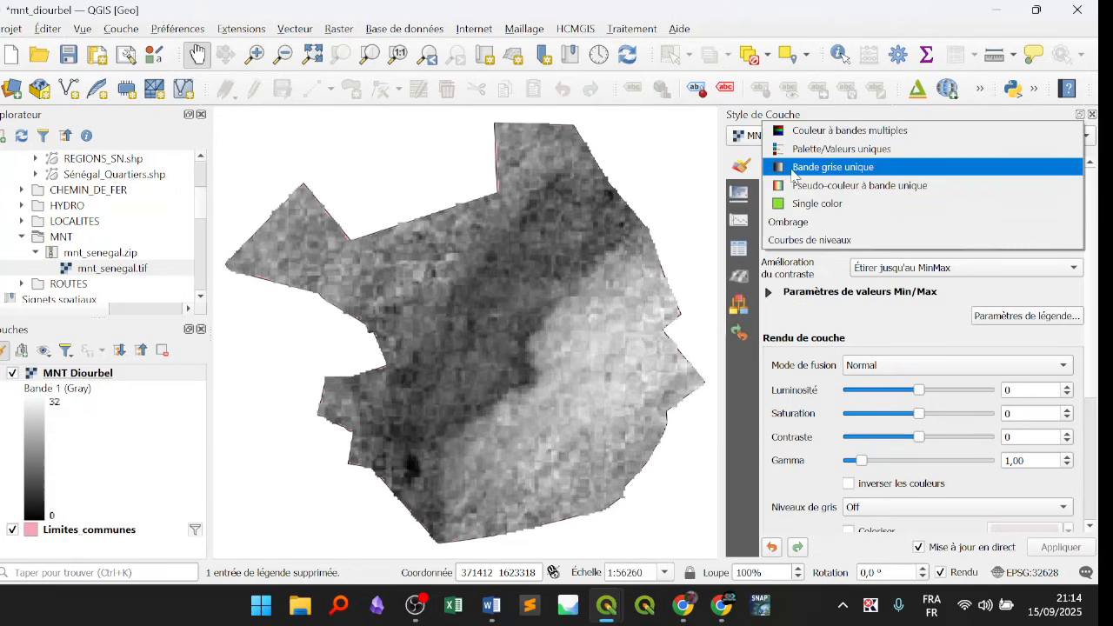
left_click(801, 168)
left_click(801, 168)
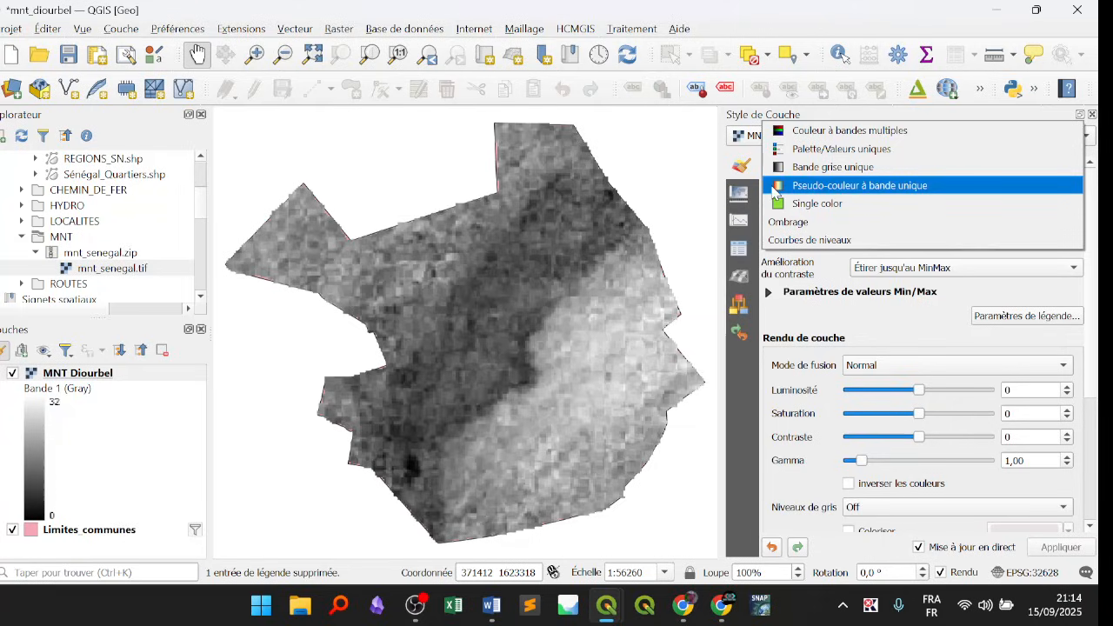
left_click(916, 186)
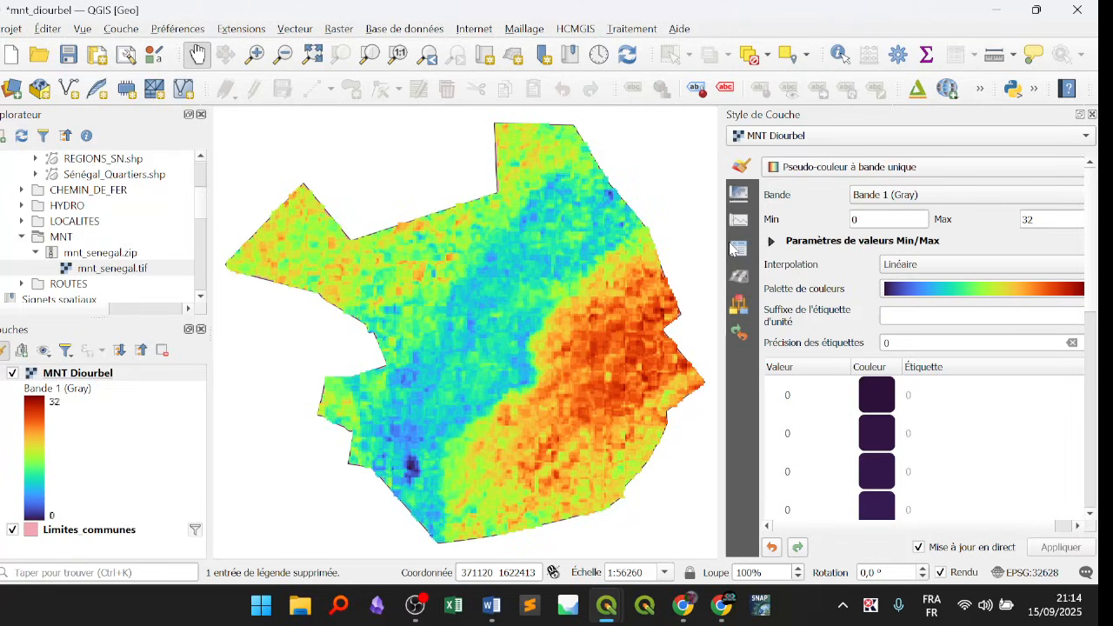
Apply the Turbo colour ramp to the MNT Diourbel layer and adjust the space between the map and the styling settings.
left_click_drag(726, 241, 628, 240)
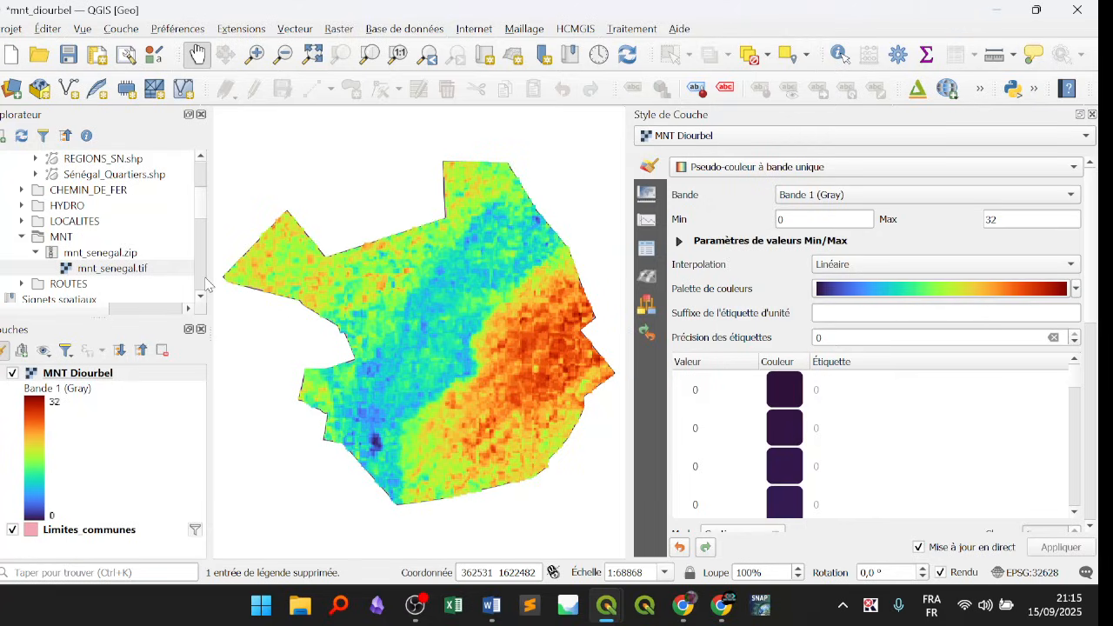
left_click_drag(210, 272, 167, 271)
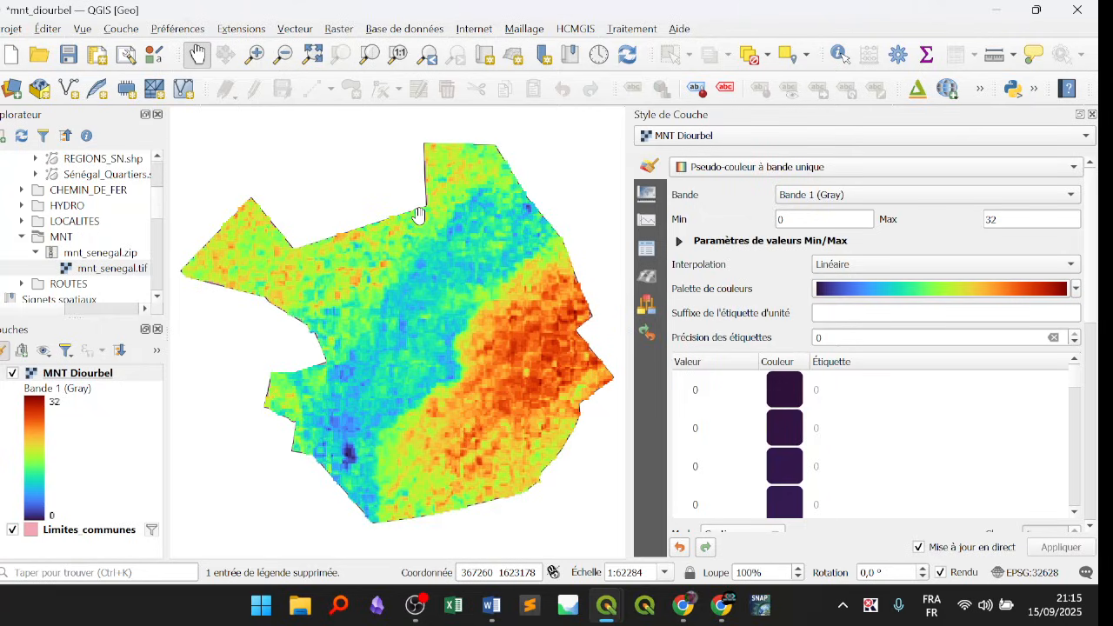
left_click(78, 373)
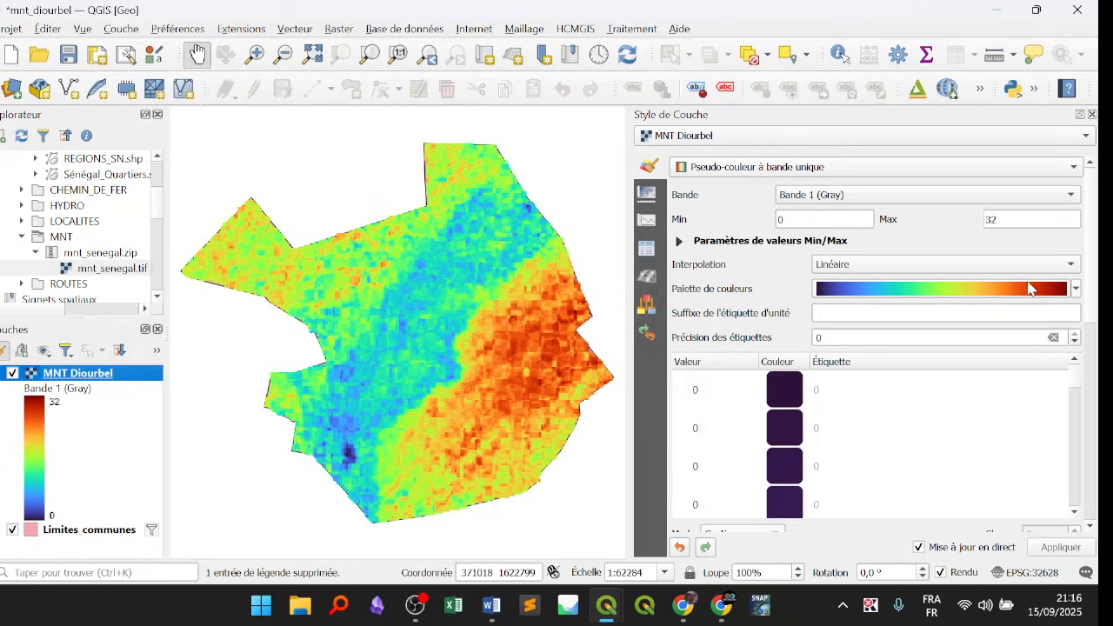
left_click(1077, 288)
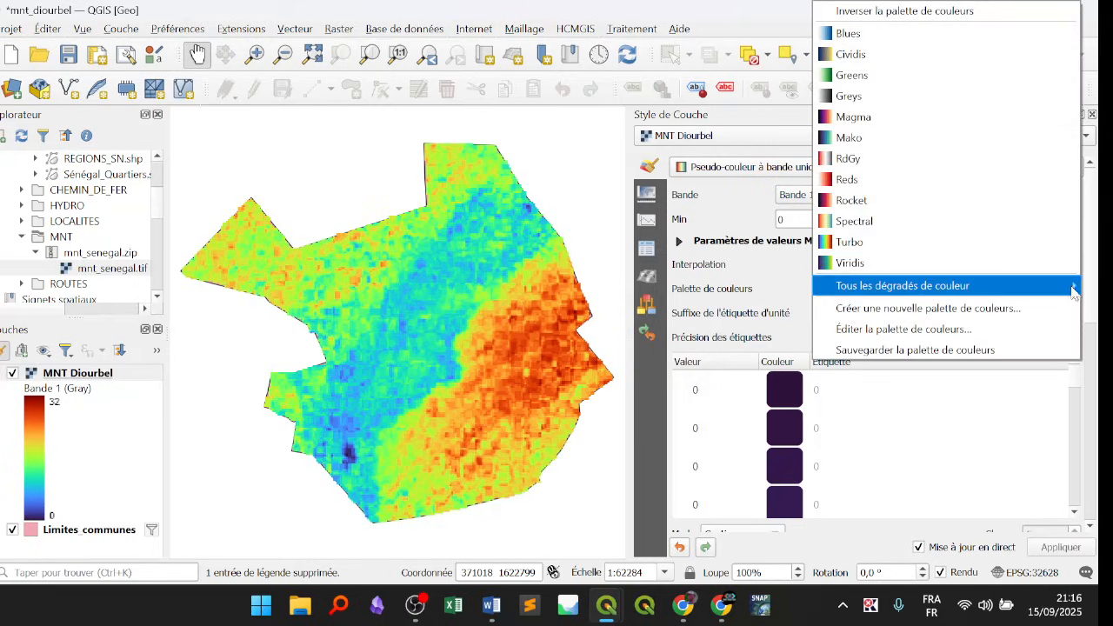
left_click(834, 246)
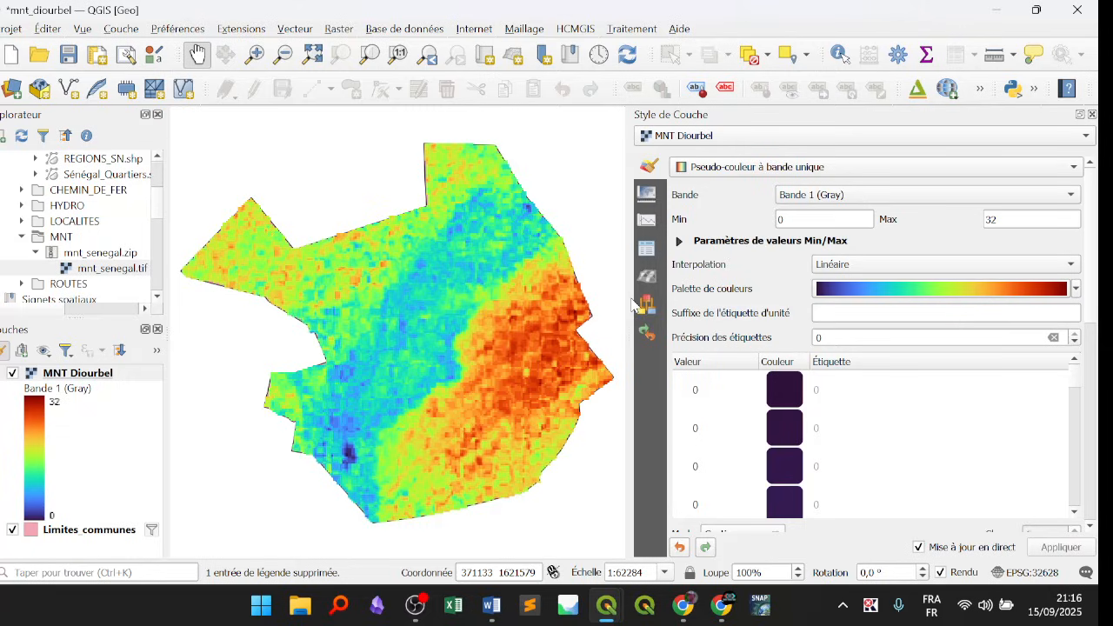
left_click_drag(630, 302, 779, 296)
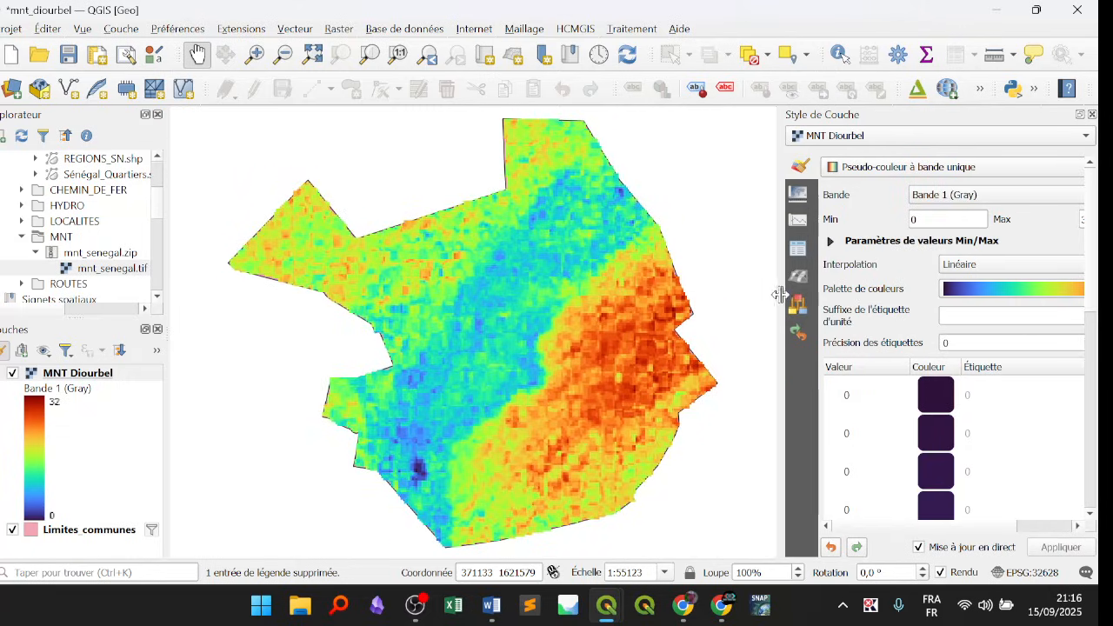
left_click_drag(777, 287, 661, 291)
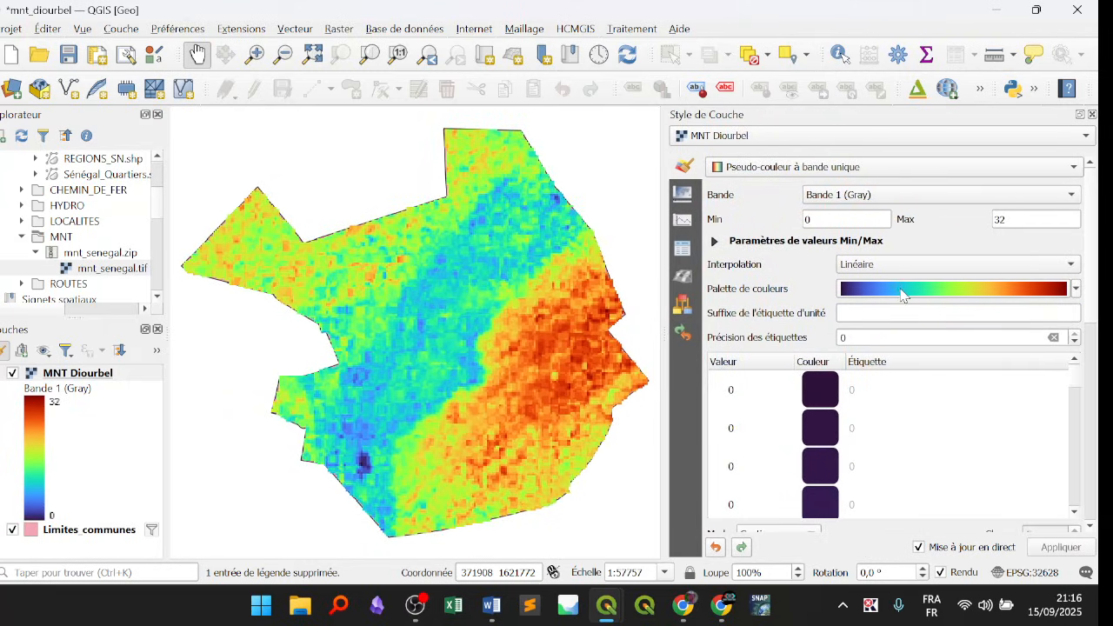
left_click(1077, 289)
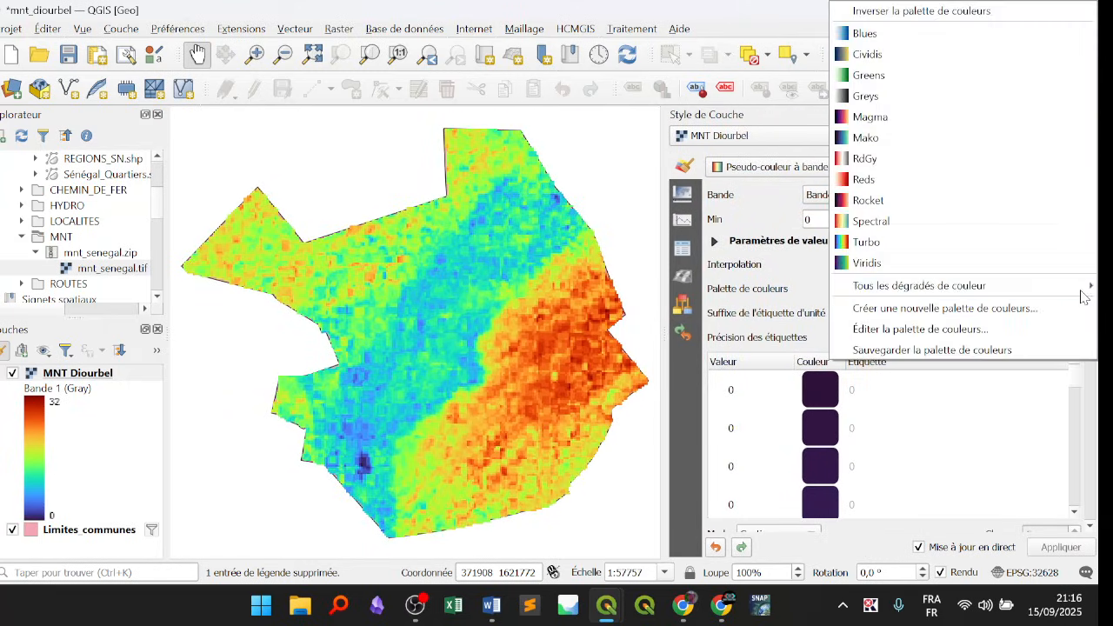
left_click(881, 244)
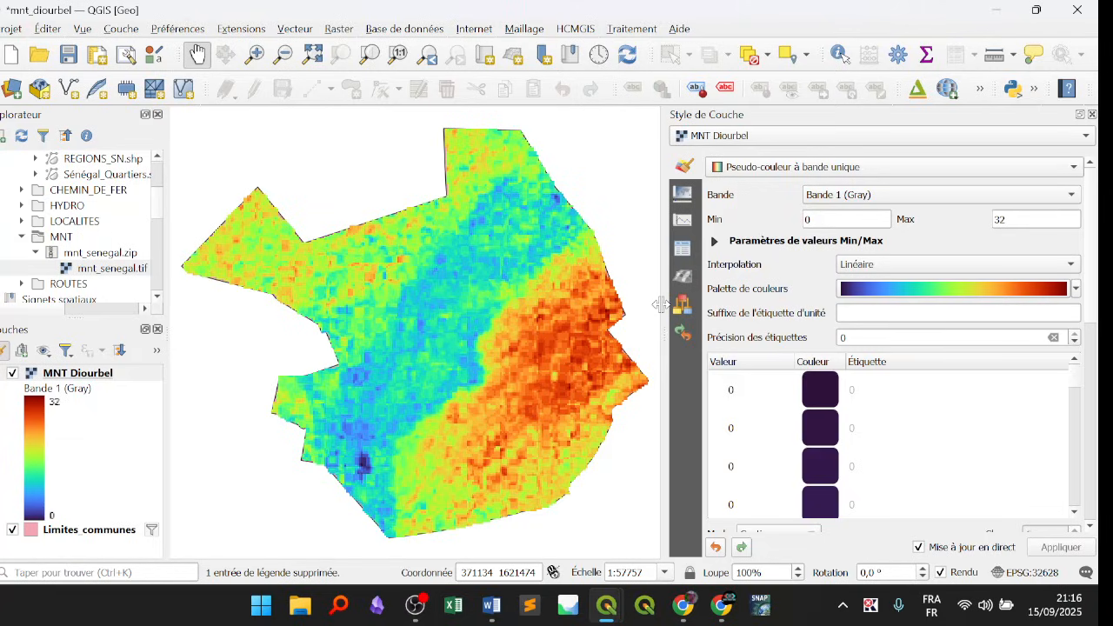
mouse_move(661, 304)
left_mouse_down()
mouse_move(761, 298)
mouse_move(655, 301)
left_mouse_up()
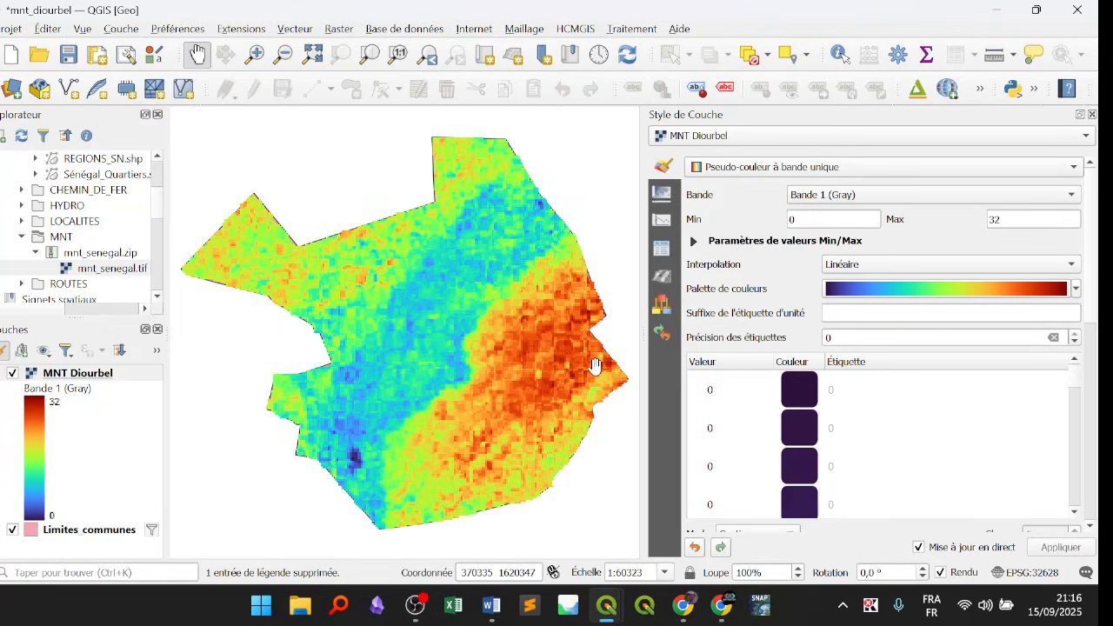
Apply the Spectral colour ramp to the MNT Diourbel layer.
left_click(1076, 289)
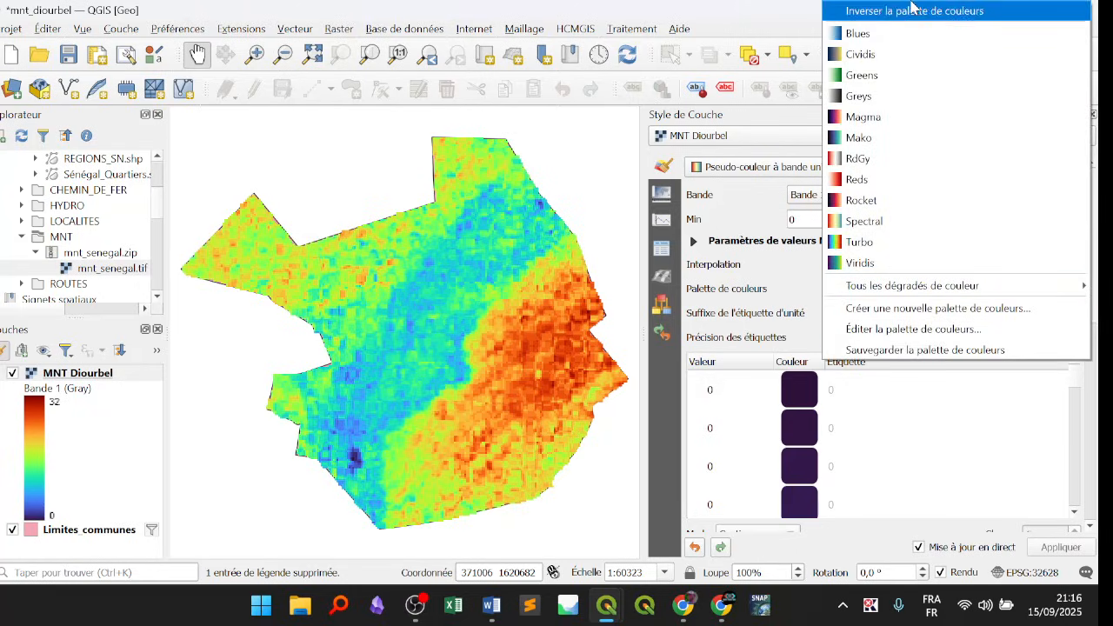
left_click(700, 311)
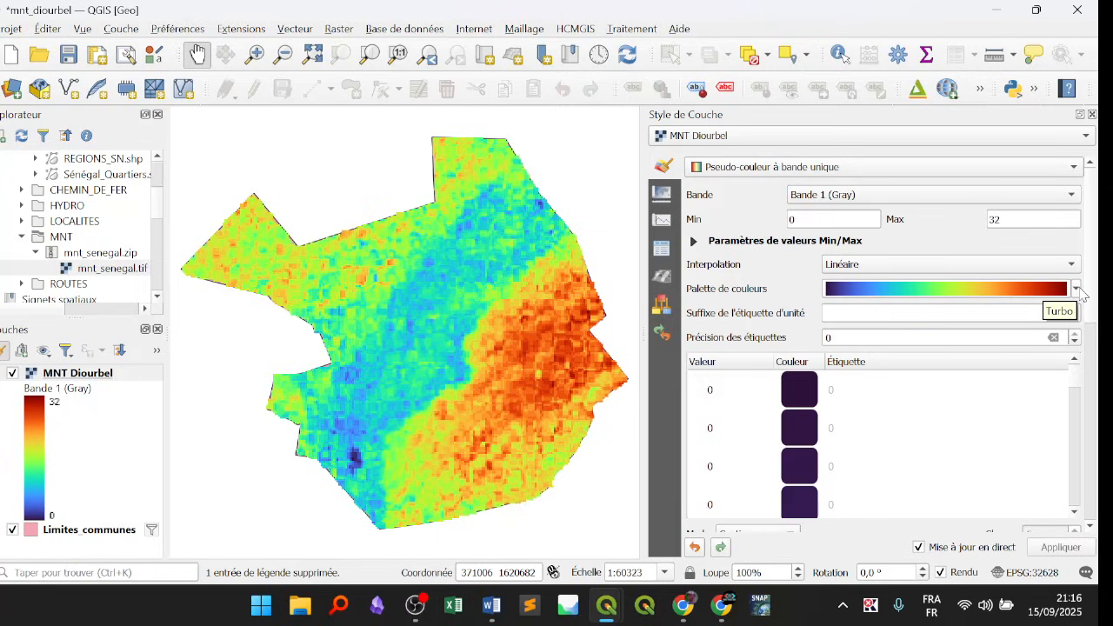
left_click(1081, 294)
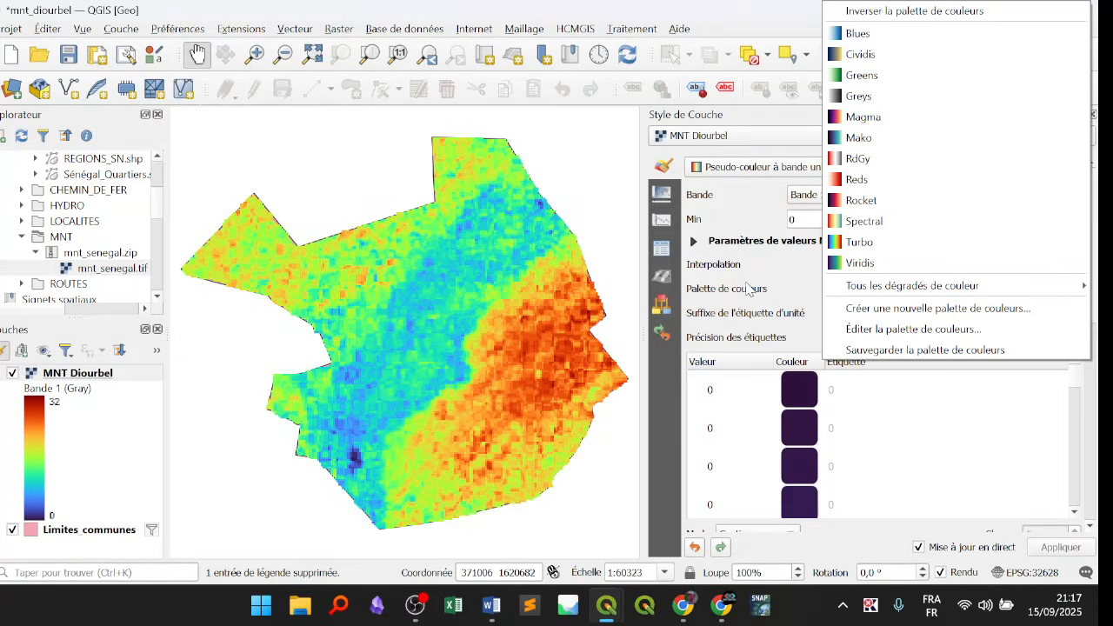
left_click(838, 220)
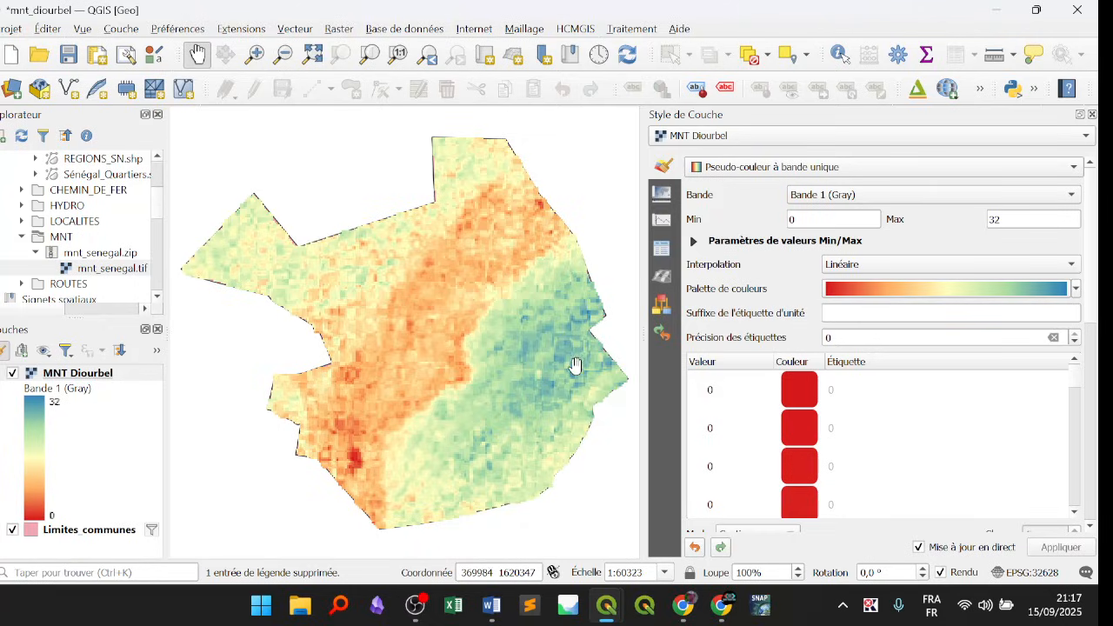
Switch the MNT Diourbel layer back to the Turbo colour ramp, and view the list of all ramps and the gradient's colour stops.
left_click(1077, 291)
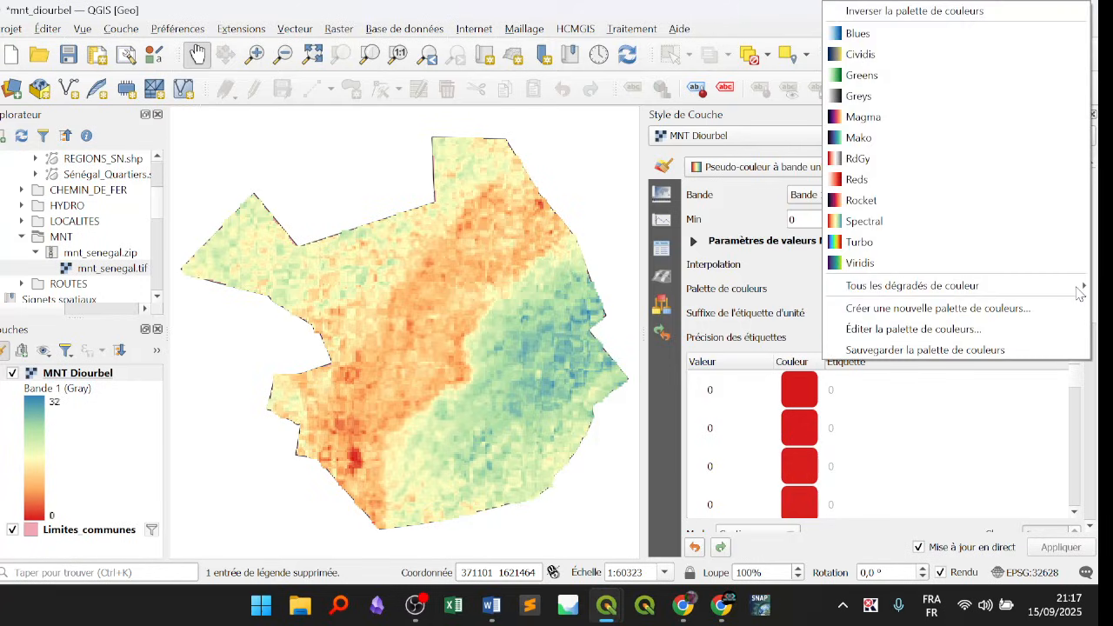
left_click(889, 249)
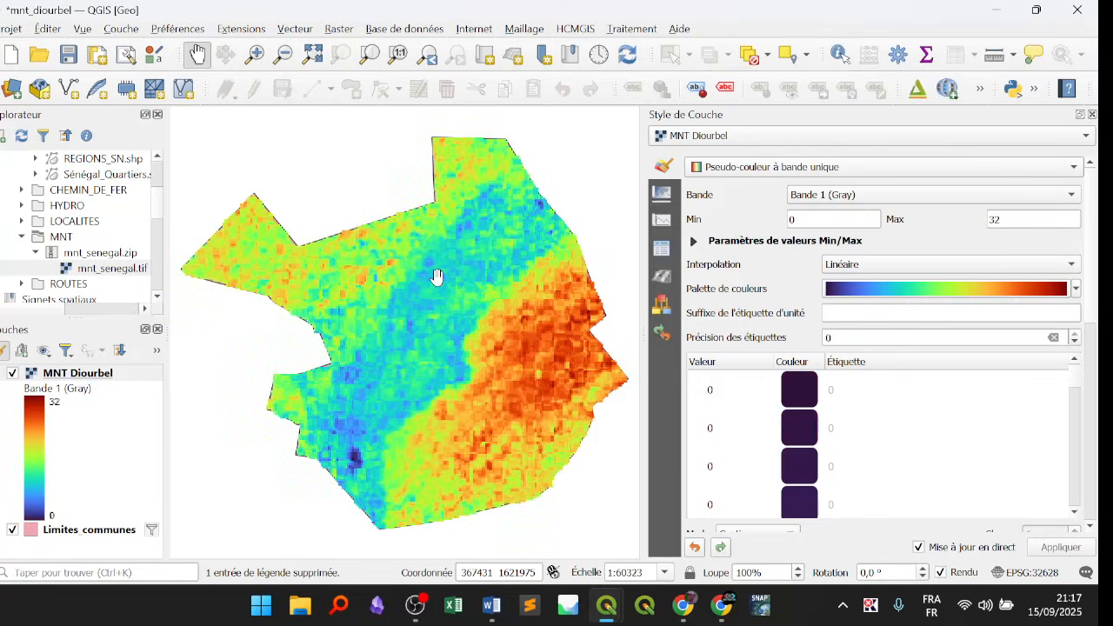
left_click(1077, 292)
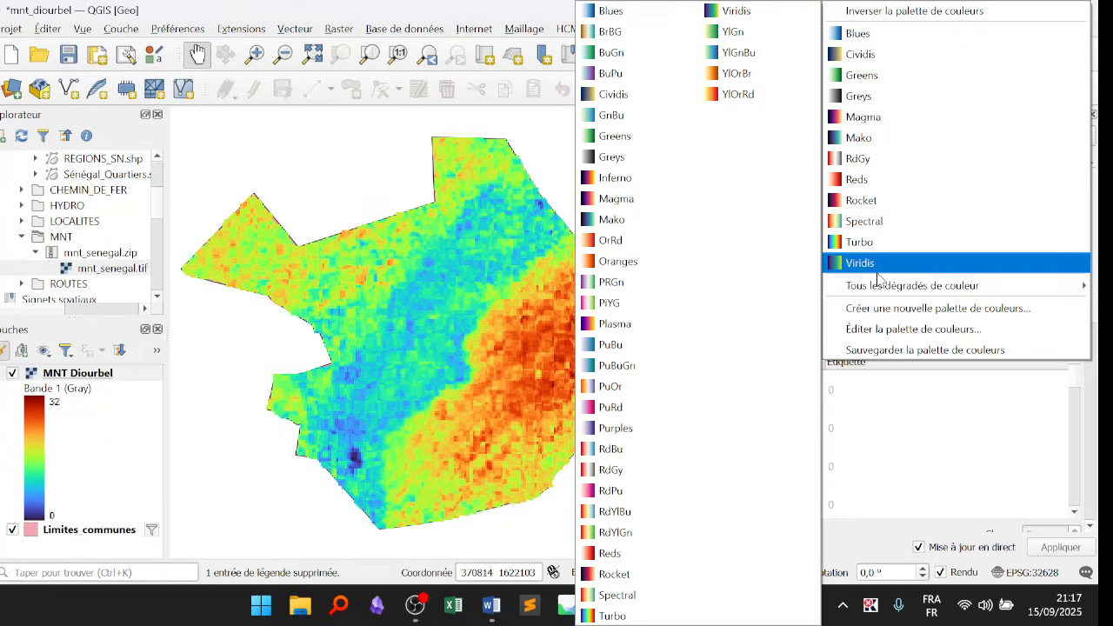
left_click(1079, 384)
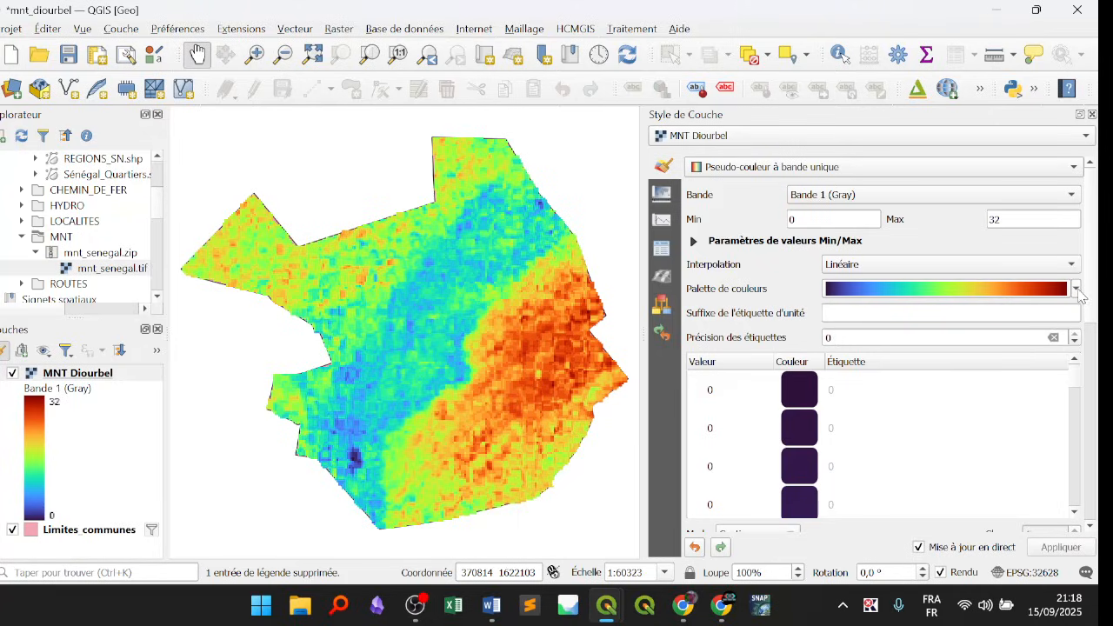
left_click(1014, 296)
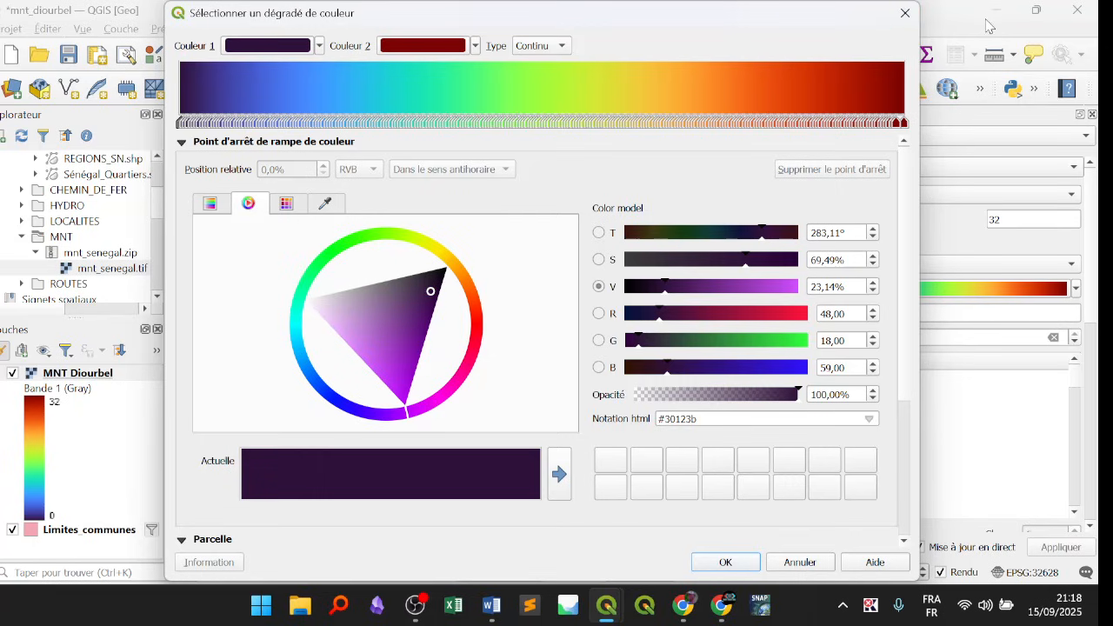
left_click(905, 13)
Start creating a new colour ramp for the MNT Diourbel layer with the type Catalogue: cpt-city.
left_click(1076, 294)
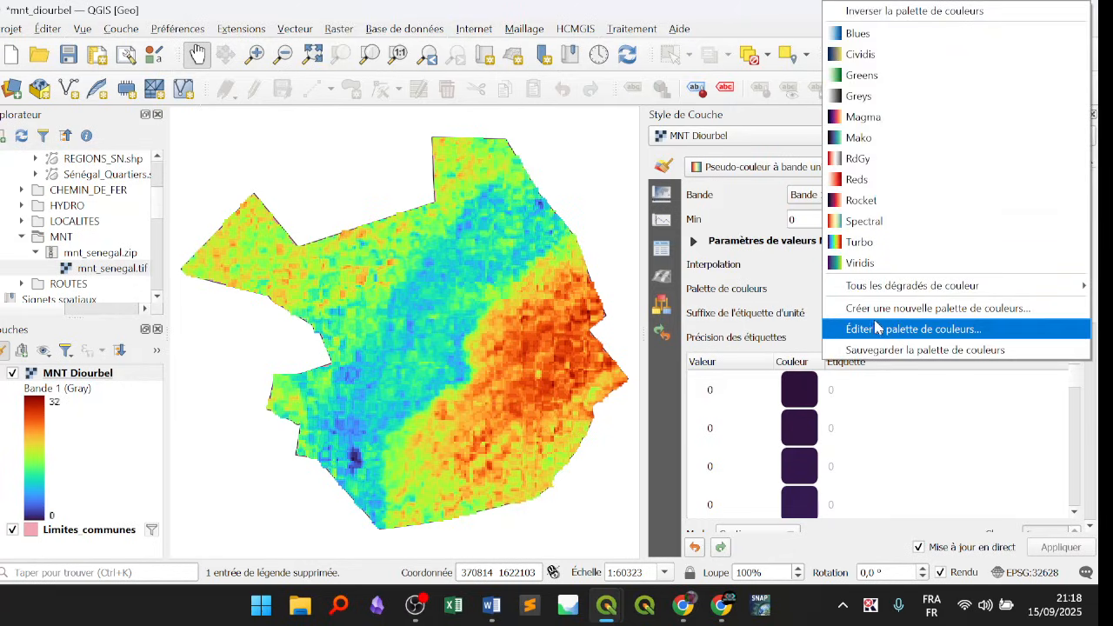
left_click(957, 308)
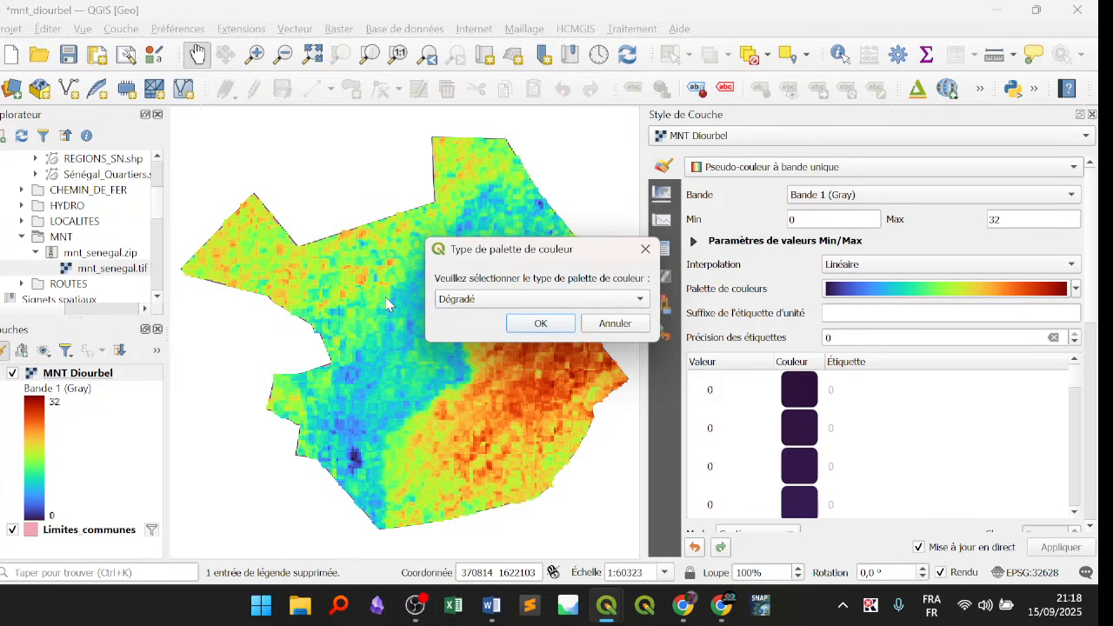
left_click(526, 302)
left_click(525, 302)
left_click(525, 301)
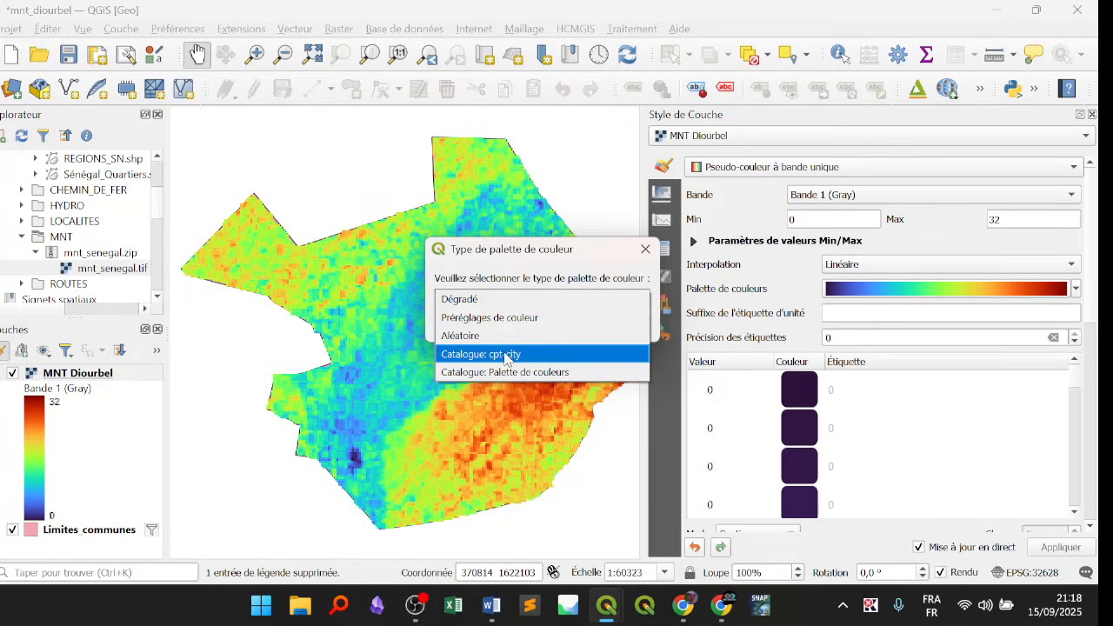
left_click(507, 357)
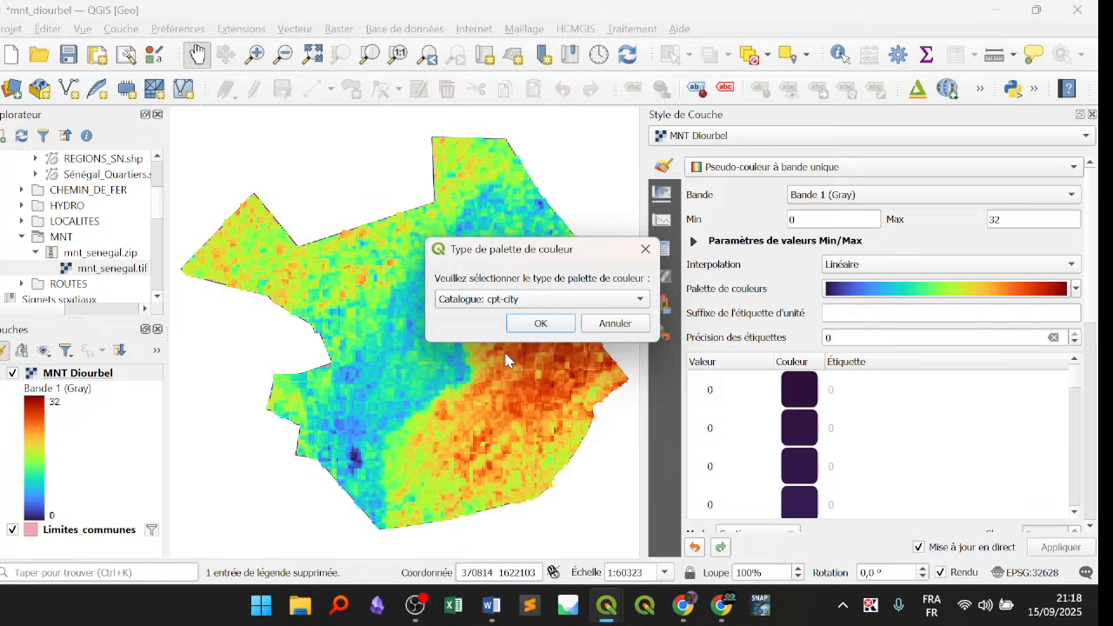
left_click(552, 333)
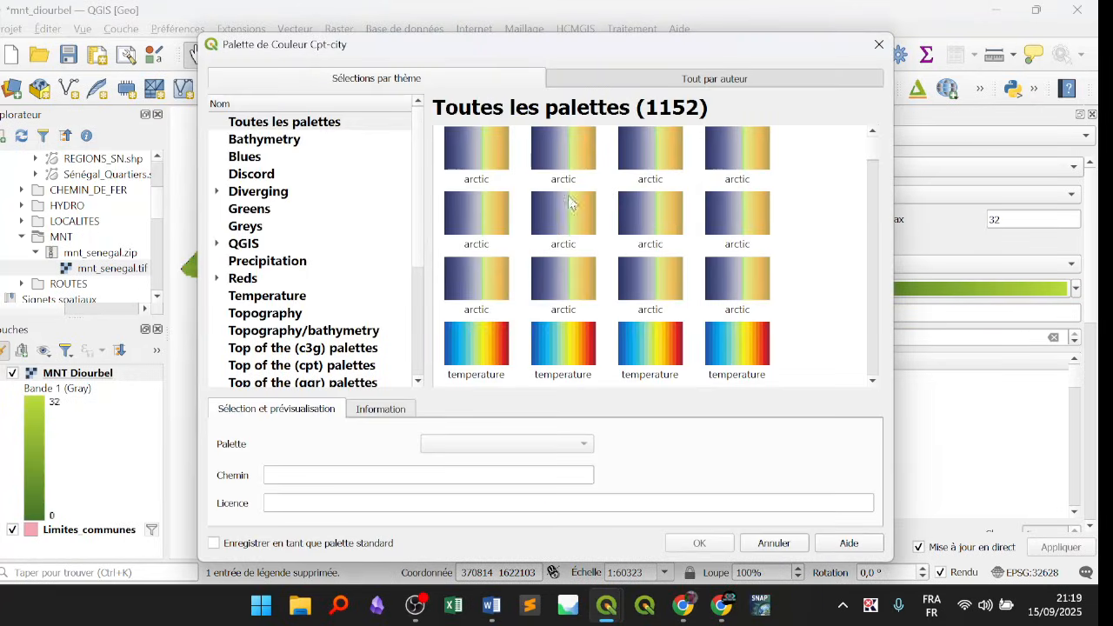
Display the Topography theme's palettes in the cpt-city catalogue.
left_click_drag(426, 57, 414, 38)
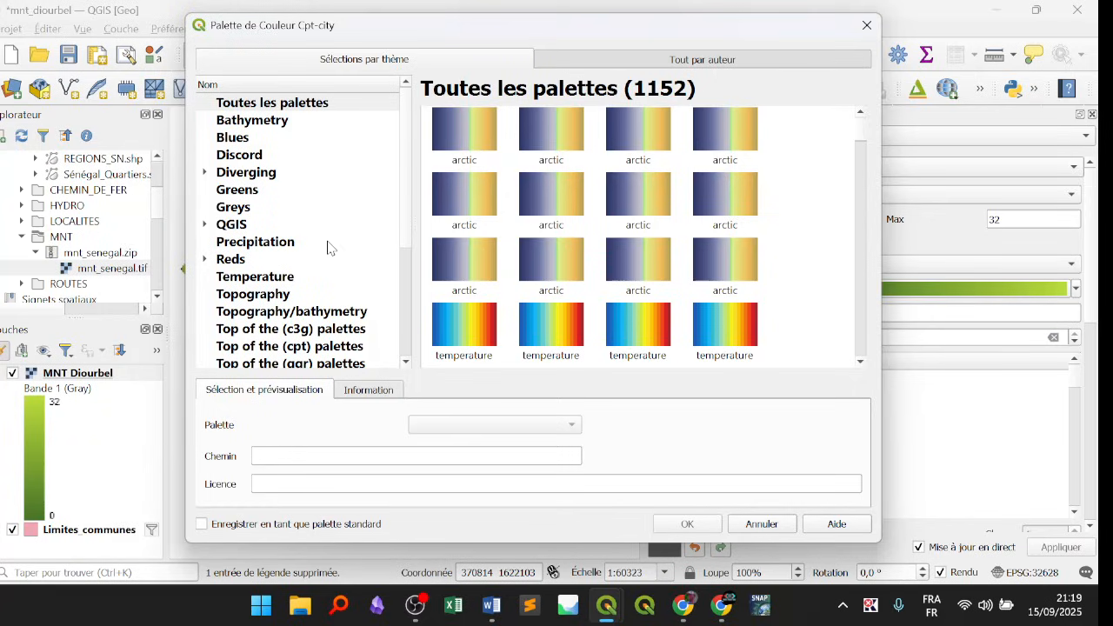
left_click(274, 296)
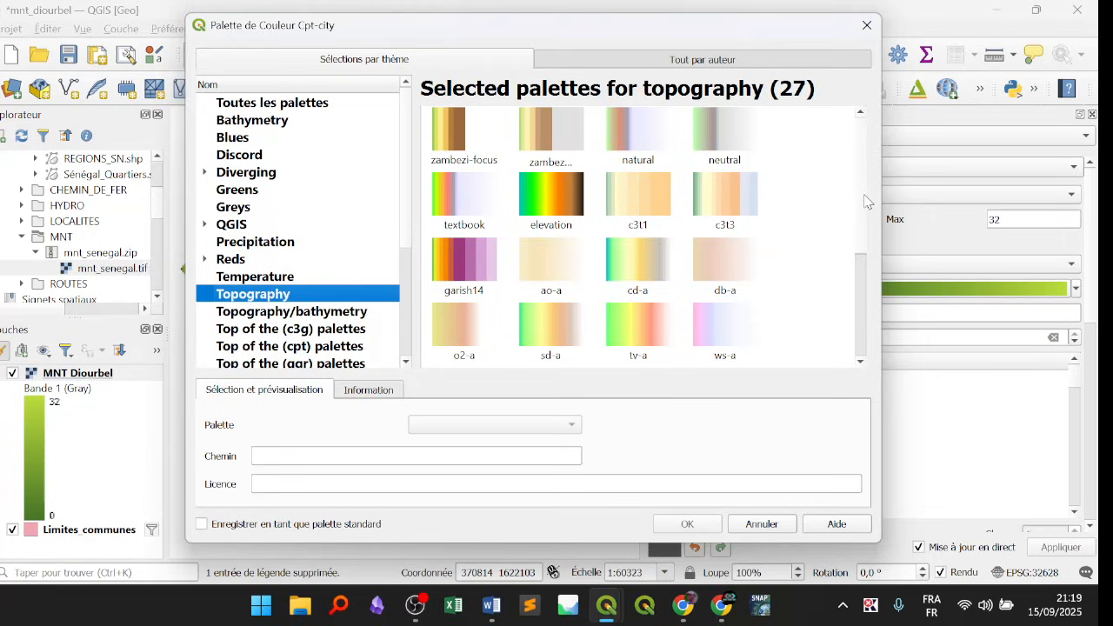
left_click_drag(865, 202, 886, 148)
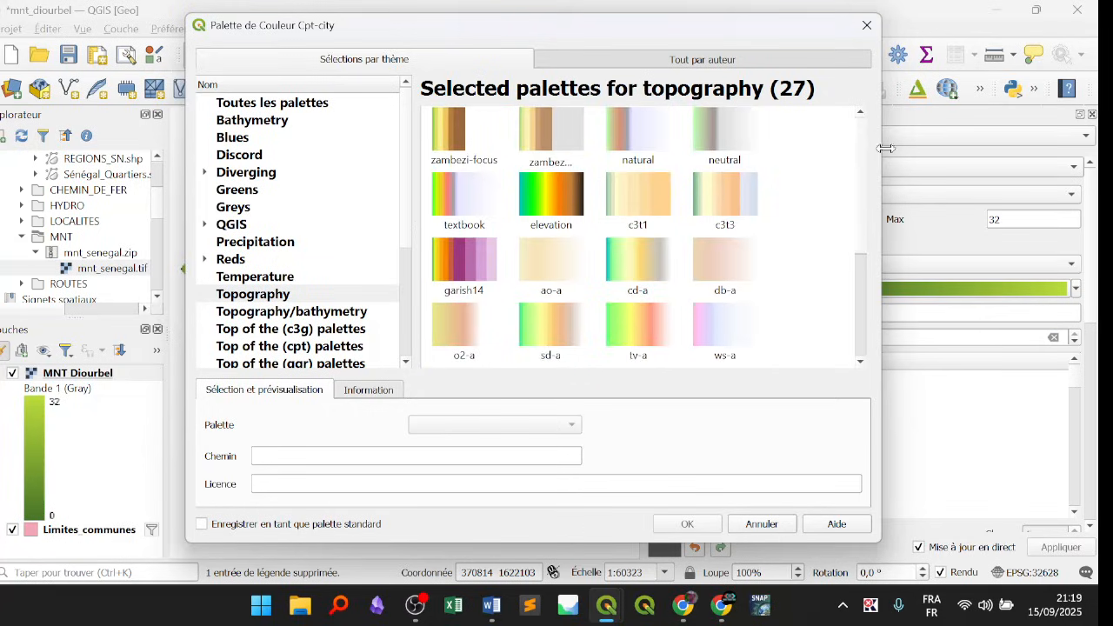
Preview the zambezi-focus, zambezi-proximity, elevation, wiki-knutux and DEM_screen palettes among the Topography palettes.
left_click(462, 145)
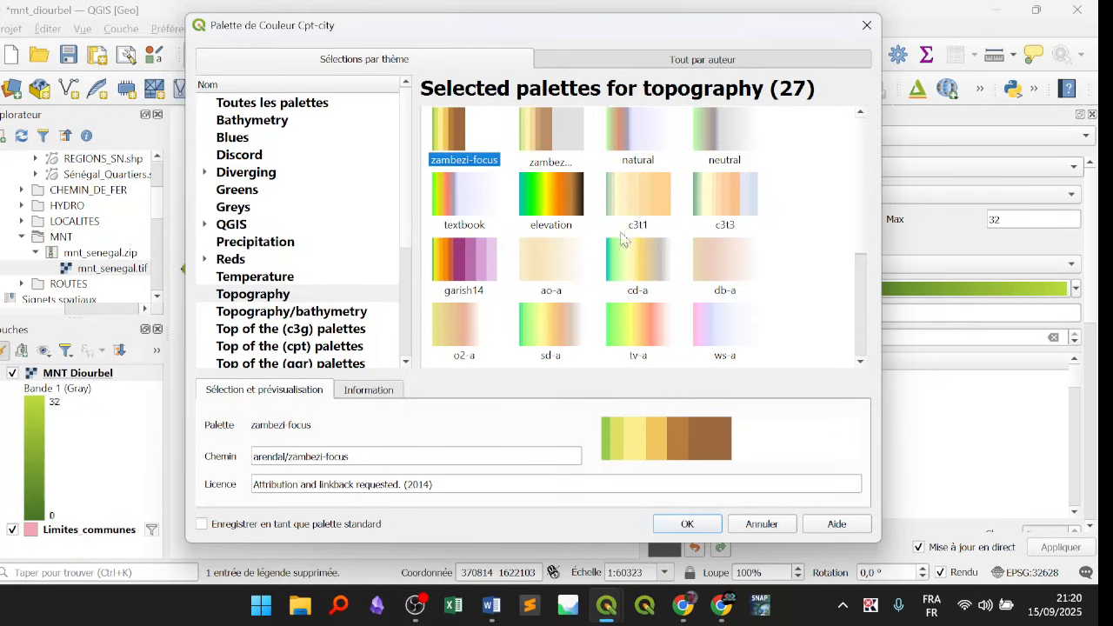
left_click(569, 155)
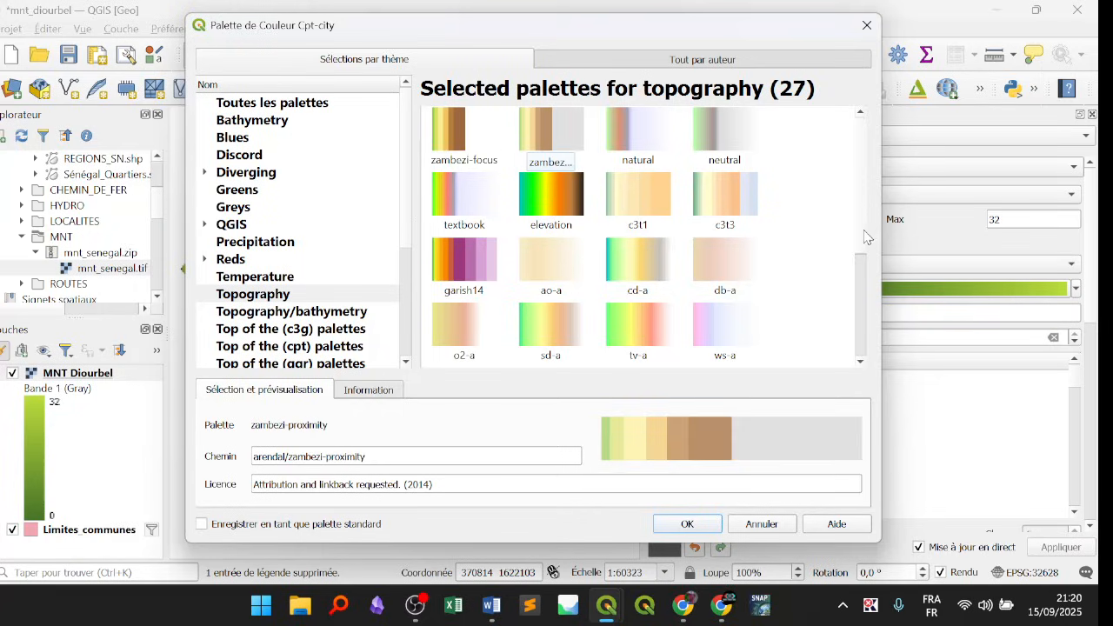
left_click(539, 213)
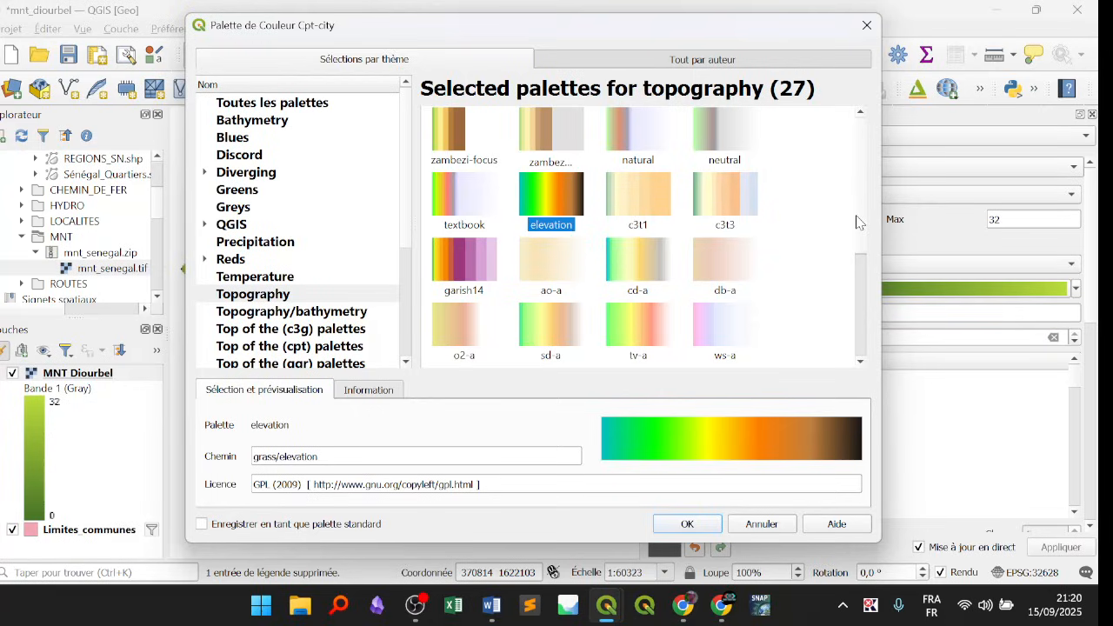
scroll(865, 218, "down", 1)
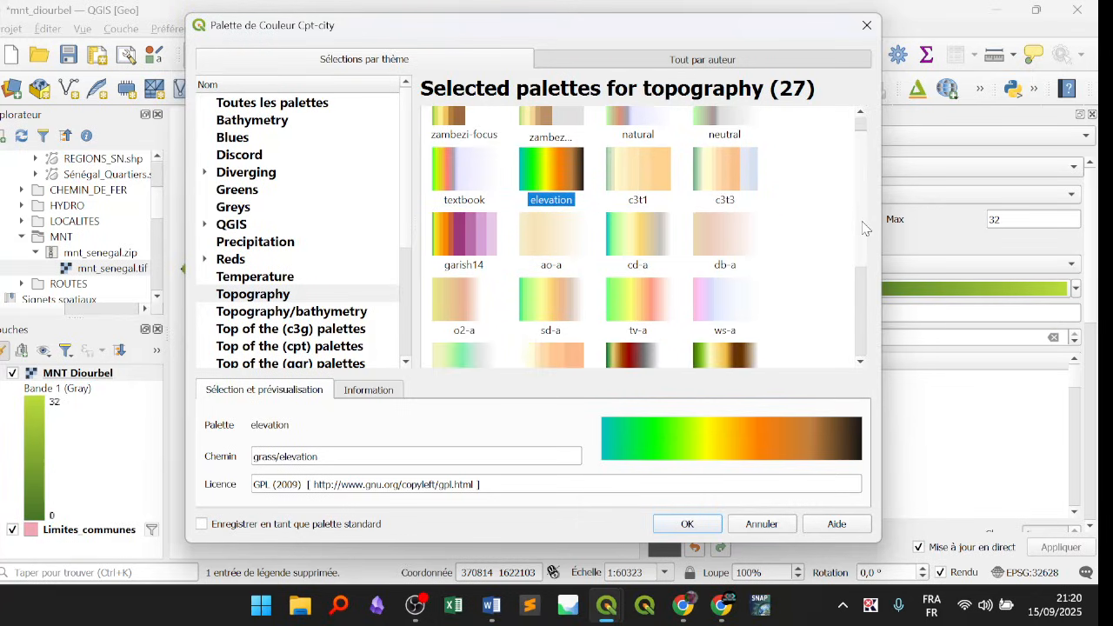
scroll(861, 230, "down", 2)
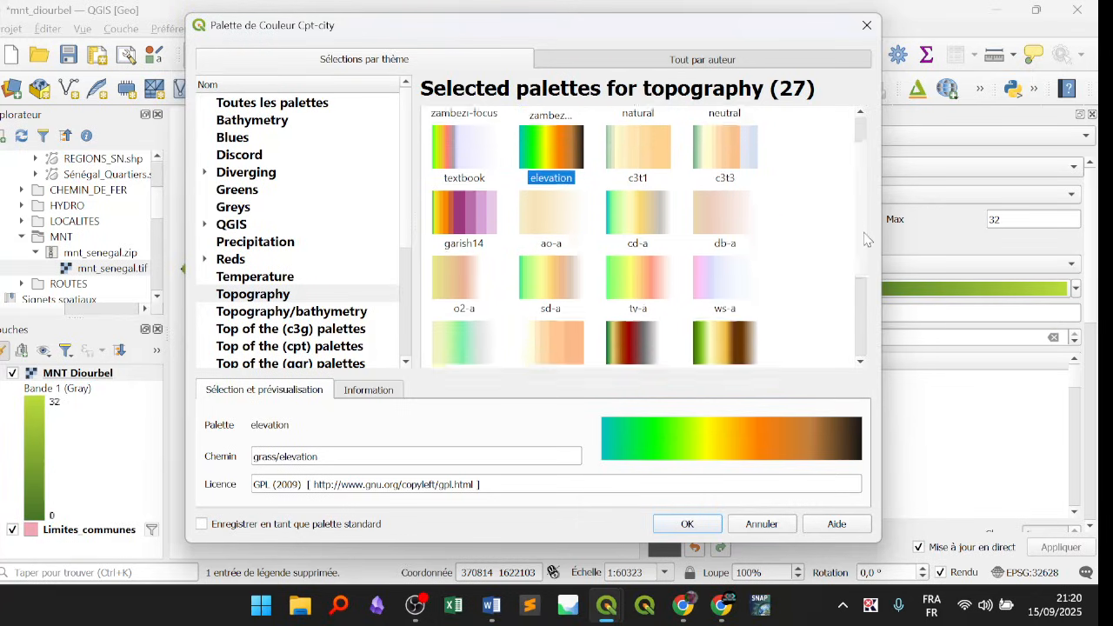
scroll(863, 261, "down", 2)
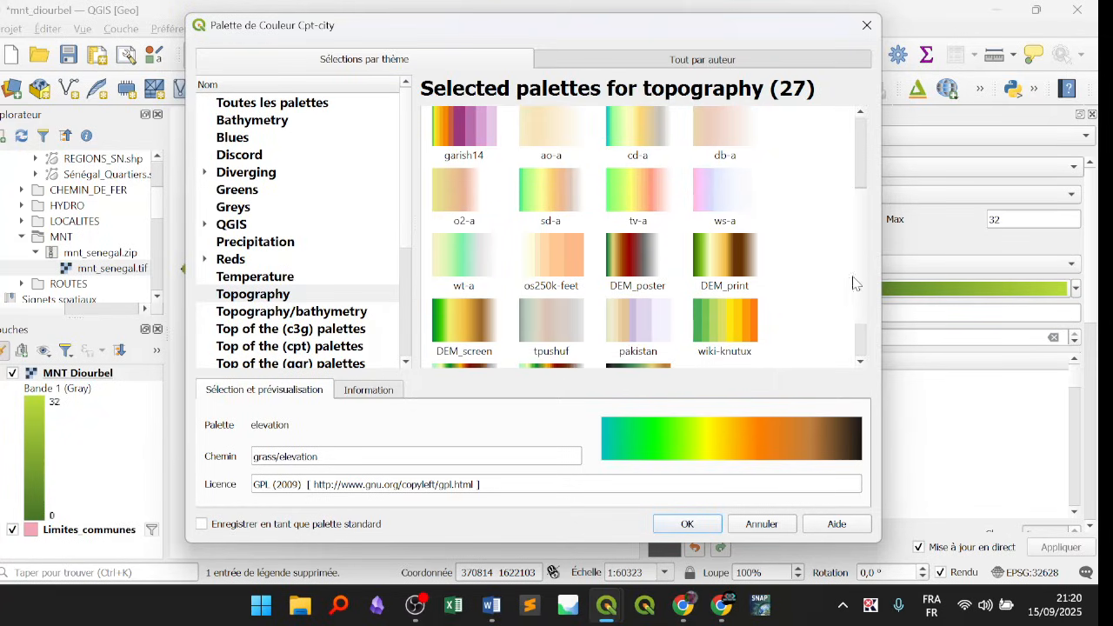
left_click(733, 324)
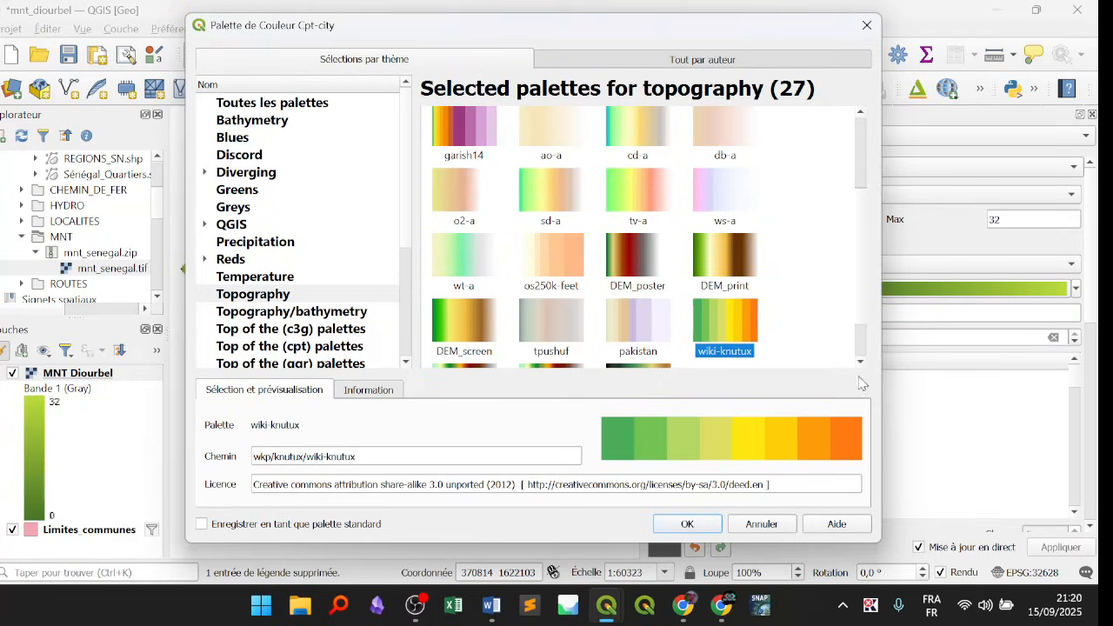
left_click(463, 348)
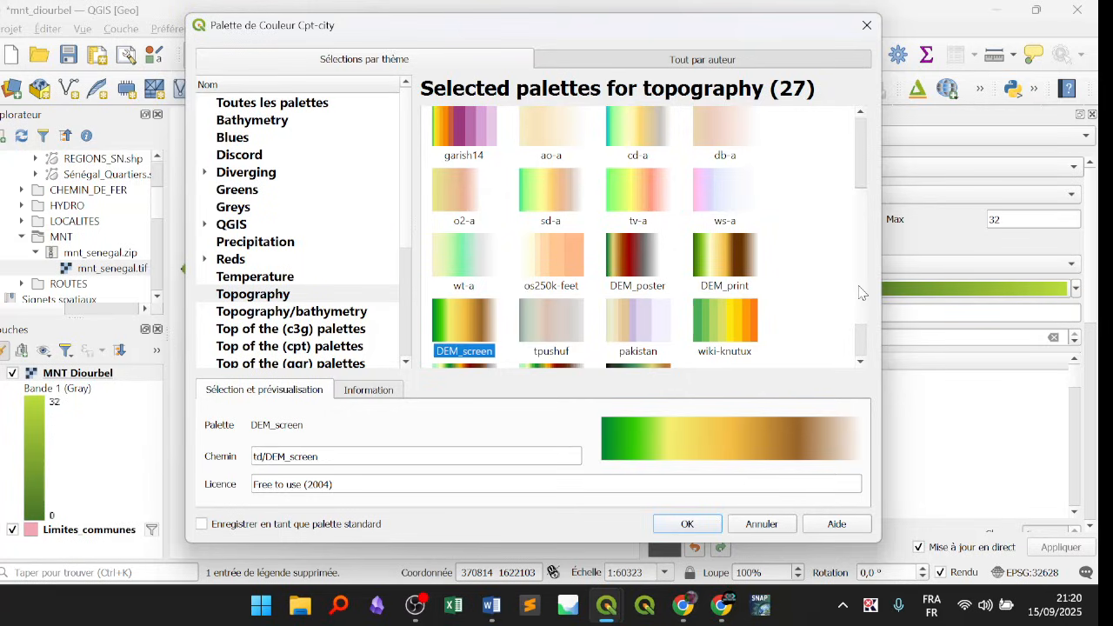
Choose the elevation palette from the Topography theme and apply it to the MNT Diourbel layer.
scroll(860, 305, "down", 1)
scroll(857, 279, "up", 2)
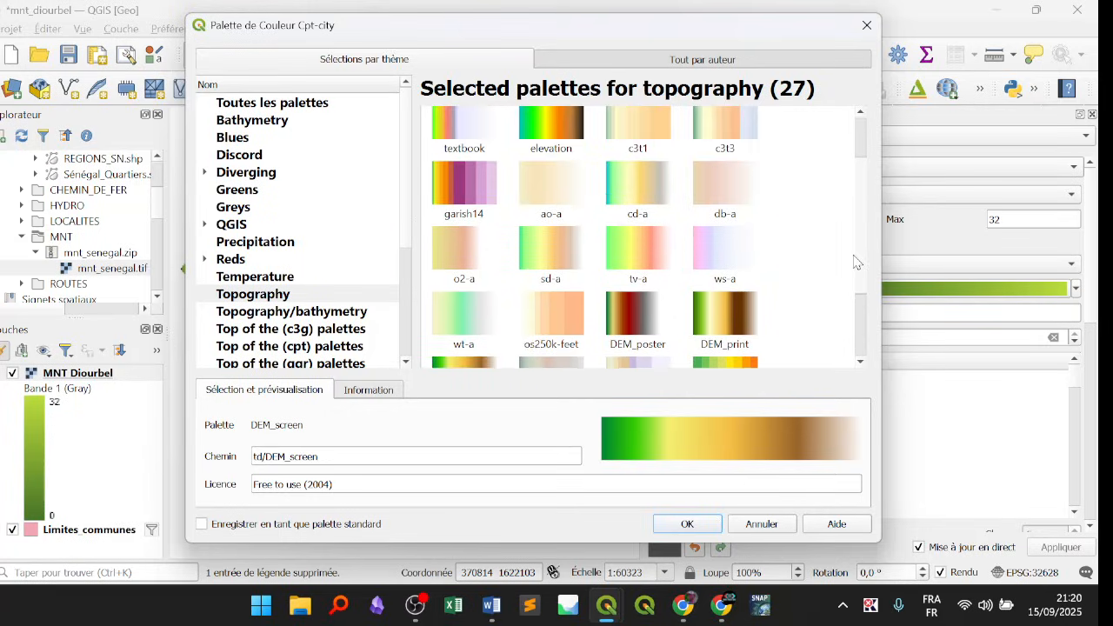
scroll(857, 261, "up", 1)
left_click(529, 207)
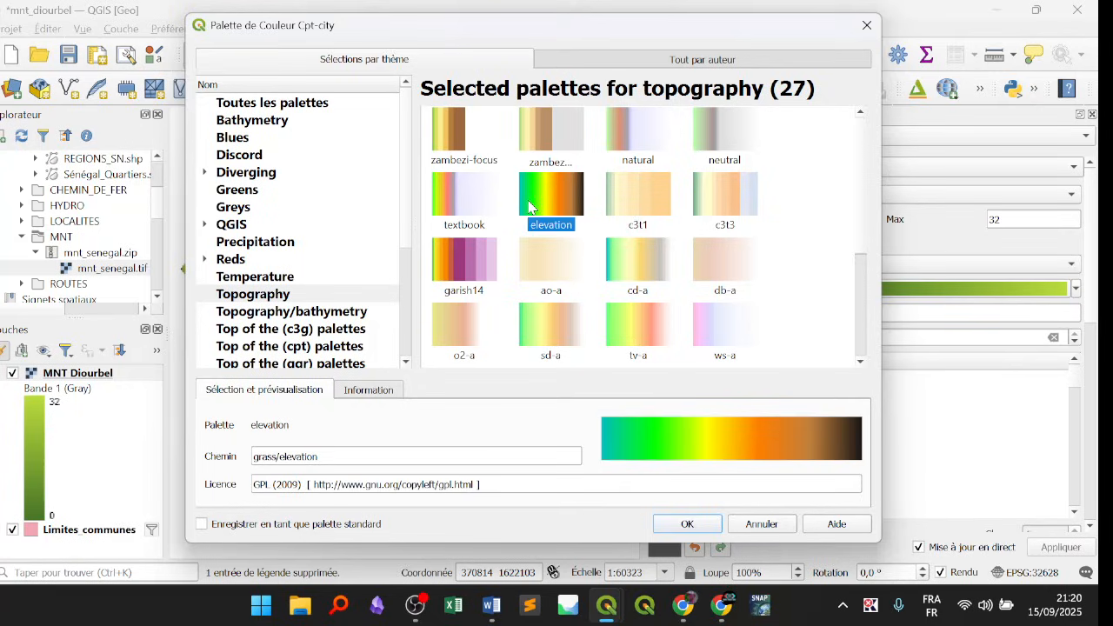
left_click(700, 530)
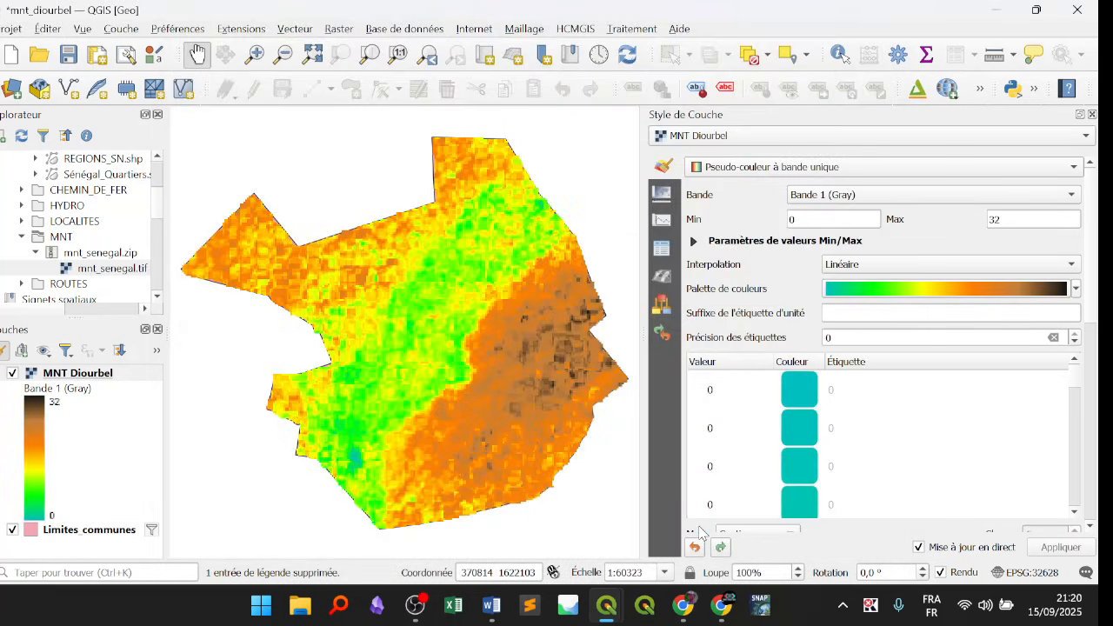
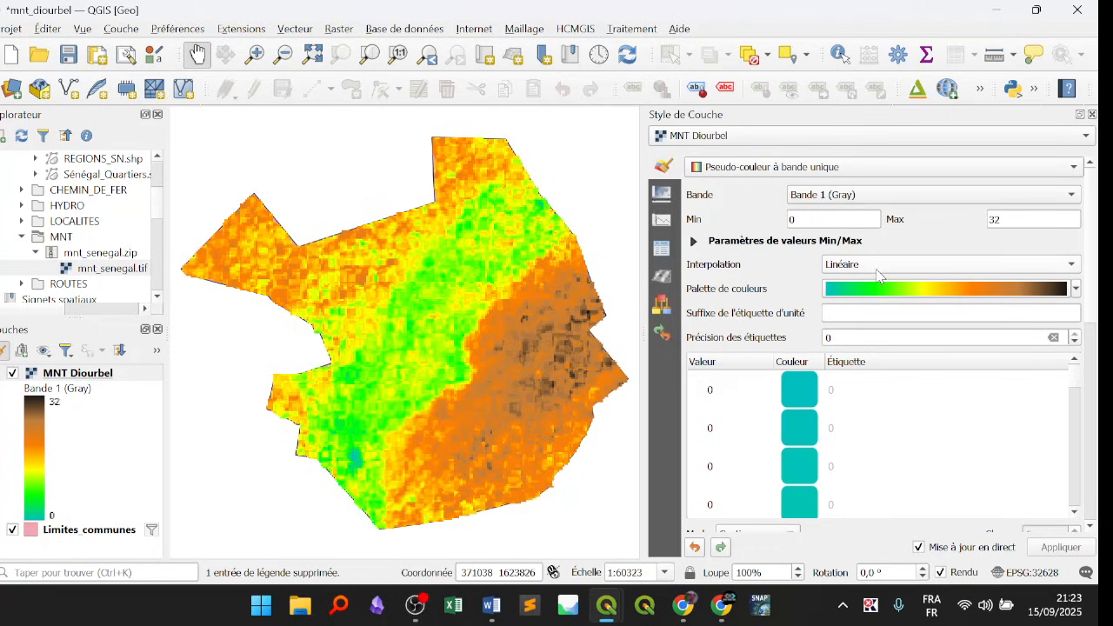
Set the interpolation of the MNT Diourbel layer's colour ramp to Discrète.
left_click(946, 265)
left_click(905, 252)
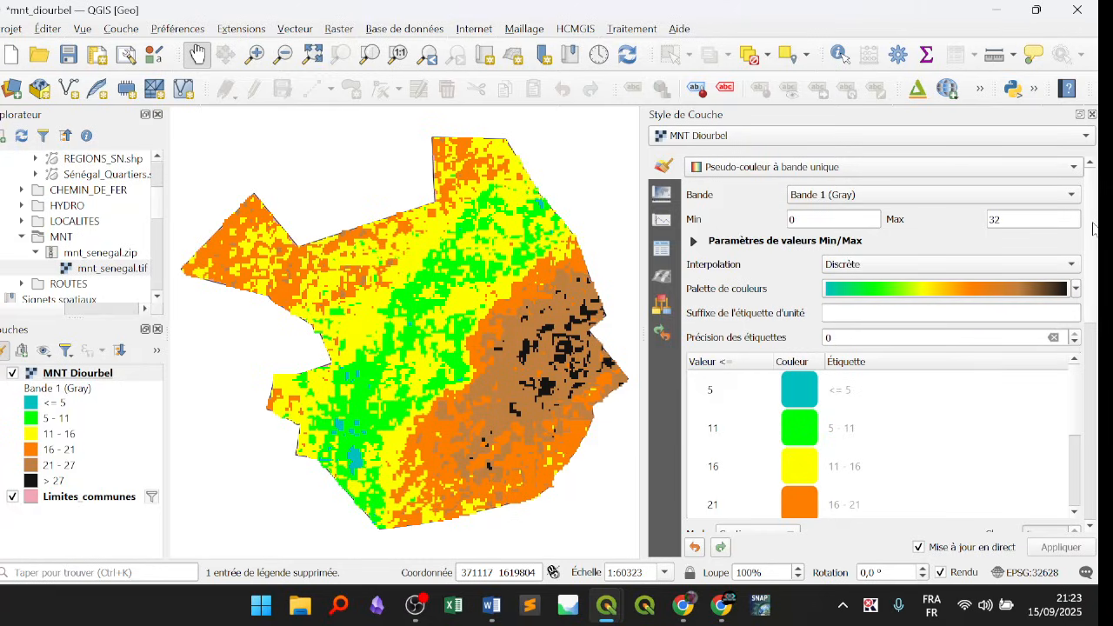
Set the upper value of the green elevation class to 10.
left_click_drag(1092, 229, 1081, 280)
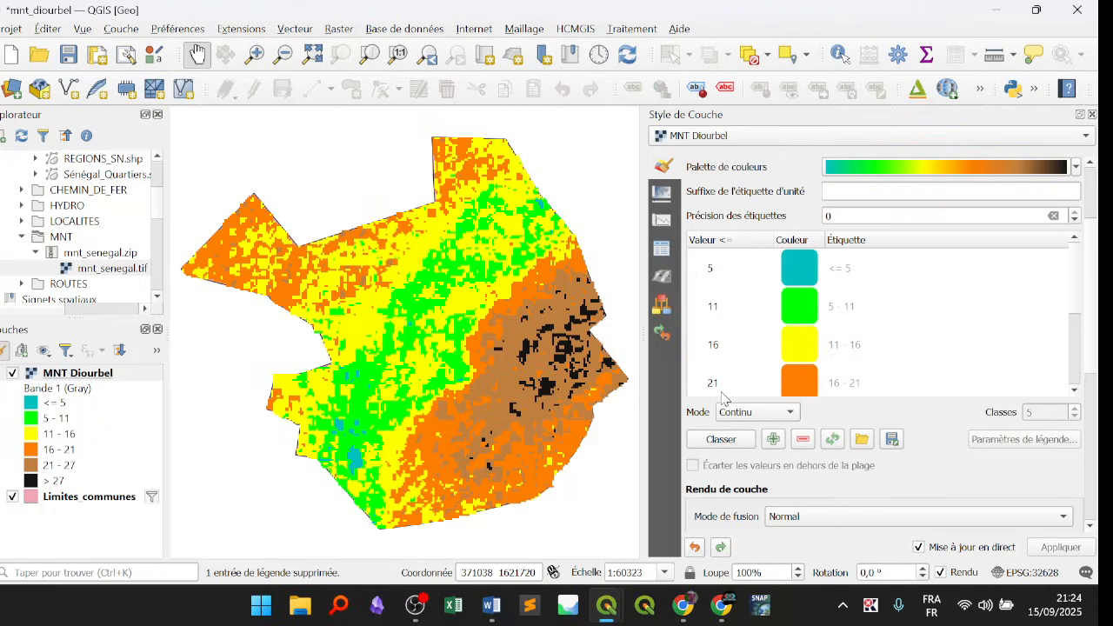
double_click(718, 311)
left_click(718, 276)
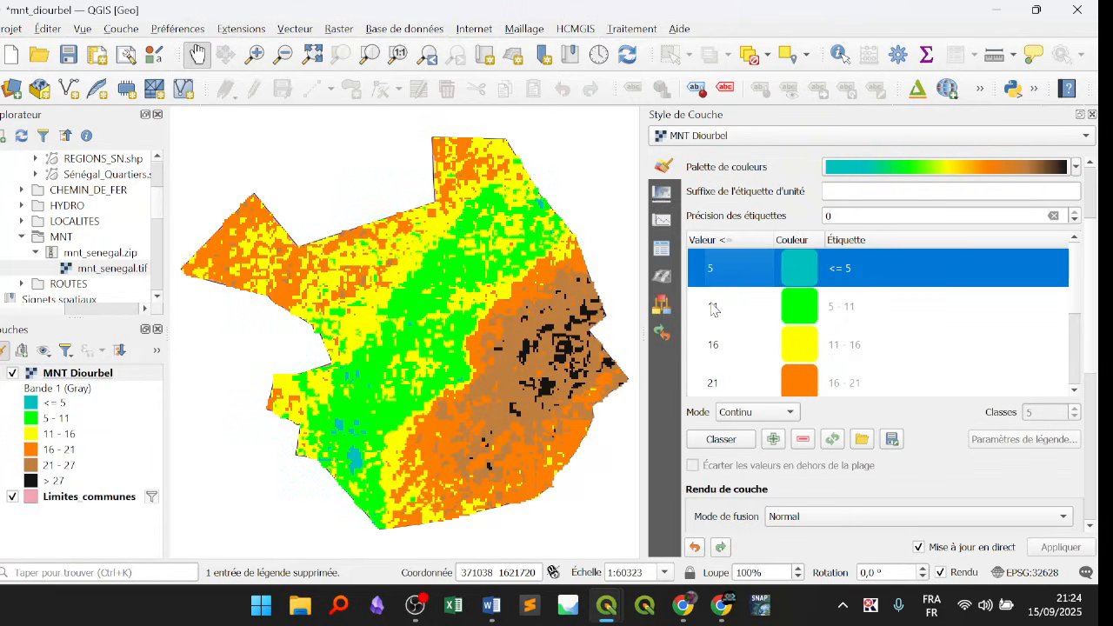
left_click(713, 311)
left_click(729, 275)
left_click(721, 314)
double_click(720, 309)
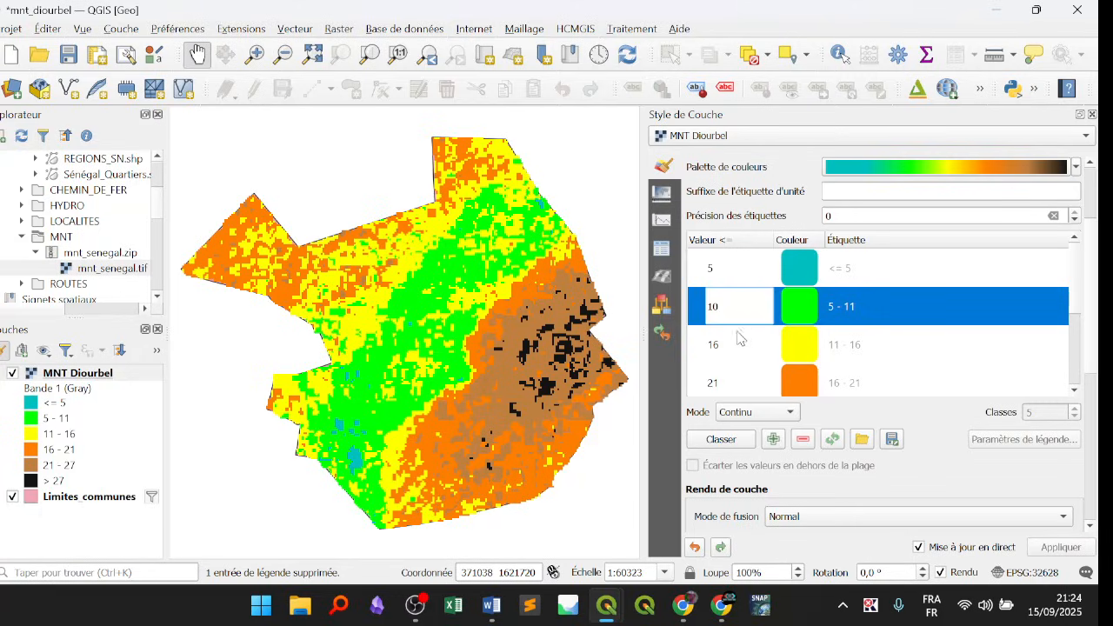
Set the upper value of the yellow elevation class to 15.
left_click(739, 341)
double_click(736, 357)
left_click(736, 351)
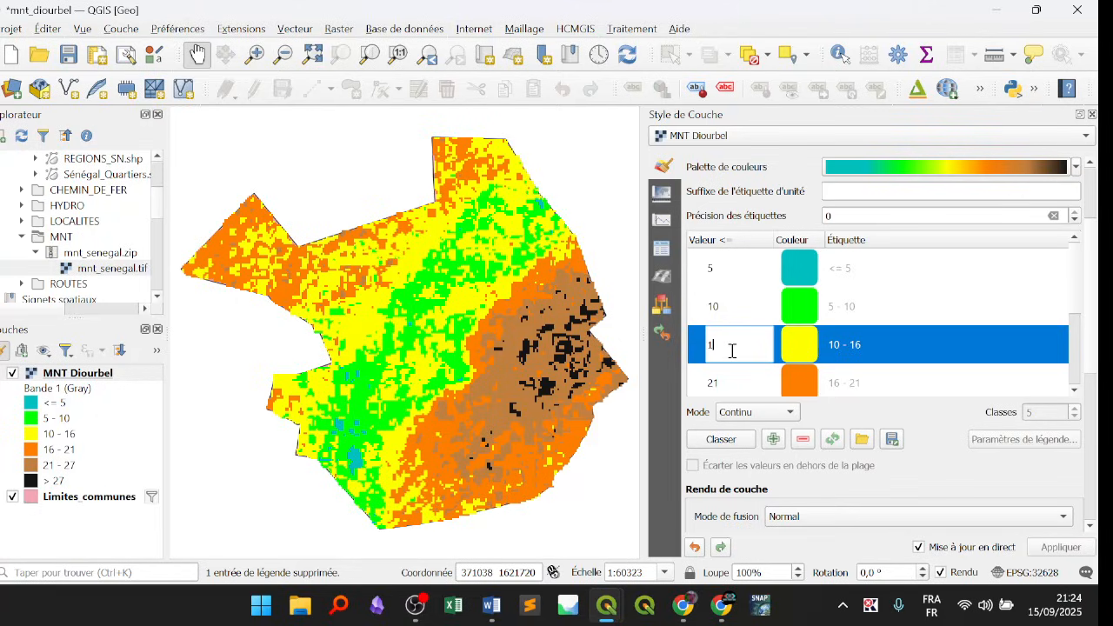
type("5")
left_click(713, 310)
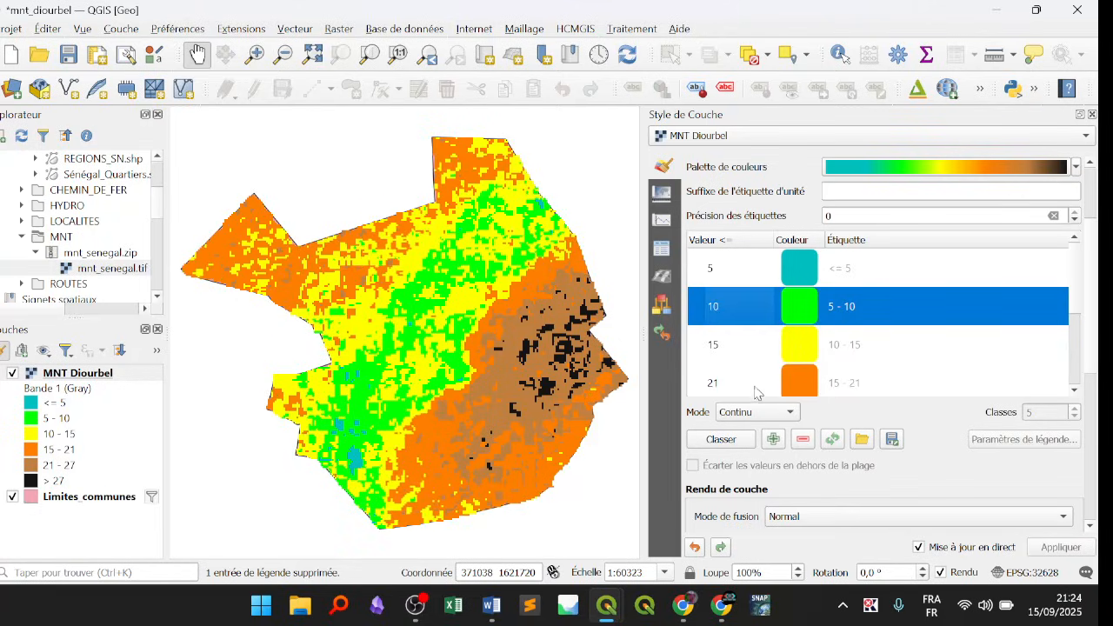
Set the upper value of the orange elevation class to 20 and that of the brown class to 25.
scroll(750, 366, "down", 1)
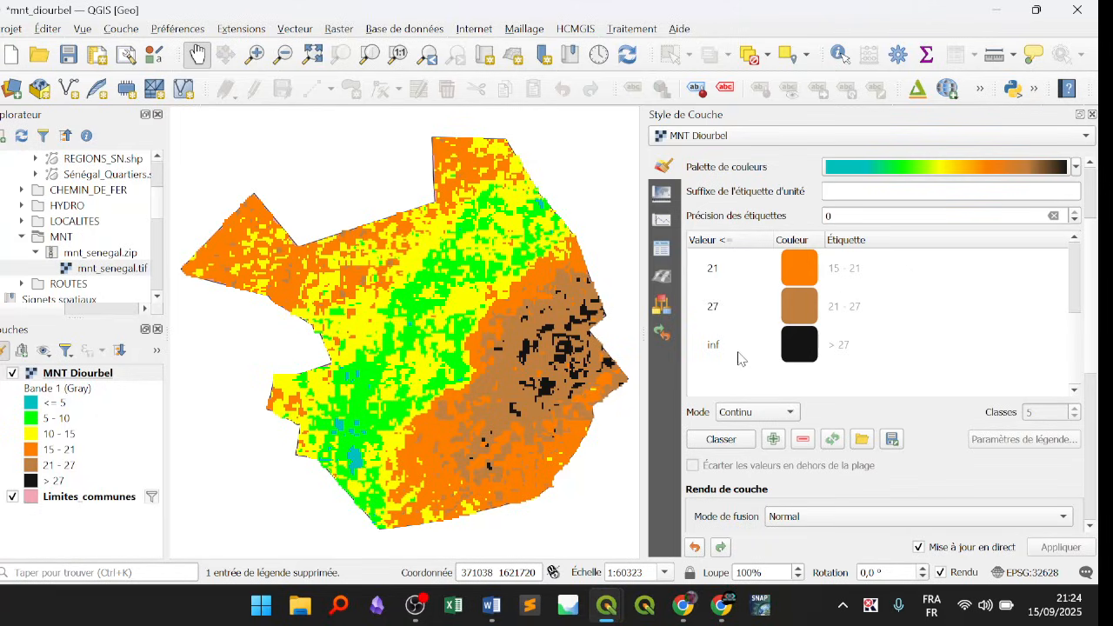
double_click(737, 277)
type("2")
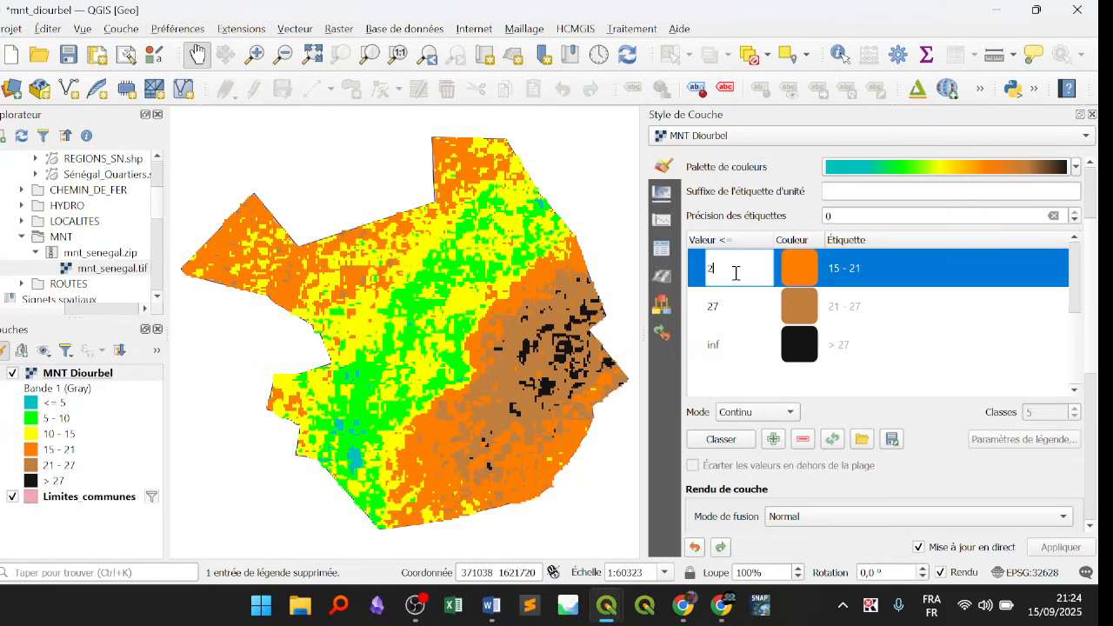
left_click(736, 303)
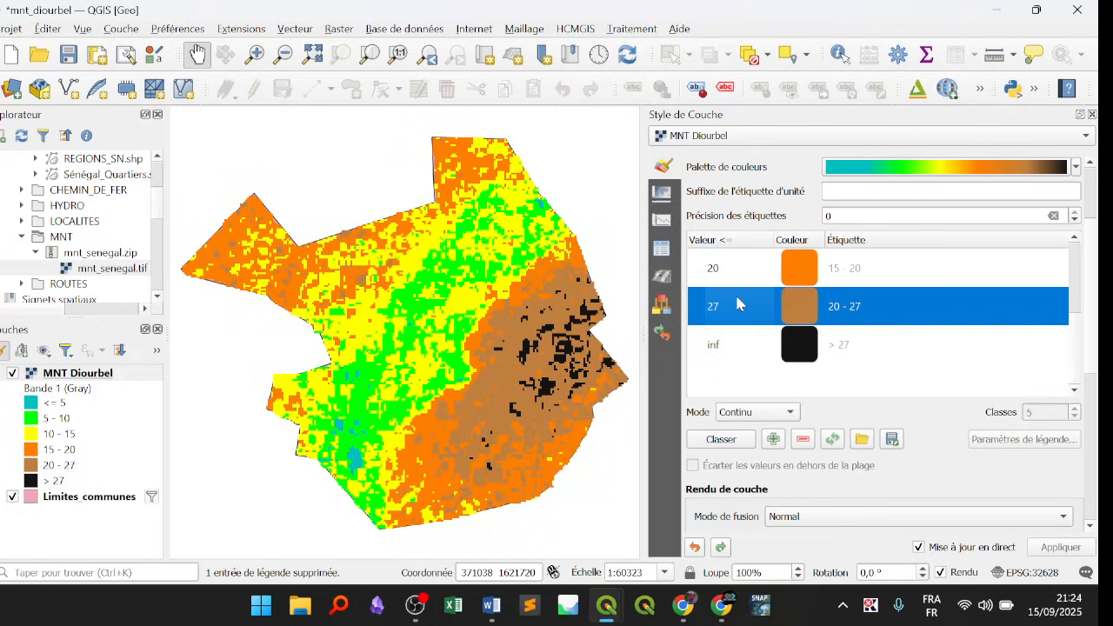
left_click(730, 309)
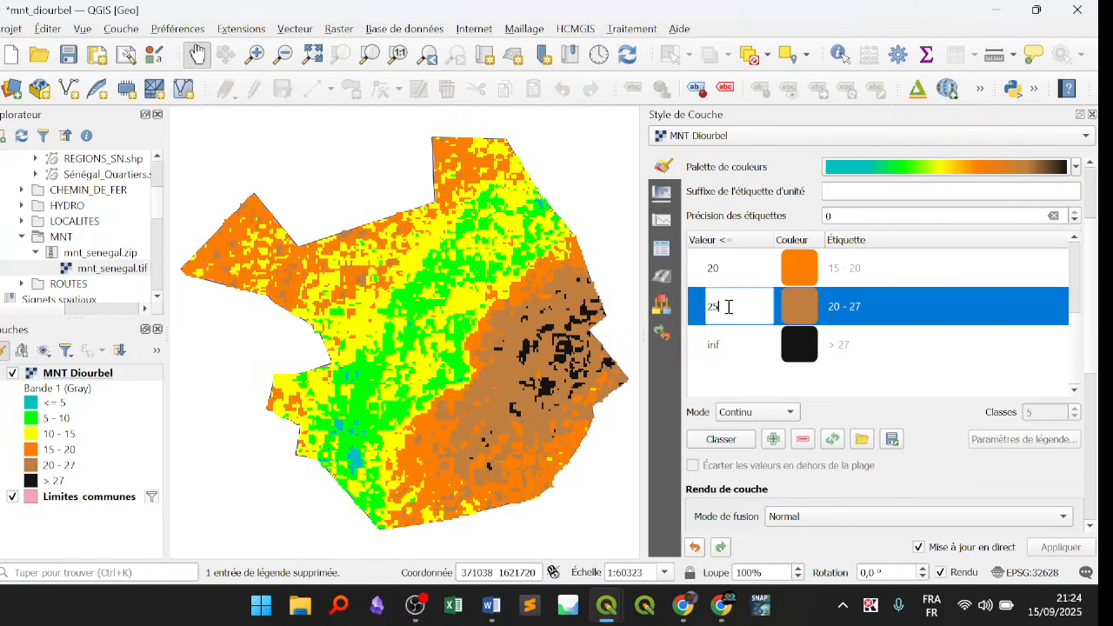
left_click(734, 277)
scroll(733, 277, "up", 2)
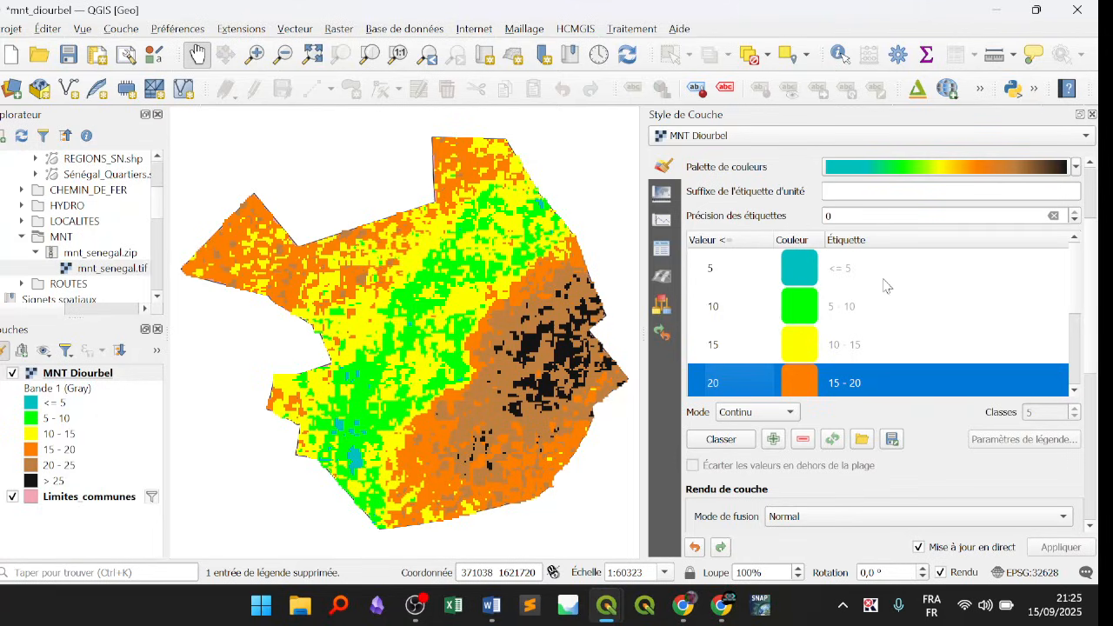
Review the elevation class limits of the MNT Diourbel layer and examine how the classes are distributed across the map.
scroll(857, 334, "down", 3)
scroll(850, 261, "up", 3)
double_click(721, 308)
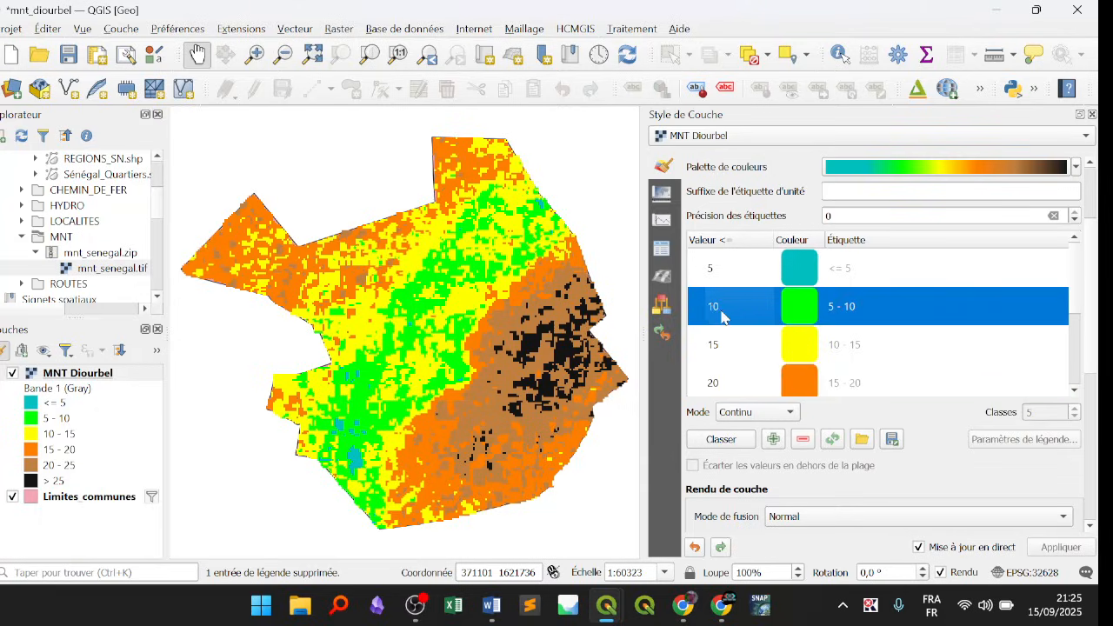
double_click(714, 346)
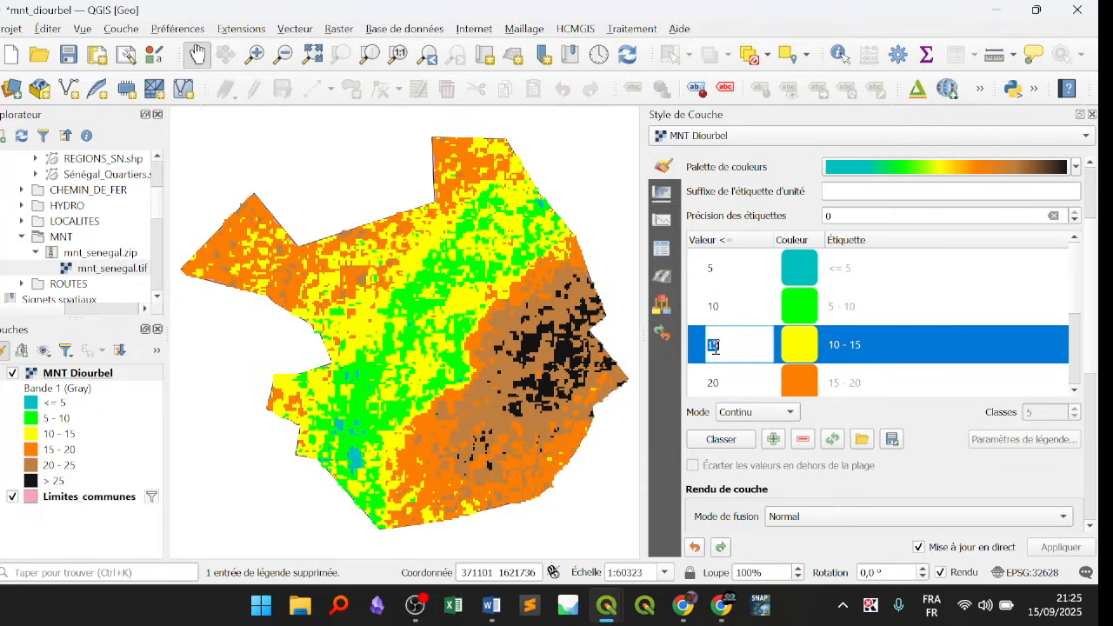
left_click(730, 380)
scroll(1011, 281, "down", 1)
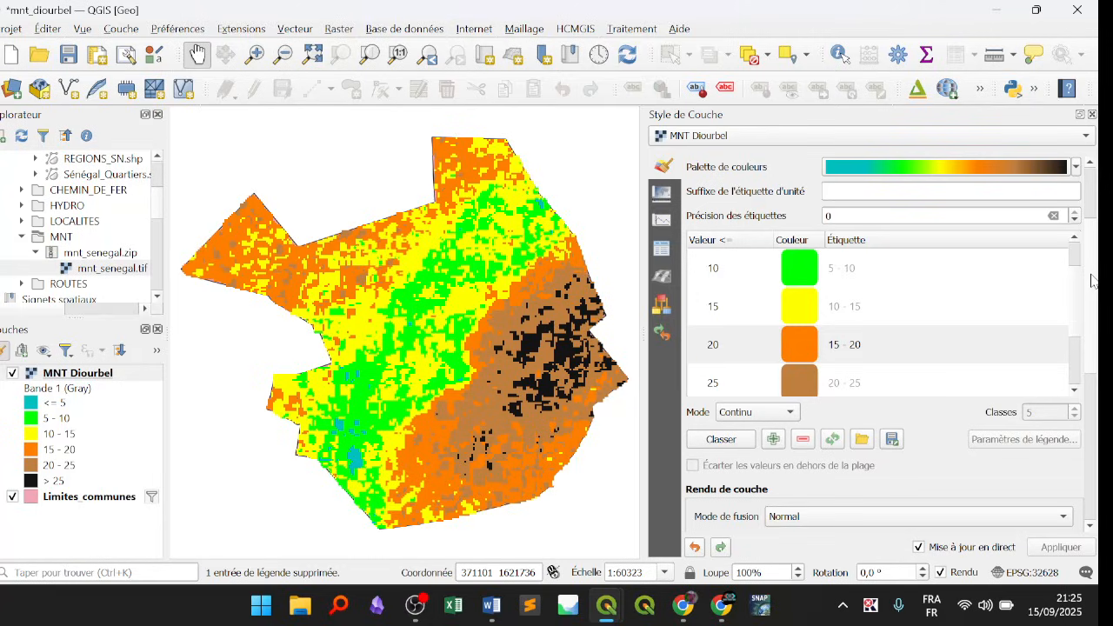
scroll(1092, 280, "up", 2)
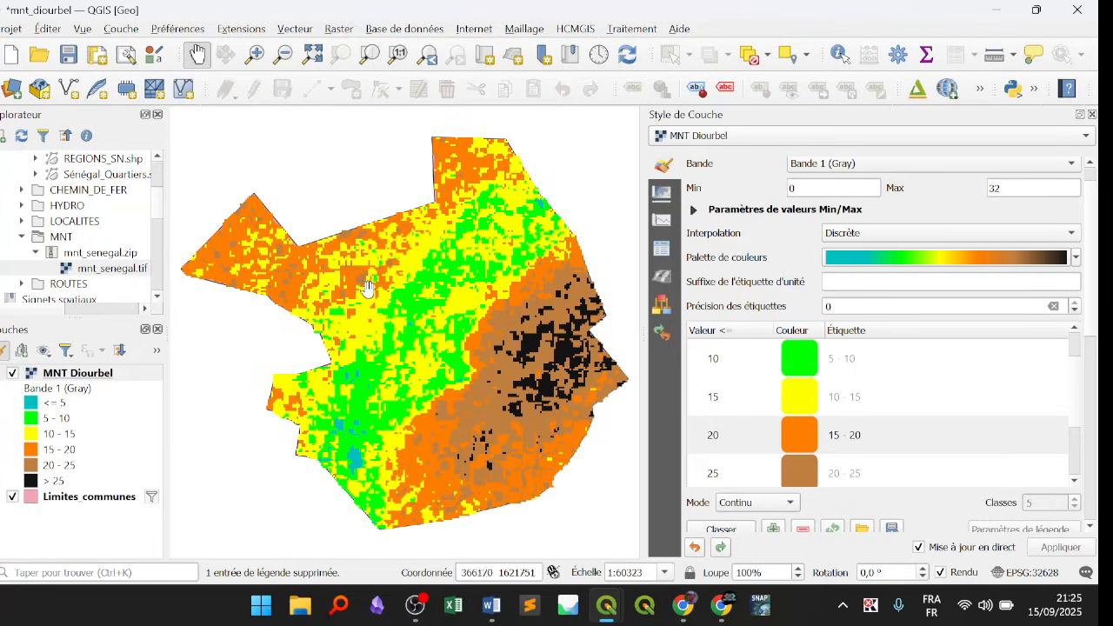
scroll(370, 274, "up", 2)
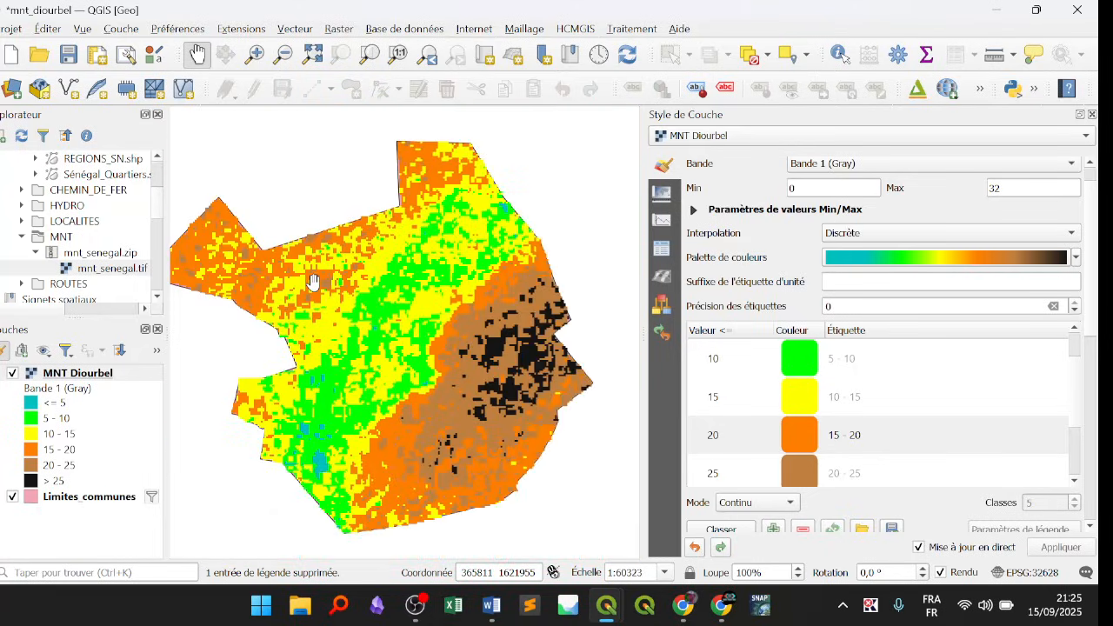
scroll(313, 283, "down", 2)
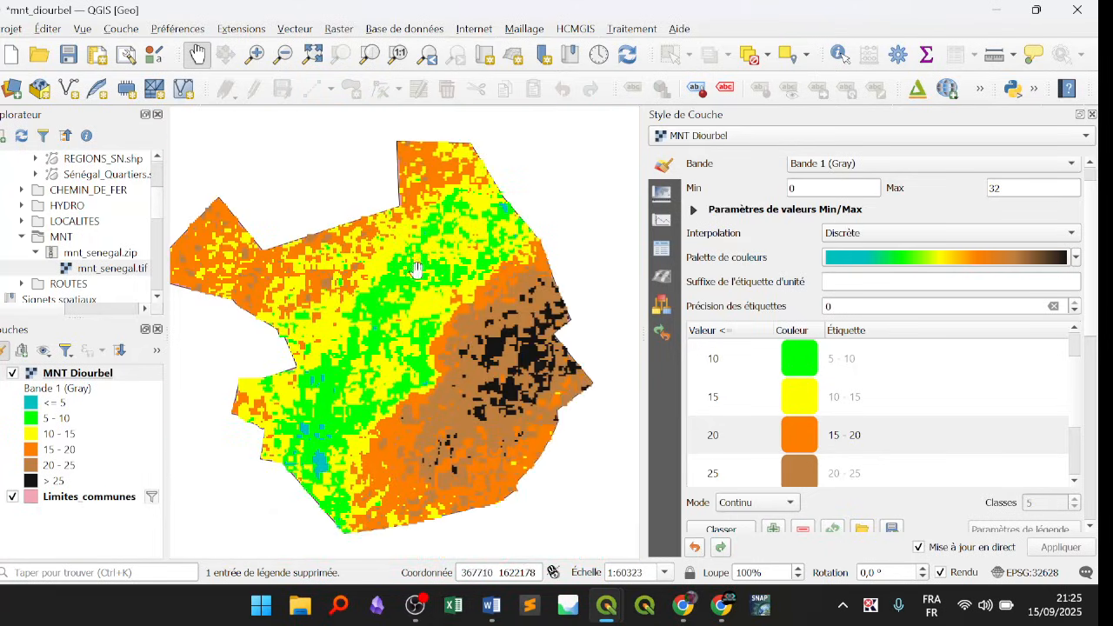
left_click(370, 55)
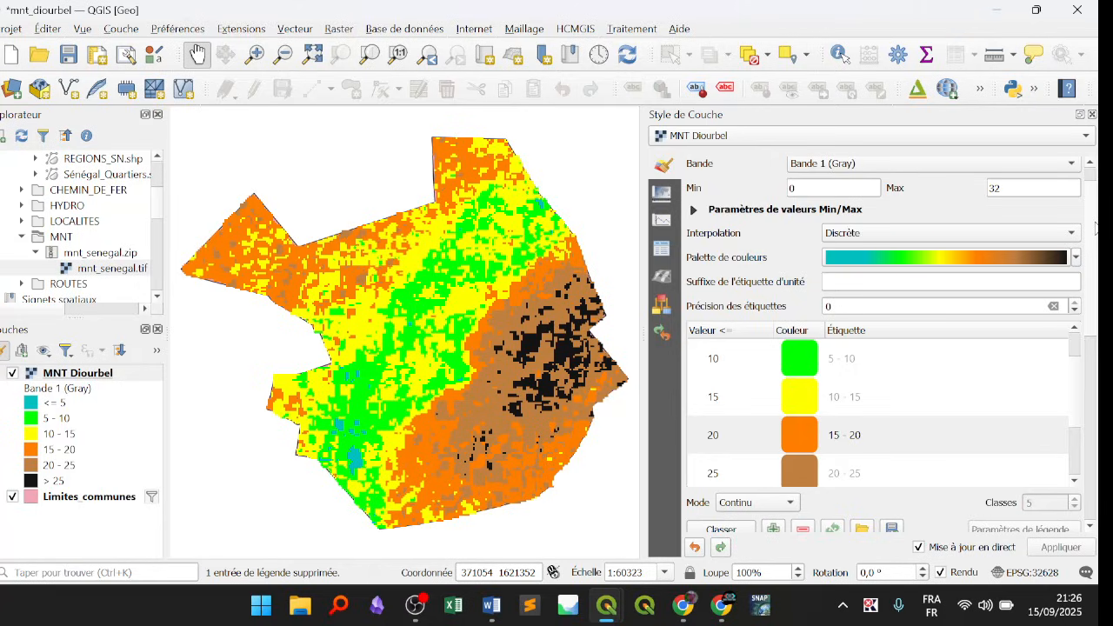
Set the MNT Diourbel layer's zoomed-in resampling to Bilinéaire (noyau de 2x2) and inspect the smoothing on the map.
scroll(1096, 228, "down", 5)
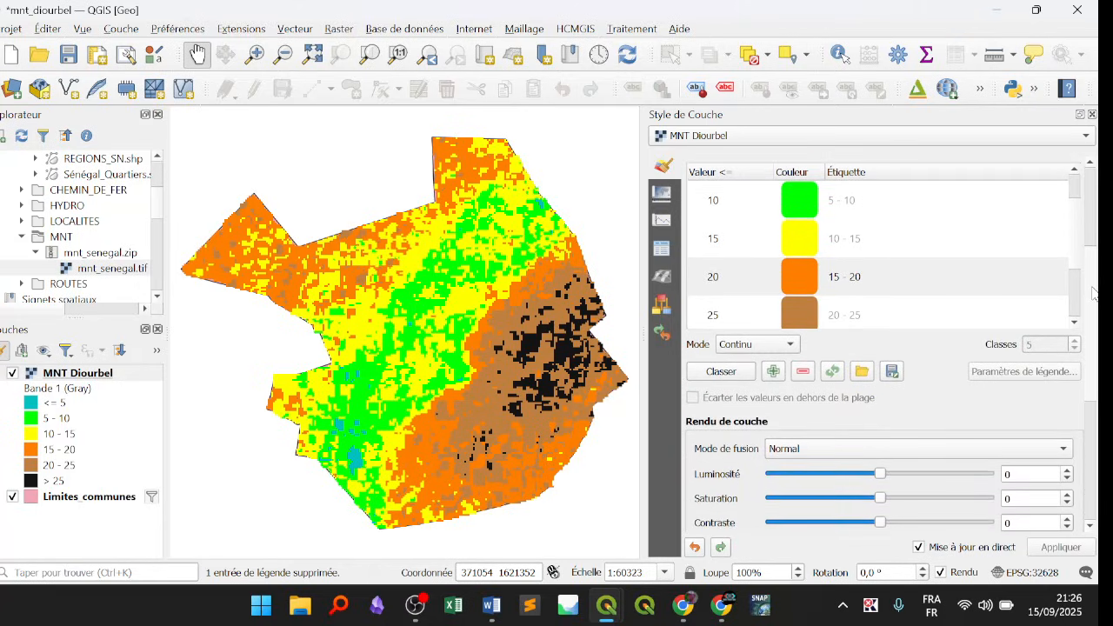
left_click_drag(1092, 527, 1093, 530)
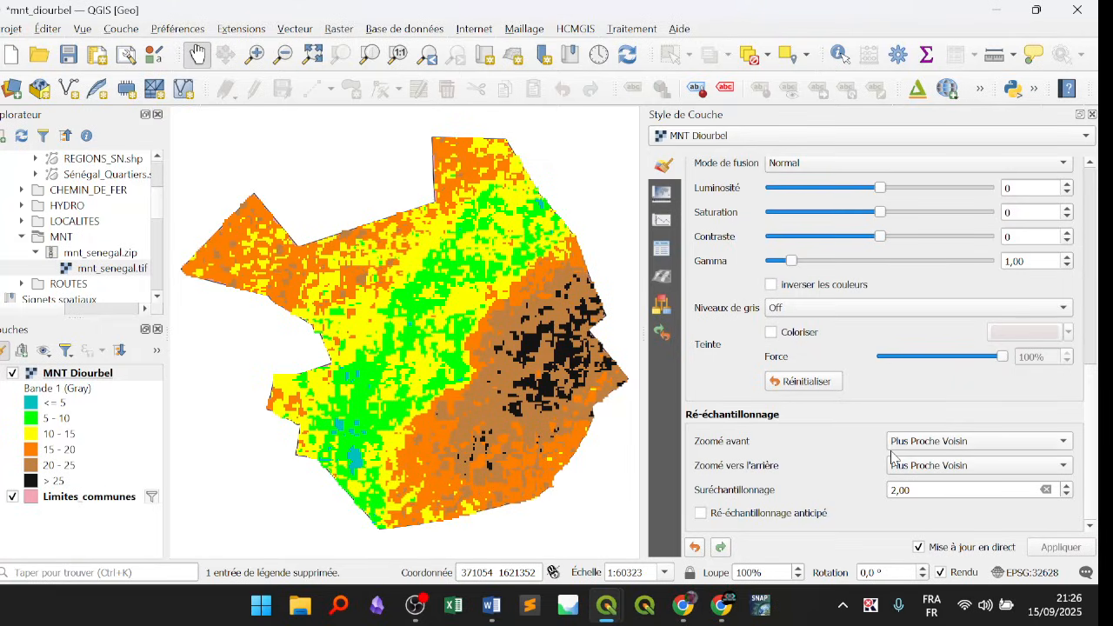
left_click(953, 448)
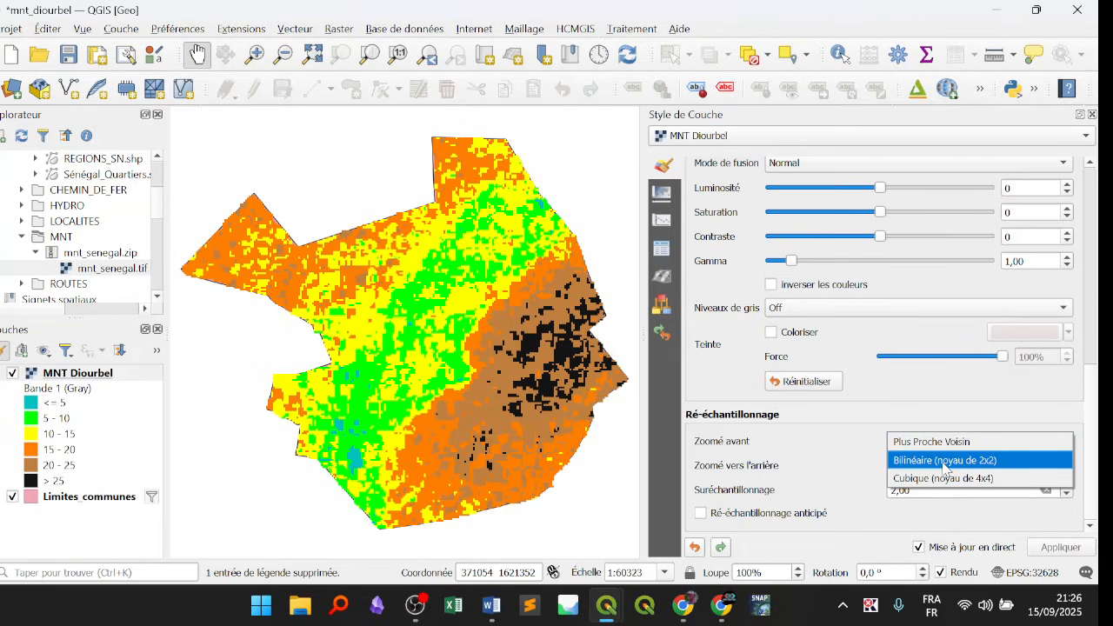
left_click(951, 460)
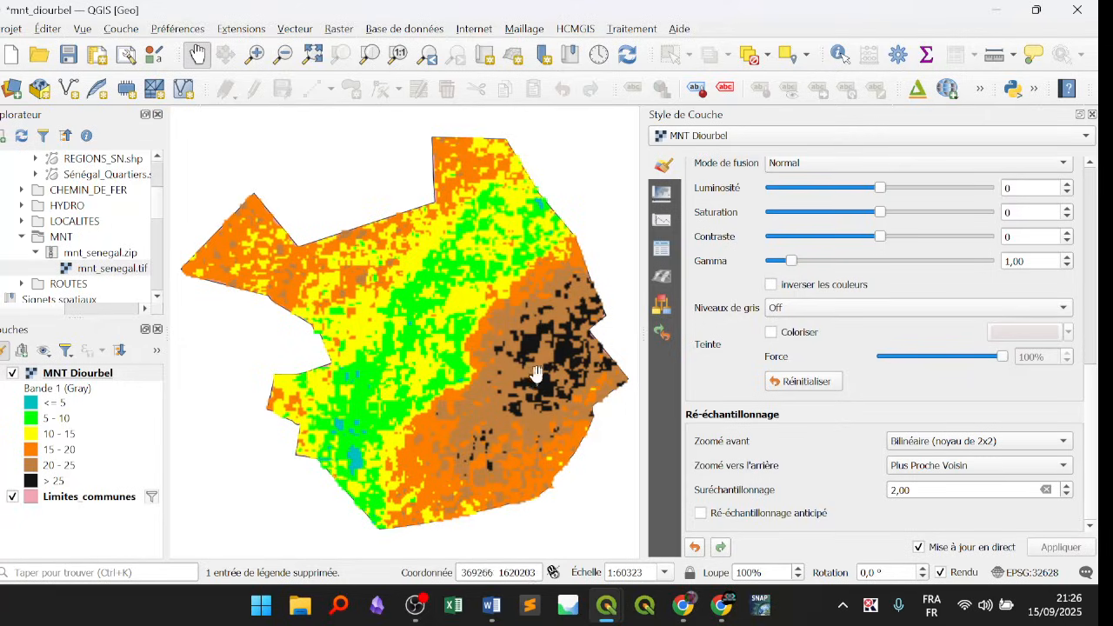
scroll(524, 346, "up", 2)
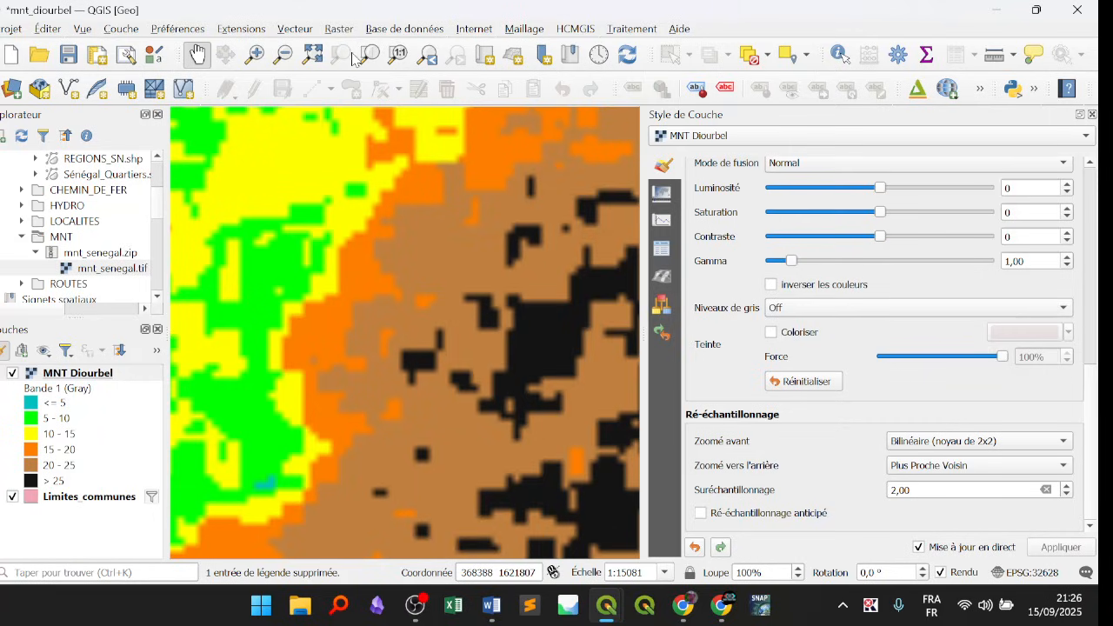
left_click(370, 55)
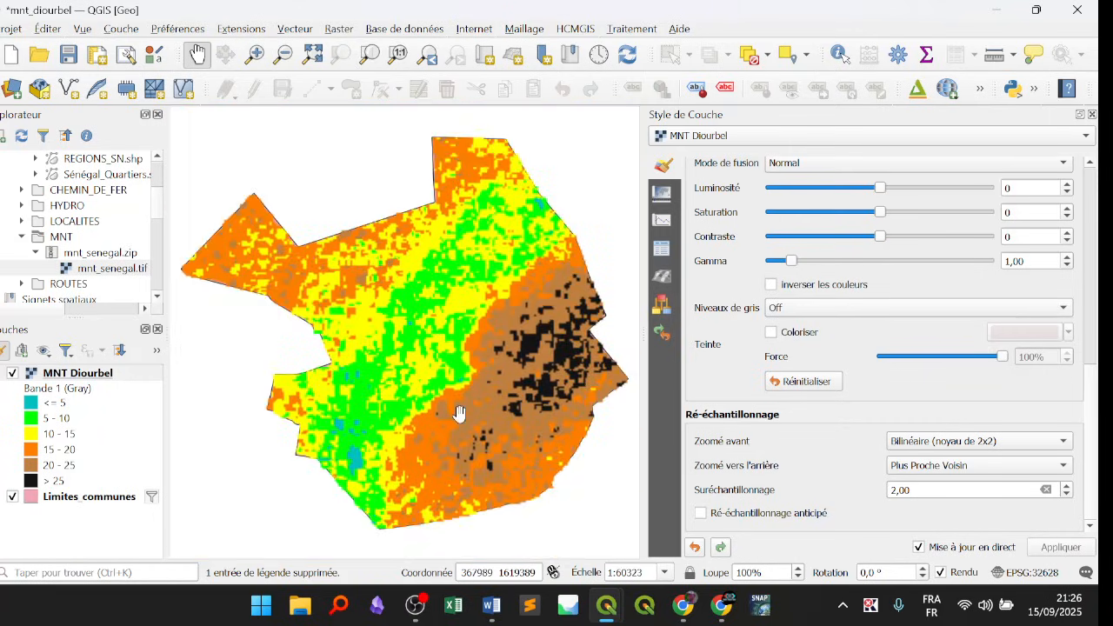
scroll(405, 367, "up", 3)
scroll(398, 272, "down", 3)
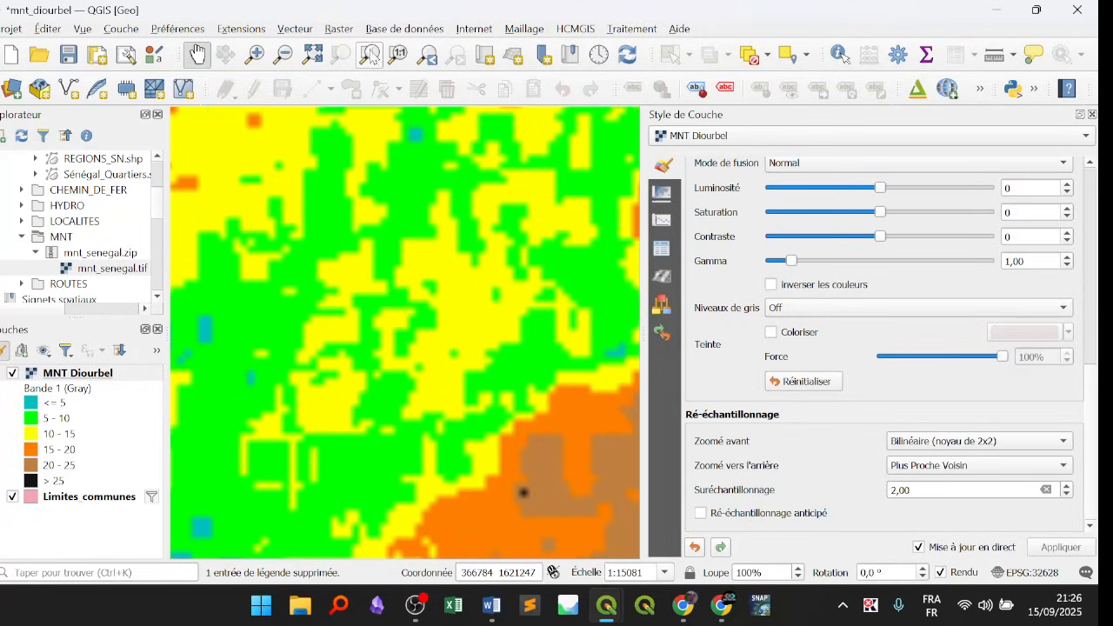
Try Cubique (noyau de 4x4) as the zoomed-in resampling and switch back to Bilinéaire (noyau de 2x2).
left_click(909, 443)
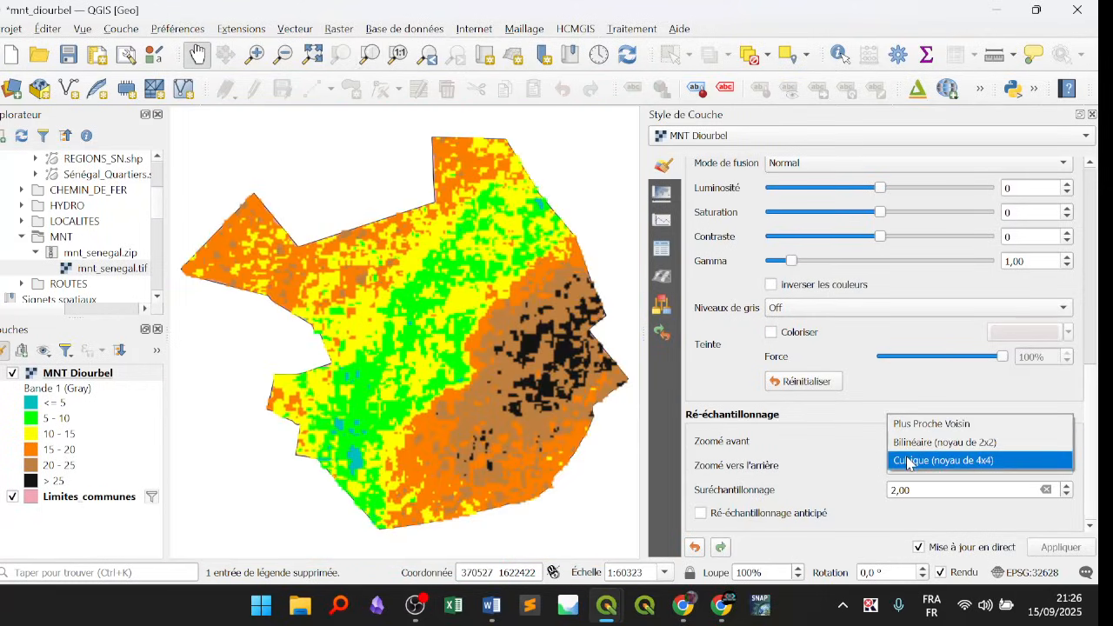
left_click(910, 459)
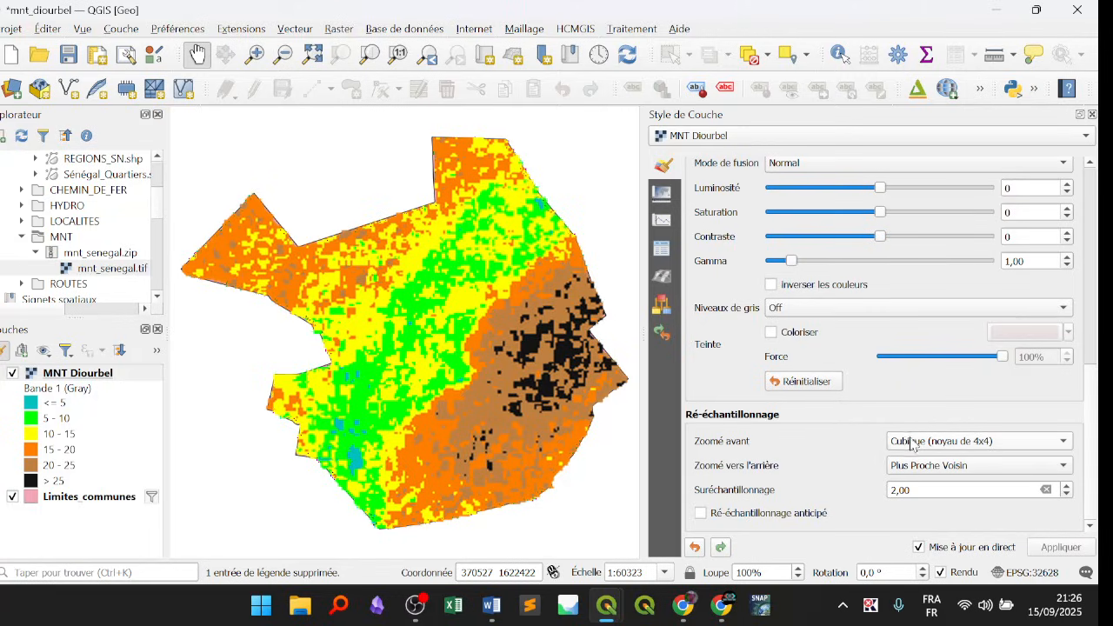
left_click(915, 440)
left_click(922, 426)
Try Bilinéaire (noyau de 2x2) as the zoomed-out resampling and switch back to Plus Proche Voisin.
left_click(913, 465)
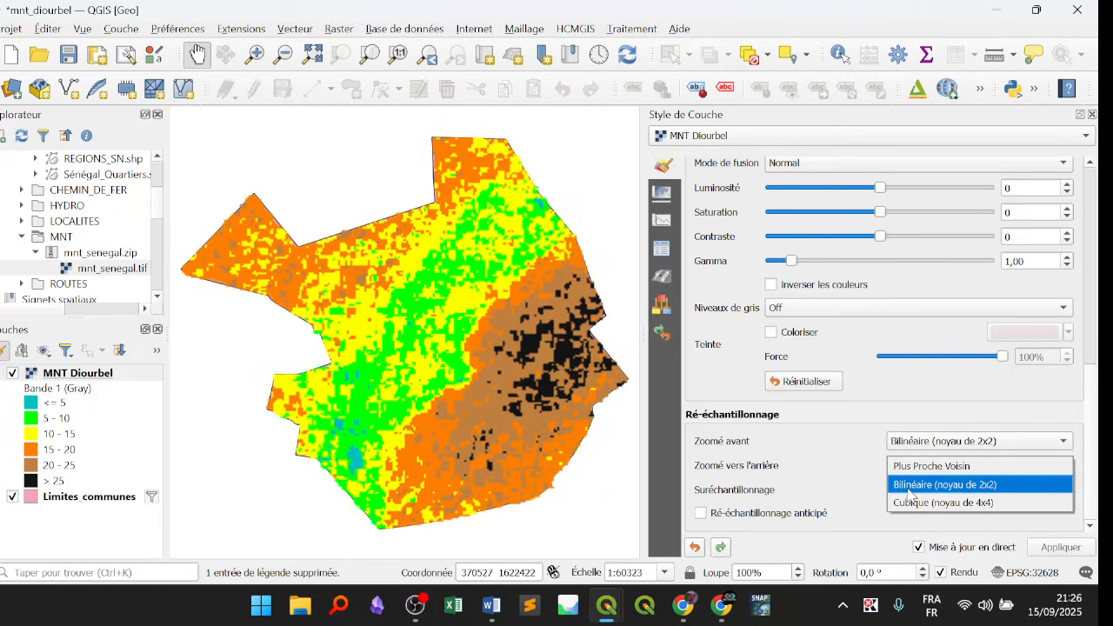
left_click(909, 485)
left_click(923, 472)
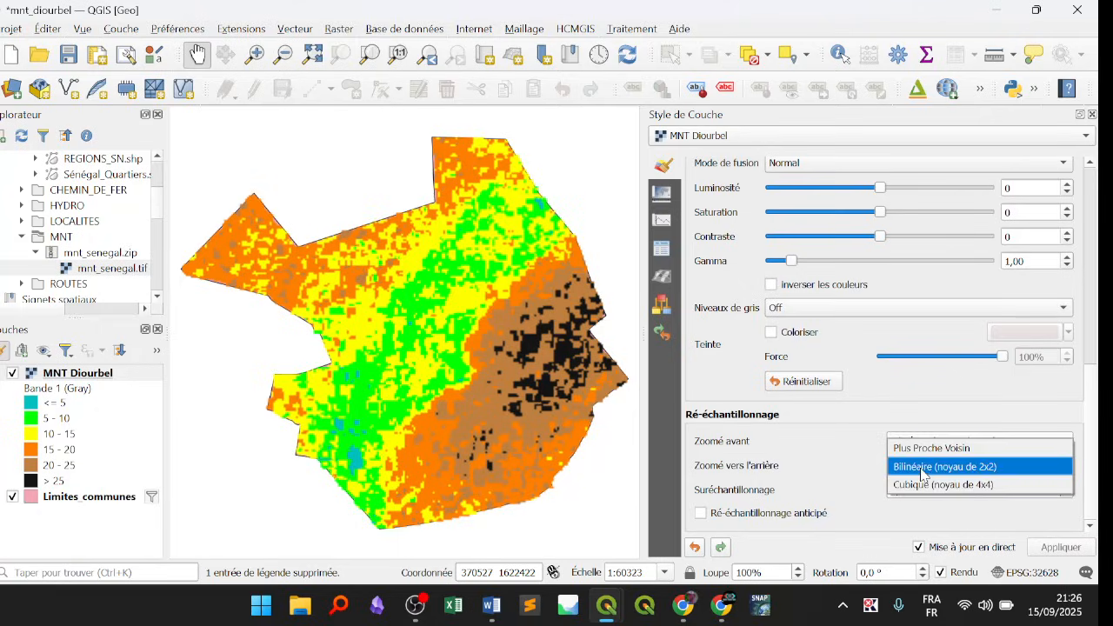
left_click(928, 450)
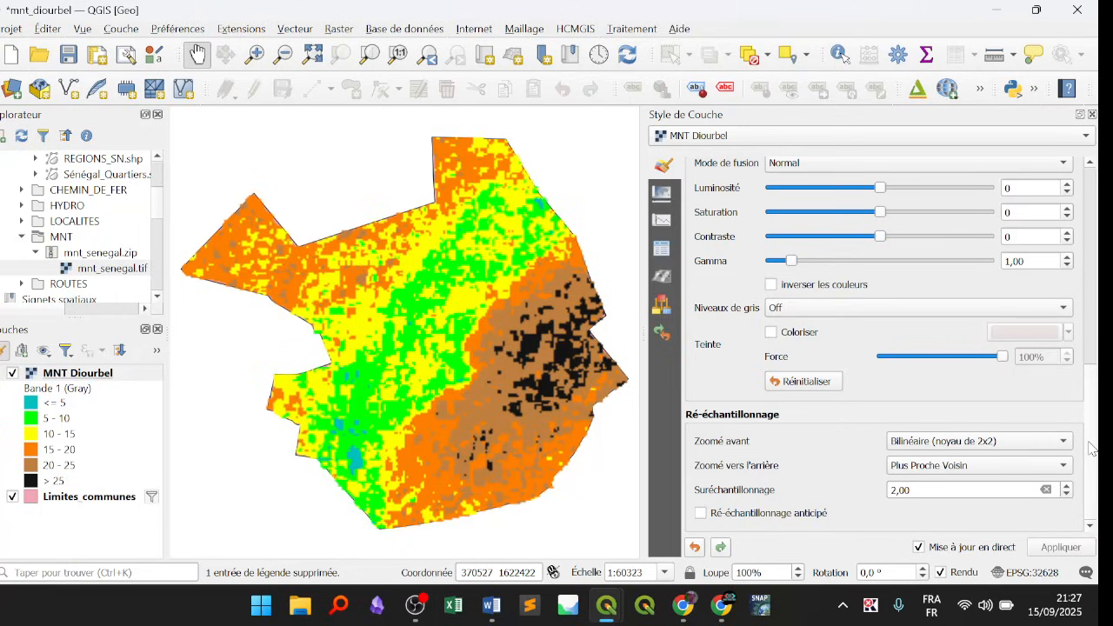
Switch the zoomed-in resampling to Plus Proche Voisin to compare the rendering and restore Bilinéaire (noyau de 2x2).
mouse_move(1091, 449)
left_mouse_down()
mouse_move(1092, 435)
mouse_move(1096, 466)
left_mouse_up()
left_click(956, 441)
left_click(943, 423)
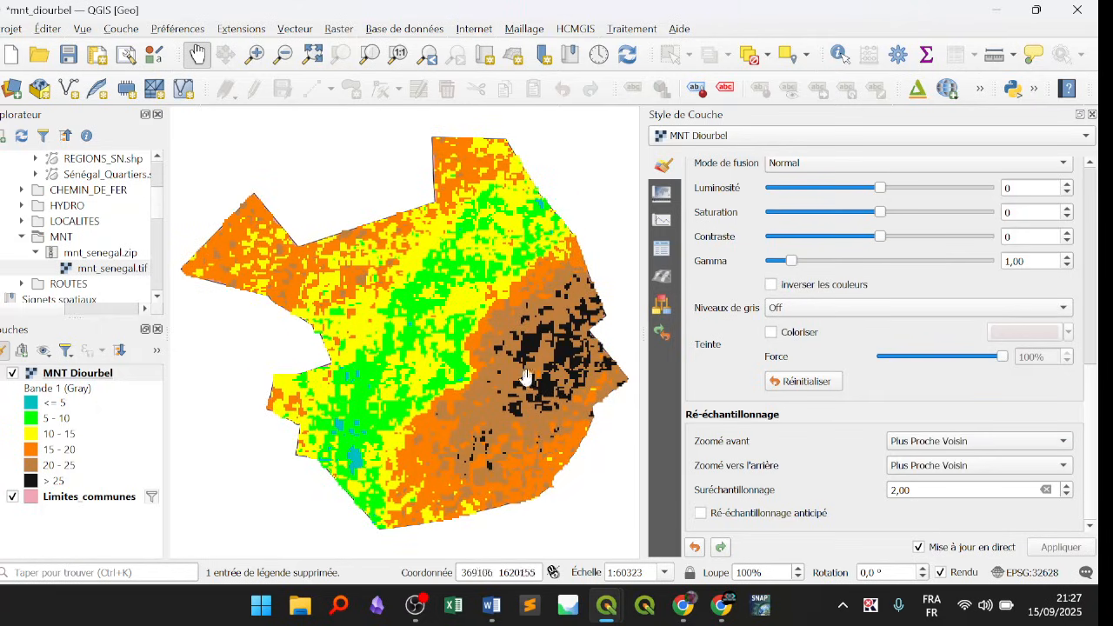
left_click(931, 441)
left_click(928, 460)
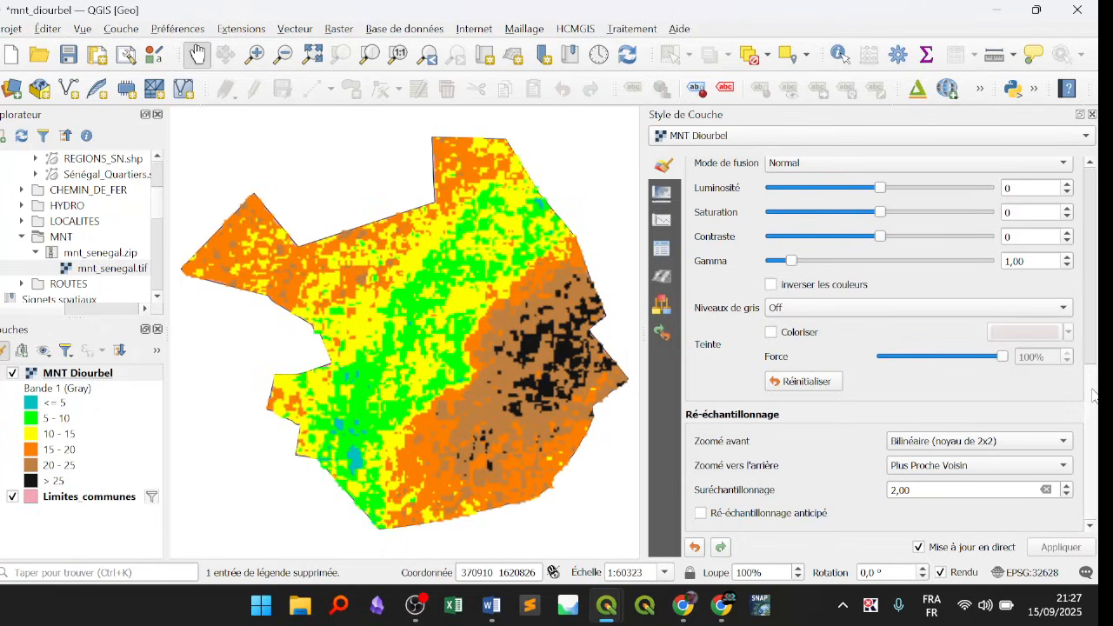
left_click_drag(1094, 394, 1097, 252)
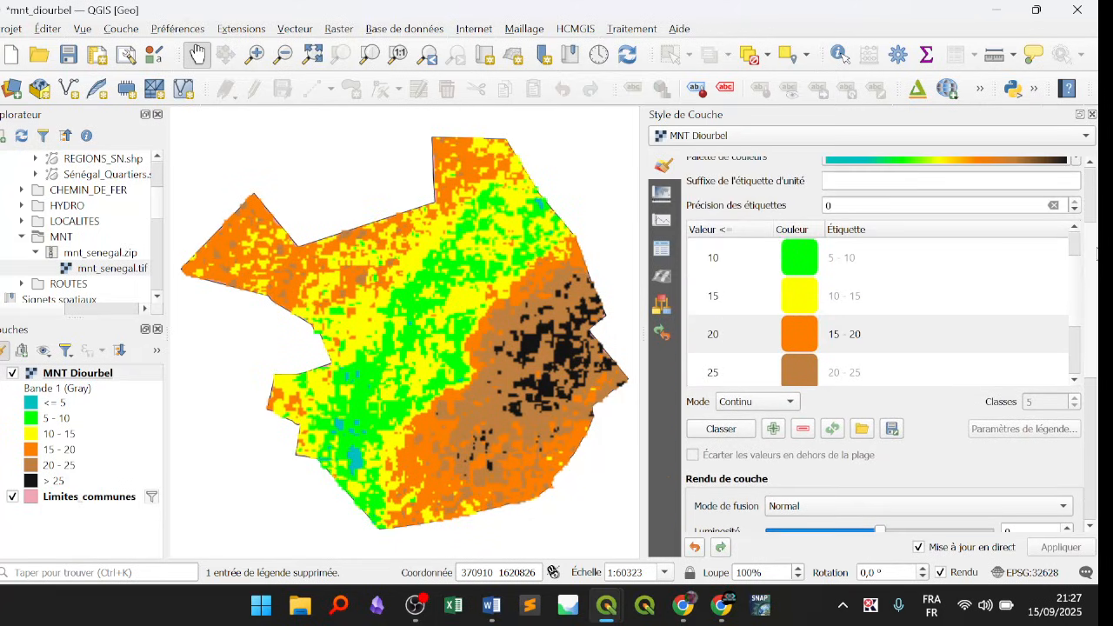
scroll(822, 308, "down", 4)
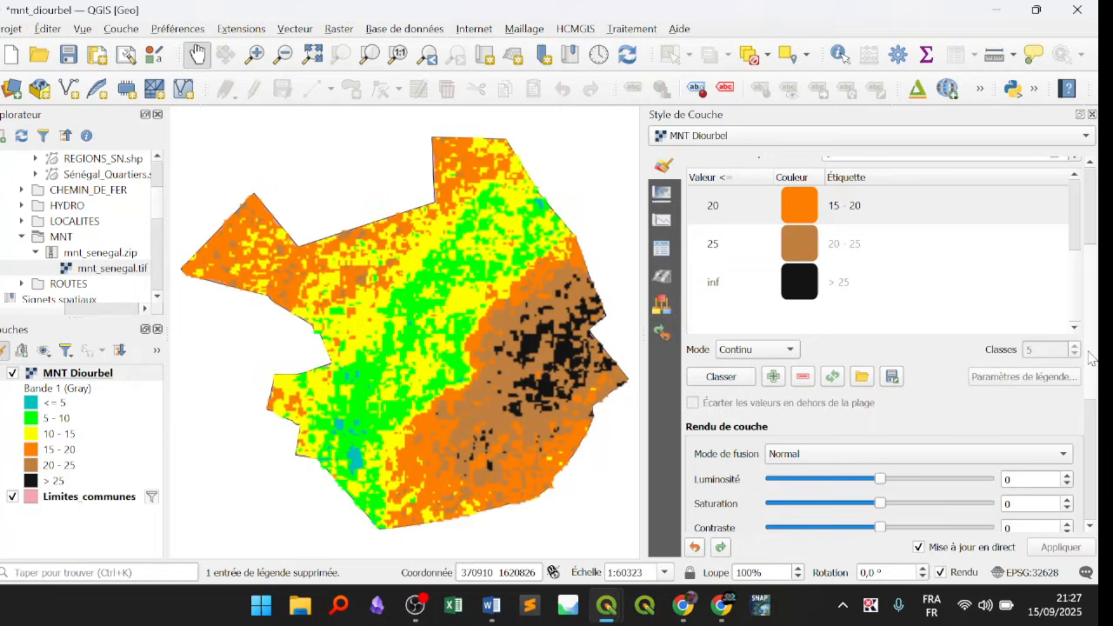
scroll(1089, 348, "down", 6)
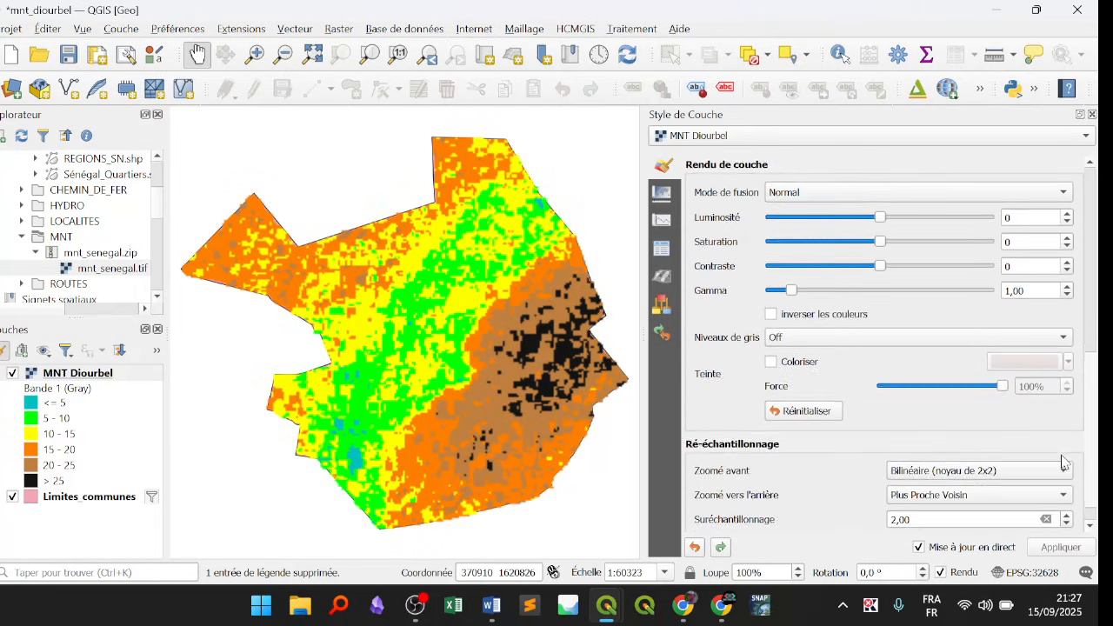
scroll(1063, 471, "down", 1)
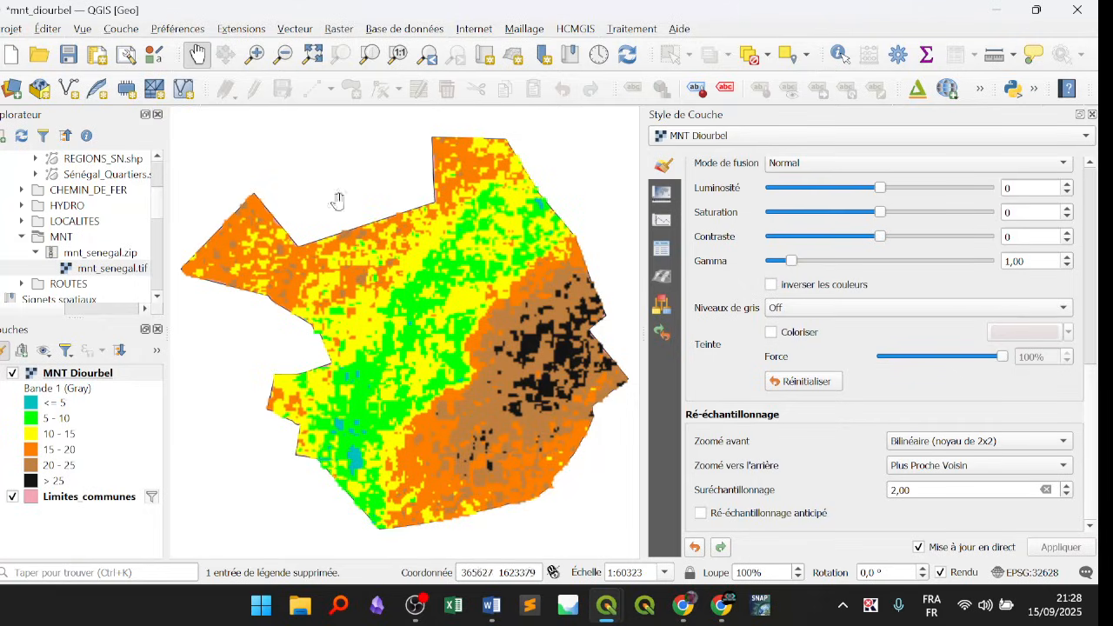
left_click(105, 501)
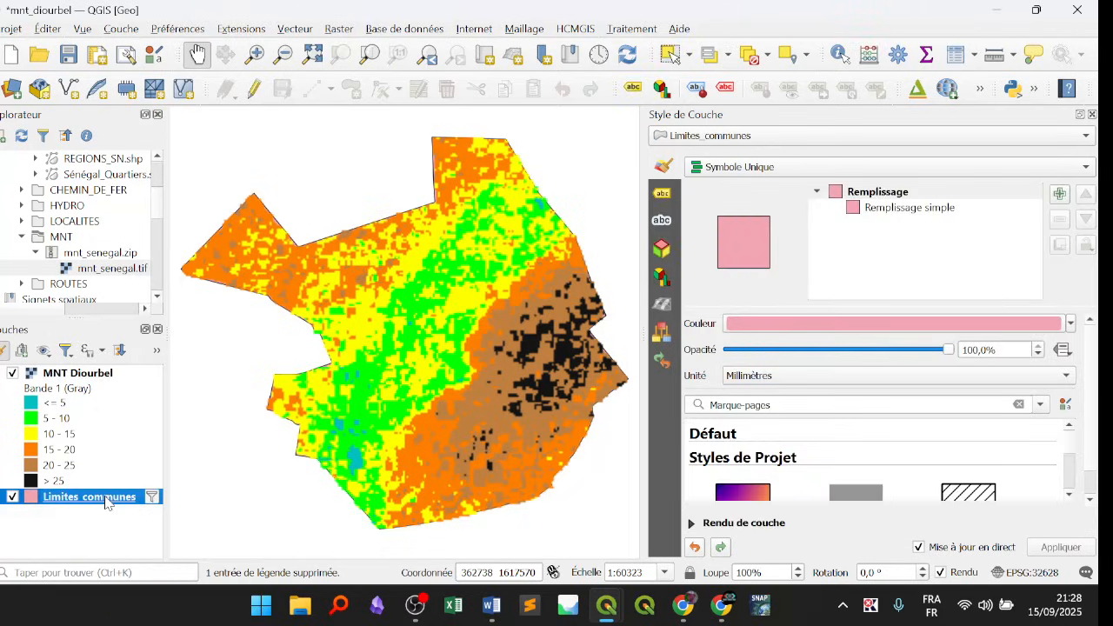
left_click(113, 376)
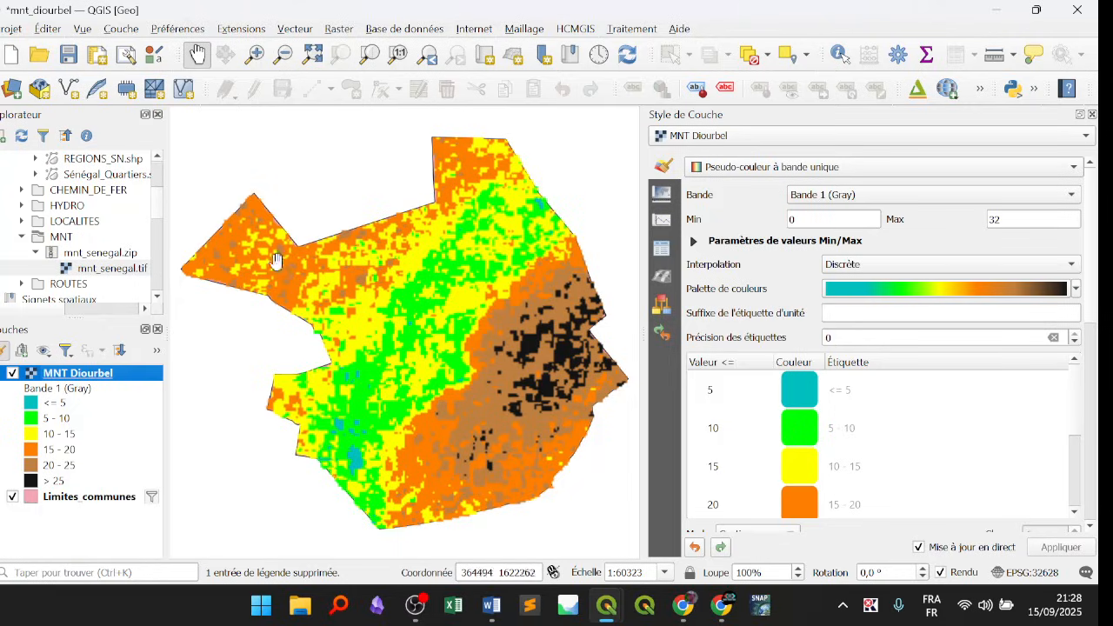
Rename the Limites_communes layer as Commune de Diourbel.
left_click(91, 498)
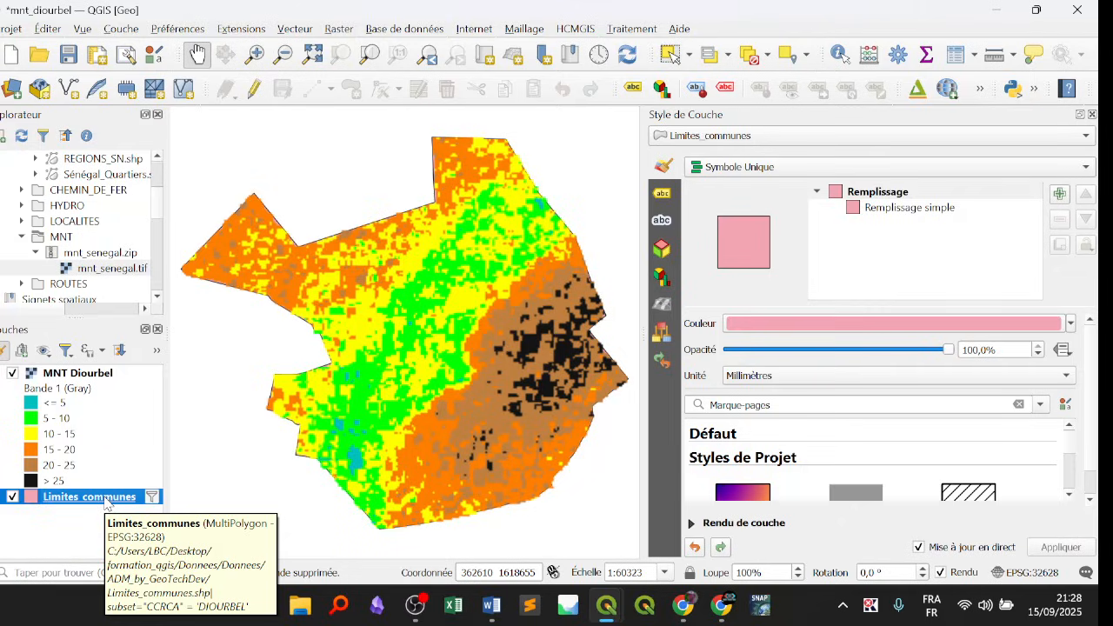
right_click(105, 501)
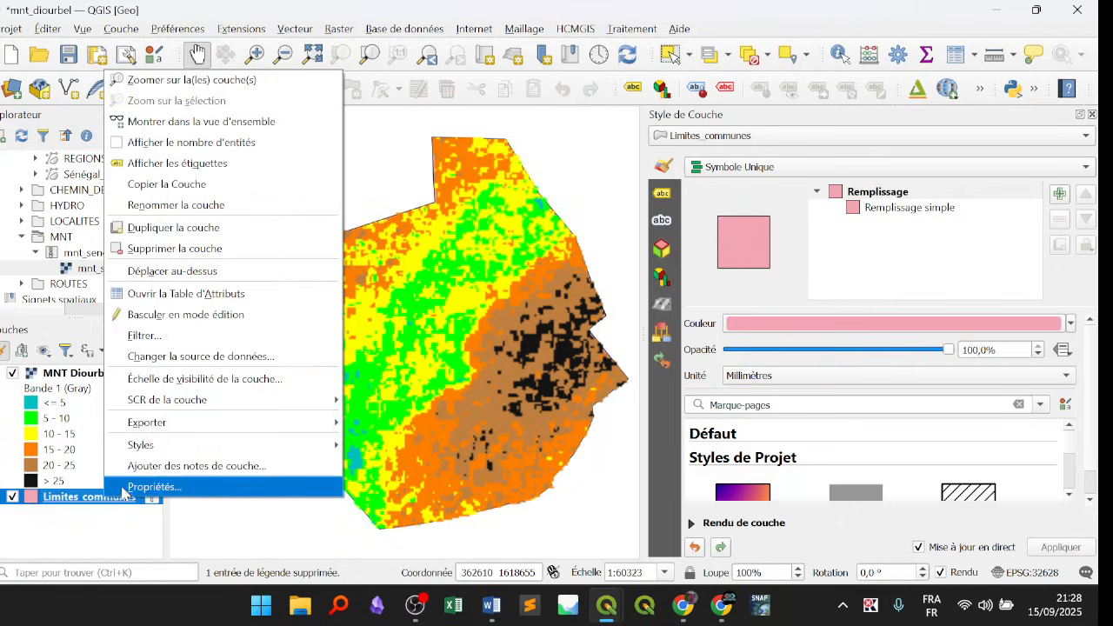
left_click(266, 214)
type("Commune de Diourbel")
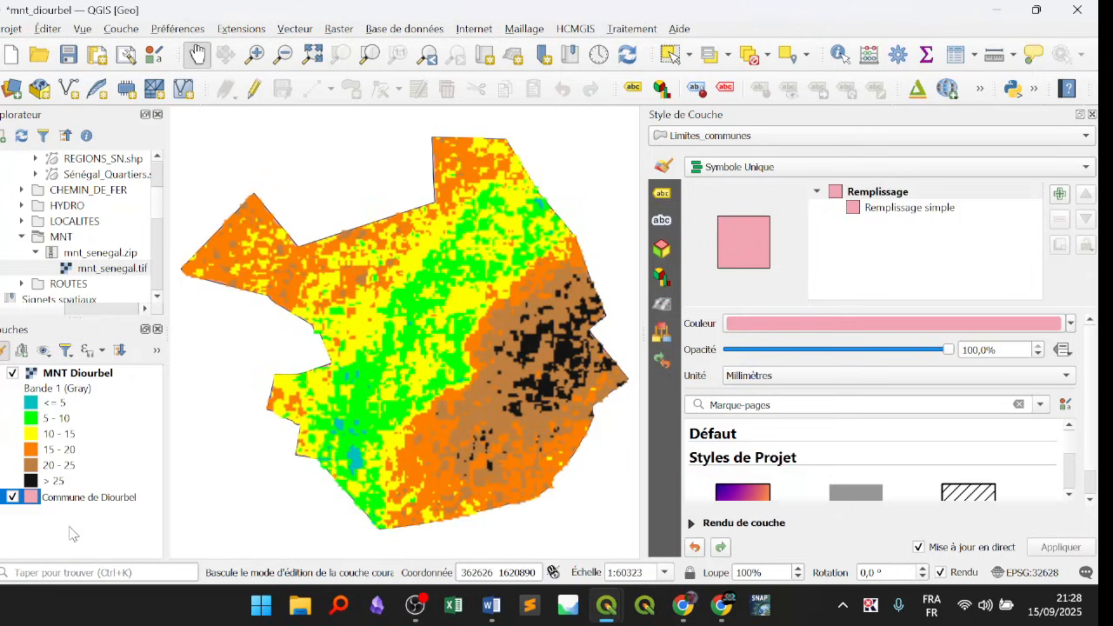
Select the Commune de Diourbel layer and launch an additional QGIS session alongside the current project.
left_click(76, 534)
left_click(112, 504)
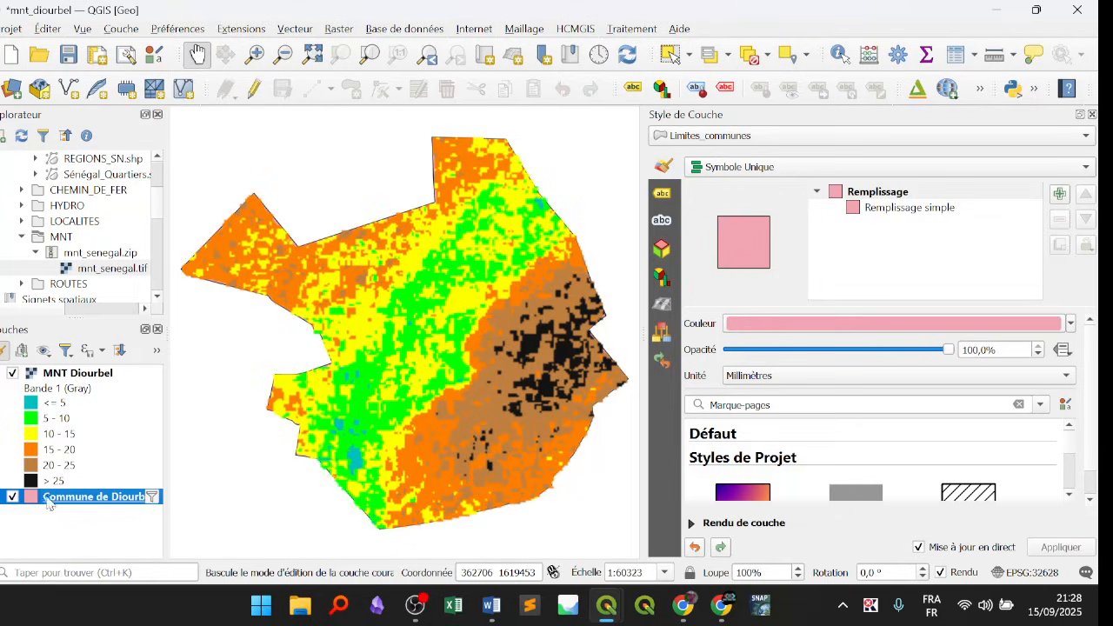
mouse_move(621, 604)
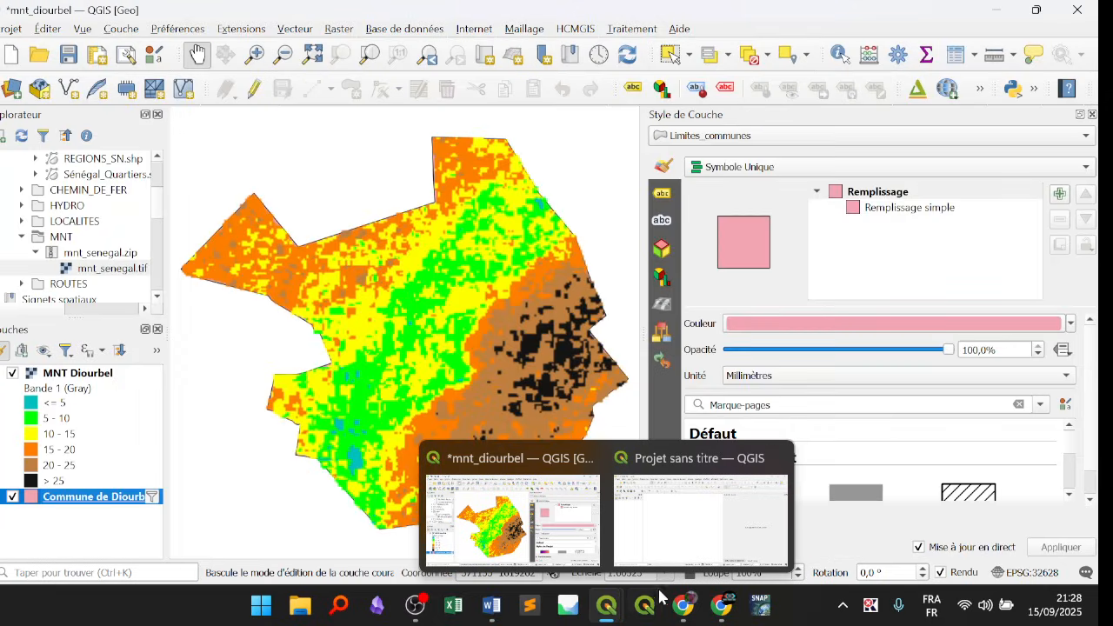
right_click(615, 601)
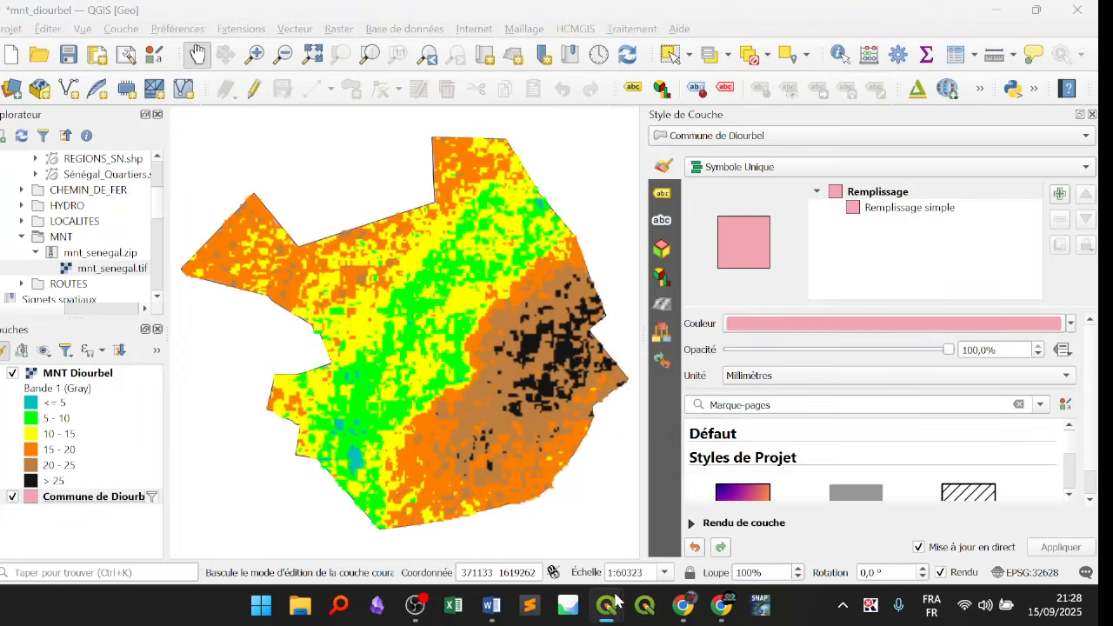
left_click(577, 503)
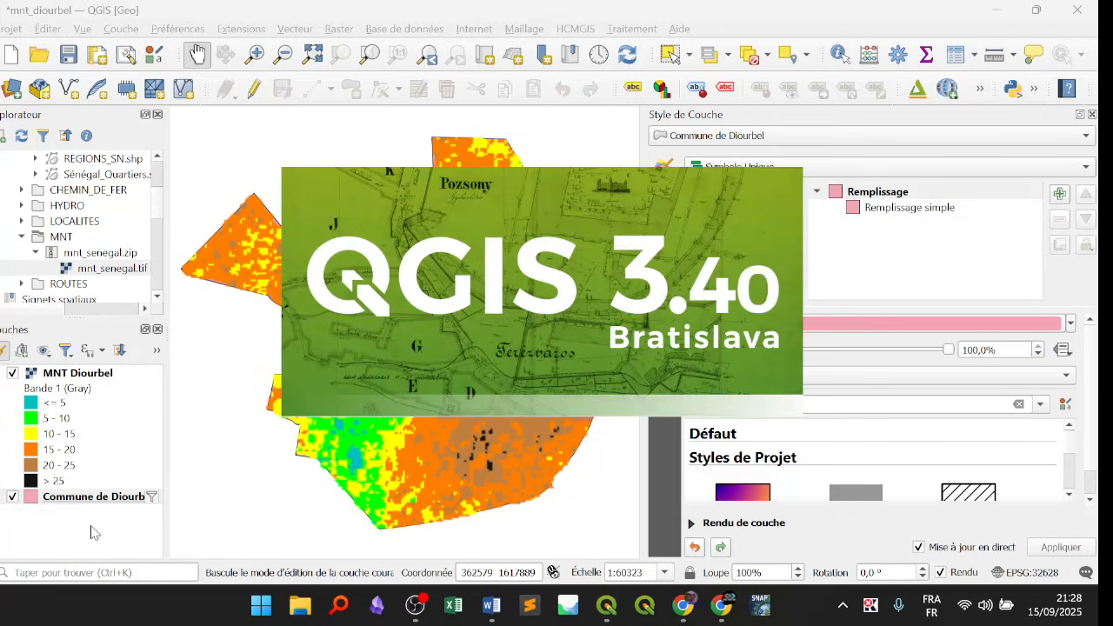
Set the stroke width of the Commune de Diourbel layer's simple fill to 0.5 mm.
left_click(115, 498)
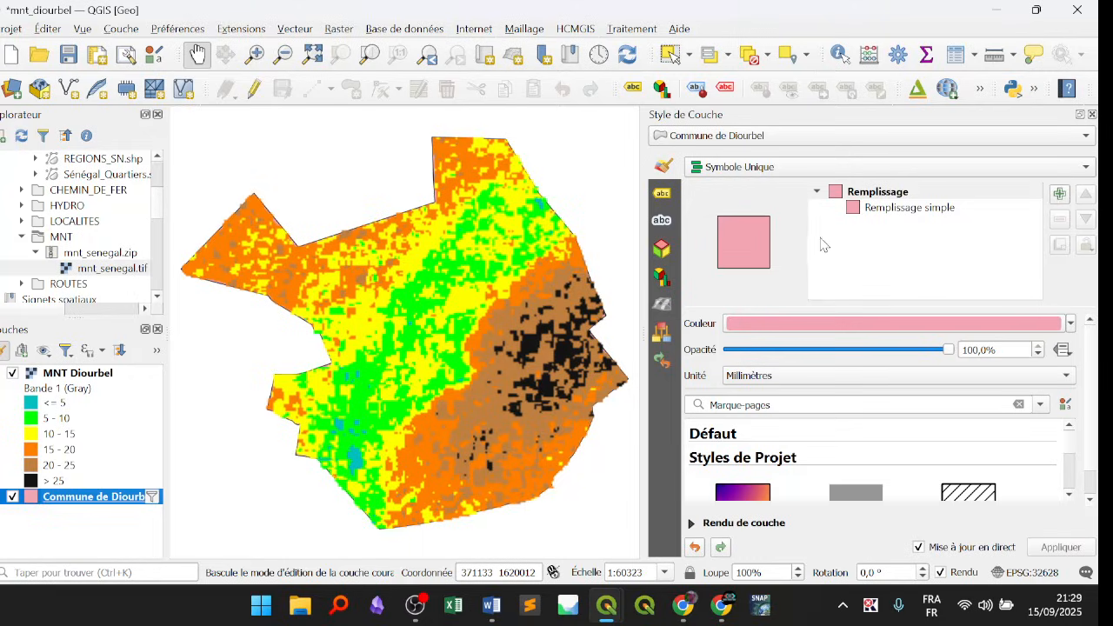
left_click(913, 208)
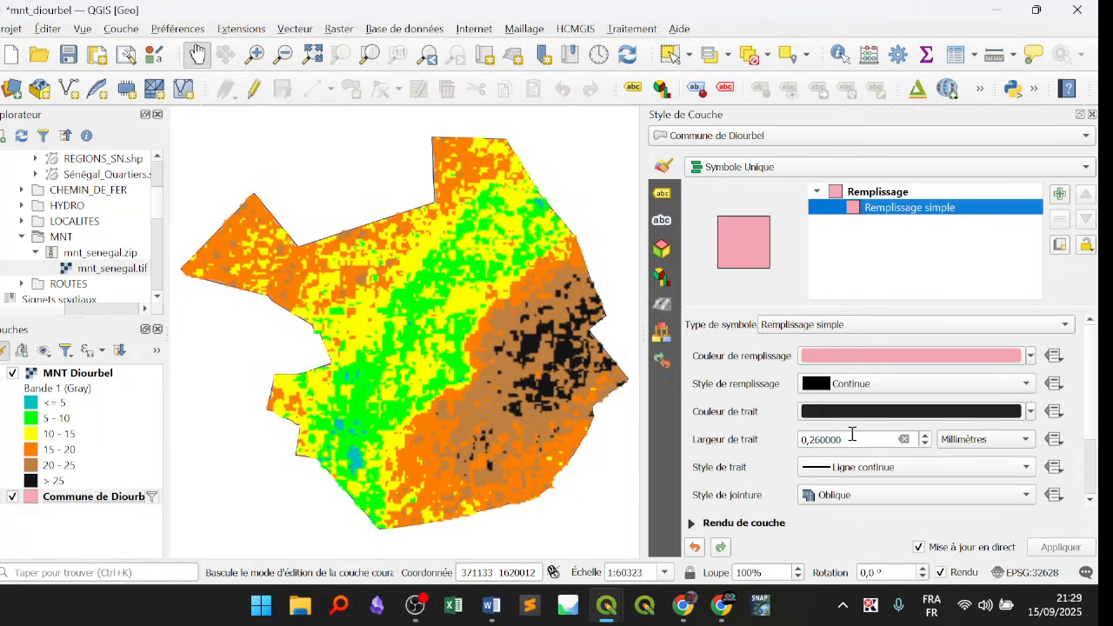
left_click_drag(850, 442, 821, 436)
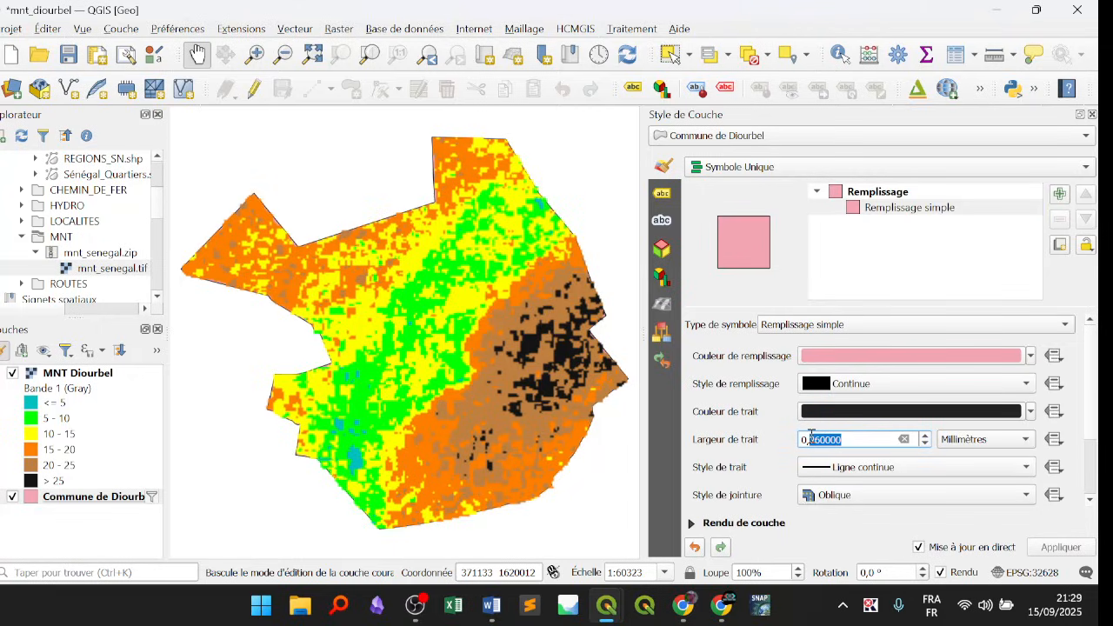
type("5")
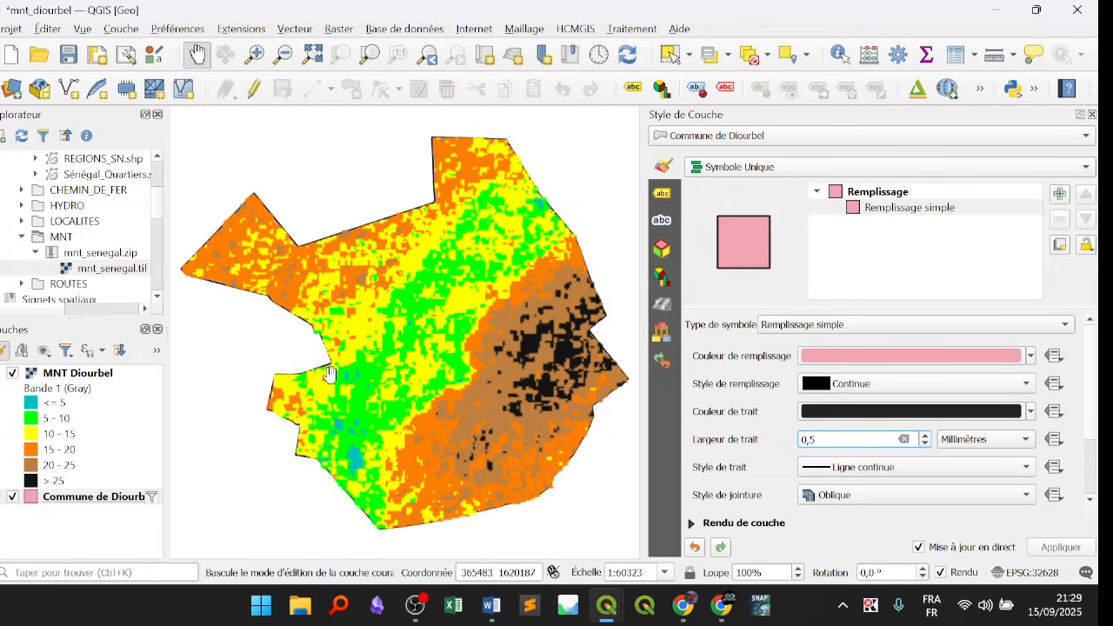
Turn on effects for the commune's simple fill and enable the Ombre portée effect.
scroll(1092, 381, "down", 3)
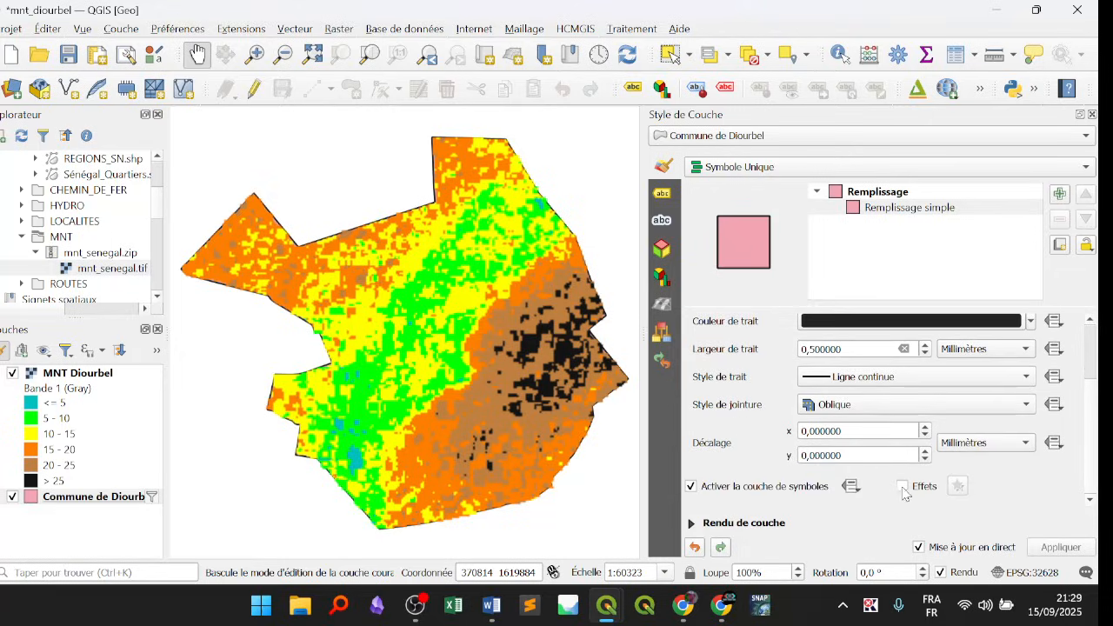
left_click(903, 486)
left_click(958, 488)
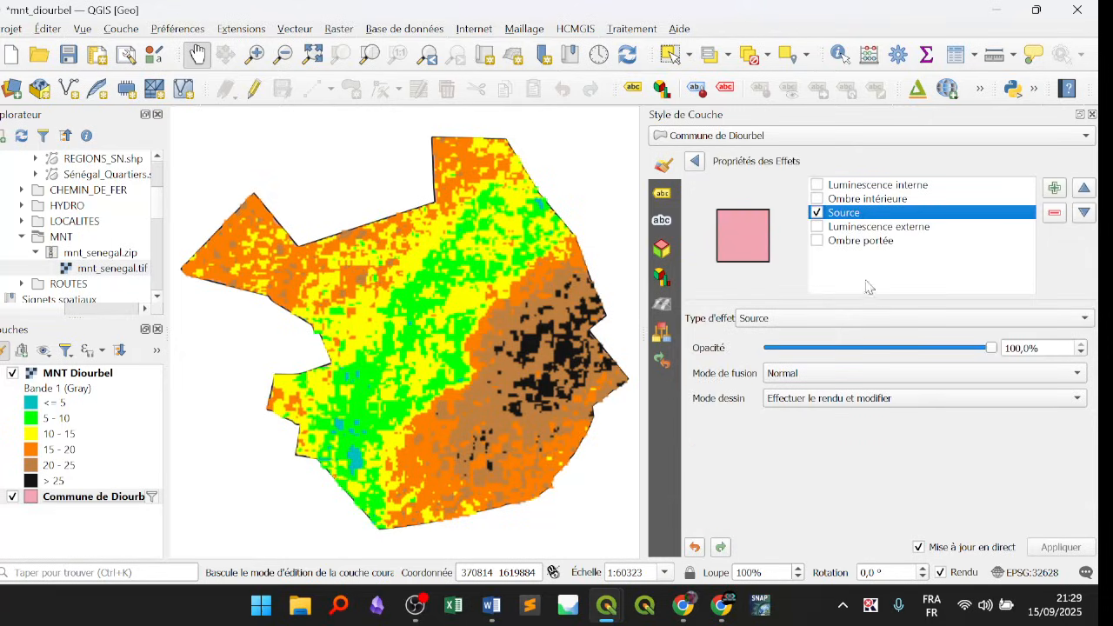
left_click(817, 241)
left_click(836, 242)
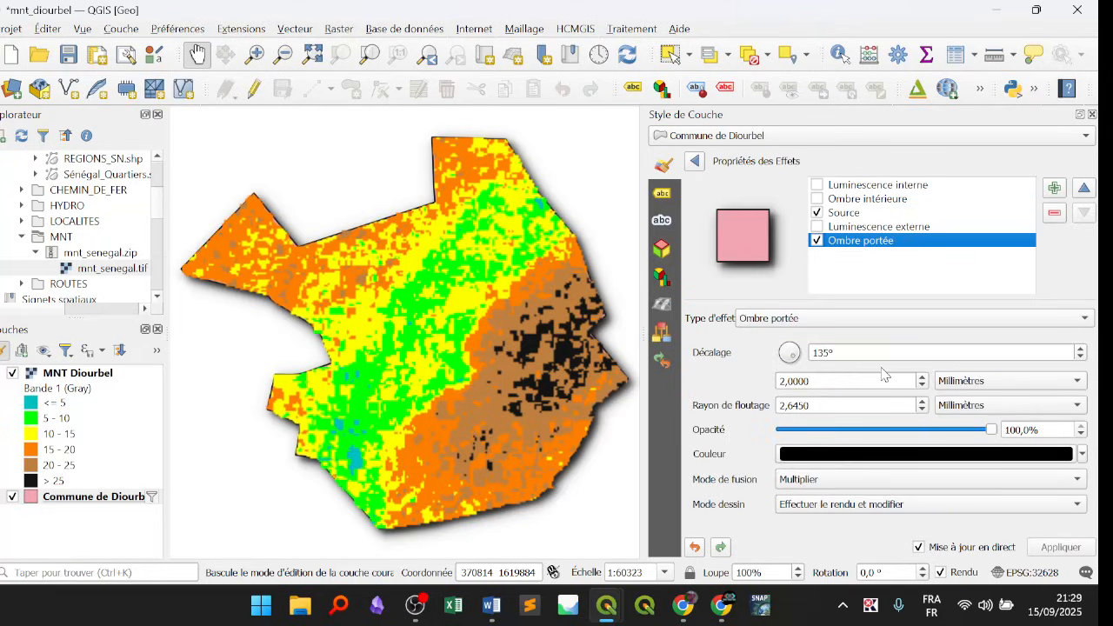
Switch the Ombre portée effect off and back on to compare the commune's rendering.
left_click(861, 214)
left_click(851, 242)
left_click(817, 241)
left_click(817, 241)
left_click(879, 214)
left_click(883, 243)
Set the commune's drop shadow to 40% opacity with an offset distance of 2.8 mm.
left_click(850, 430)
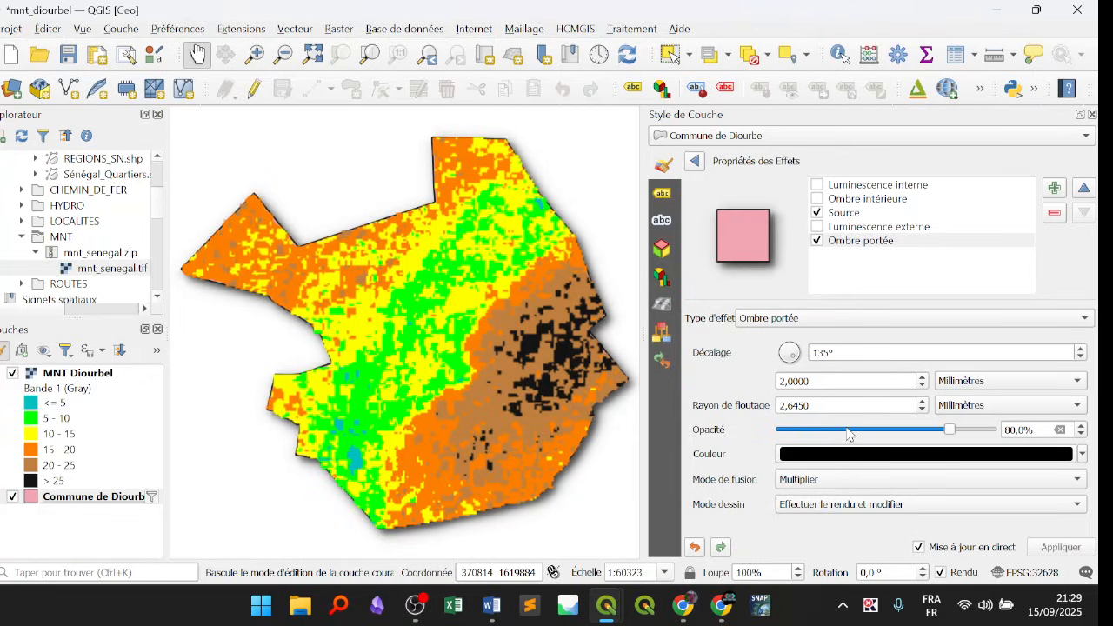
left_click(849, 430)
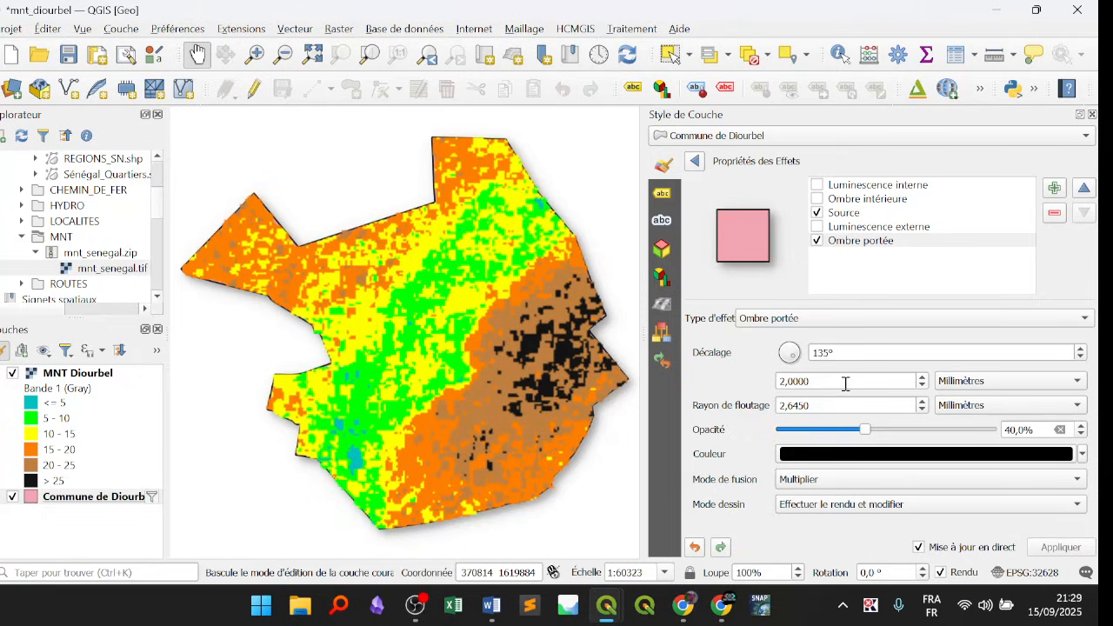
scroll(845, 384, "up", 2)
scroll(845, 384, "up", 4)
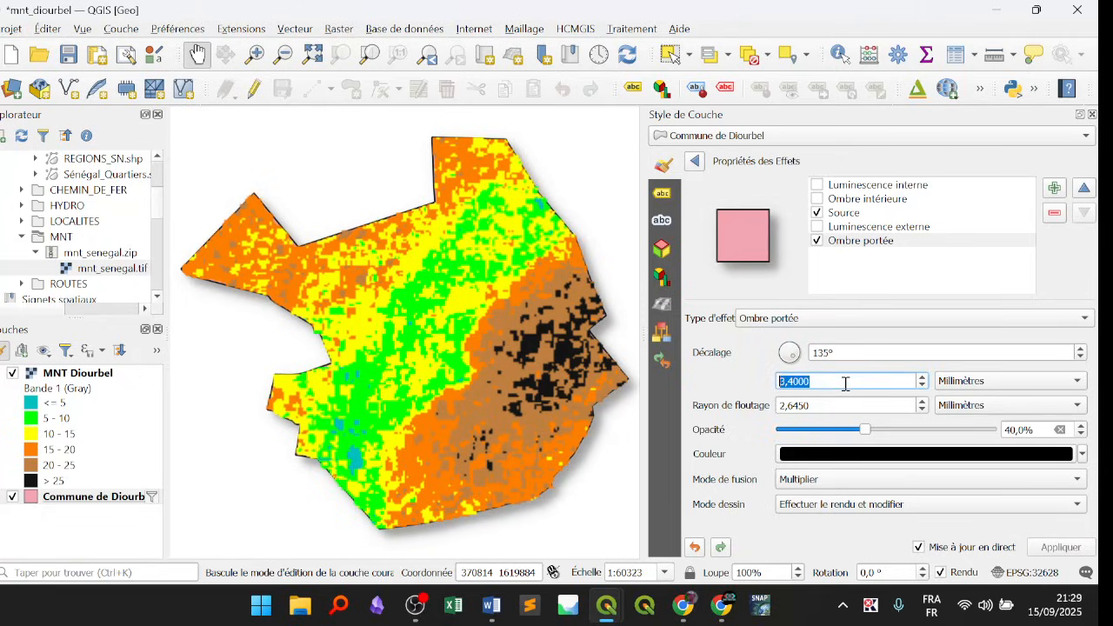
left_click(848, 430)
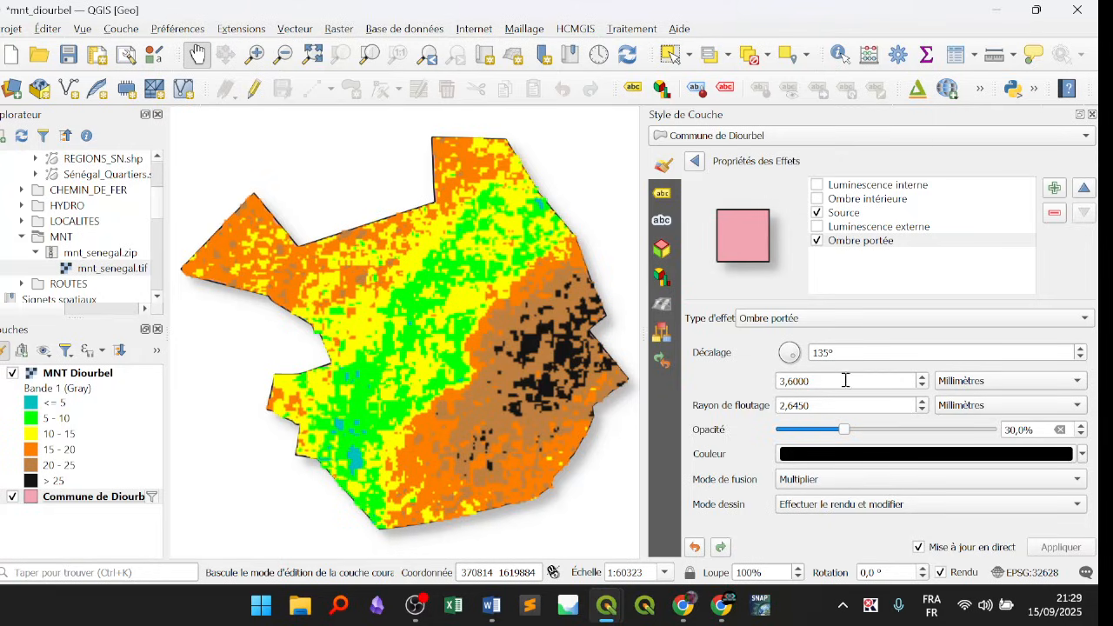
scroll(845, 382, "down", 2)
left_click(881, 431)
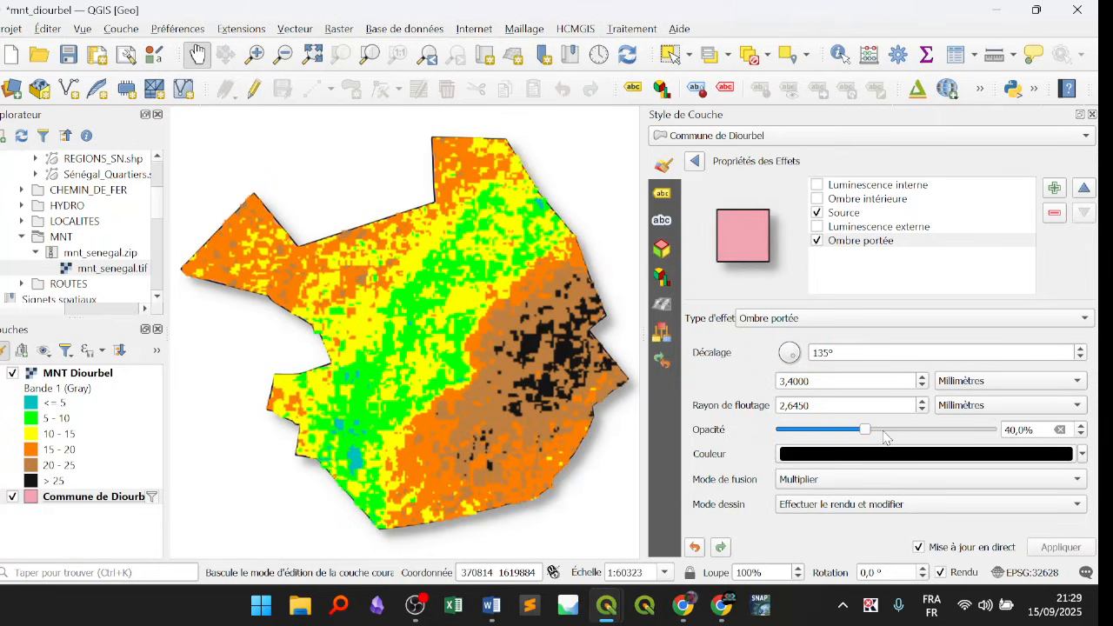
scroll(808, 382, "down", 6)
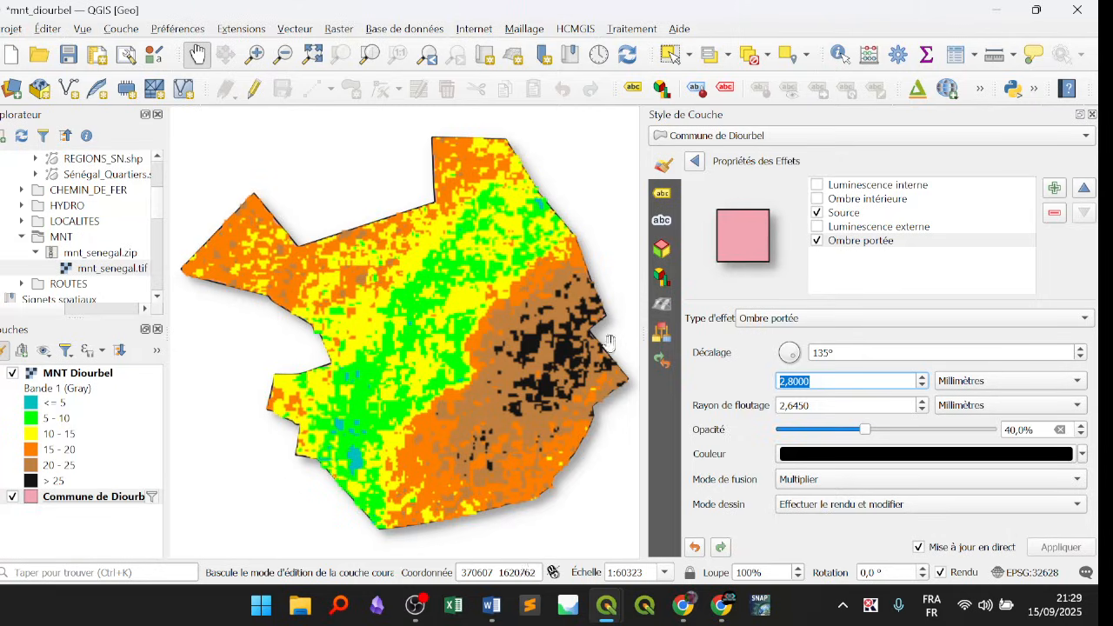
left_click(696, 162)
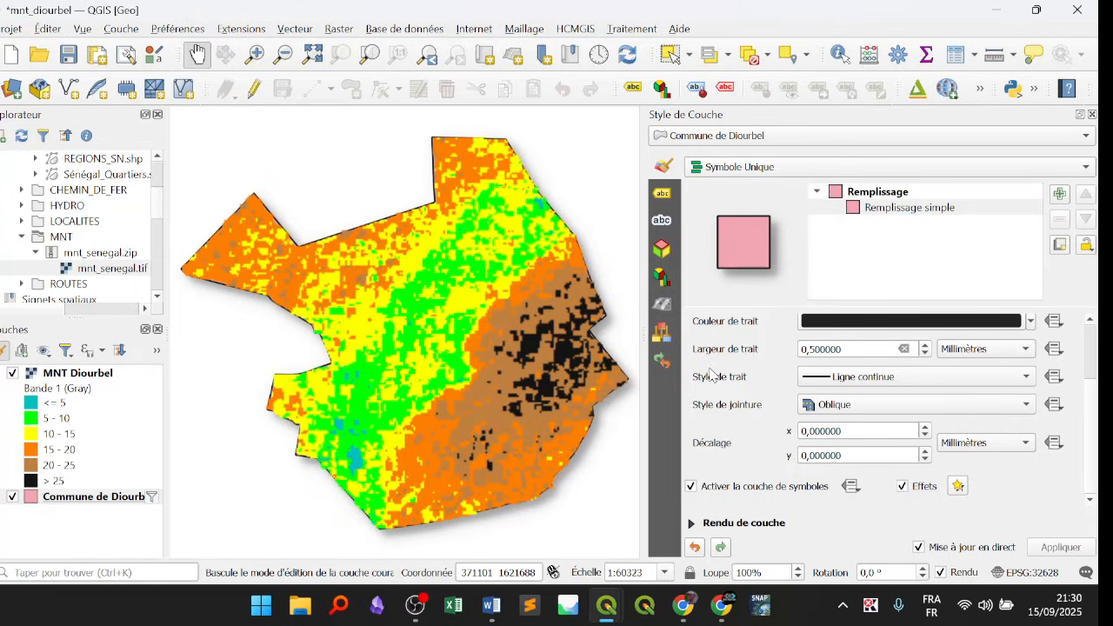
Set the commune outline's stroke width to 1.1 mm and its stroke colour to white.
scroll(715, 368, "up", 1)
scroll(837, 401, "up", 3)
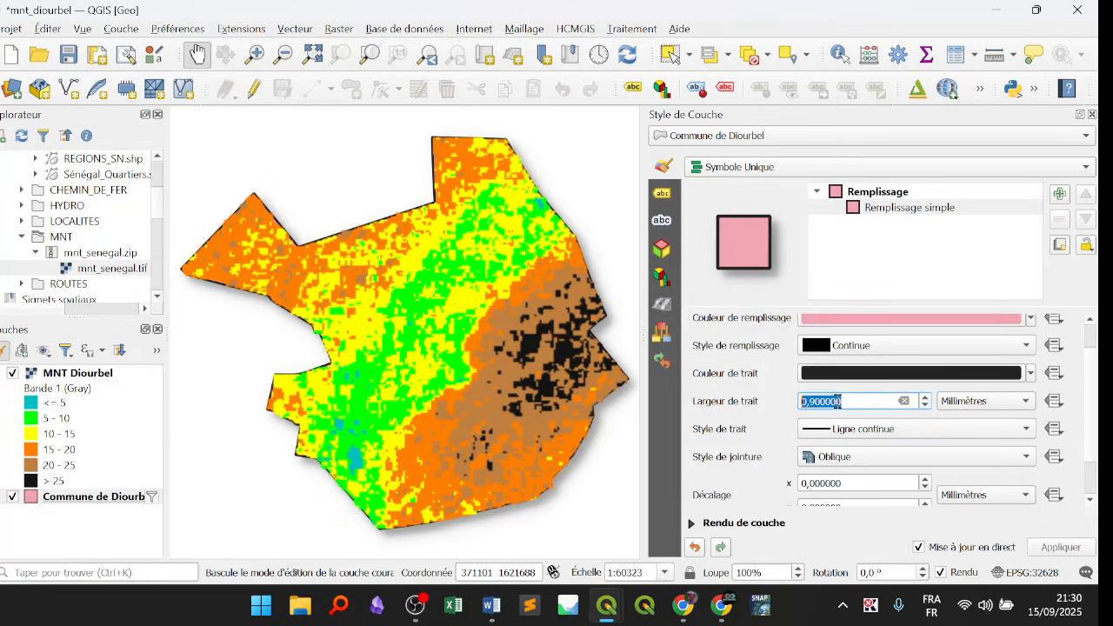
scroll(837, 401, "up", 1)
scroll(838, 401, "down", 1)
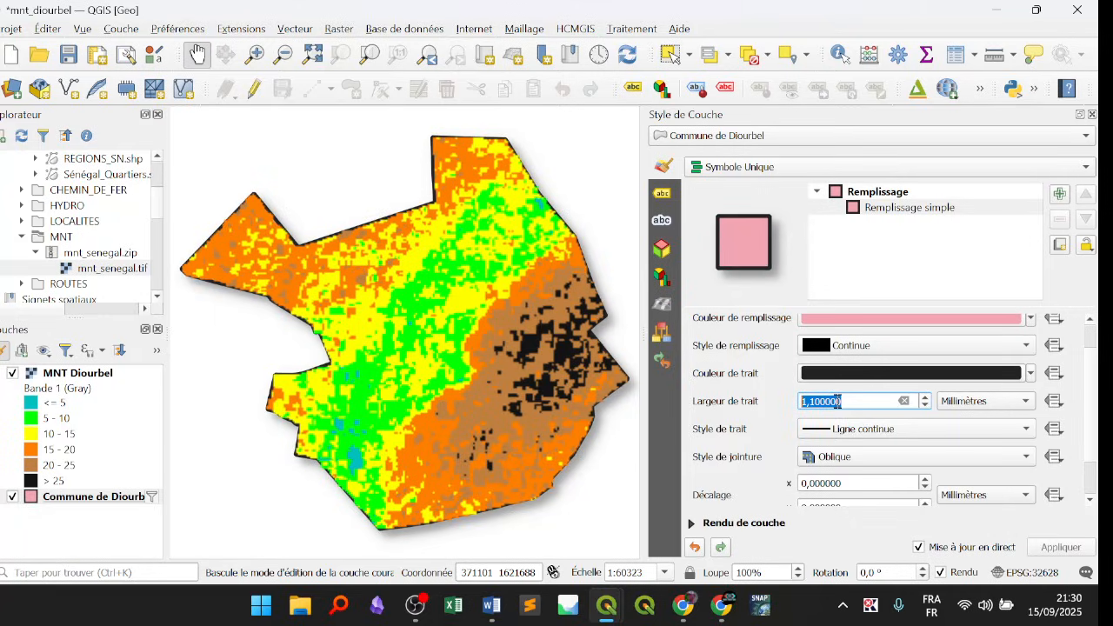
left_click(1033, 373)
left_click_drag(898, 141, 834, 206)
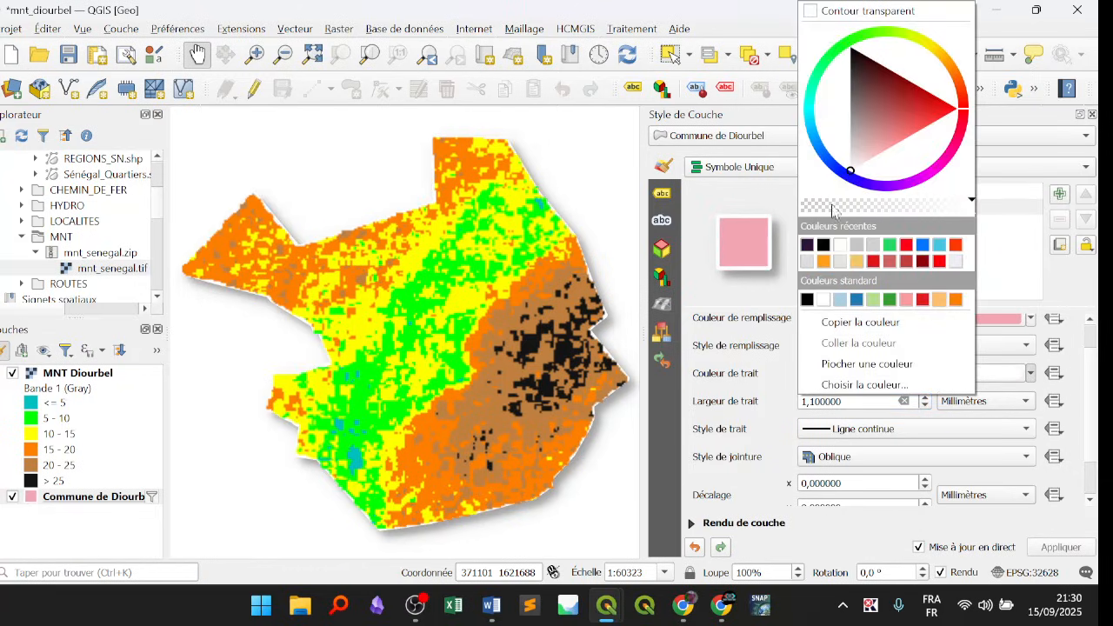
left_click(750, 432)
Adjust the commune's drop shadow to 50% opacity and an offset distance of 2.4 mm.
scroll(753, 422, "down", 1)
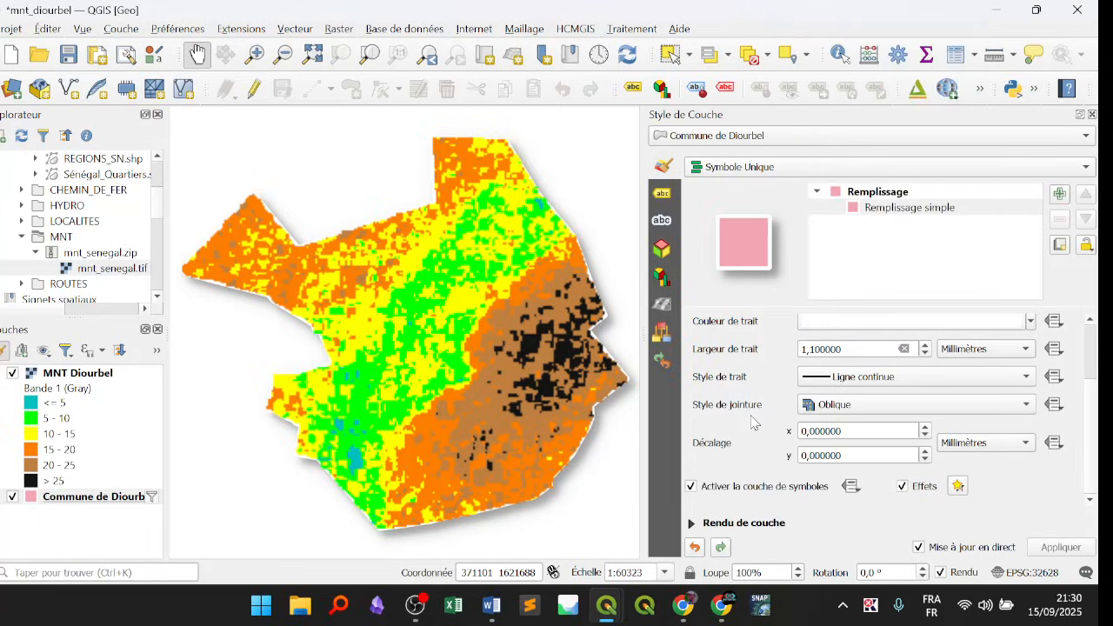
left_click(957, 485)
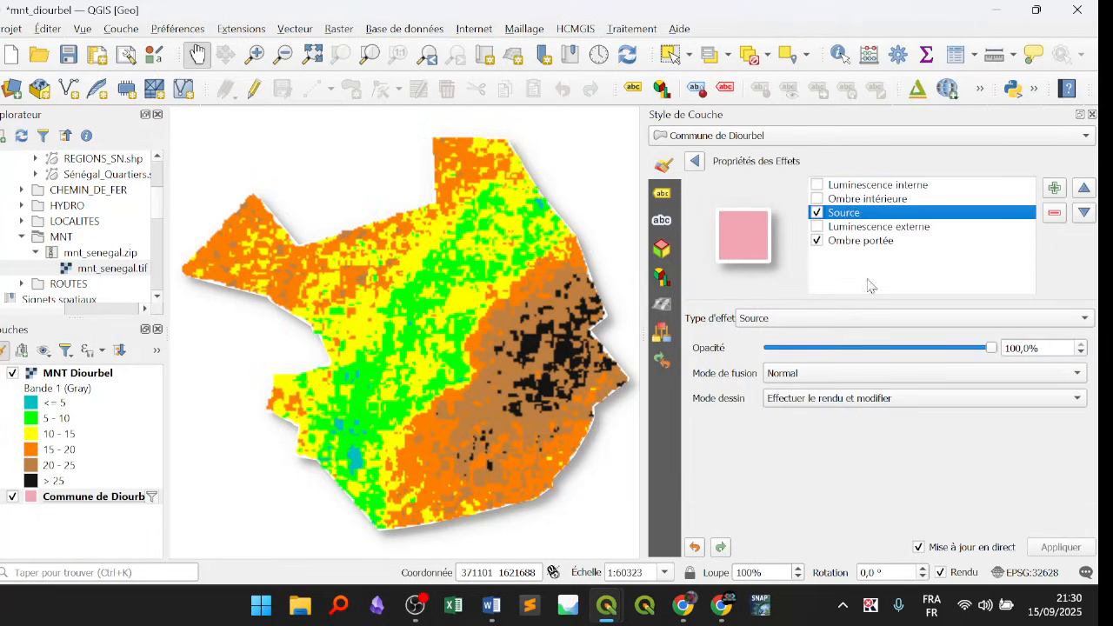
left_click(861, 241)
left_click(889, 432)
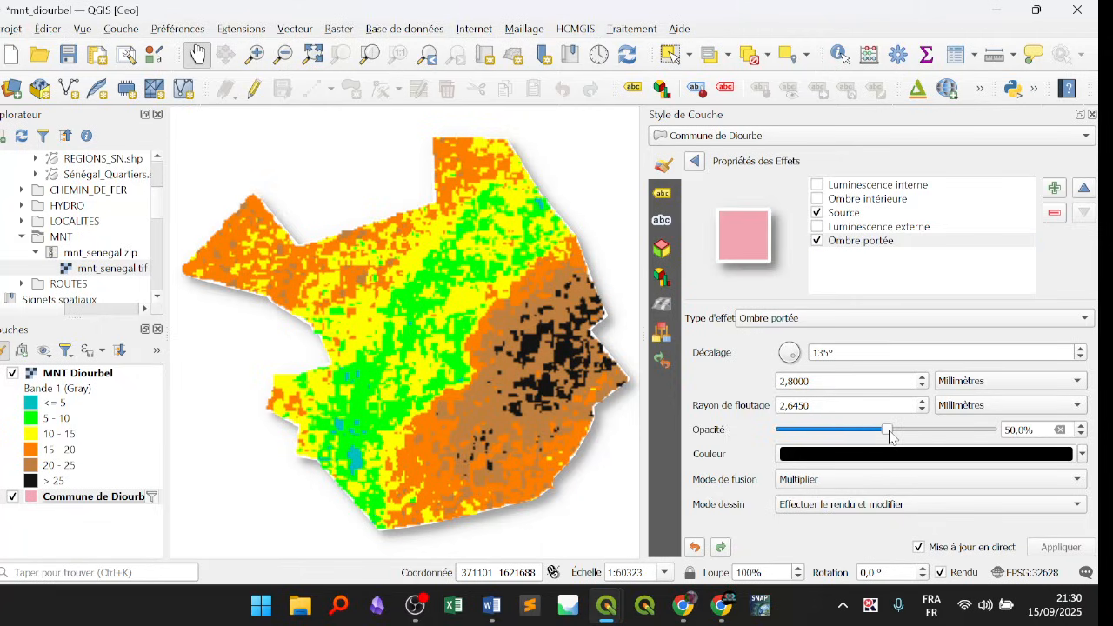
scroll(816, 383, "down", 4)
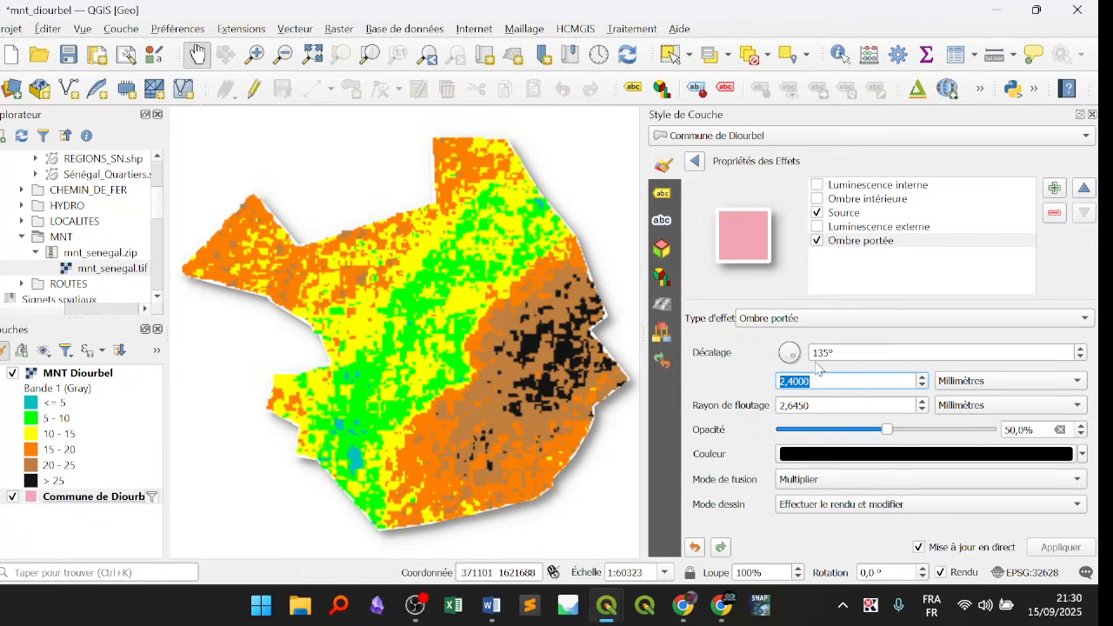
left_click(694, 163)
left_click(695, 169)
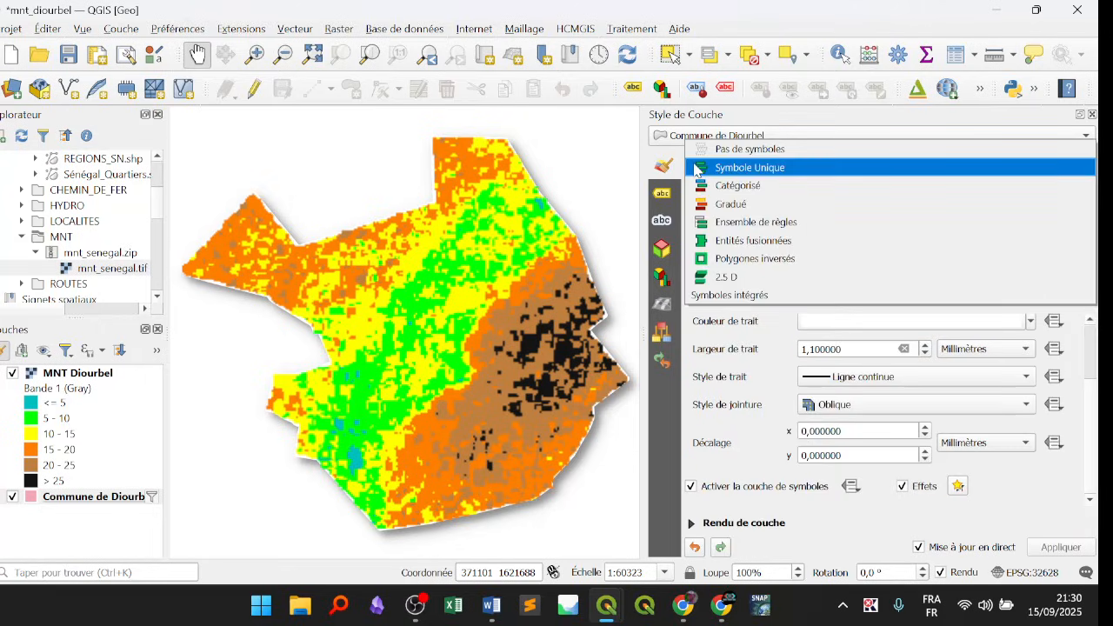
left_click(667, 159)
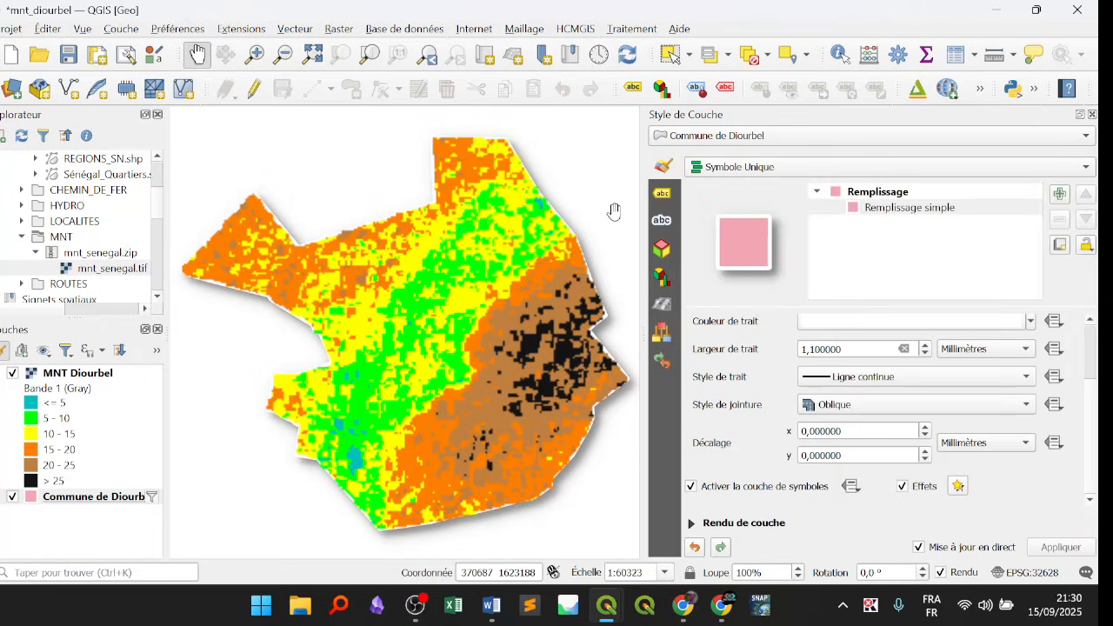
Select the MNT Diourbel layer and save the project.
left_click(130, 381)
left_click(69, 55)
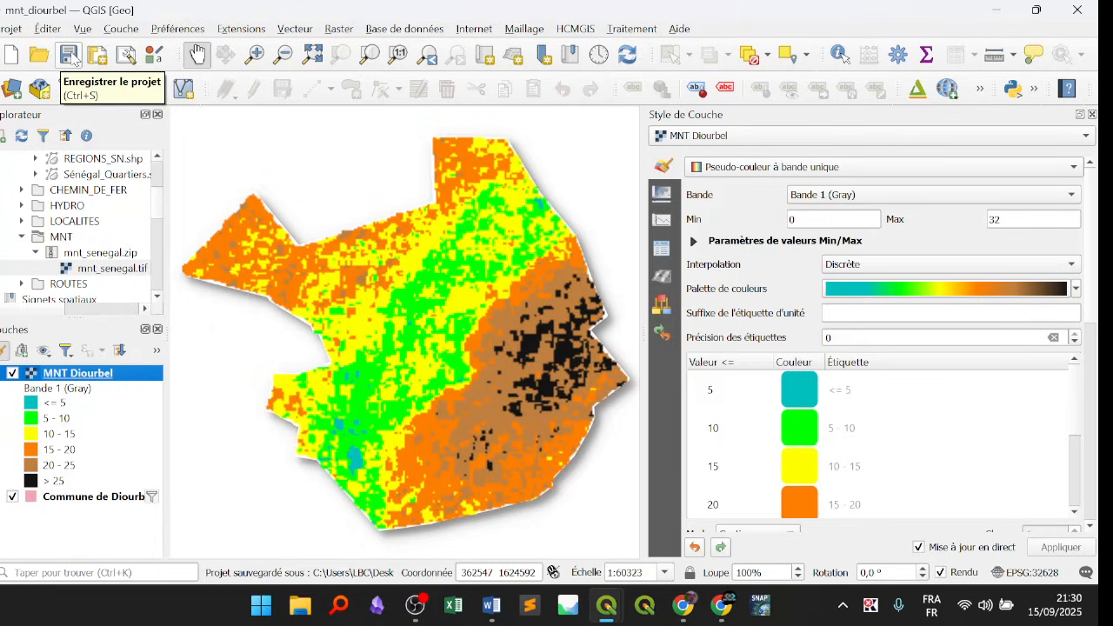
left_click(73, 58)
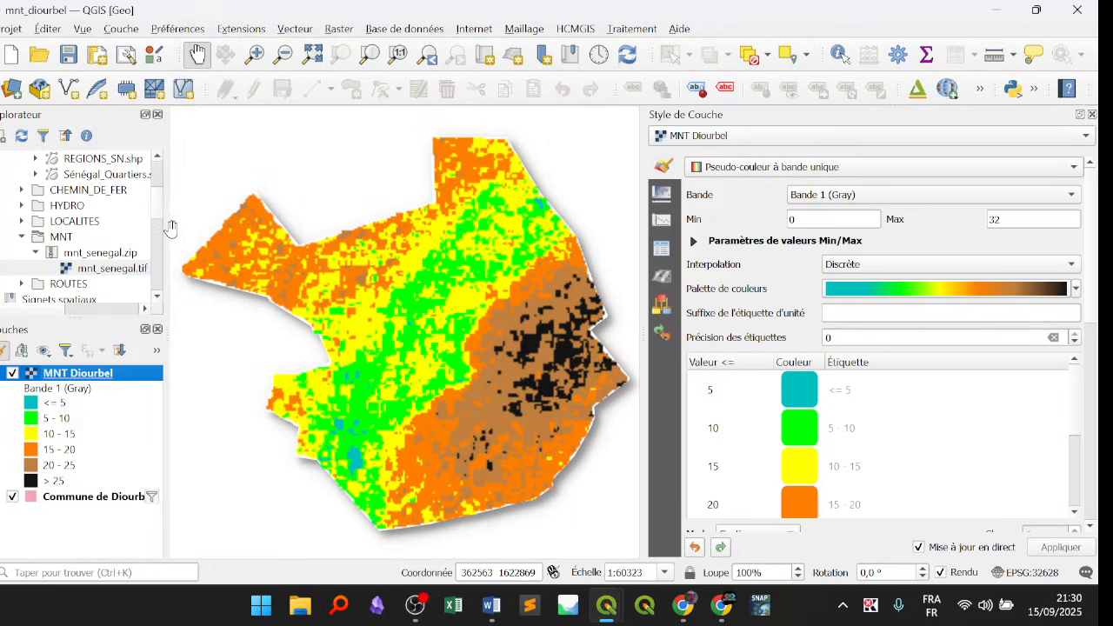
Add the Sénégal_Quartiers shapefile from the ADM_by_GeoTechDev folder to the project.
scroll(156, 203, "up", 1)
scroll(157, 203, "up", 2)
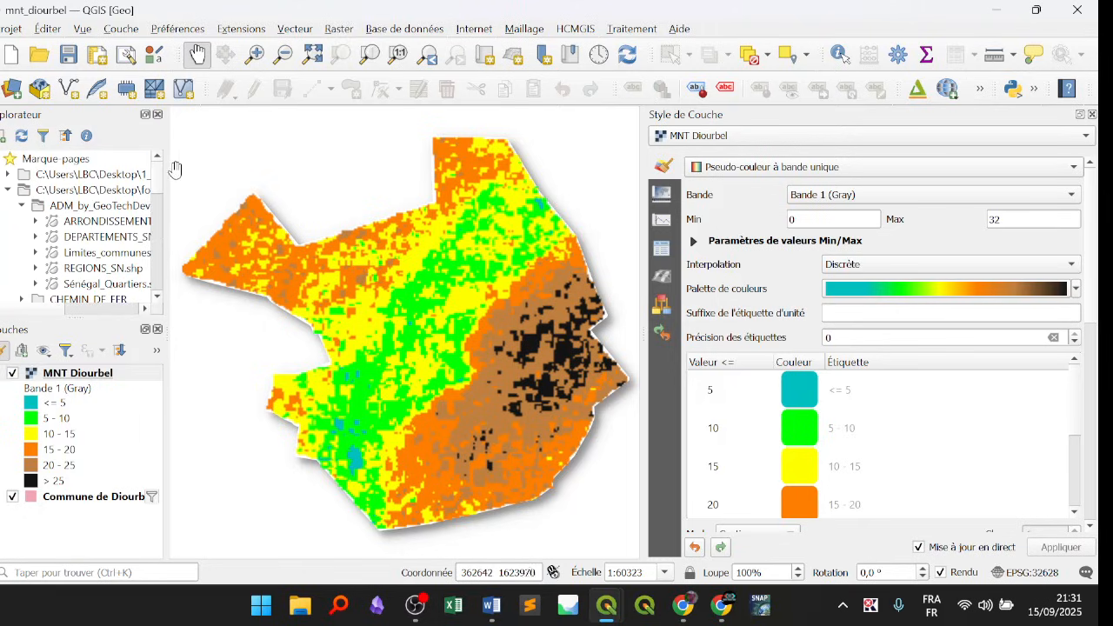
scroll(156, 217, "down", 3)
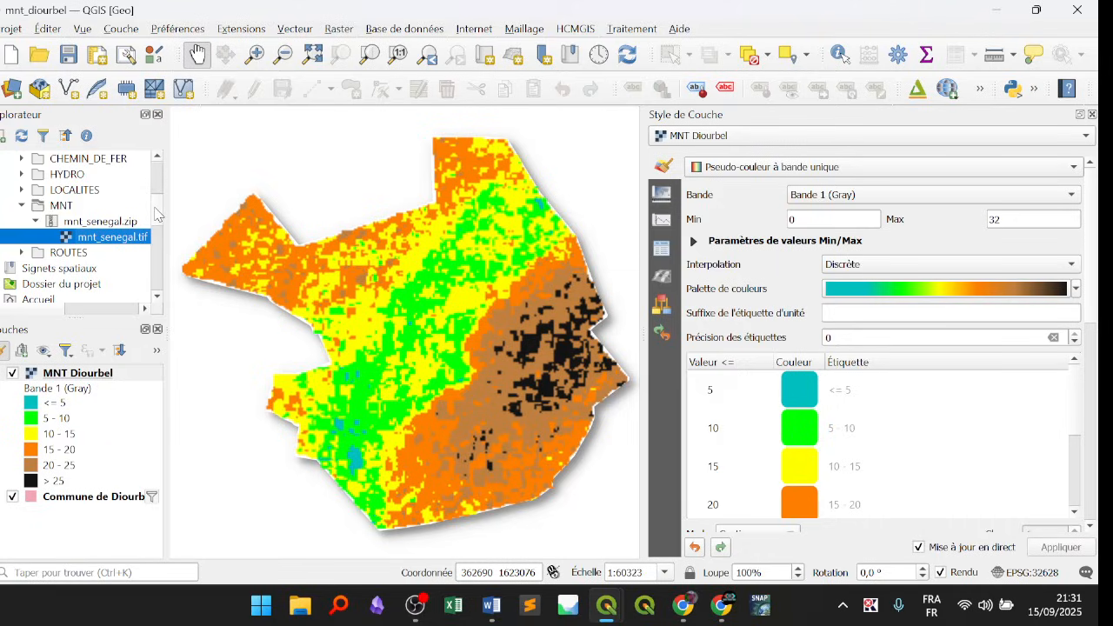
scroll(157, 221, "down", 1)
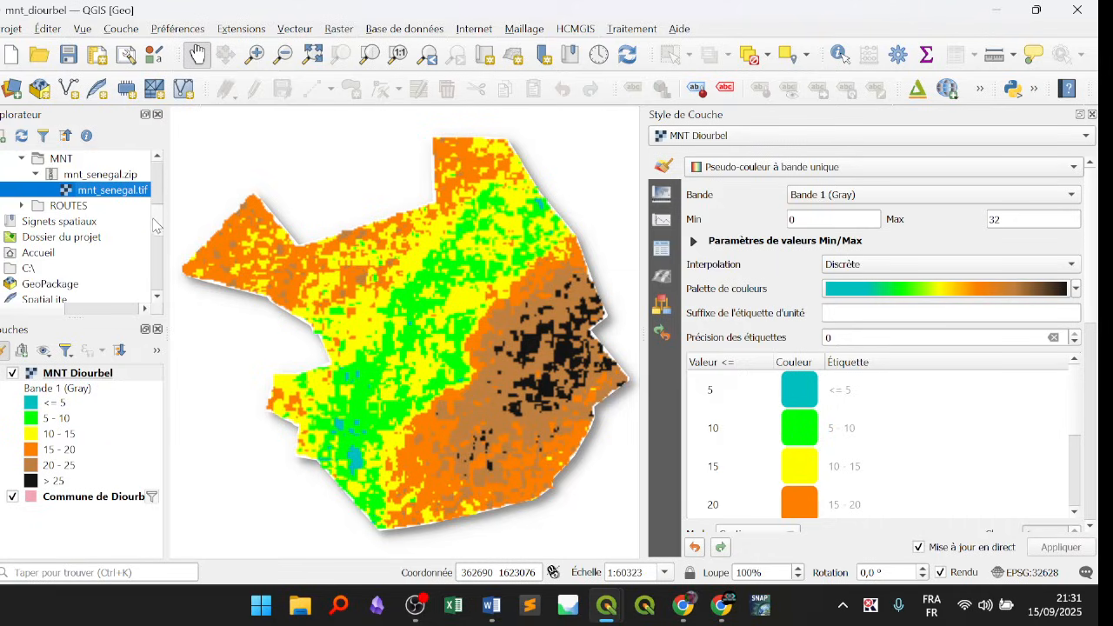
left_click_drag(153, 221, 153, 187)
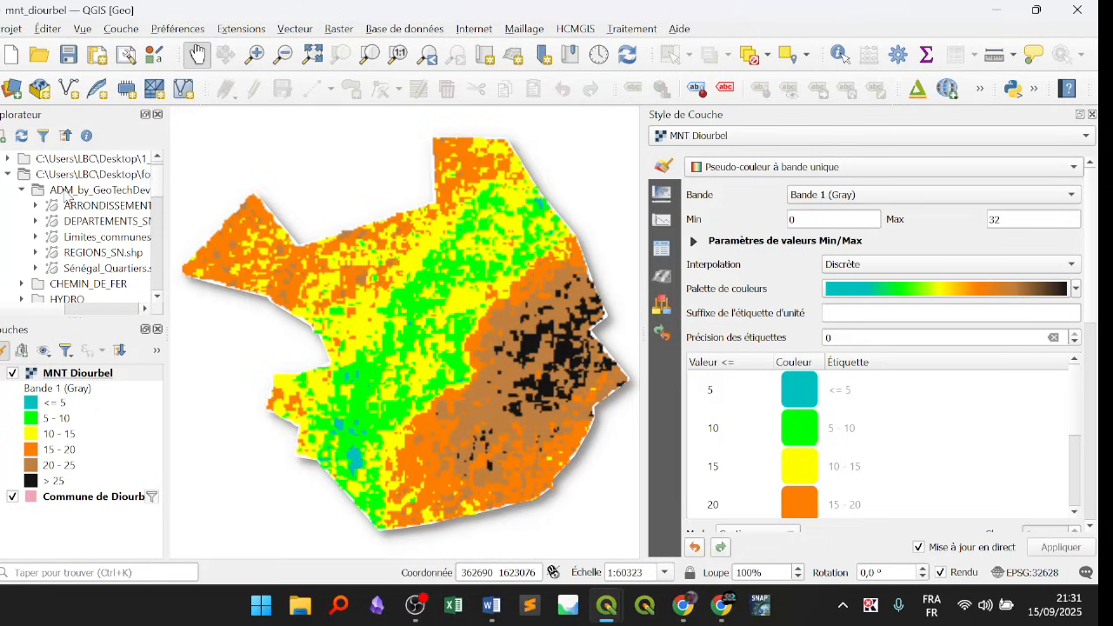
left_click(103, 269)
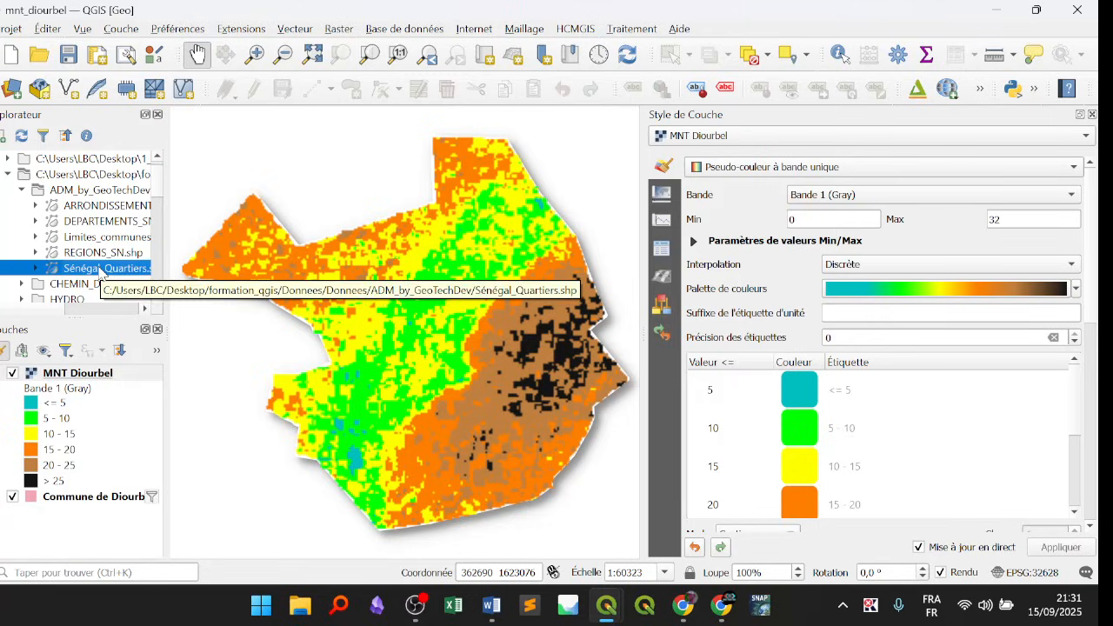
double_click(103, 270)
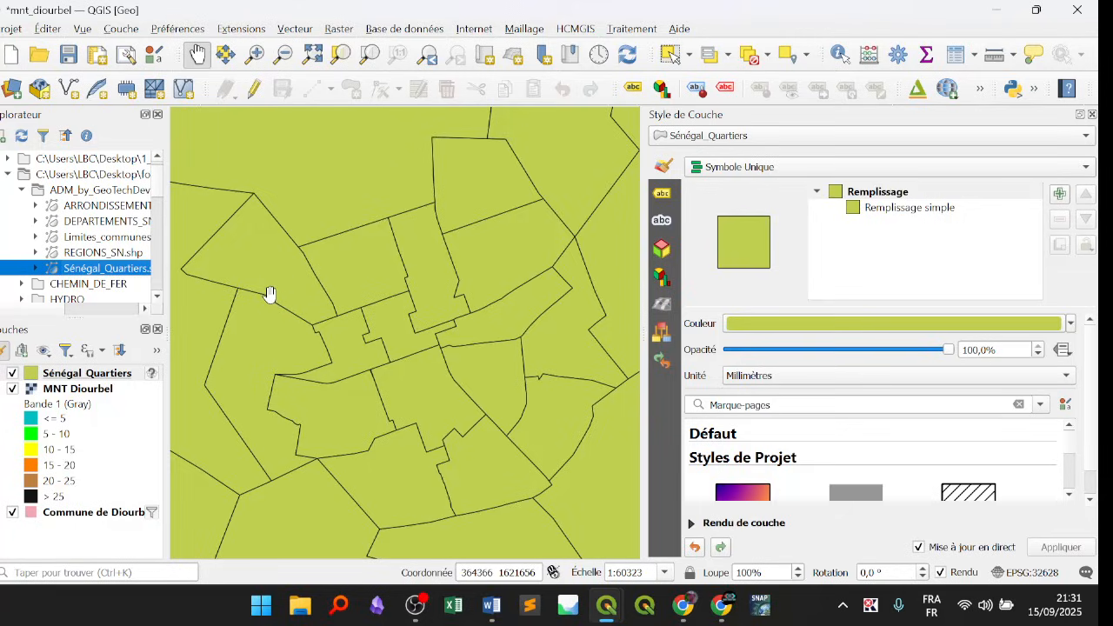
Open the filter query builder for the Sénégal_Quartiers layer and start the expression with the CCRCA field.
left_click(123, 378)
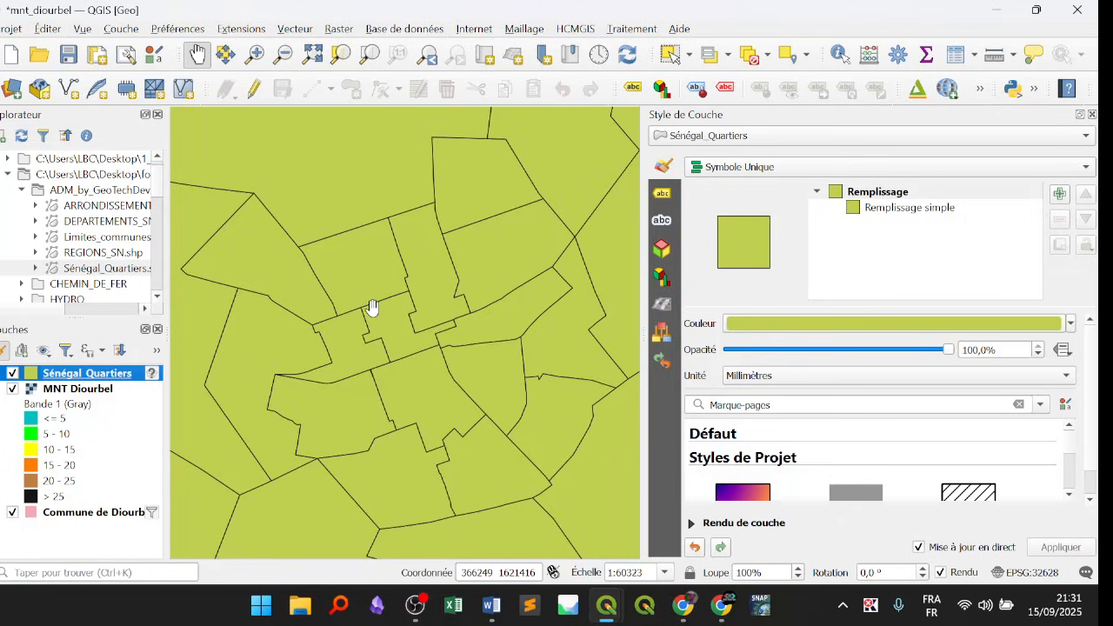
right_click(90, 380)
left_click(182, 274)
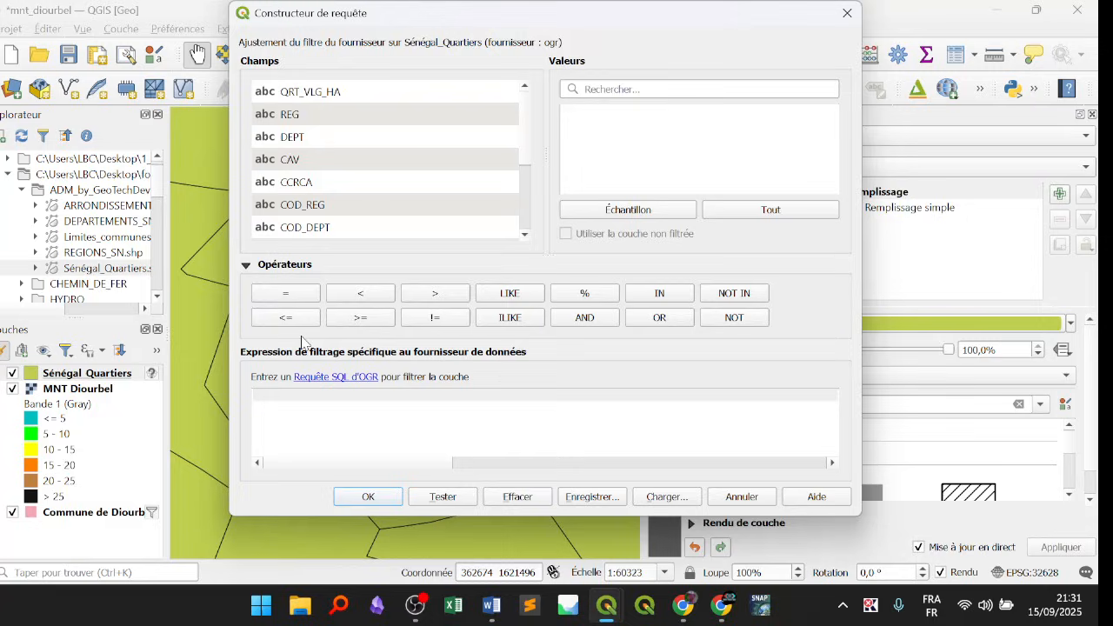
double_click(320, 185)
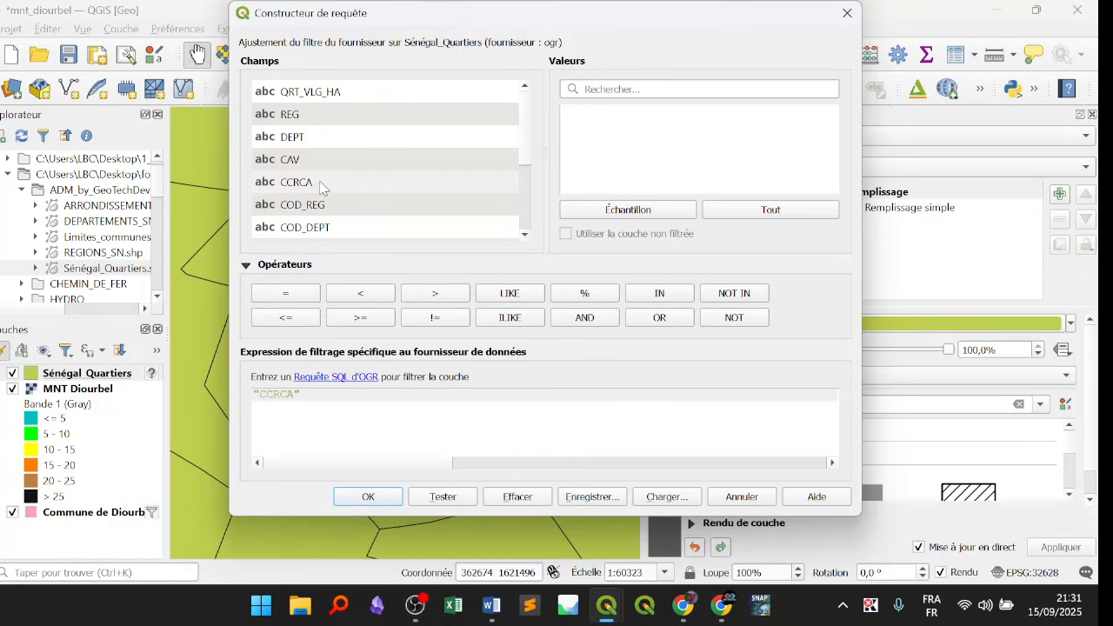
left_click_drag(311, 403, 247, 398)
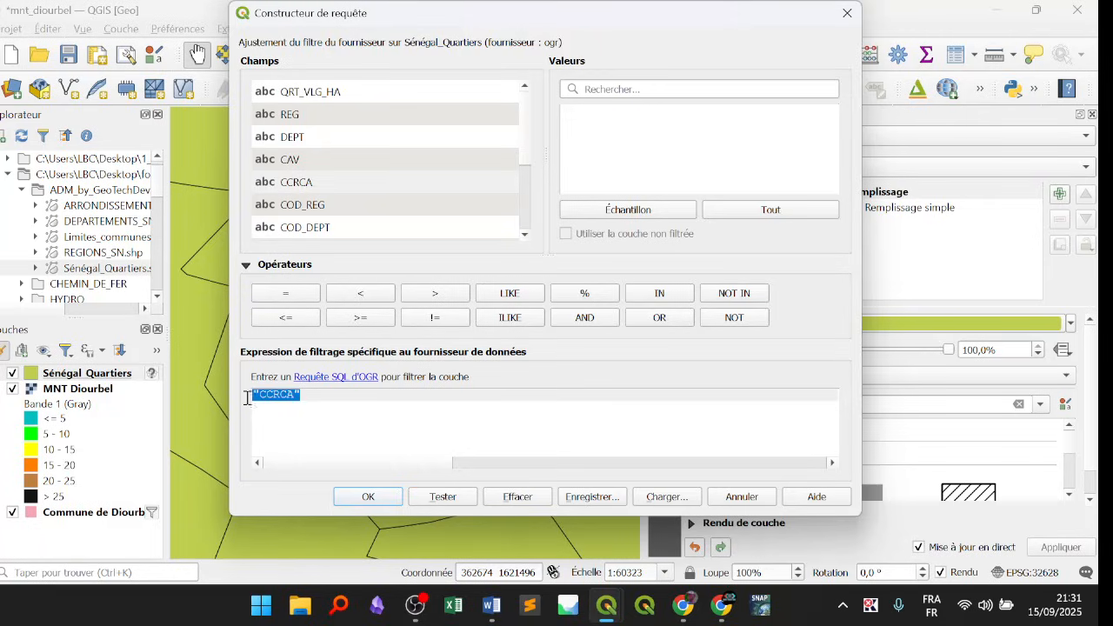
left_click(323, 402)
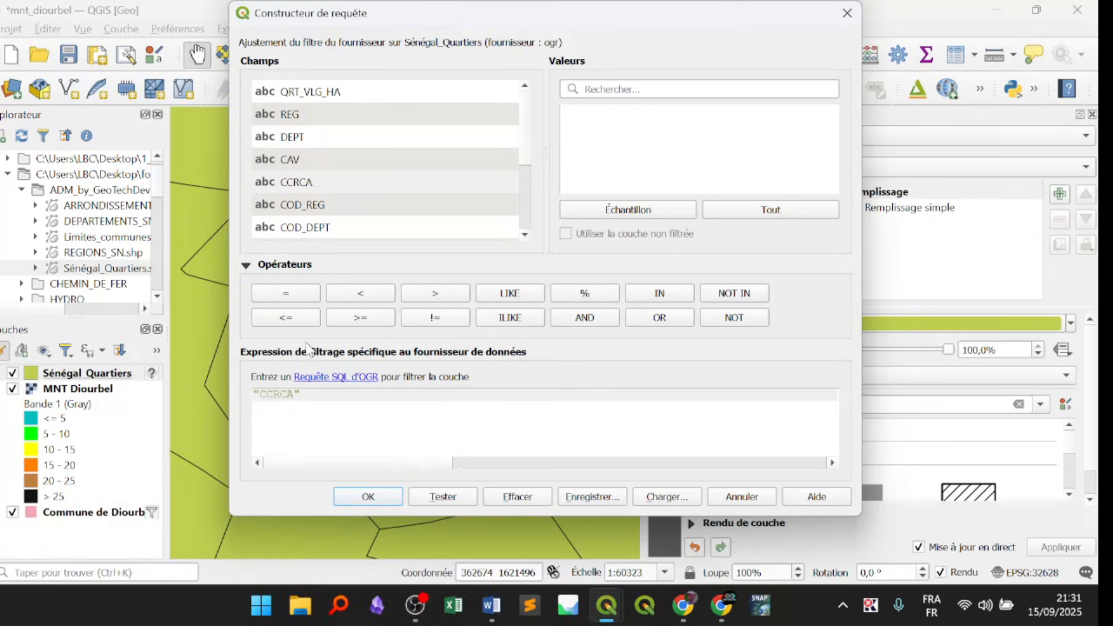
Complete the filter expression as "CCRCA" = 'DIOURBEL' and apply it to the Sénégal_Quartiers layer.
left_click(793, 210)
left_click(633, 87)
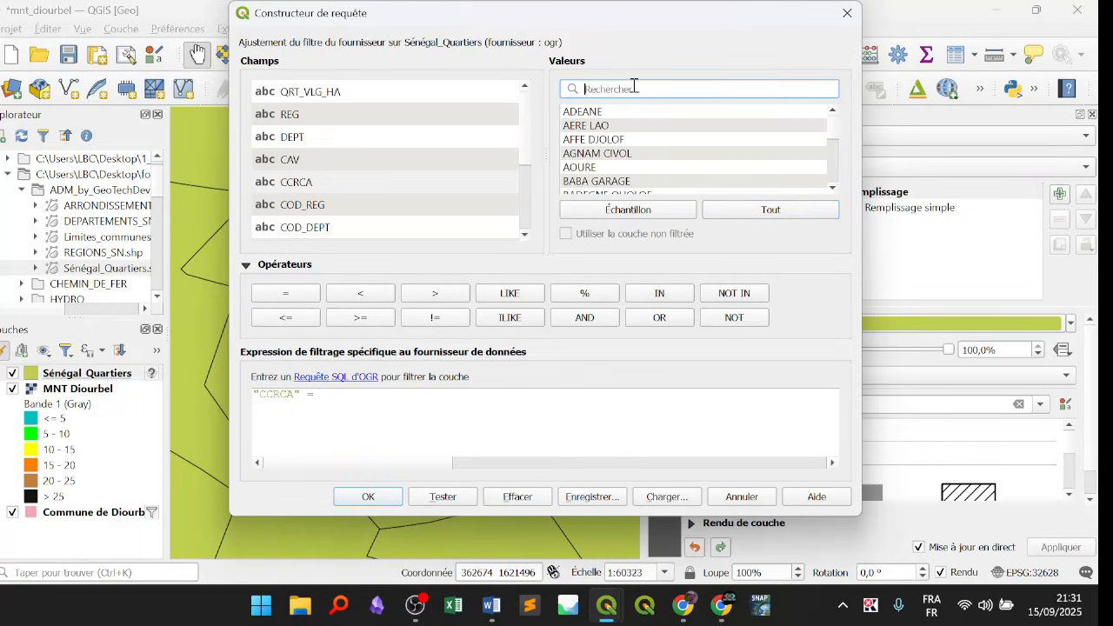
type("DIOU")
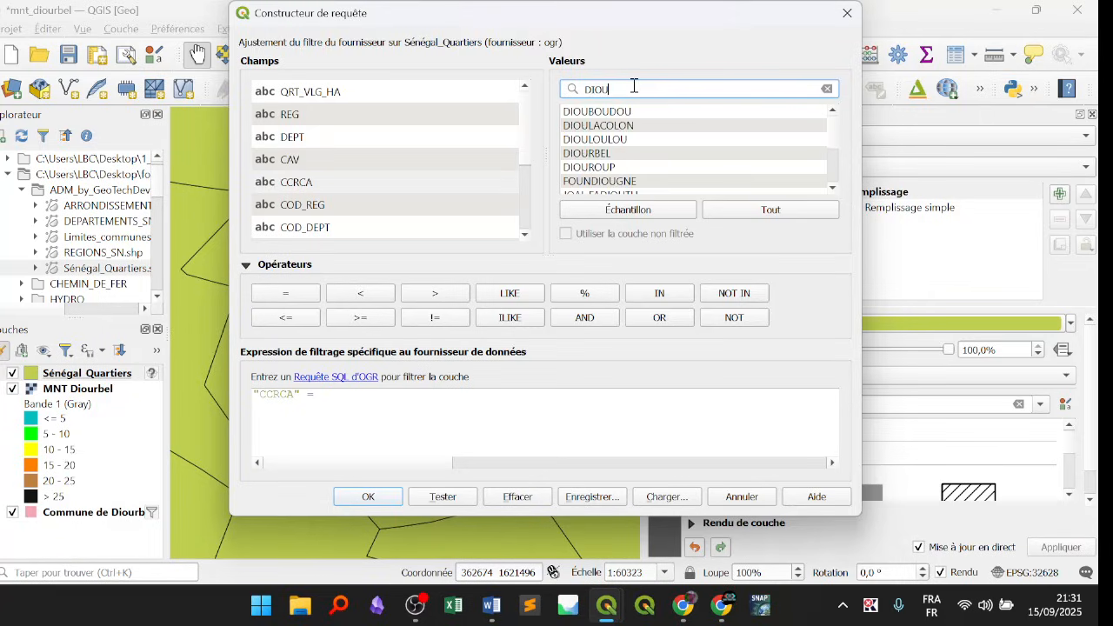
left_click(600, 154)
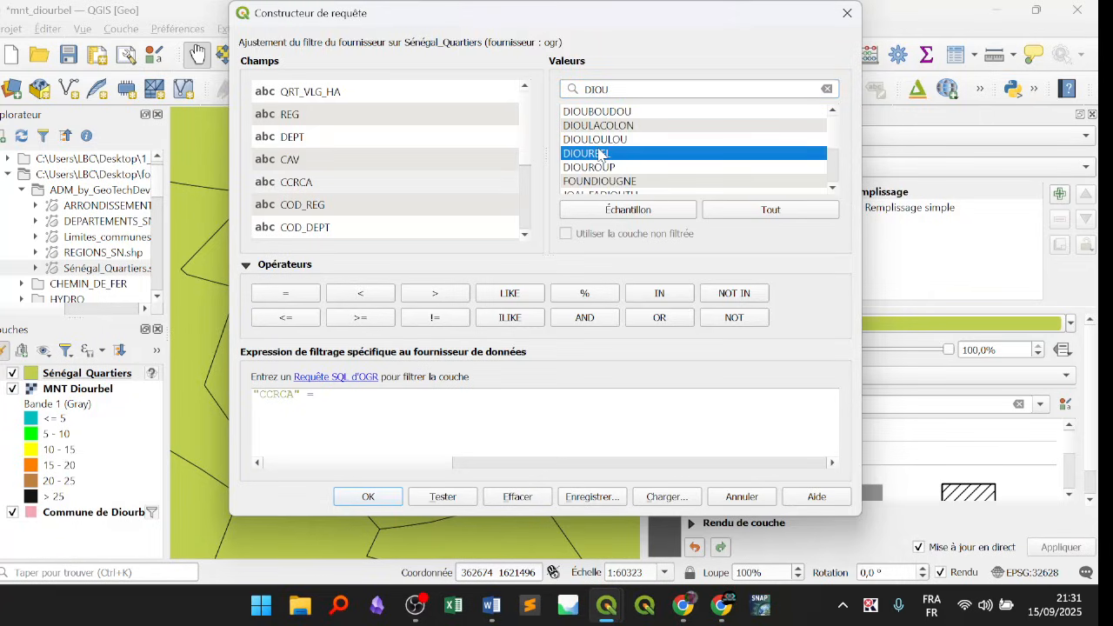
double_click(601, 154)
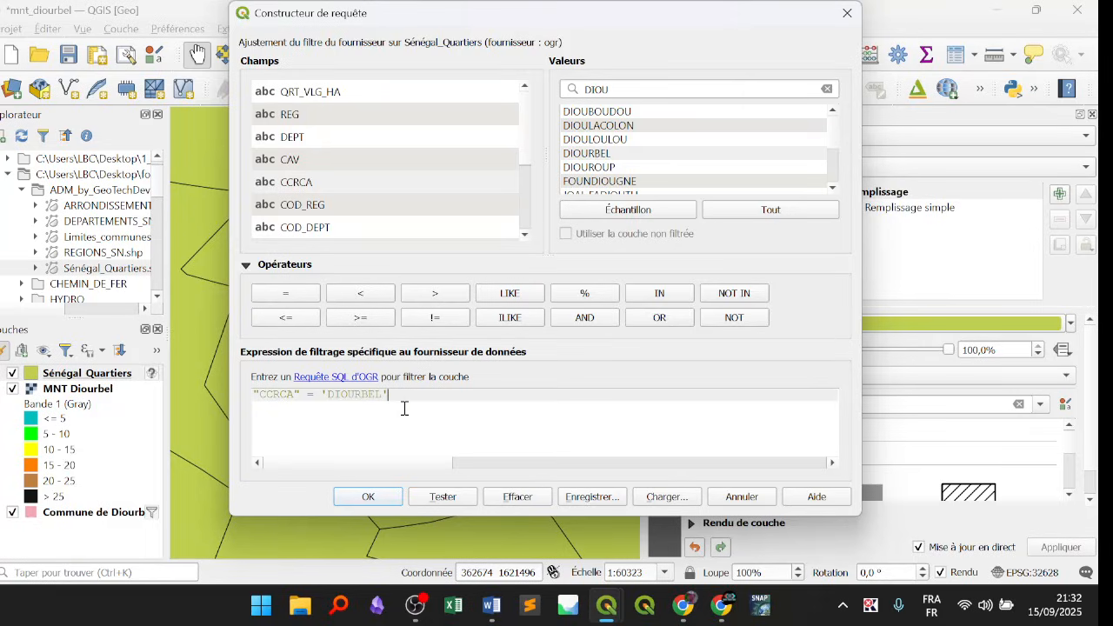
left_click_drag(410, 398, 246, 400)
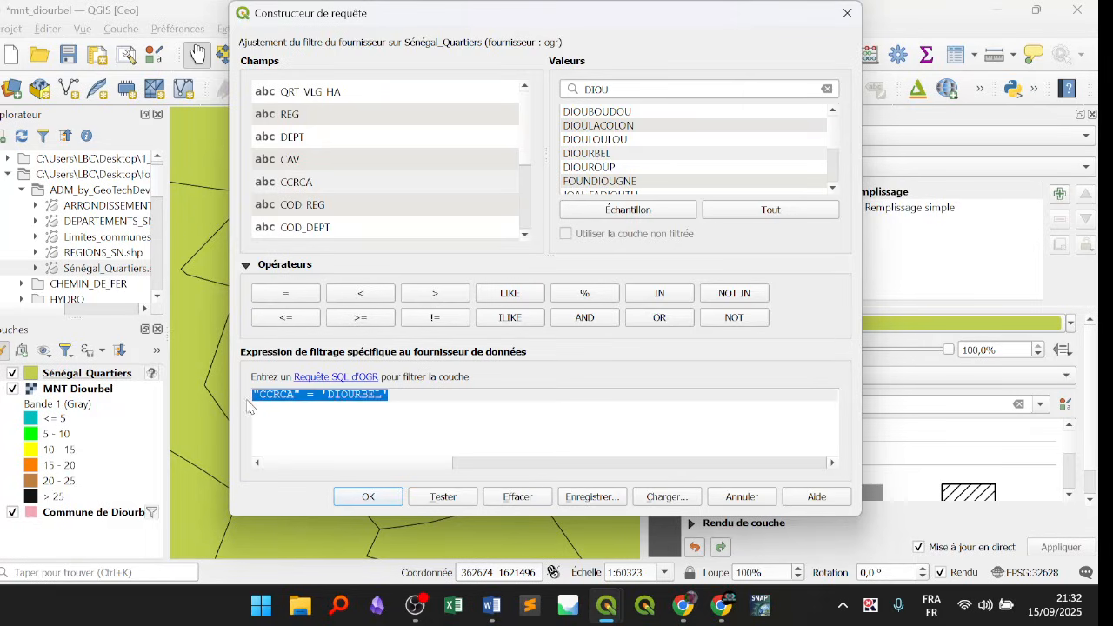
left_click(332, 405)
left_click(369, 496)
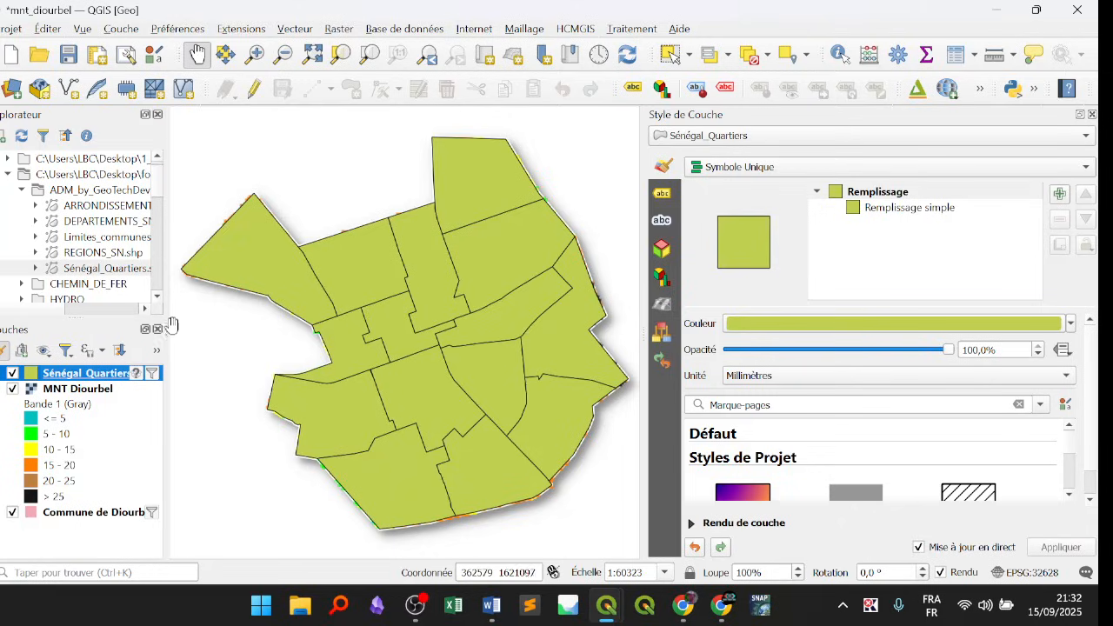
Set the fill style of the Sénégal_Quartiers simple fill to Pas de remplissage.
left_click(893, 213)
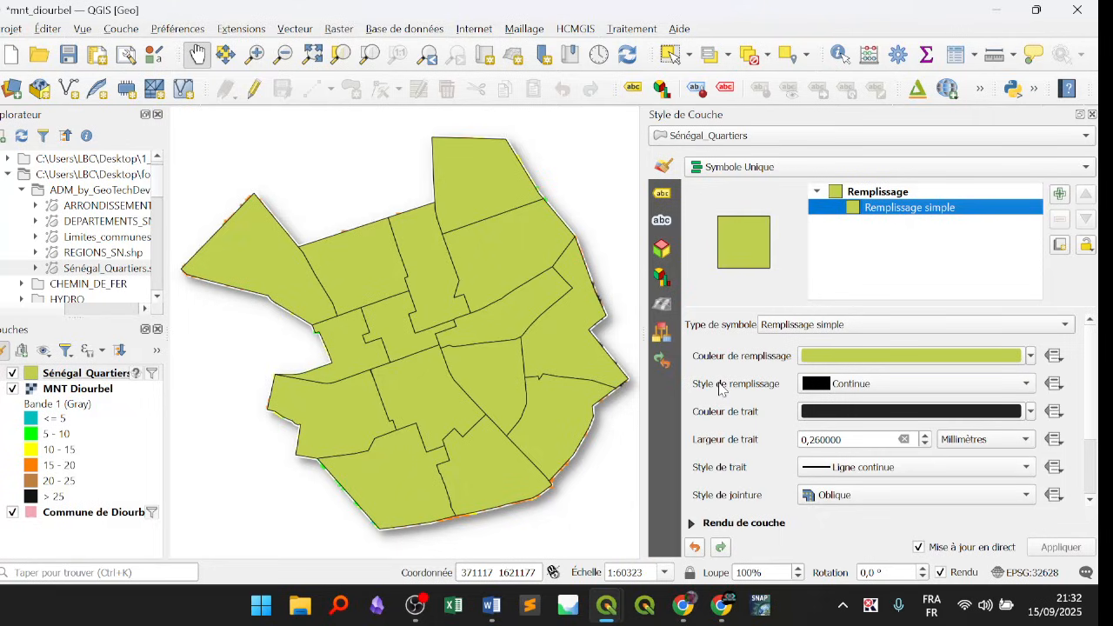
left_click(845, 384)
left_click(854, 380)
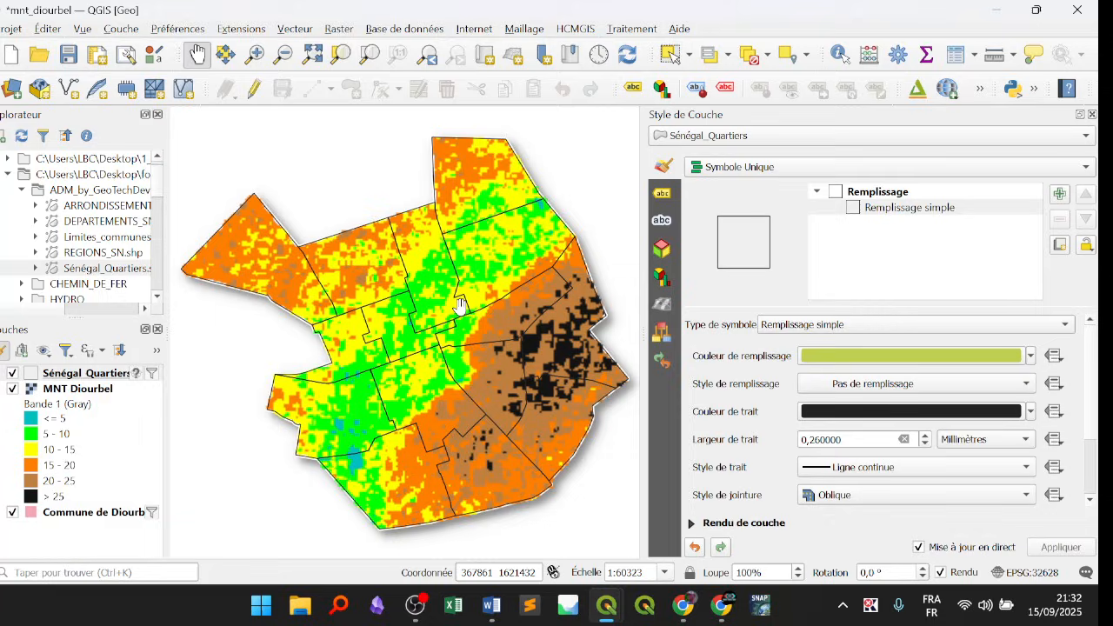
Switch the Sénégal_Quartiers fill style back to Continue.
left_click(106, 375)
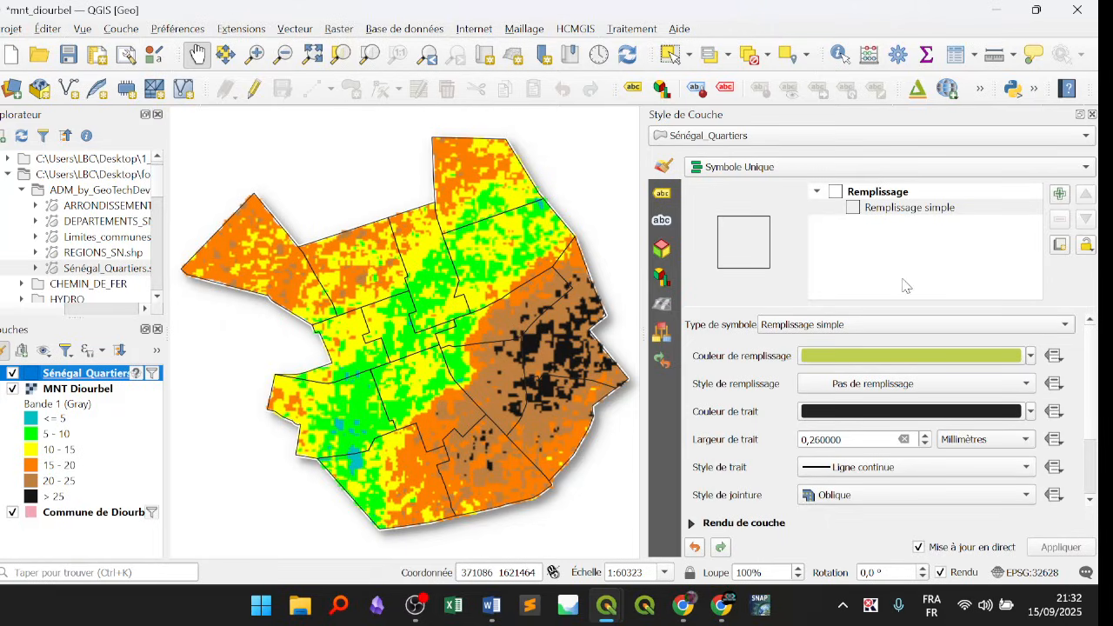
left_click(840, 384)
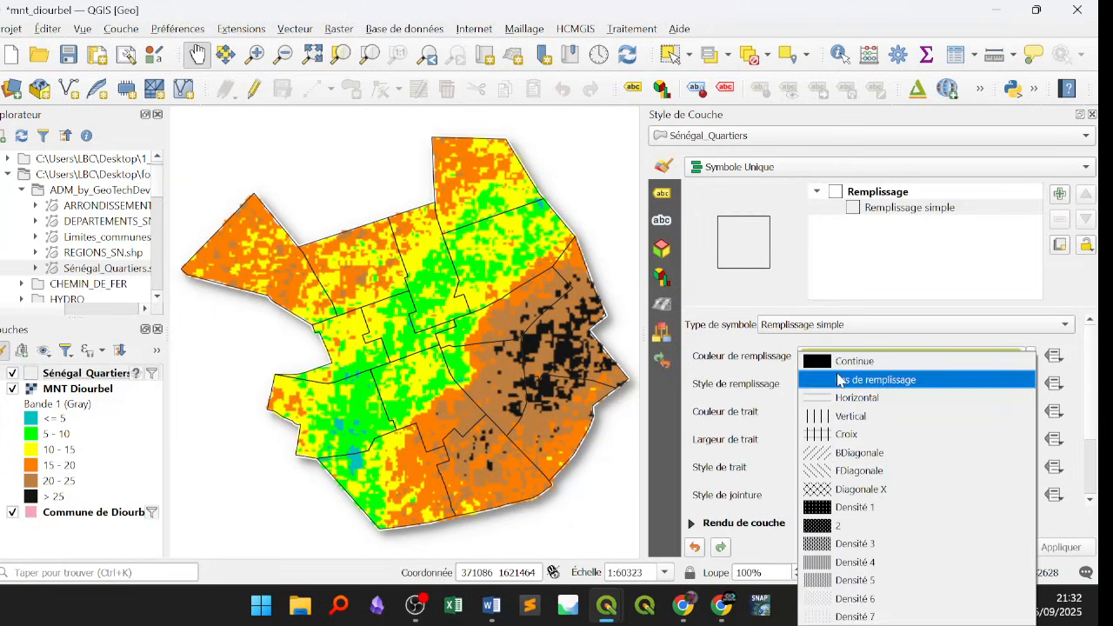
left_click(844, 362)
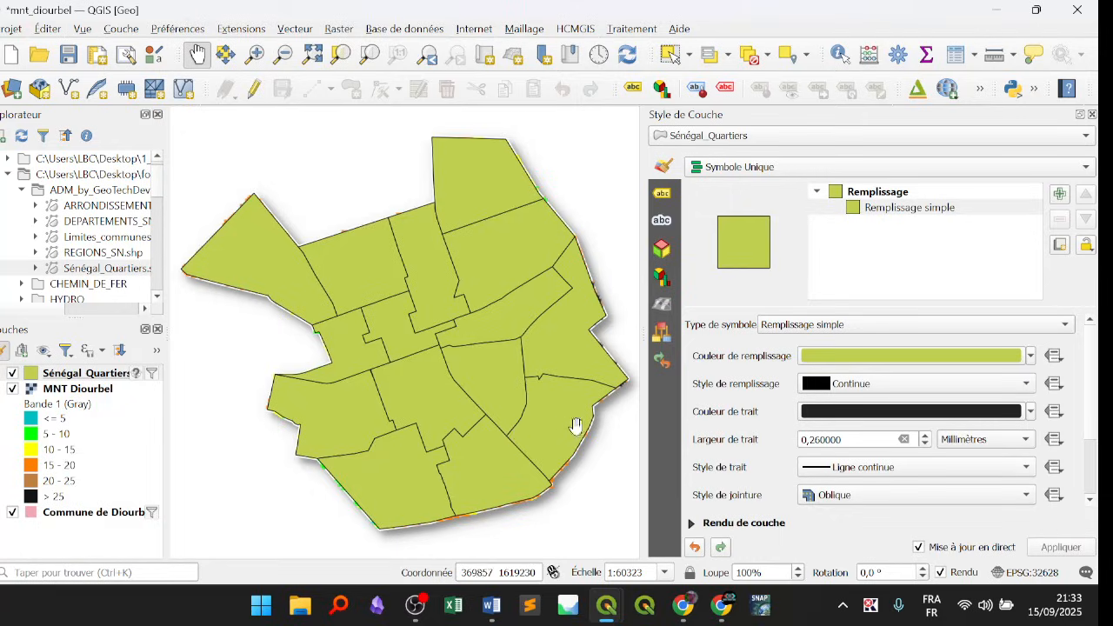
Change the fill colour of the neighbourhoods' simple fill to a bright purple.
left_click(875, 192)
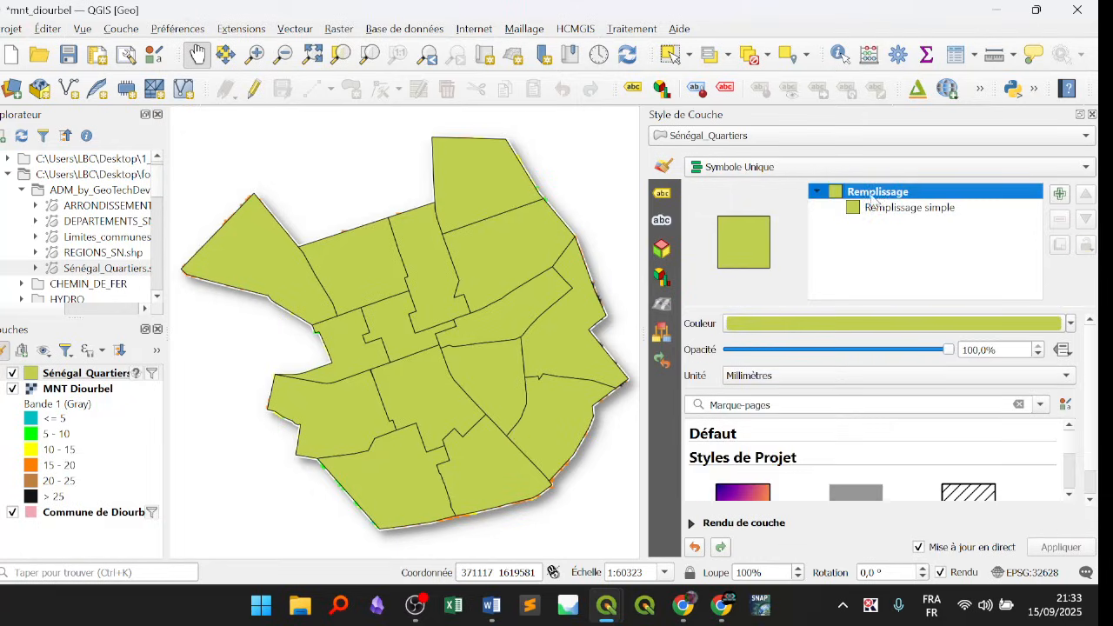
left_click(933, 208)
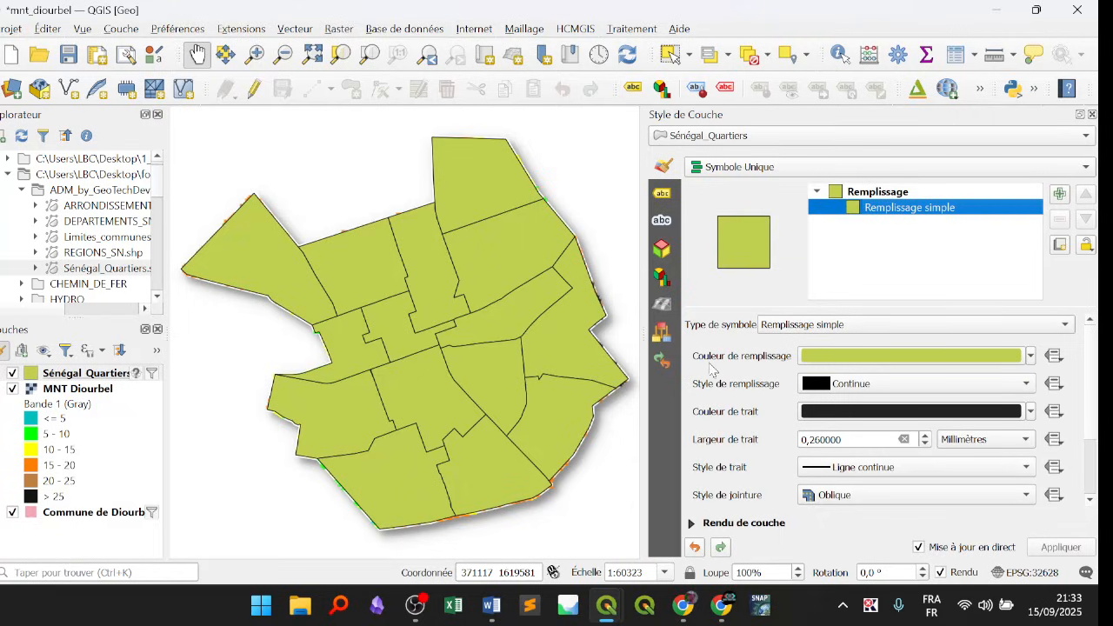
left_click(1029, 357)
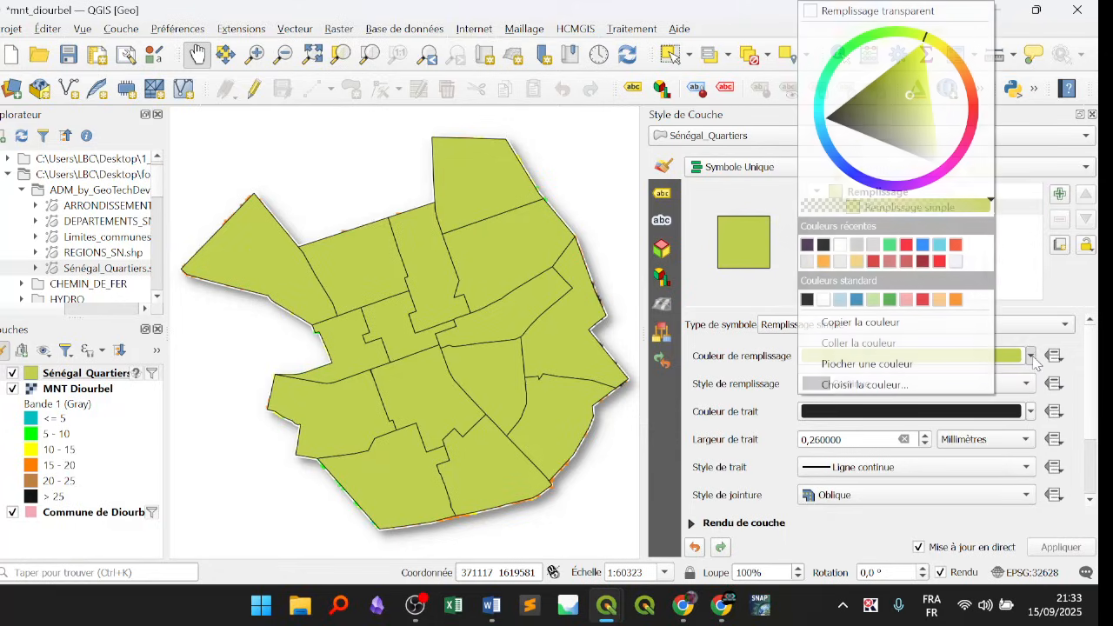
left_click(899, 141)
left_click(908, 186)
left_click(897, 165)
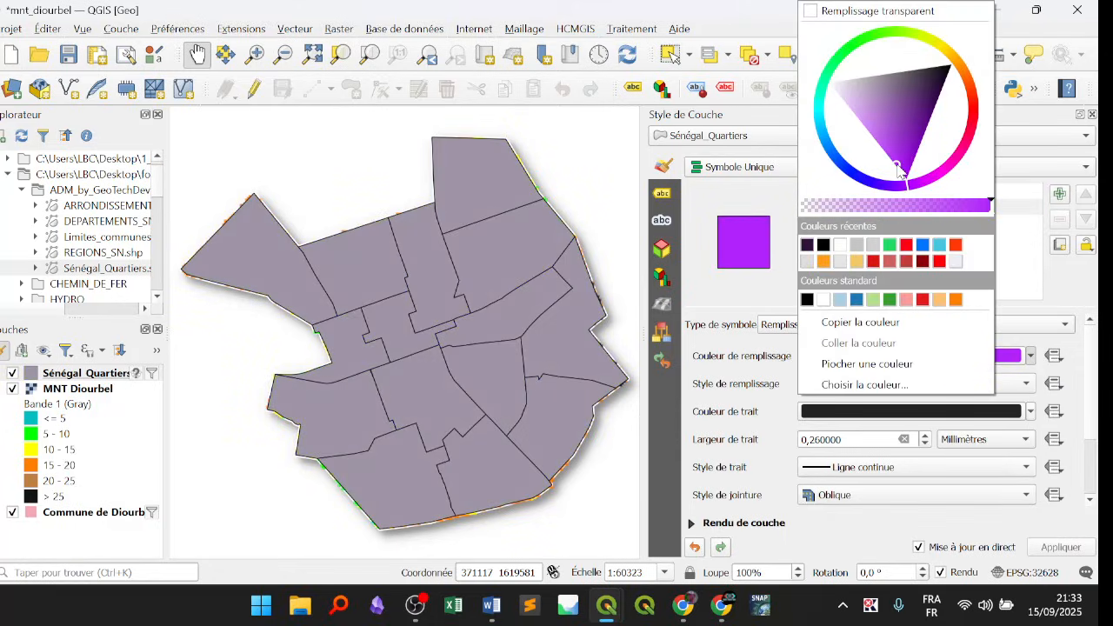
left_click(689, 477)
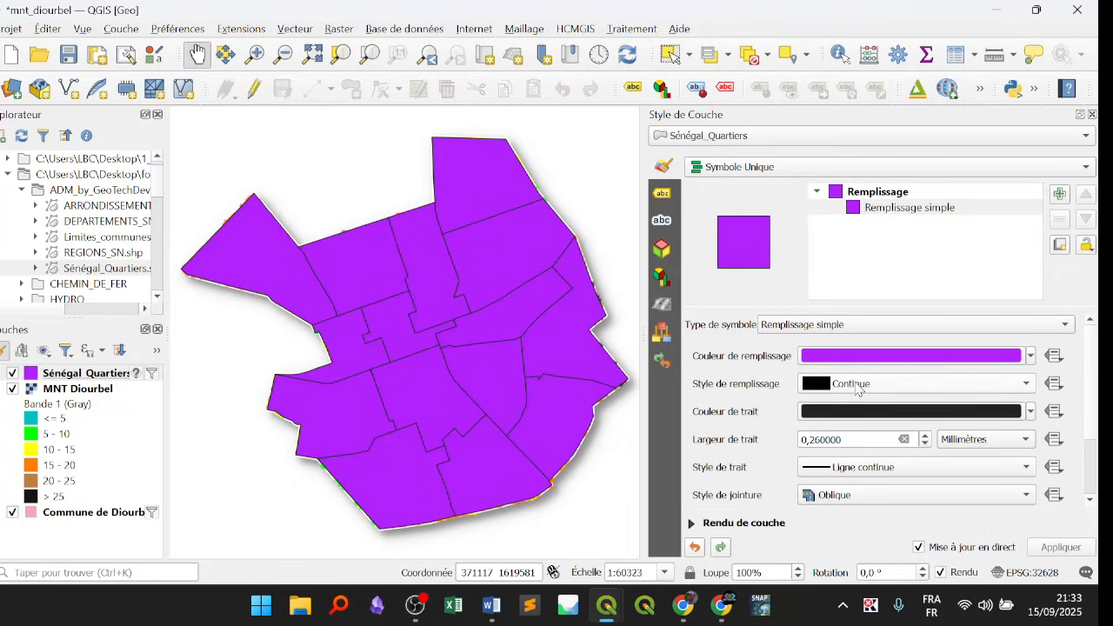
Try the Diagonale X, density 2 and FDiagonale fill styles on the neighbourhoods, ending with Pas de remplissage.
left_click(983, 390)
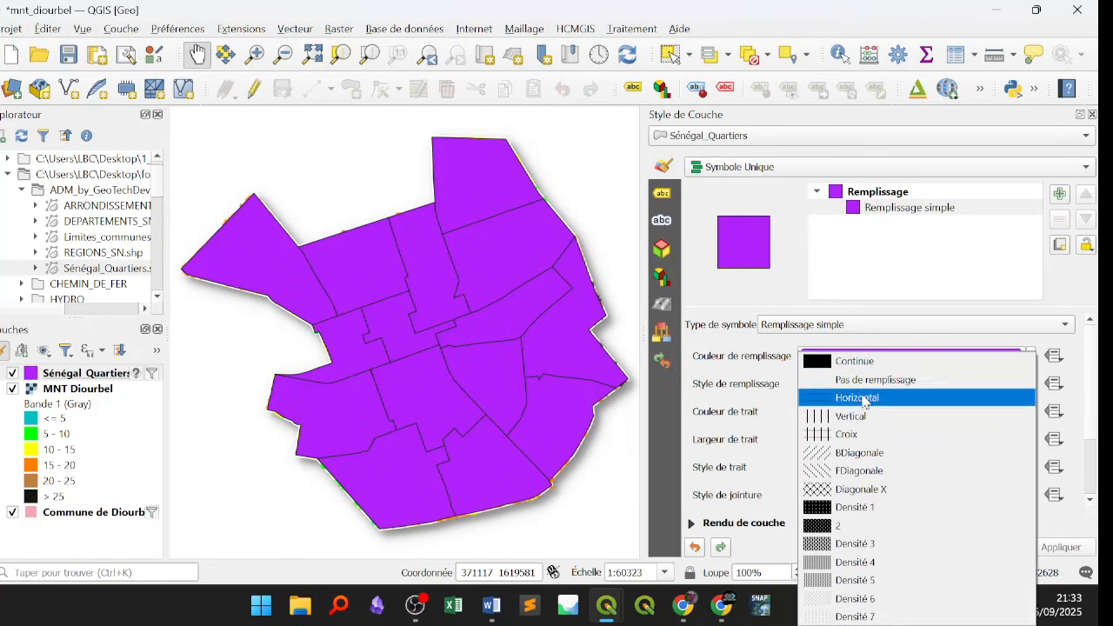
left_click(842, 489)
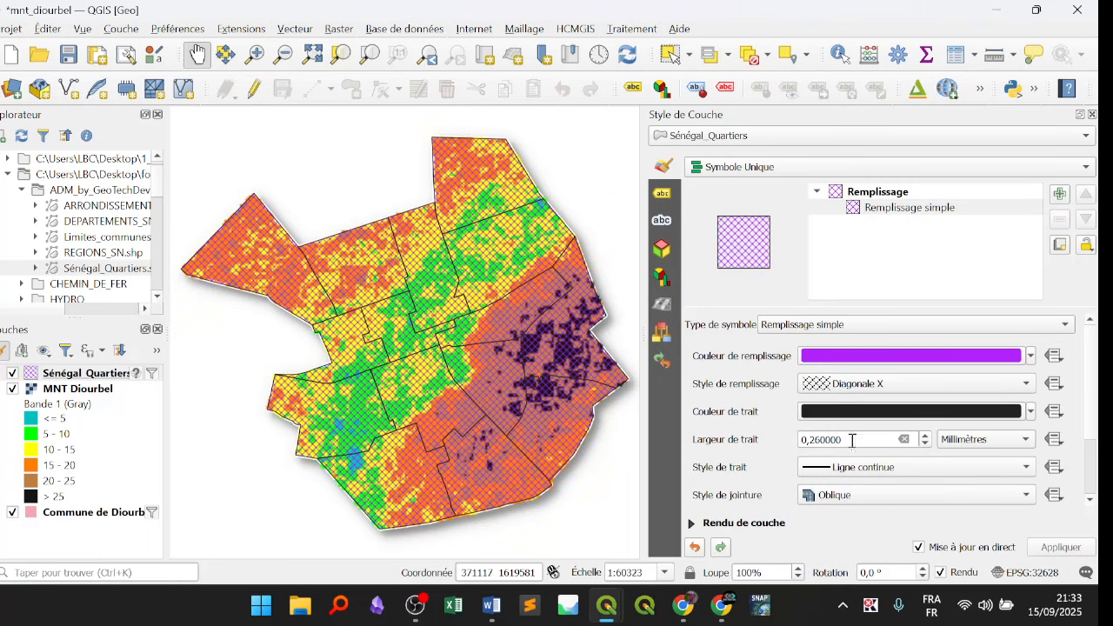
left_click(861, 386)
left_click(859, 442)
left_click(861, 384)
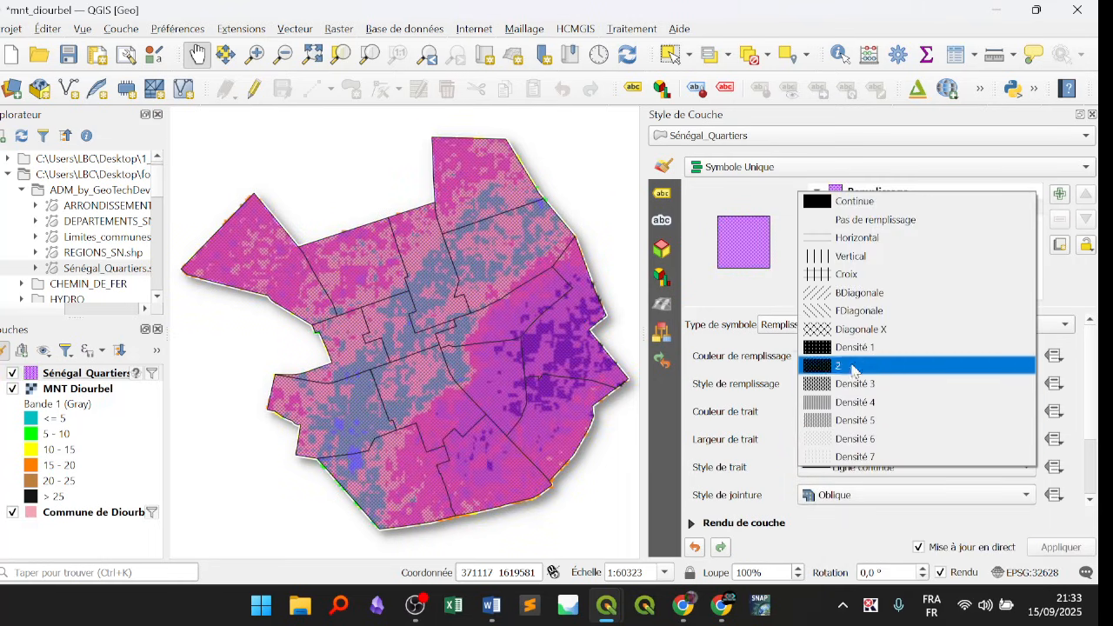
left_click(839, 321)
left_click(820, 386)
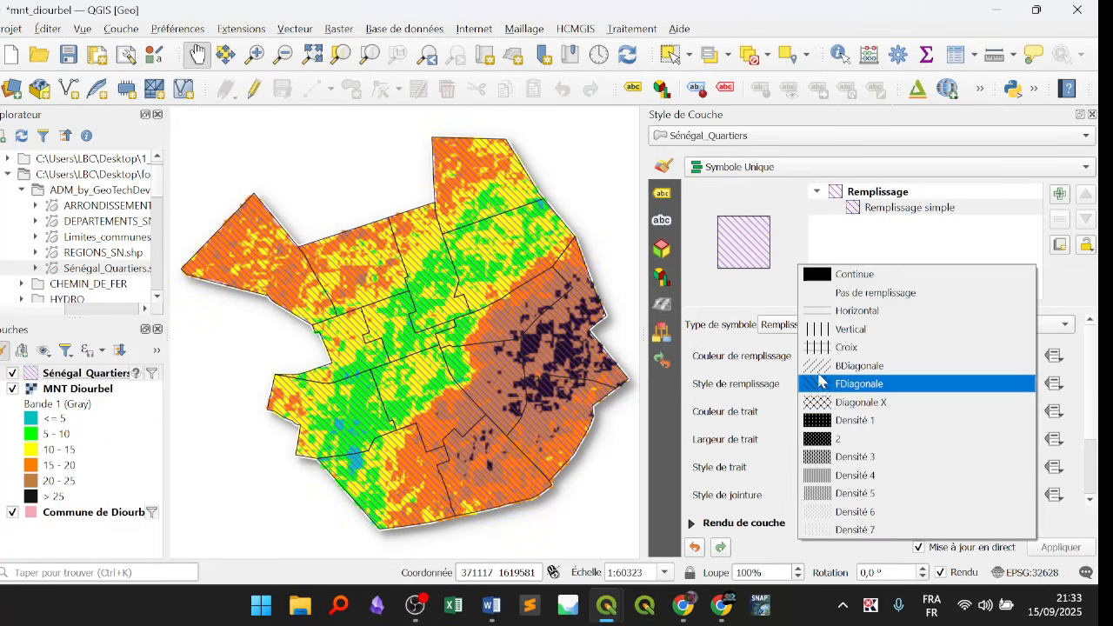
left_click(841, 298)
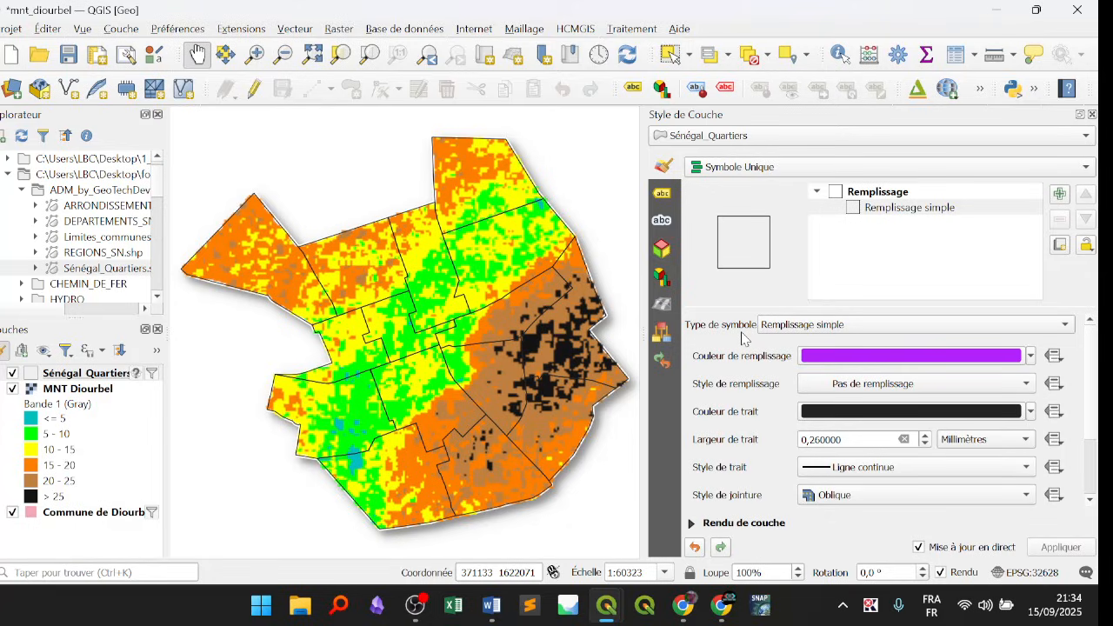
Reselect the simple fill in the neighbourhood symbol and make it solid with the Continue fill style.
left_click(898, 201)
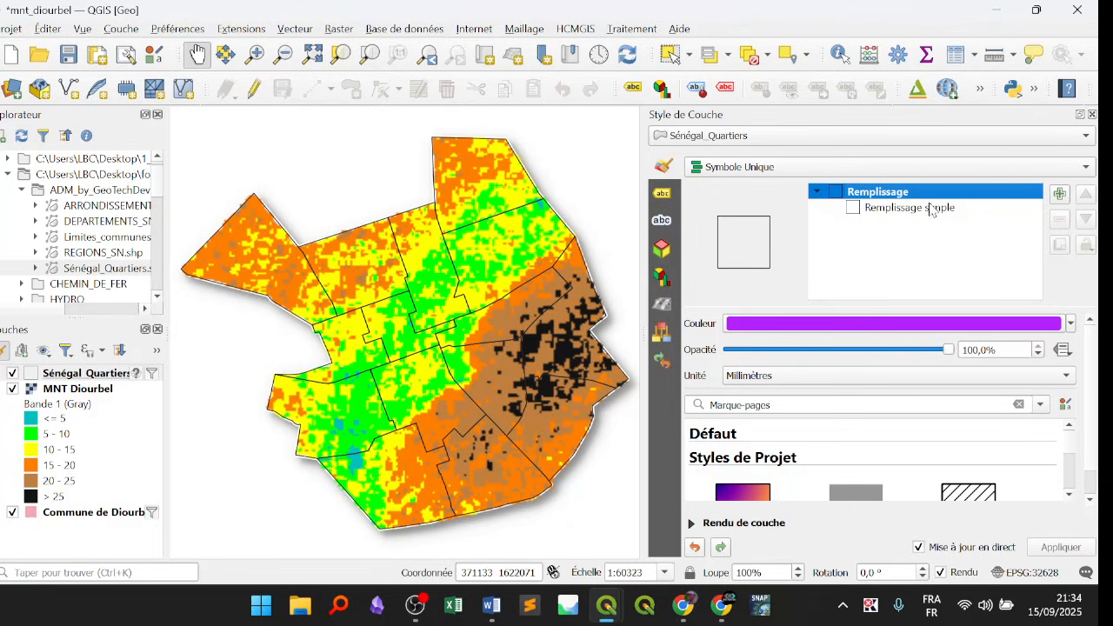
left_click(853, 214)
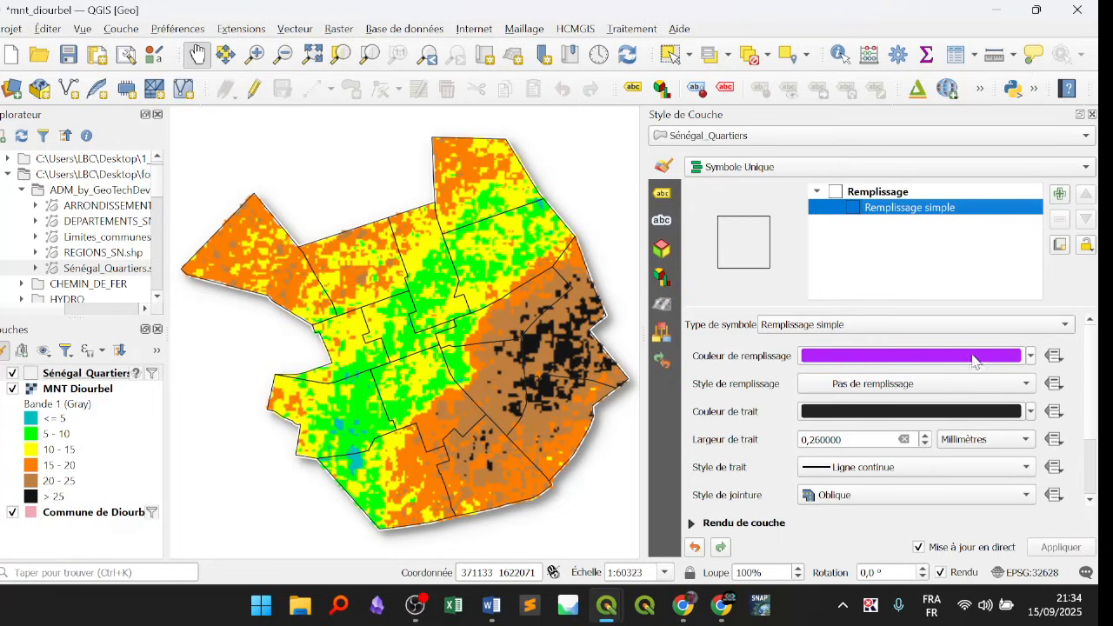
left_click(913, 383)
left_click(909, 364)
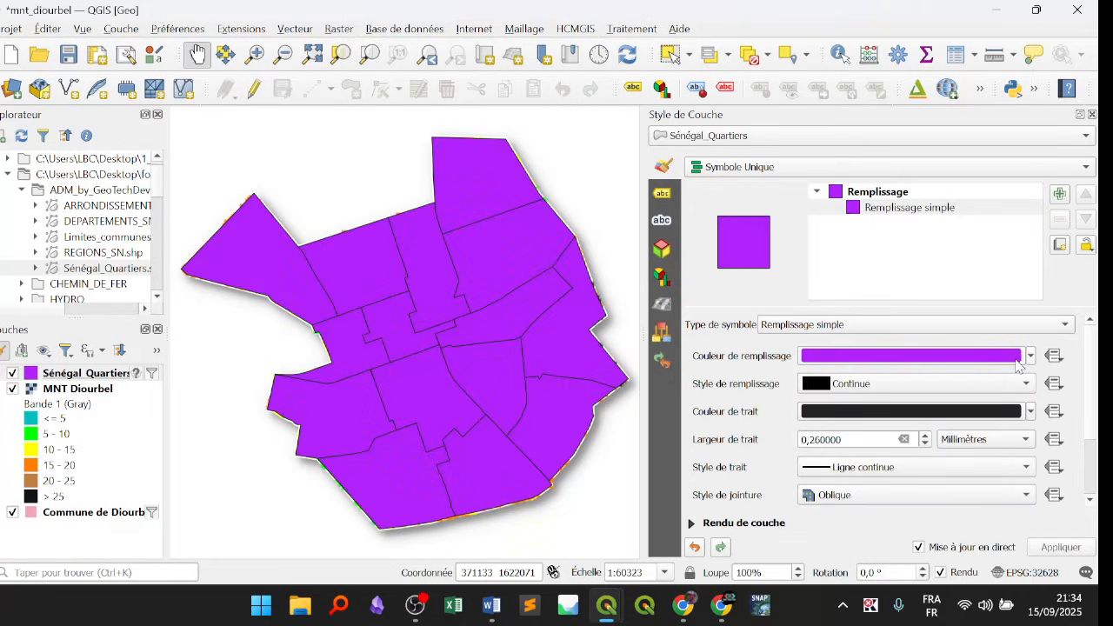
Change the fill colour of the neighbourhood polygons to bright magenta.
left_click(1029, 356)
left_click(920, 155)
left_click(941, 173)
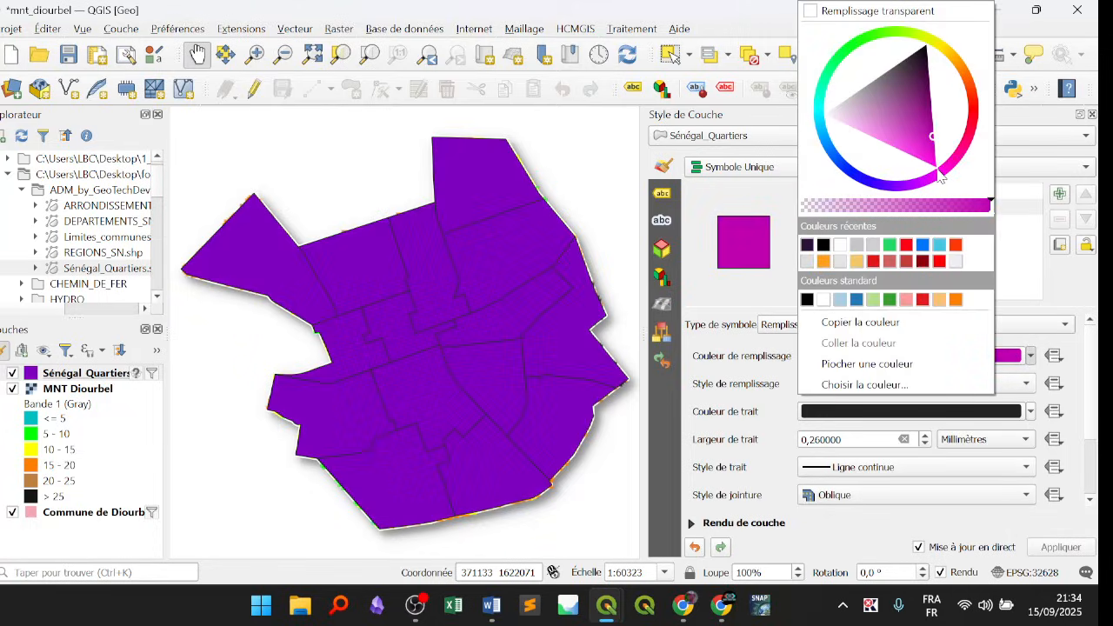
left_click(935, 163)
left_click(770, 398)
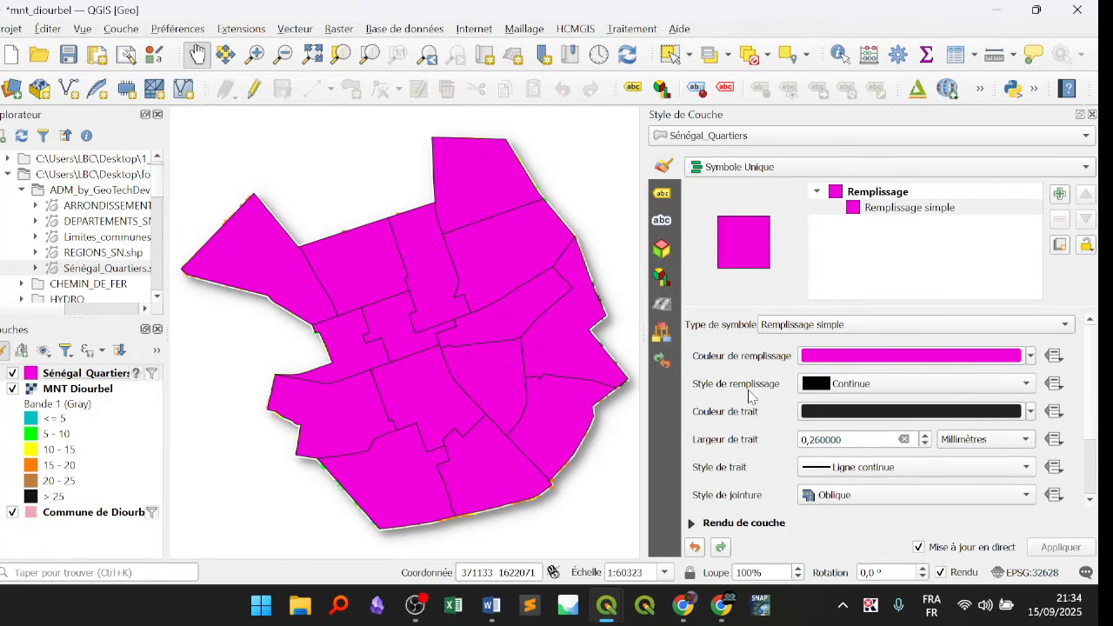
Remove the magenta fill from the neighbourhood polygons by choosing the Pas de remplissage fill style.
left_click(925, 393)
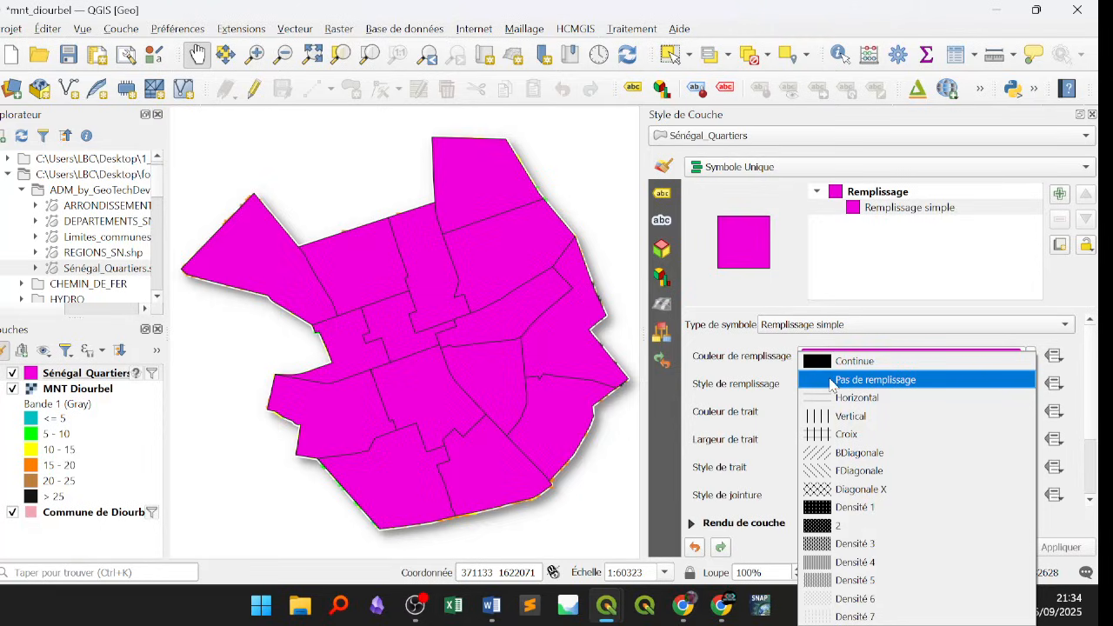
left_click(755, 391)
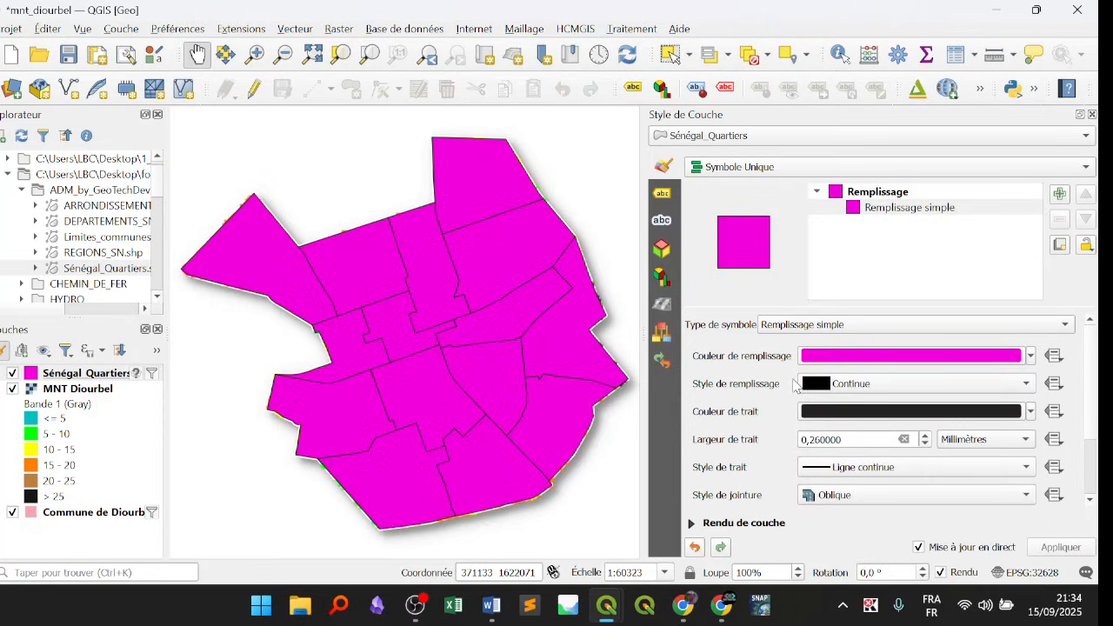
left_click(1007, 390)
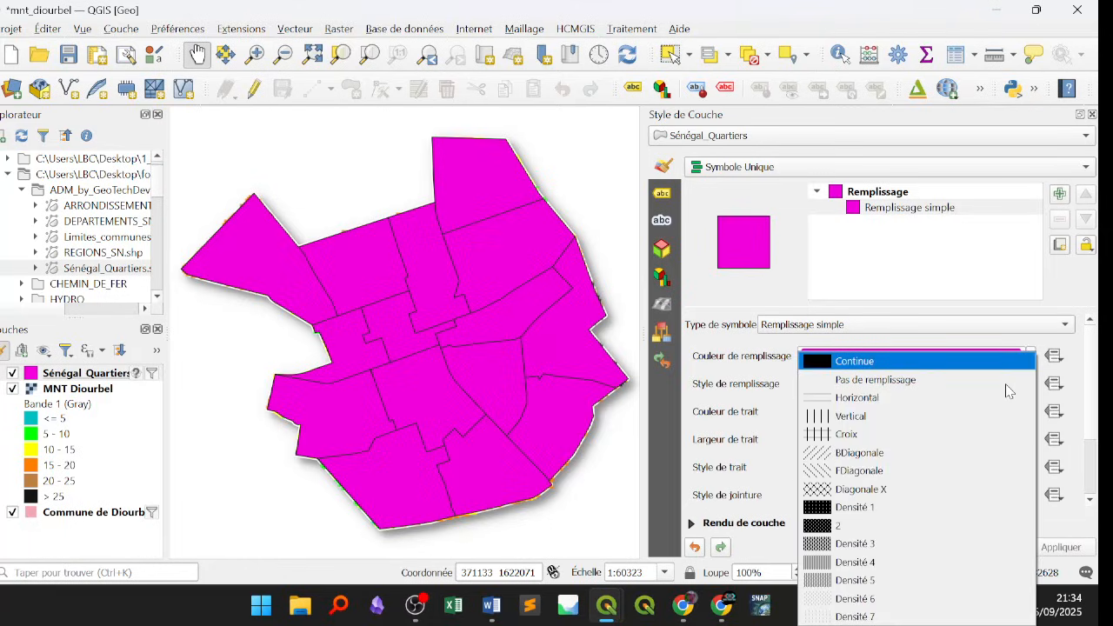
left_click(878, 384)
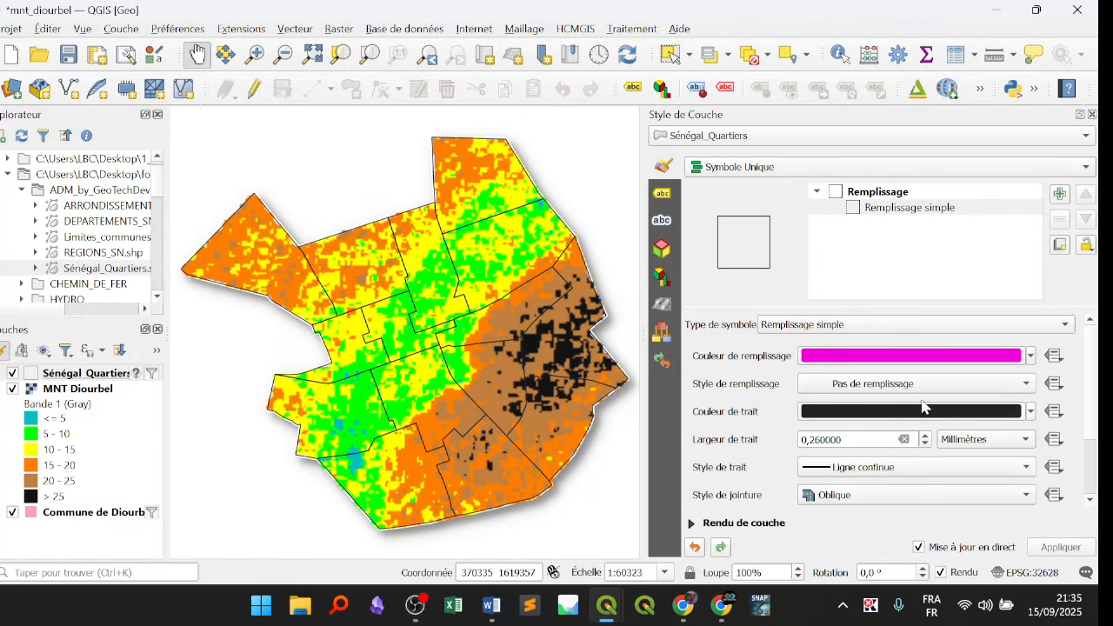
Switch the neighbourhood polygons' fill style to Continue, and then back to Pas de remplissage.
left_click(874, 382)
left_click(866, 382)
left_click(817, 385)
left_click(835, 360)
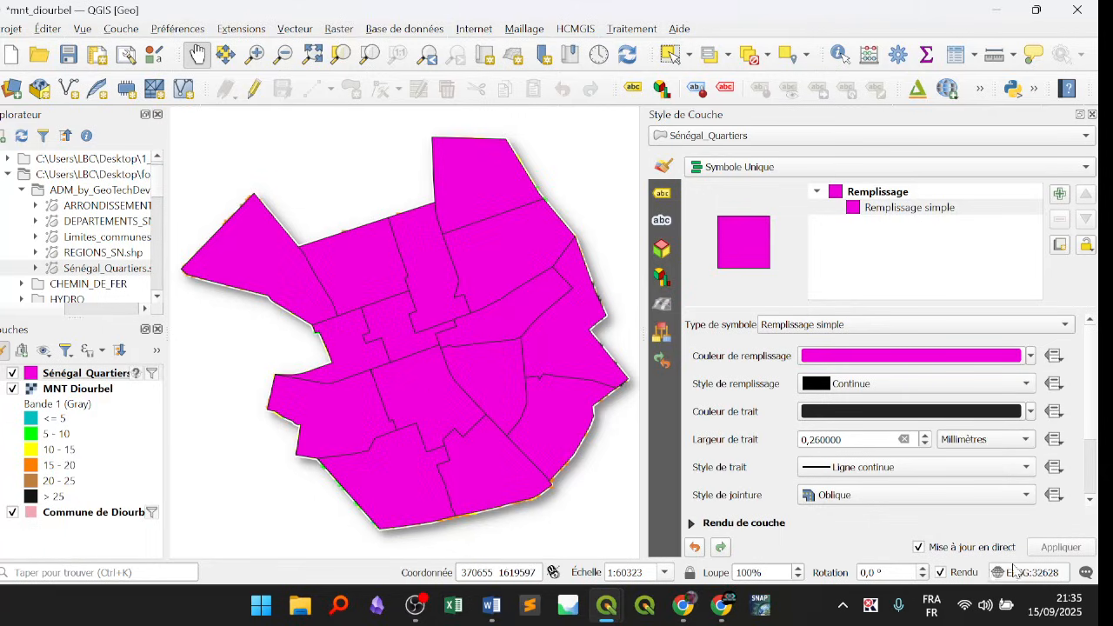
left_click(842, 385)
left_click(839, 383)
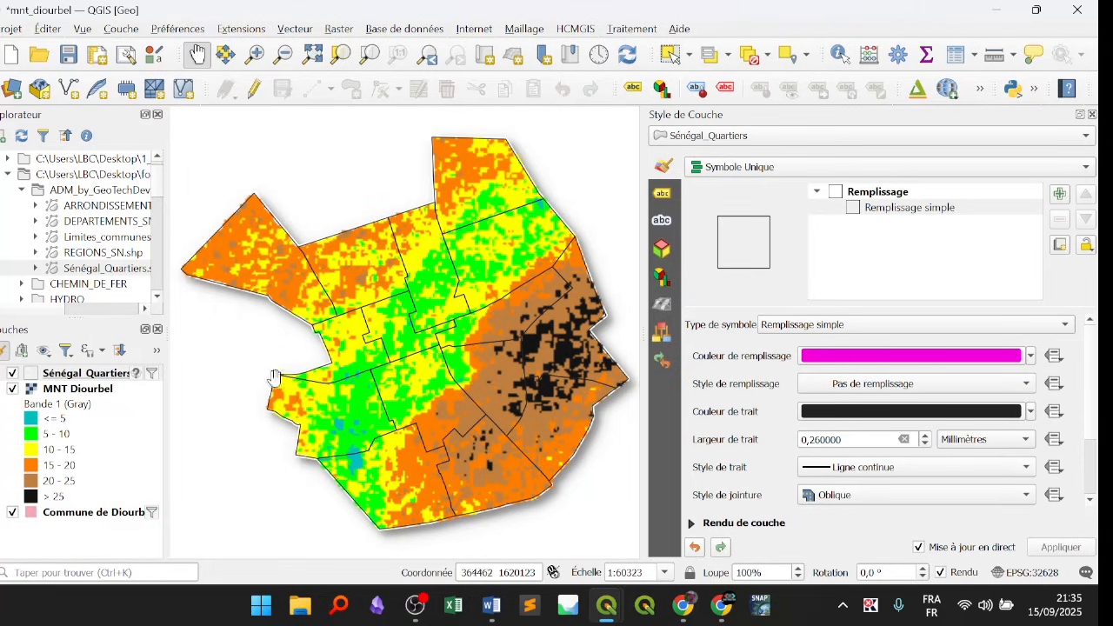
left_click(864, 390)
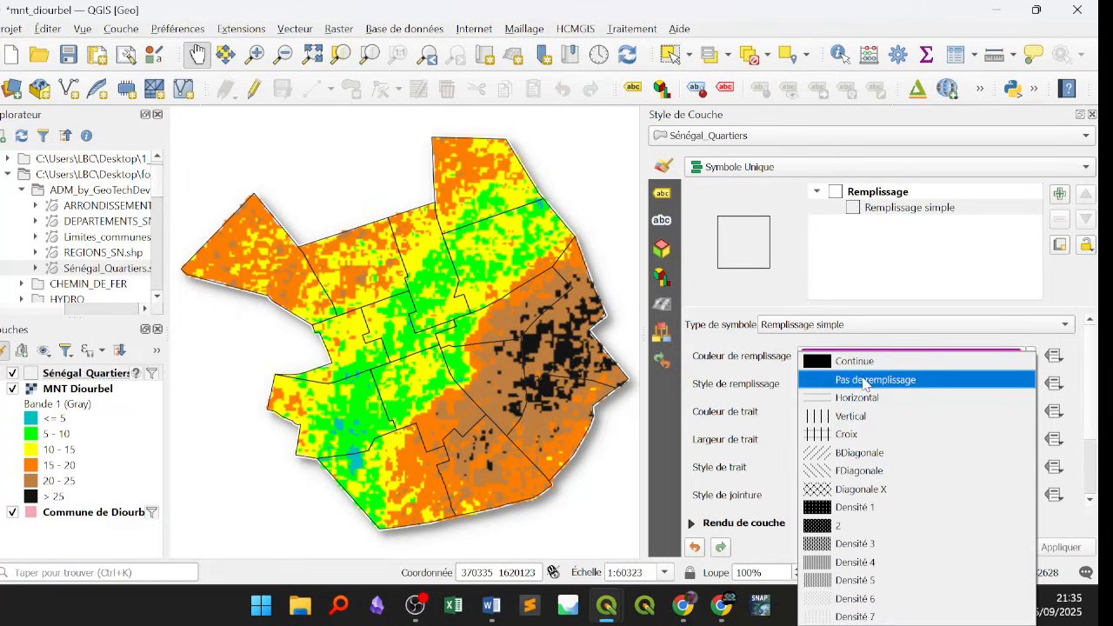
left_click(866, 379)
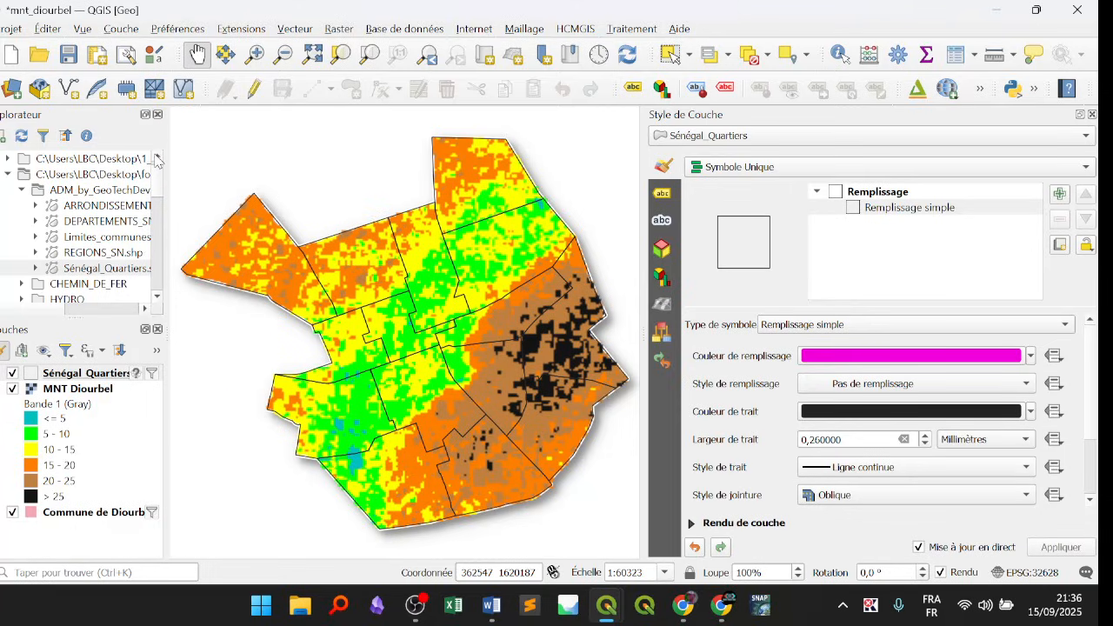
Widen the browser and layer panels to fit the full names, then toggle the visibility of the Sénégal_Quartiers layer.
left_click(157, 158)
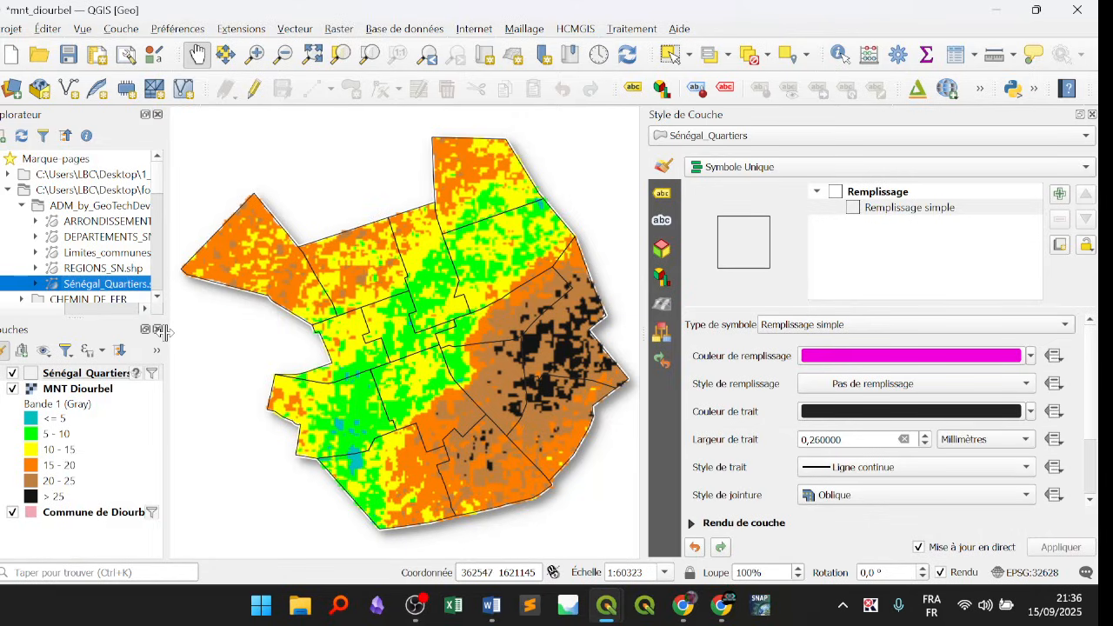
left_click_drag(163, 333, 219, 333)
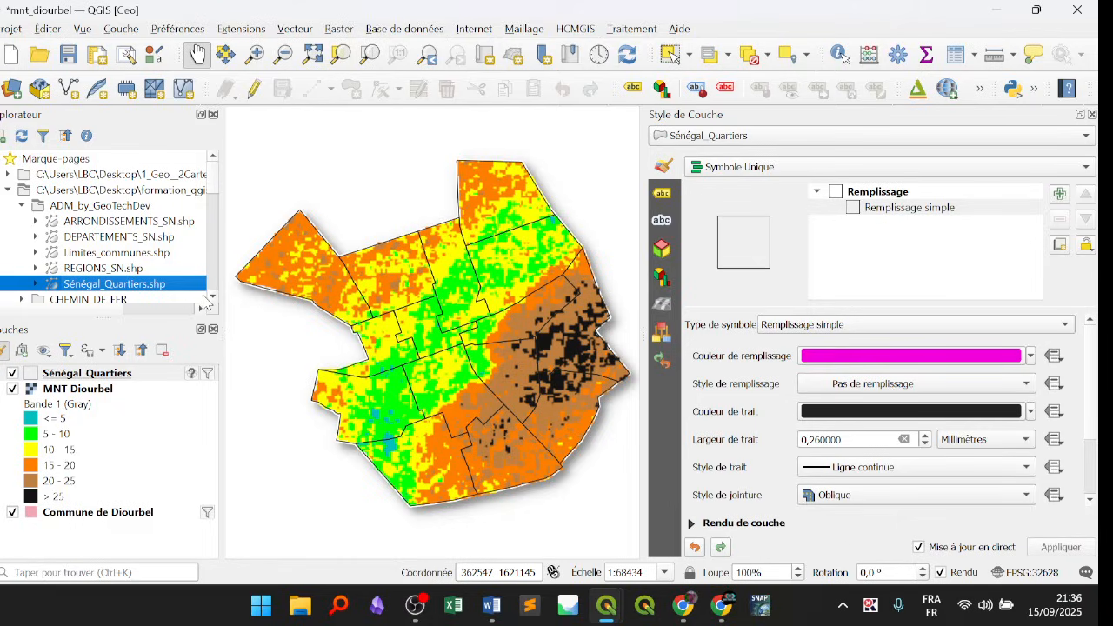
left_click(131, 376)
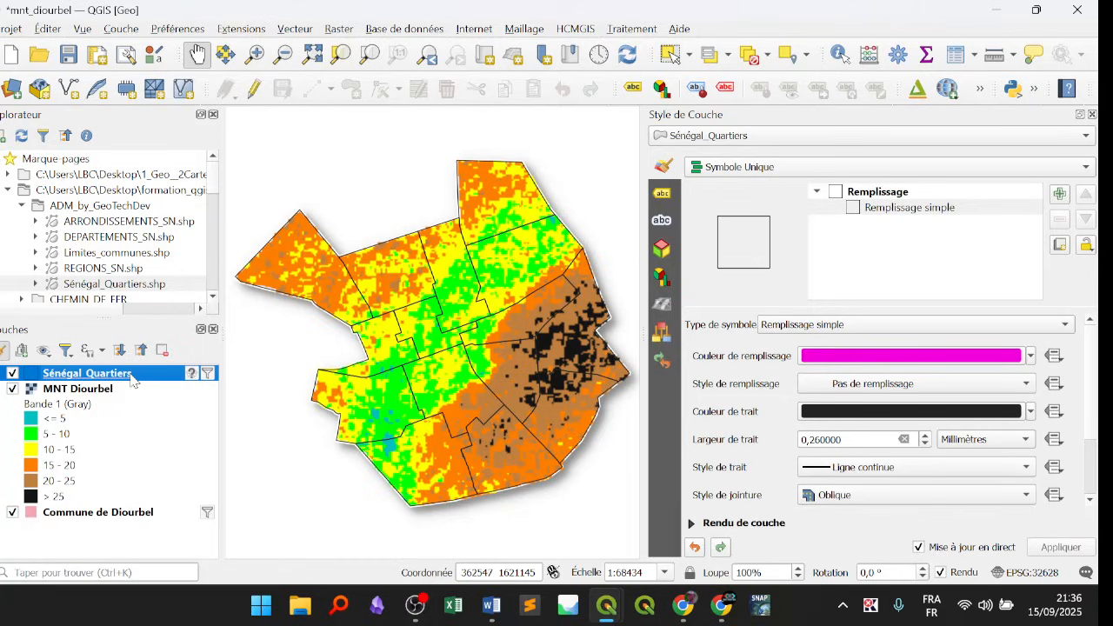
left_click(11, 377)
left_click(12, 378)
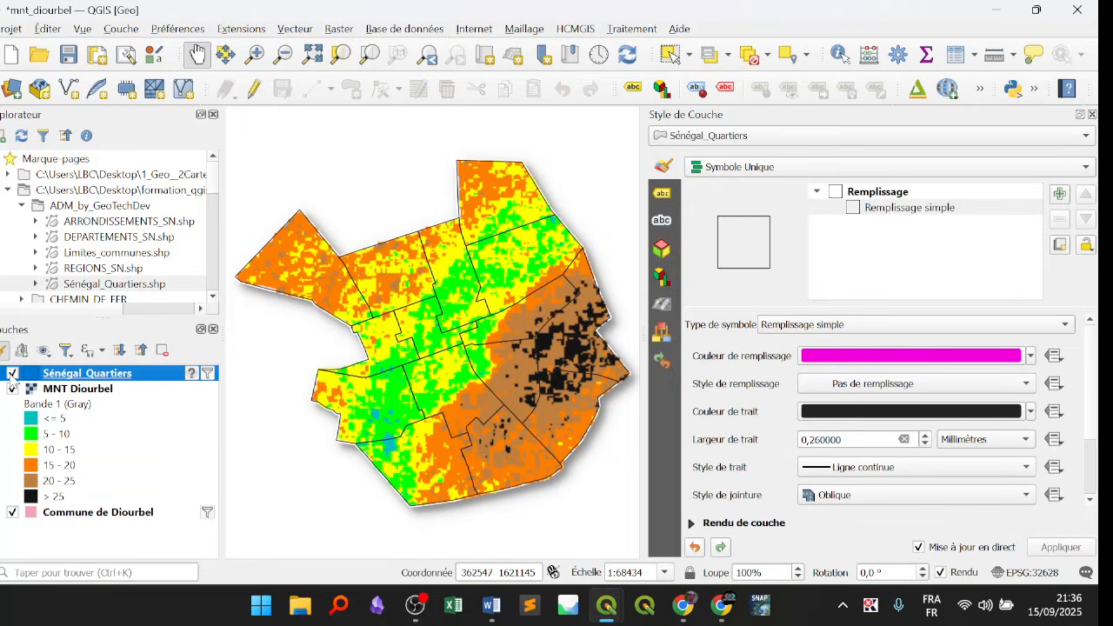
Open the filter of the Sénégal_Quartiers layer and restart its expression with the CCRCA field and the equals operator.
right_click(158, 374)
left_click(207, 269)
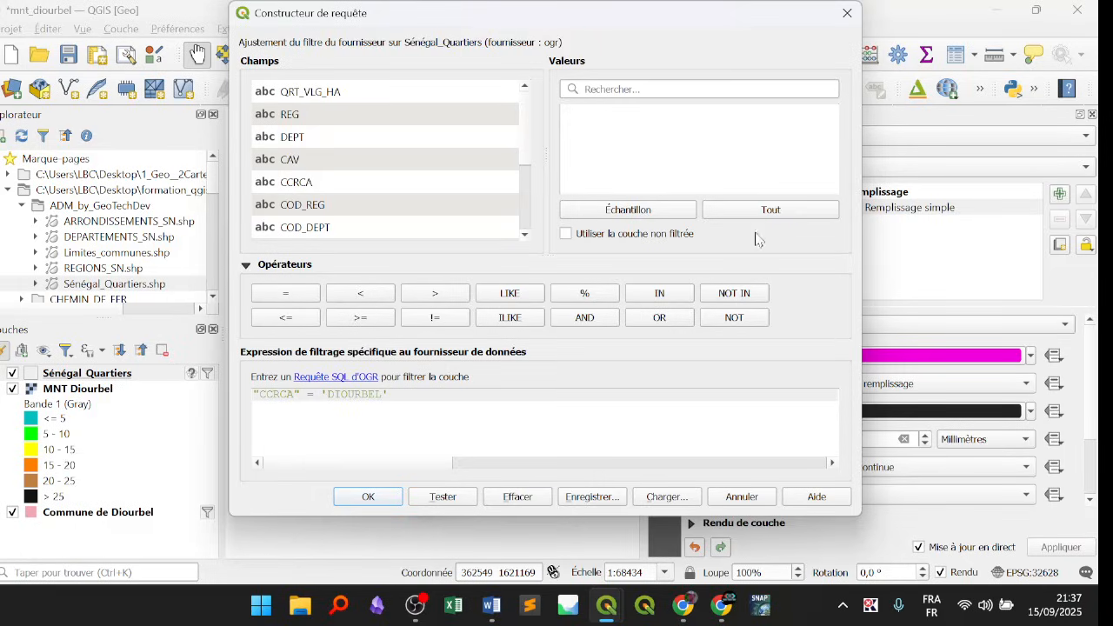
left_click(604, 89)
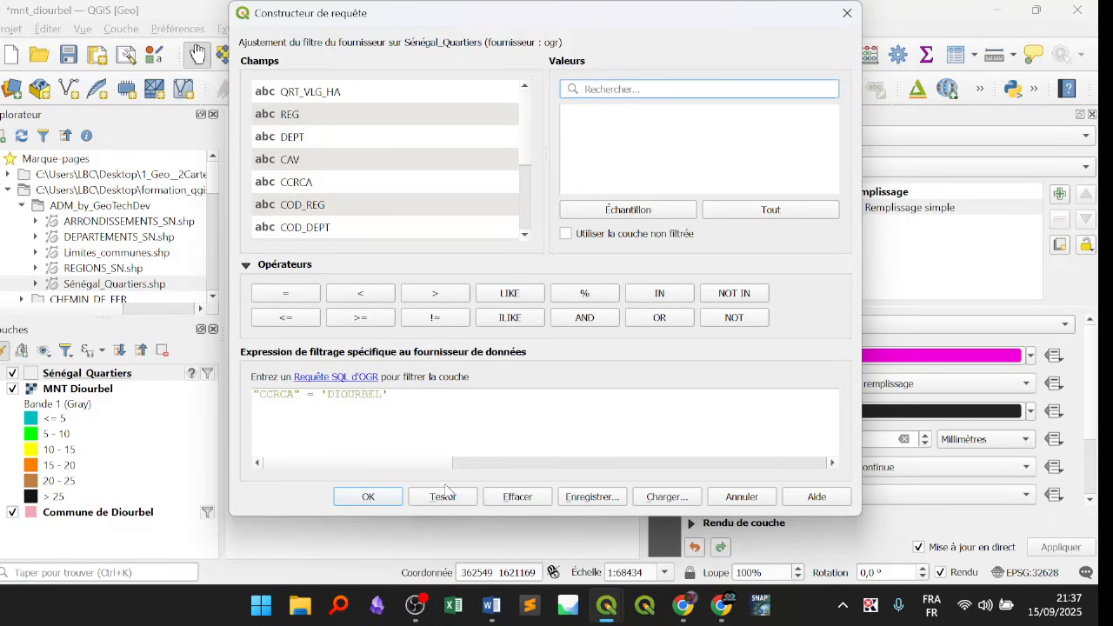
left_click_drag(435, 419, 237, 382)
double_click(288, 184)
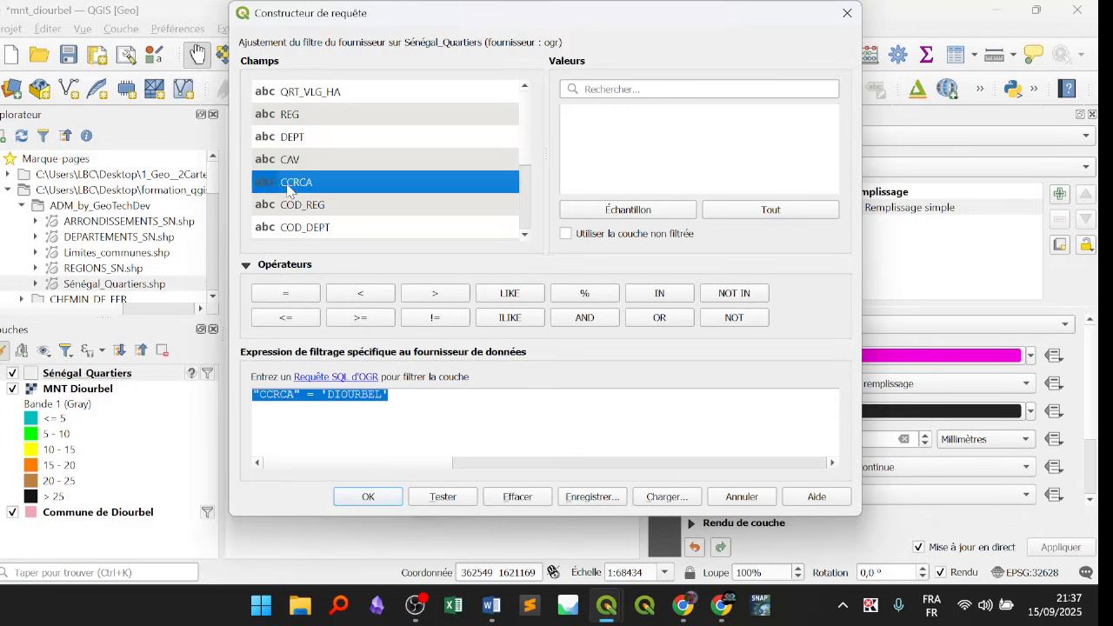
left_click(298, 301)
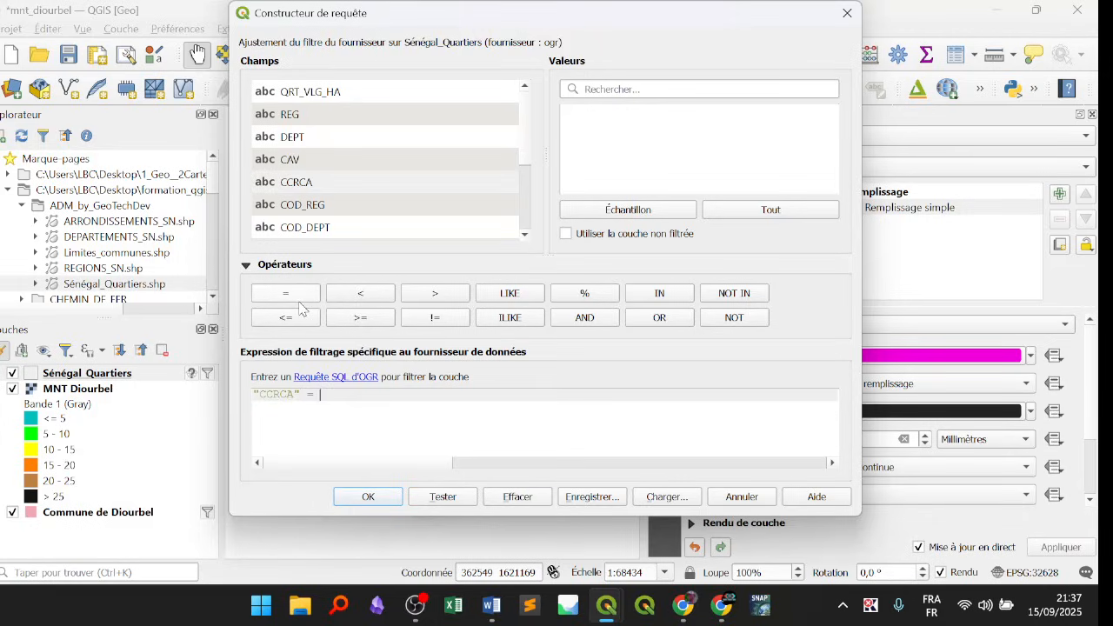
Find DIOURBEL among all CCRCA values by searching for DIOURB, add it to complete the expression, and apply the filter.
left_click(735, 213)
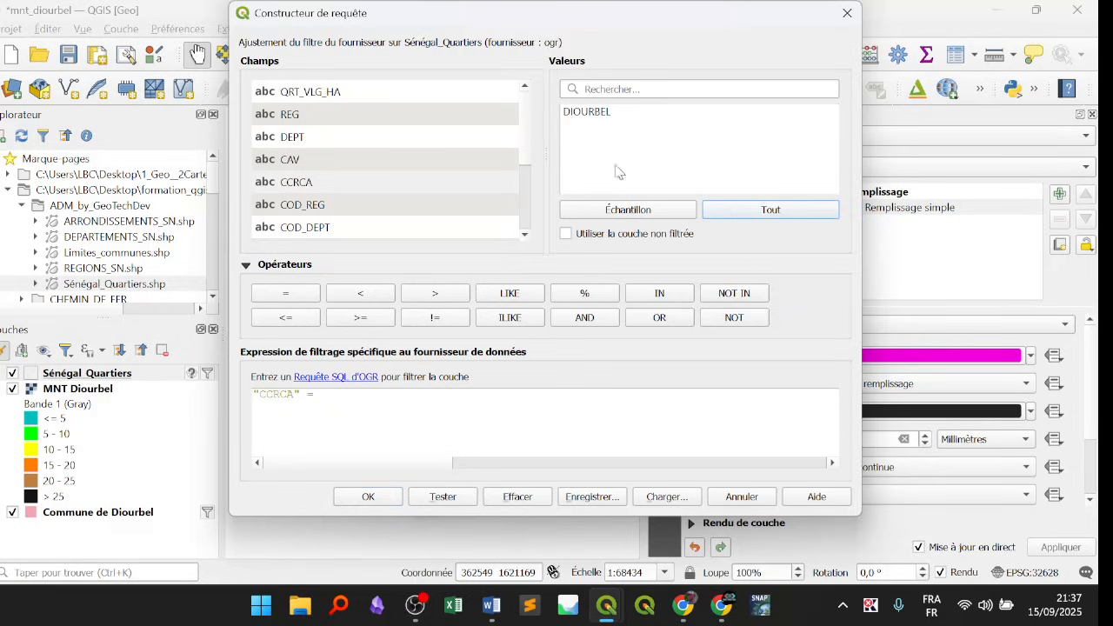
left_click(597, 114)
left_click(630, 84)
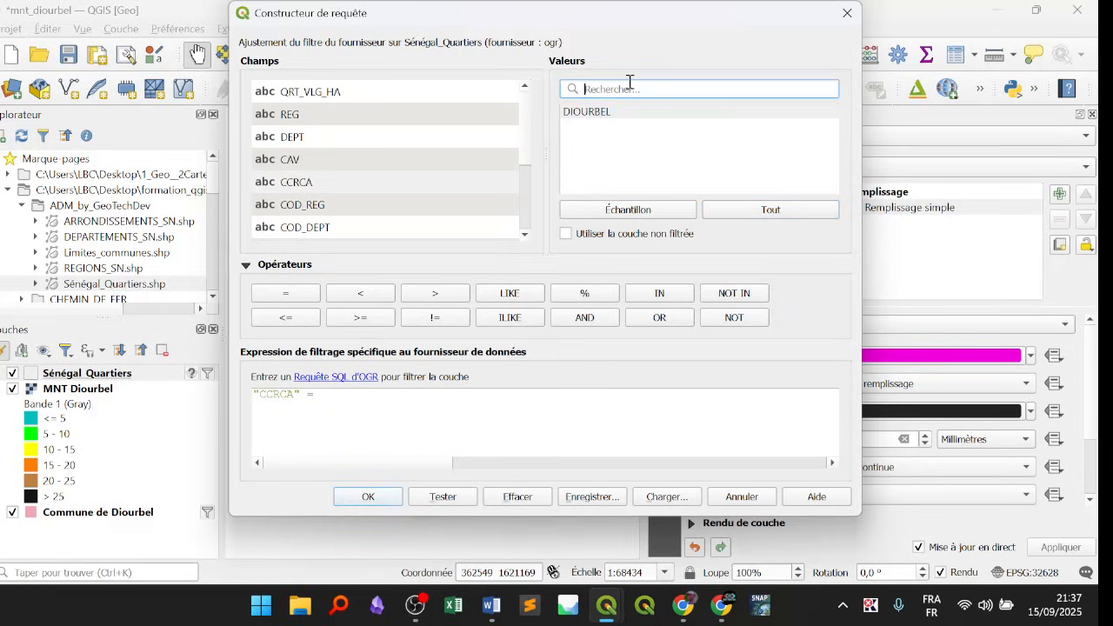
type("DIOURB")
left_click(621, 120)
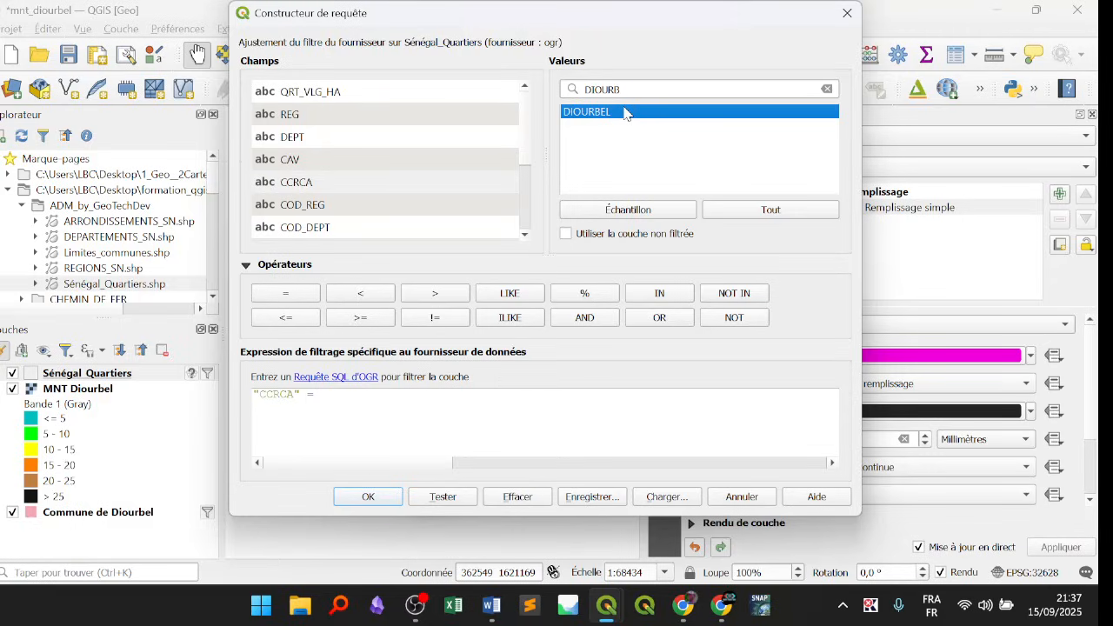
double_click(622, 113)
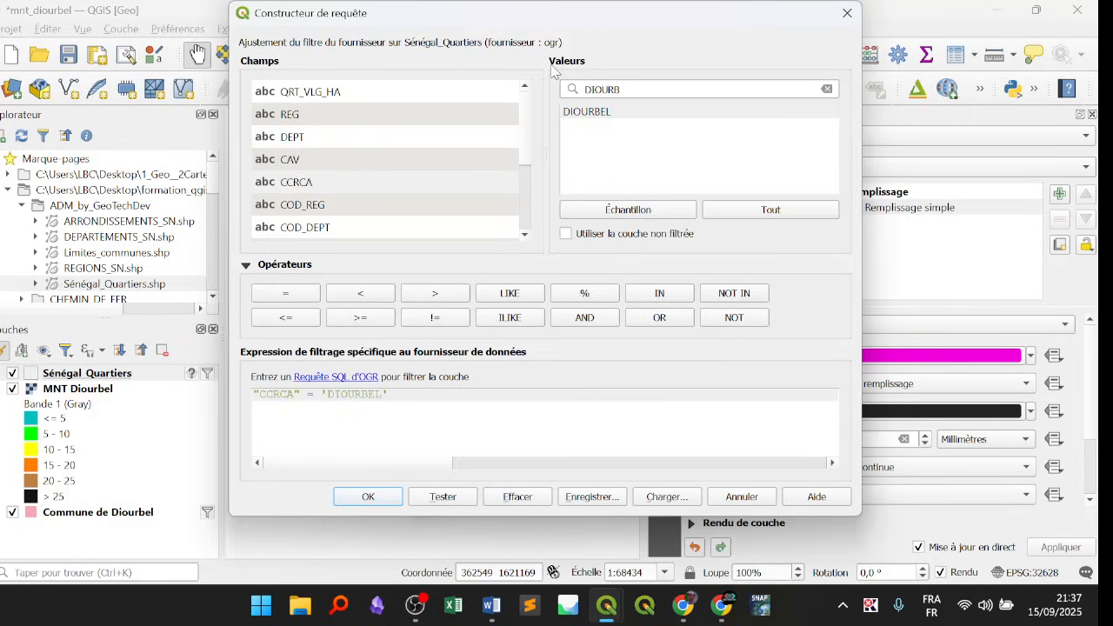
left_click(391, 504)
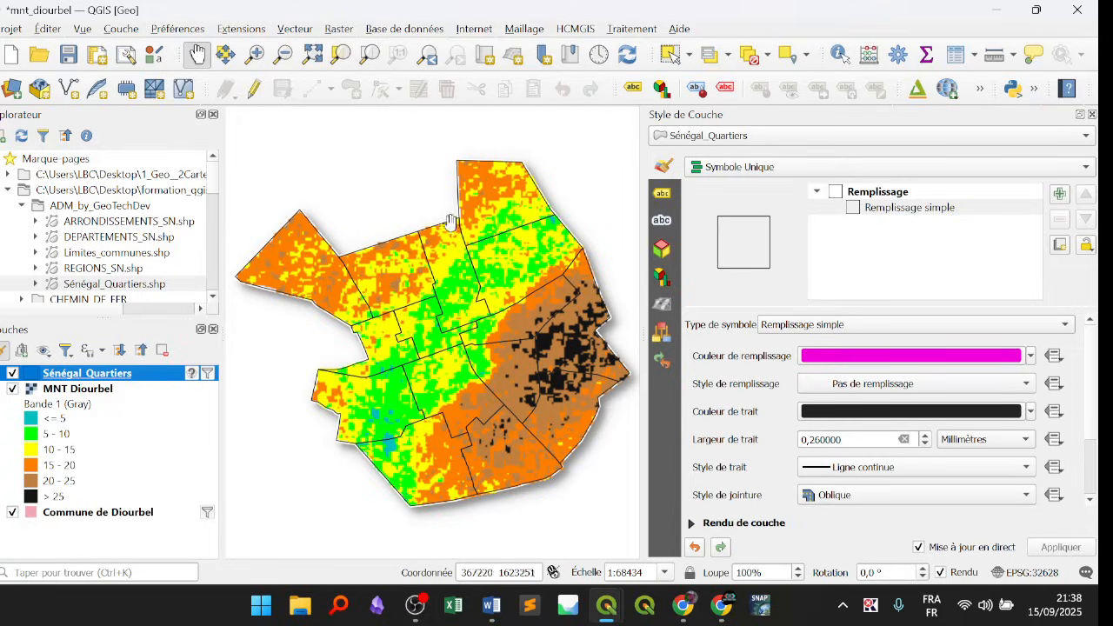
Make the neighbourhood polygons solid with the Continue fill style.
left_click(884, 388)
left_click(874, 362)
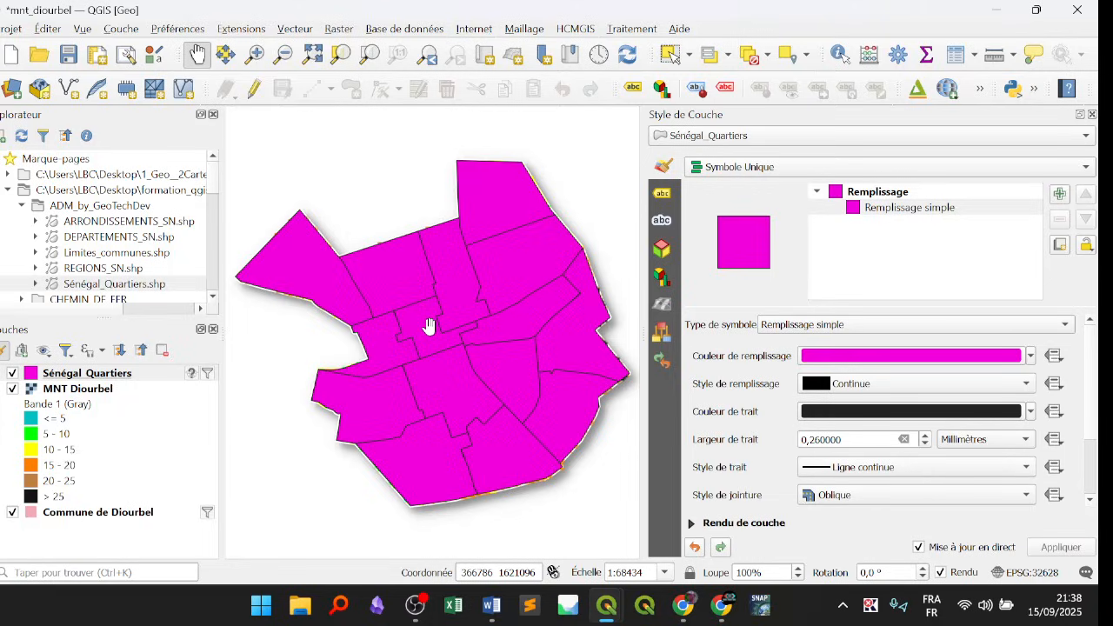
Reopen the Sénégal_Quartiers layer's filter, examine the field and value in its expression, and accept it as is.
right_click(160, 376)
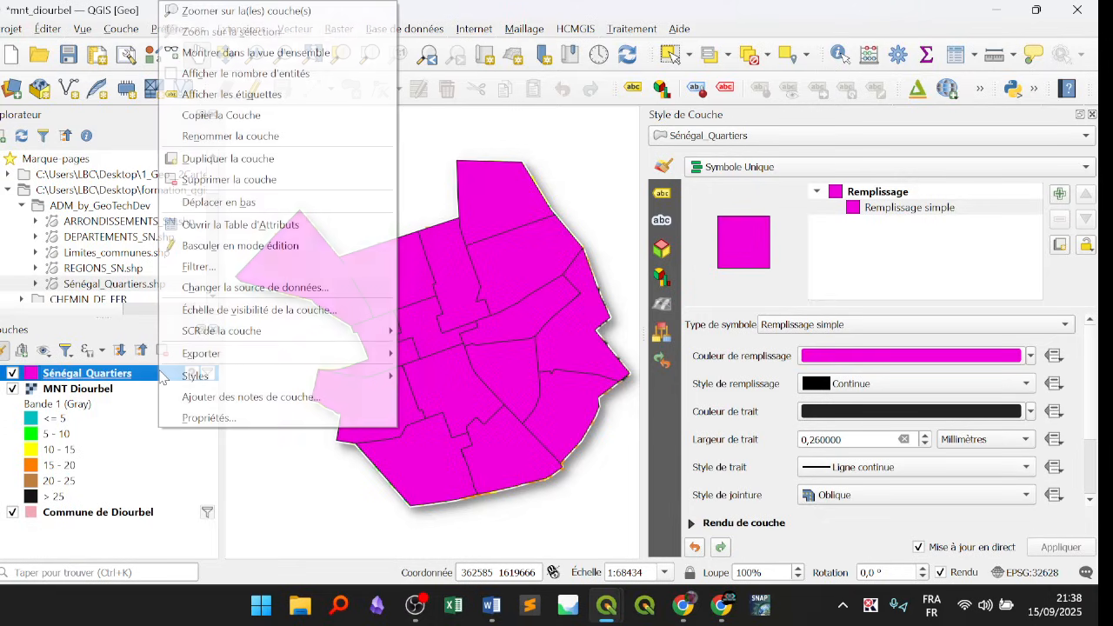
left_click(212, 268)
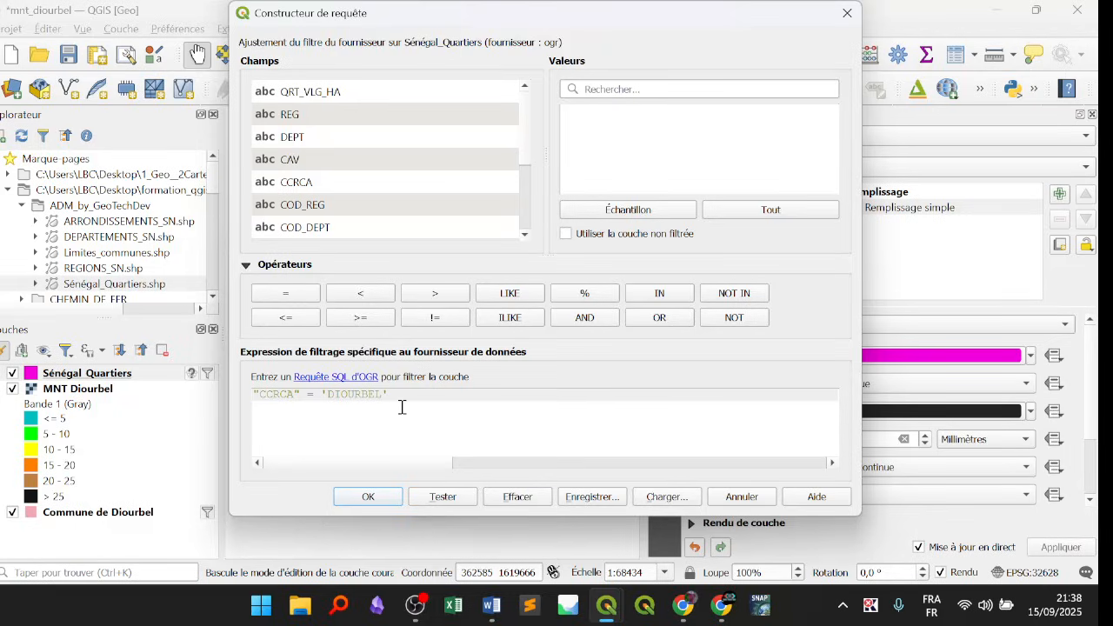
triple_click(256, 405)
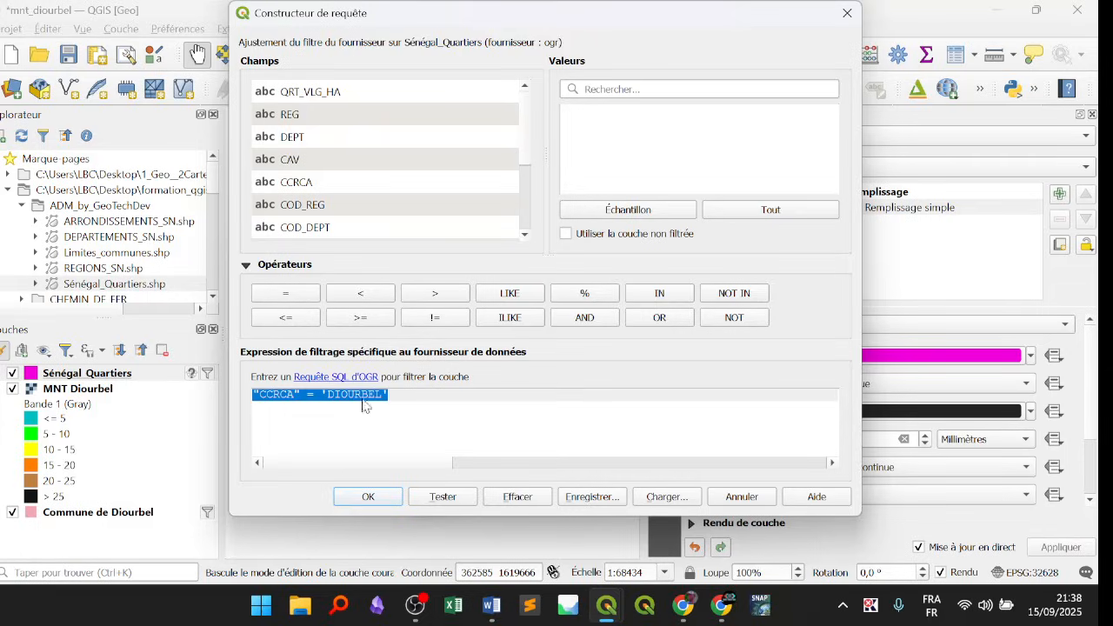
left_click(442, 394)
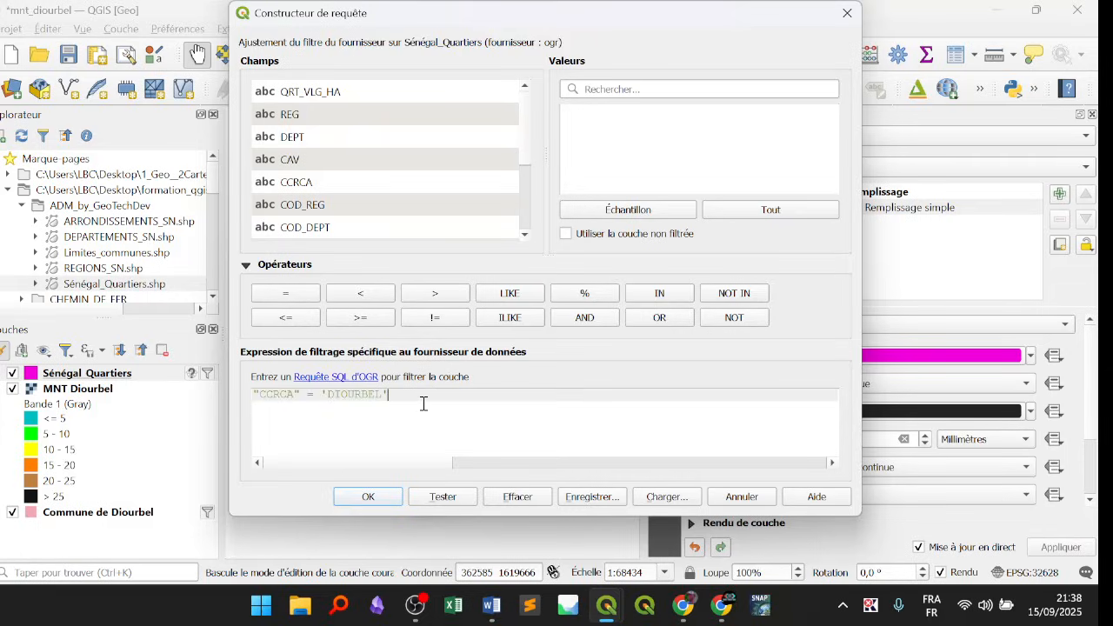
left_click_drag(321, 395, 404, 398)
left_click(404, 397)
left_click(406, 399)
left_click(365, 495)
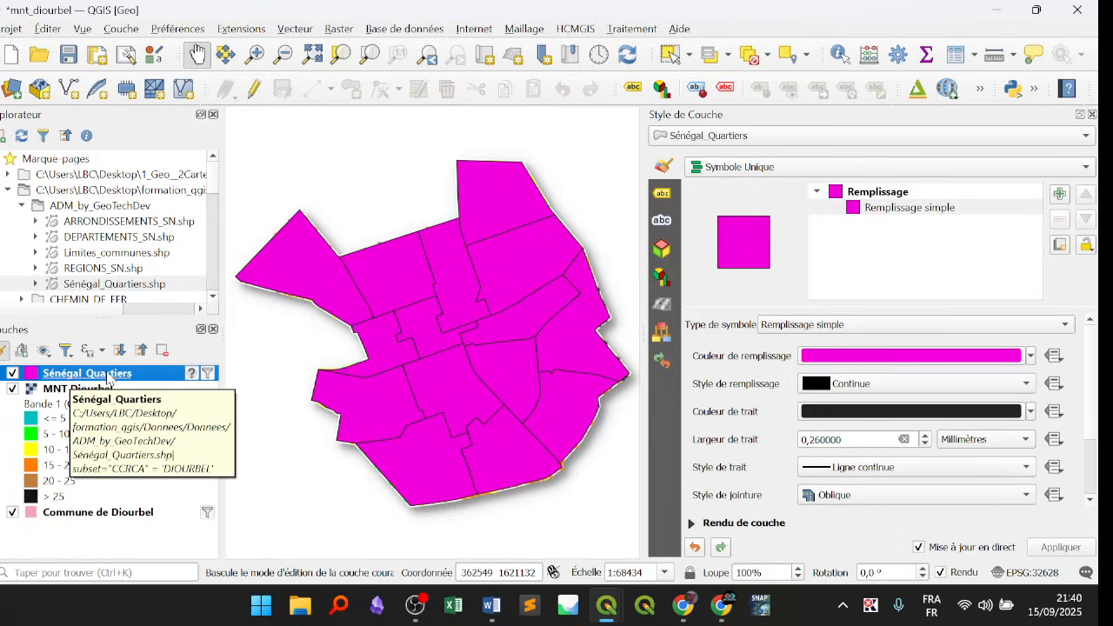
right_click(108, 376)
mouse_move(126, 358)
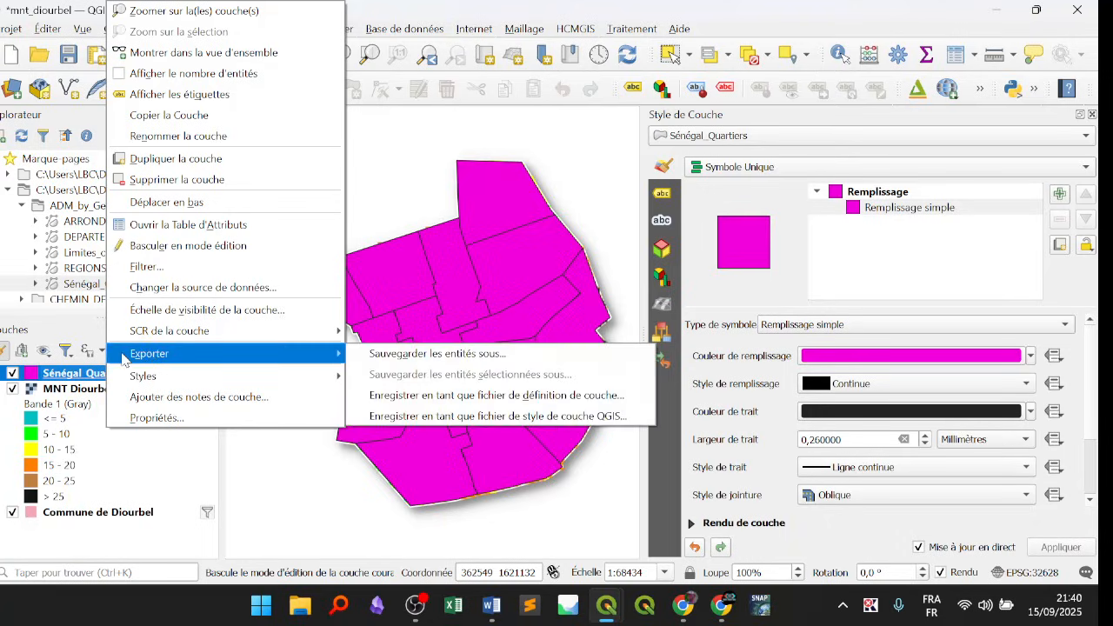
left_click(71, 376)
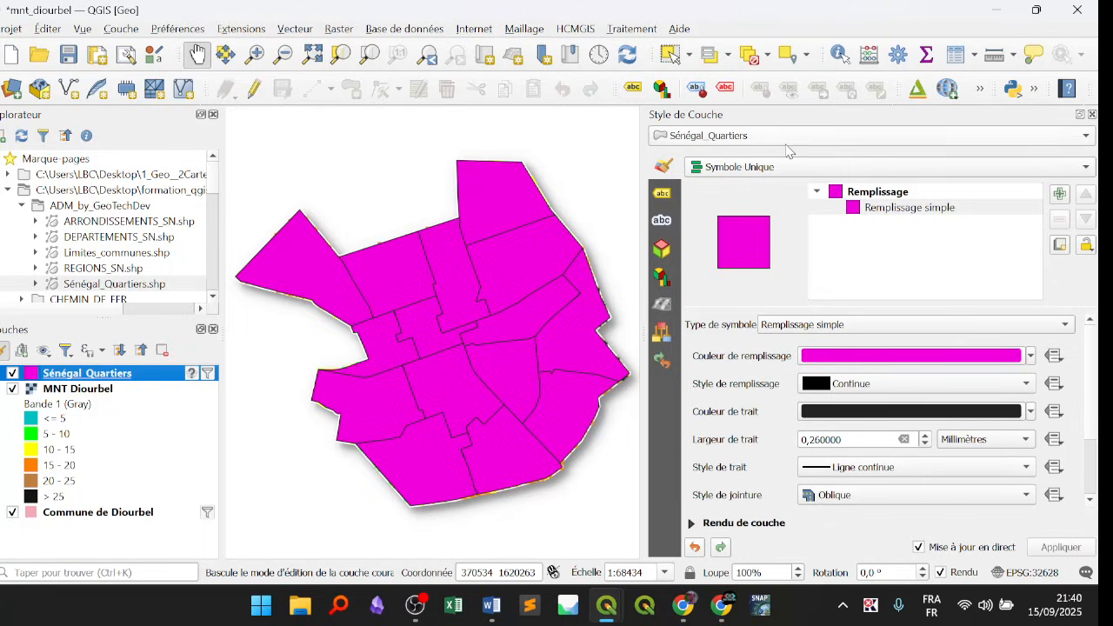
Set the fill style of the neighbourhoods' simple fill to Pas de remplissage.
left_click(858, 190)
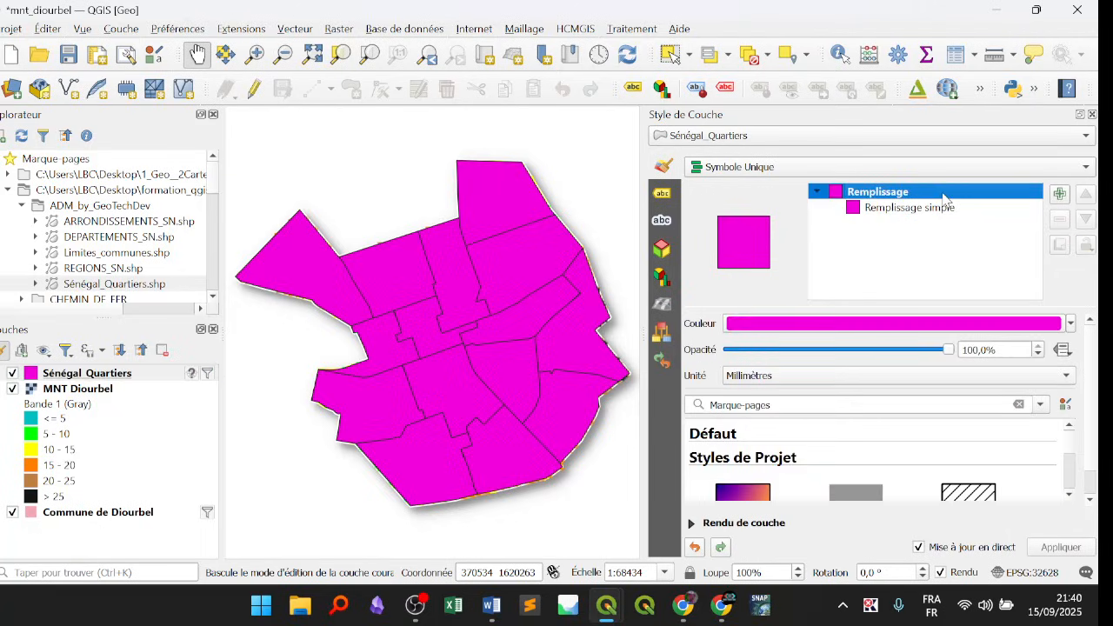
left_click(925, 213)
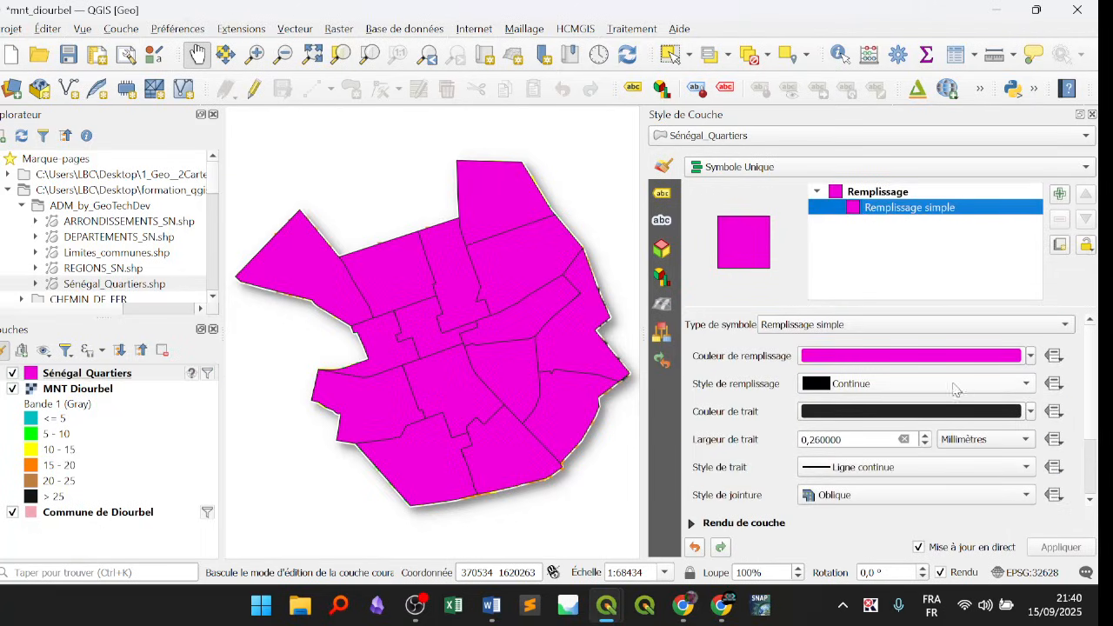
left_click(865, 388)
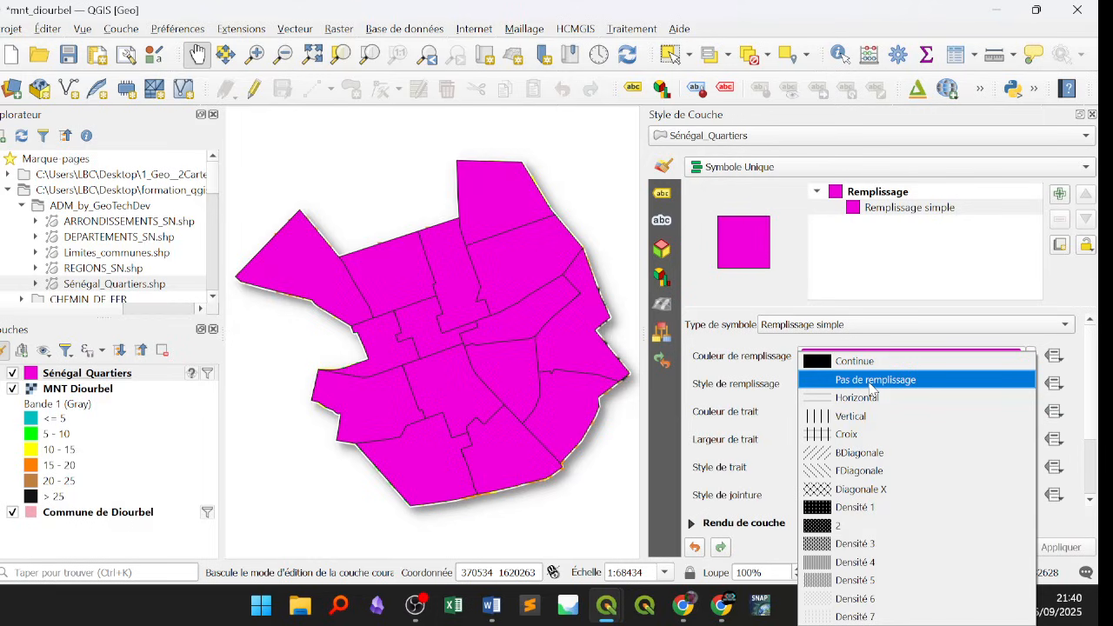
left_click(872, 382)
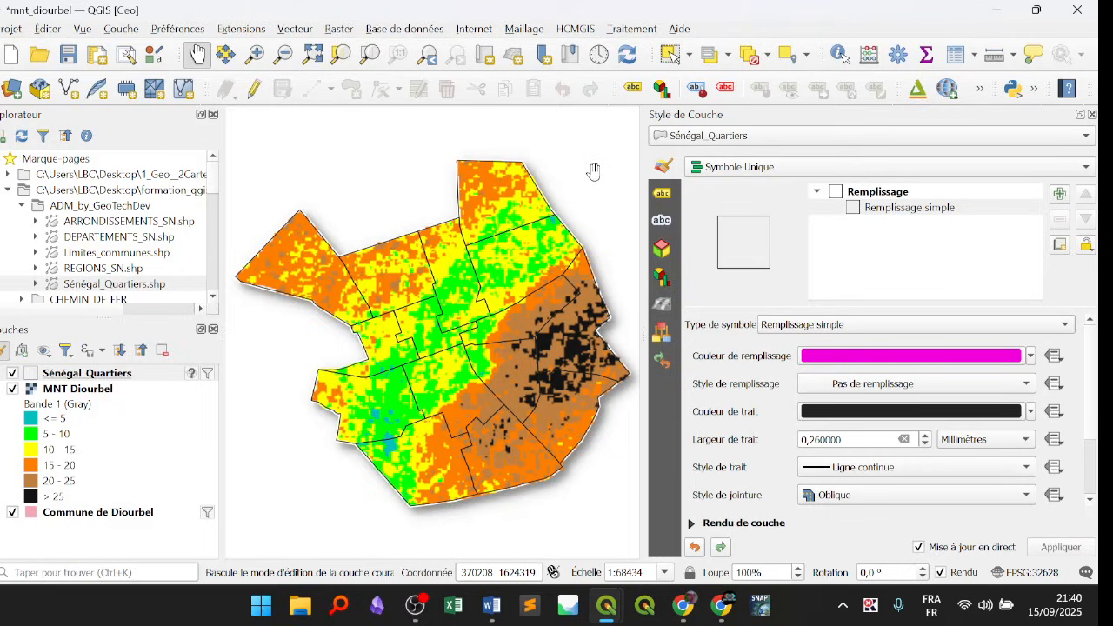
Open the label settings of the Sénégal_Quartiers layer and save the project.
left_click(664, 194)
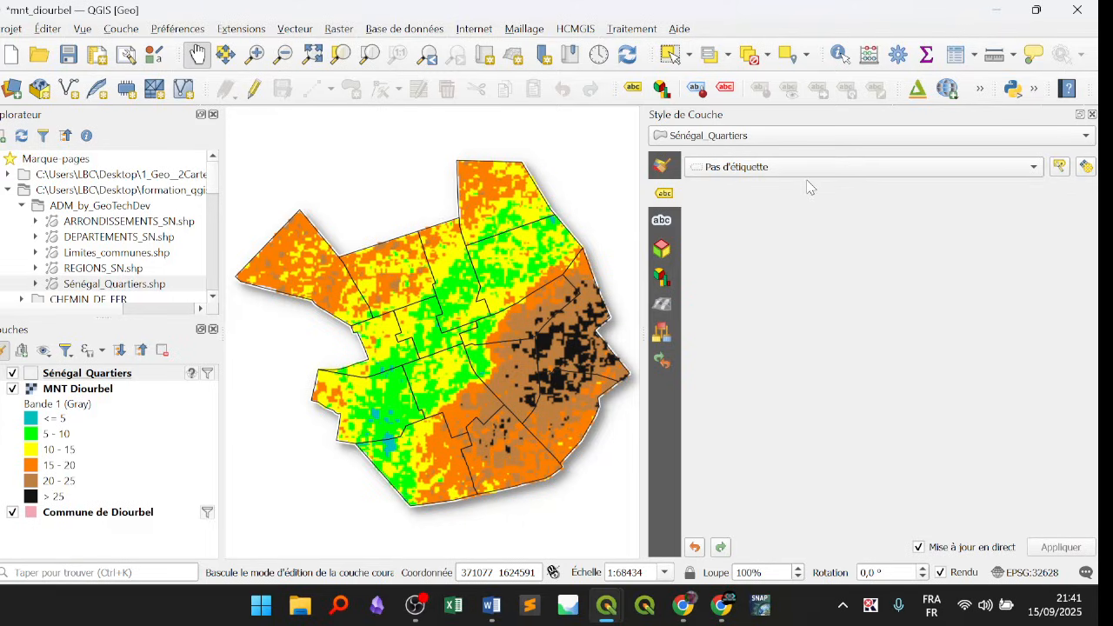
left_click(665, 169)
left_click(661, 195)
left_click(77, 59)
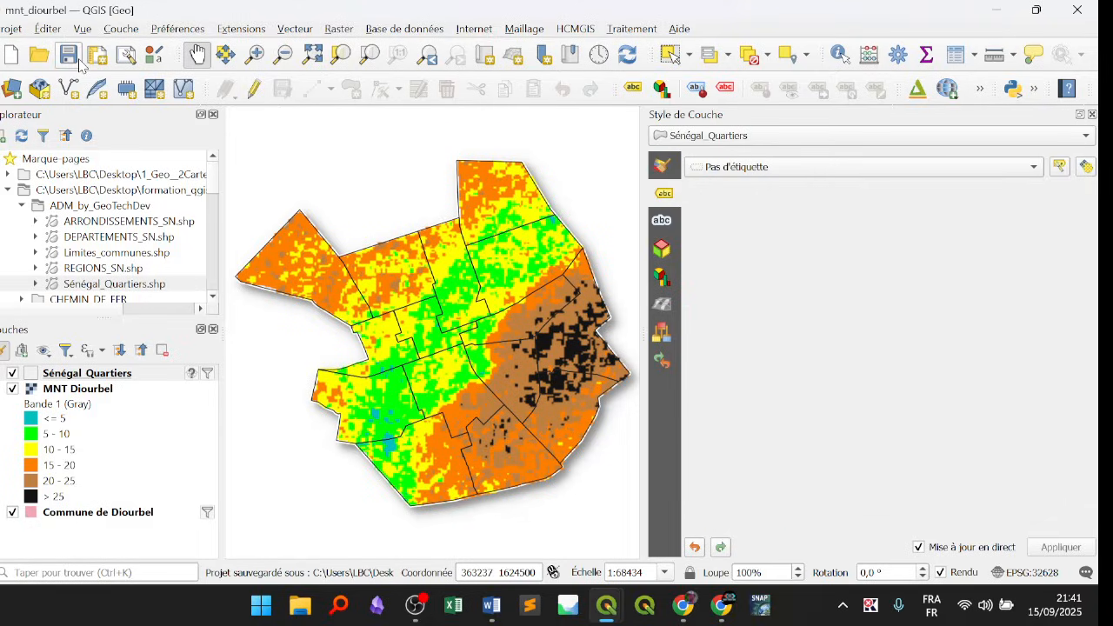
Label the Sénégal_Quartiers neighbourhoods with simple labels (Étiquettes simples) based on the QRT_VLG_HA field.
left_click(74, 374)
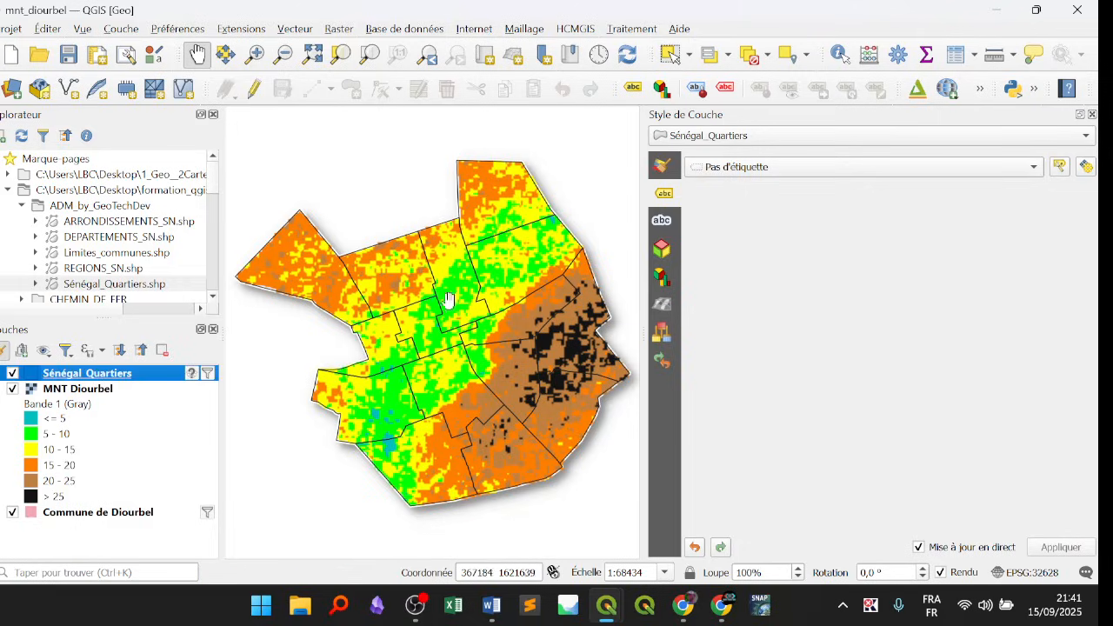
left_click(738, 174)
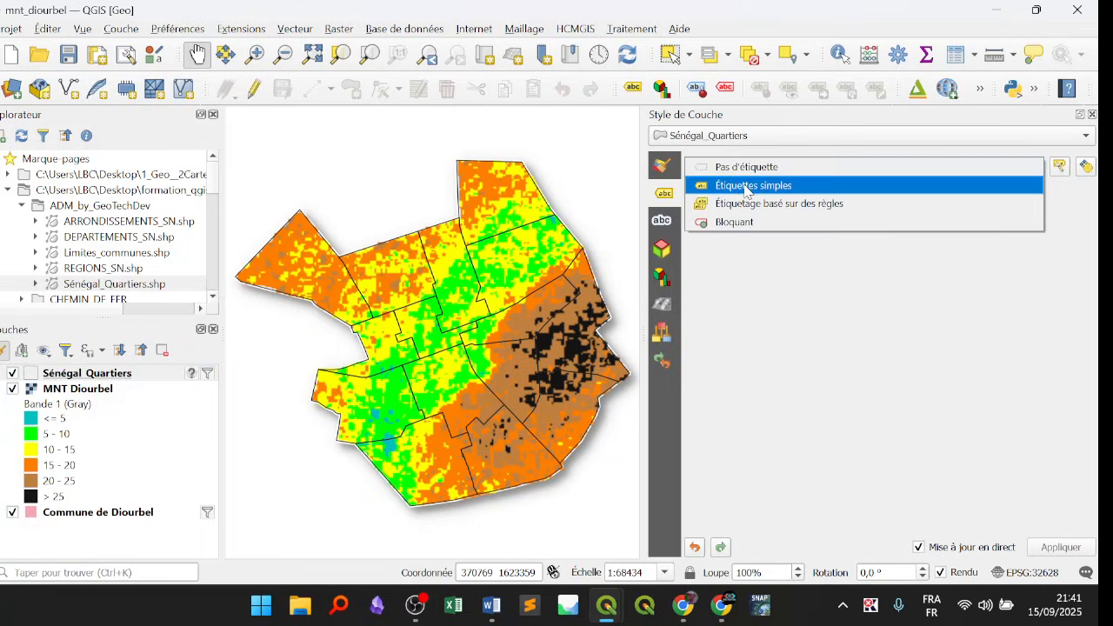
left_click(660, 196)
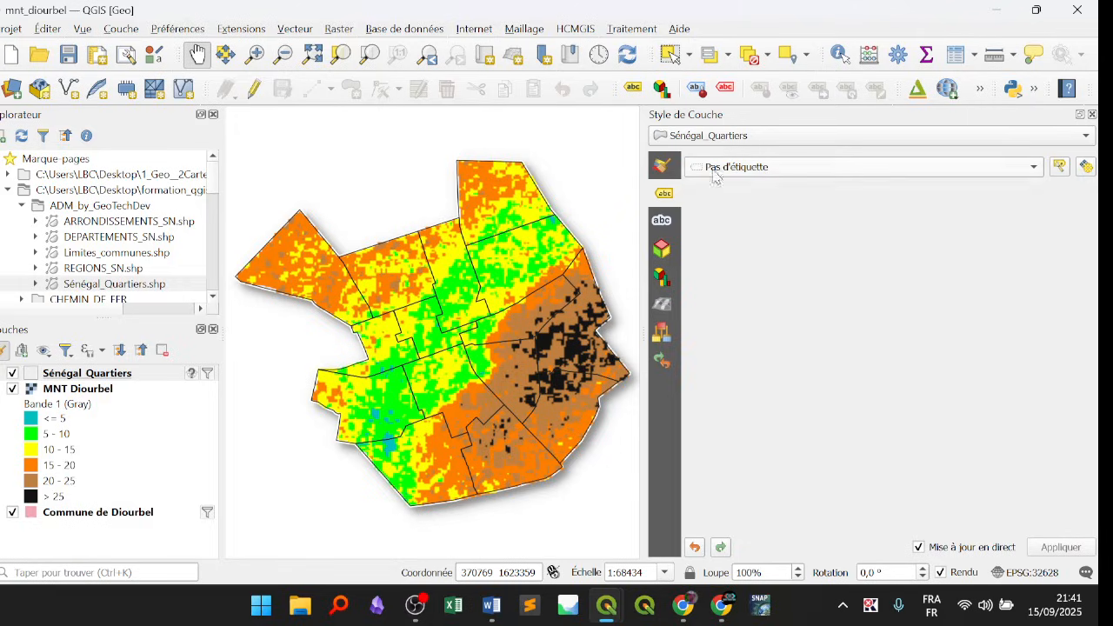
left_click(765, 170)
left_click(761, 172)
left_click(759, 170)
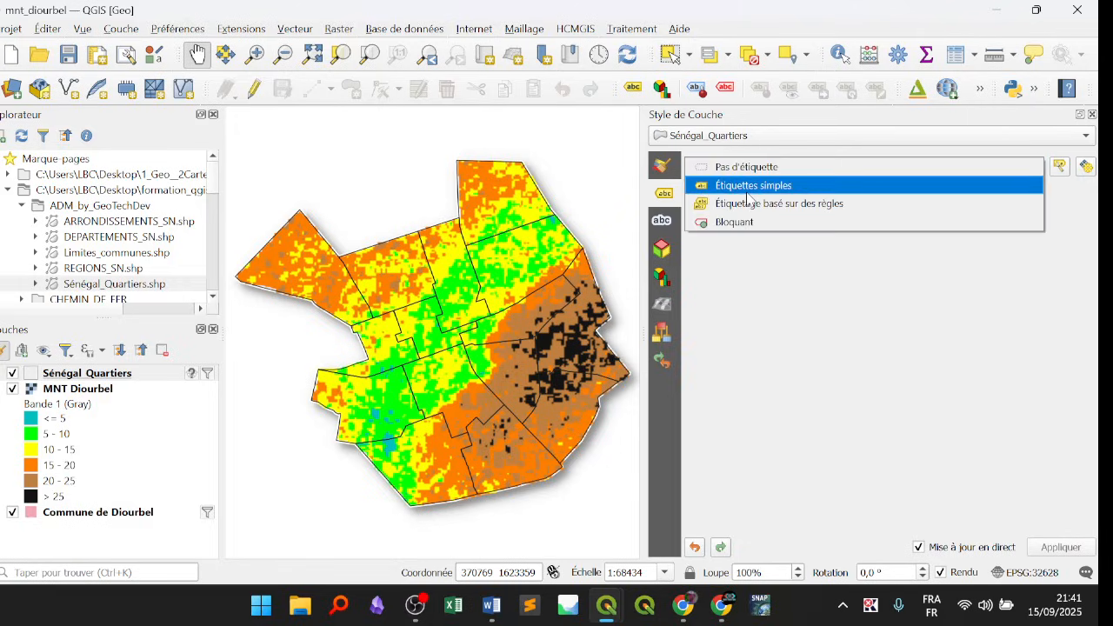
left_click(748, 182)
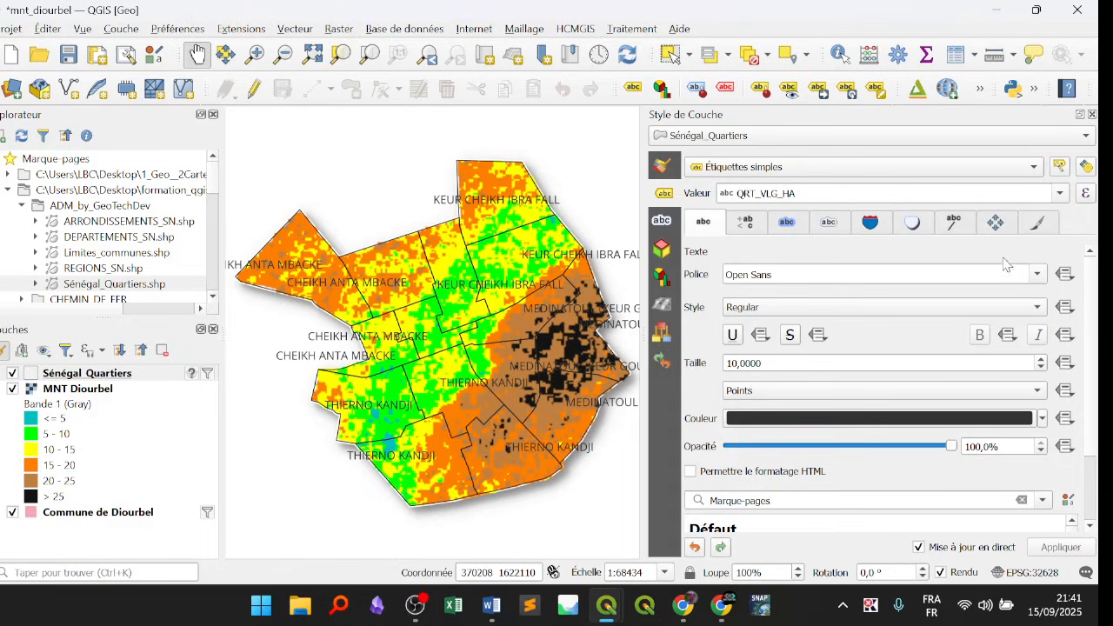
Examine the rendering options of the neighbourhood labels, including overlap and entity options, and return to their text settings.
left_click(1036, 223)
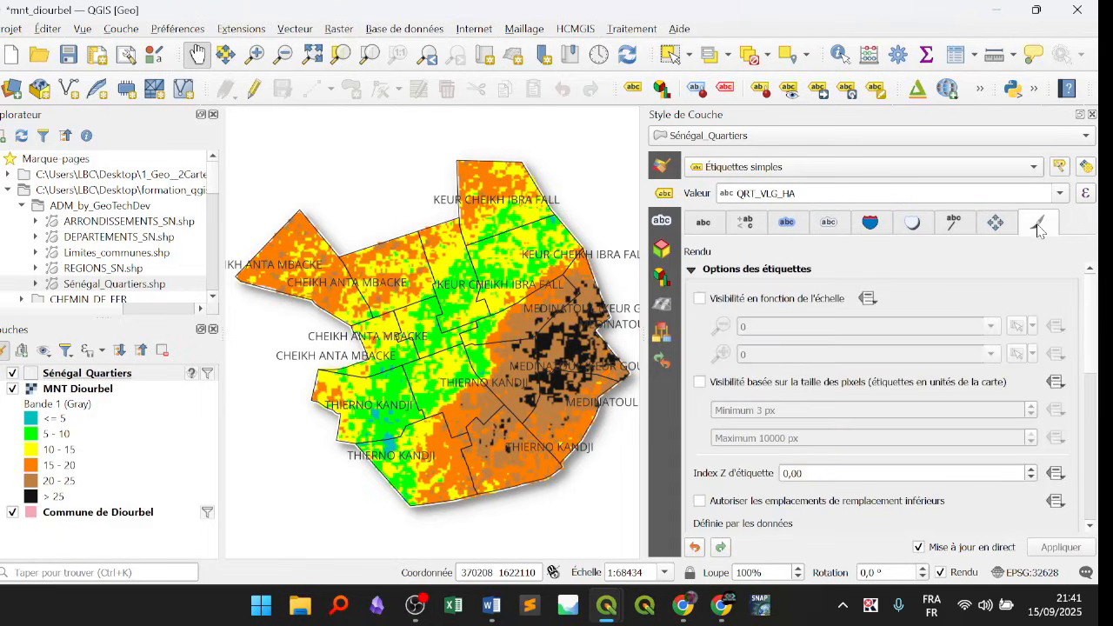
scroll(1091, 314, "down", 2)
scroll(893, 395, "down", 2)
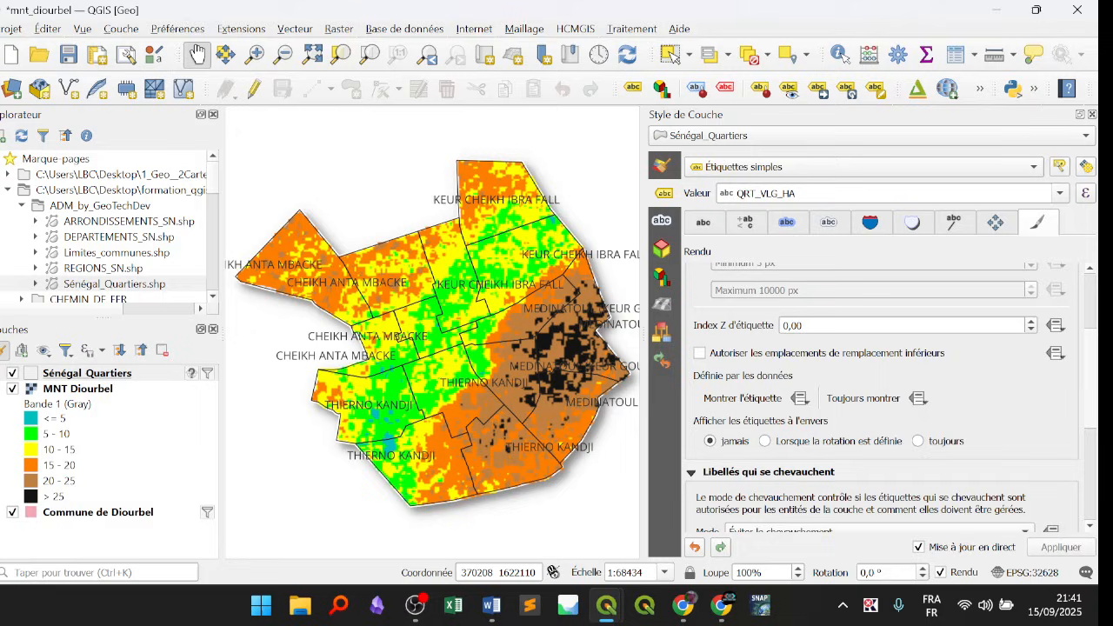
scroll(891, 397, "down", 1)
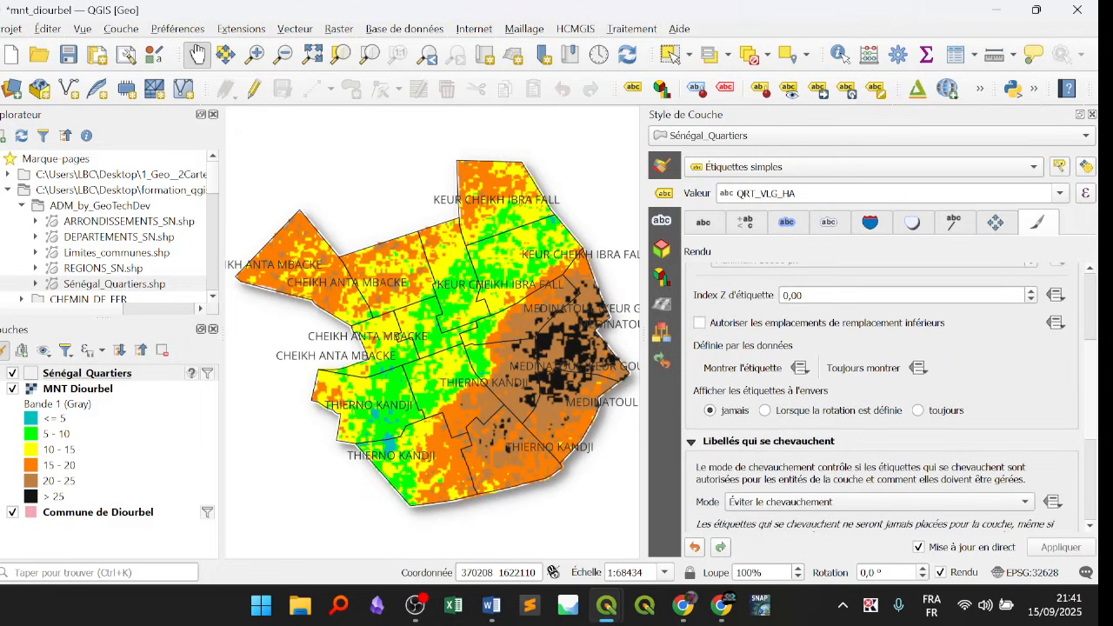
scroll(891, 397, "down", 5)
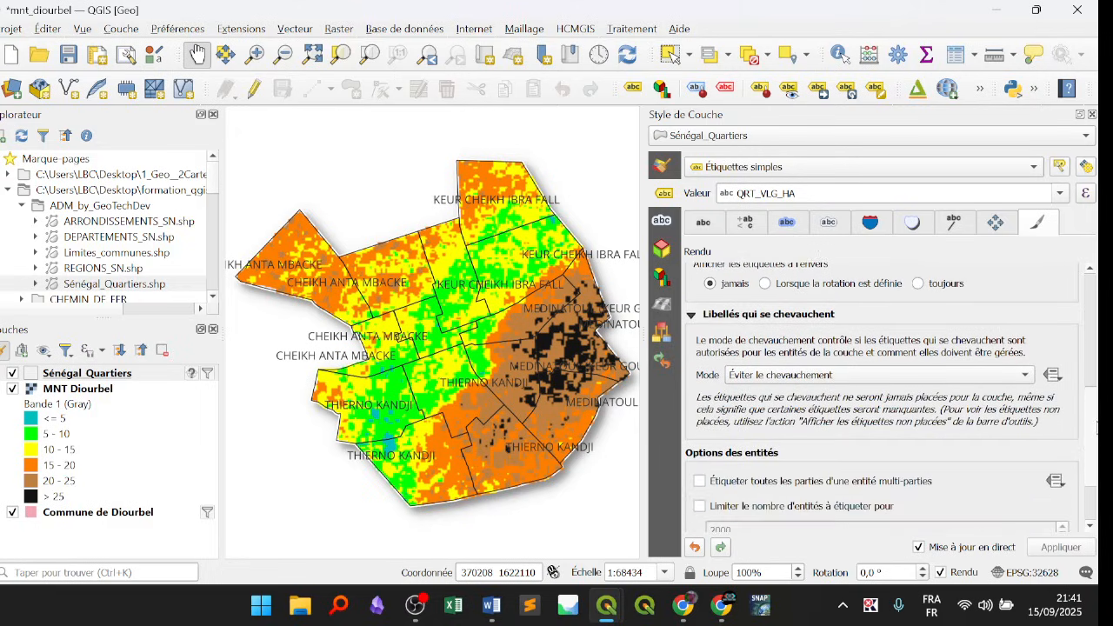
scroll(1094, 461, "down", 1)
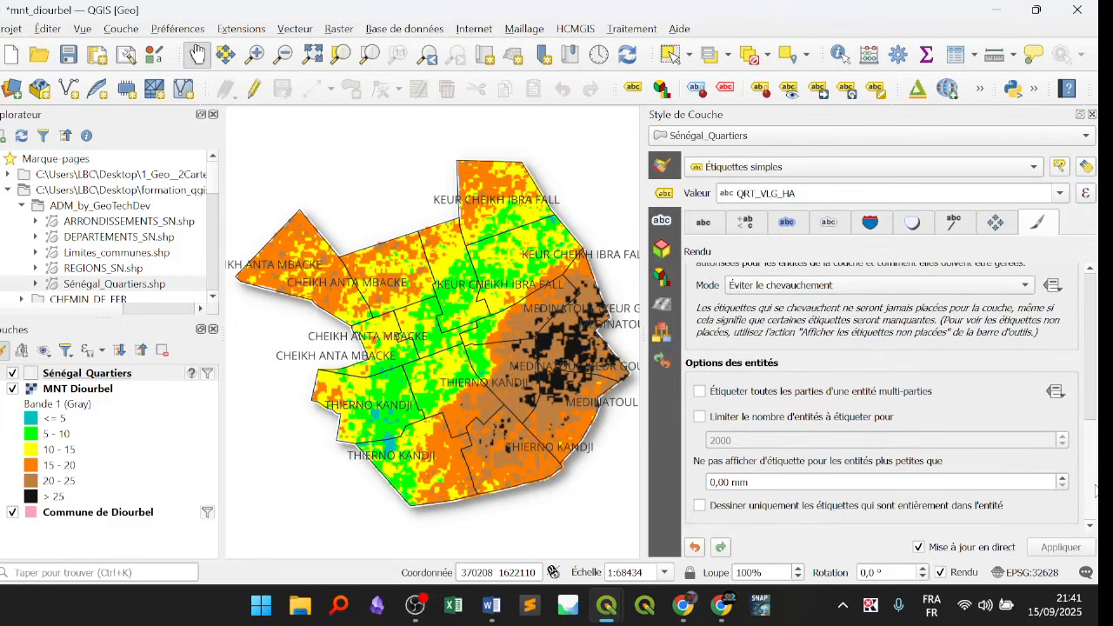
scroll(1095, 492, "up", 8)
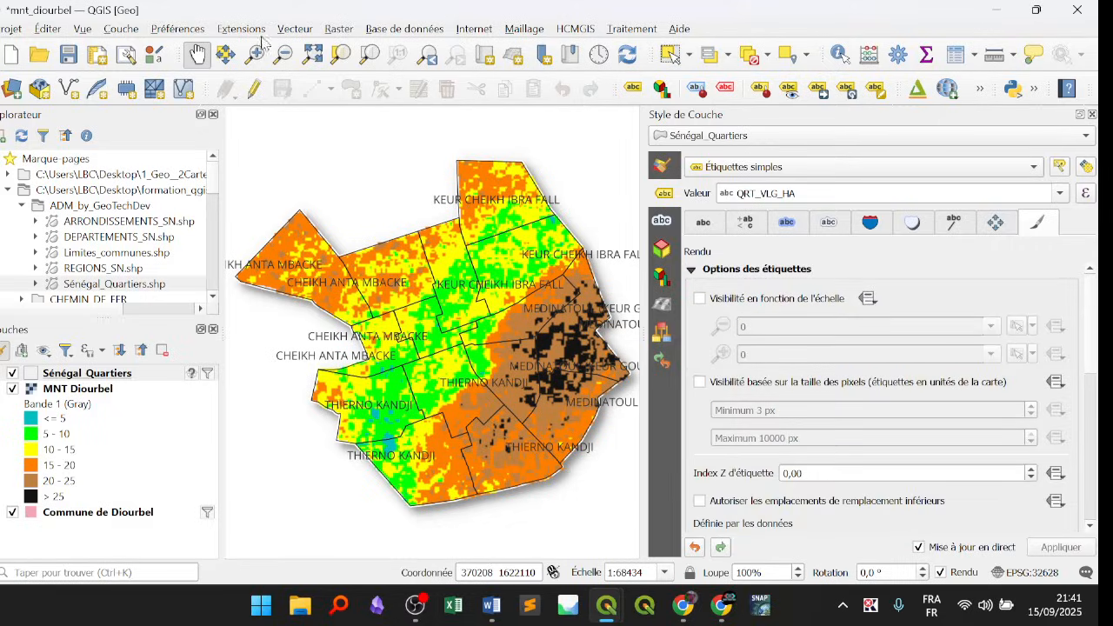
left_click(701, 223)
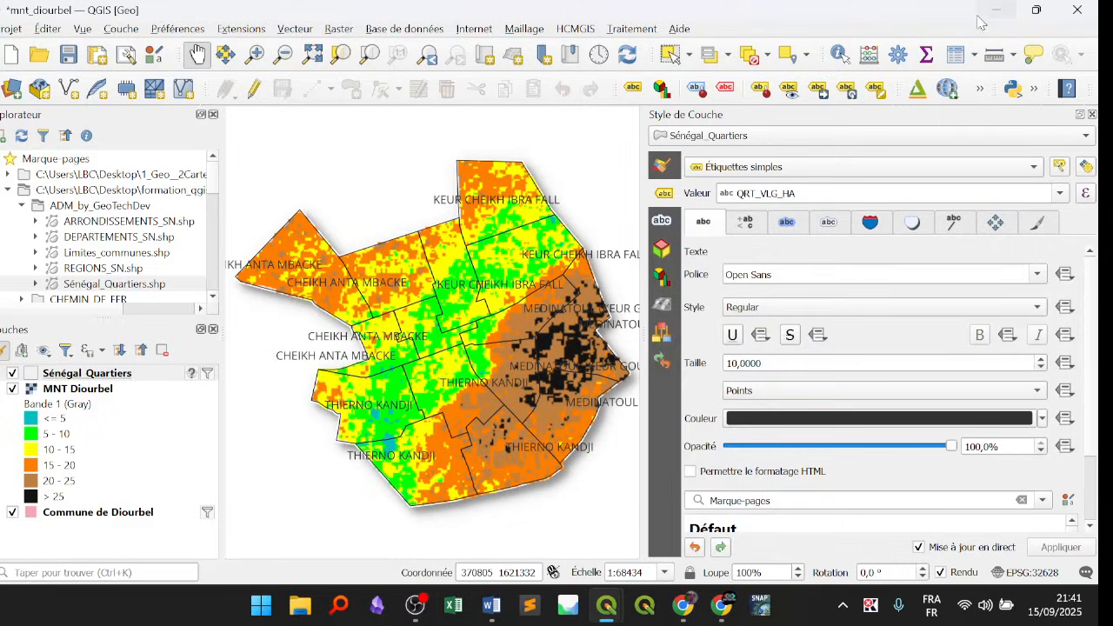
Examine the Sénégal_Quartiers attribute table through to its last columns and close it.
left_click(957, 54)
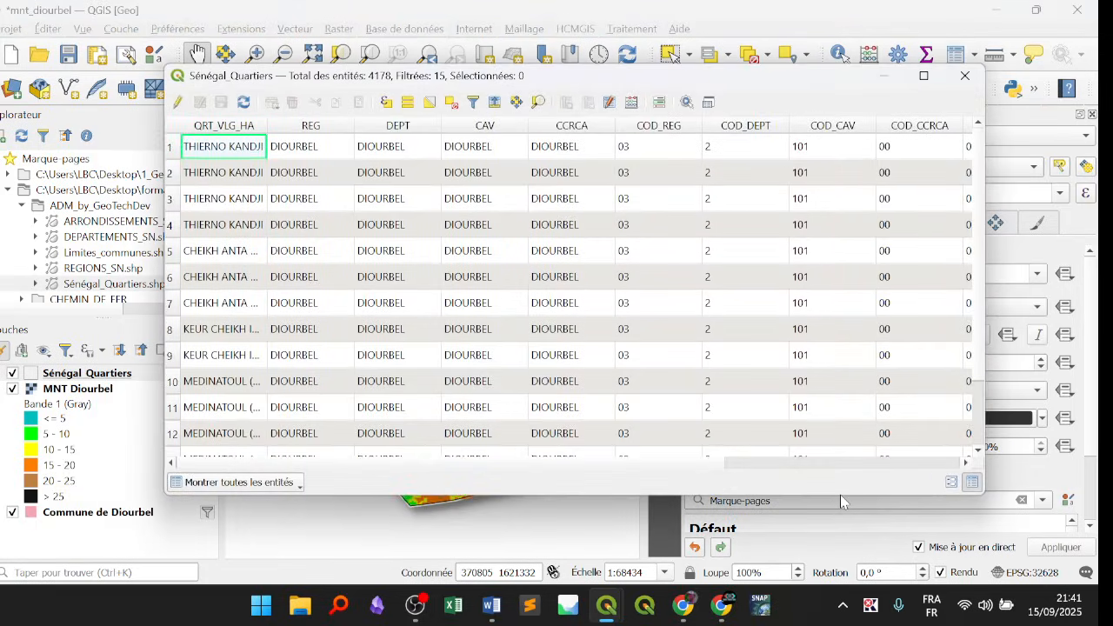
scroll(901, 472, "right", 5)
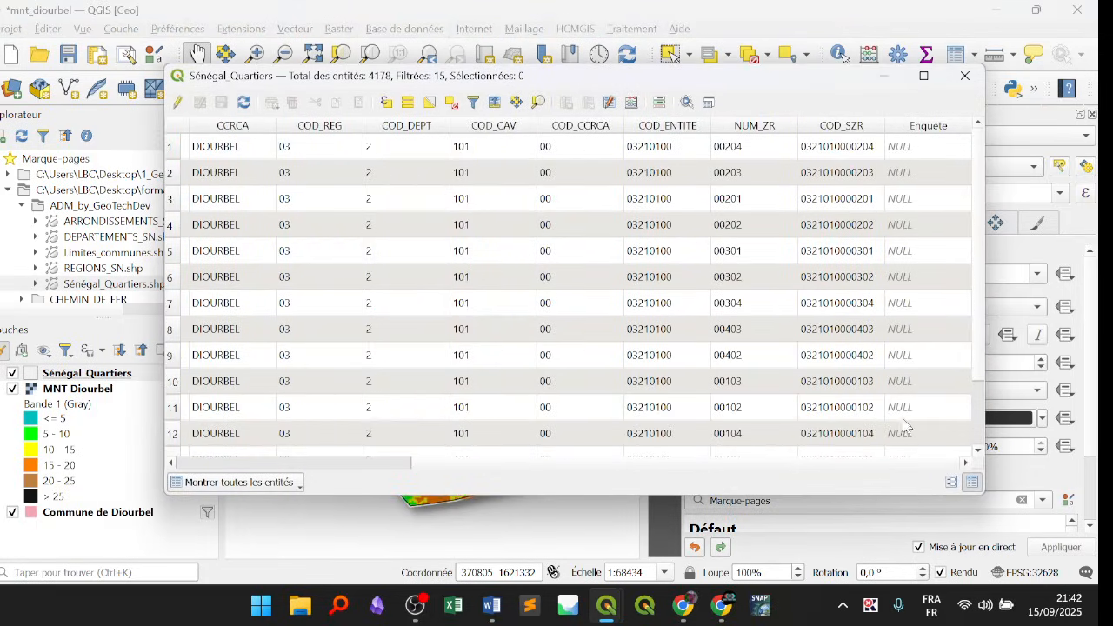
left_click(964, 79)
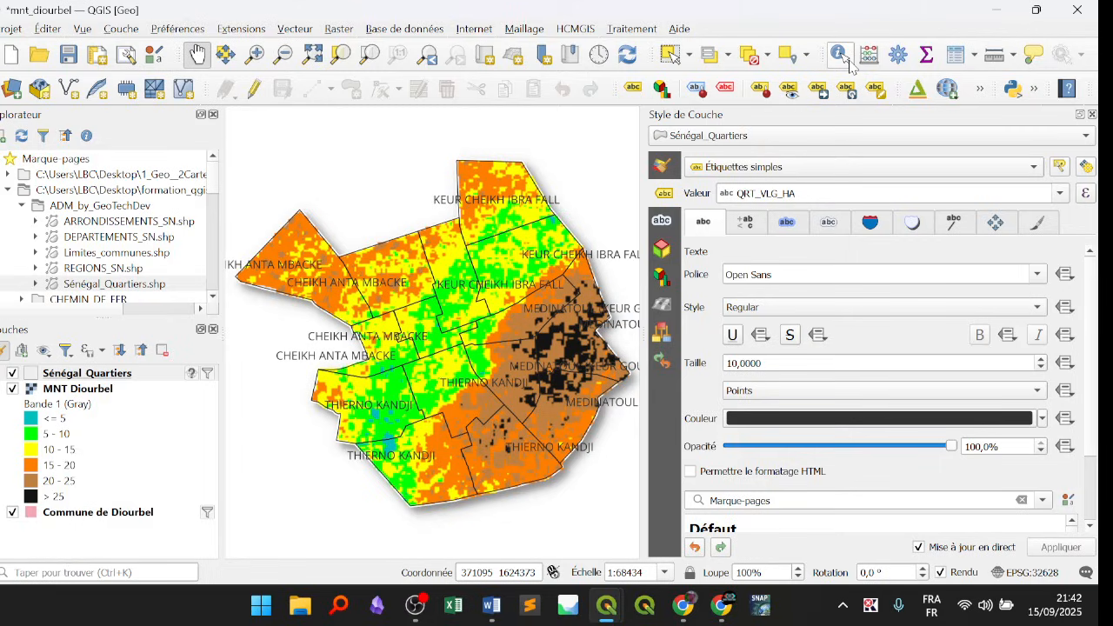
left_click(956, 55)
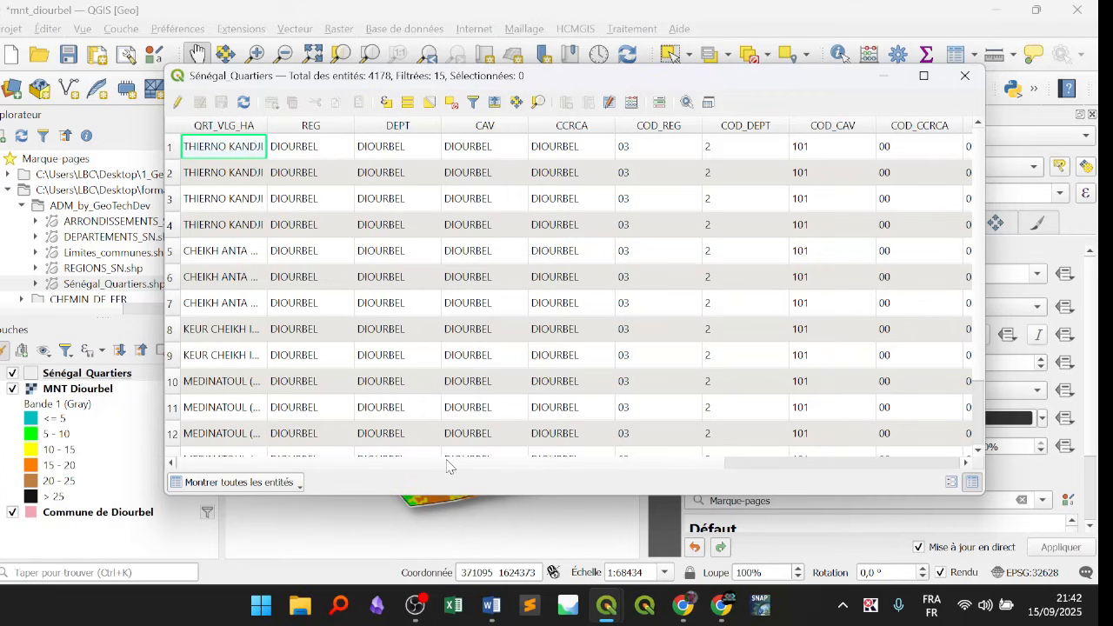
left_click_drag(452, 462, 748, 464)
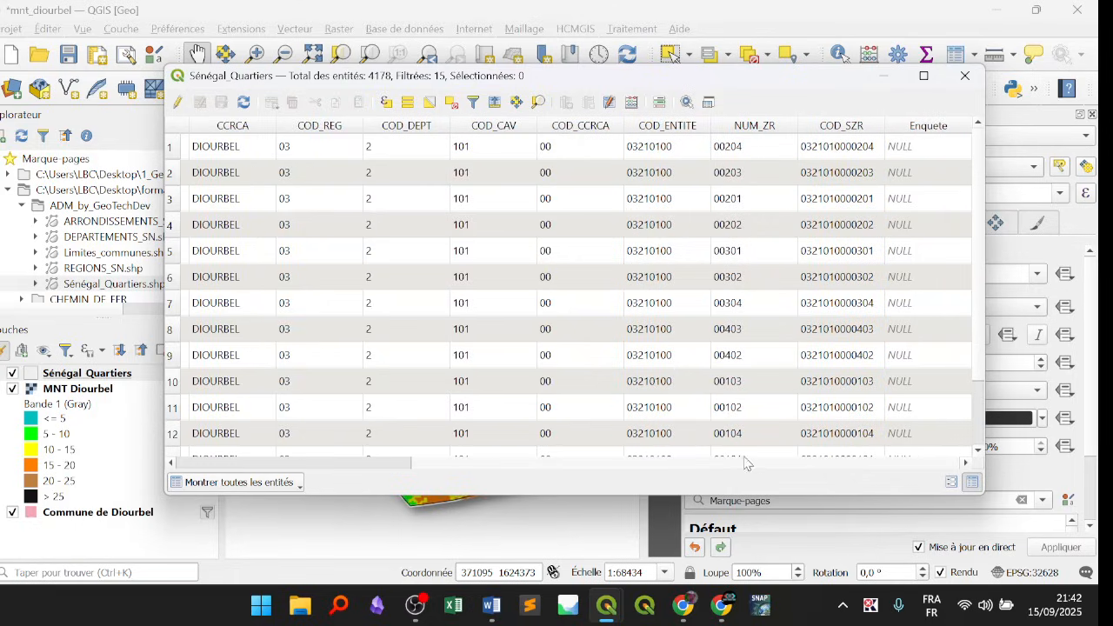
left_click(964, 76)
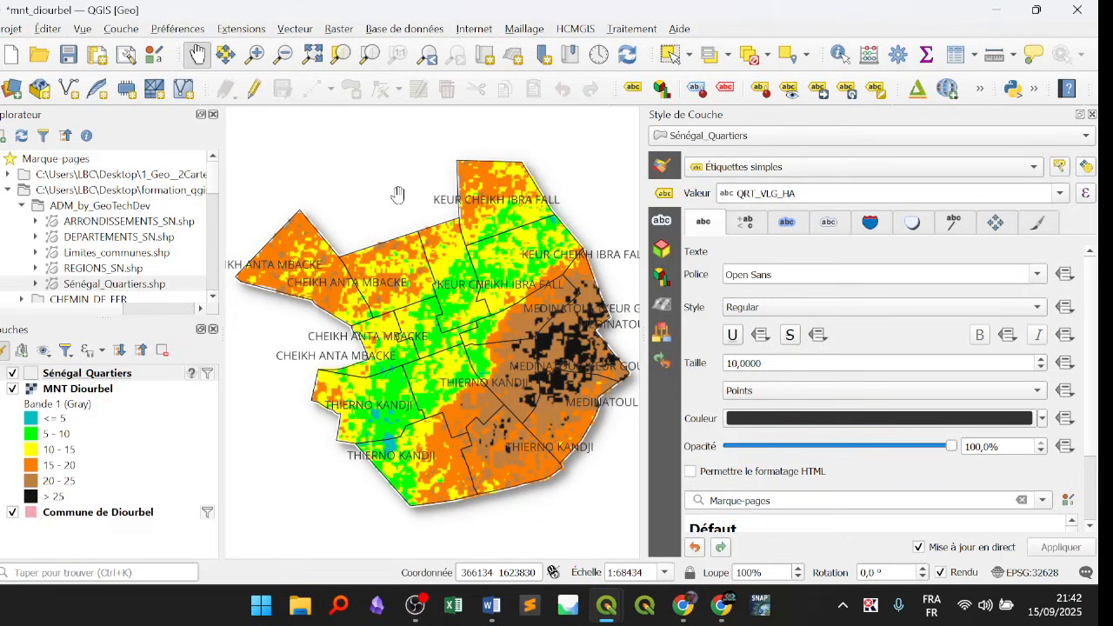
Widen the QRT_VLG_HA column in the Sénégal_Quartiers attribute table to read the full neighbourhood names, and close the table.
left_click(148, 376)
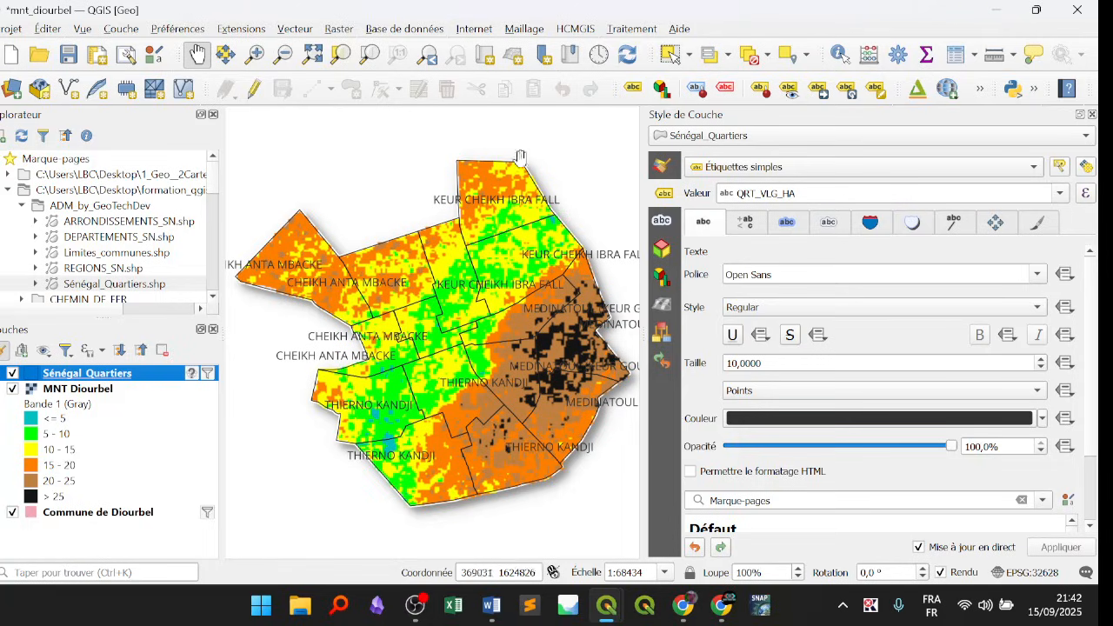
left_click(957, 54)
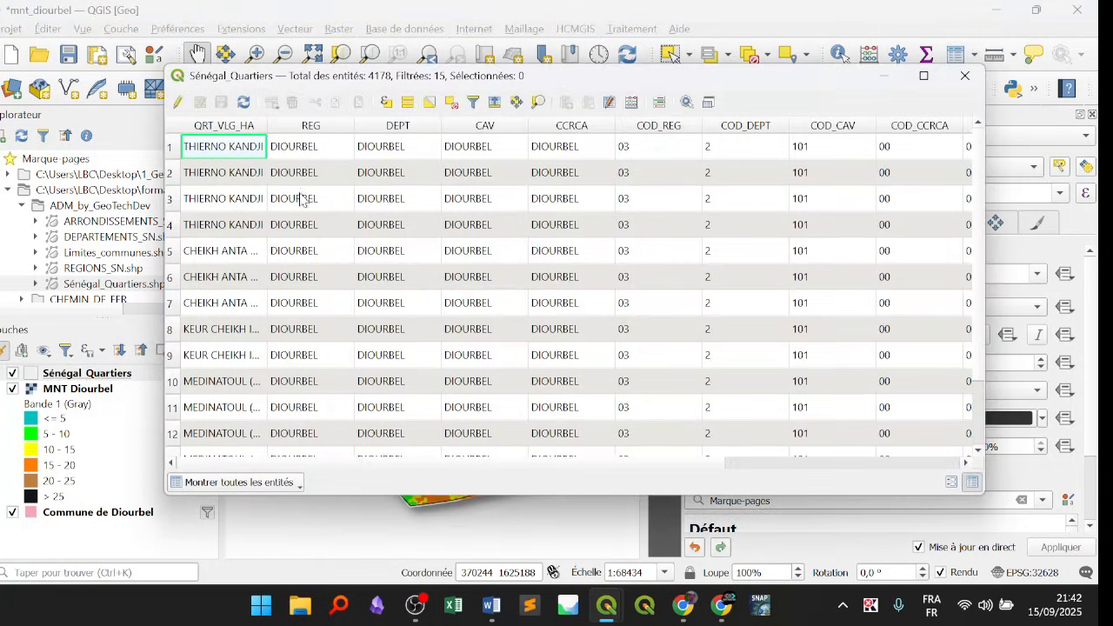
left_click_drag(266, 127, 294, 132)
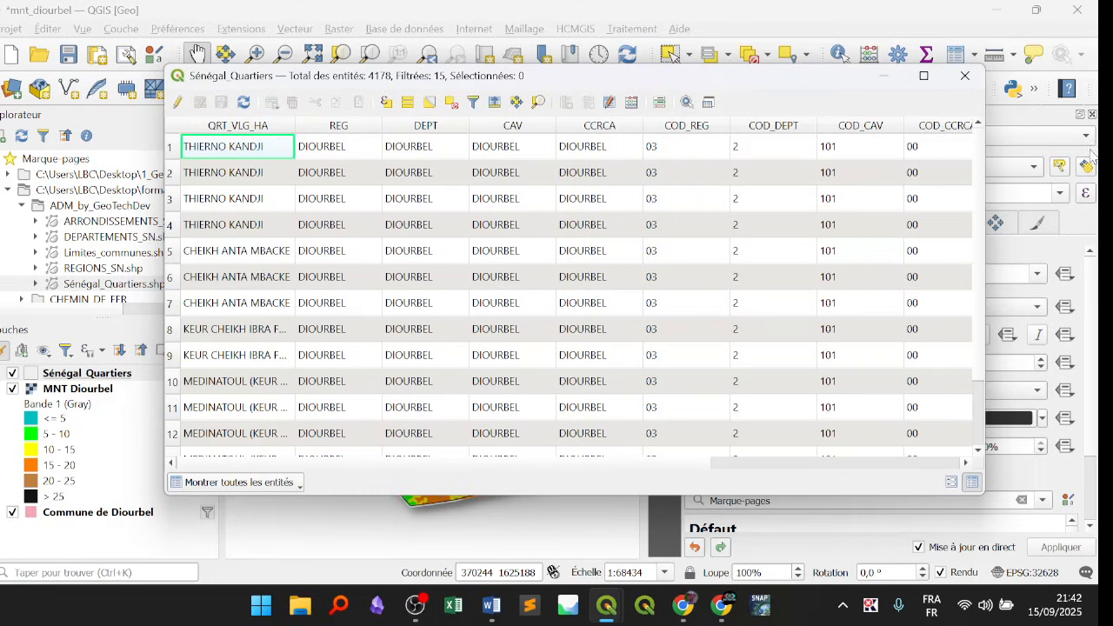
left_click(966, 76)
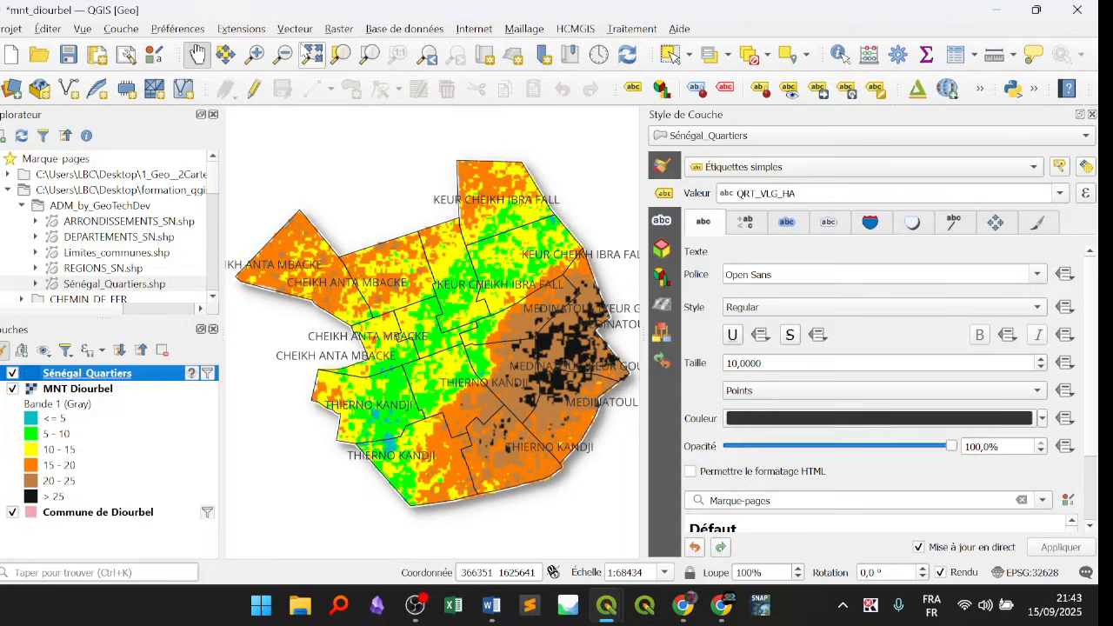
left_click(294, 31)
mouse_move(352, 73)
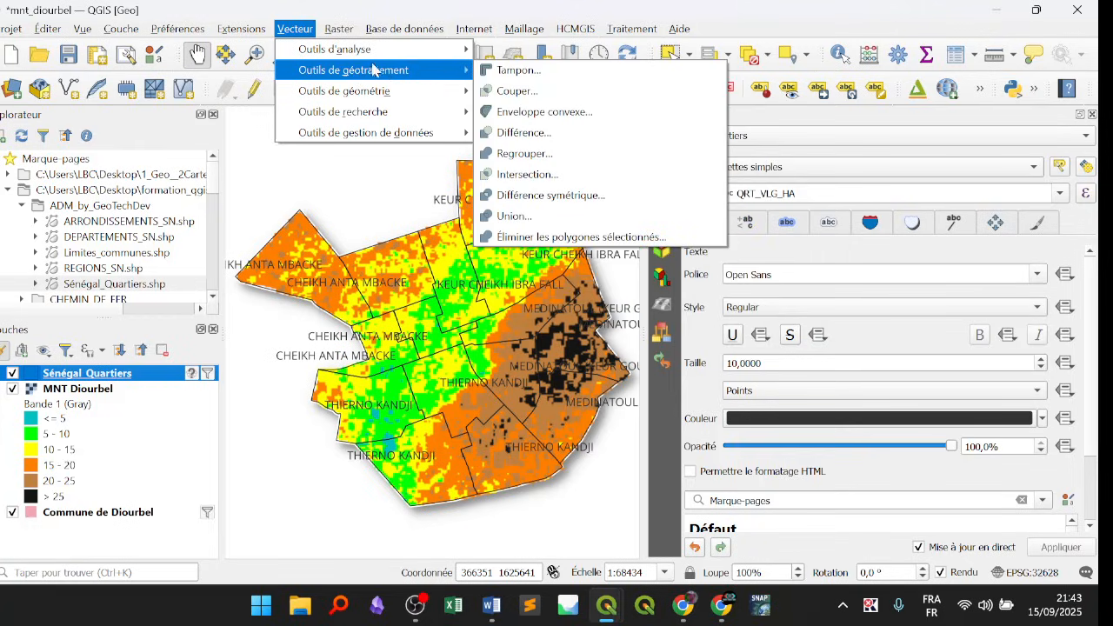
mouse_move(344, 36)
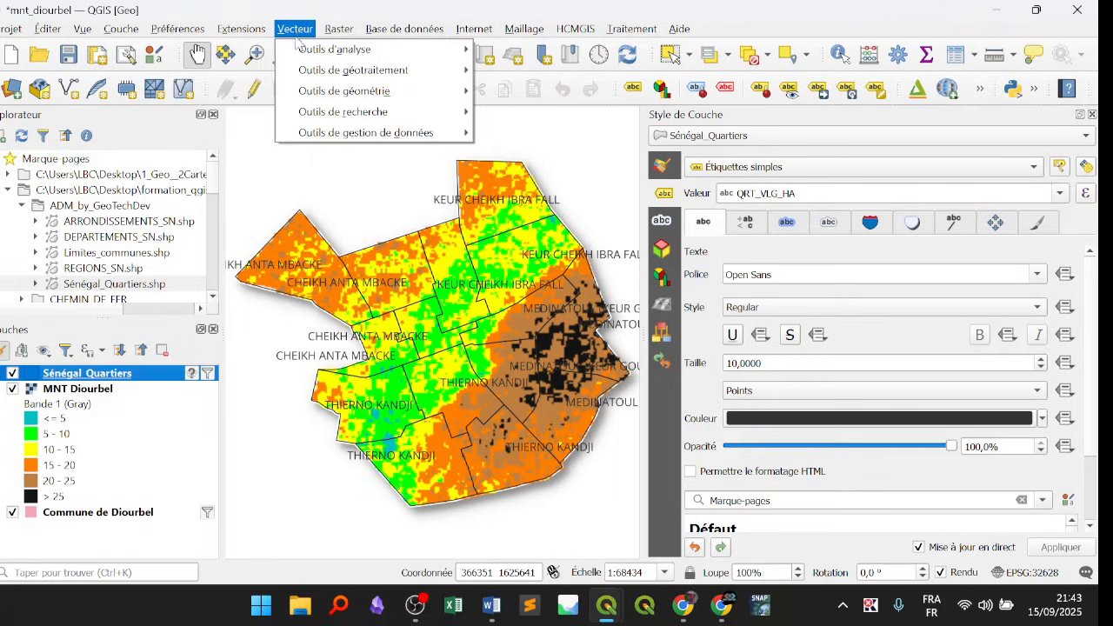
mouse_move(243, 39)
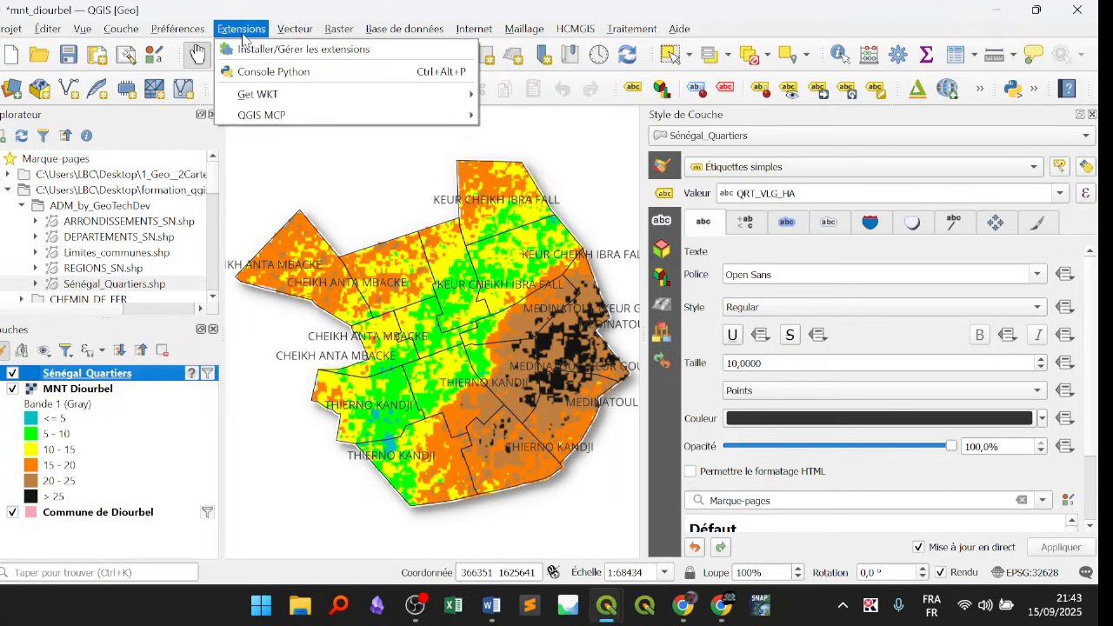
mouse_move(289, 33)
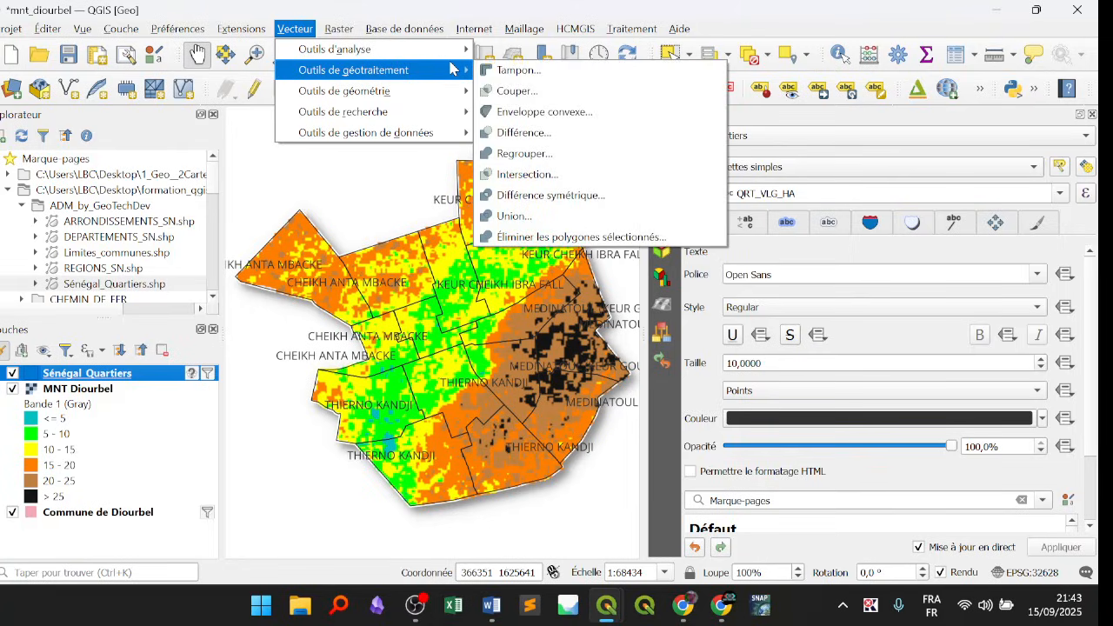
left_click(546, 161)
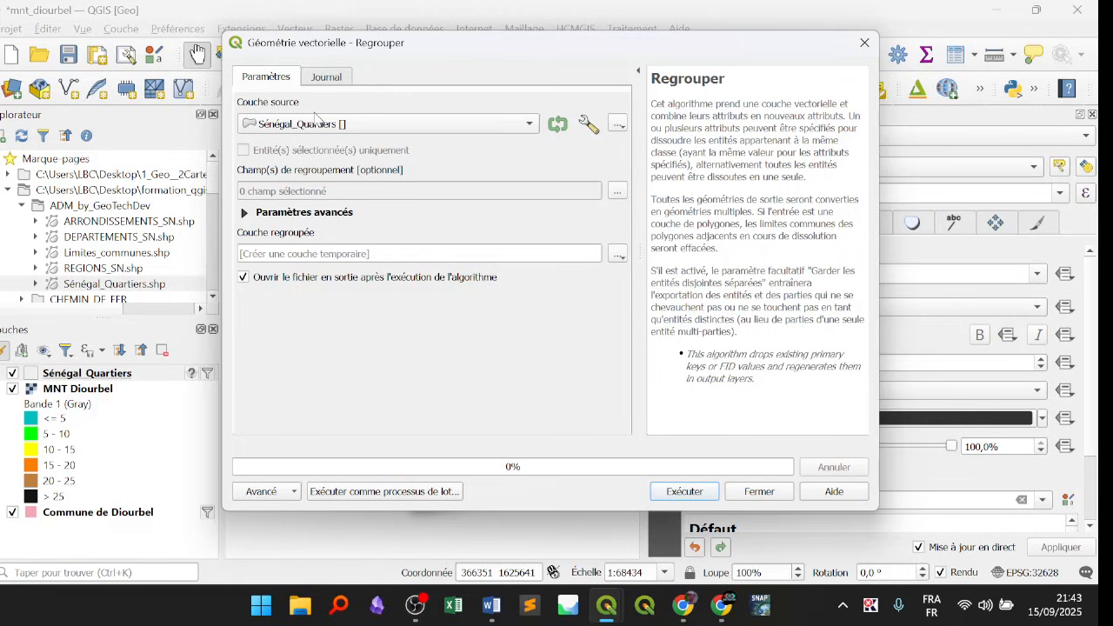
left_click(313, 126)
left_click(315, 126)
left_click(324, 123)
left_click(323, 125)
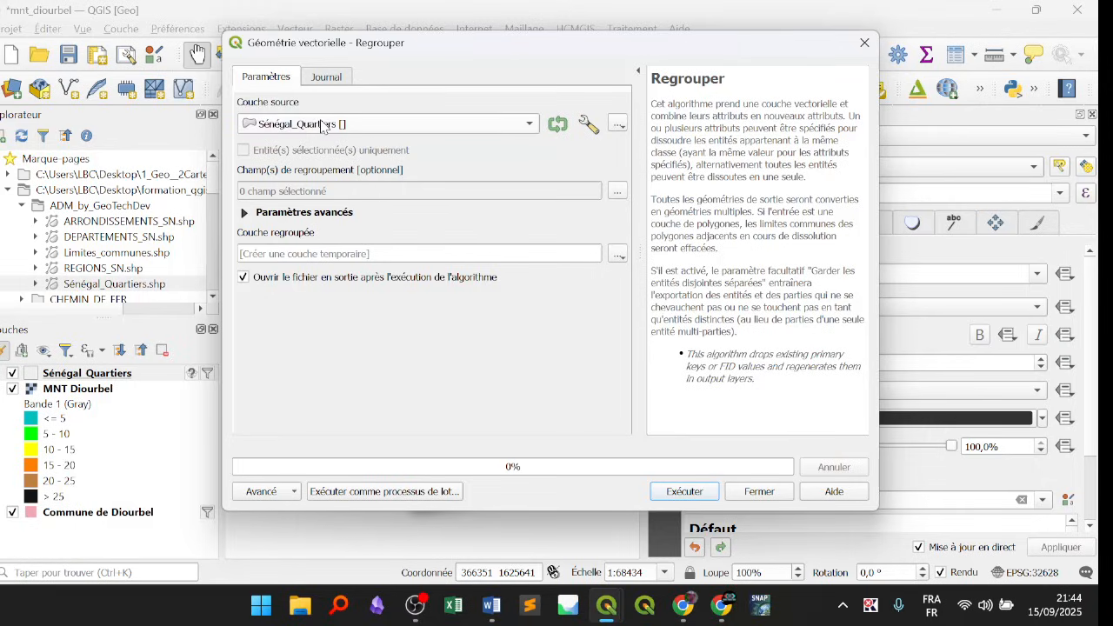
left_click(618, 191)
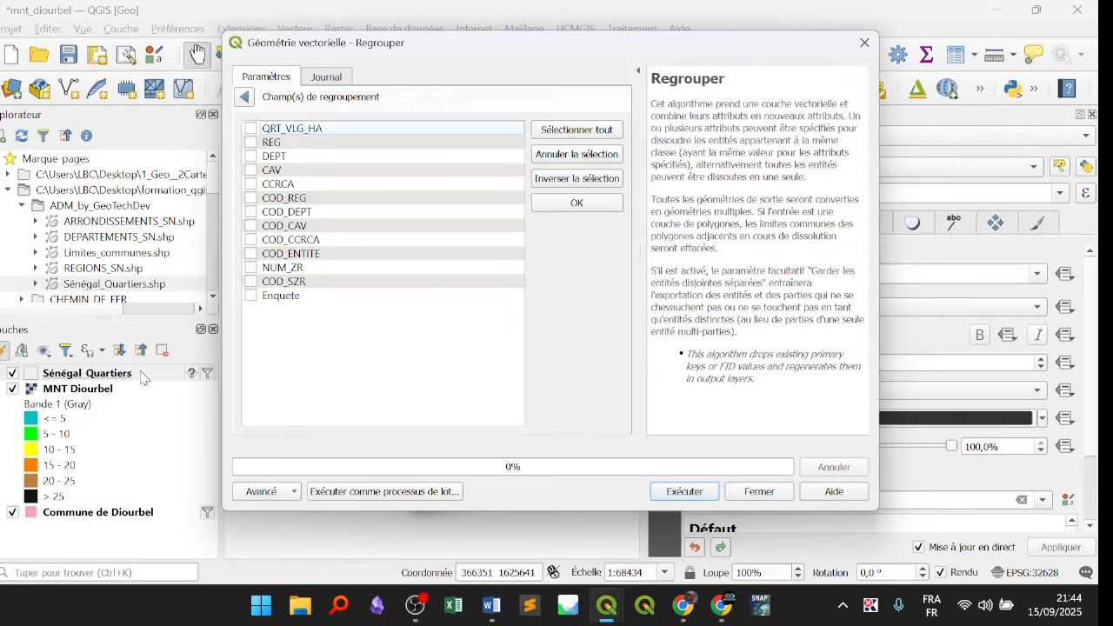
left_click(249, 96)
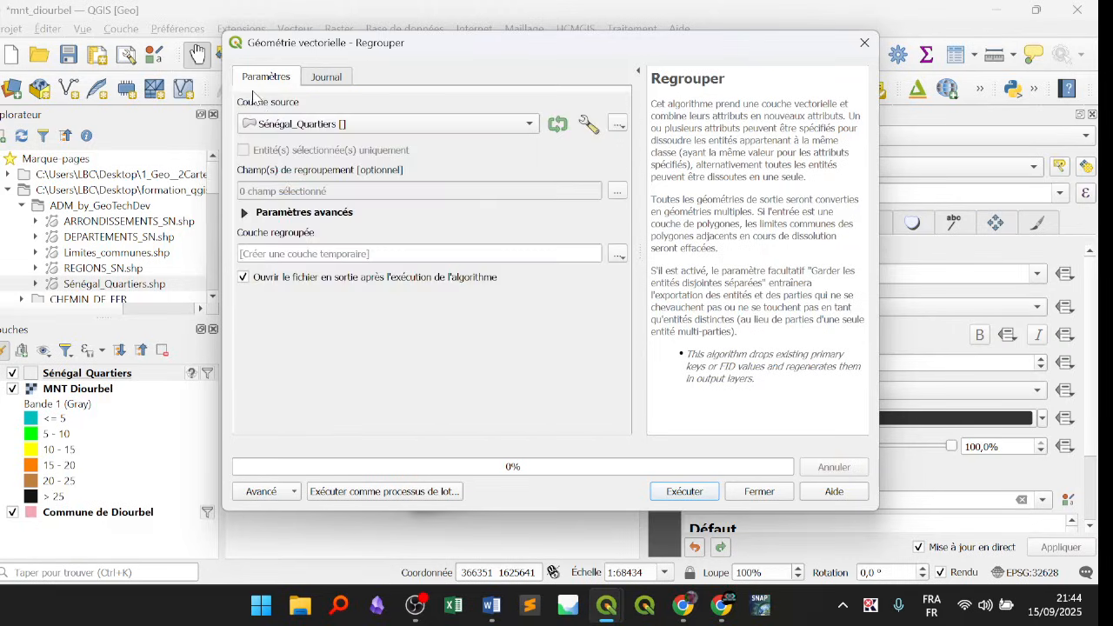
left_click(617, 193)
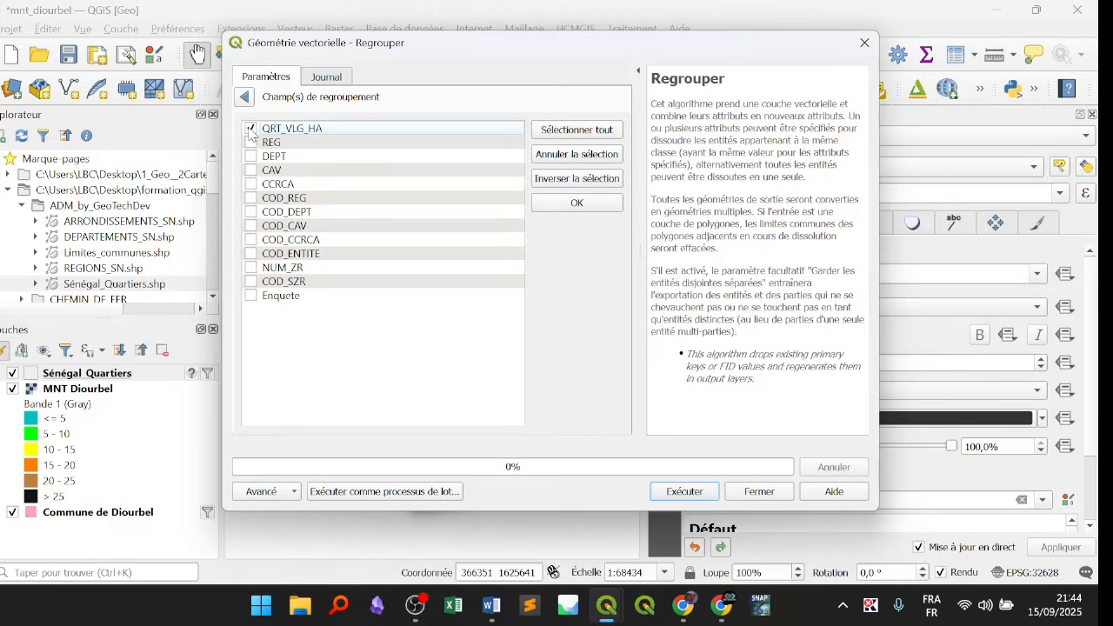
left_click(245, 96)
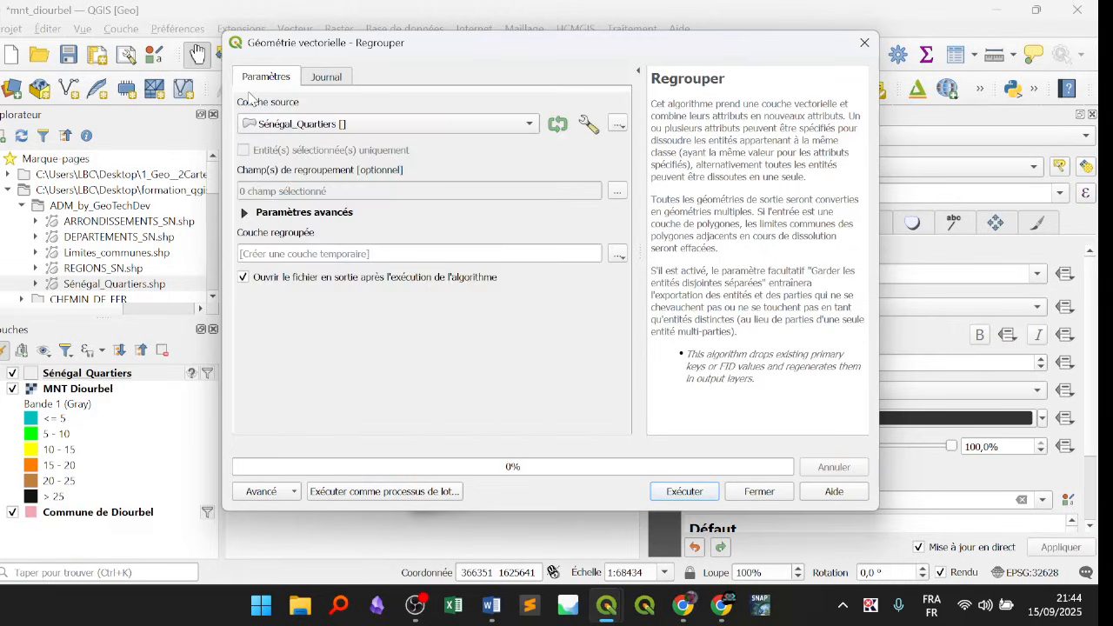
left_click(864, 41)
left_click(300, 29)
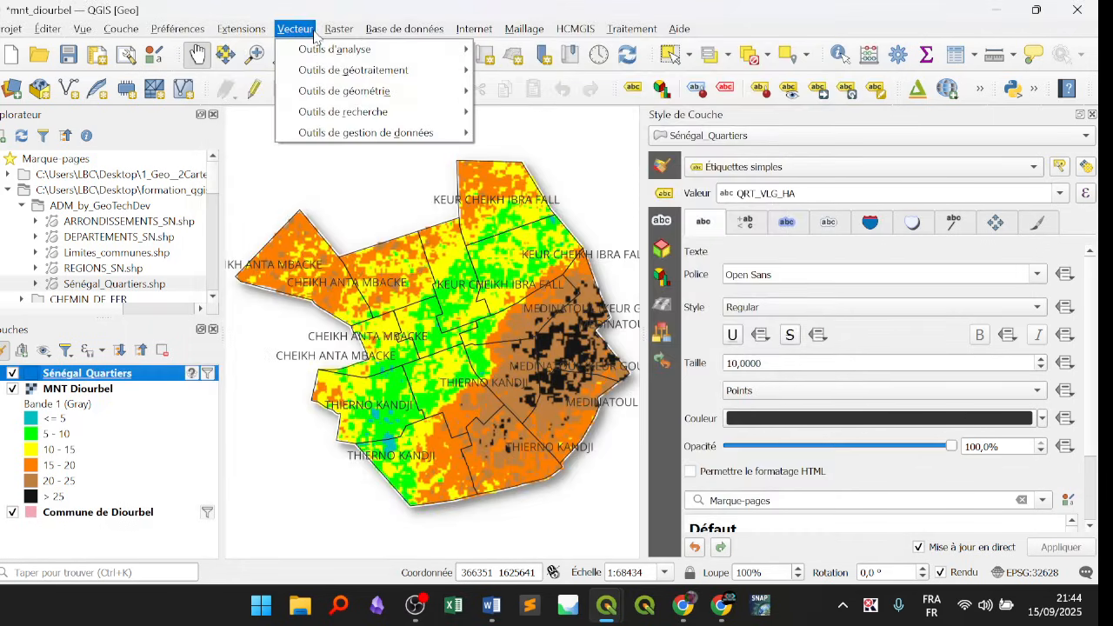
mouse_move(329, 71)
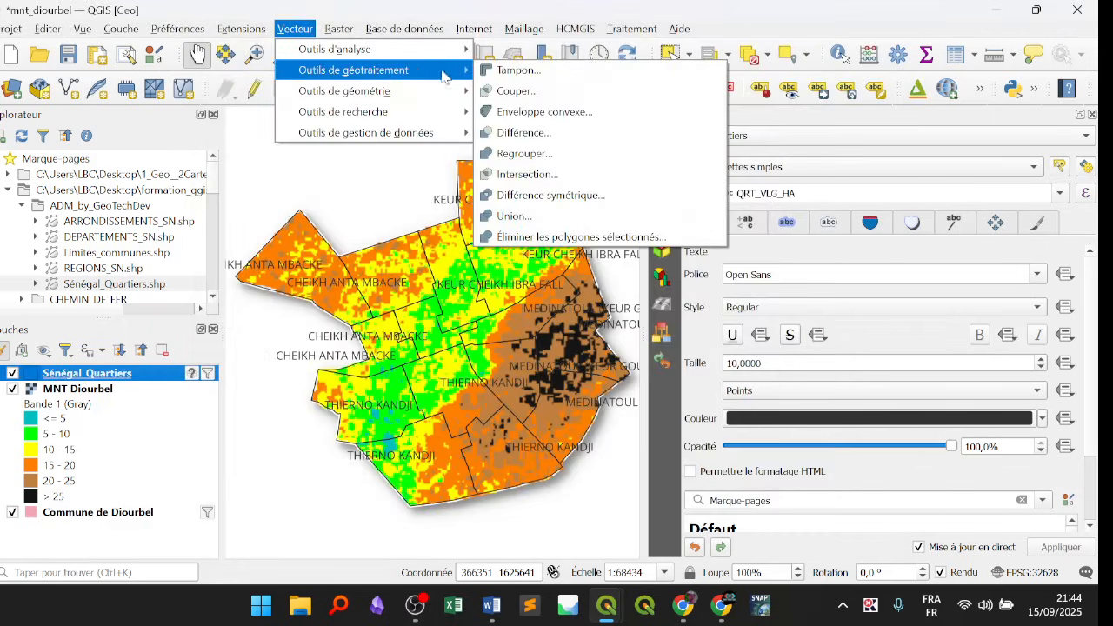
left_click(520, 158)
left_click(406, 128)
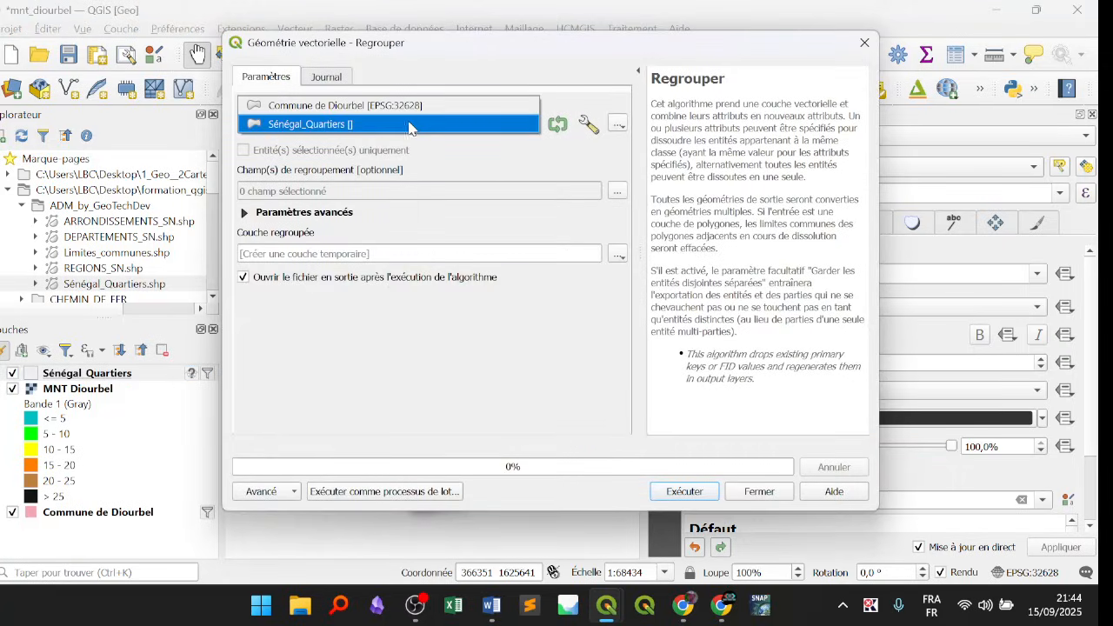
left_click(356, 124)
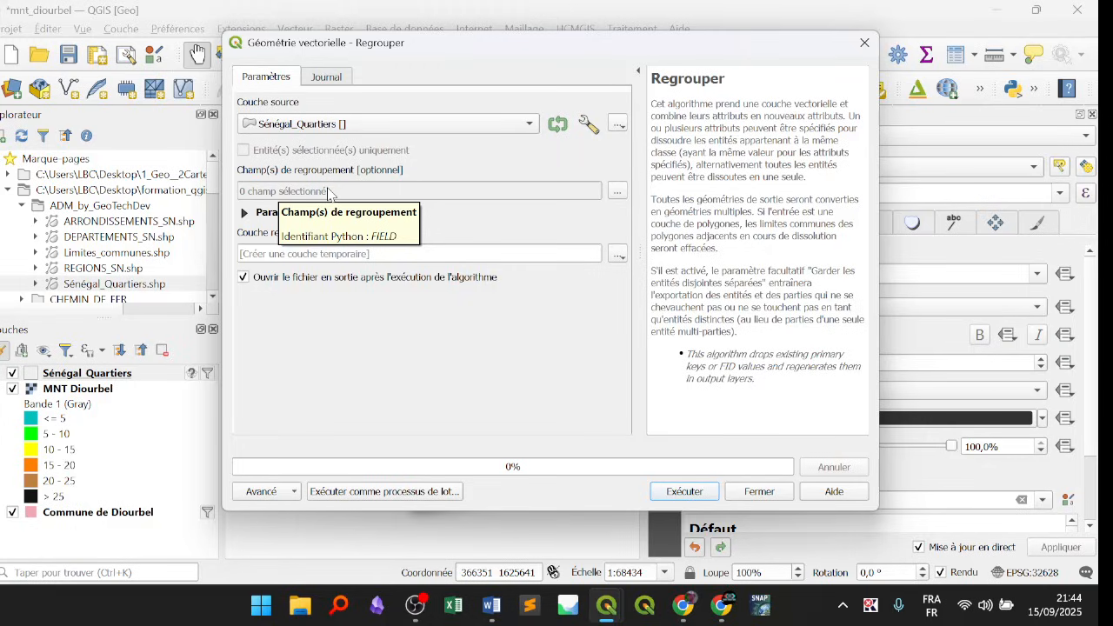
left_click(864, 43)
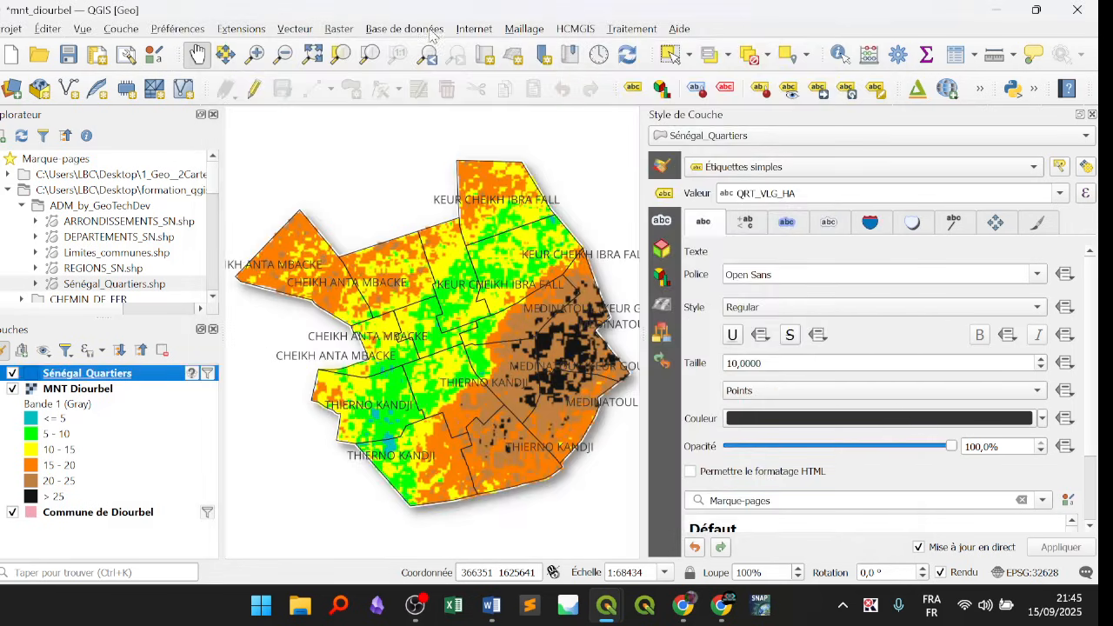
Check that the Processing extension is installed and enabled, and close the extension manager.
left_click(248, 32)
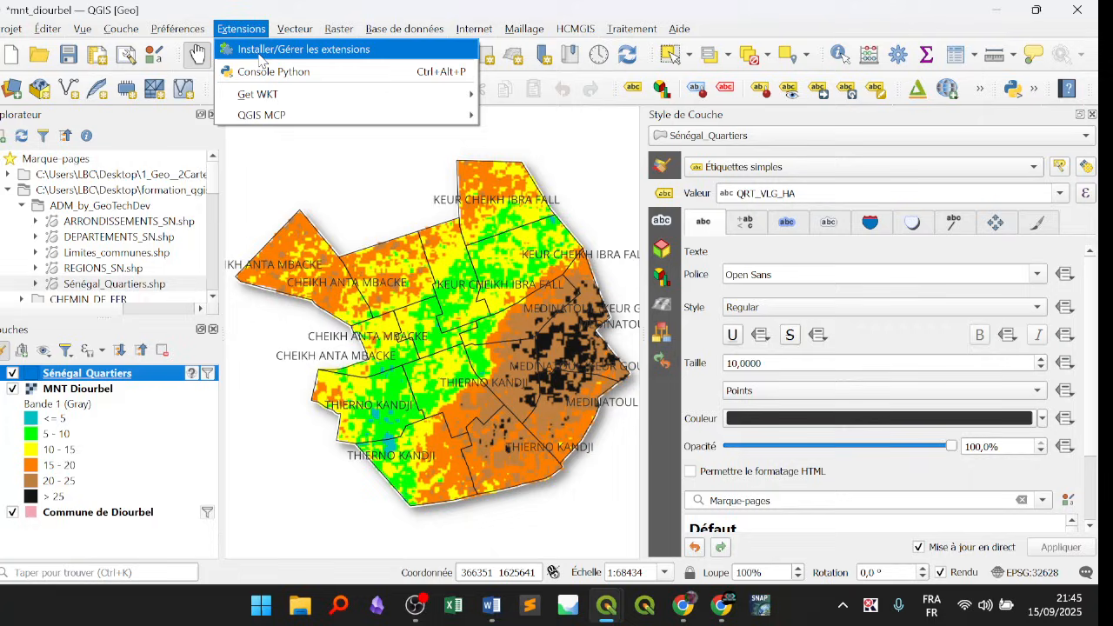
left_click(263, 50)
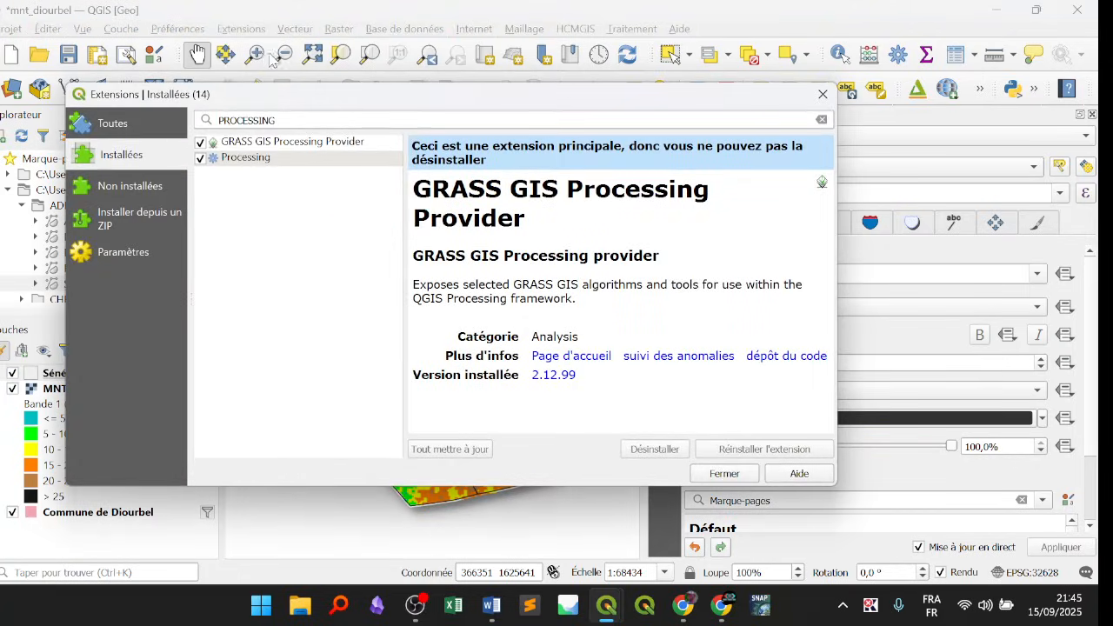
left_click(284, 161)
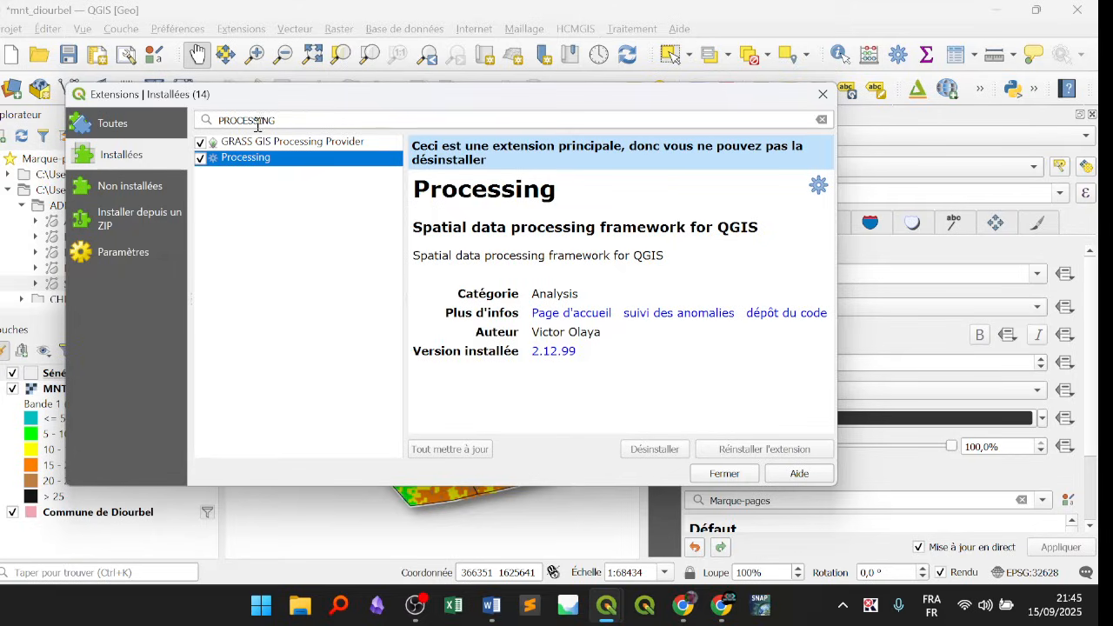
left_click(120, 158)
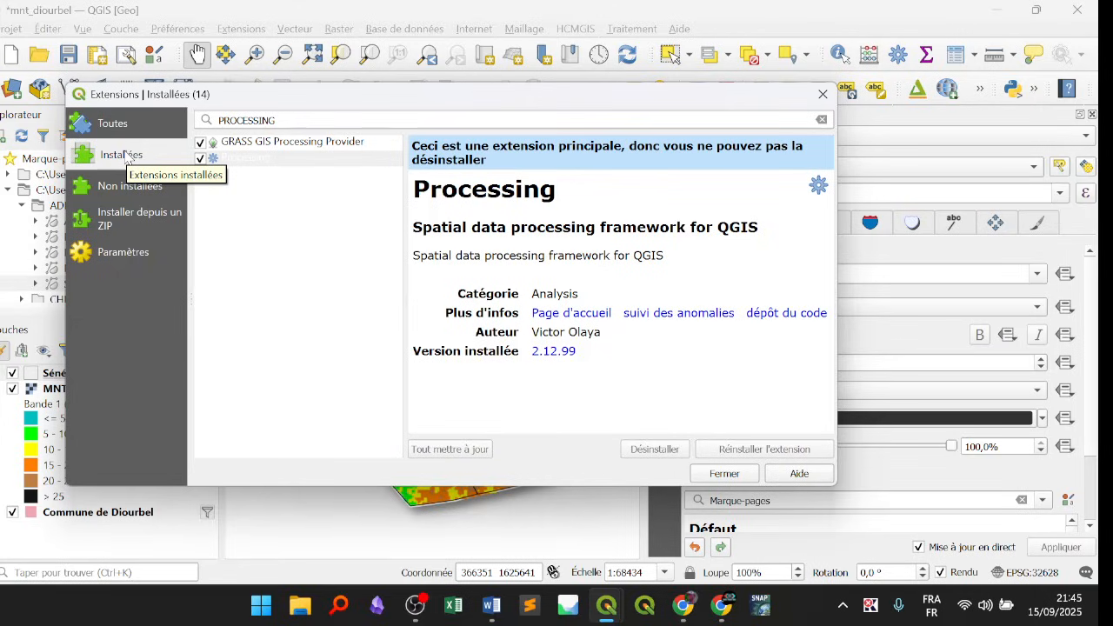
left_click(261, 159)
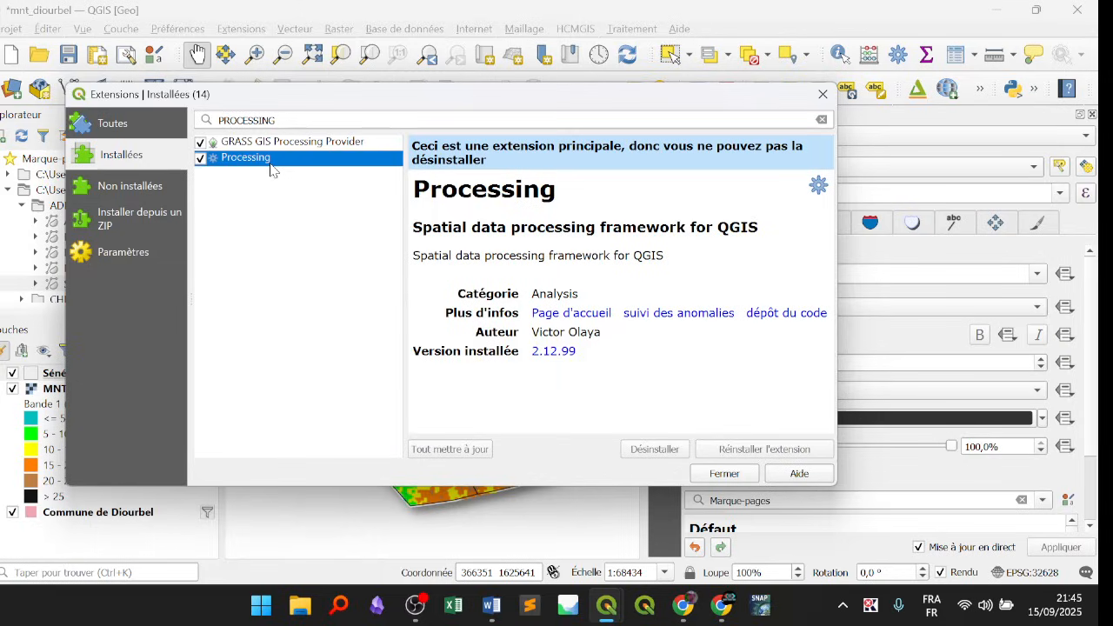
double_click(292, 120)
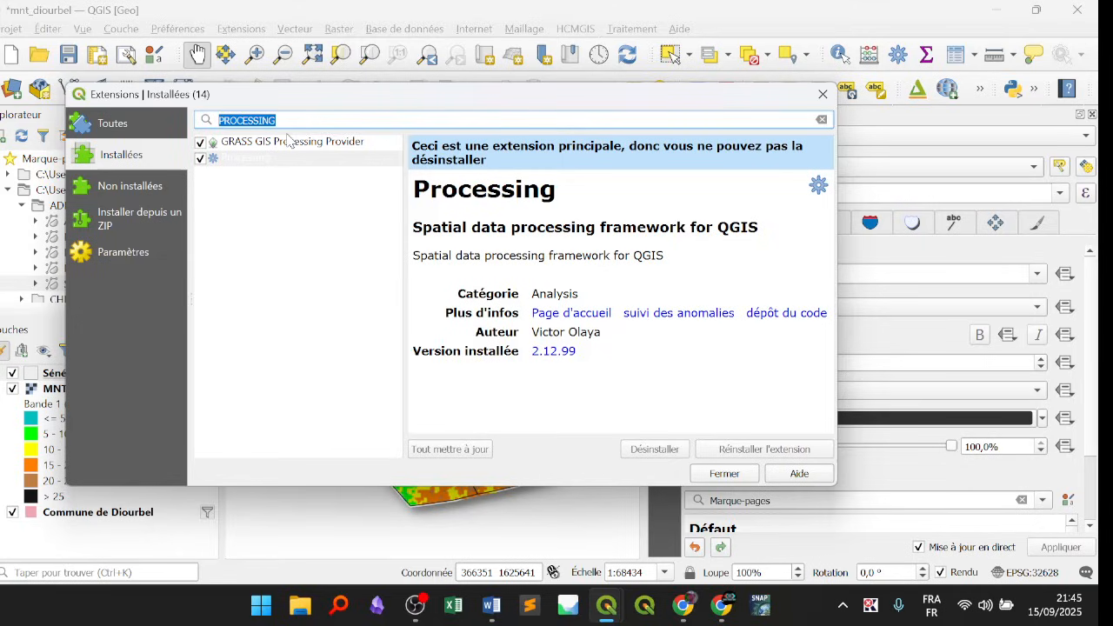
left_click(826, 95)
Start the Regrouper (dissolve) geoprocessing tool with Sénégal_Quartiers as the source layer.
left_click(294, 29)
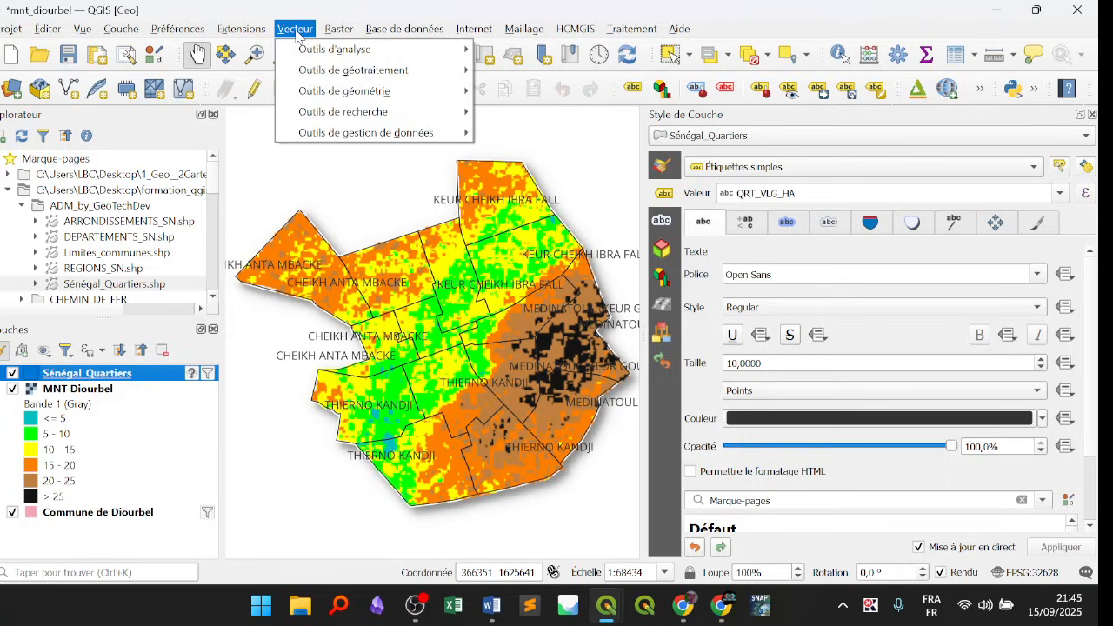
mouse_move(339, 73)
mouse_move(309, 54)
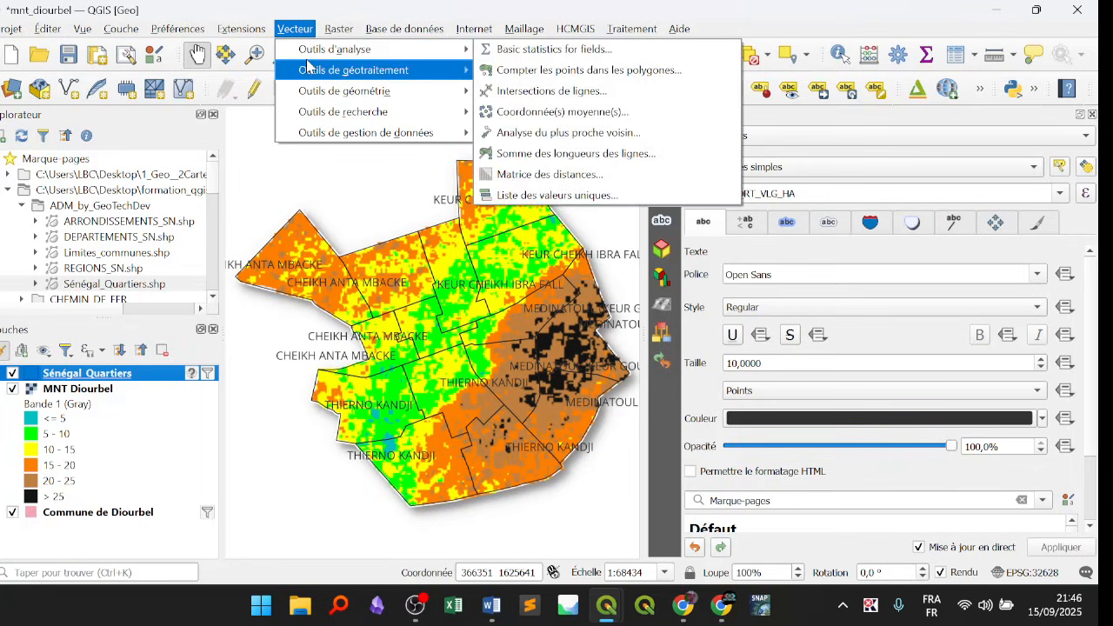
mouse_move(311, 91)
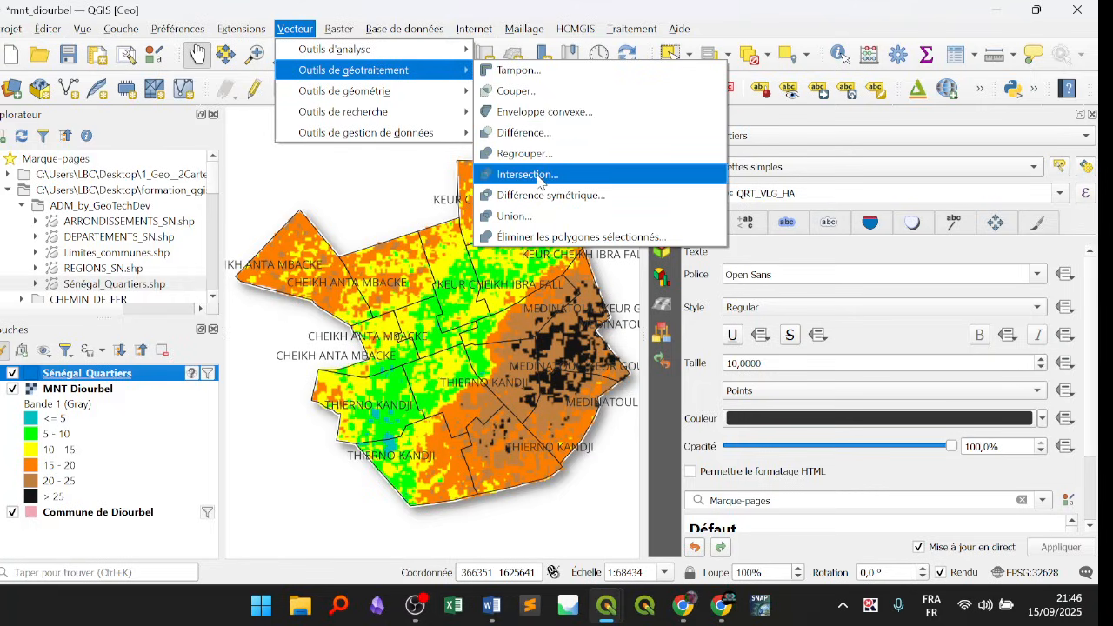
left_click(520, 154)
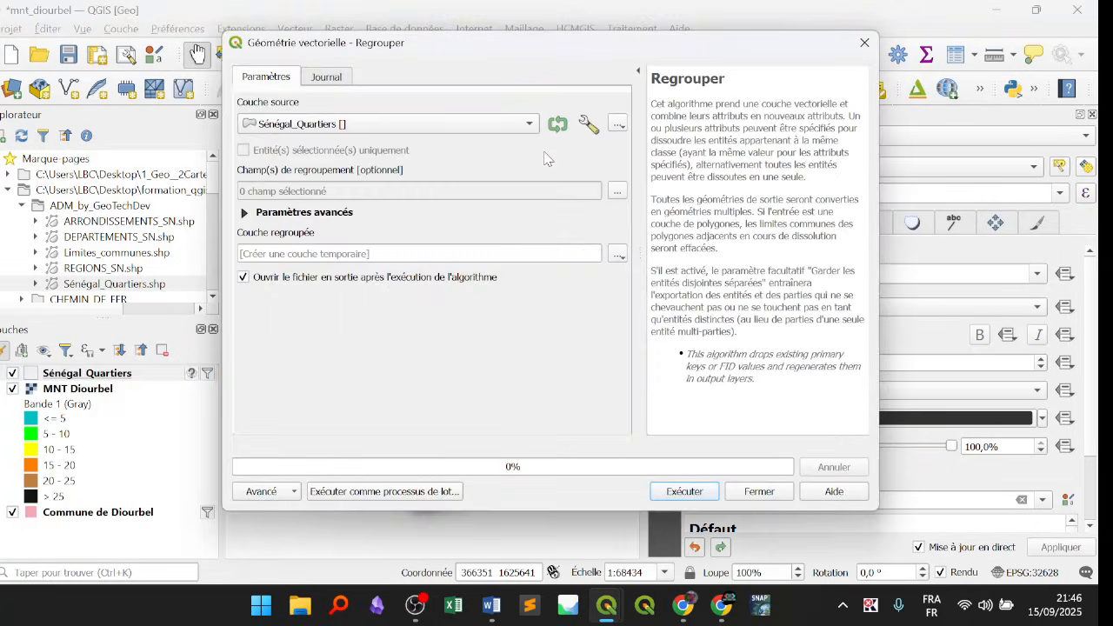
left_click(372, 131)
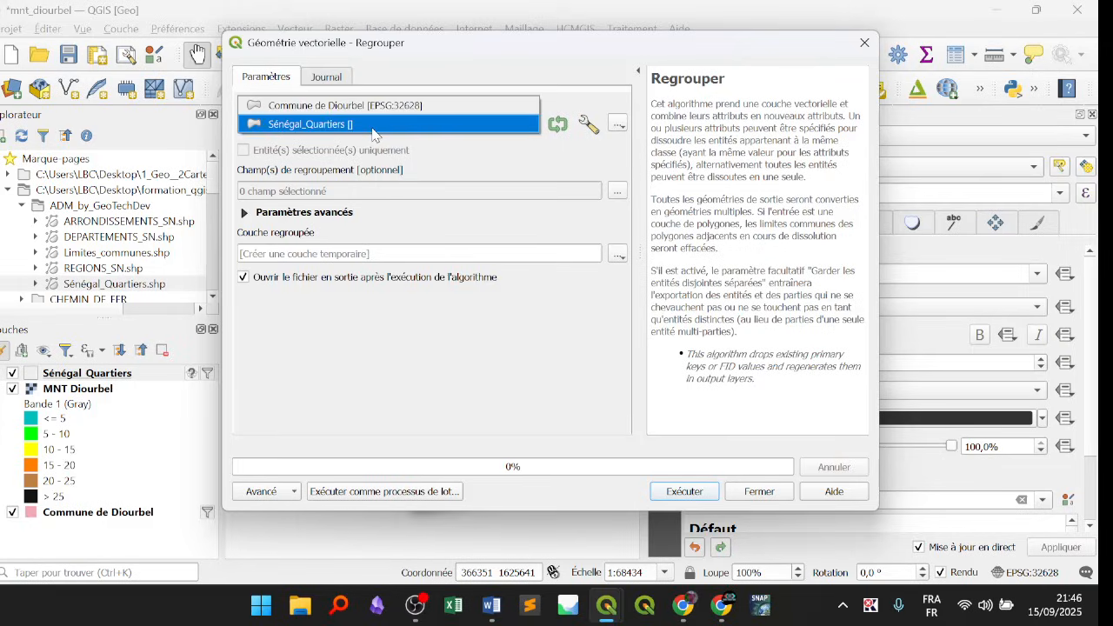
left_click(371, 129)
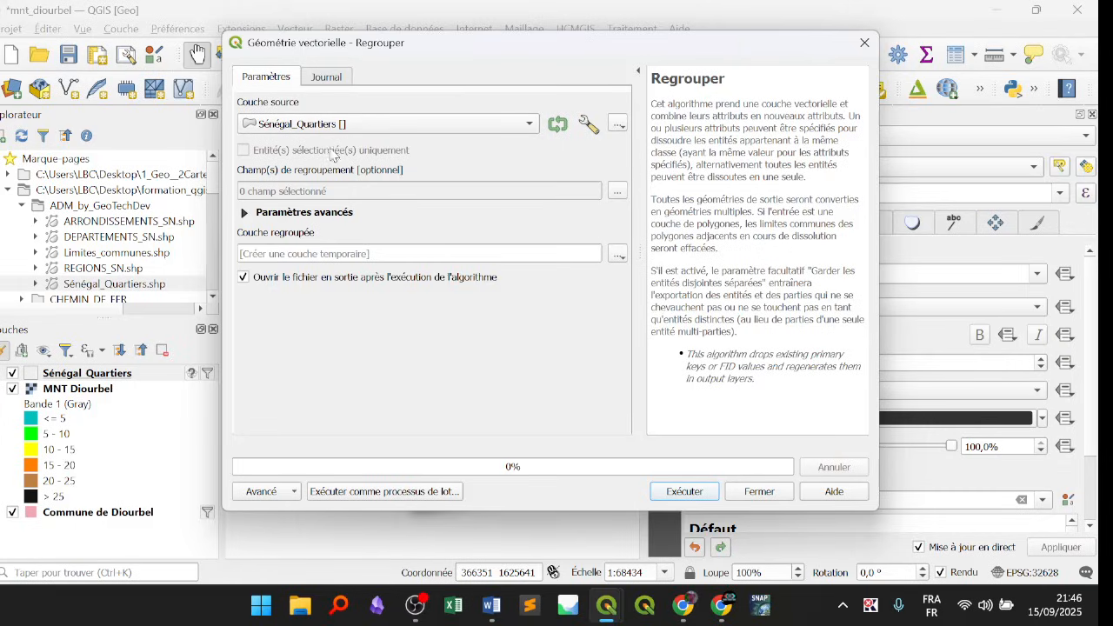
Choose QRT_VLG_HA as the only grouping field for the dissolve.
left_click(617, 193)
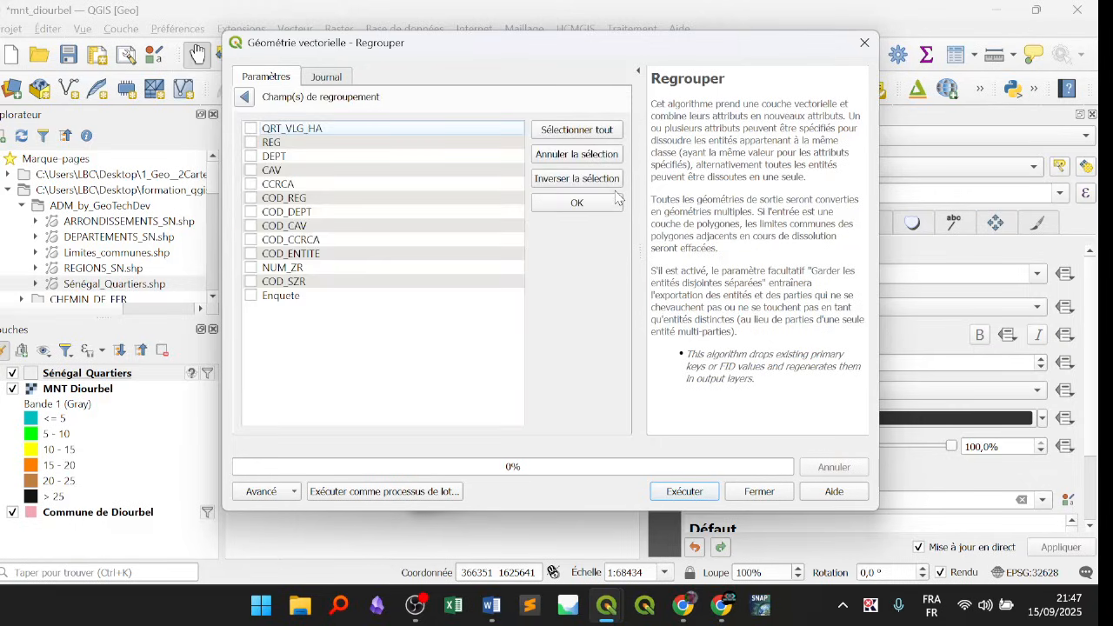
left_click(252, 129)
left_click(250, 131)
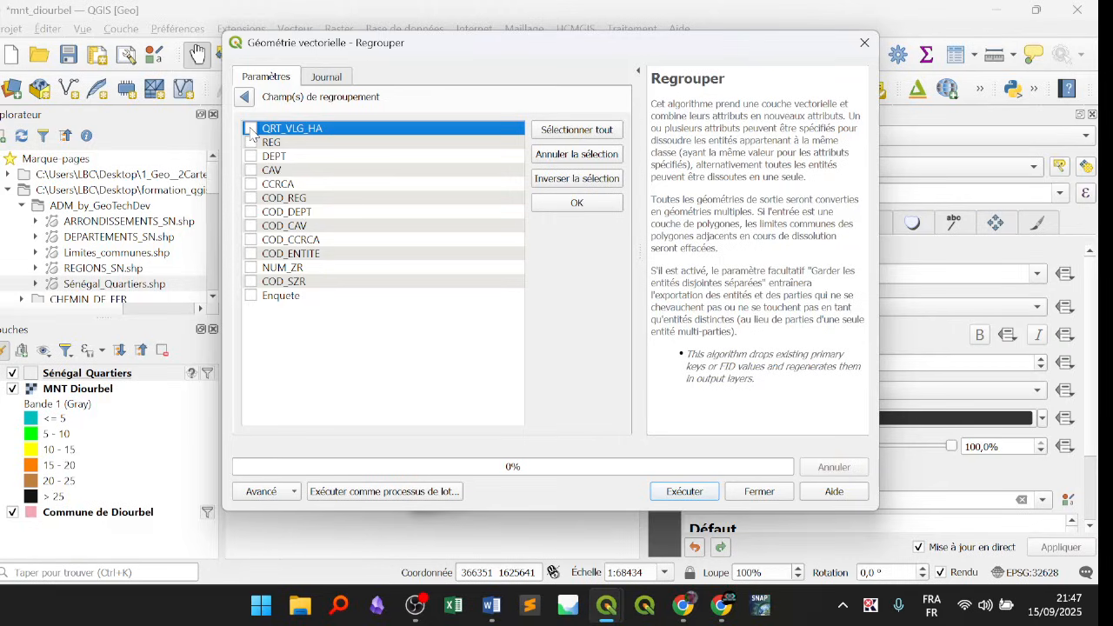
left_click(250, 130)
left_click(586, 205)
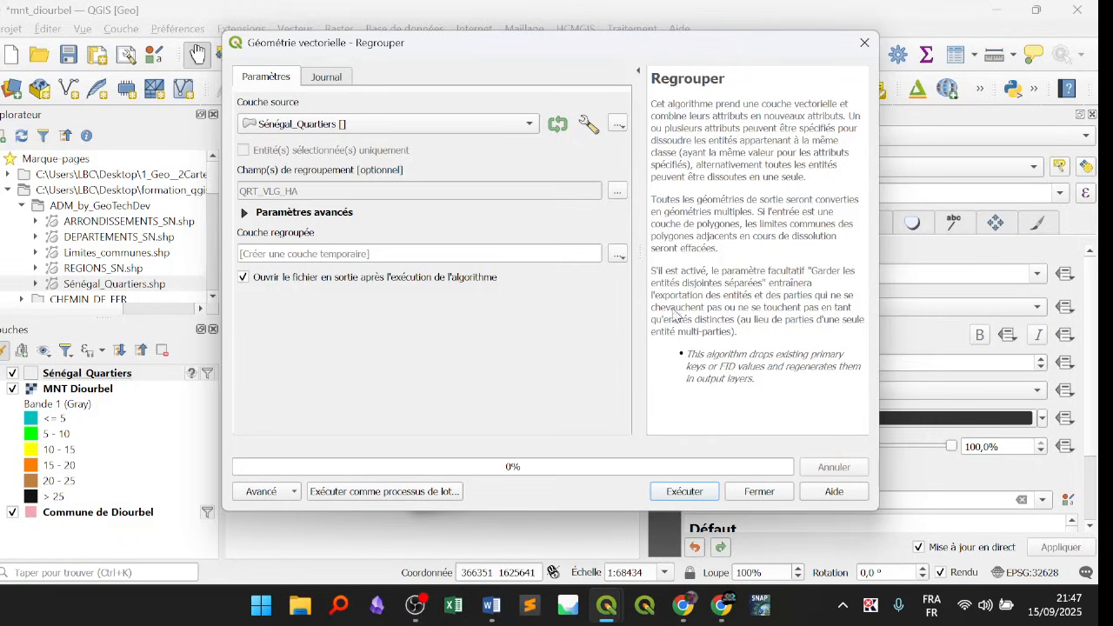
left_click(619, 257)
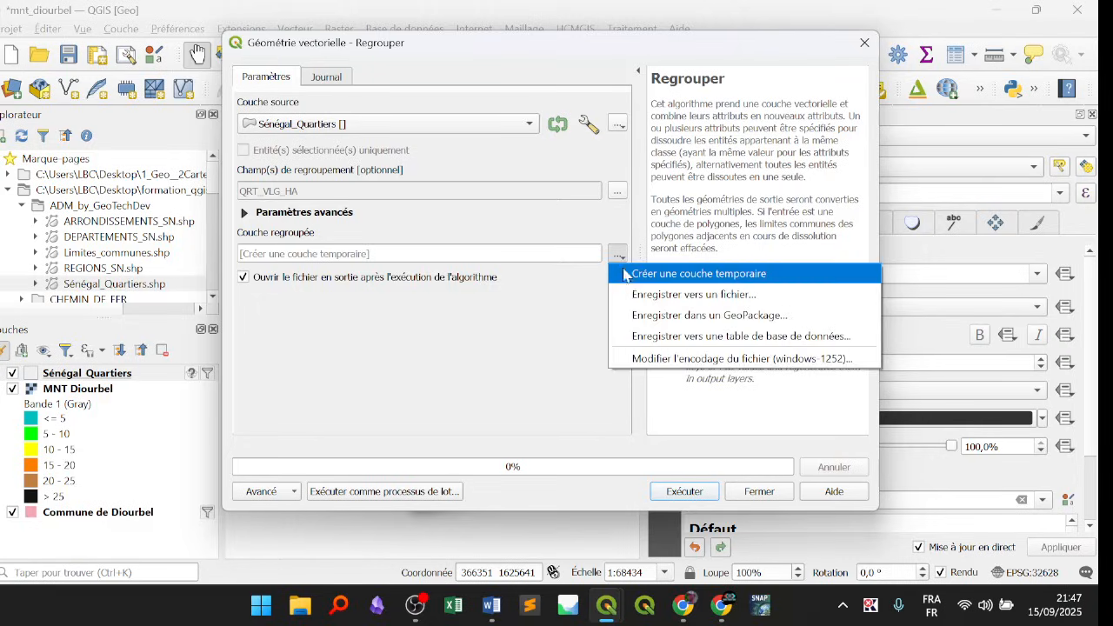
left_click(619, 257)
left_click(618, 257)
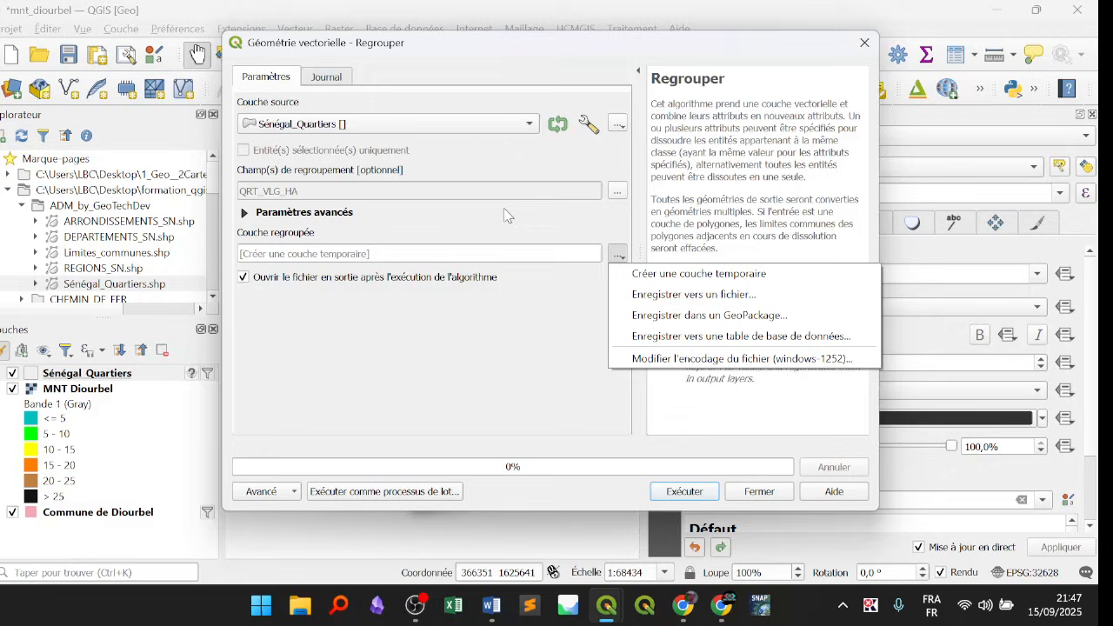
left_click(327, 217)
left_click(290, 216)
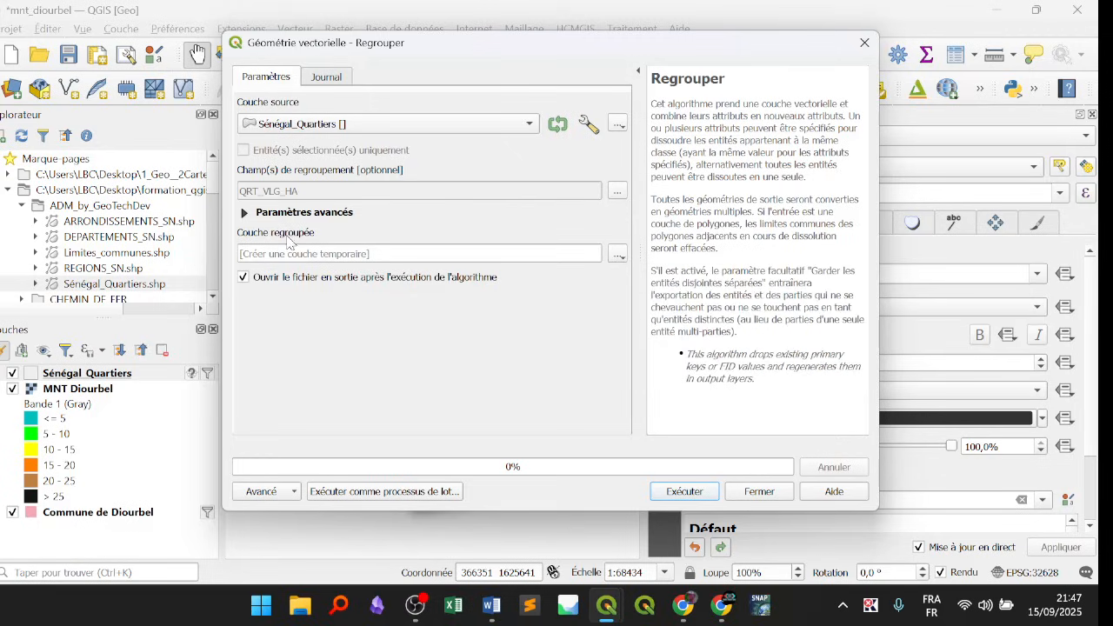
Set the dissolved output to a GeoPackage file named Quartiers diourbel in the desktop folder formation_qgis/projets/mnt/mnt_de_Diourbel.
left_click(619, 255)
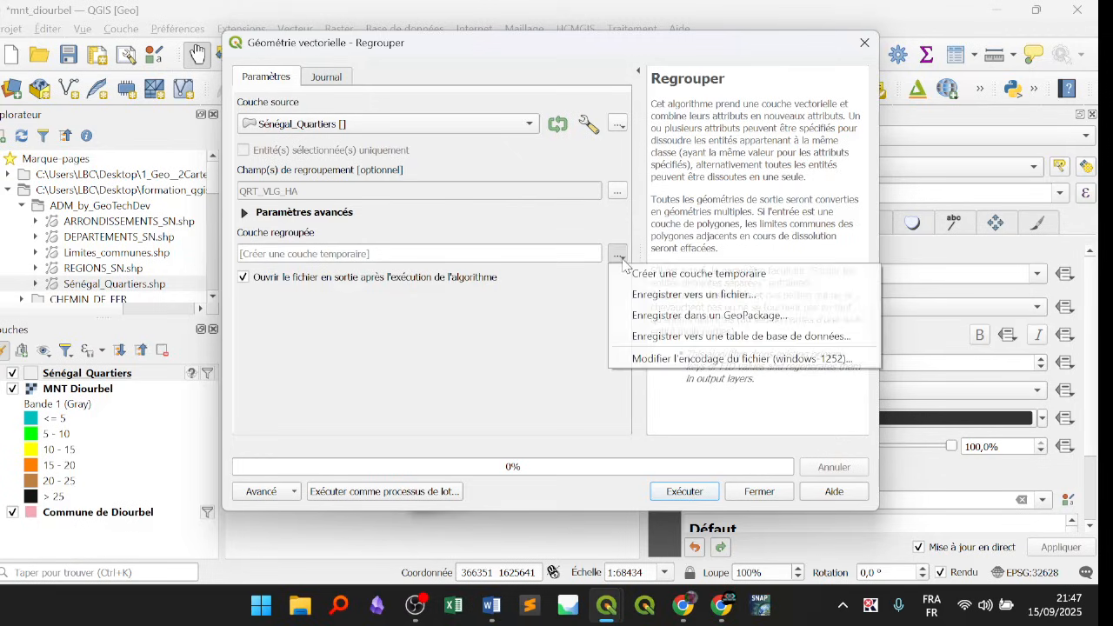
left_click(647, 295)
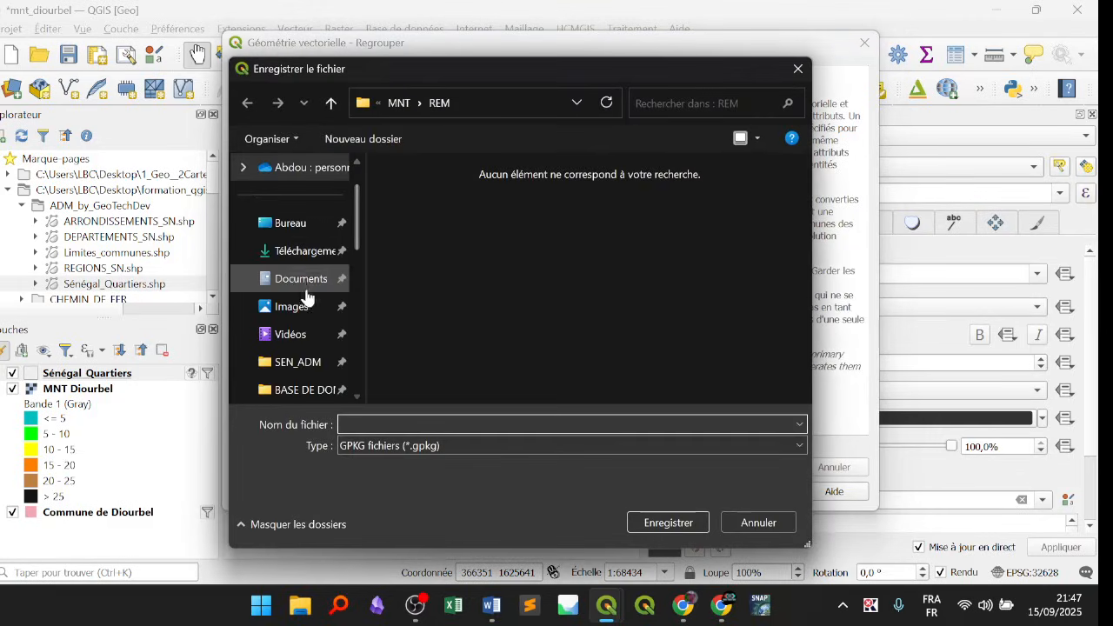
left_click(289, 226)
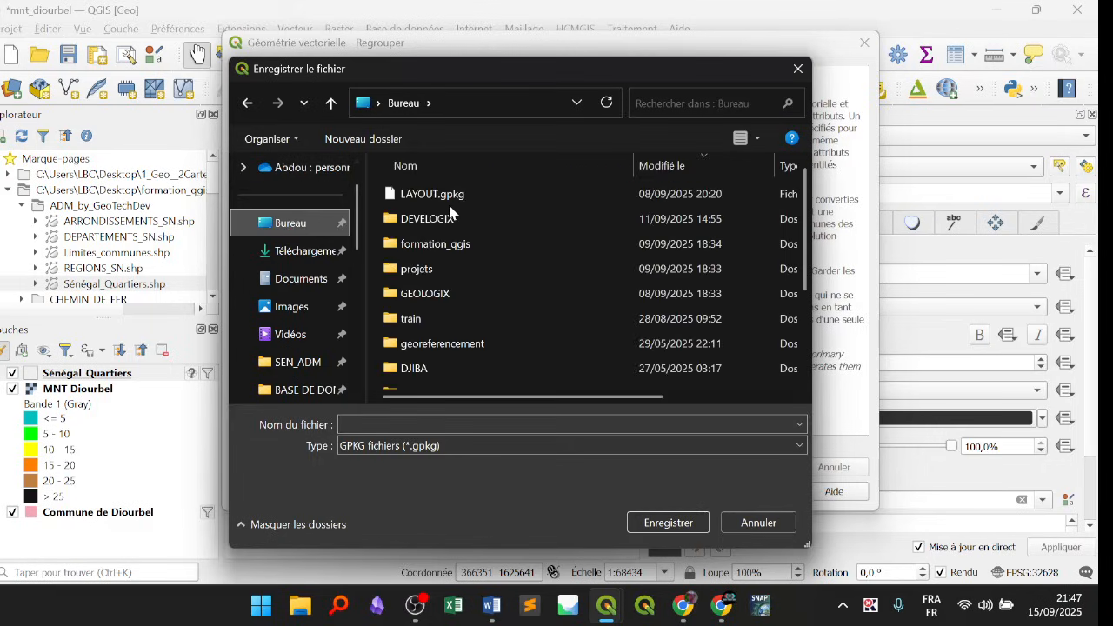
left_click(461, 250)
double_click(460, 251)
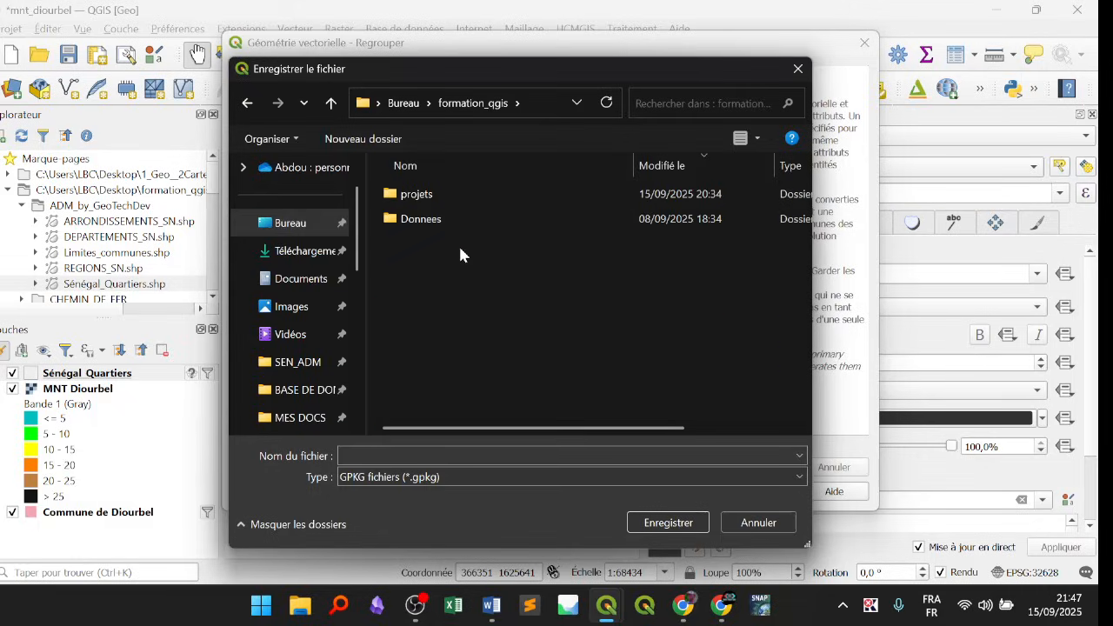
double_click(458, 195)
double_click(458, 197)
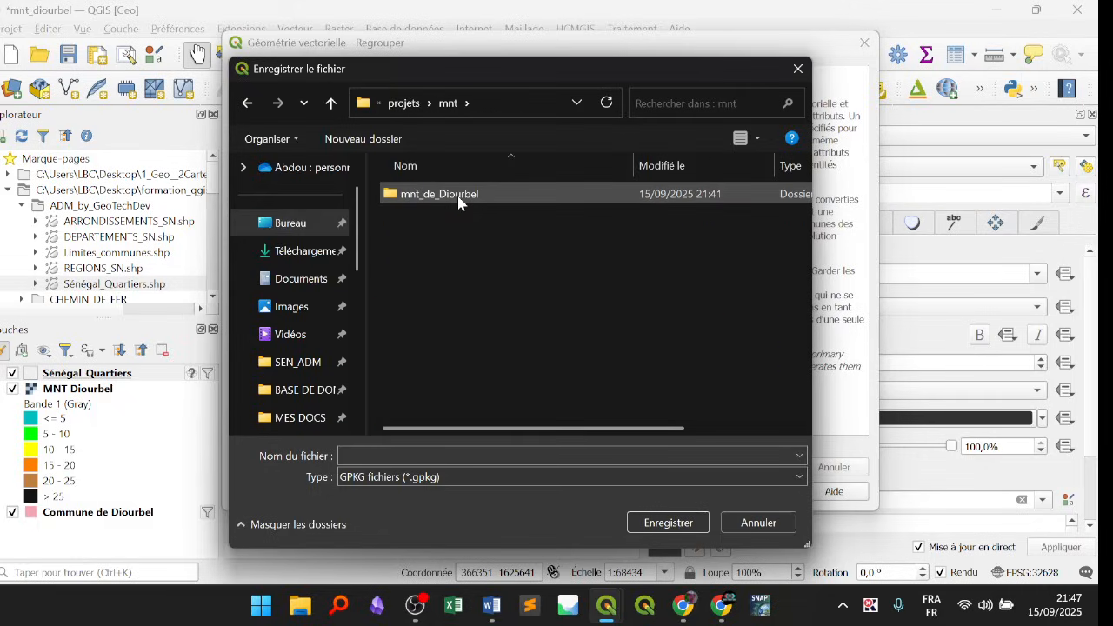
double_click(491, 201)
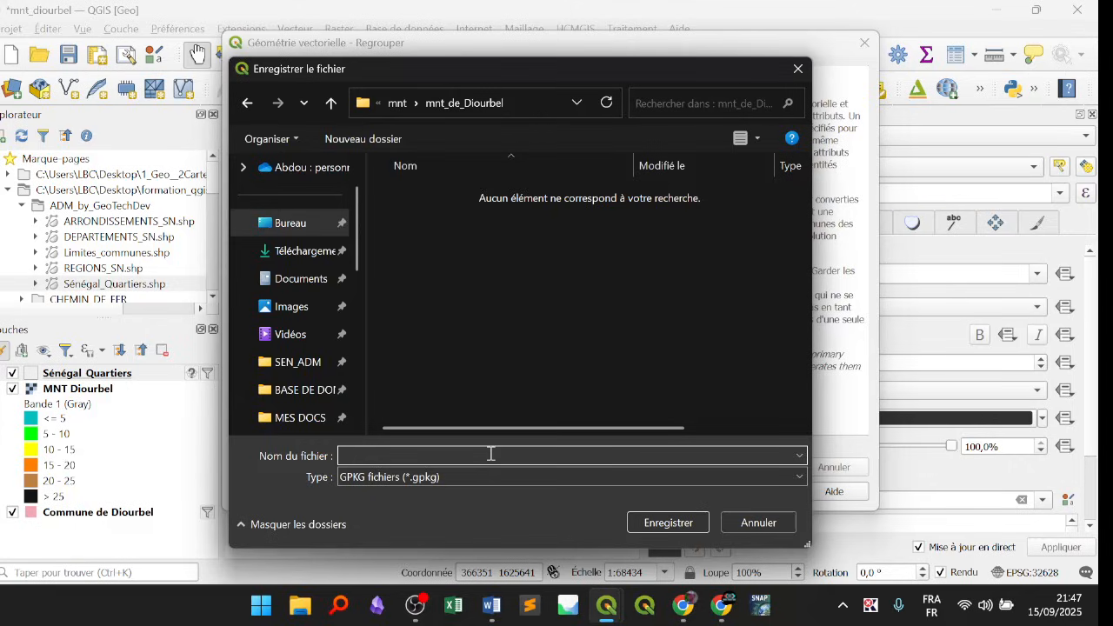
type("Quartiers diourbel")
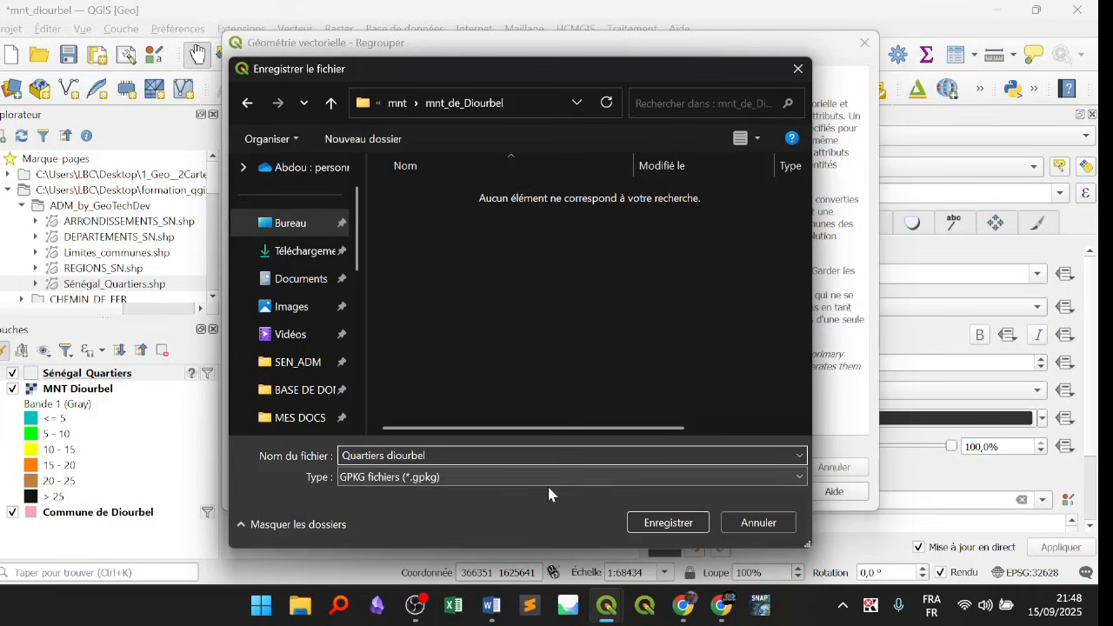
left_click(687, 525)
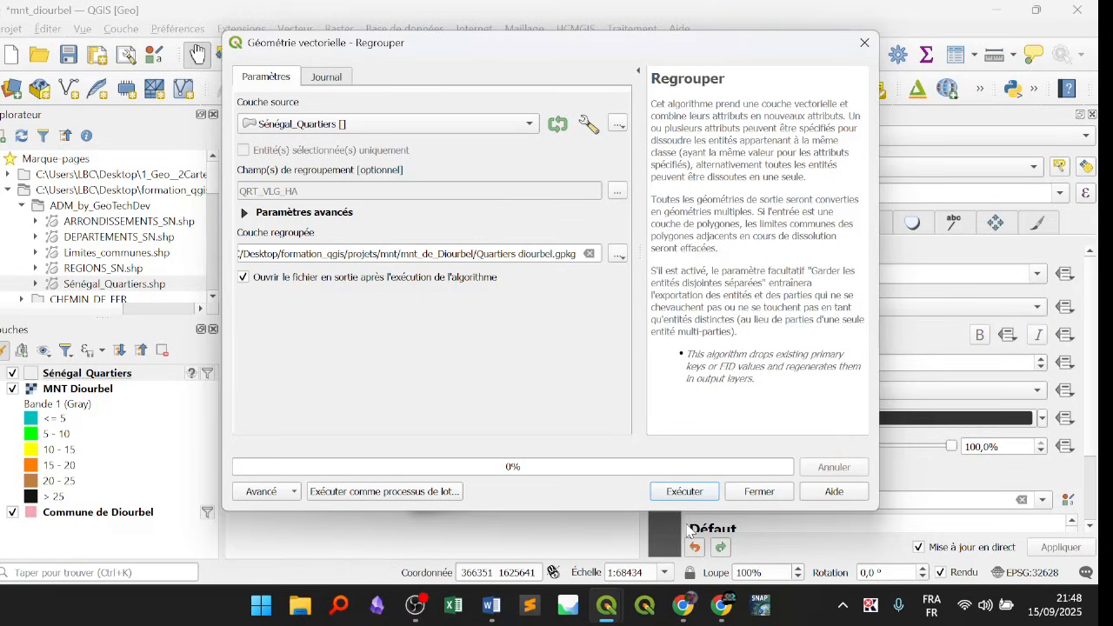
left_click(618, 254)
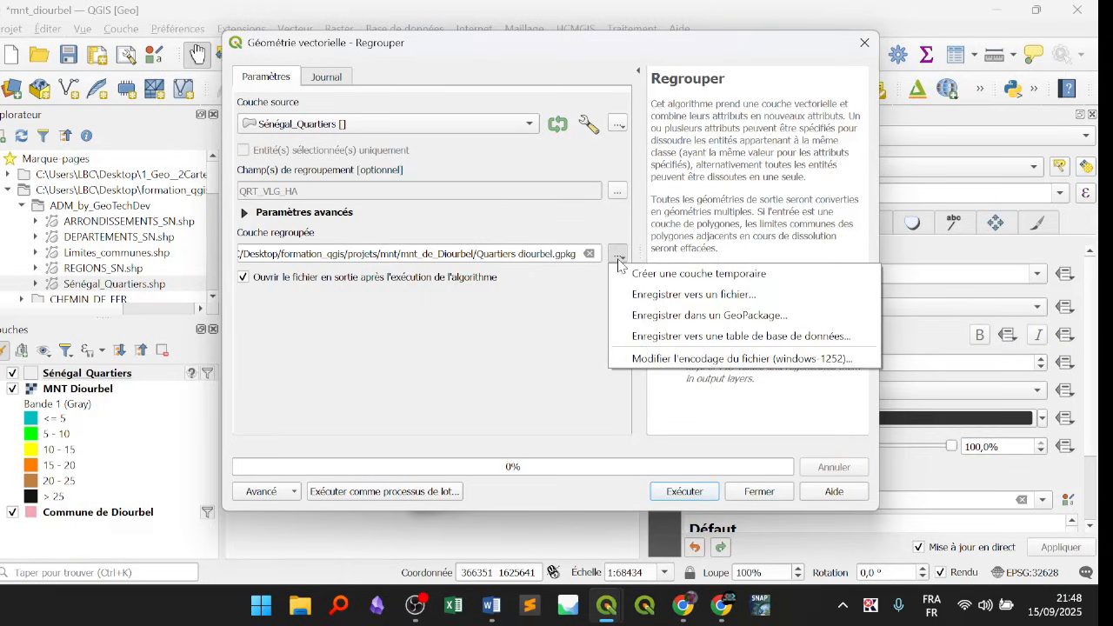
left_click(637, 296)
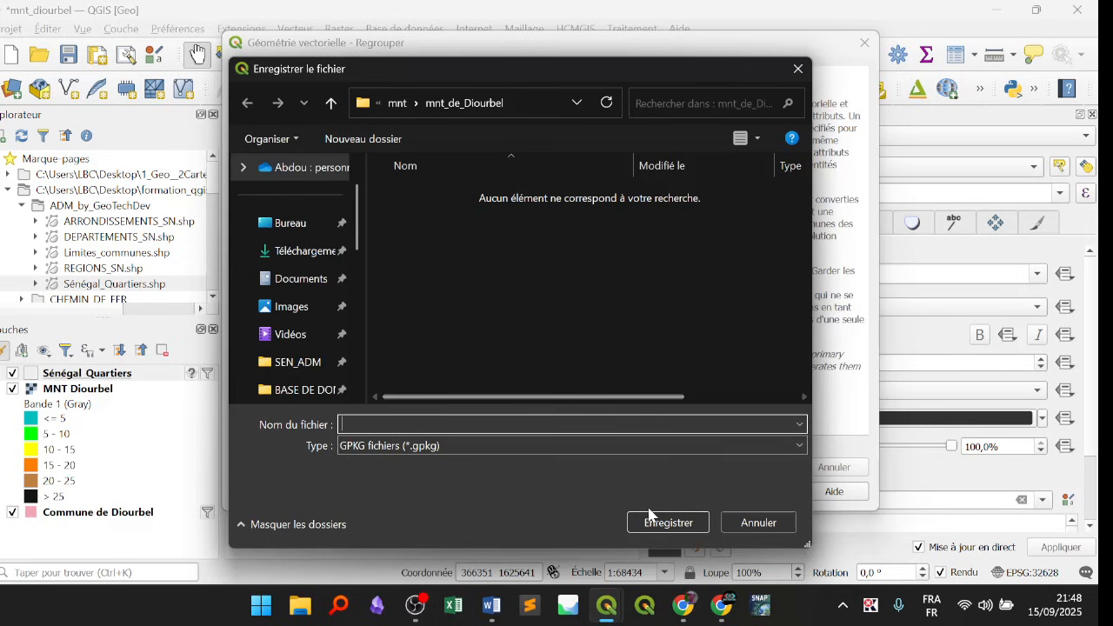
left_click(774, 526)
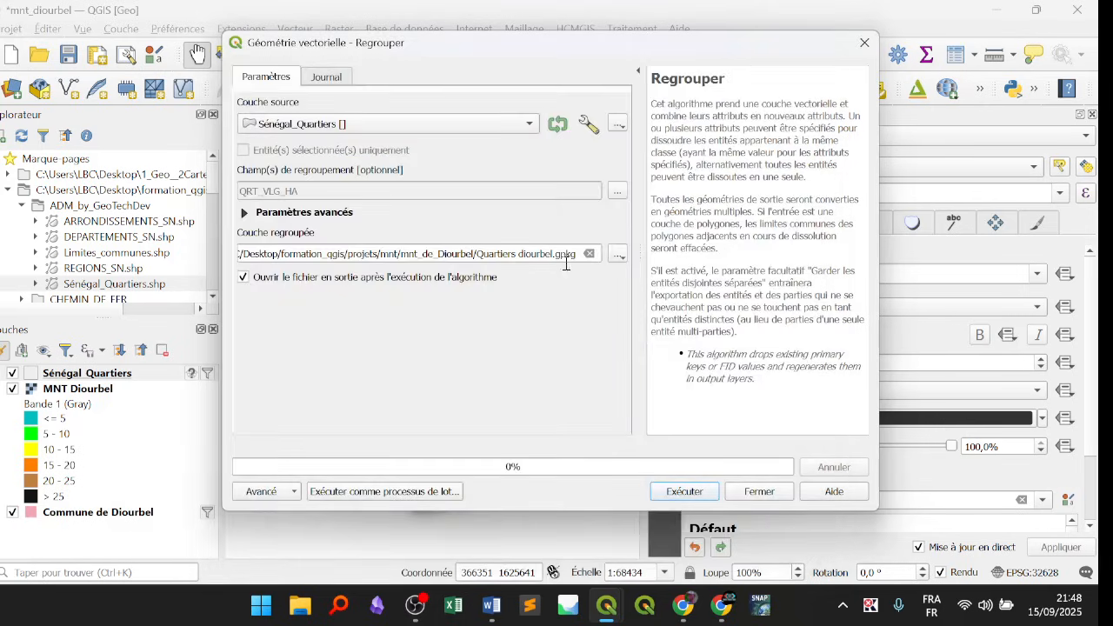
Run the dissolve of the neighbourhoods by name and close the Regrouper dialog.
left_click(680, 494)
left_click(758, 492)
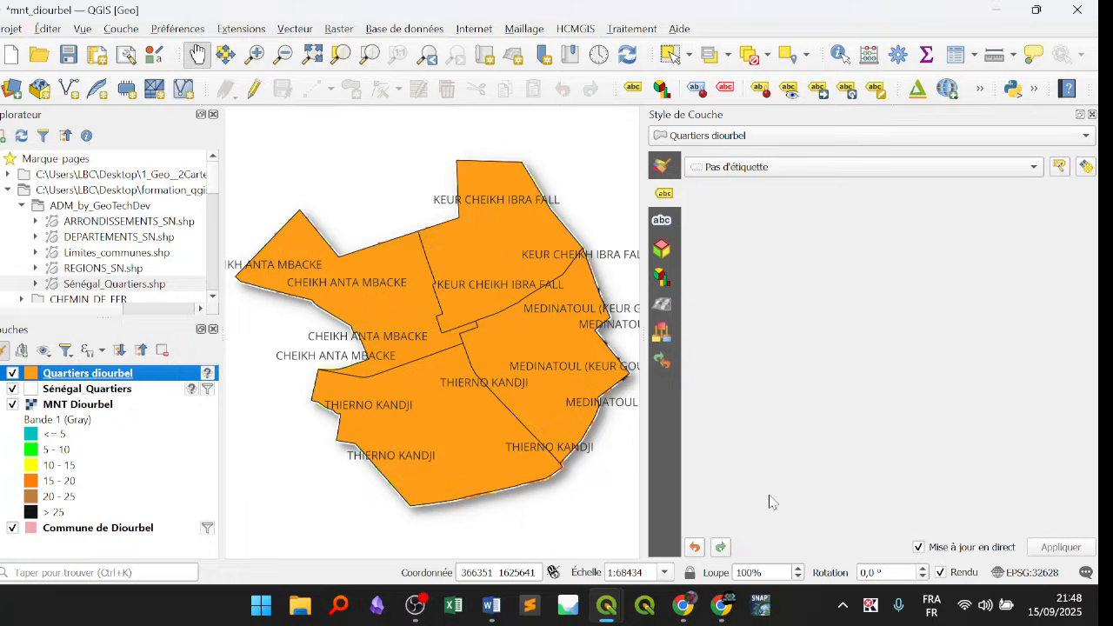
Toggle the Sénégal_Quartiers layer's visibility to compare it with the dissolved neighbourhoods, and remove that layer from the project.
left_click(13, 390)
left_click(13, 389)
left_click(13, 390)
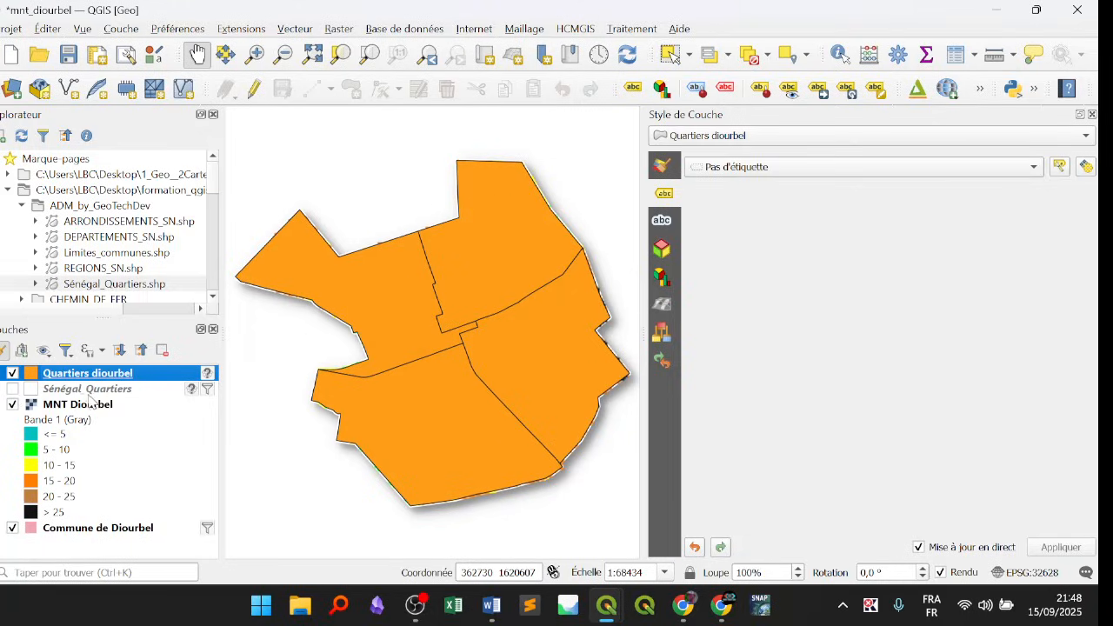
left_click(134, 391)
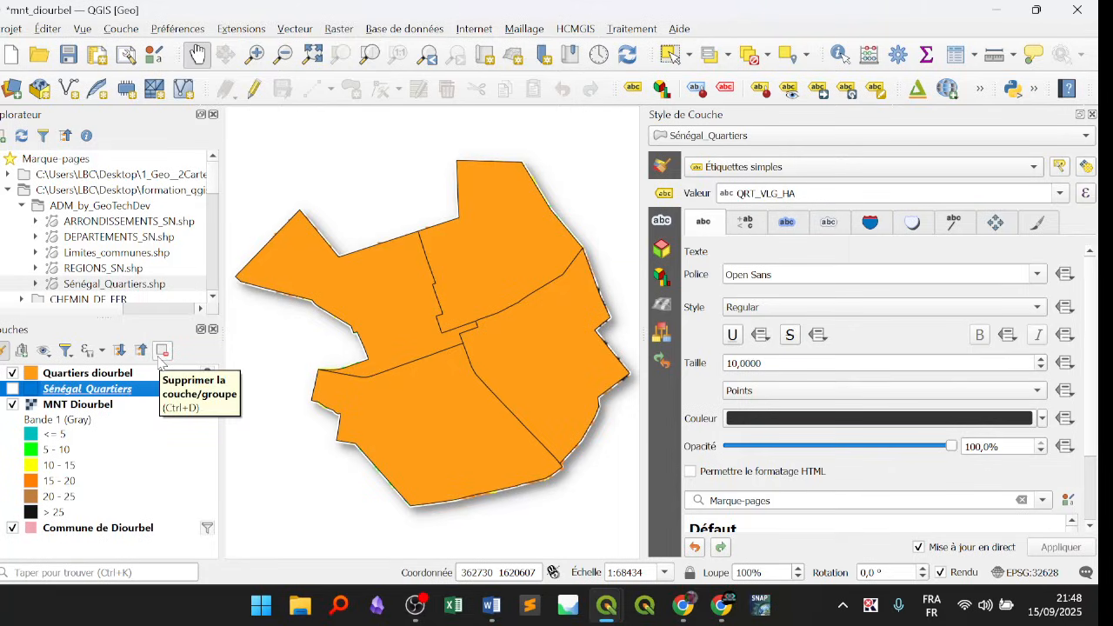
left_click(161, 350)
left_click(522, 328)
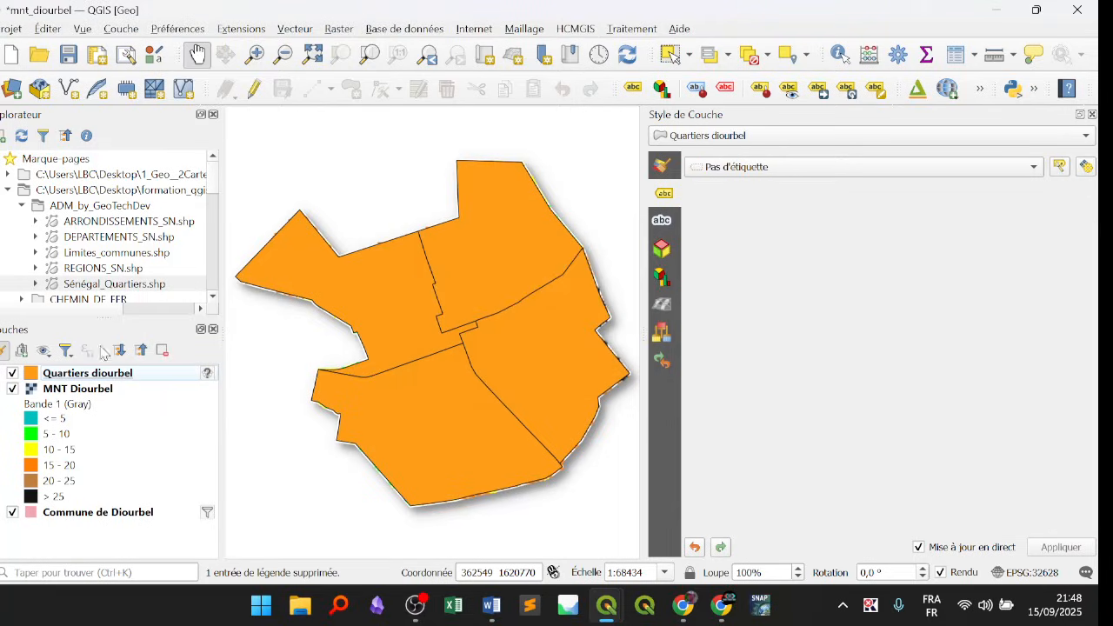
Turn on simple labels (Étiquettes simples) for the Quartiers diourbel layer, using QRT_VLG_HA as the value.
left_click(664, 165)
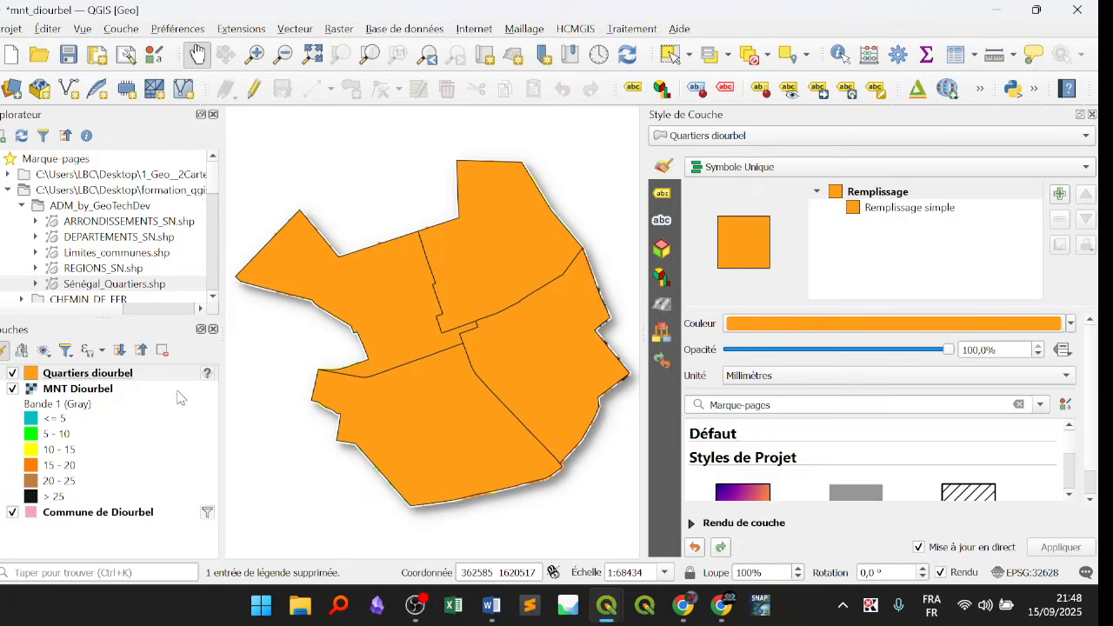
left_click(156, 374)
left_click(665, 196)
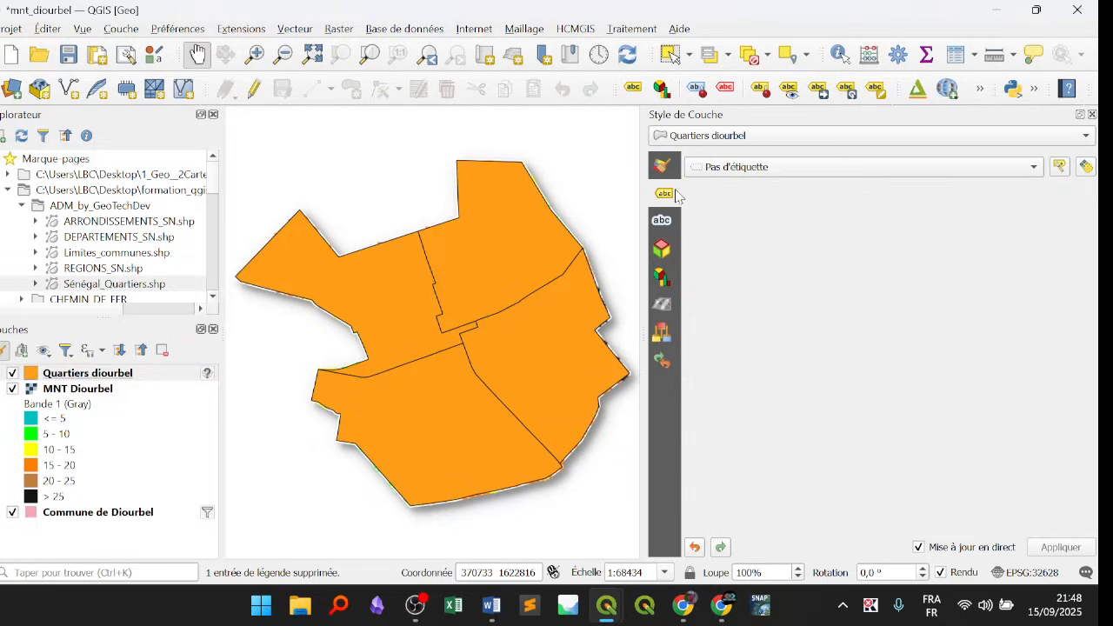
left_click(149, 376)
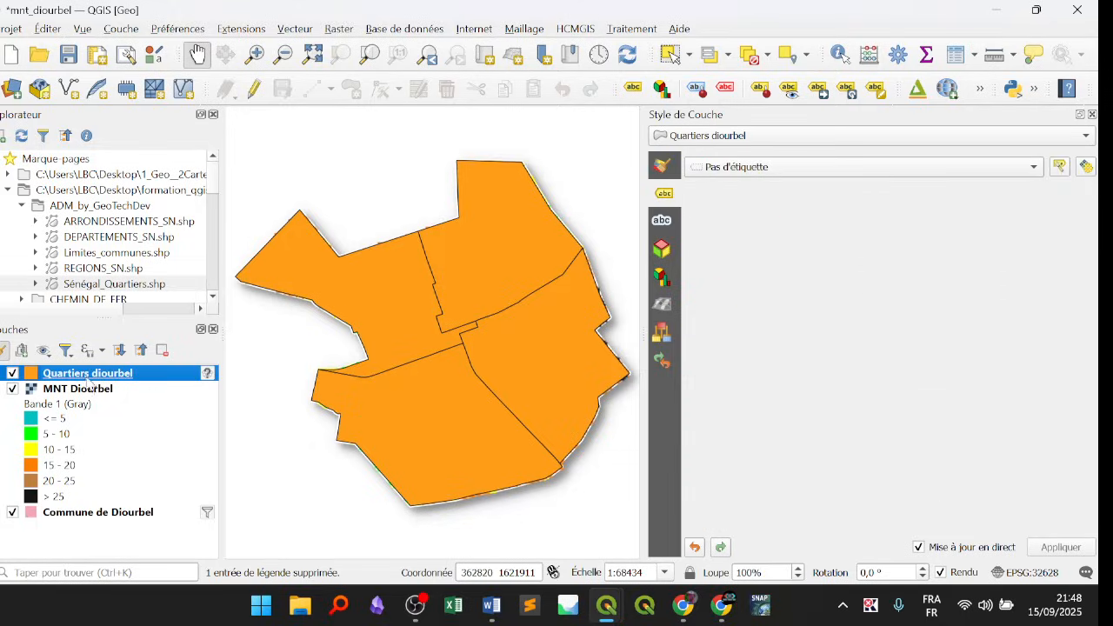
left_click(722, 168)
left_click(726, 185)
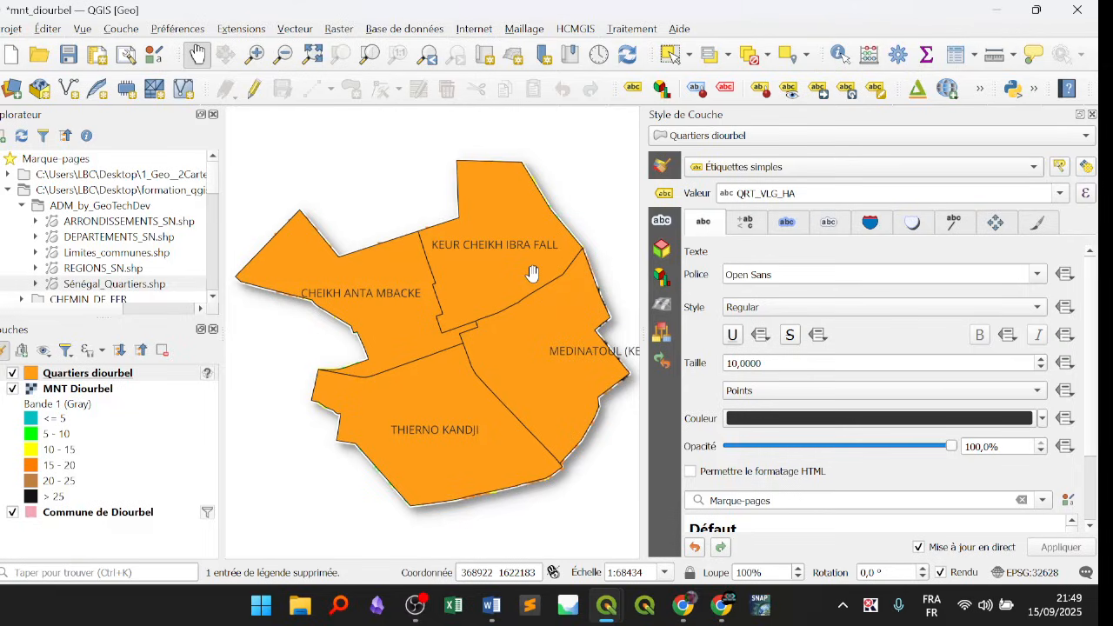
Set the simple fill of the Quartiers diourbel layer to no fill (Pas de remplissage).
left_click(664, 168)
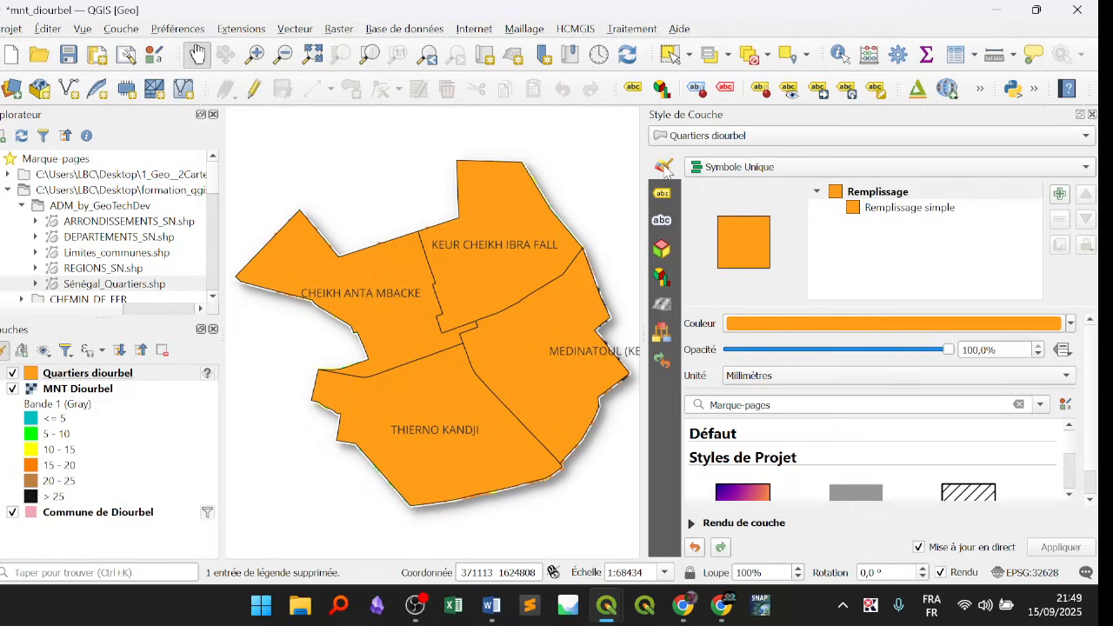
left_click(663, 195)
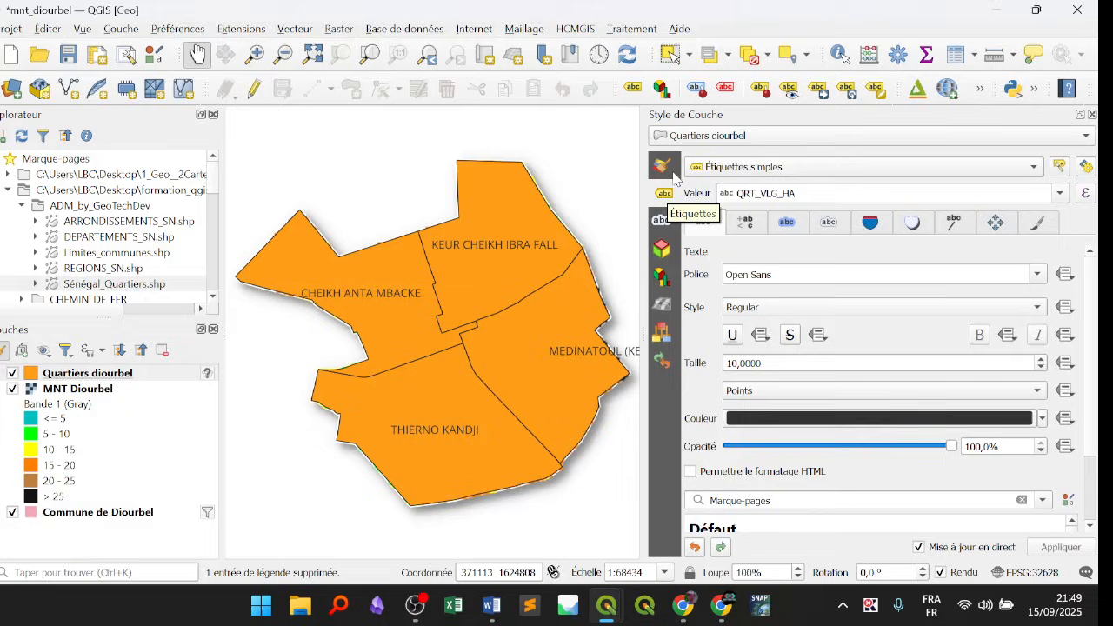
left_click(664, 168)
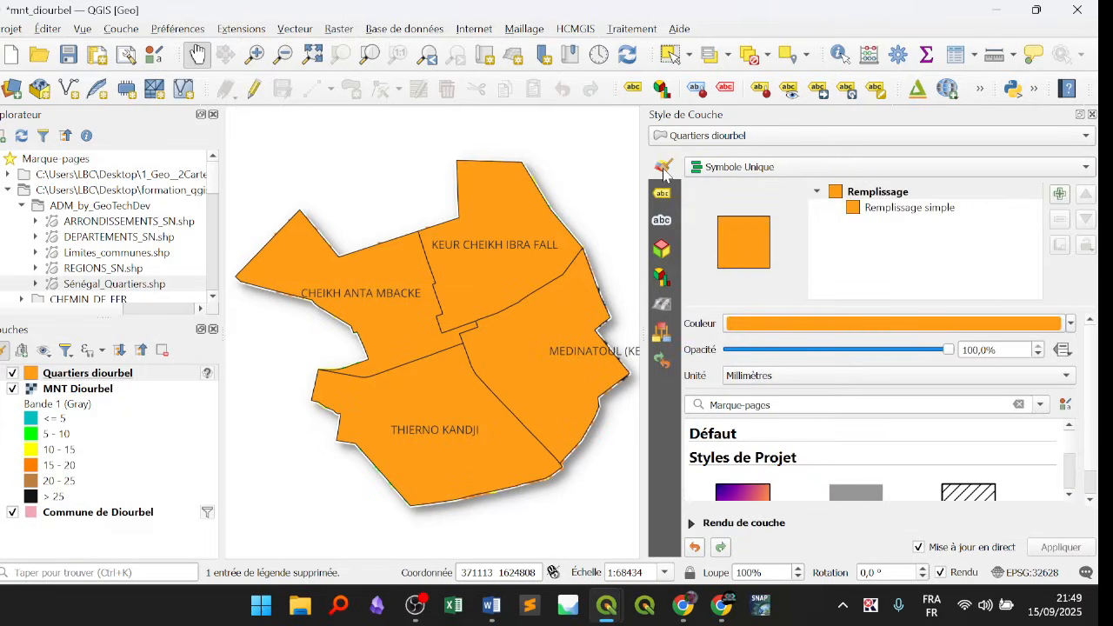
left_click(666, 195)
left_click(665, 169)
left_click(889, 217)
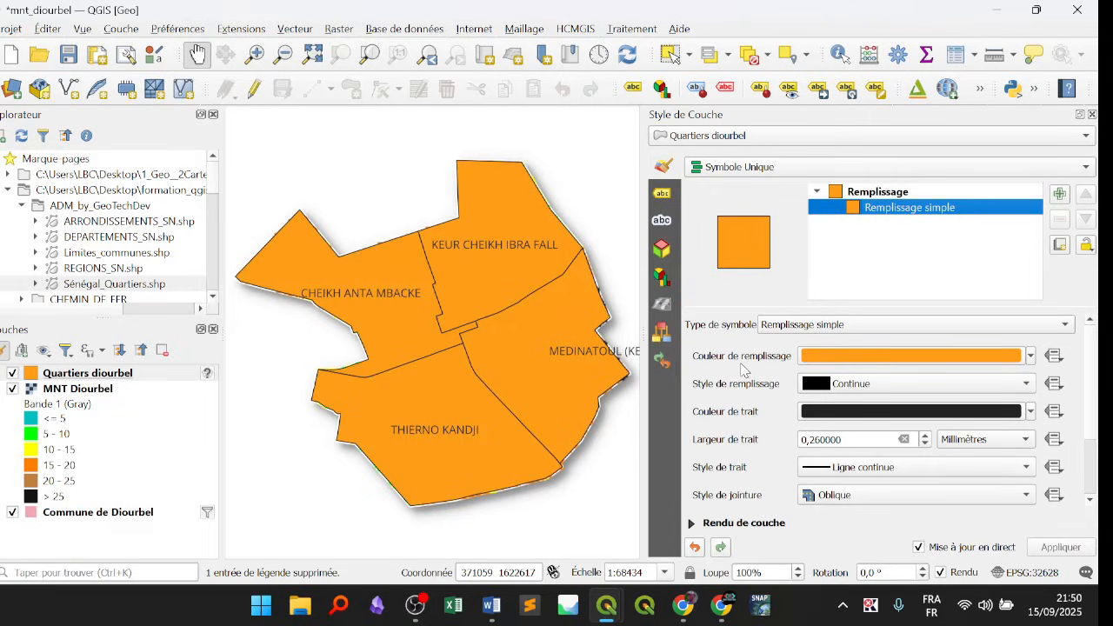
left_click(848, 388)
left_click(854, 380)
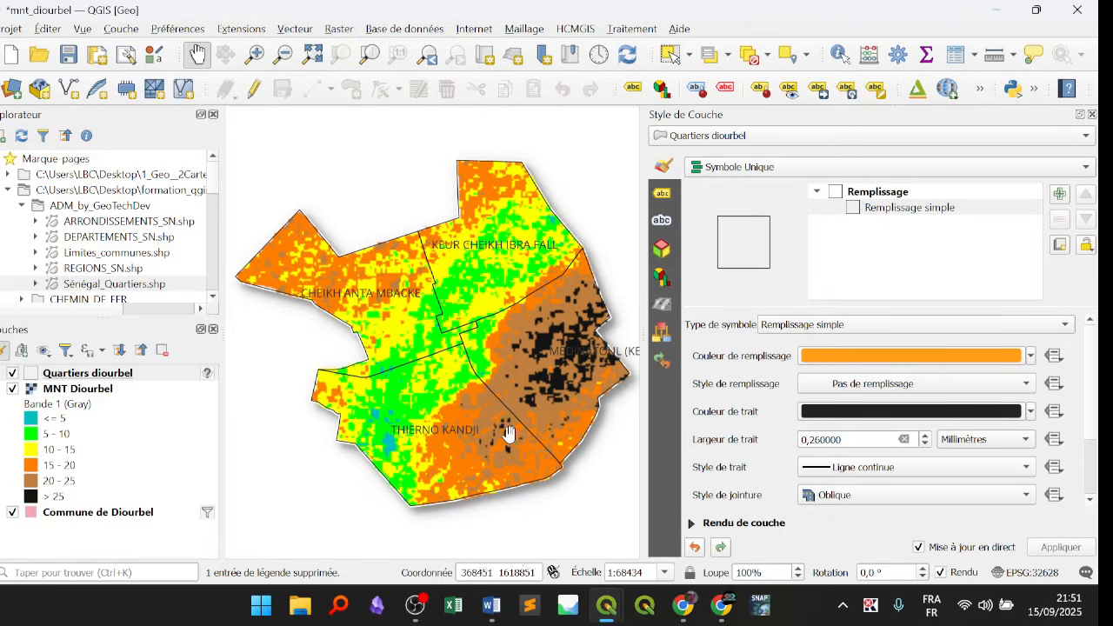
Make the Quartiers diourbel labels bold and give them a 0.7 mm text buffer.
left_click(665, 191)
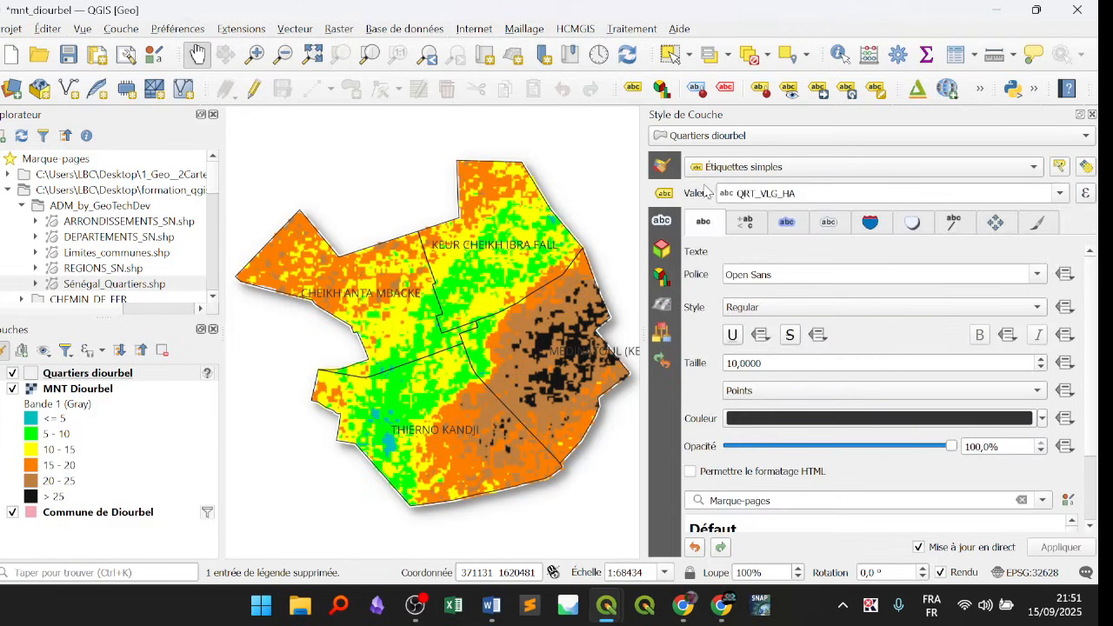
left_click(748, 308)
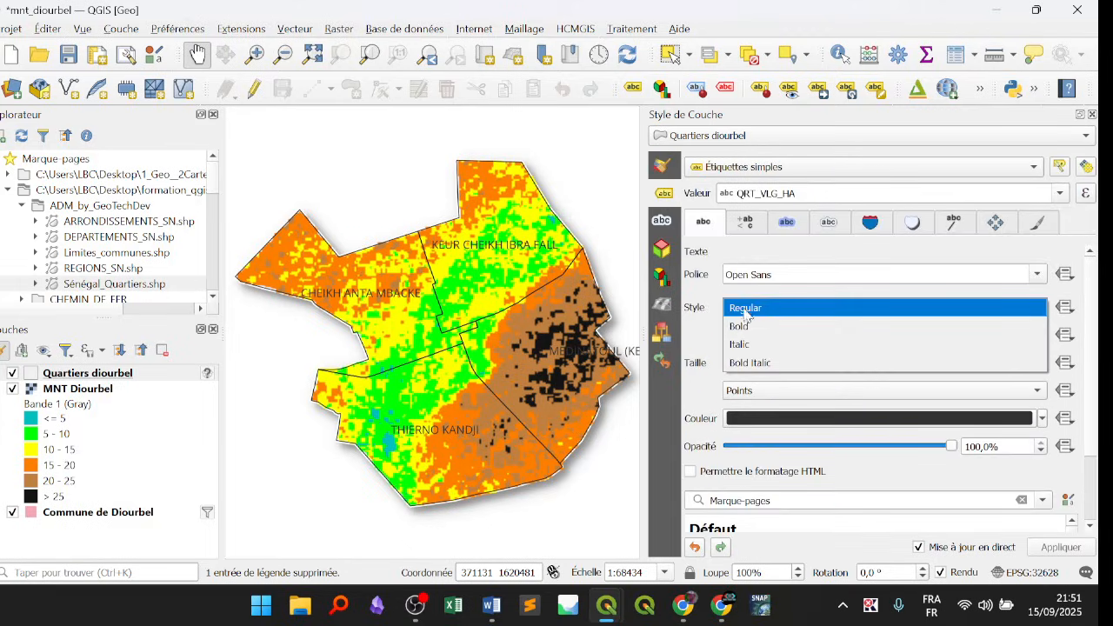
left_click(748, 326)
left_click(781, 226)
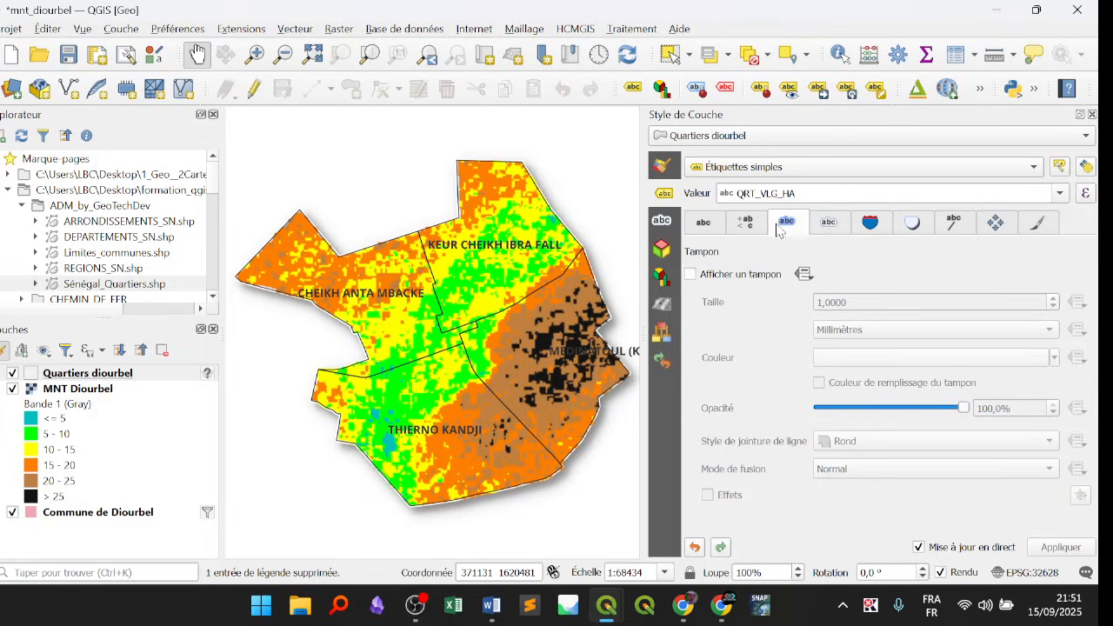
left_click(726, 278)
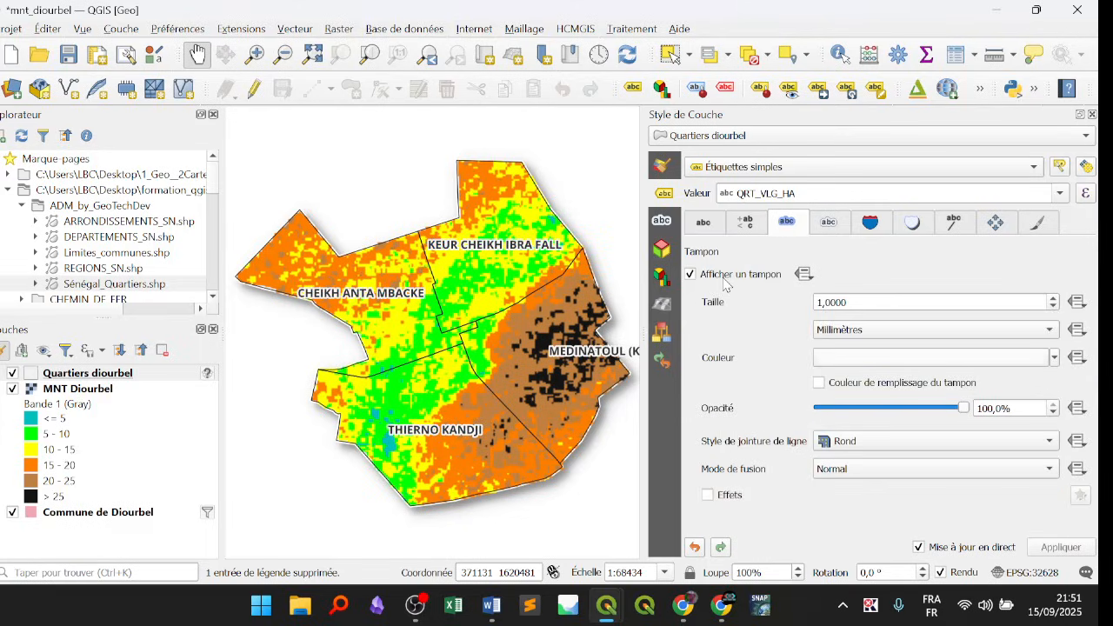
scroll(835, 304, "down", 1)
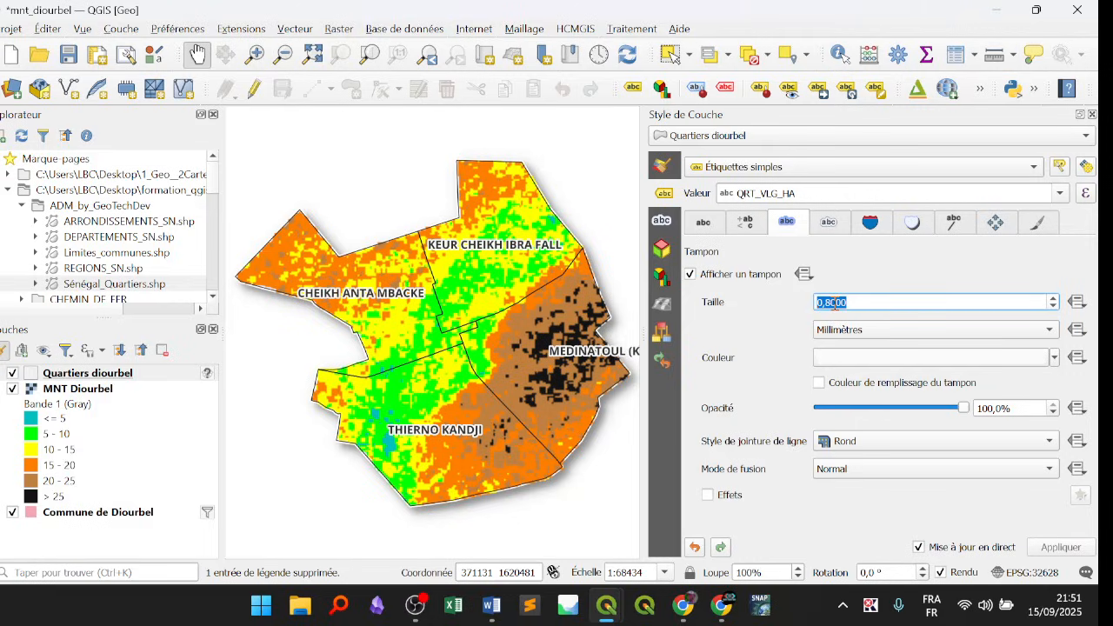
scroll(835, 303, "down", 1)
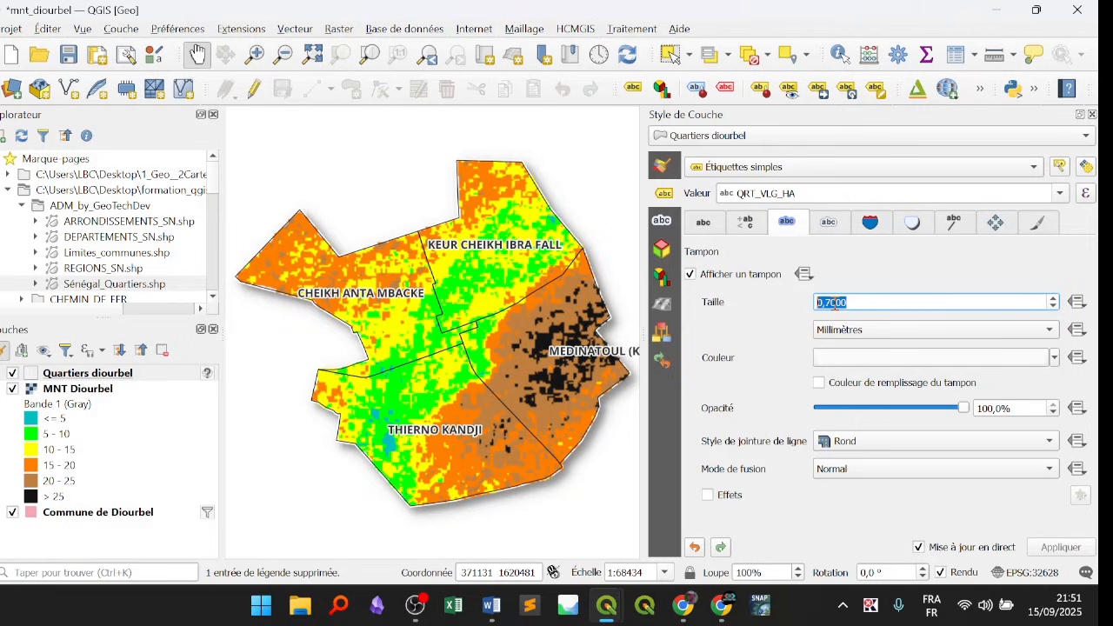
left_click(703, 223)
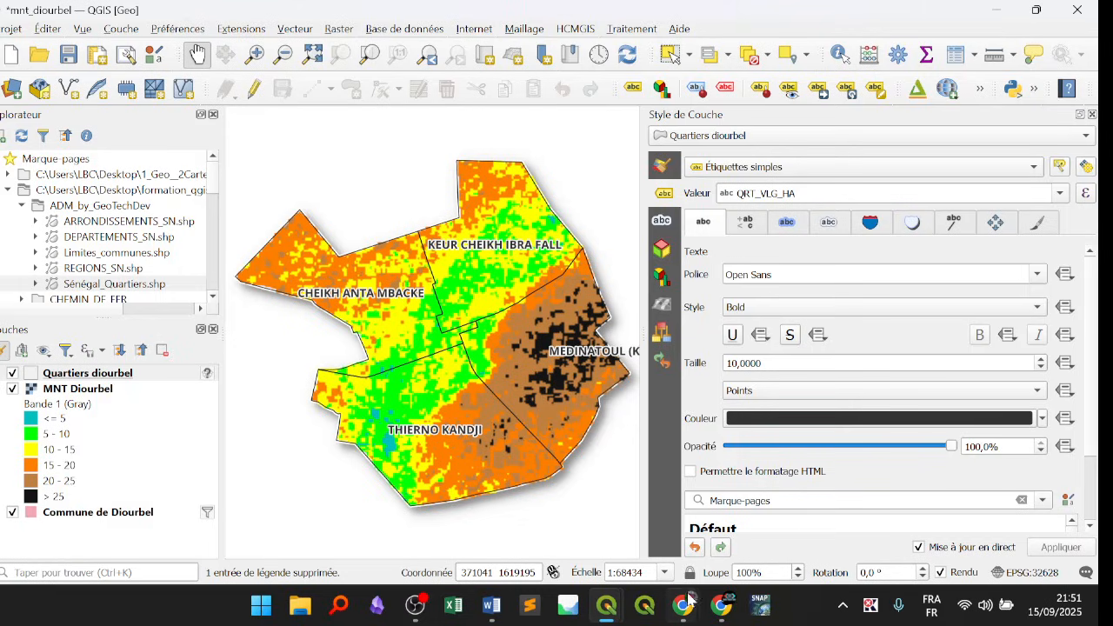
Switch to the Google Meet window, stop the screen presentation and return to the QGIS project.
mouse_move(721, 616)
left_click(774, 517)
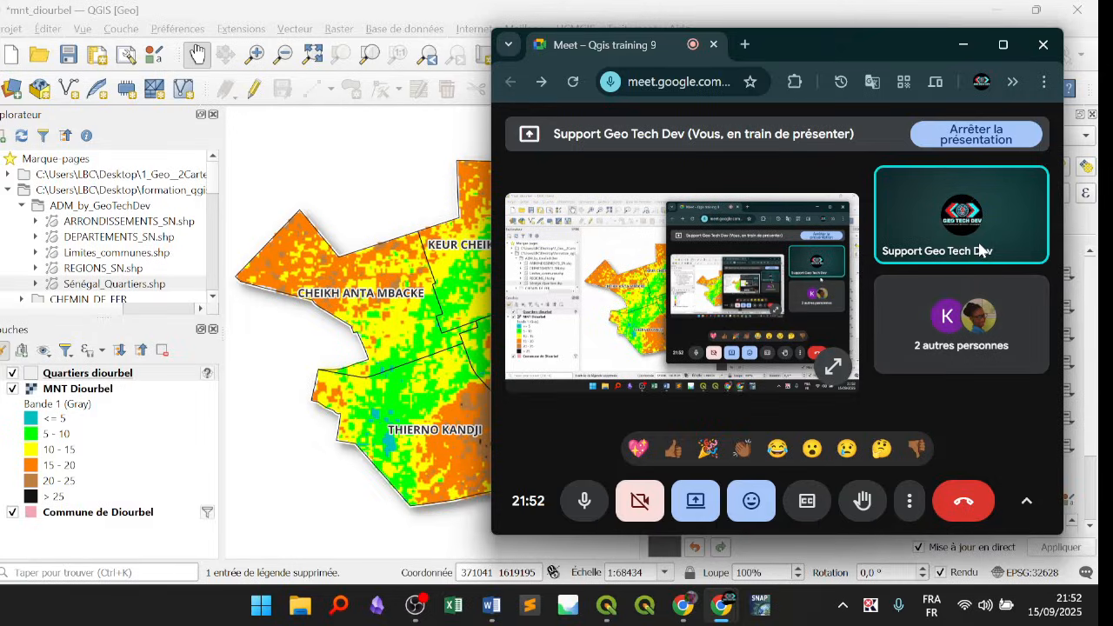
left_click(1001, 45)
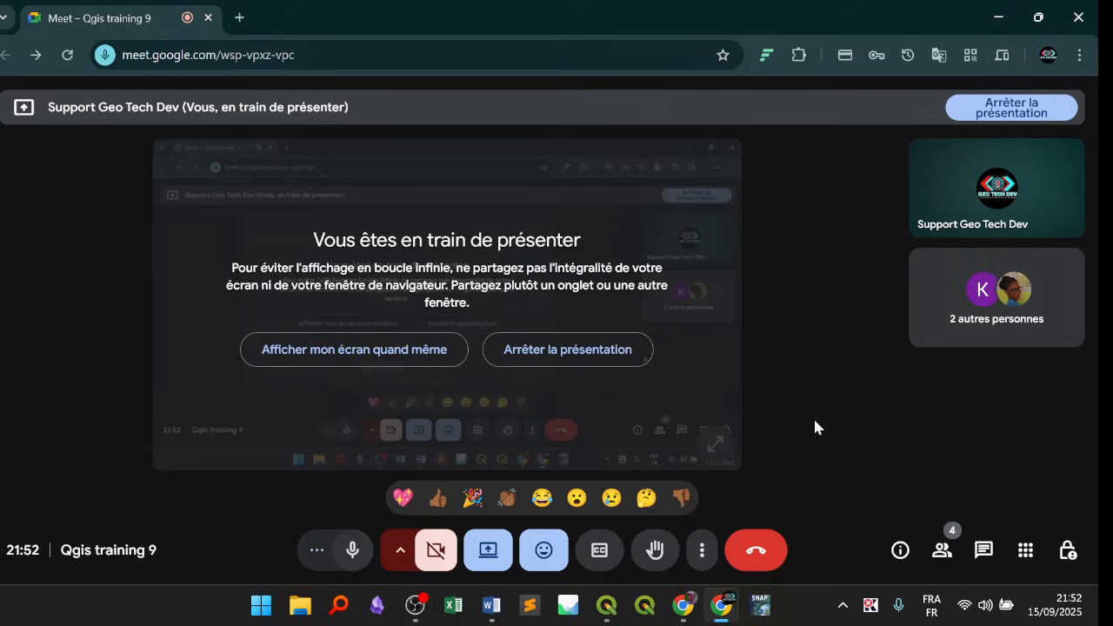
left_click(586, 354)
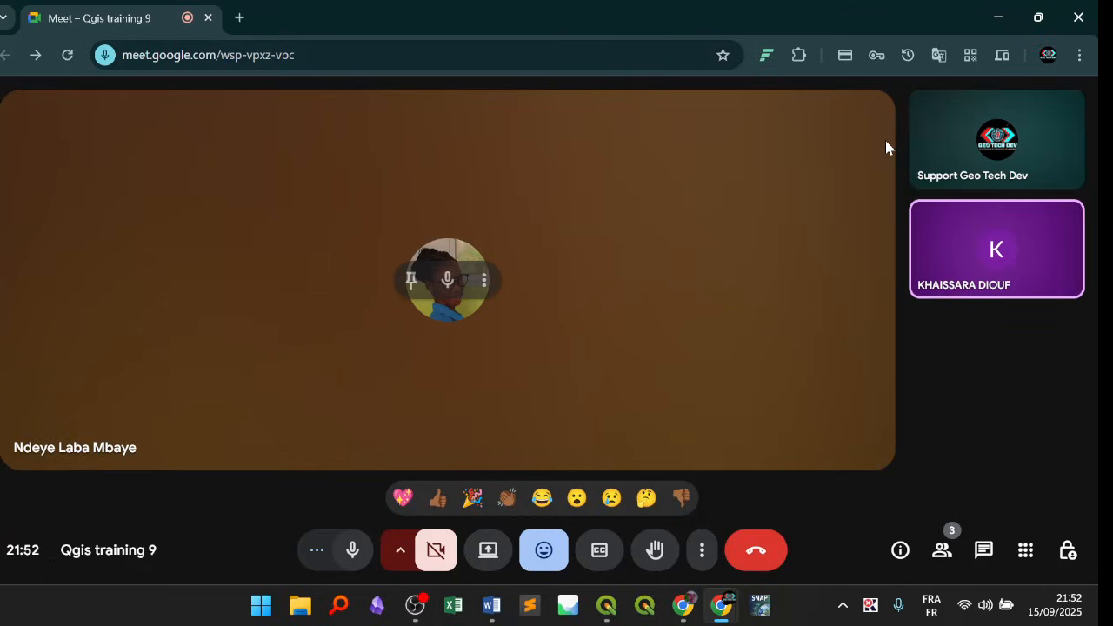
left_click(998, 17)
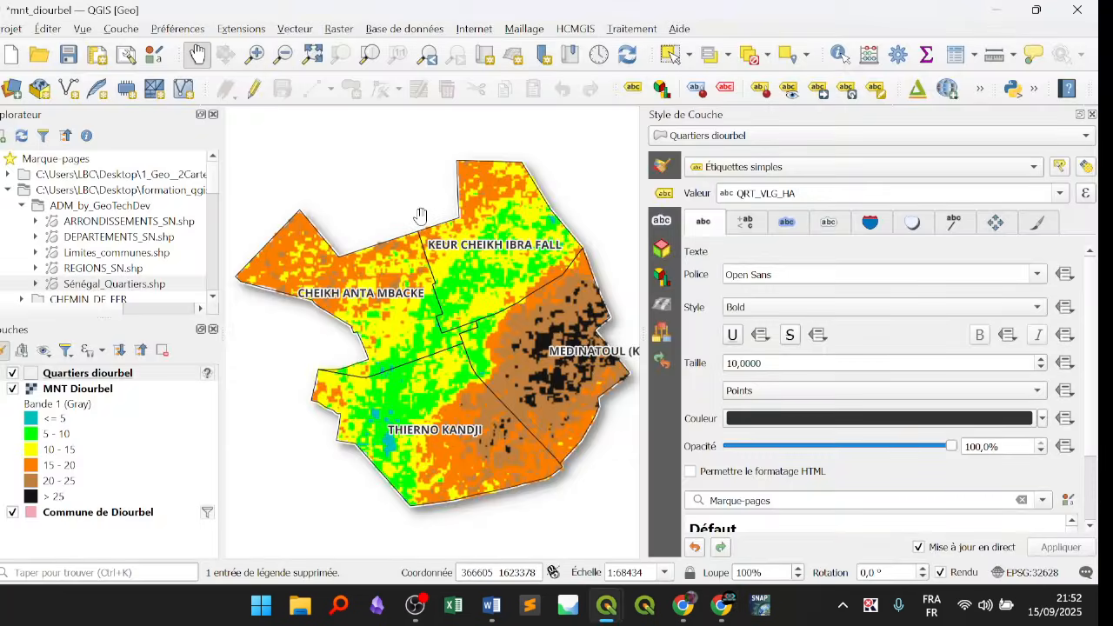